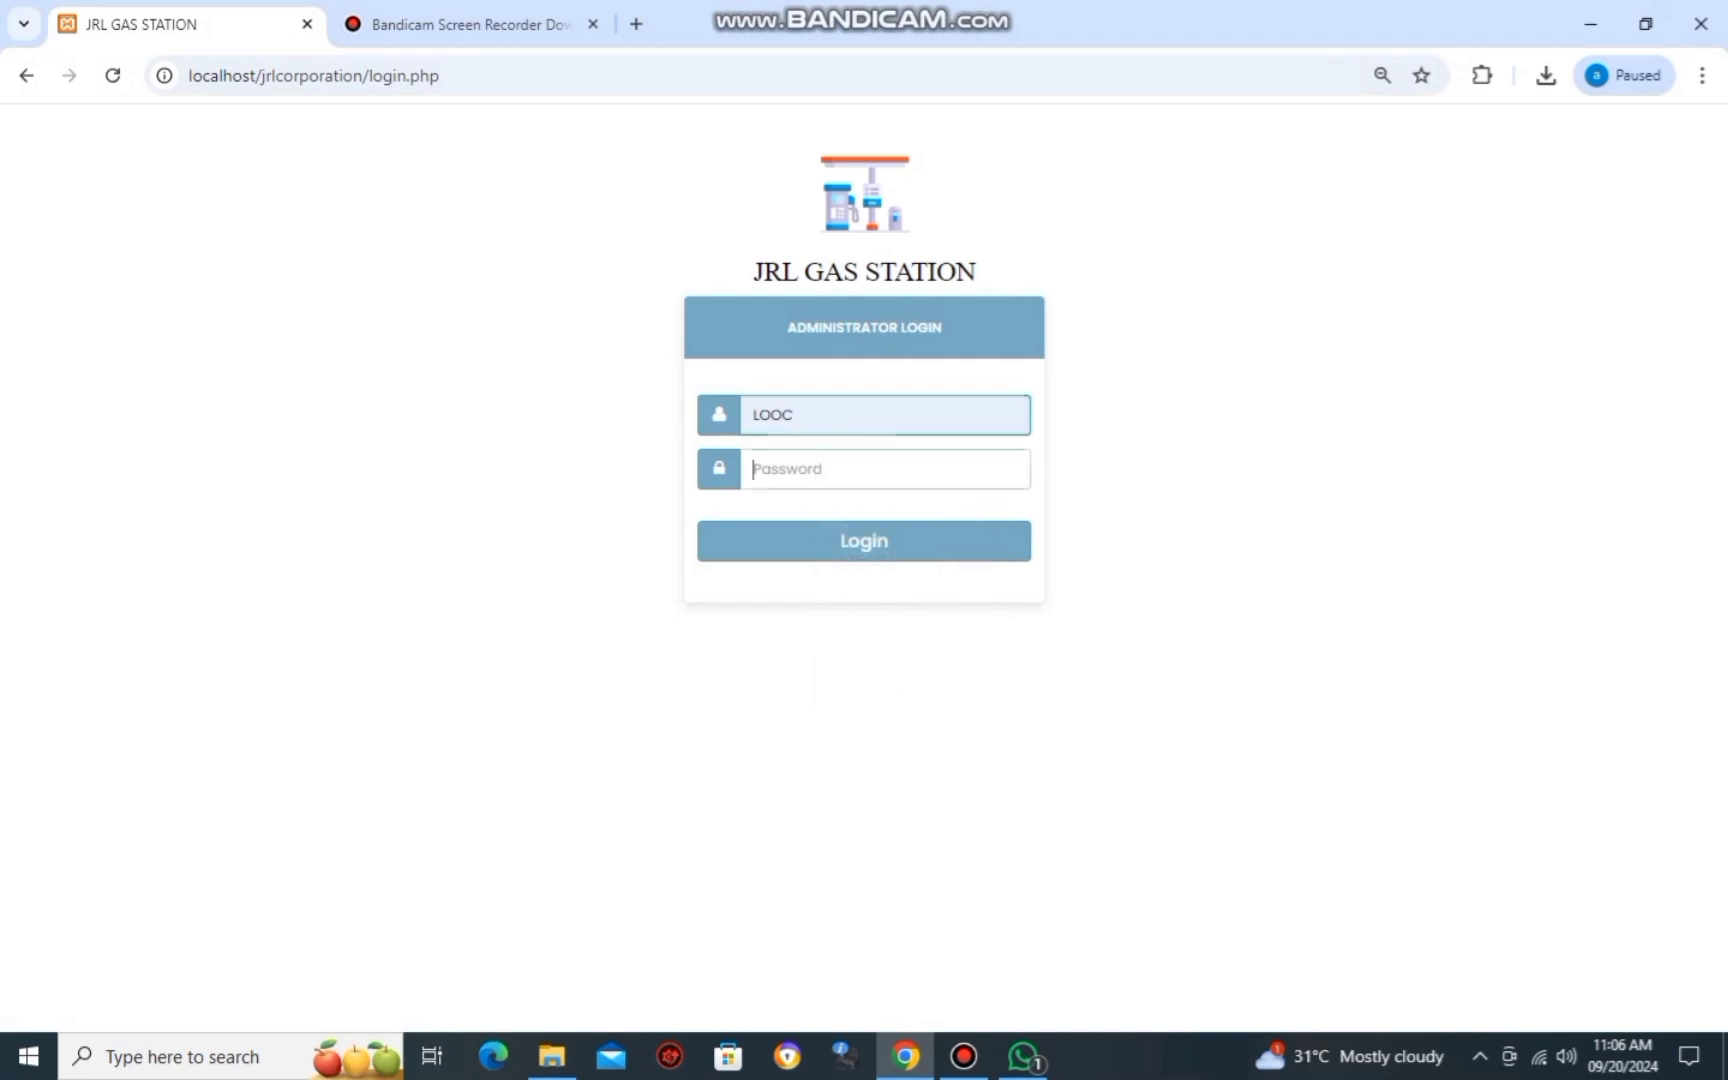
Log in to the branch administrator account using the autofilled username and the account password.
key("Tab")
type("123")
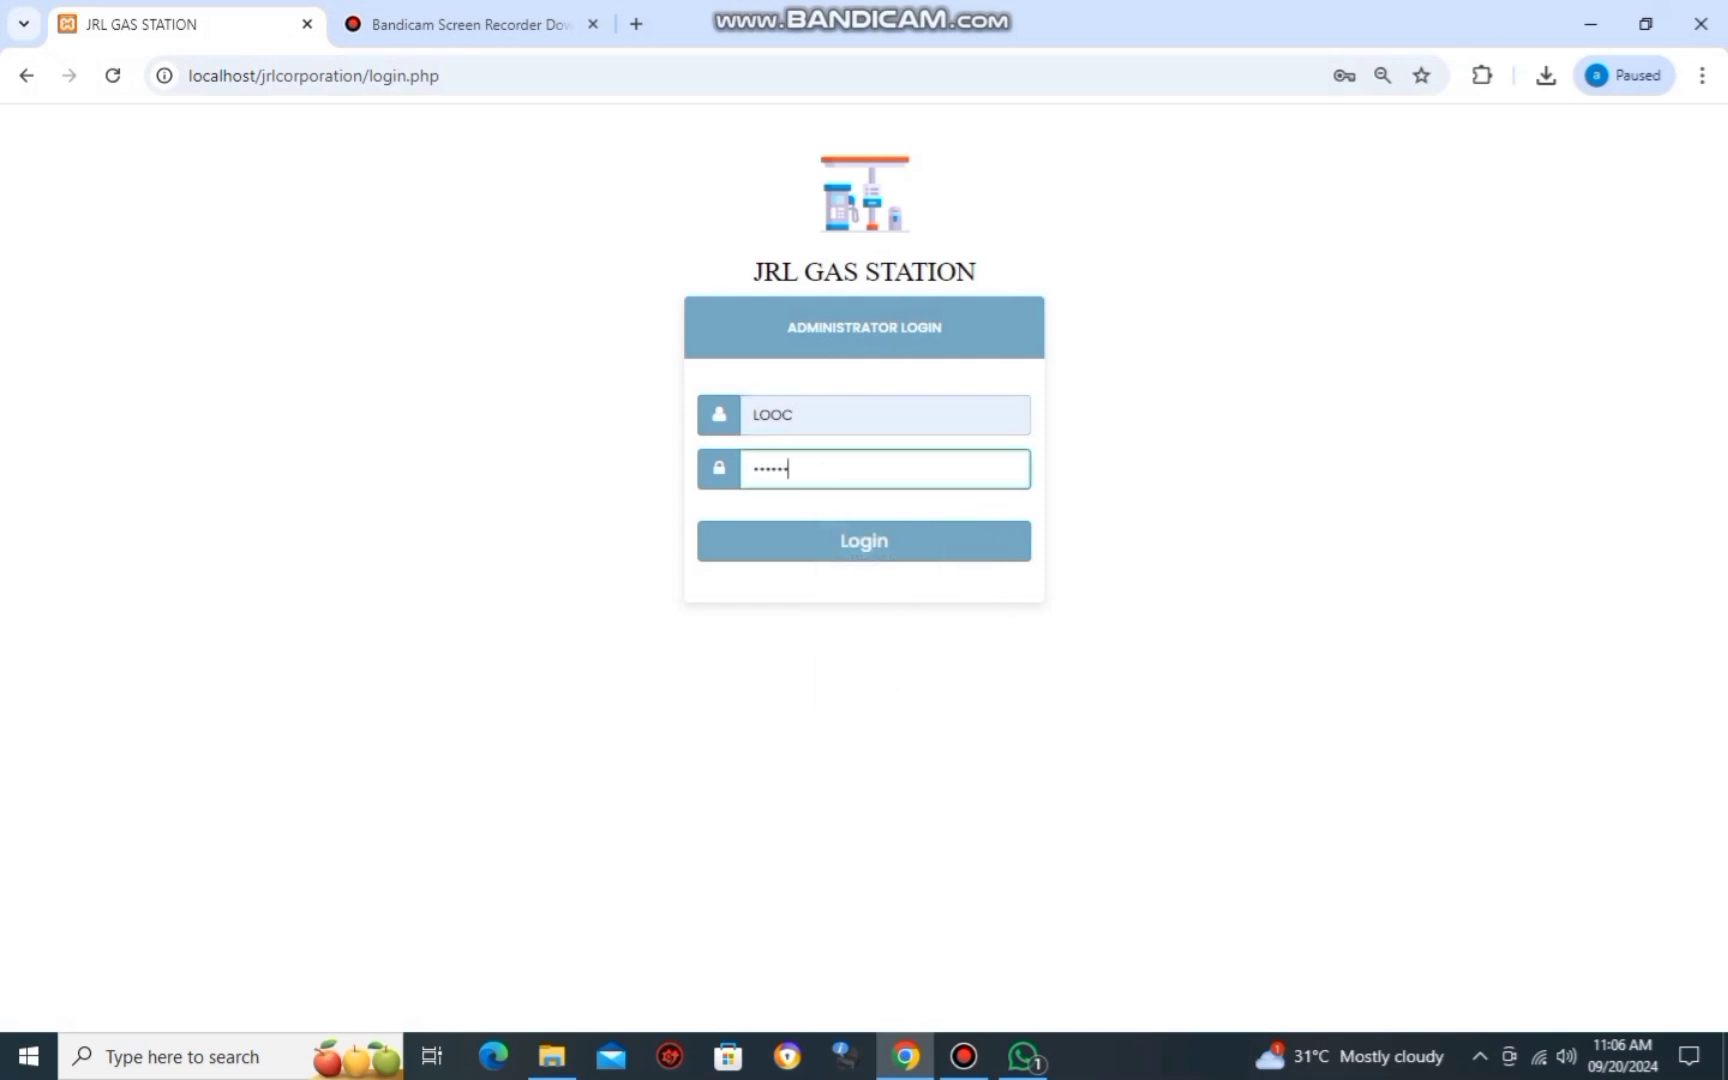
key("Return")
key("Return")
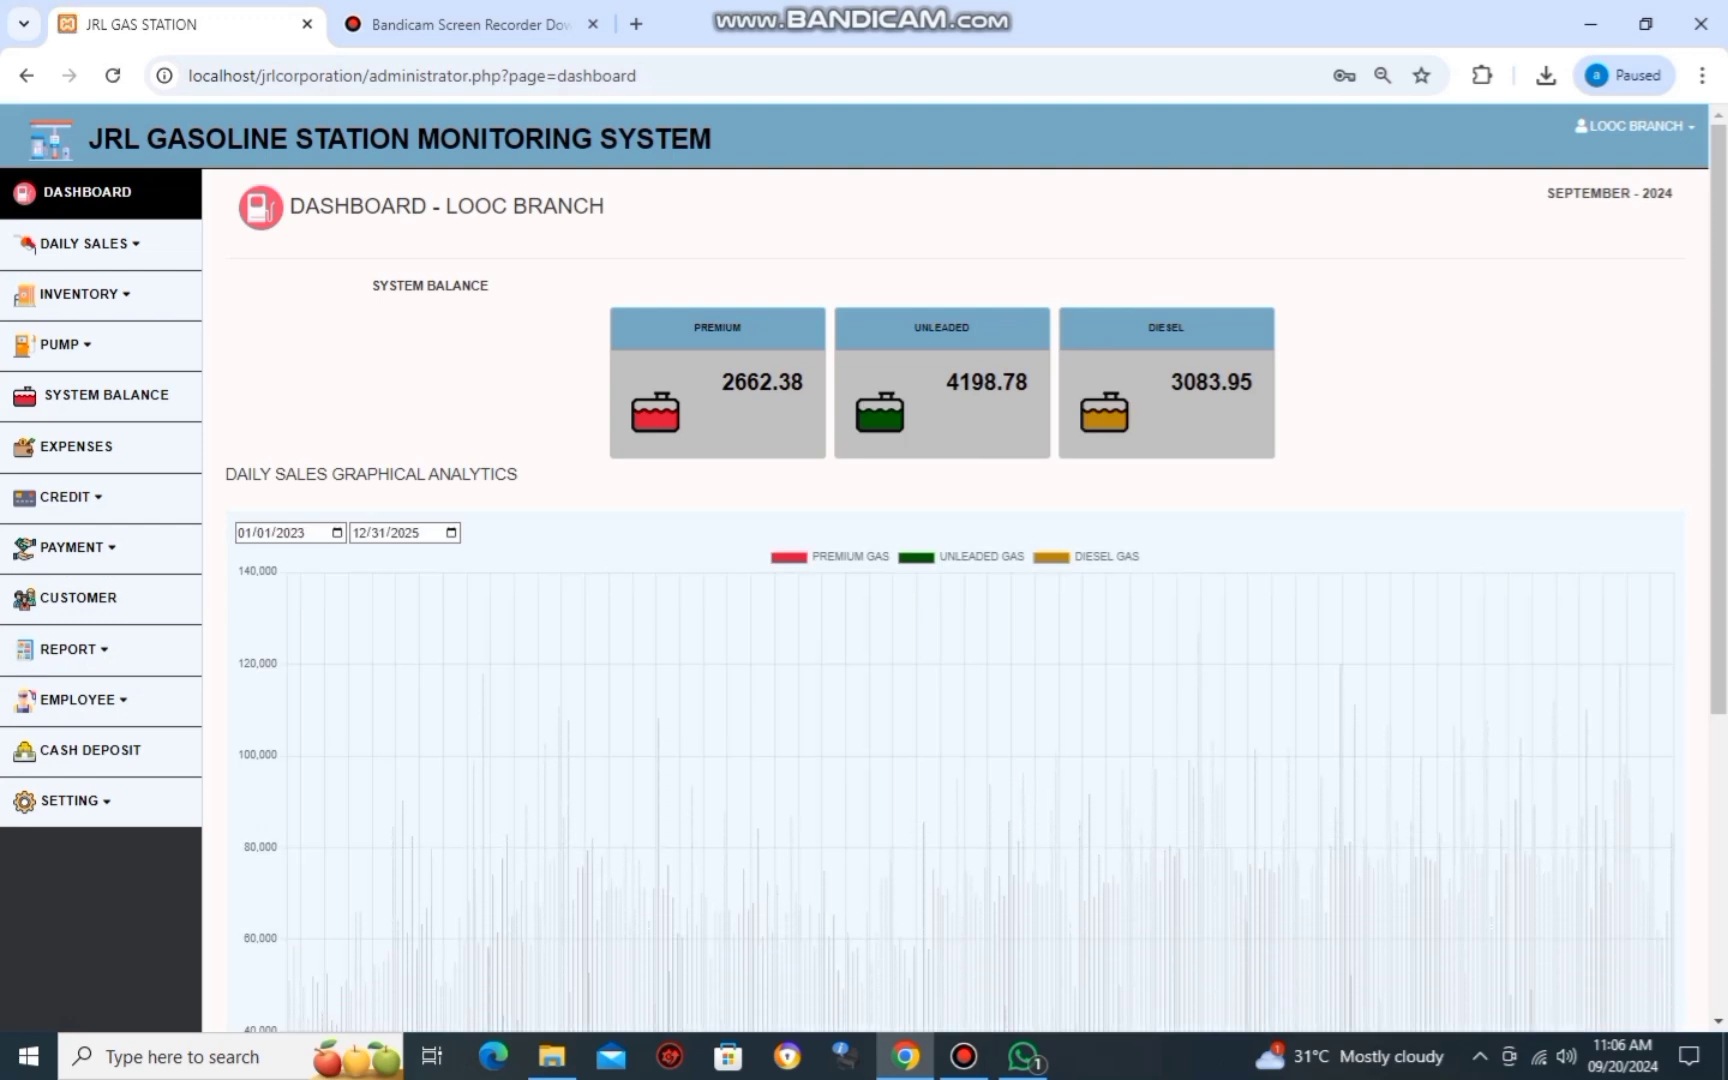
Set the daily sales chart start date to 09/01/2024.
left_click(337, 532)
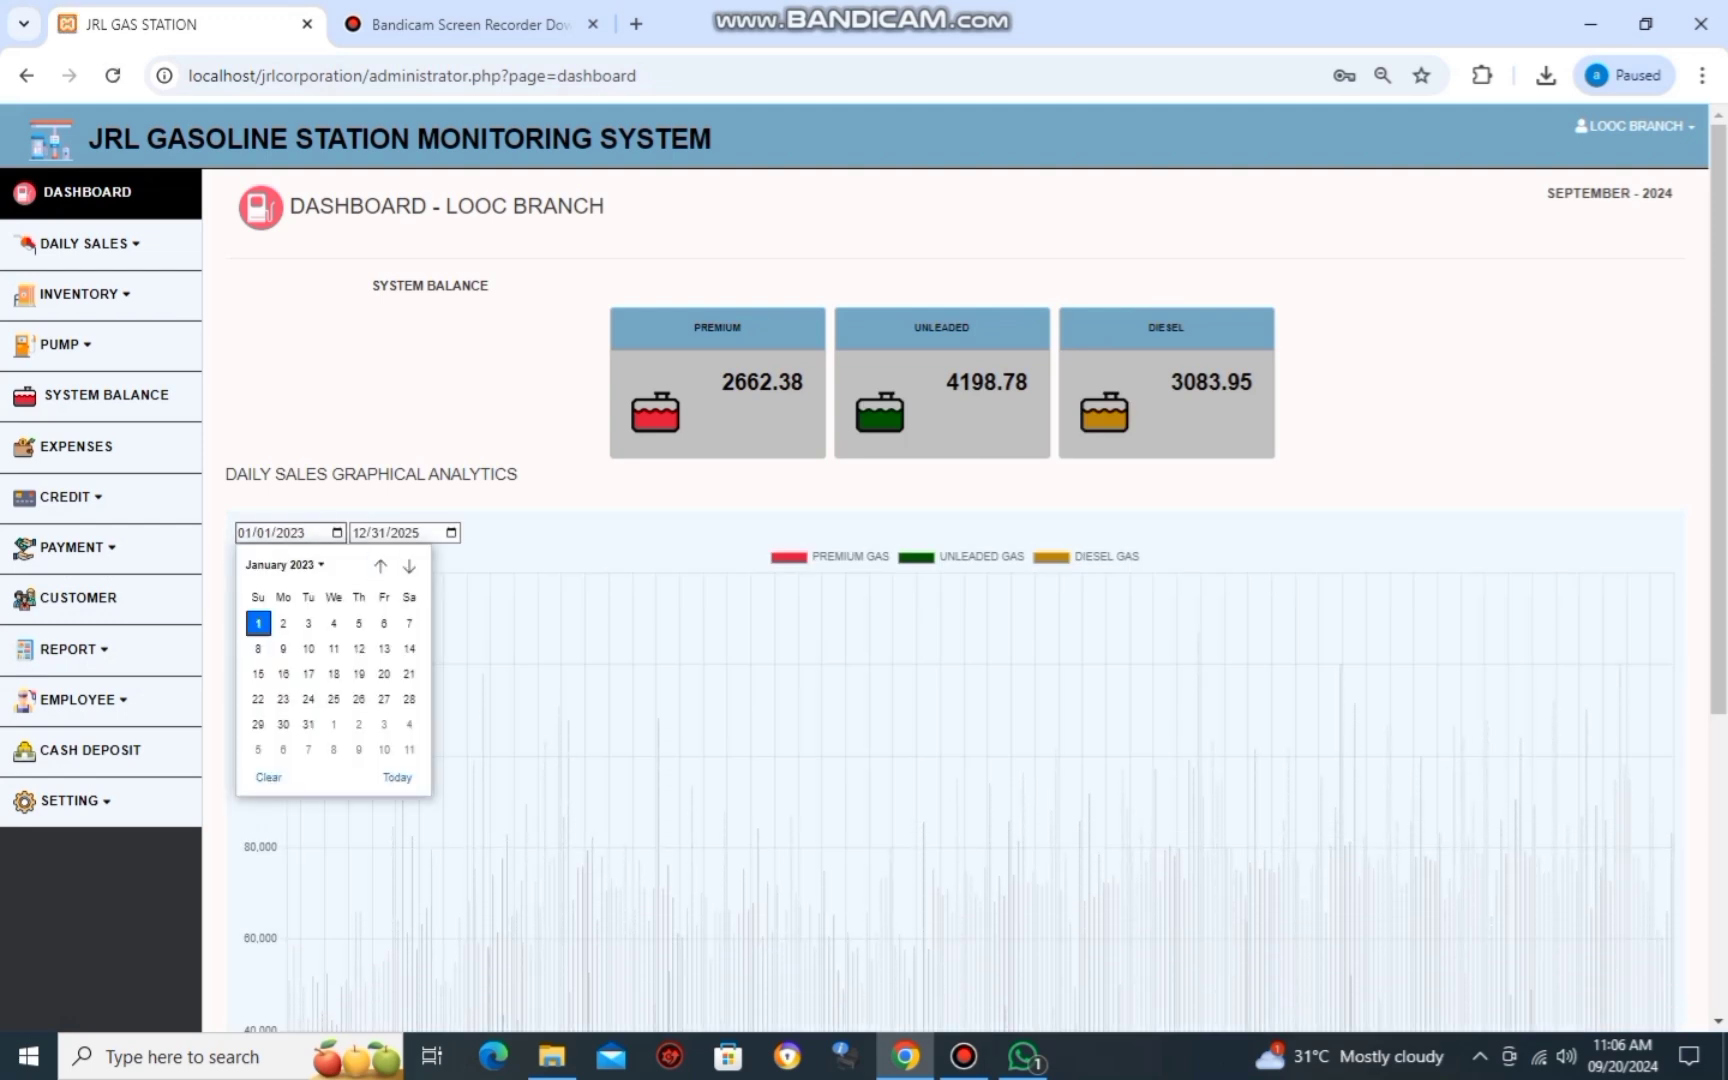
left_click(284, 564)
scroll(265, 654, "down", 1)
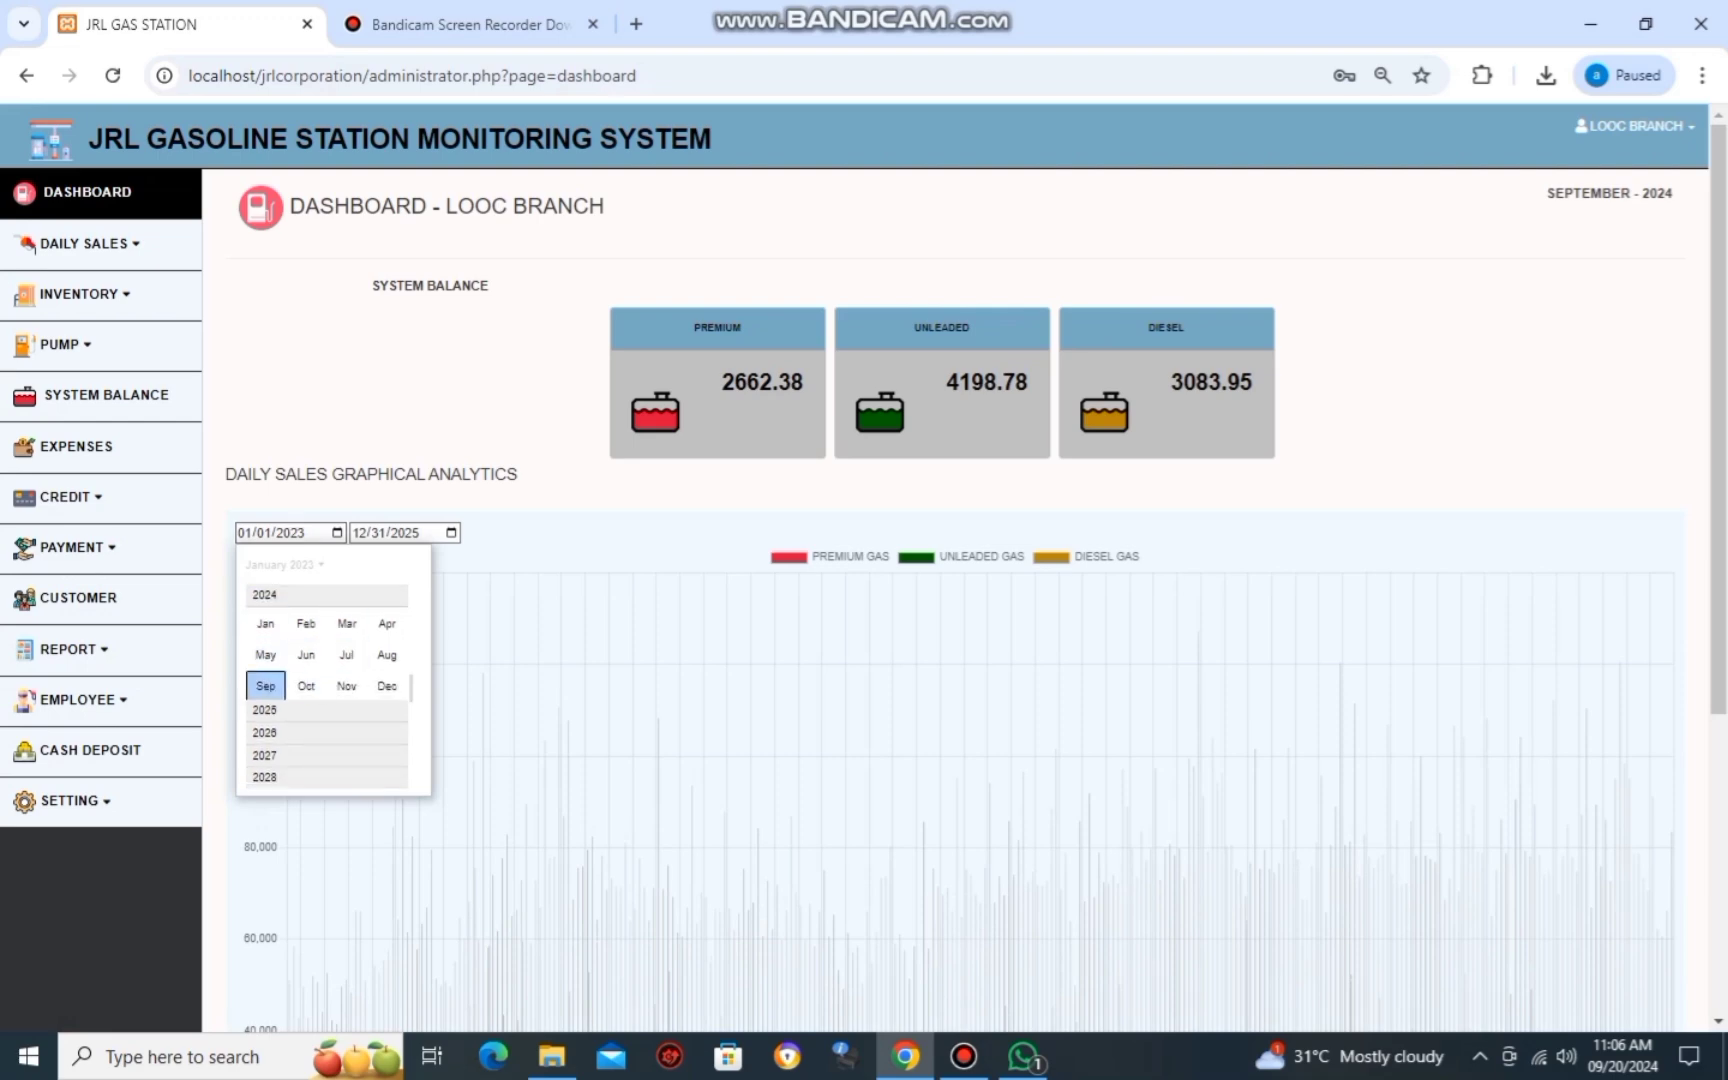
left_click(265, 685)
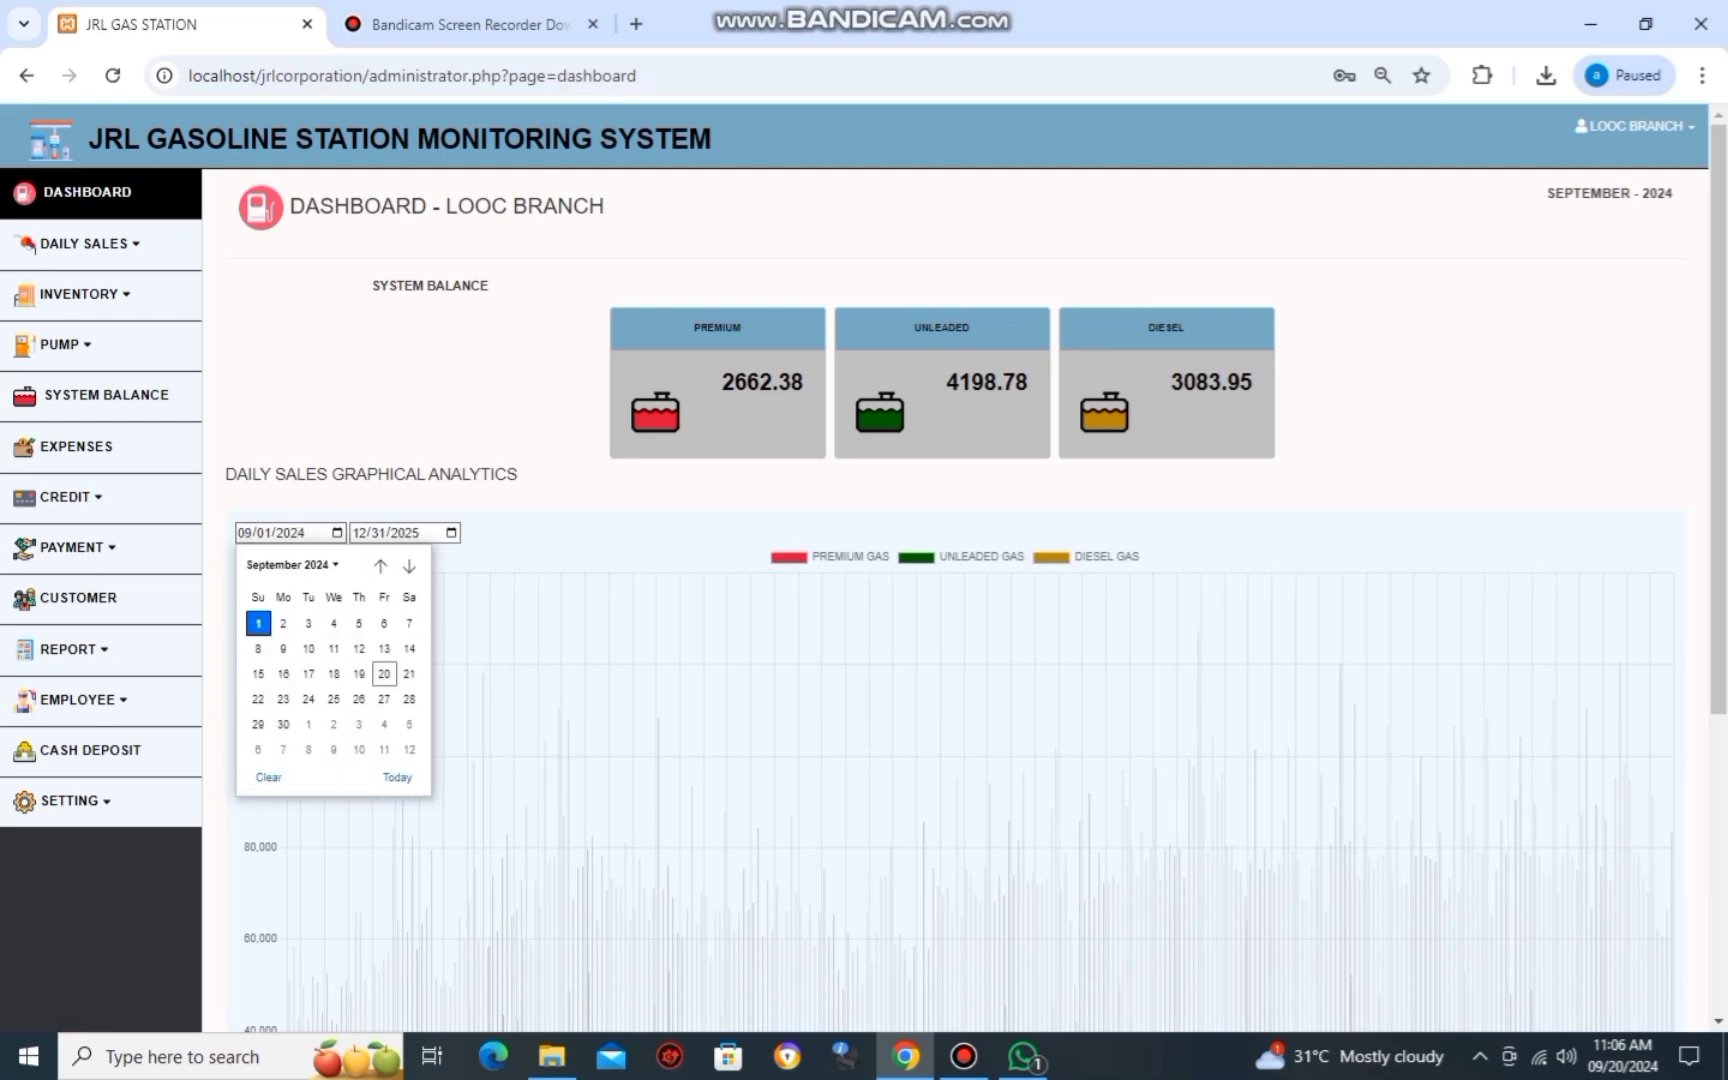
left_click(258, 623)
Set the chart end date to 09/30/2024 and review the September daily bars.
left_click(400, 532)
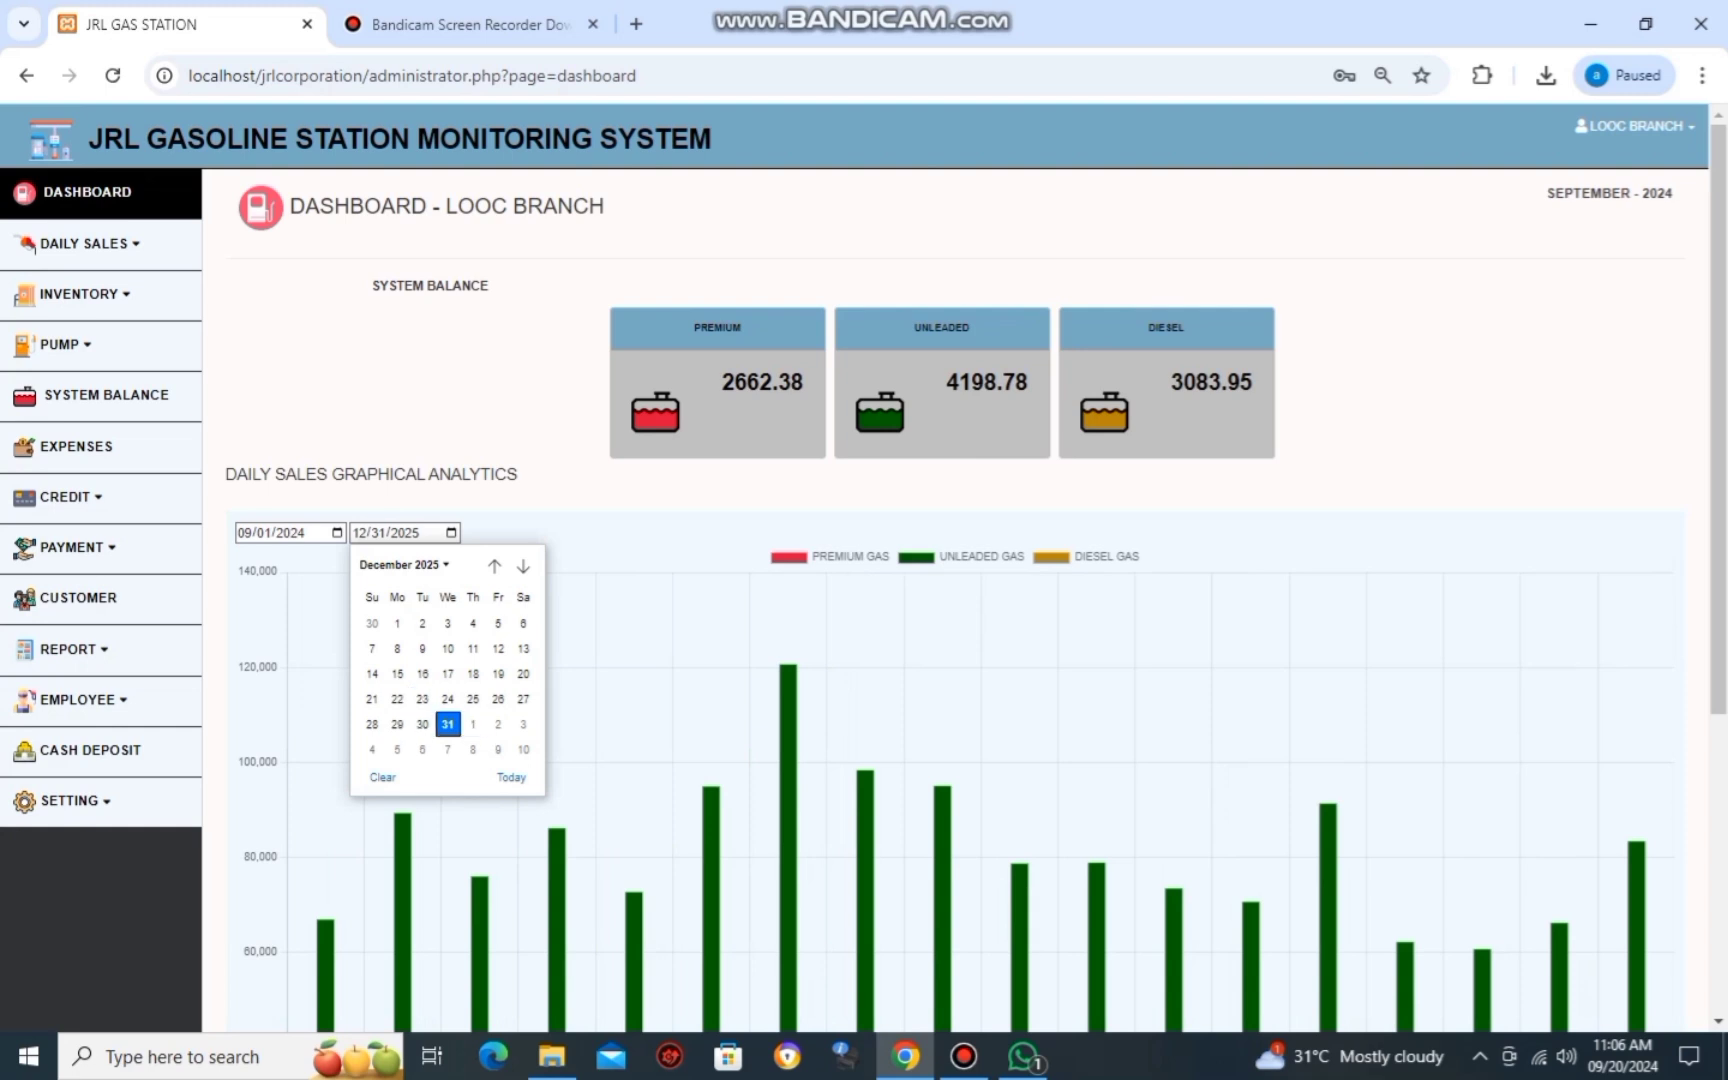
left_click(400, 565)
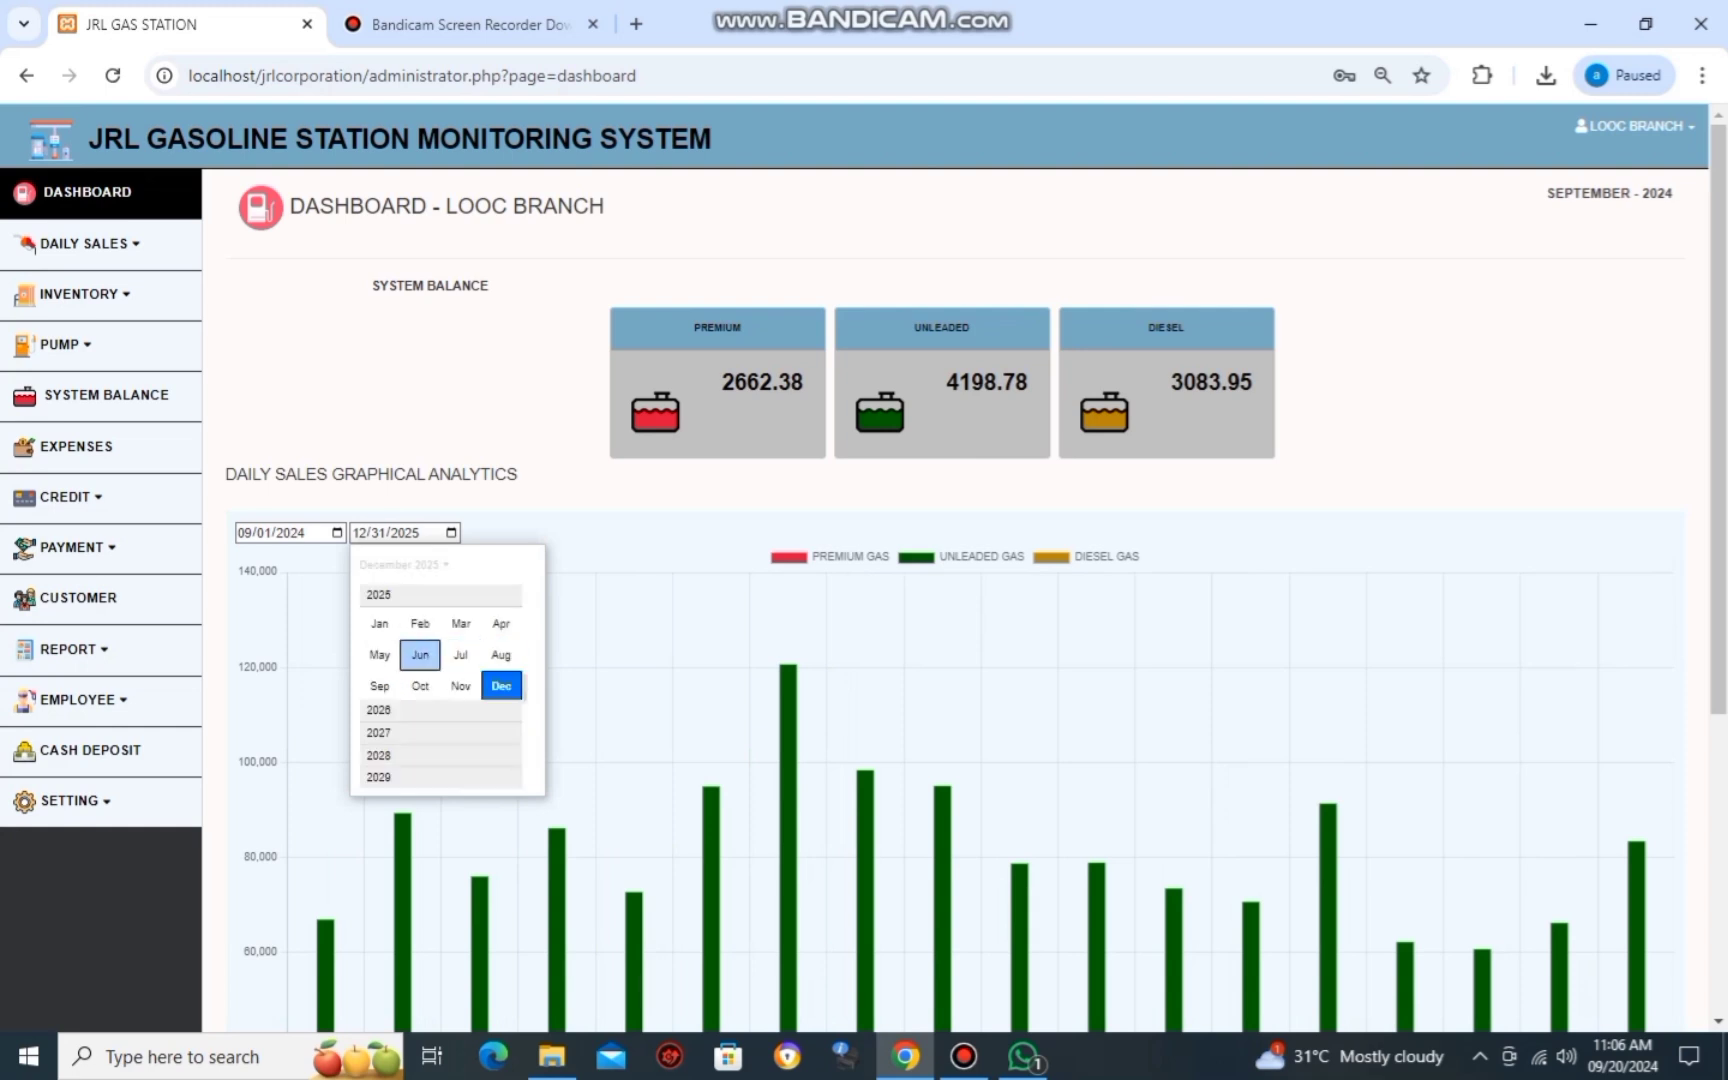
scroll(420, 655, "up", 3)
left_click(379, 686)
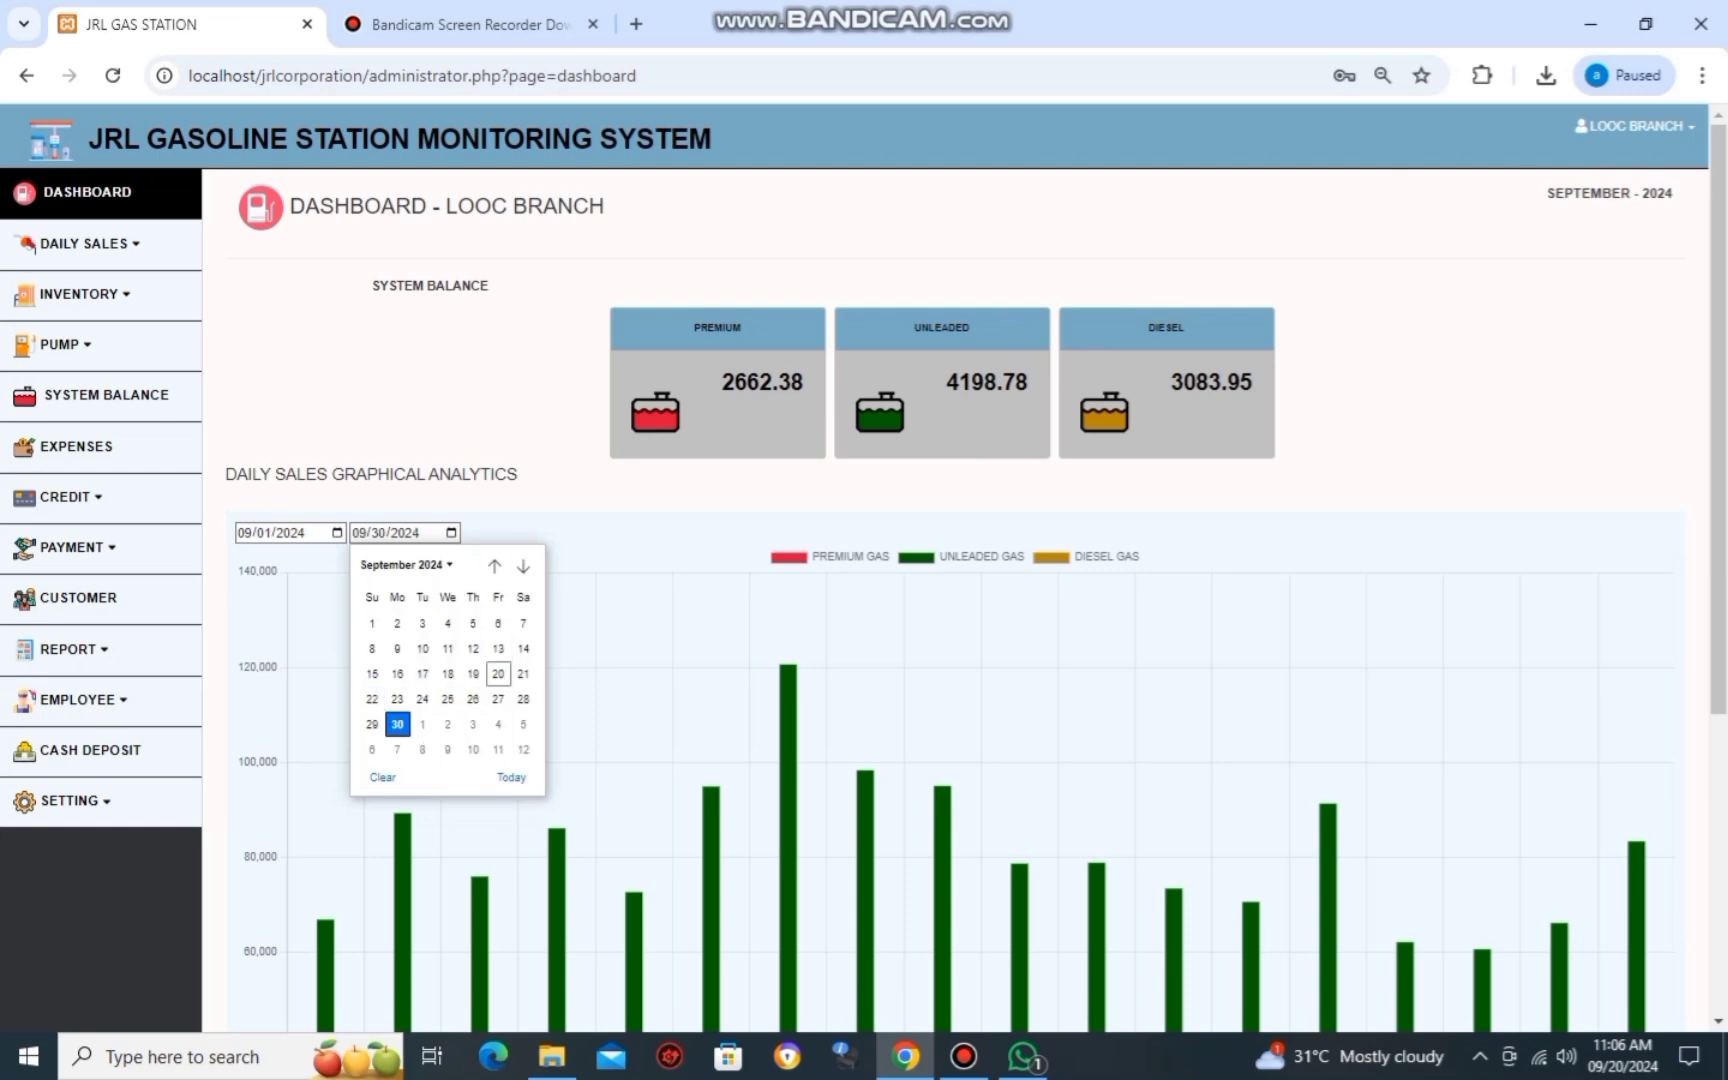
scroll(950, 600, "down", 4)
scroll(950, 600, "up", 3)
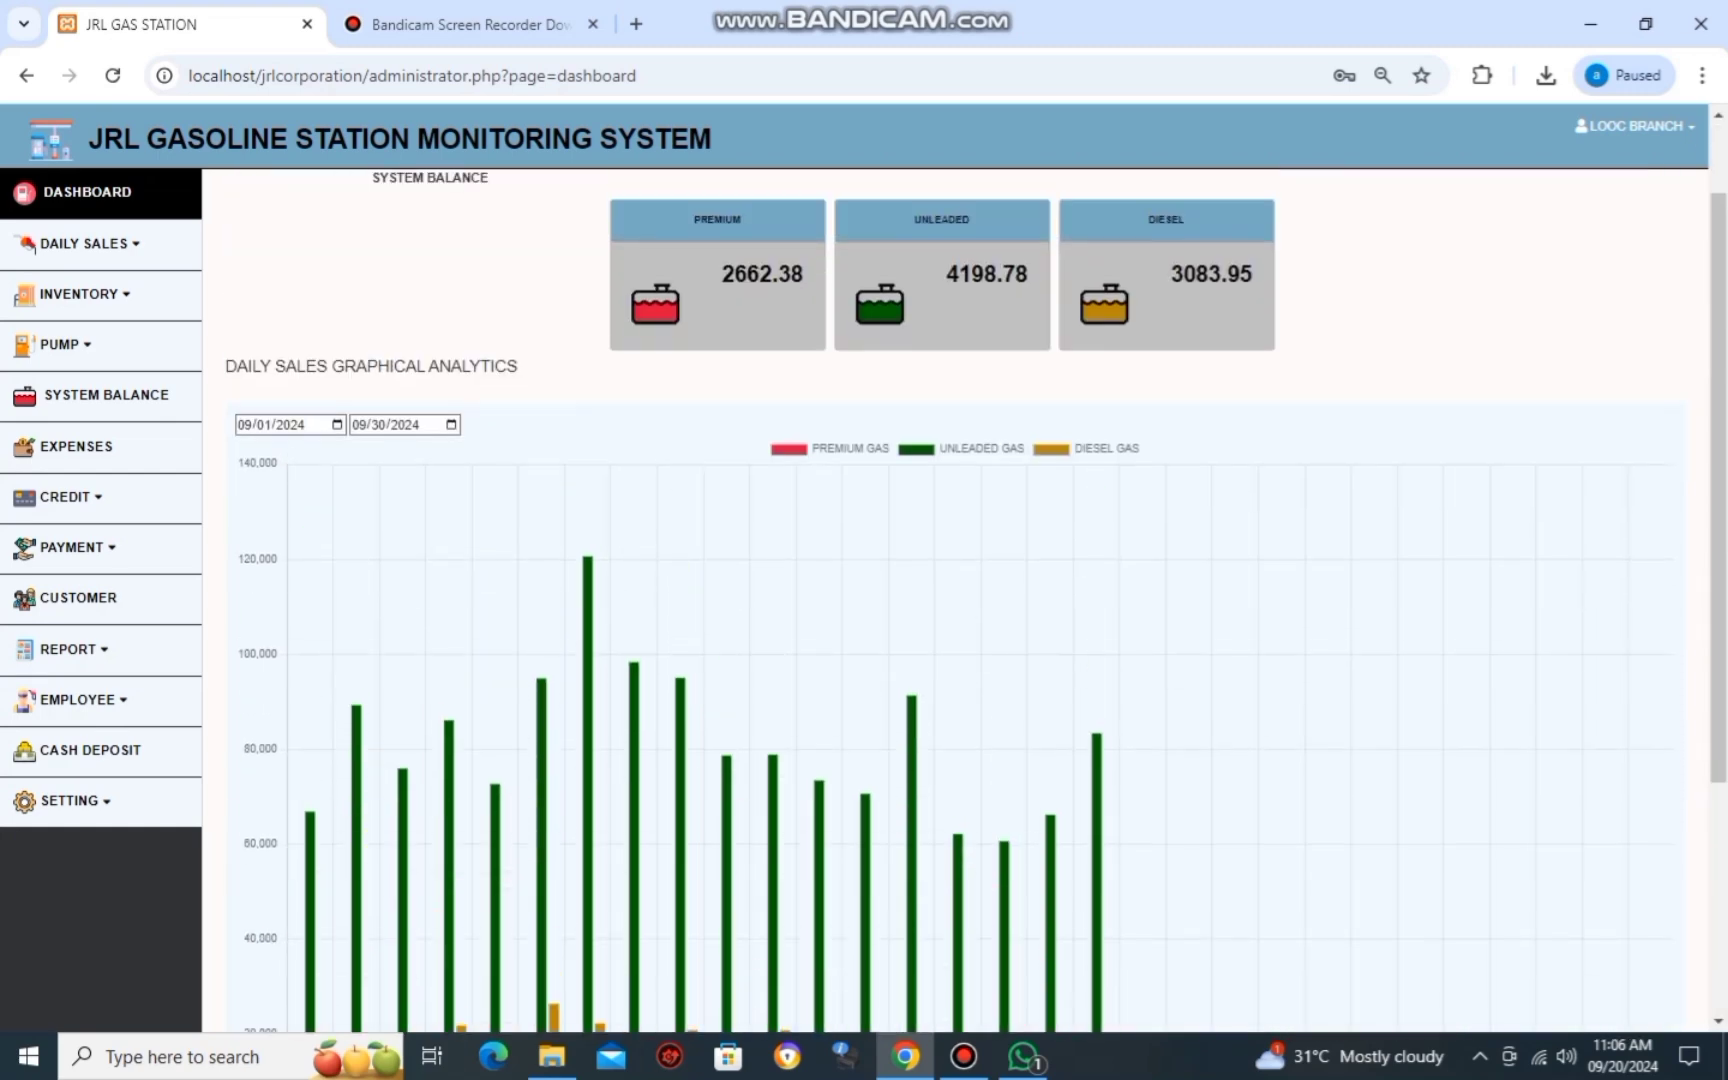
scroll(780, 900, "down", 4)
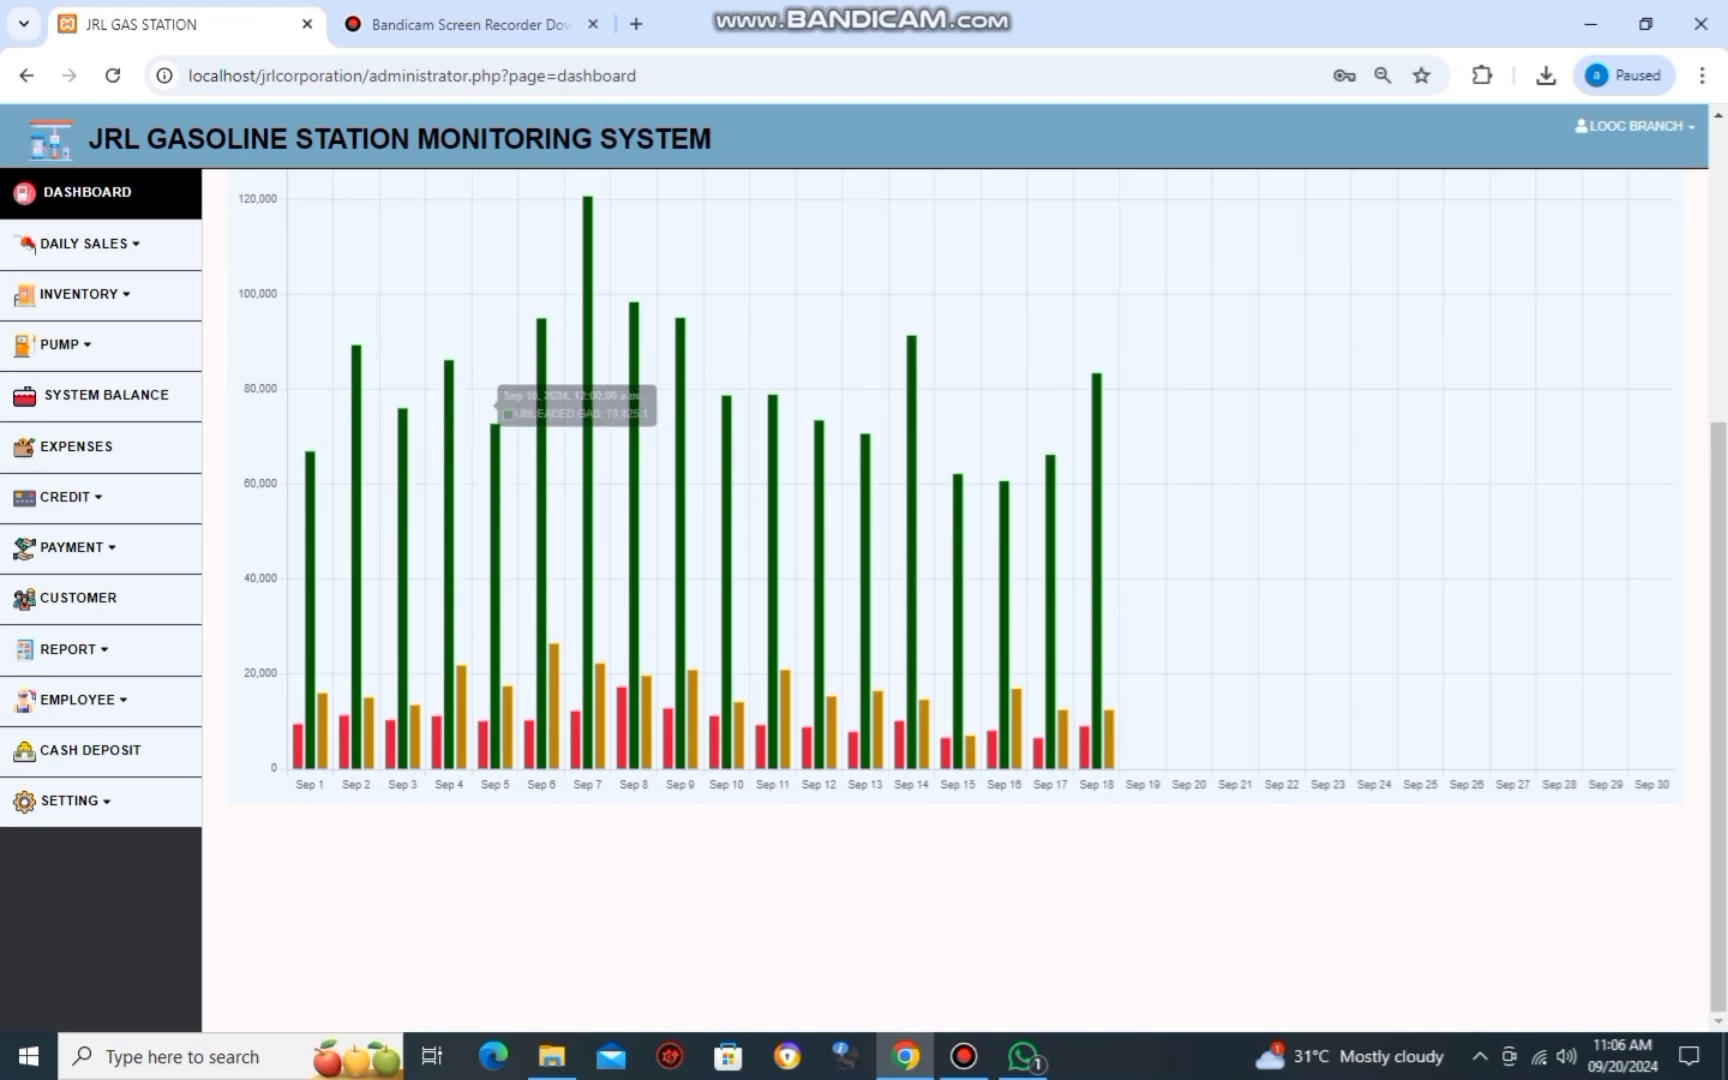
scroll(950, 600, "up", 5)
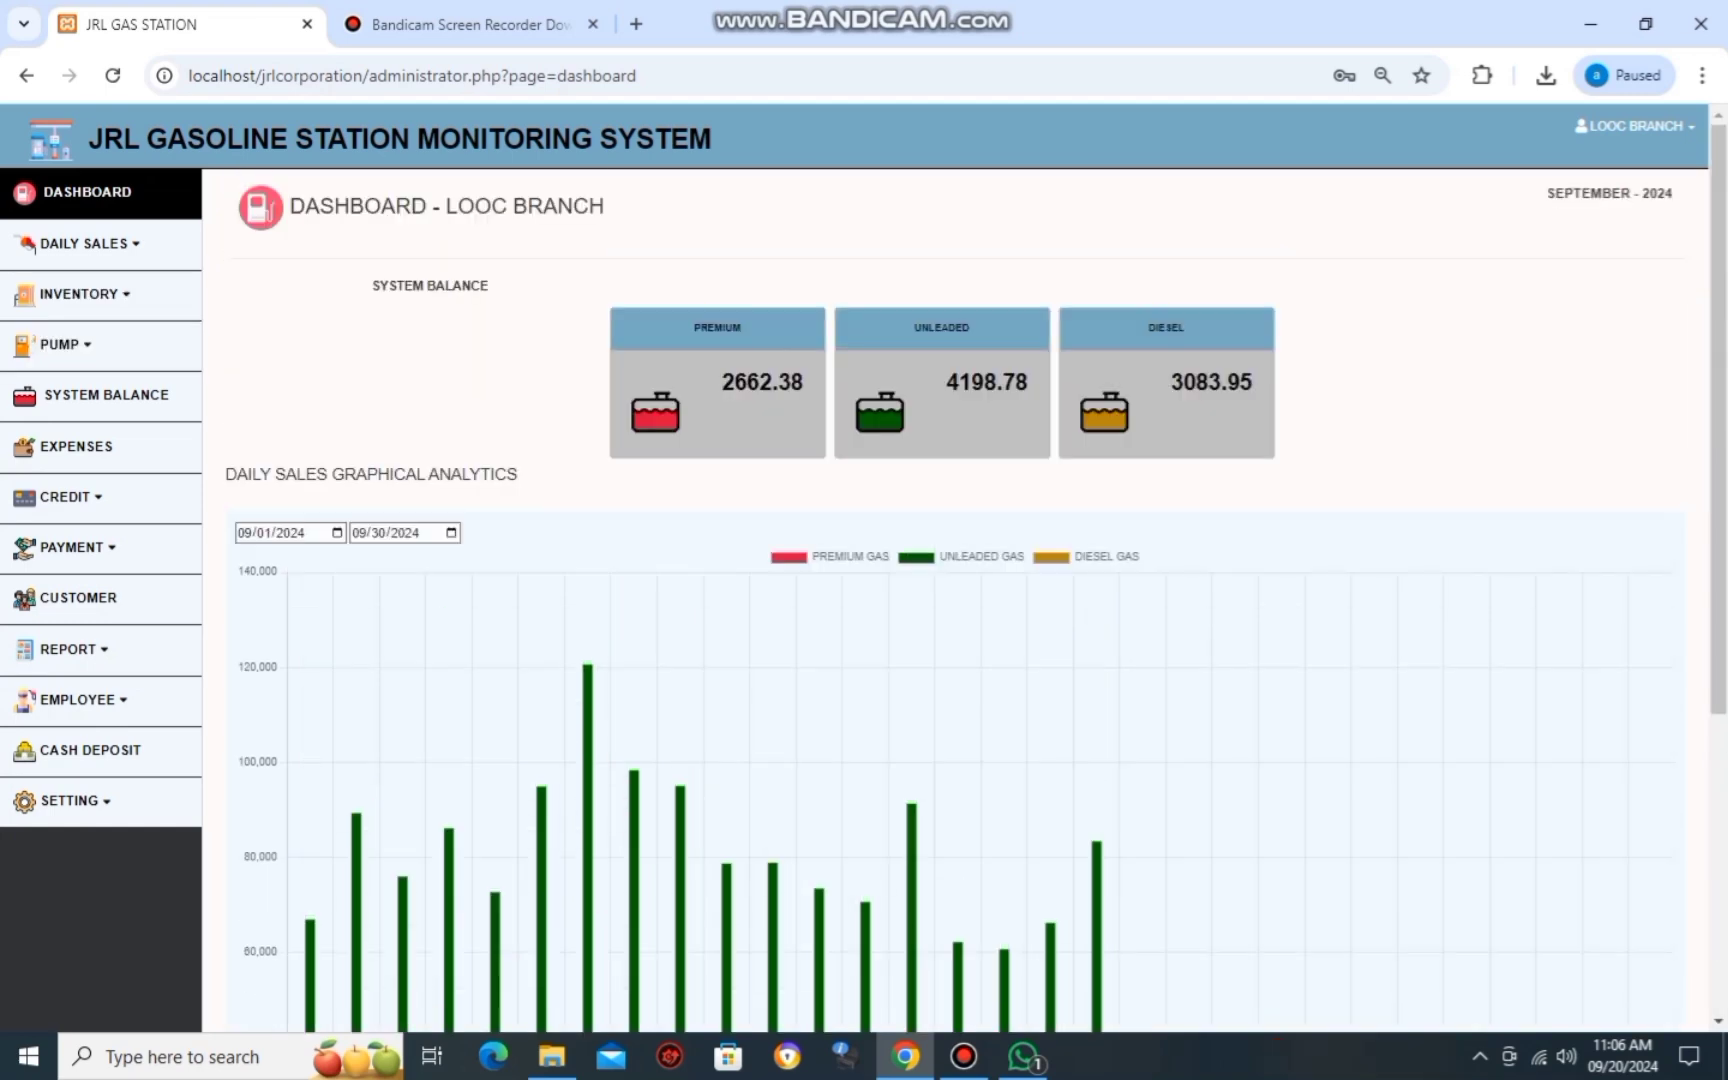
Expand Daily Sales to list Premium, Unleaded and Diesel, and read the 9-19-24 report photo.
left_click(84, 243)
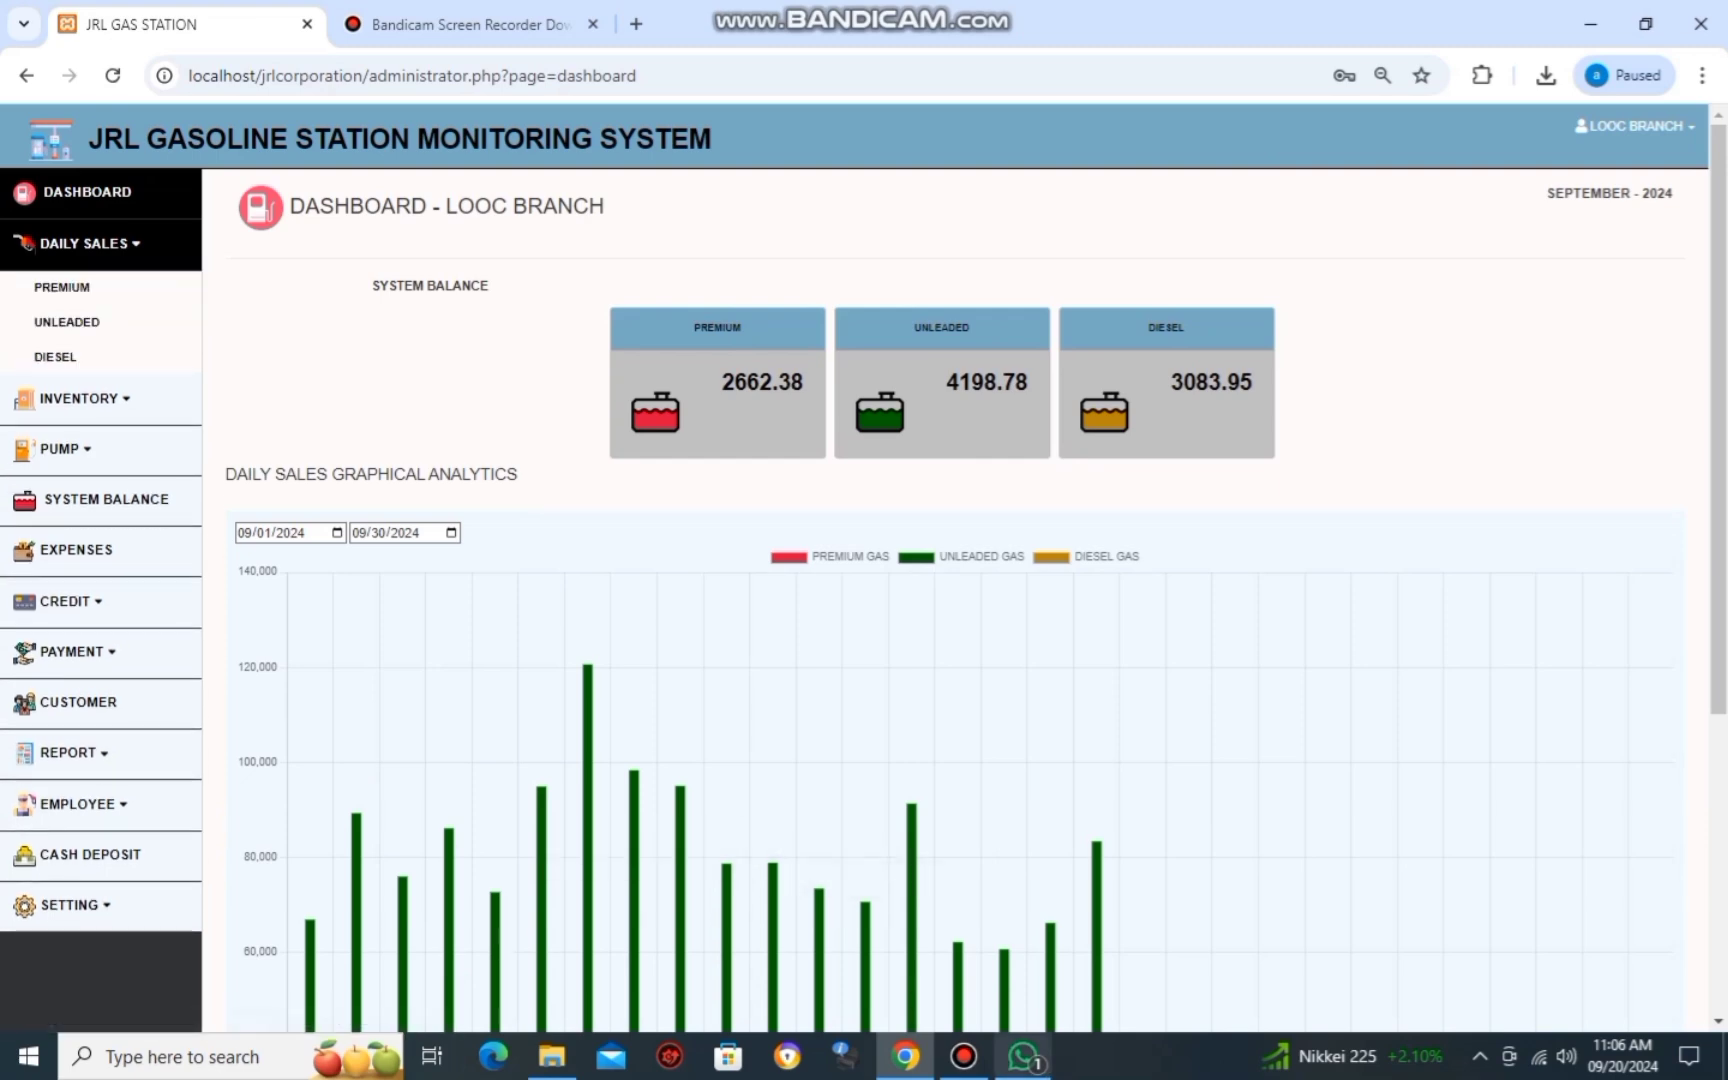
key("alt+Tab")
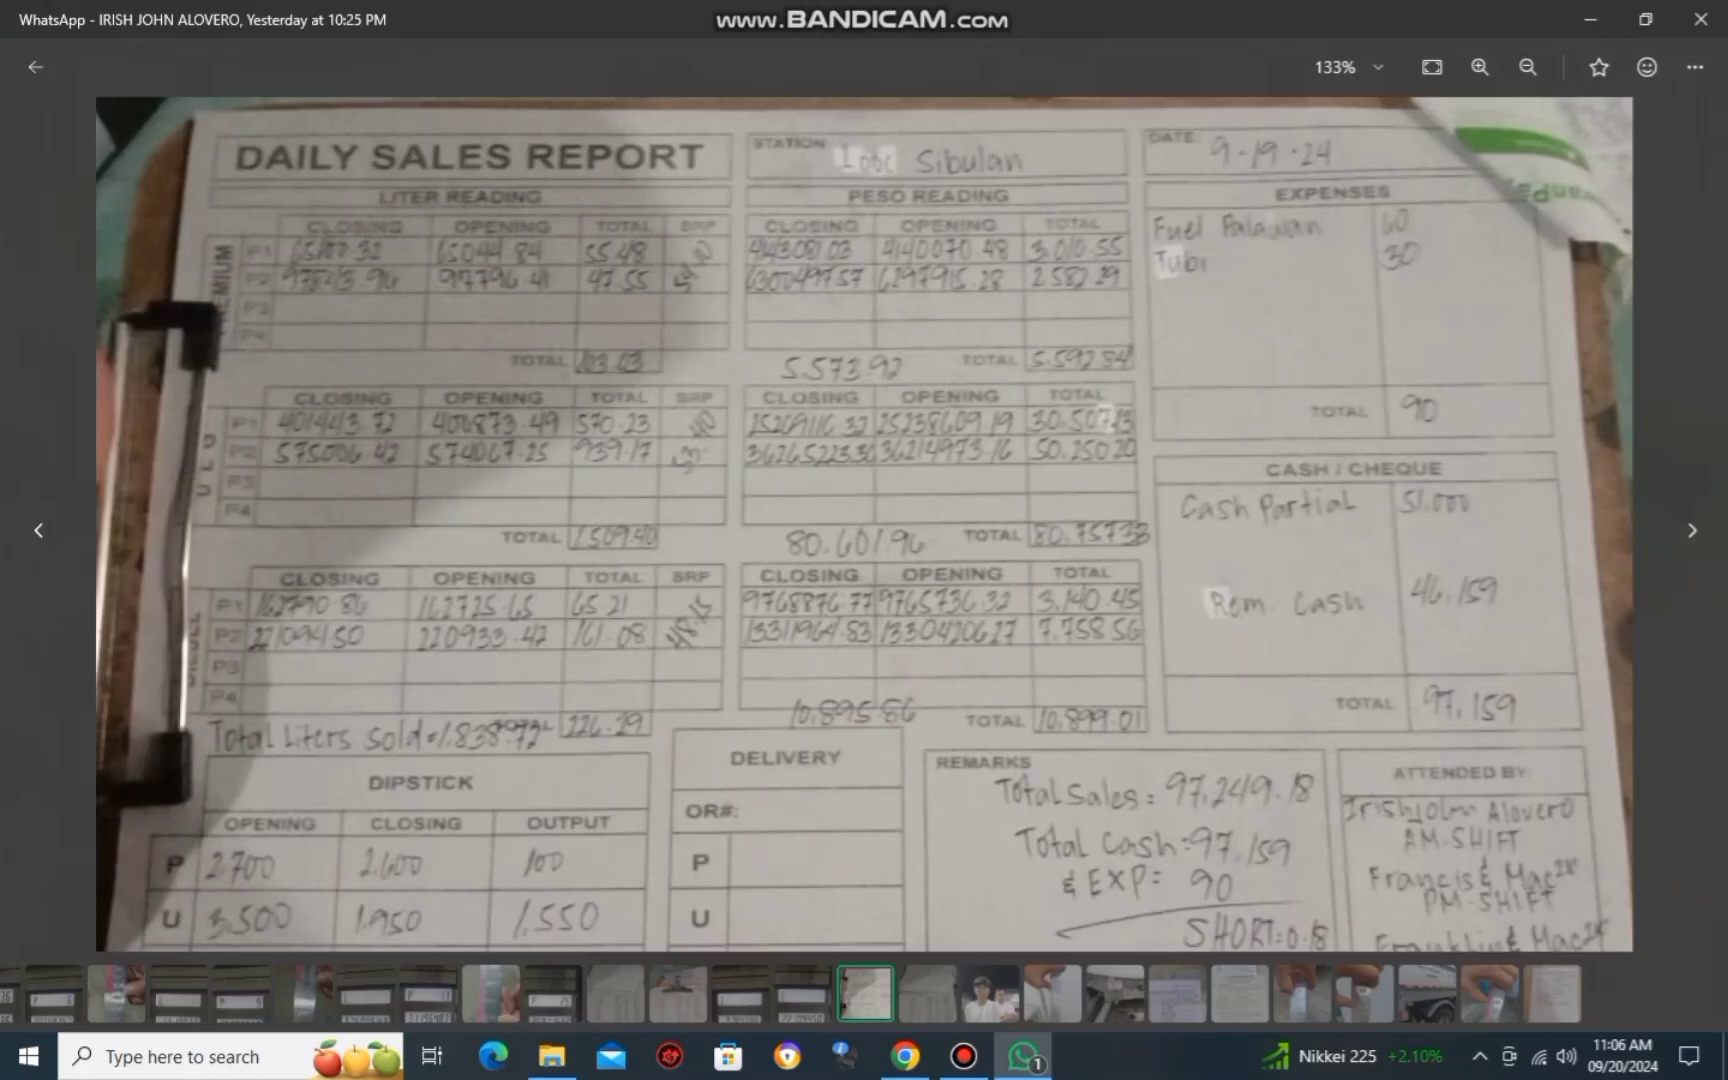
scroll(864, 523, "up", 3)
scroll(864, 523, "down", 3)
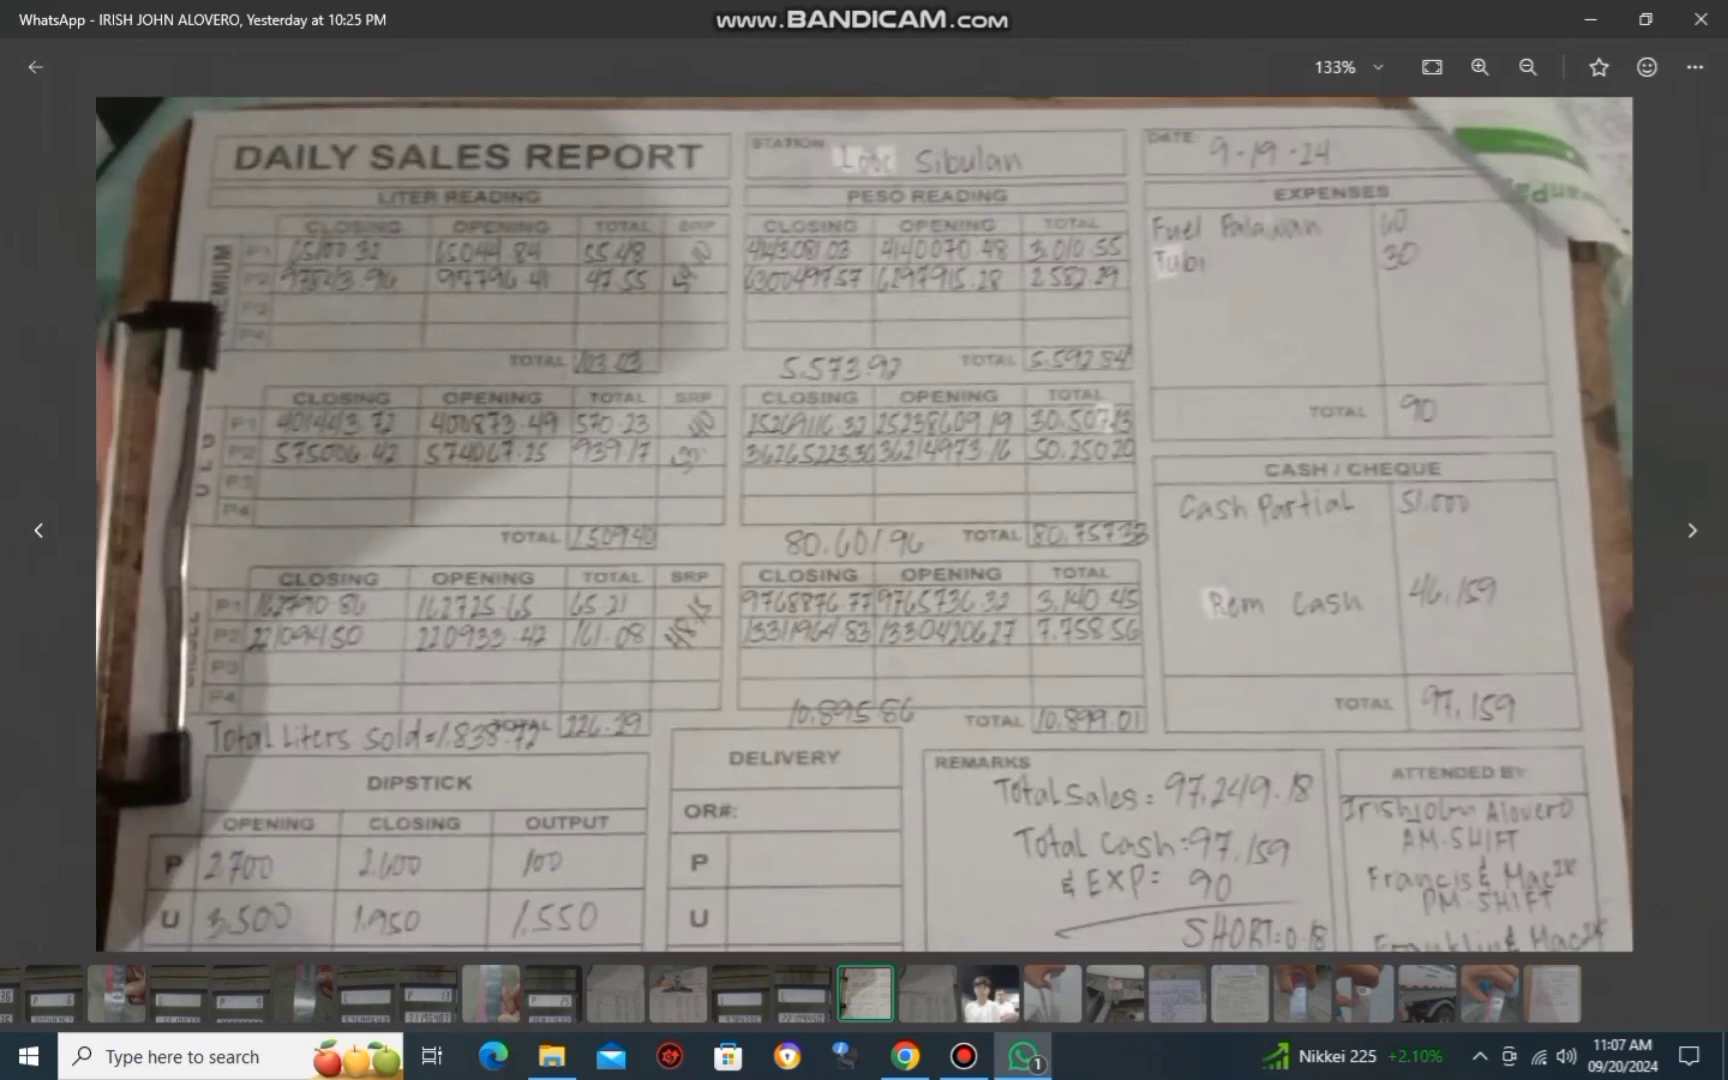
key("alt+Tab")
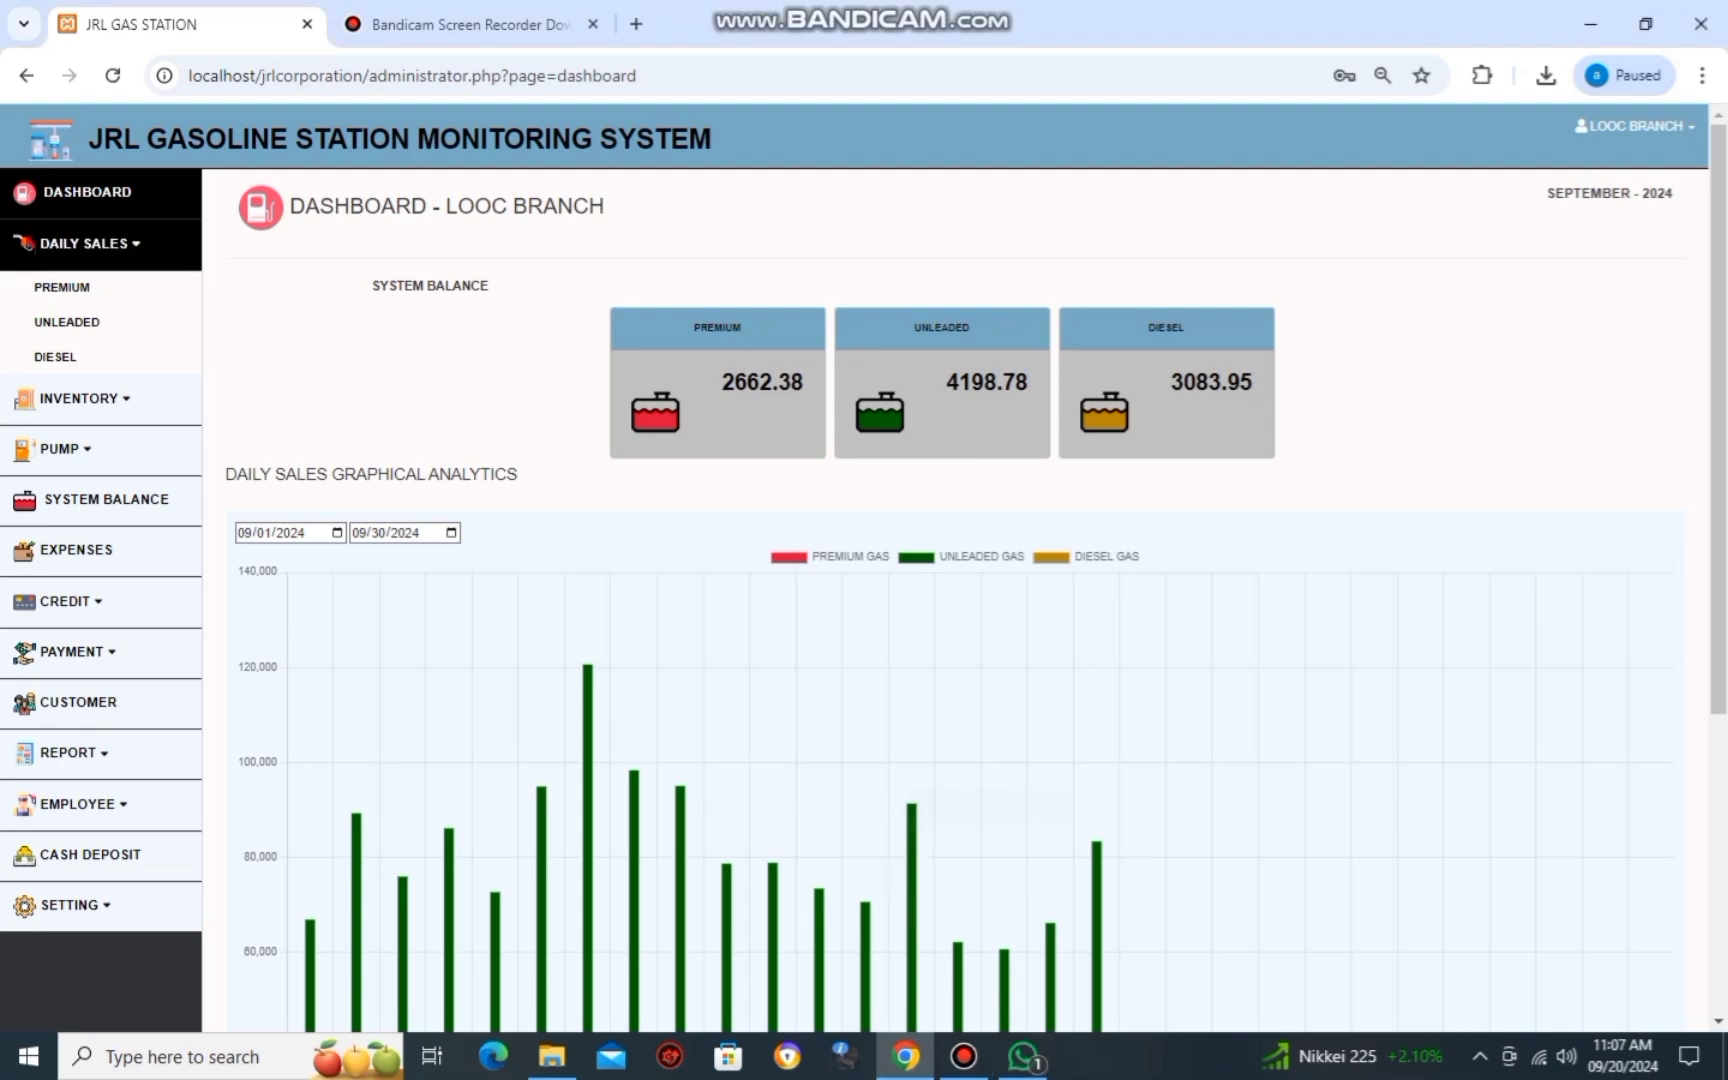
Start a new Premium daily sales record dated 09/19/2024 on SET A.
left_click(62, 287)
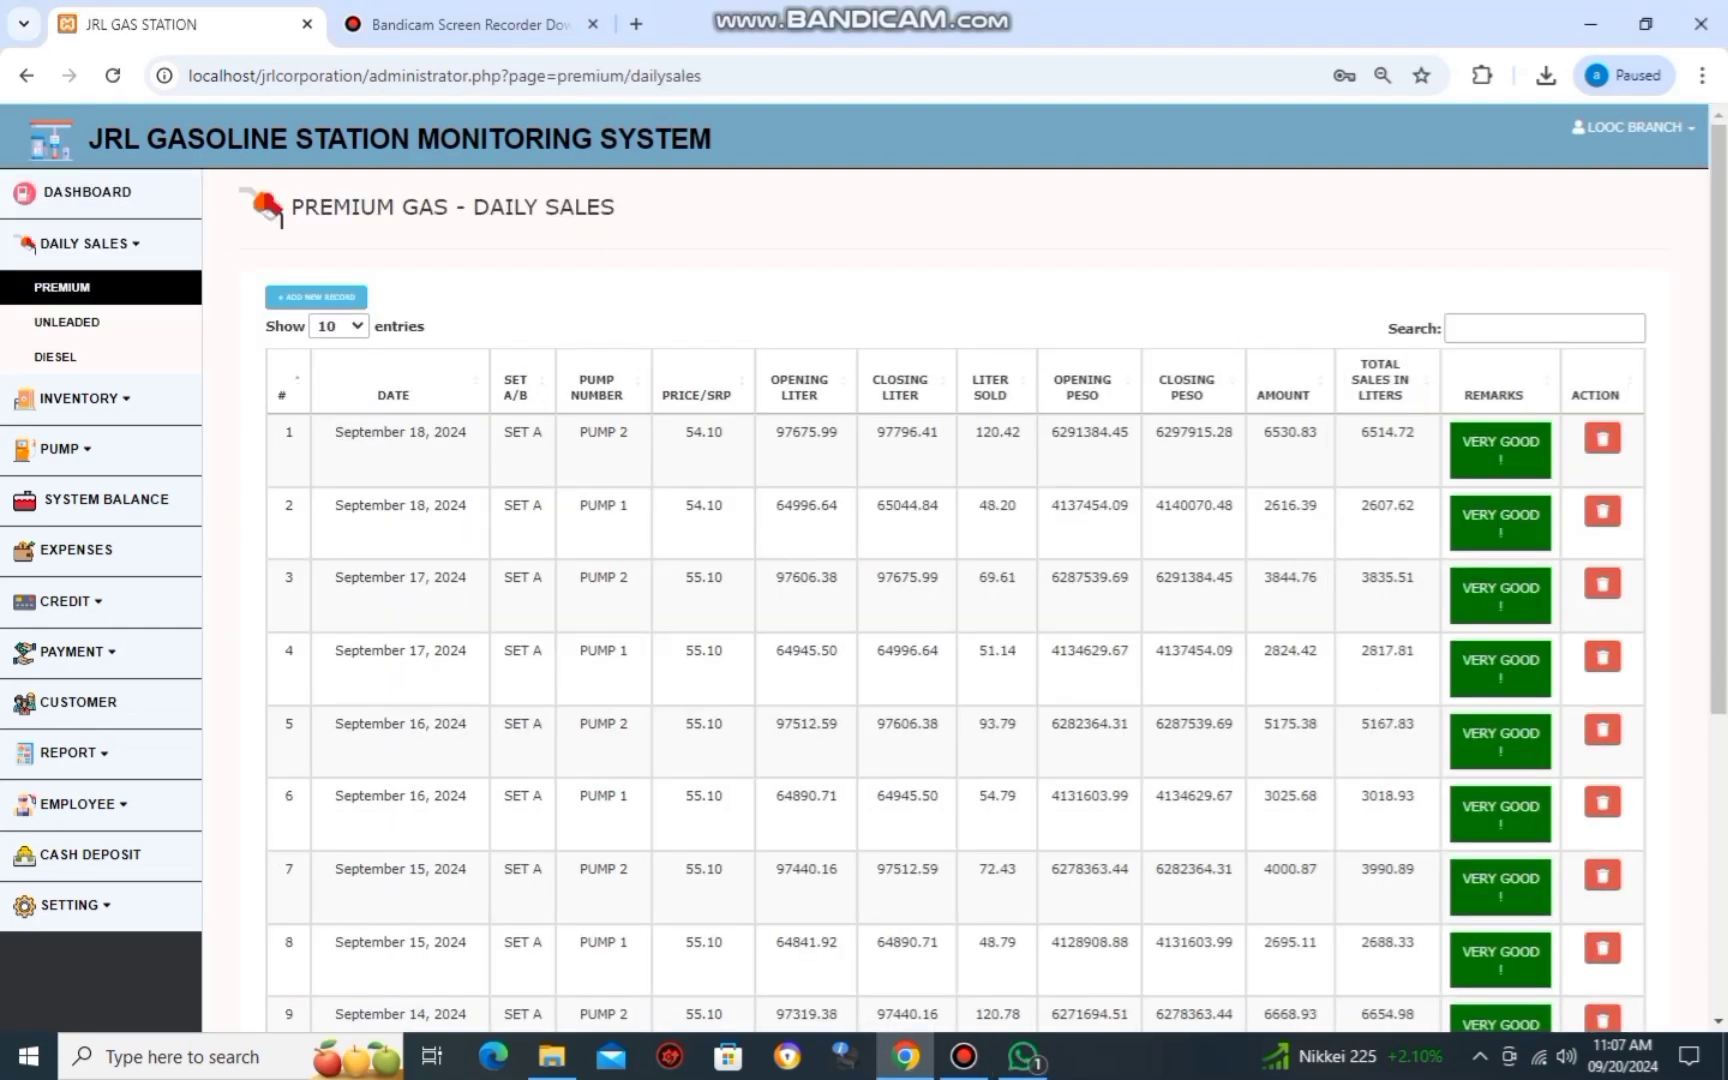
left_click(316, 297)
type("0")
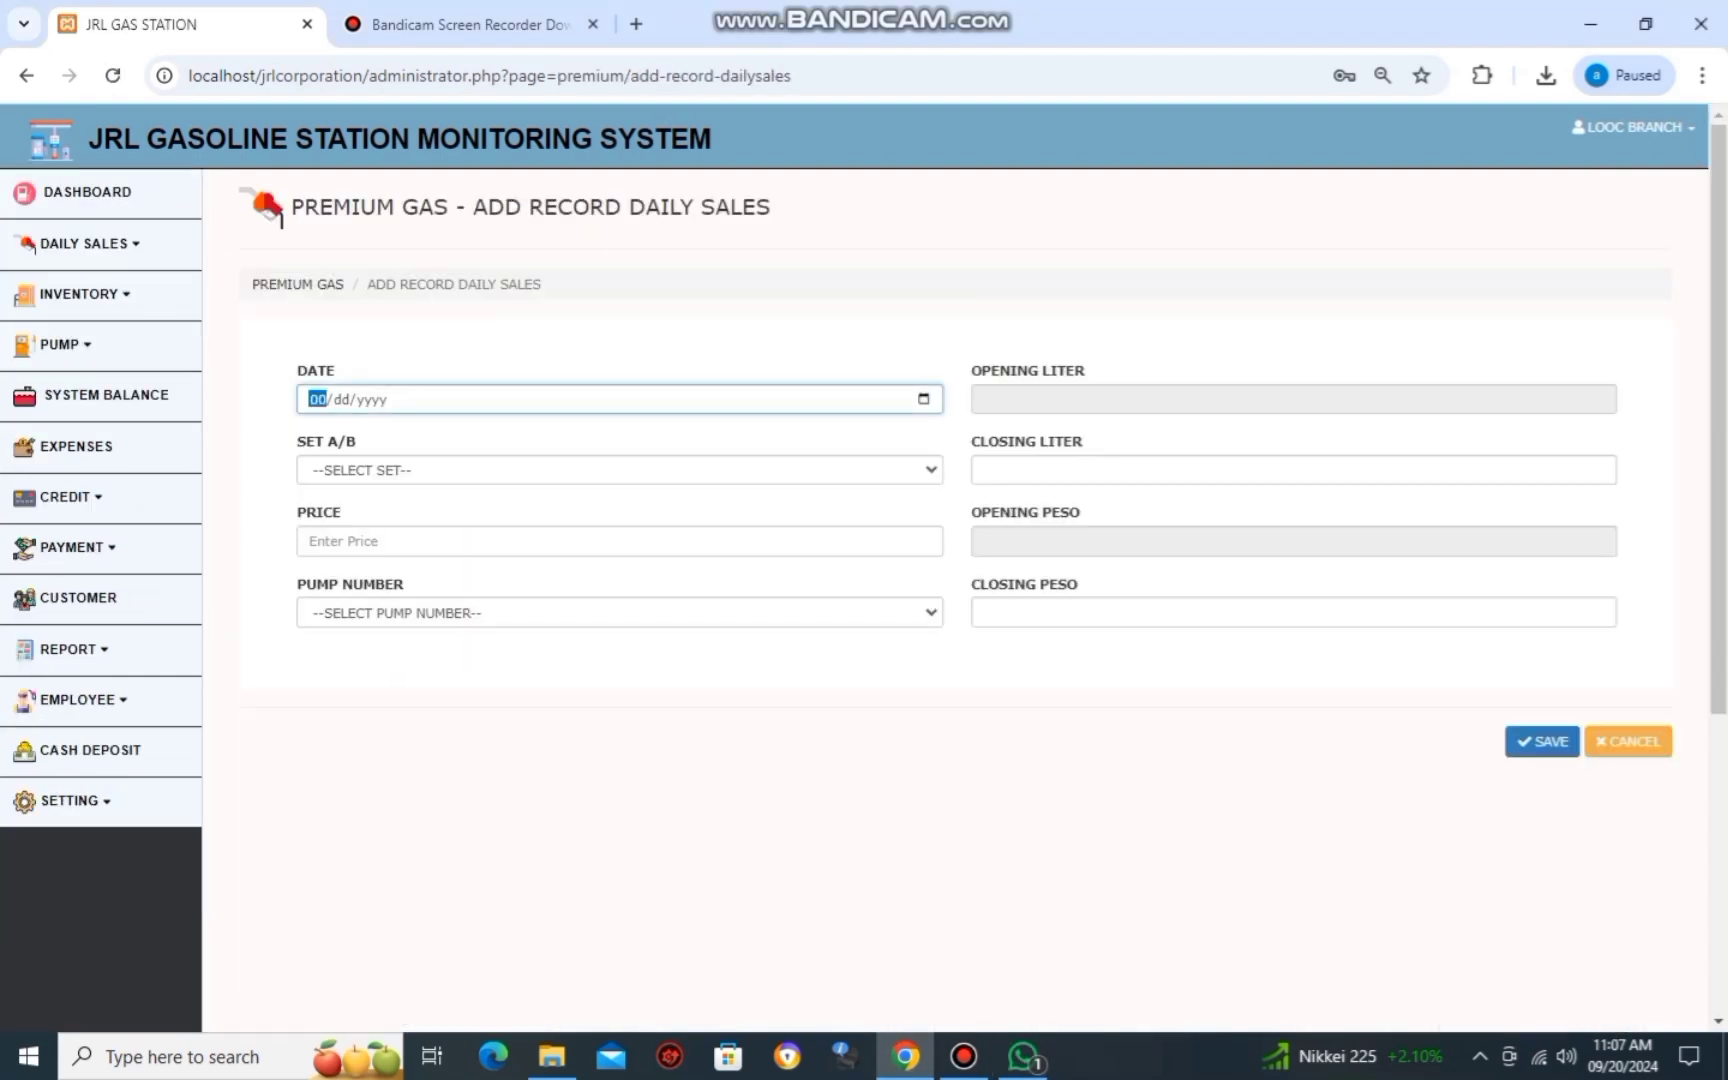
type("9/19/2024")
key("Tab")
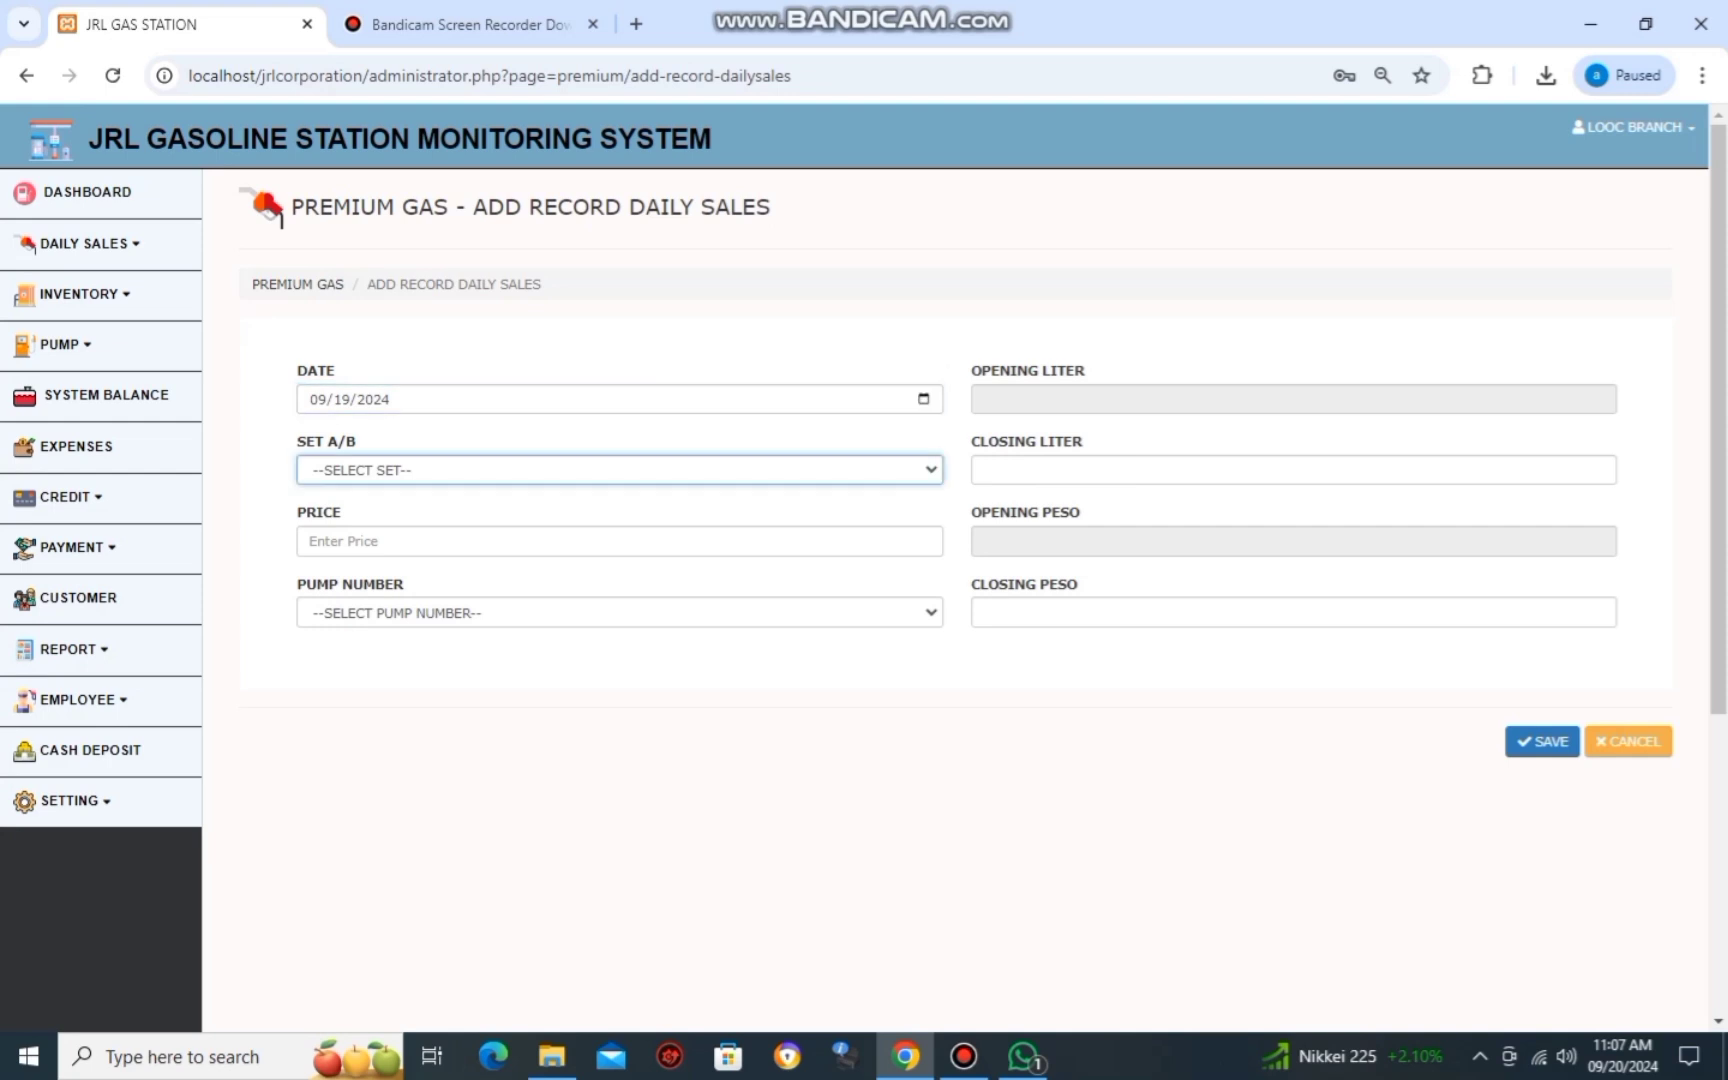
key("Down")
key("alt+Down")
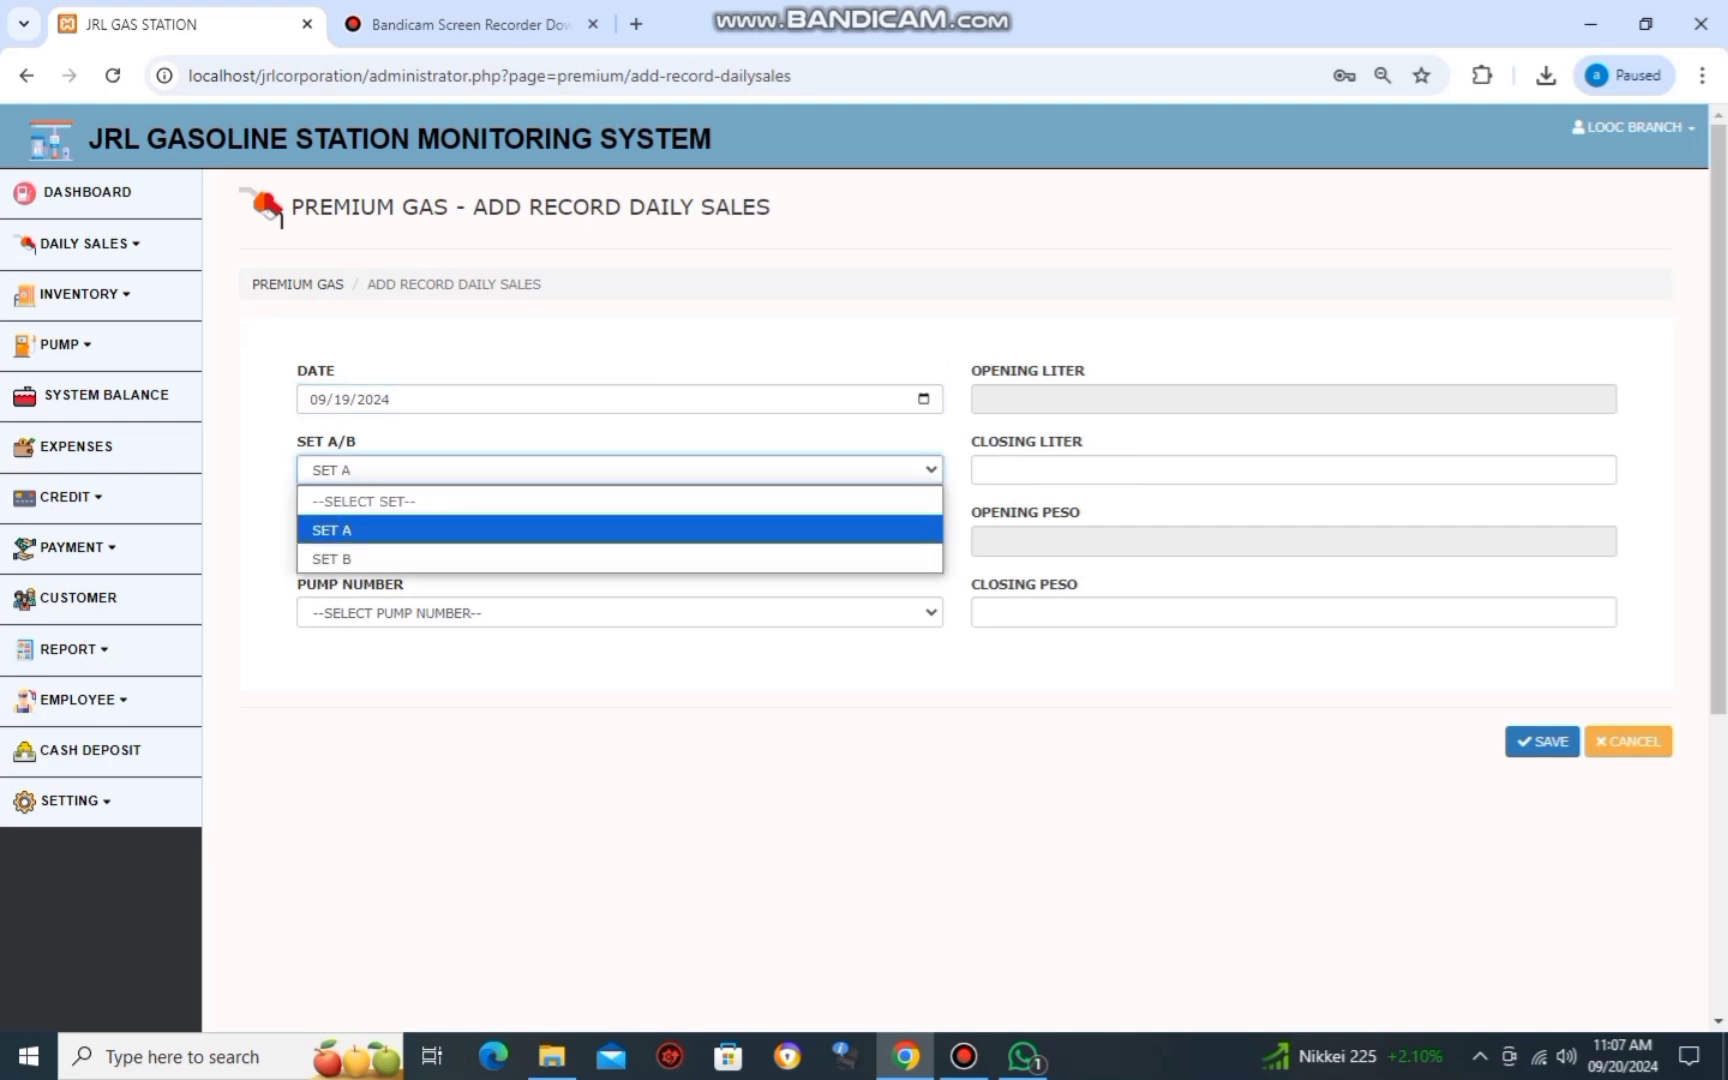
key("Return")
key("Tab")
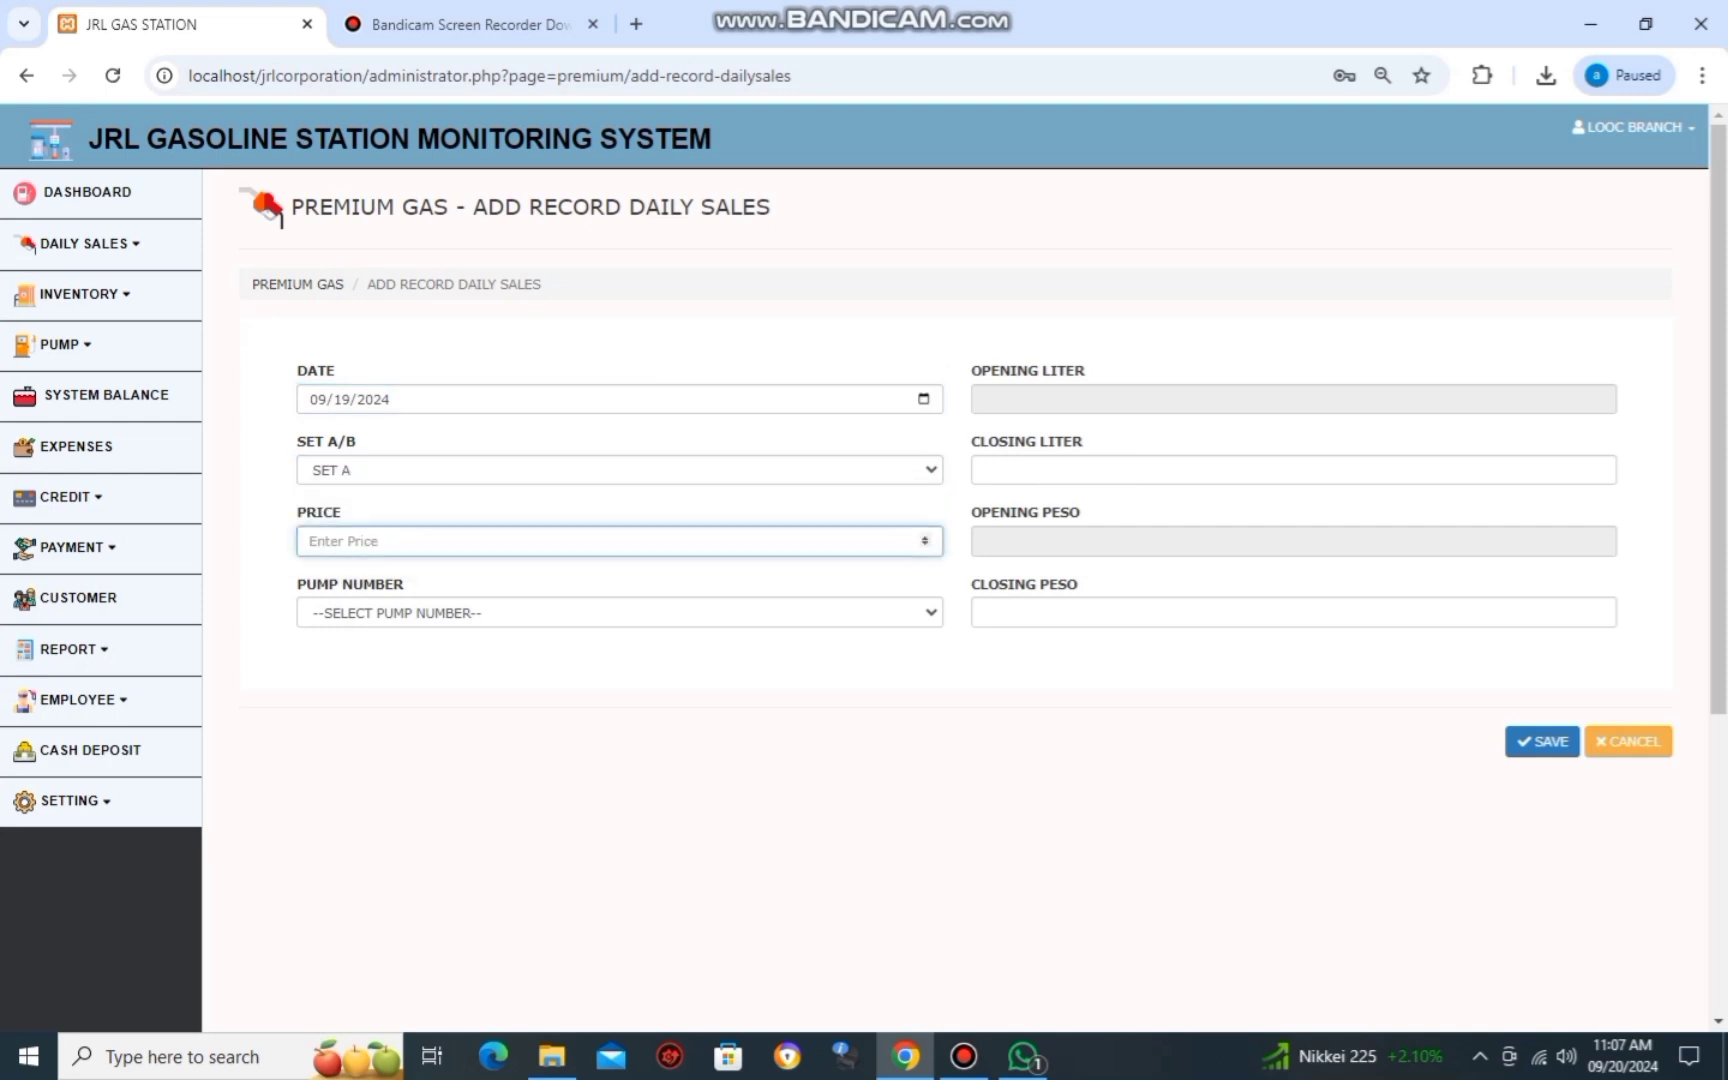
Fill in the price from the report photo and select PUMP 1.
key("alt+Tab")
scroll(864, 525, "up", 6)
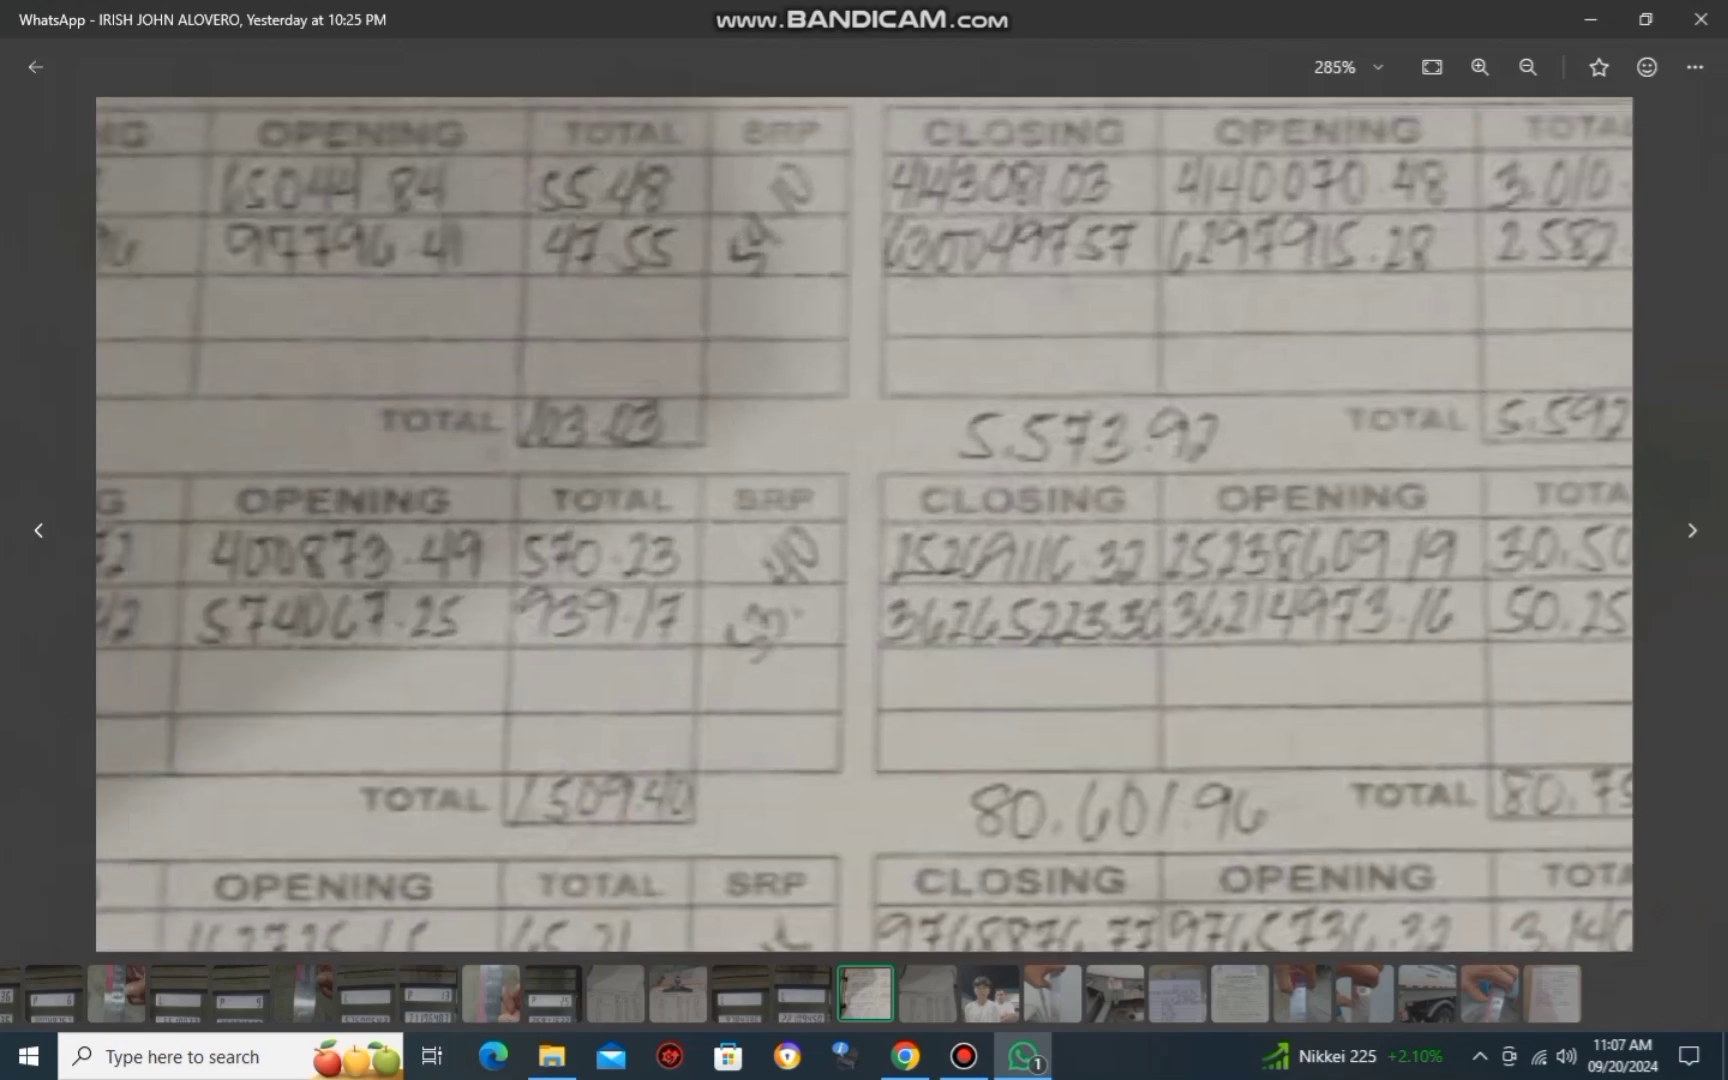
scroll(864, 525, "down", 6)
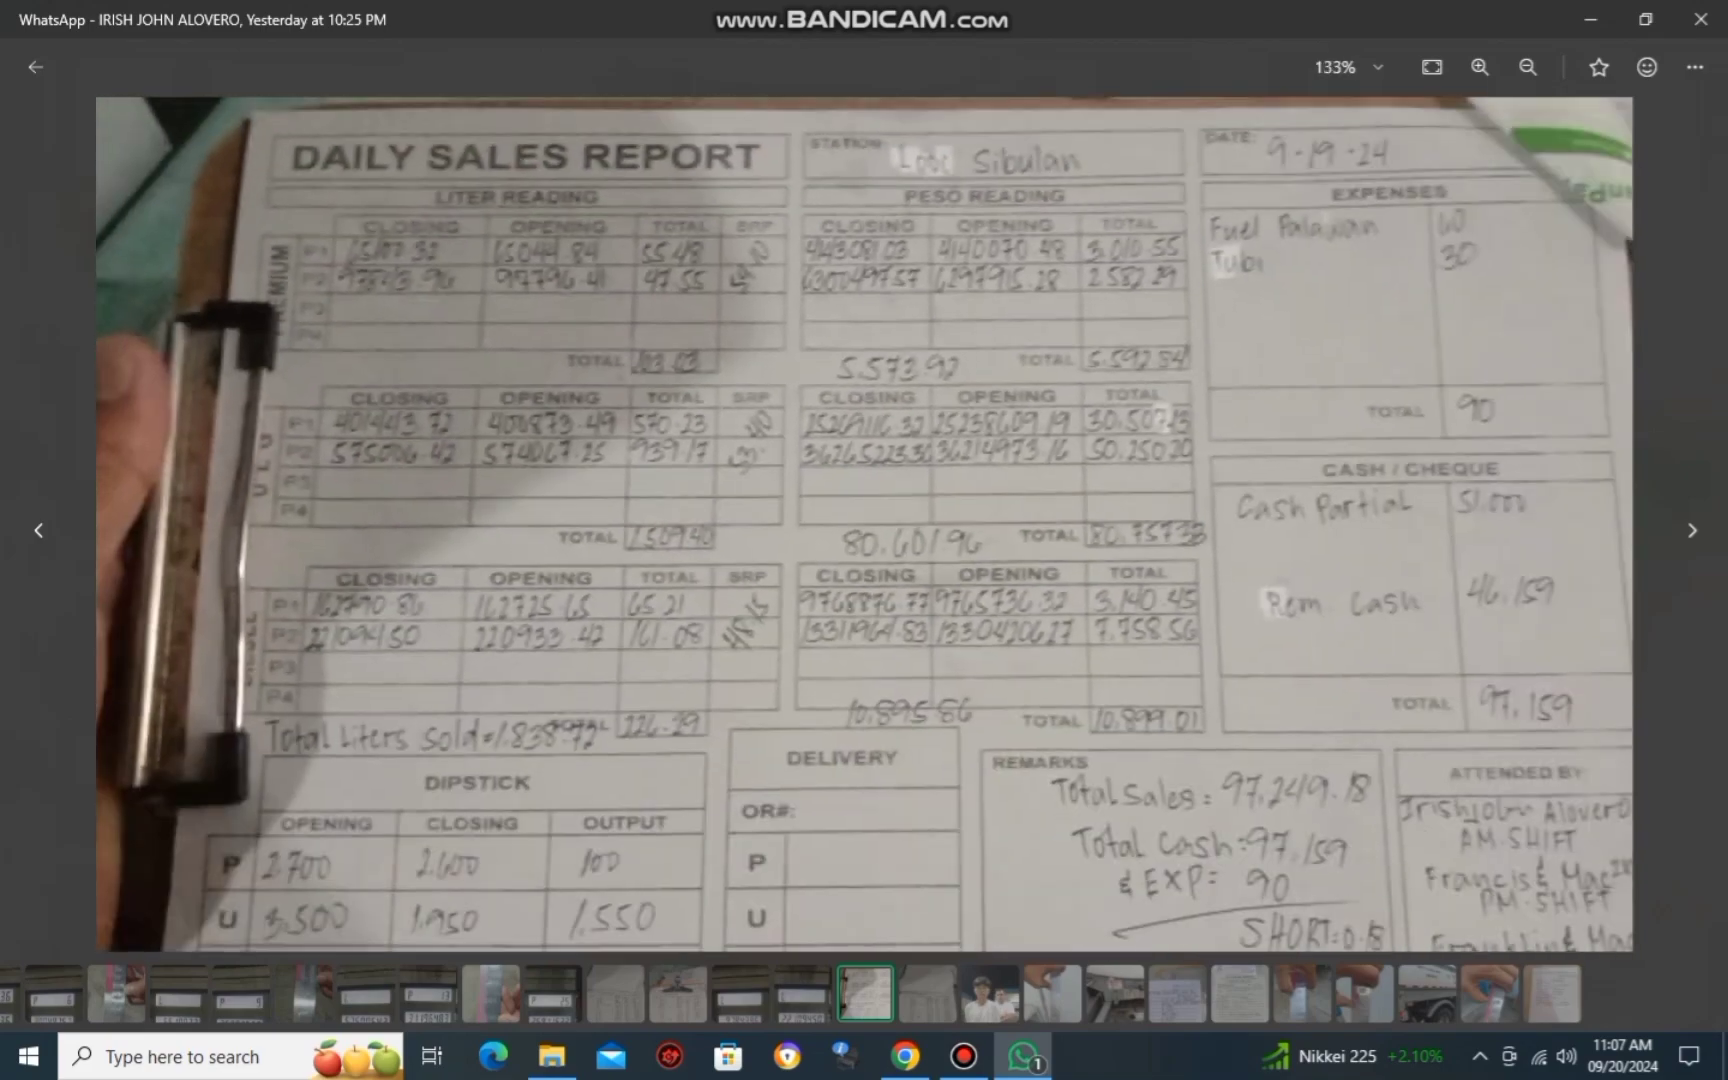
key("alt+Tab")
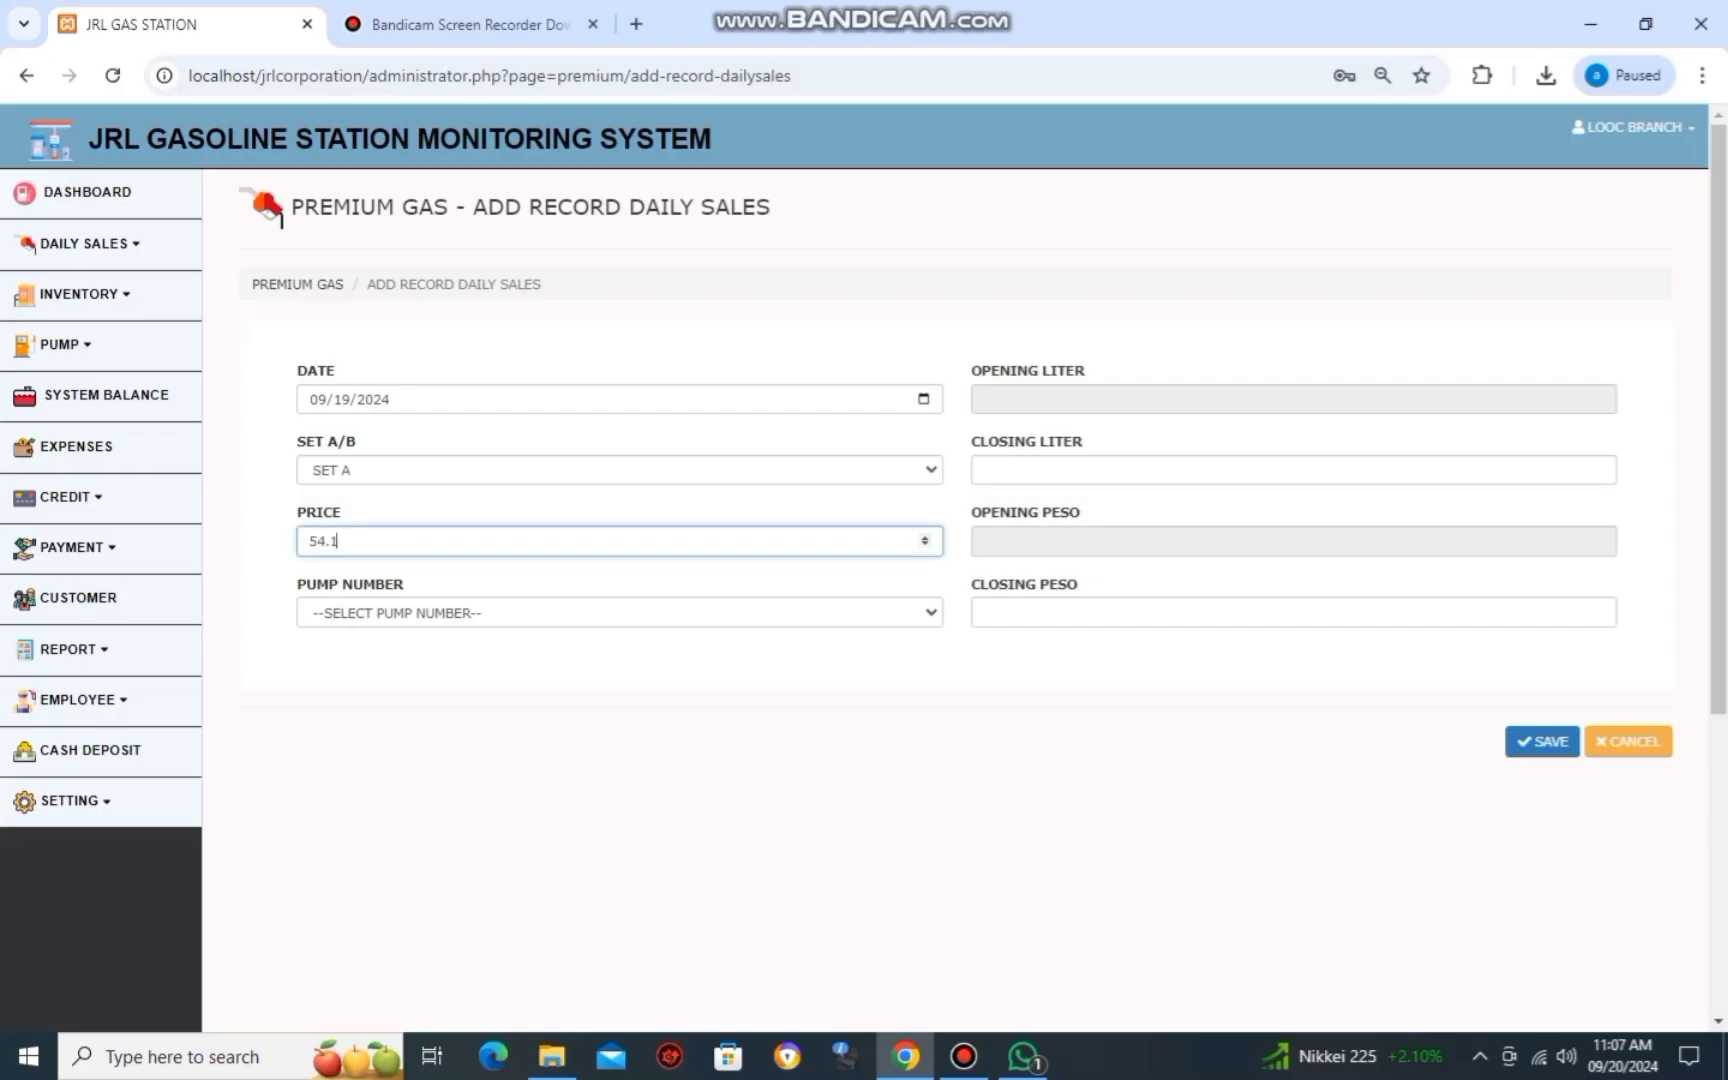
type("0")
key("Tab")
key("Down")
key("Tab")
key("Tab")
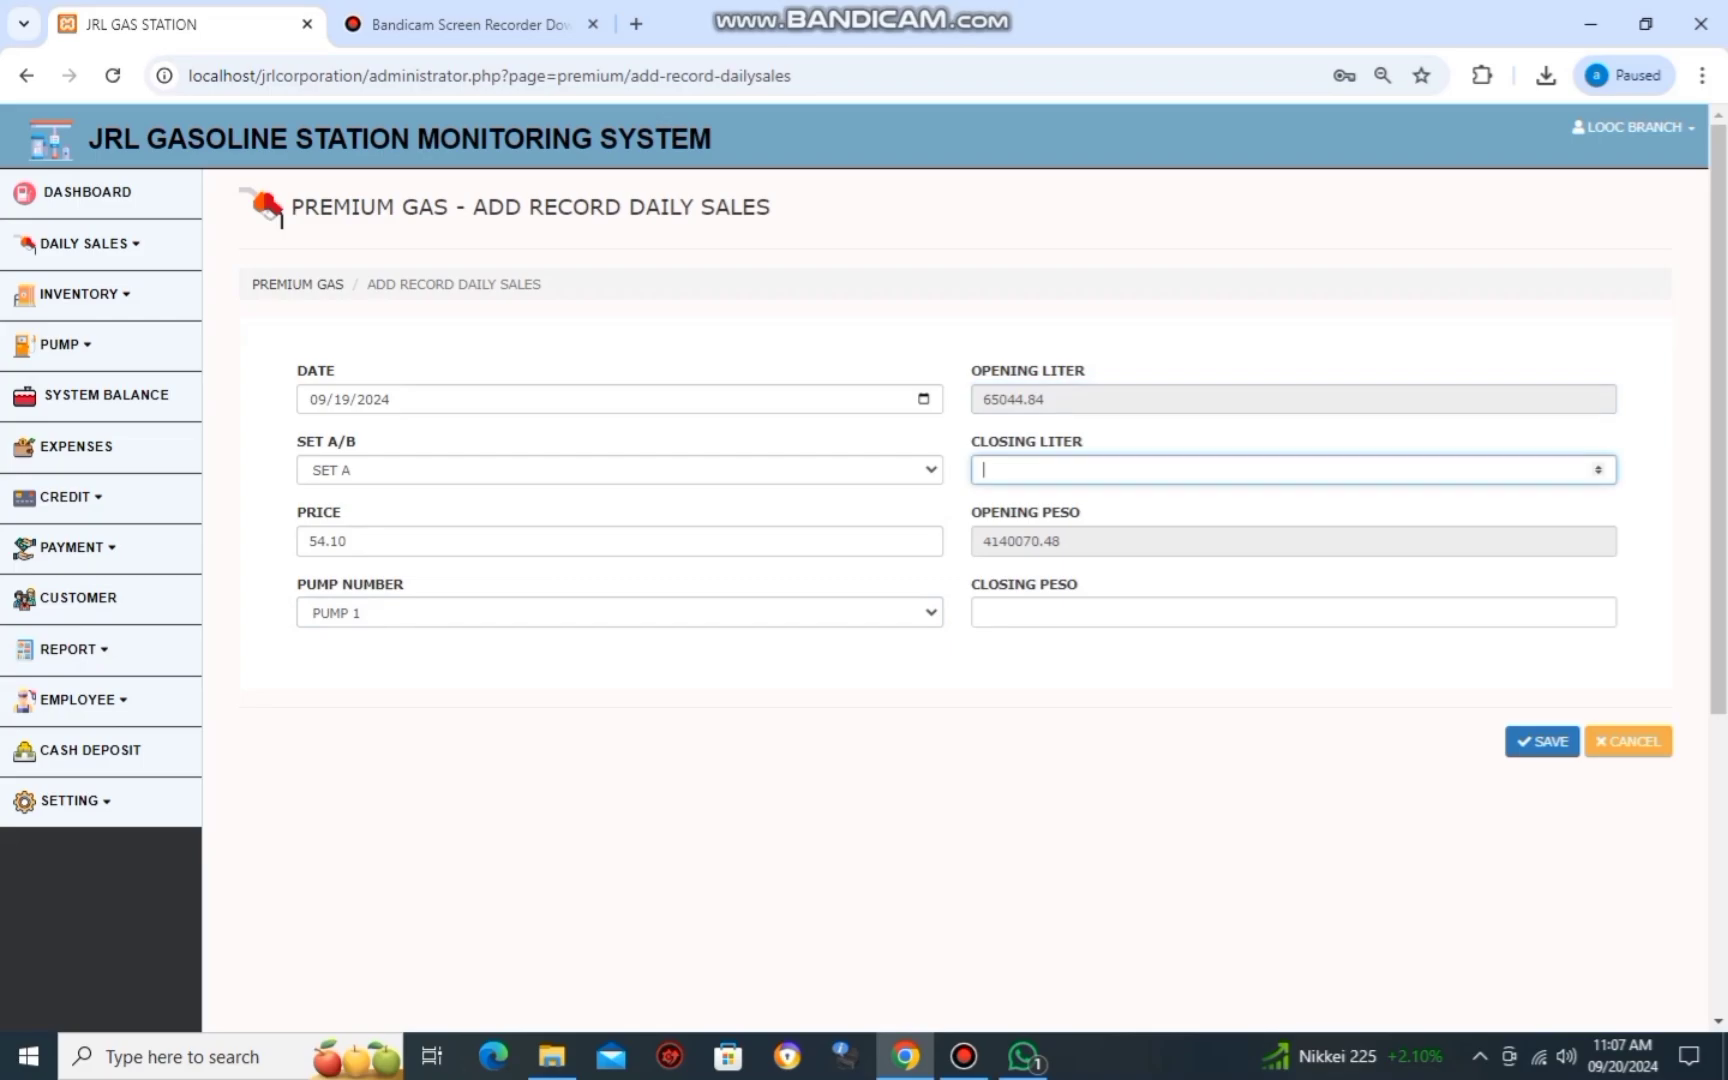
Enter the closing liter reading of 65100.32 from the report photo.
key("alt+Tab")
scroll(864, 525, "up", 3)
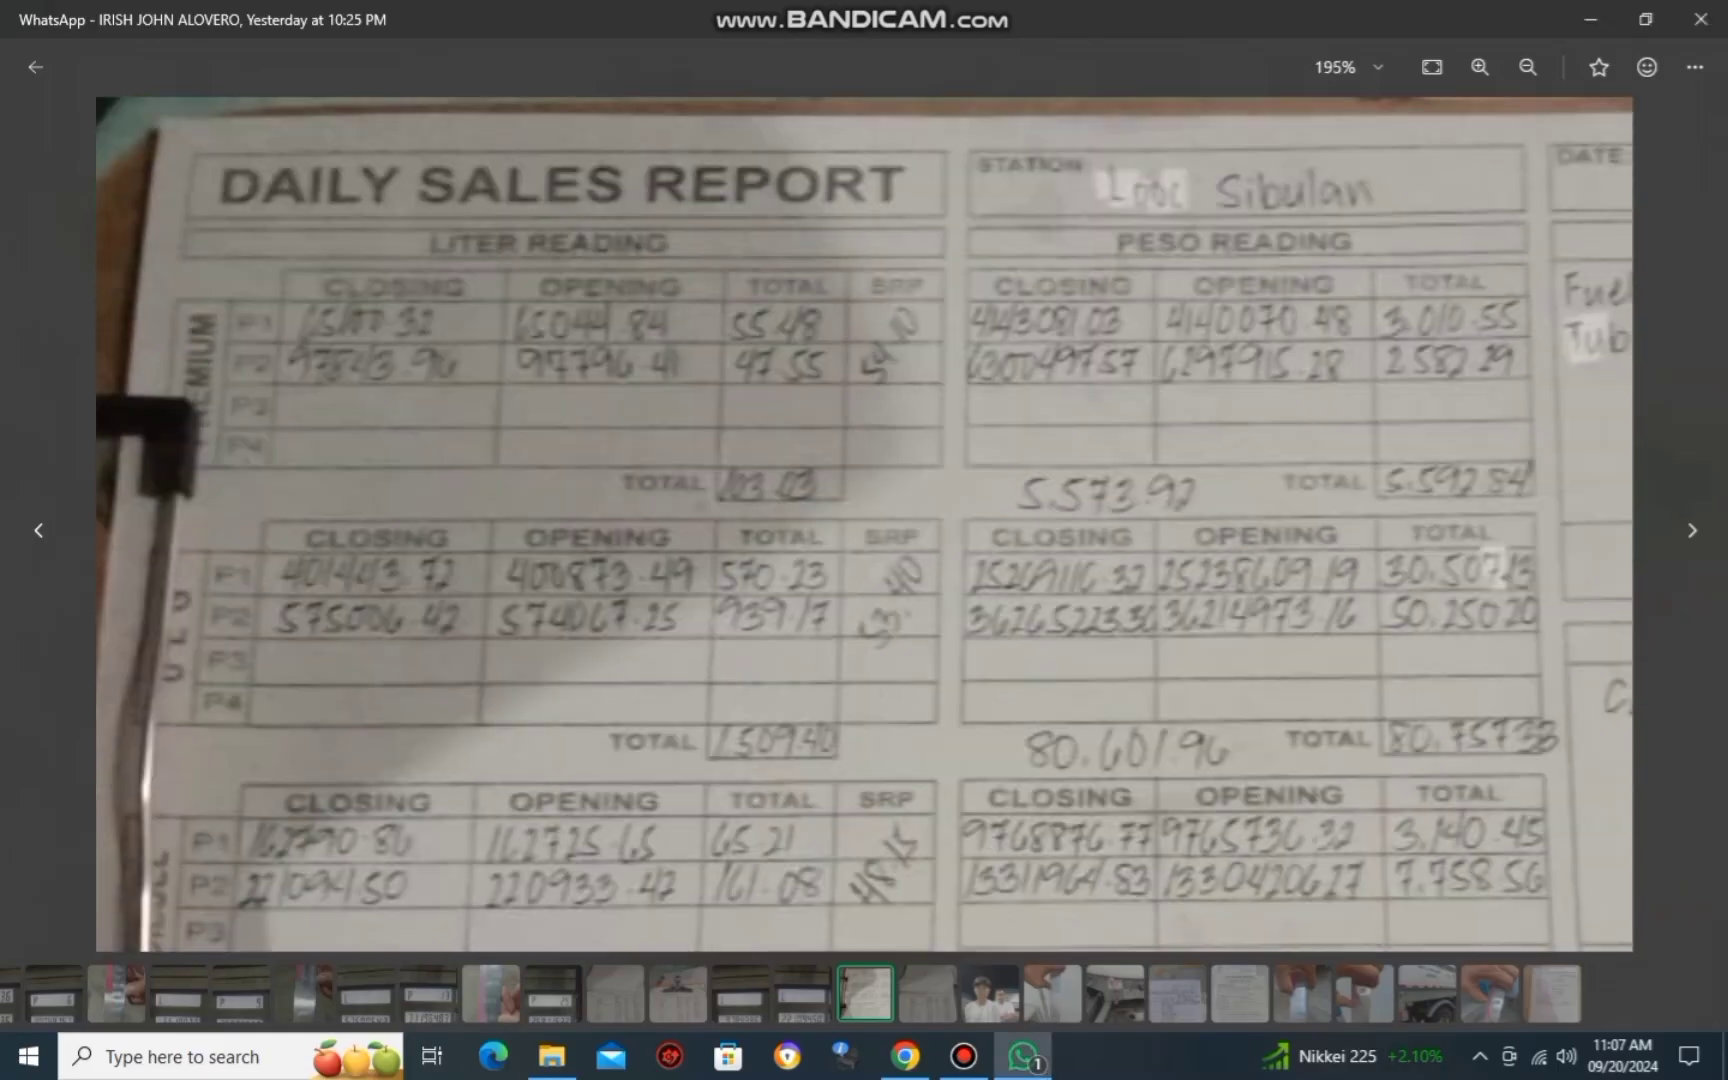
scroll(864, 525, "down", 2)
key("alt+Tab")
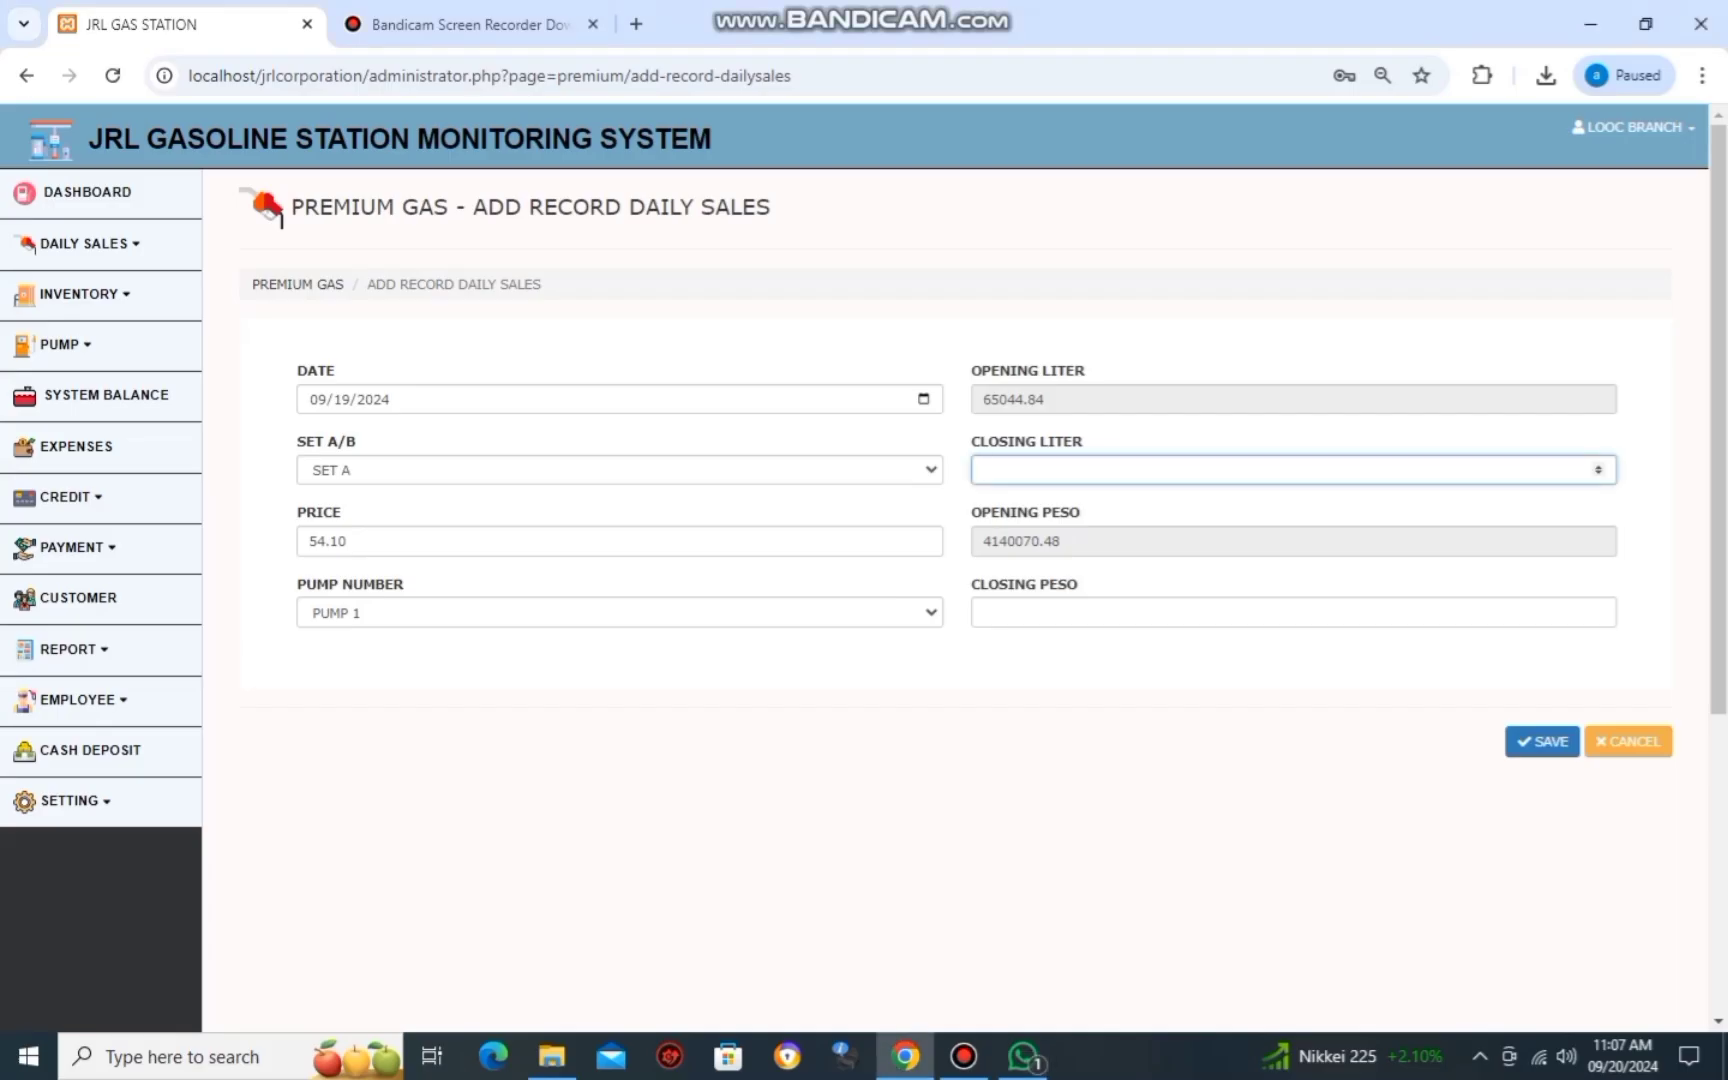
type("65100")
key("alt+Tab")
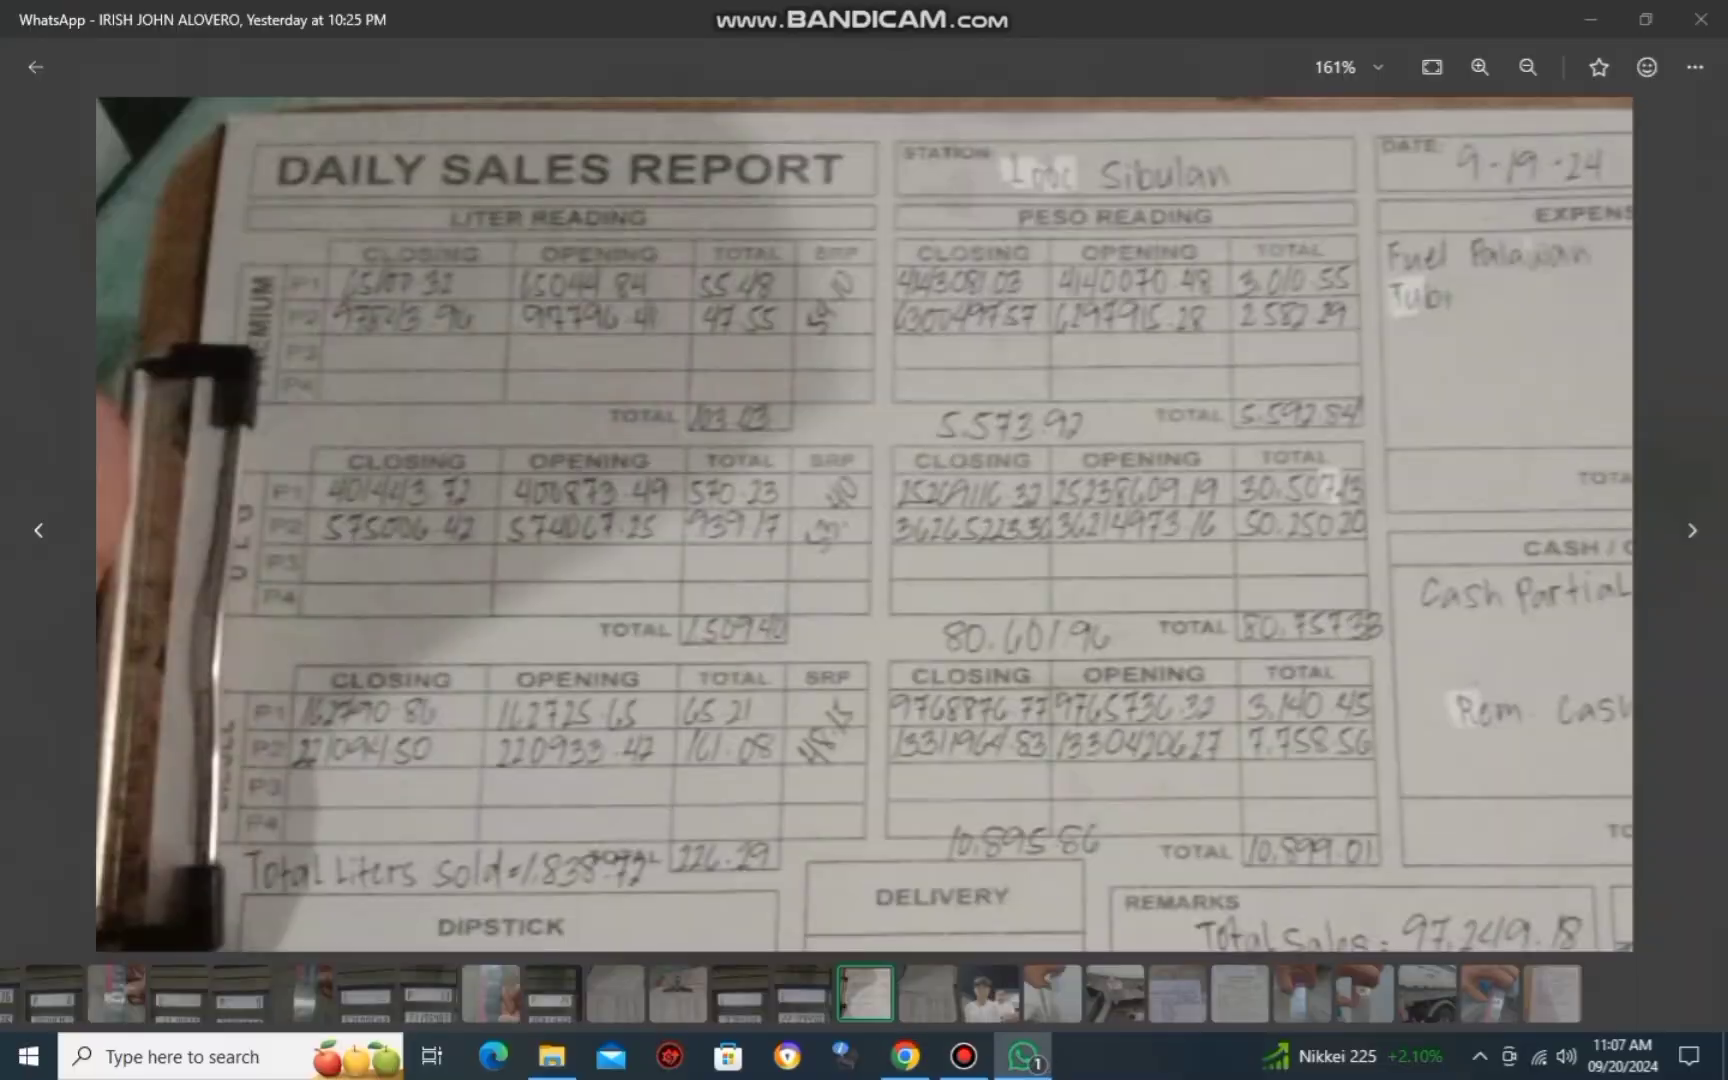
key("alt+Tab")
type(".32")
key("alt+Tab")
Enter closing peso 4143081.03 and save the Premium Pump 1 record.
key("alt+Tab")
key("Tab")
key("Tab")
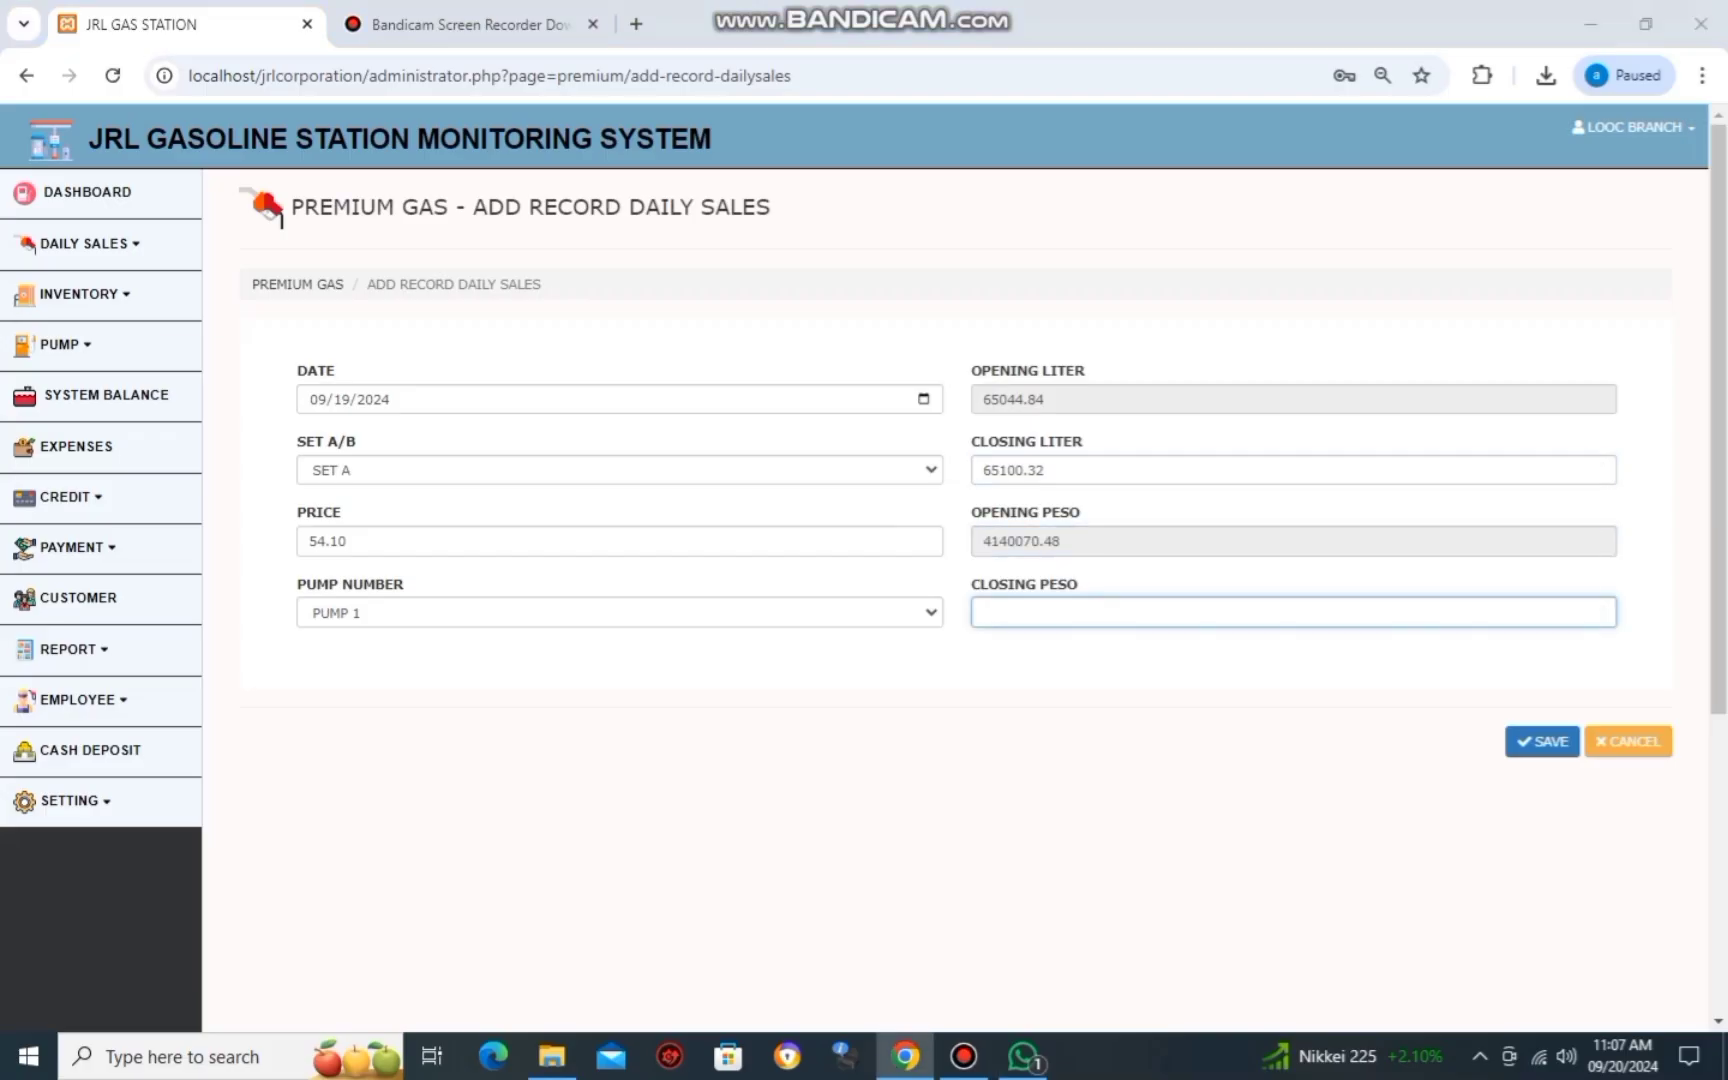
key("alt+Tab")
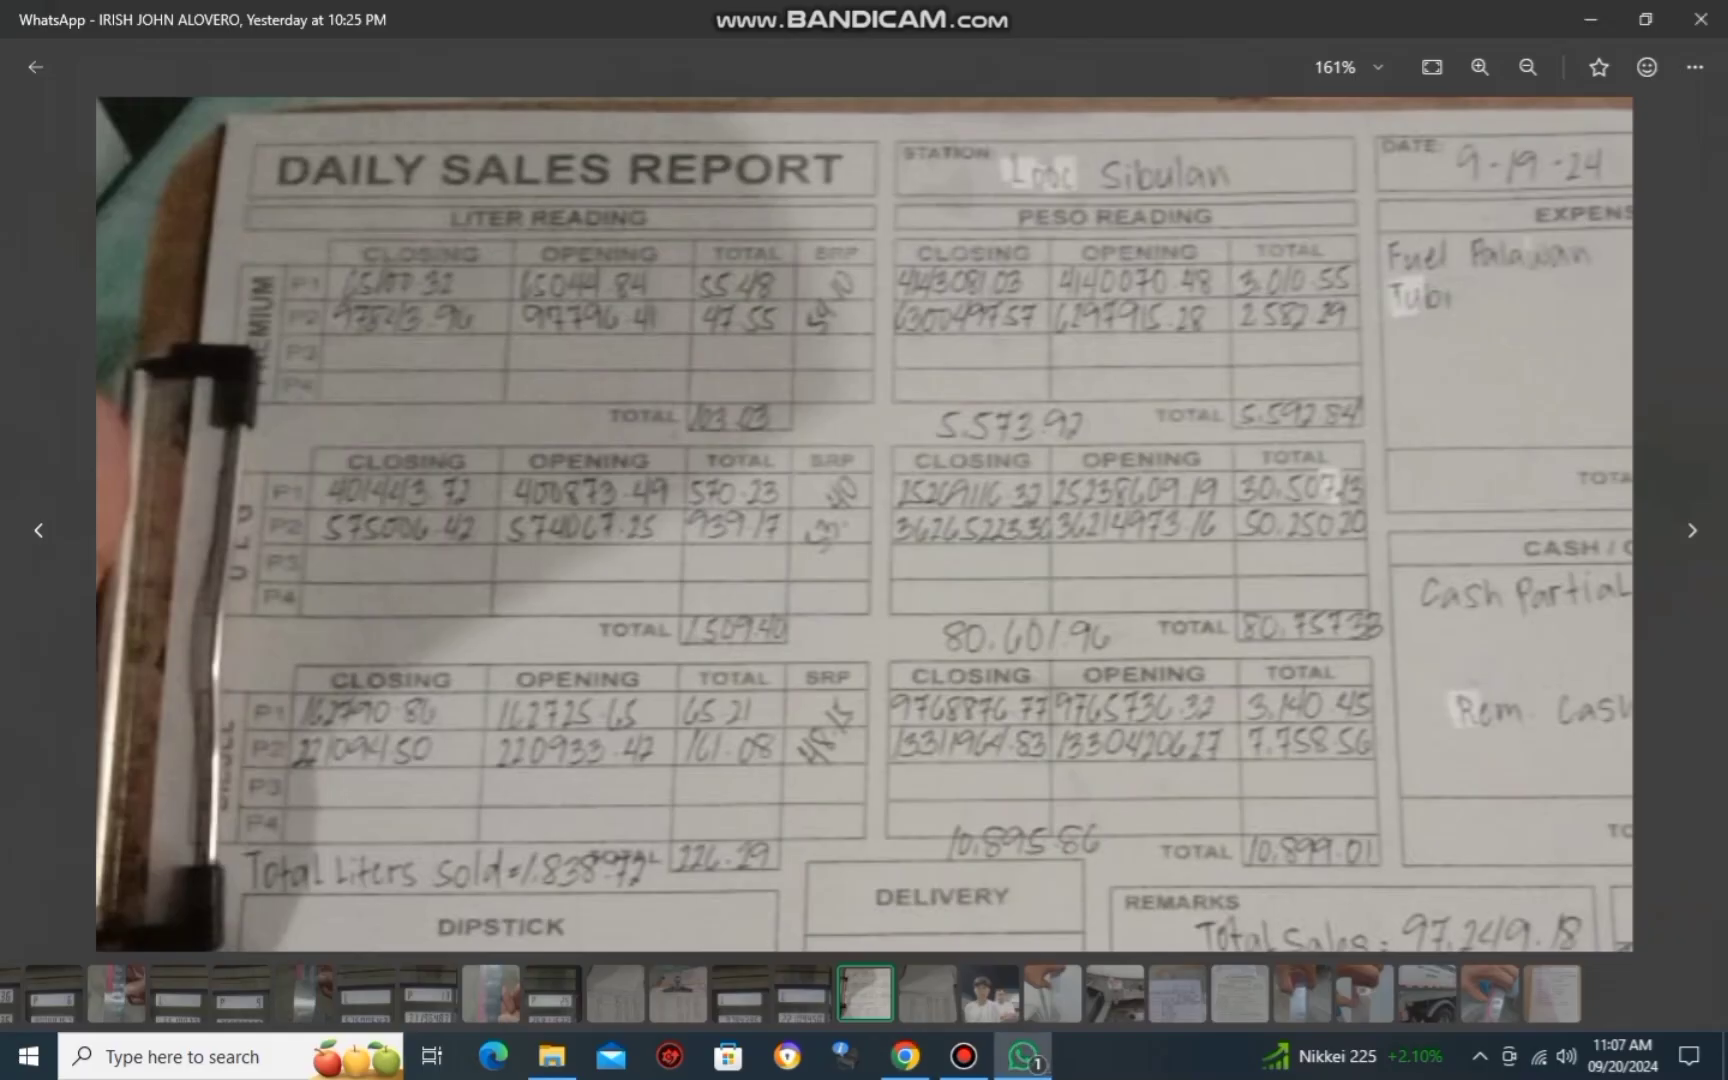
key("alt+Tab")
key("alt+Tab")
key("alt+Tab")
type("3081")
key("alt+Tab")
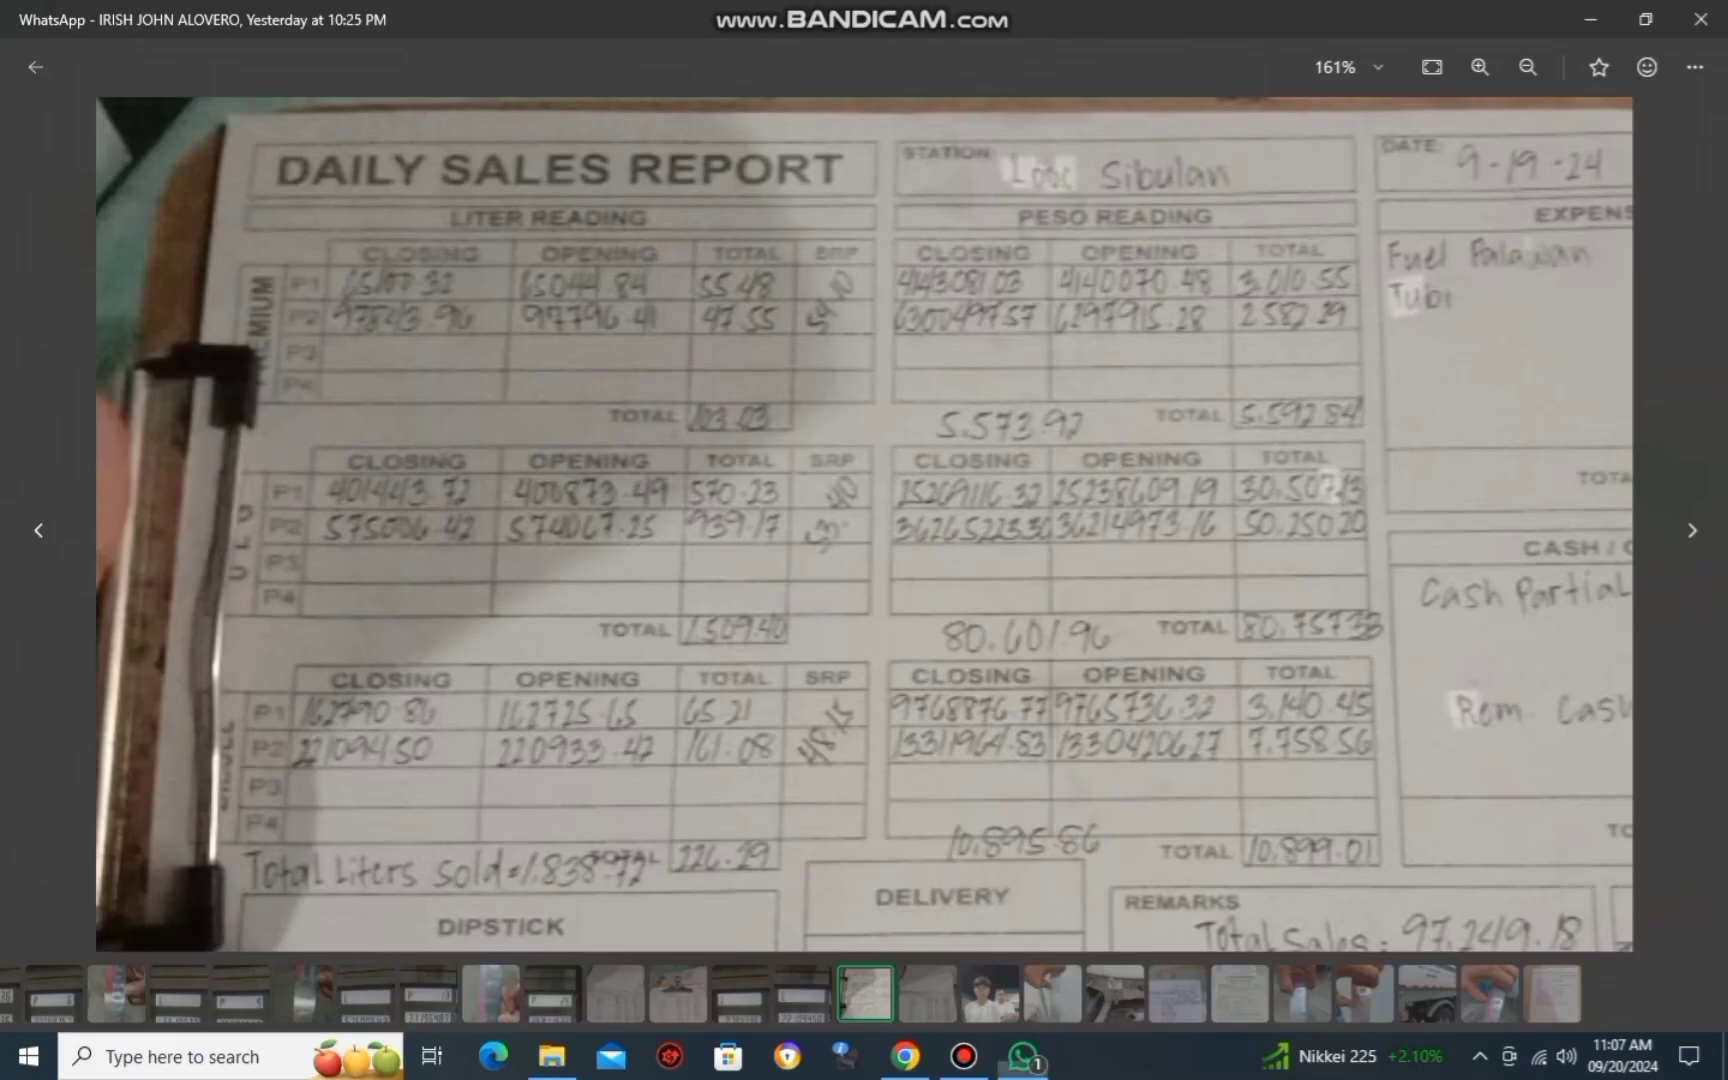
key("alt+Tab")
type(".0")
key("alt+Tab")
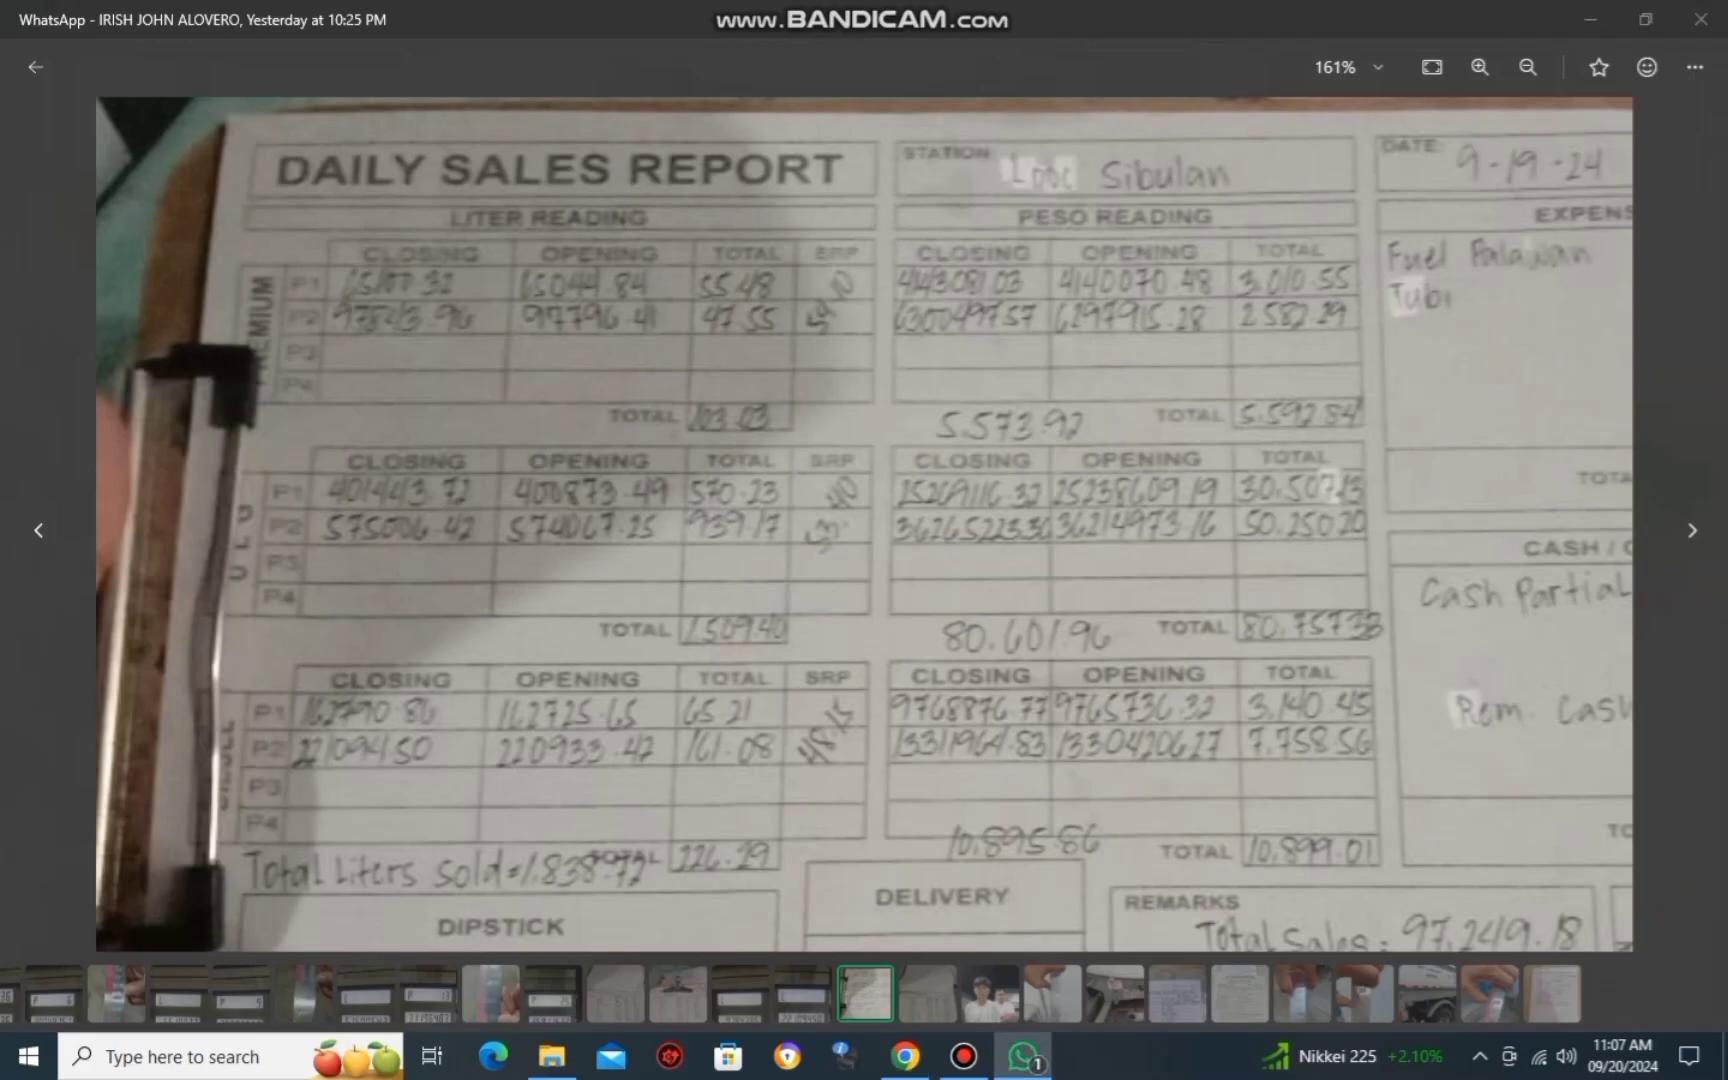
key("alt+Tab")
type("3")
left_click(1543, 740)
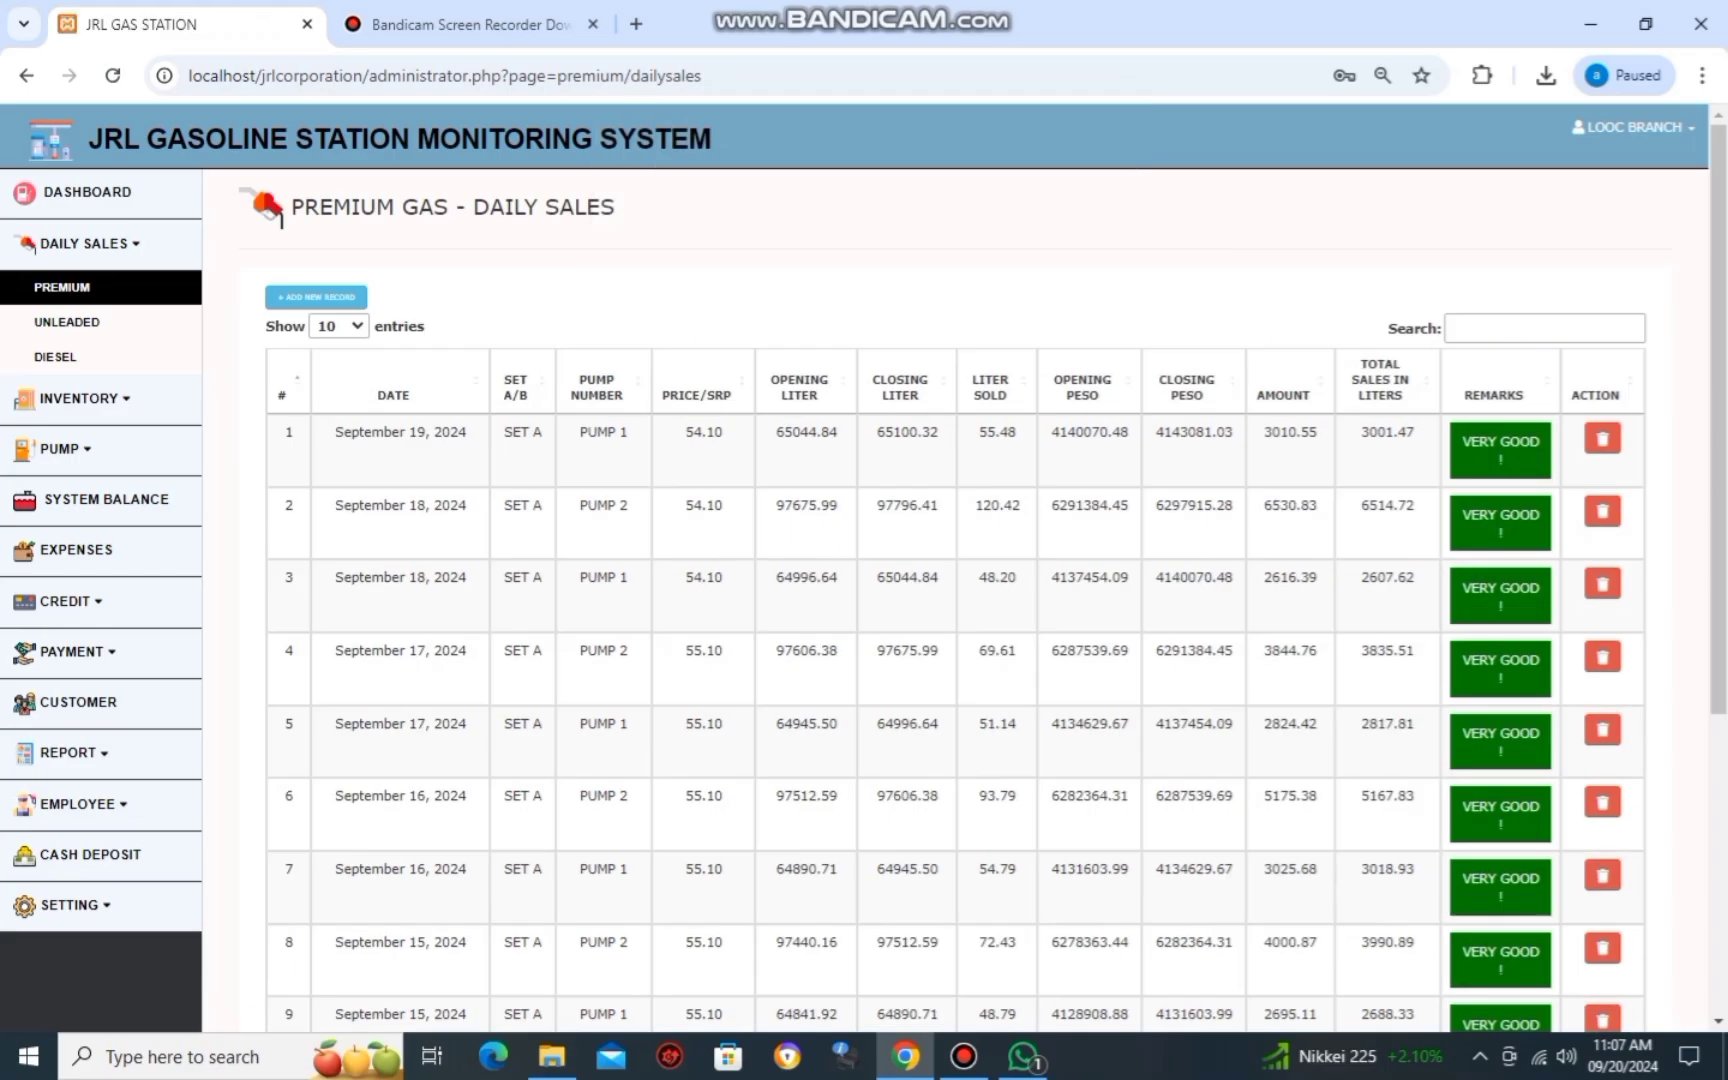
Start another Premium record dated 09/19/2024 on Set A.
key("alt+Tab")
scroll(864, 524, "up", 1)
scroll(864, 524, "down", 2)
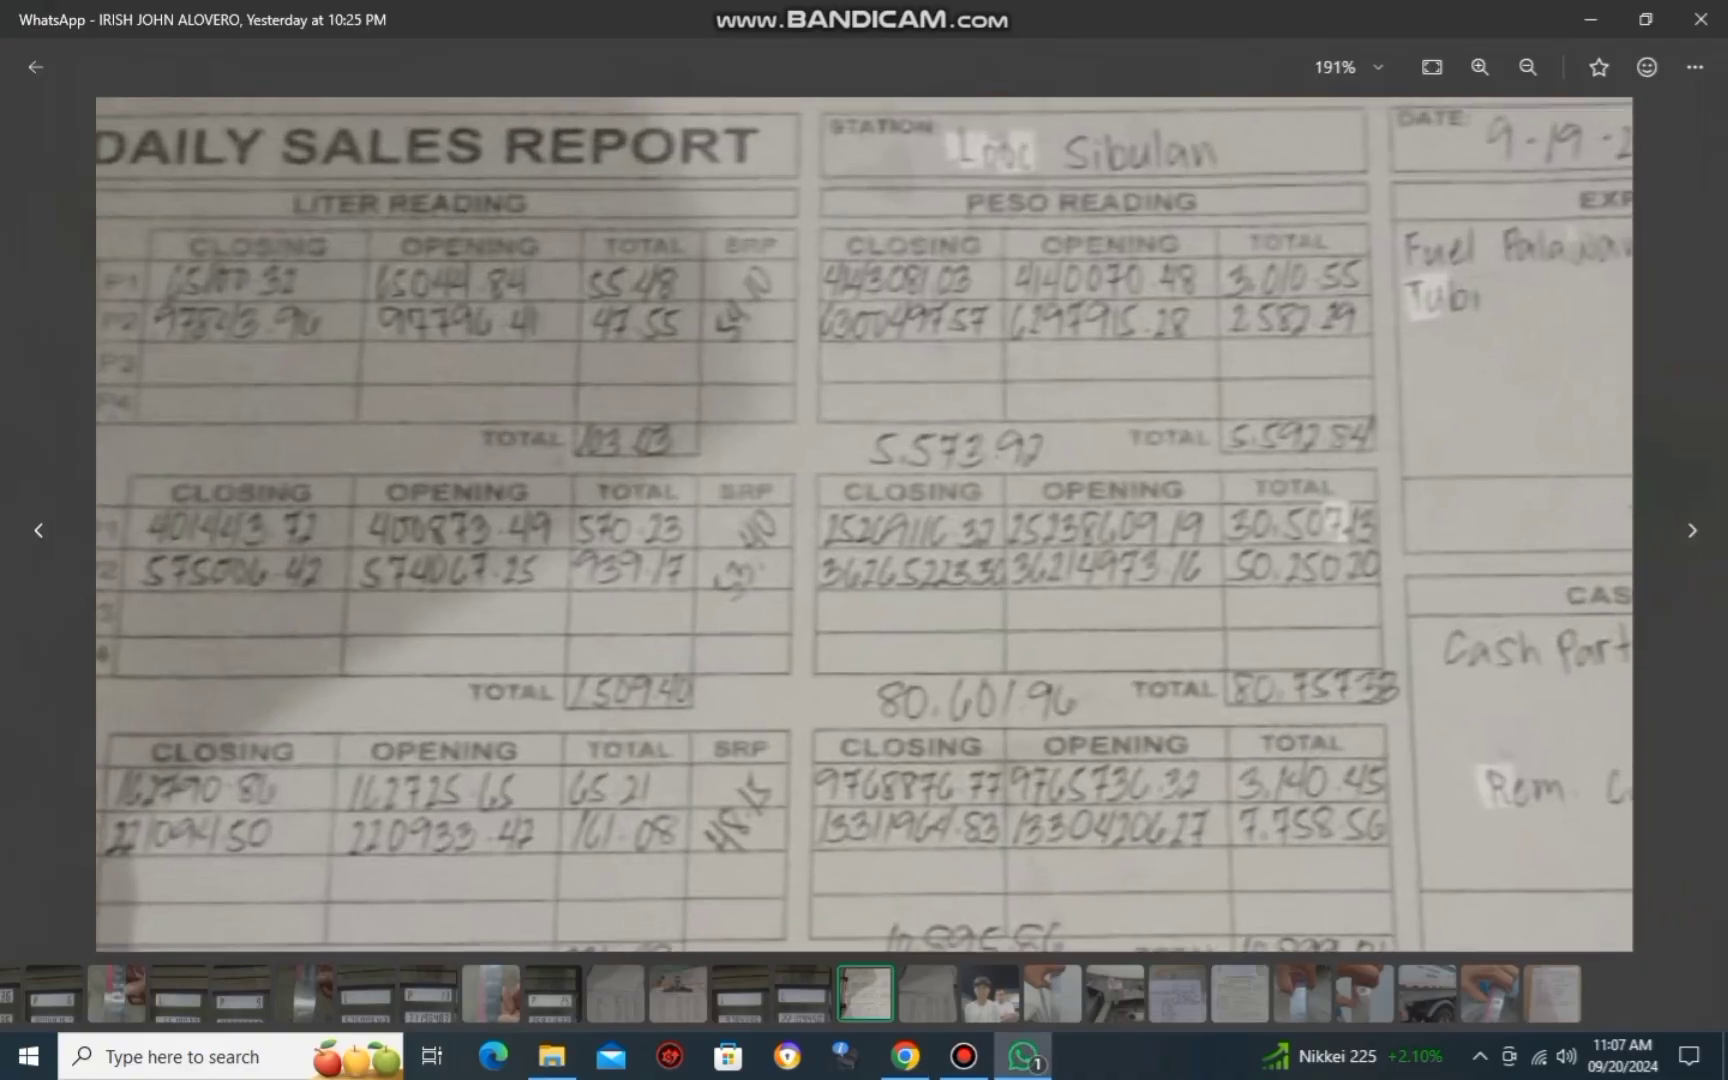
key("alt+Tab")
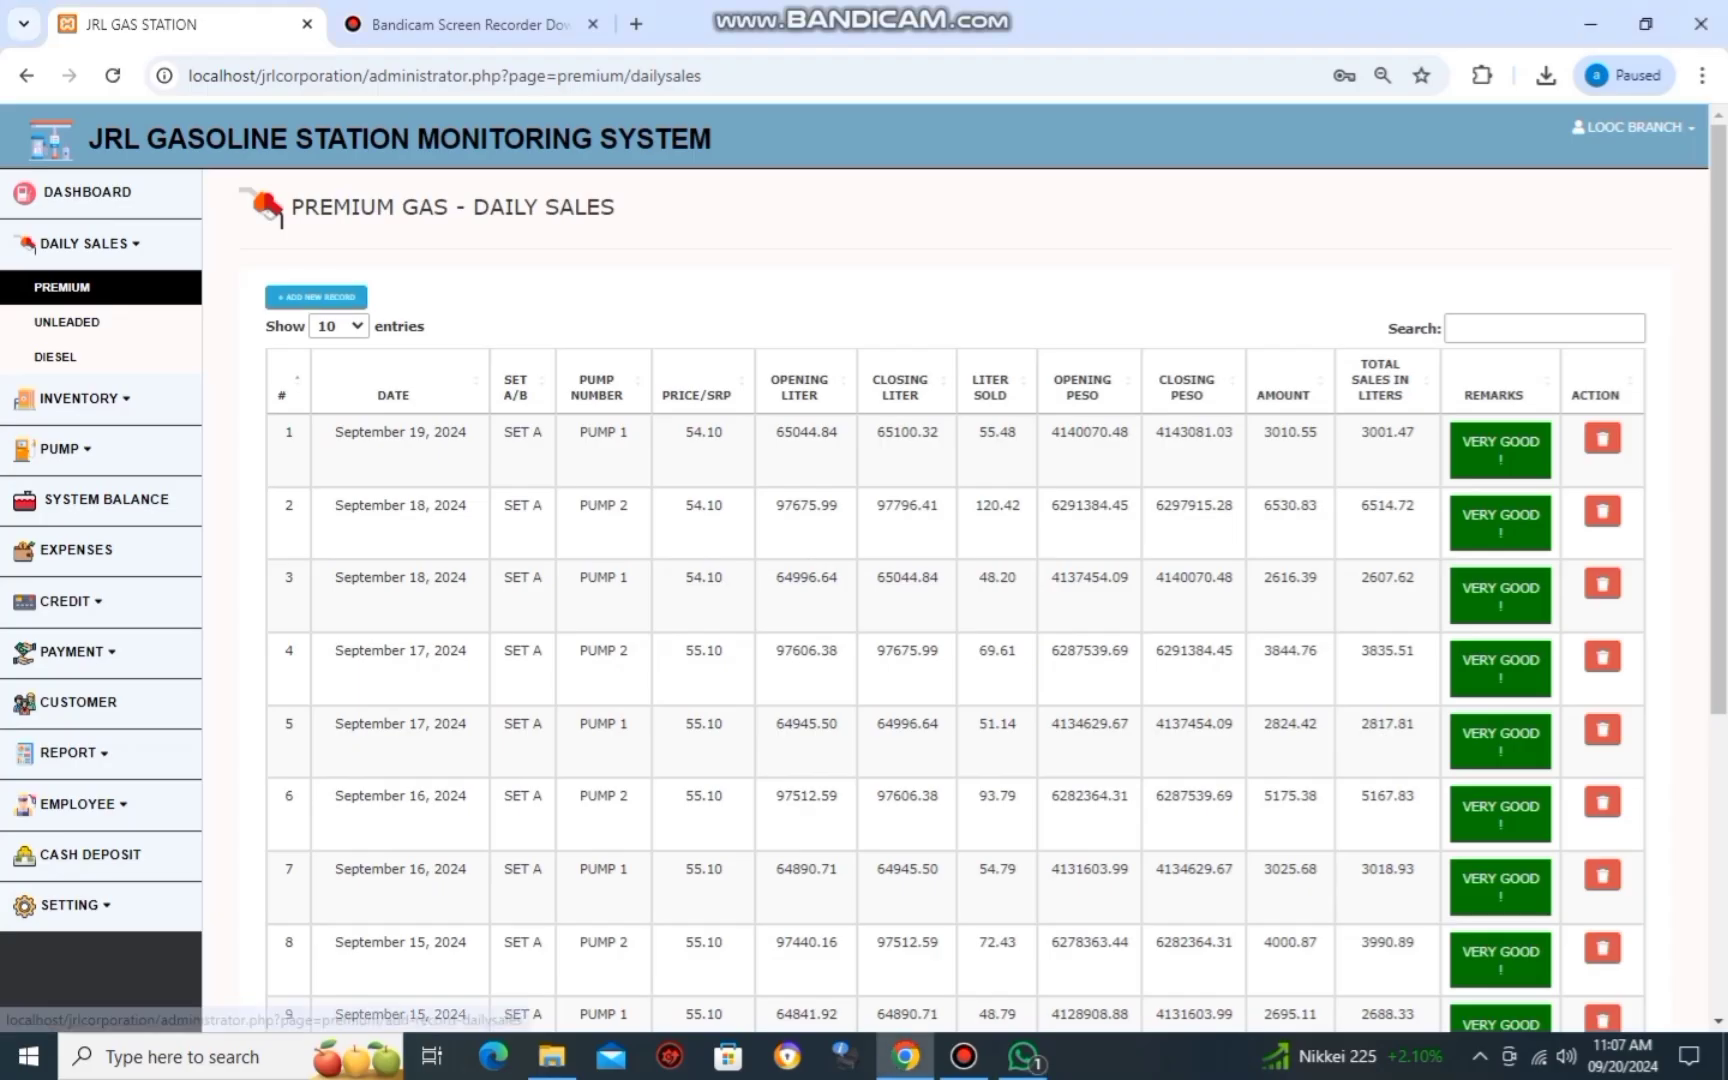
left_click(316, 297)
left_click(320, 399)
type("09/19/")
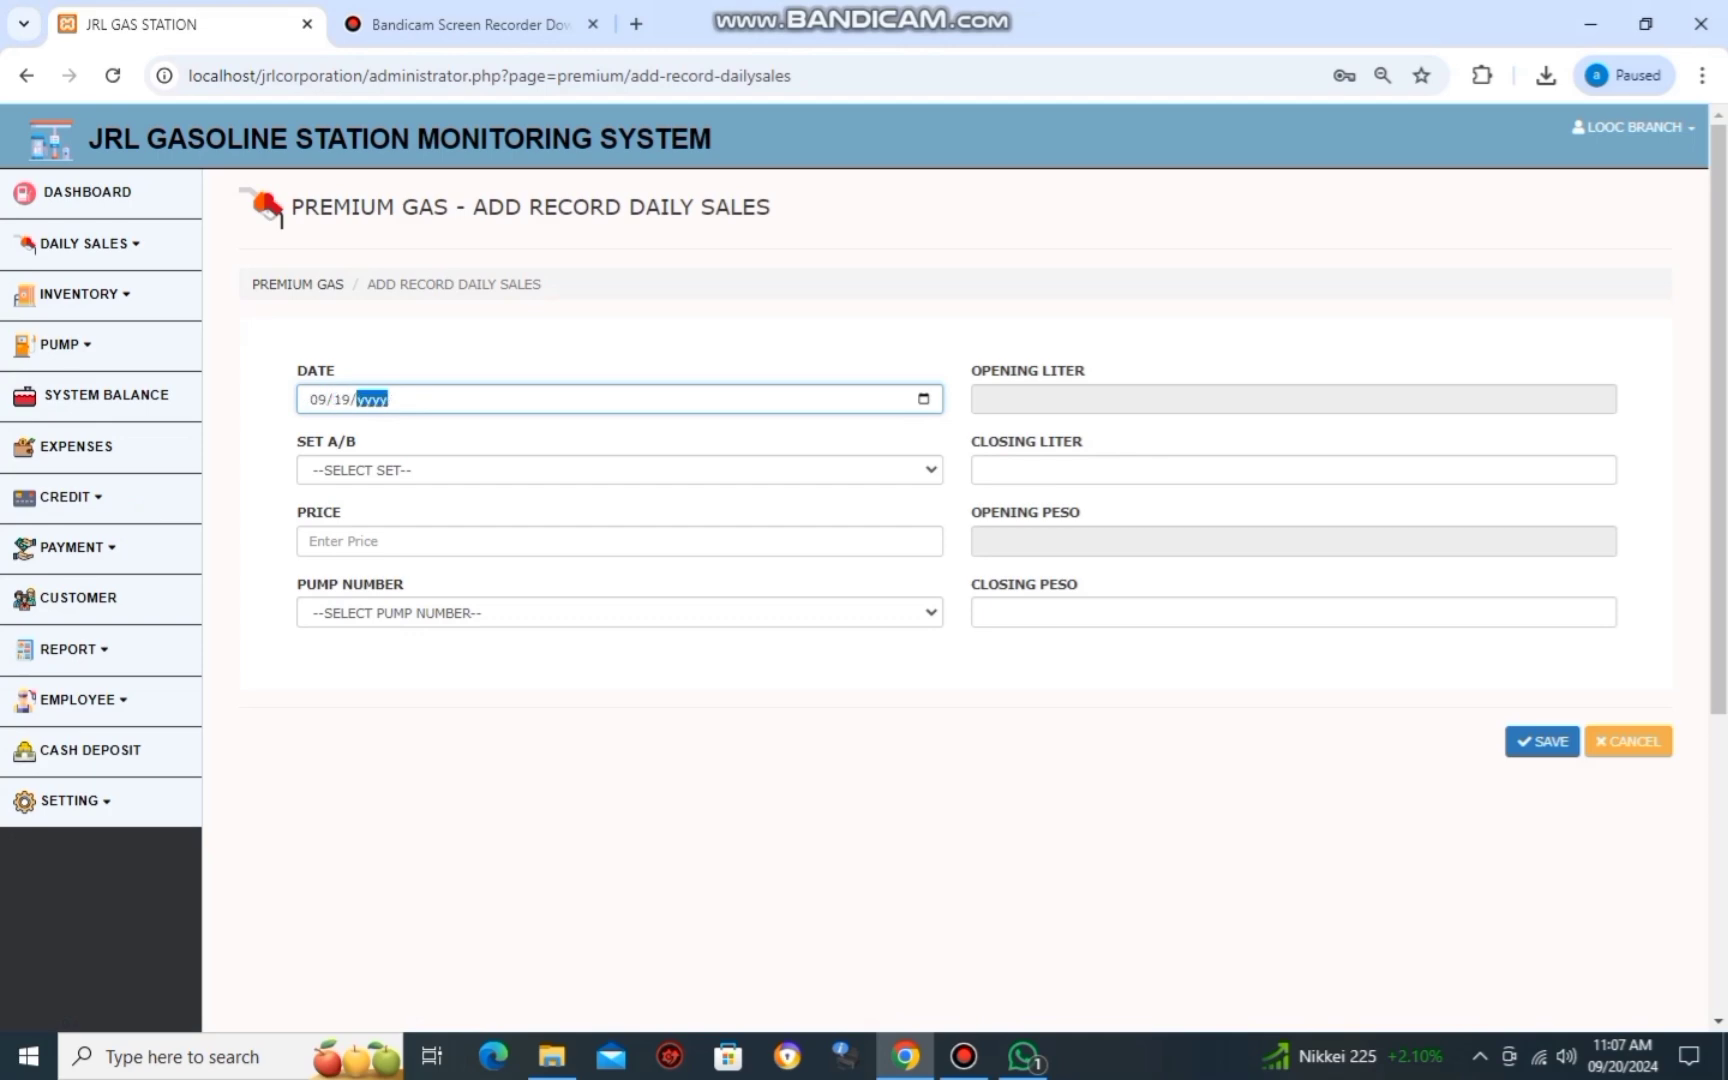
type("2024")
key("Tab")
key("Down")
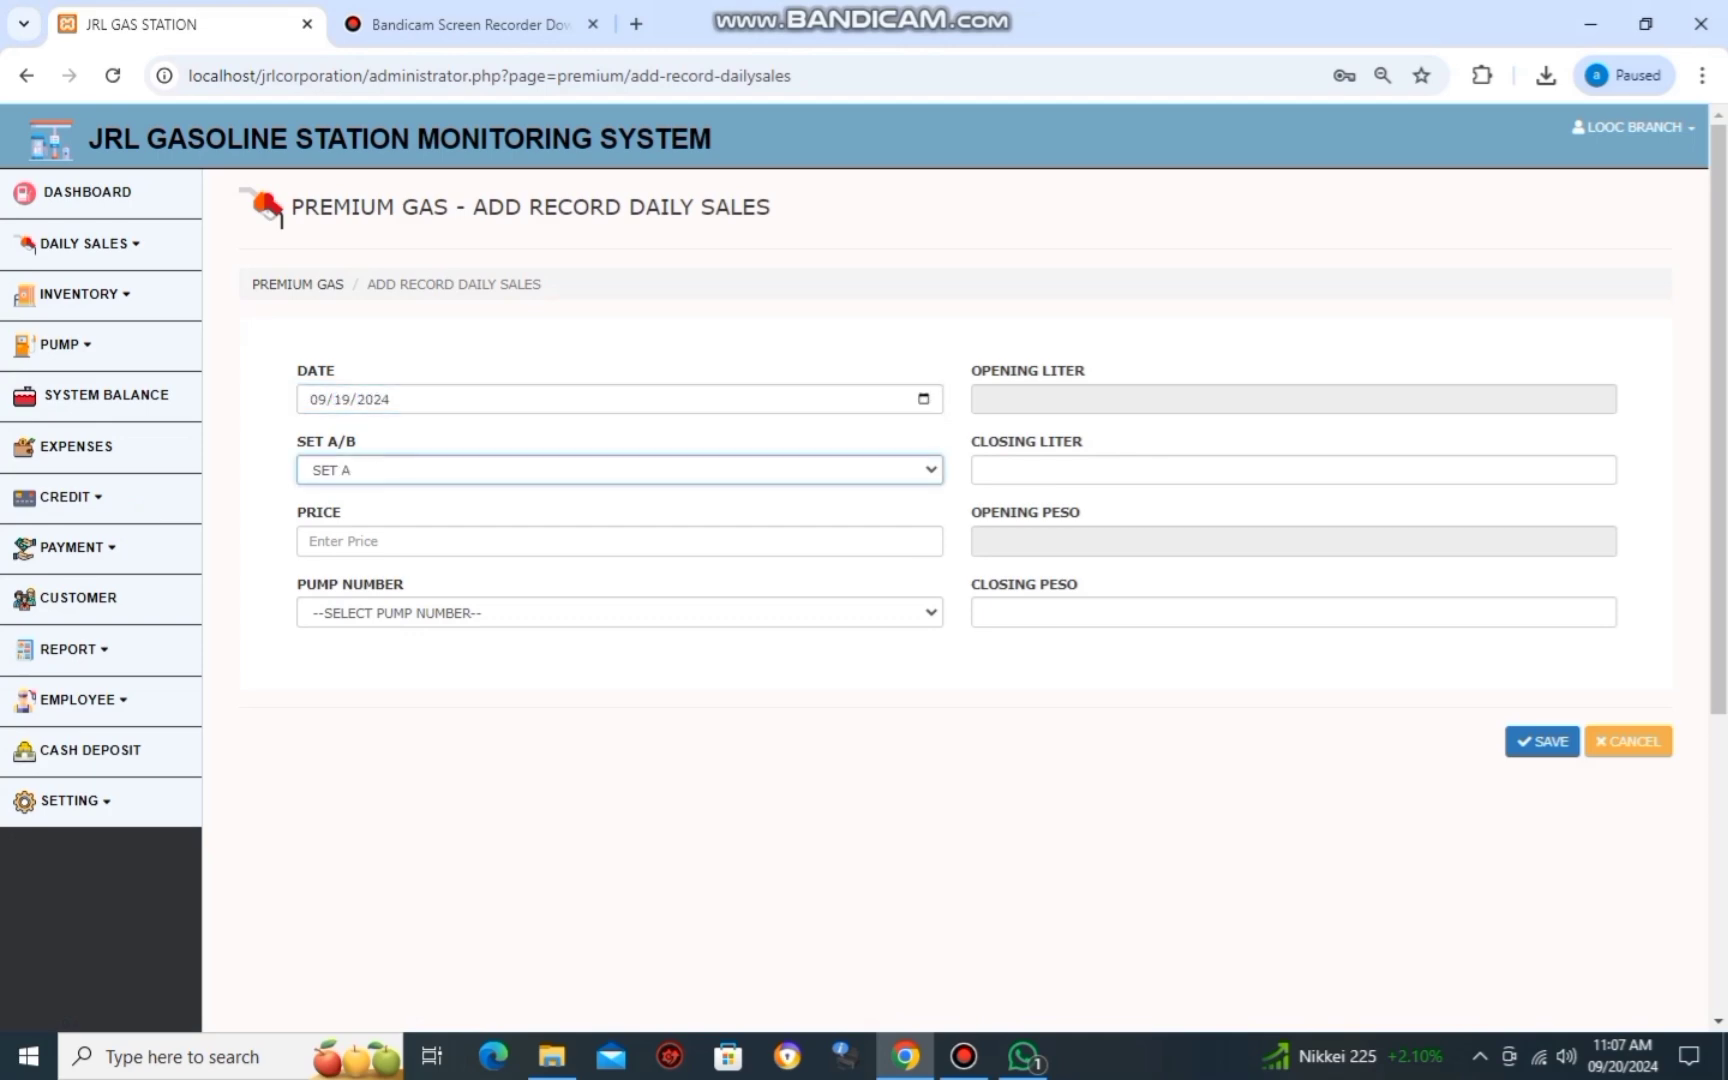
key("Tab")
Enter price 54.10 and choose PUMP 2.
key("alt+Tab")
key("alt+Tab")
type("54")
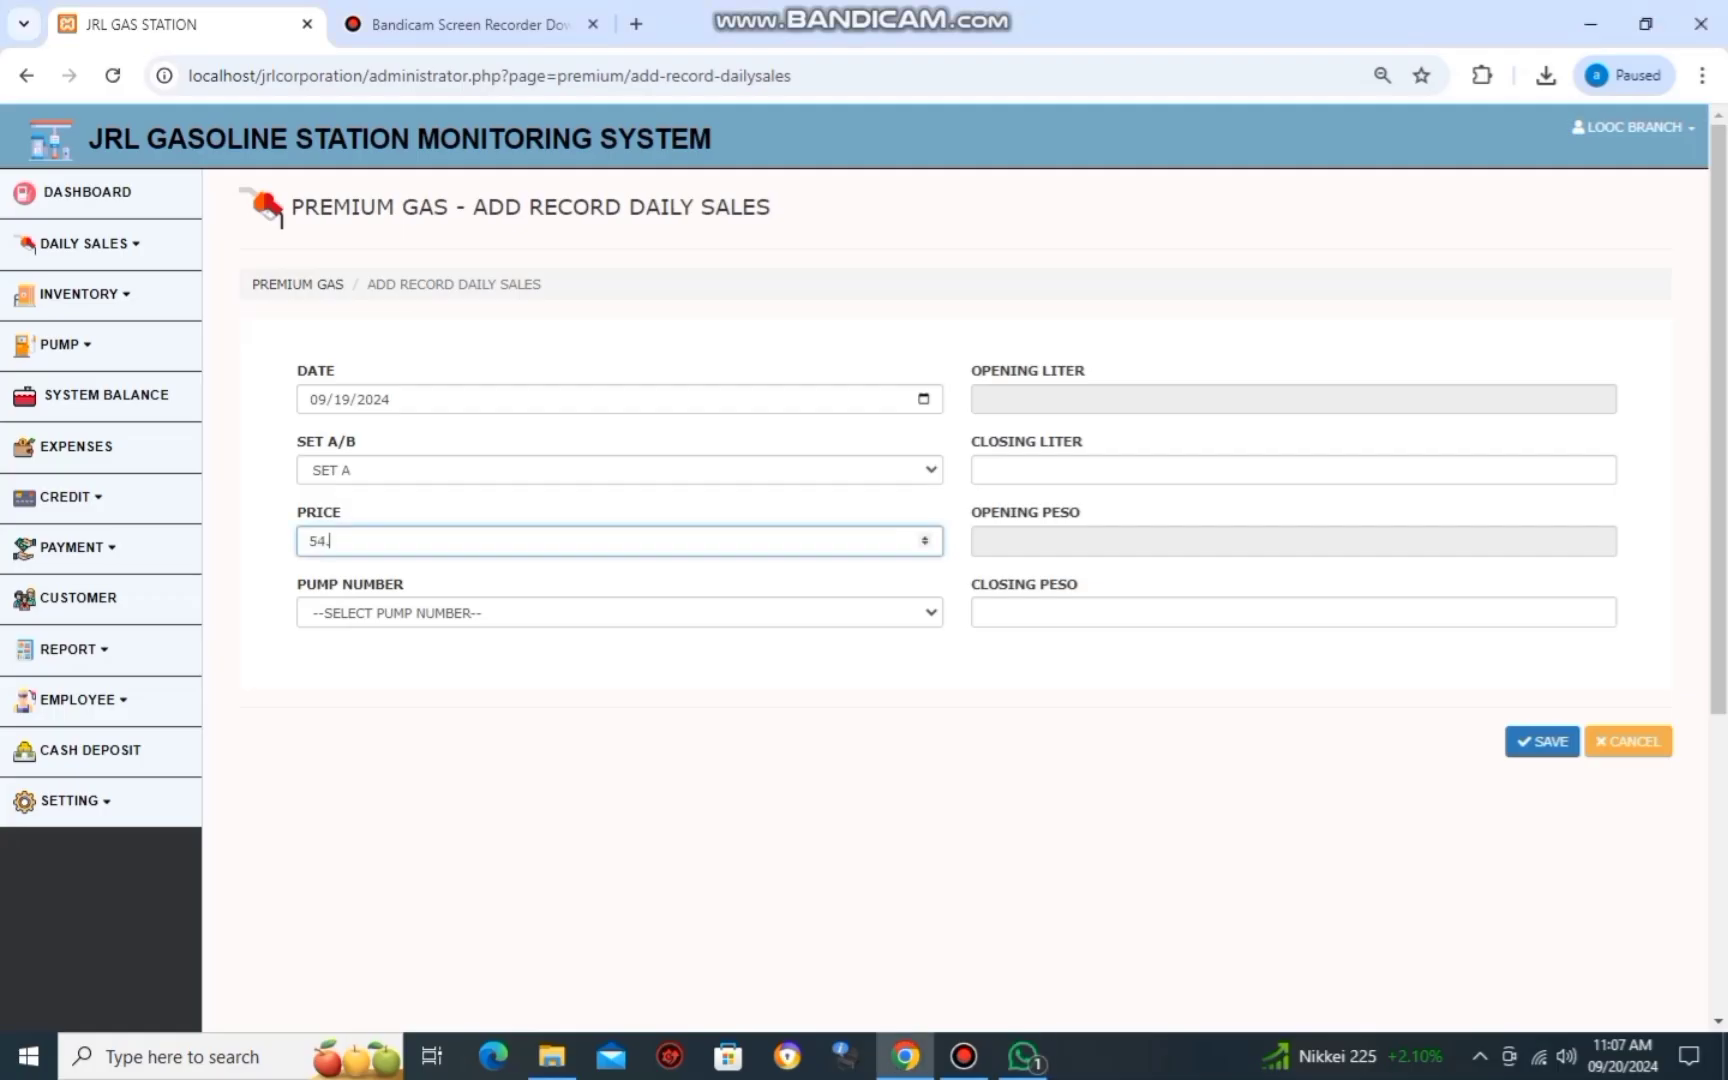
type(".10")
key("Tab")
key("Down")
key("Down")
key("Tab")
key("Tab")
Enter the closing liter reading of 97843.96 from the report photo.
key("alt+Tab")
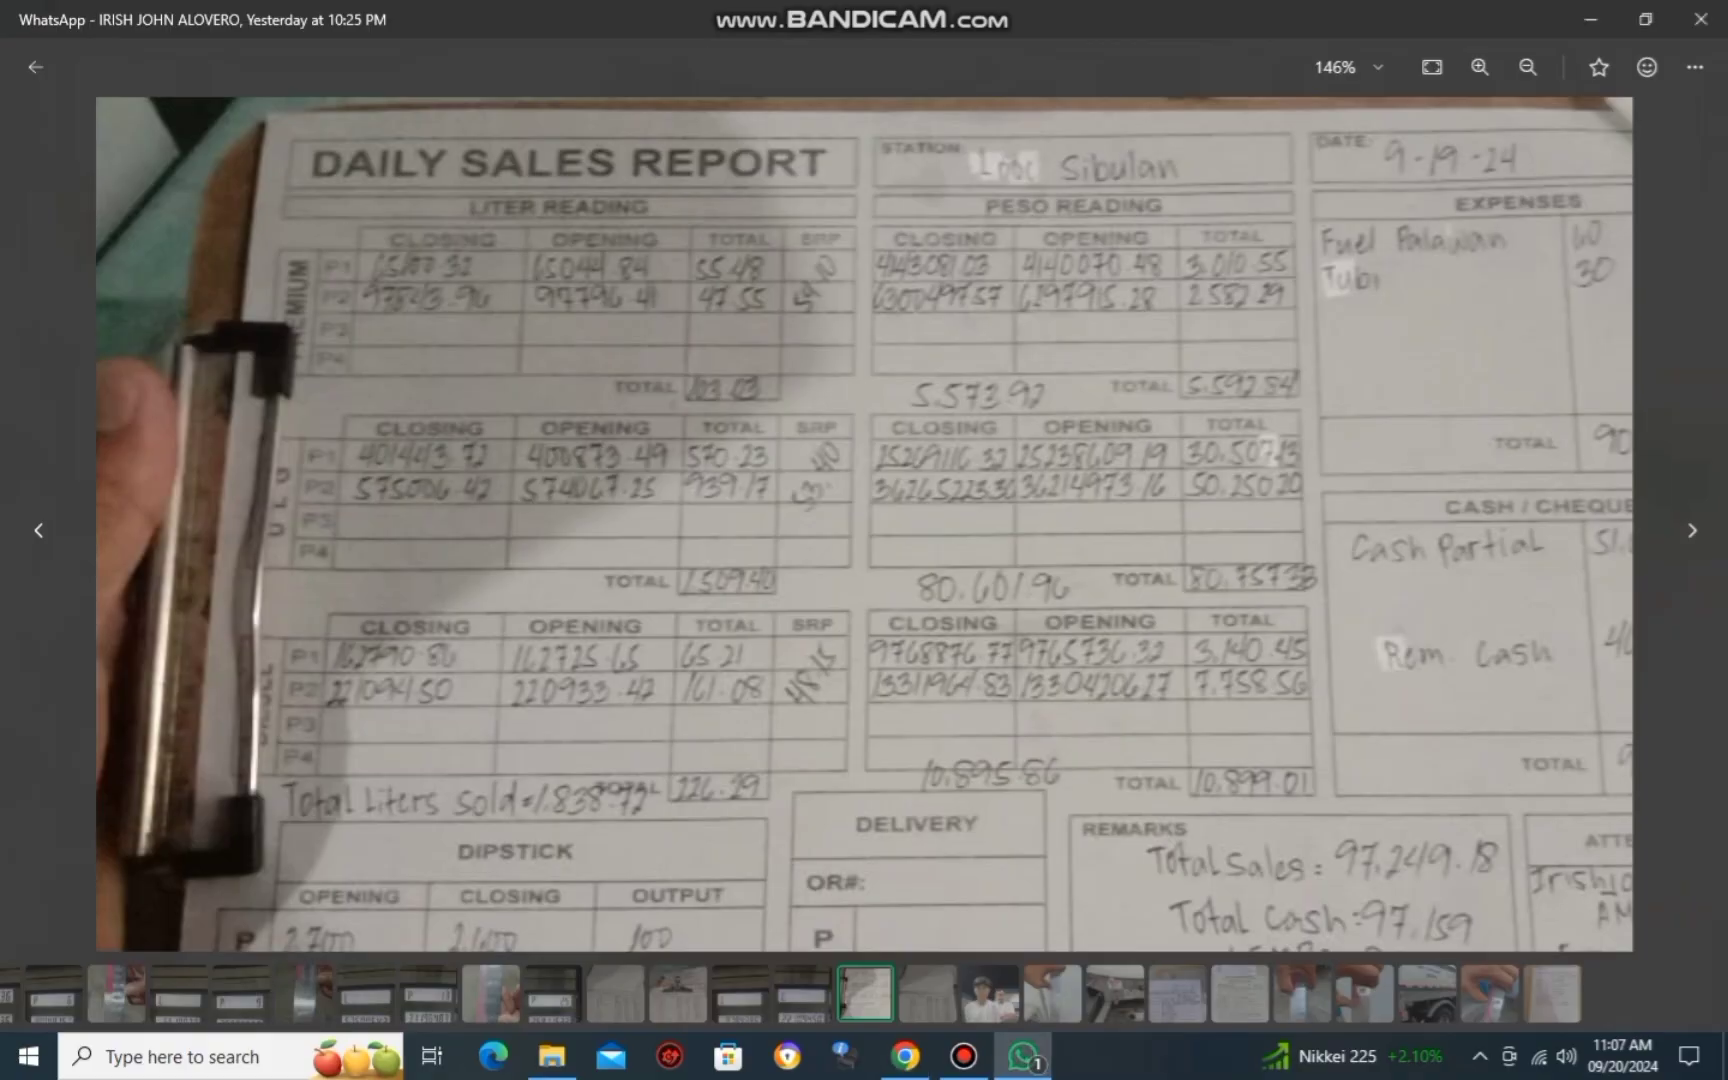
key("alt+Tab")
type("978")
key("alt+Tab")
Enter closing peso 6300497.57 and save the Premium Pump 2 record.
key("alt+Tab")
type("43")
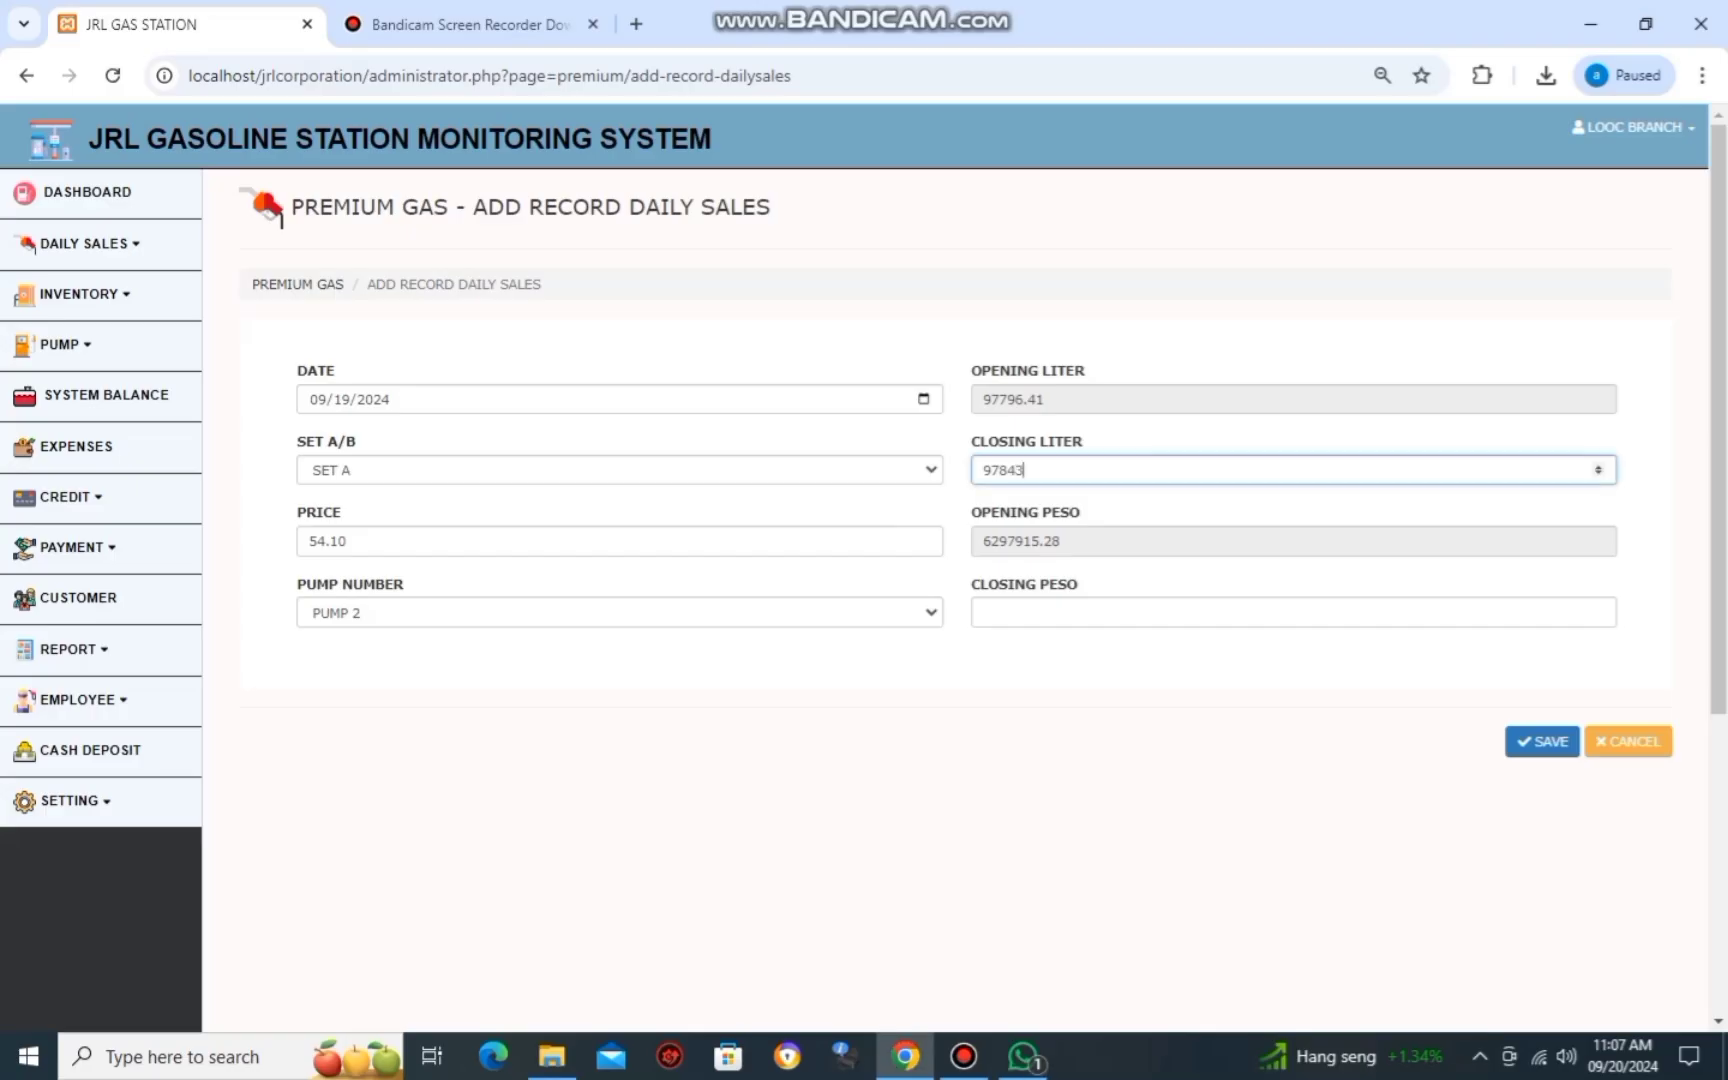
key("alt+Tab")
key("alt+Tab")
key("alt+Tab")
key("alt+Tab")
key("Tab")
key("Tab")
key("alt+Tab")
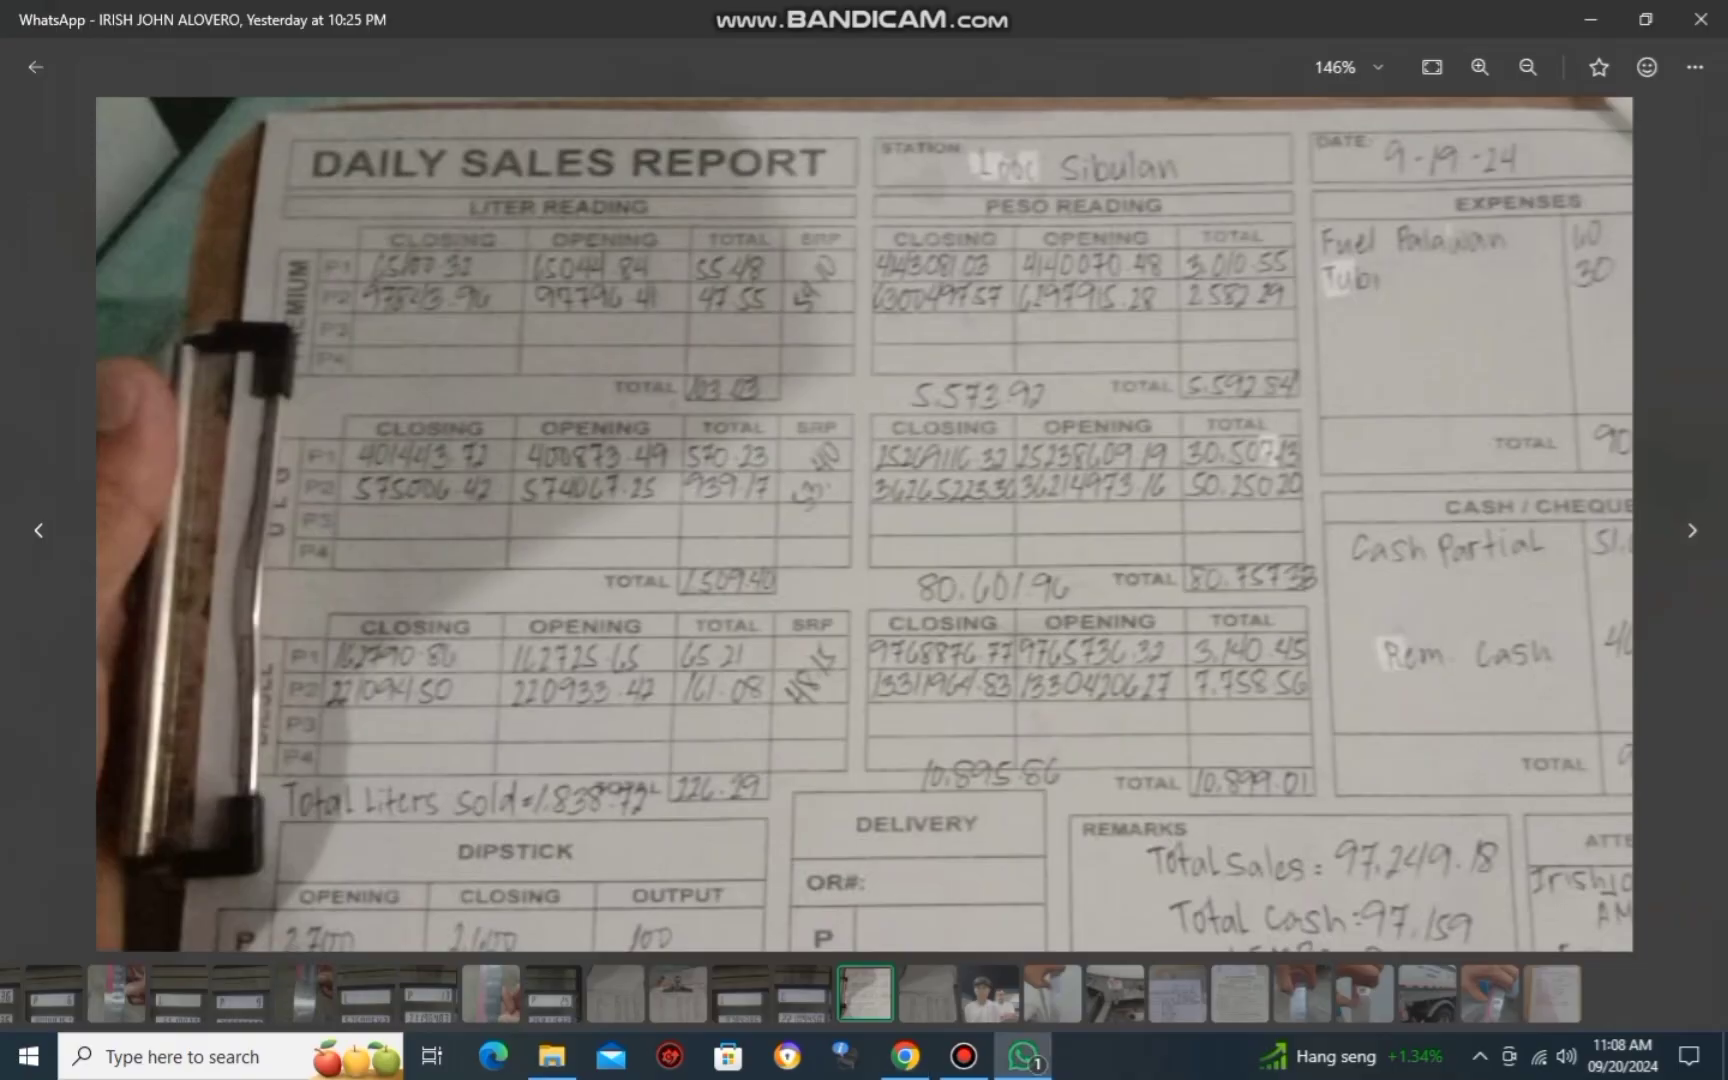
key("alt+Tab")
type("6300")
key("alt+Tab")
key("alt+Tab")
type("497")
key("alt+Tab")
key("alt+Tab")
type(".57")
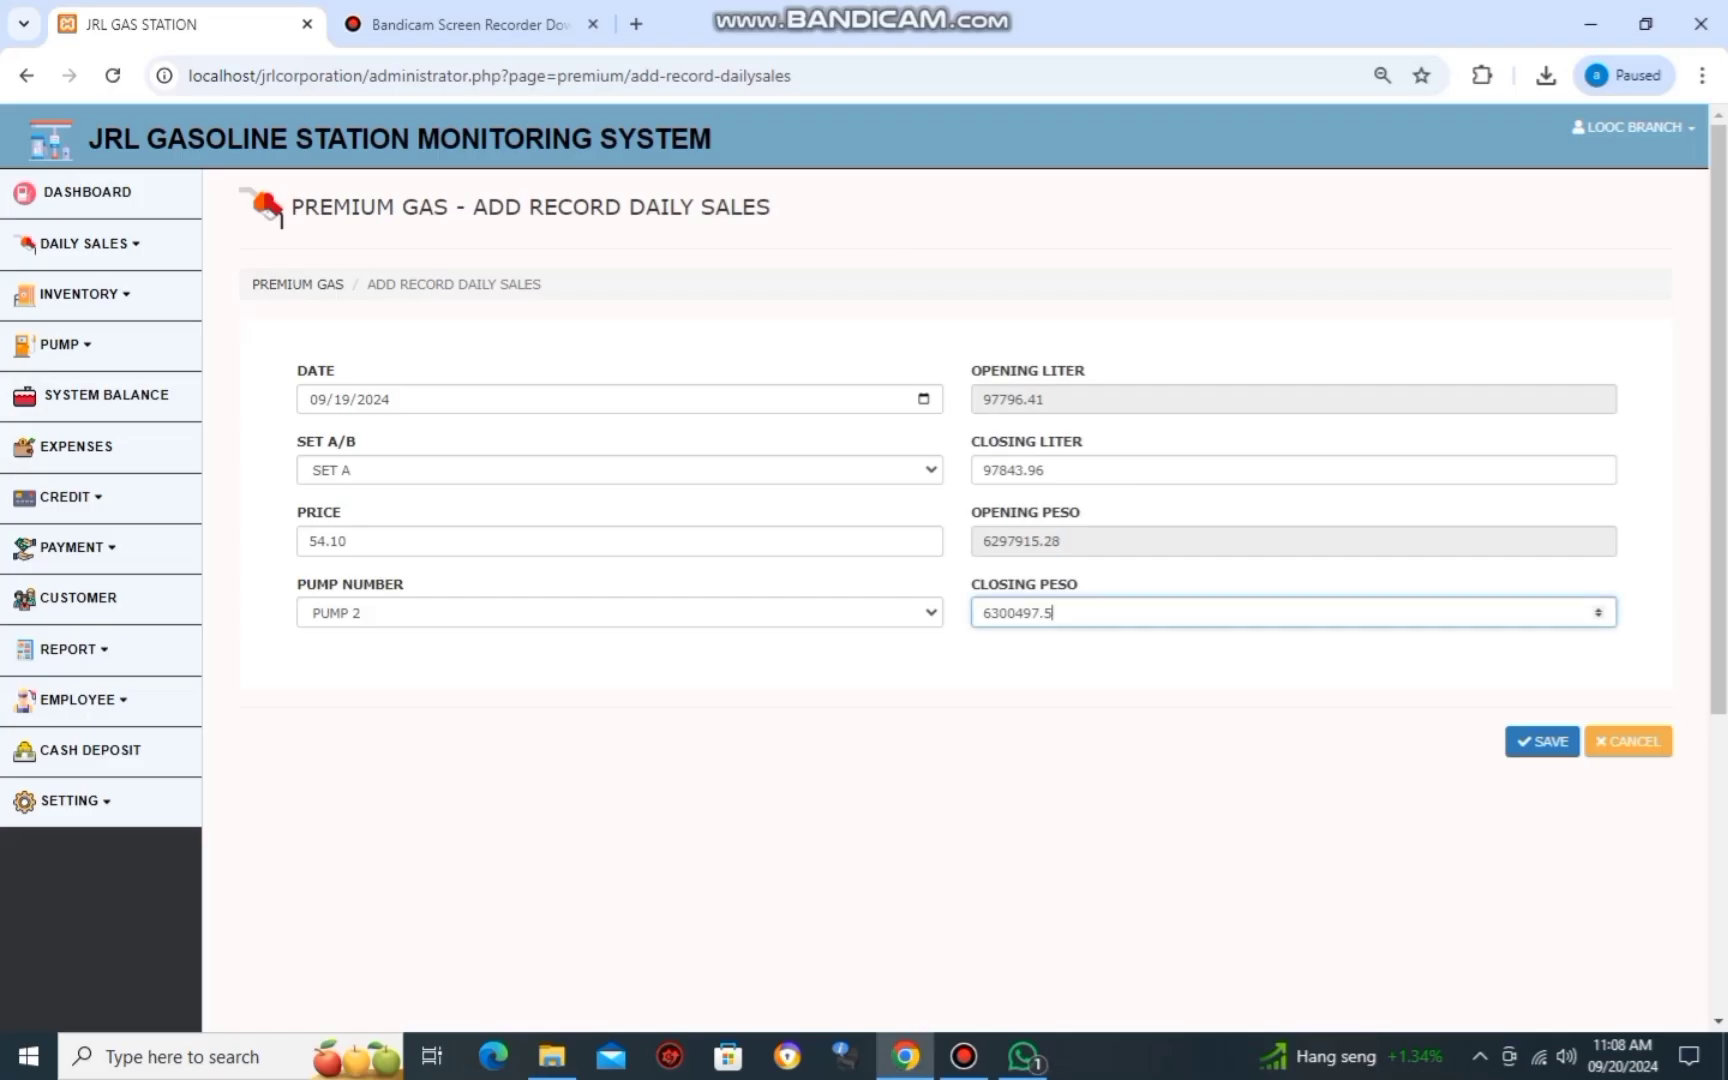
key("alt+Tab")
key("alt+Tab")
key("Return")
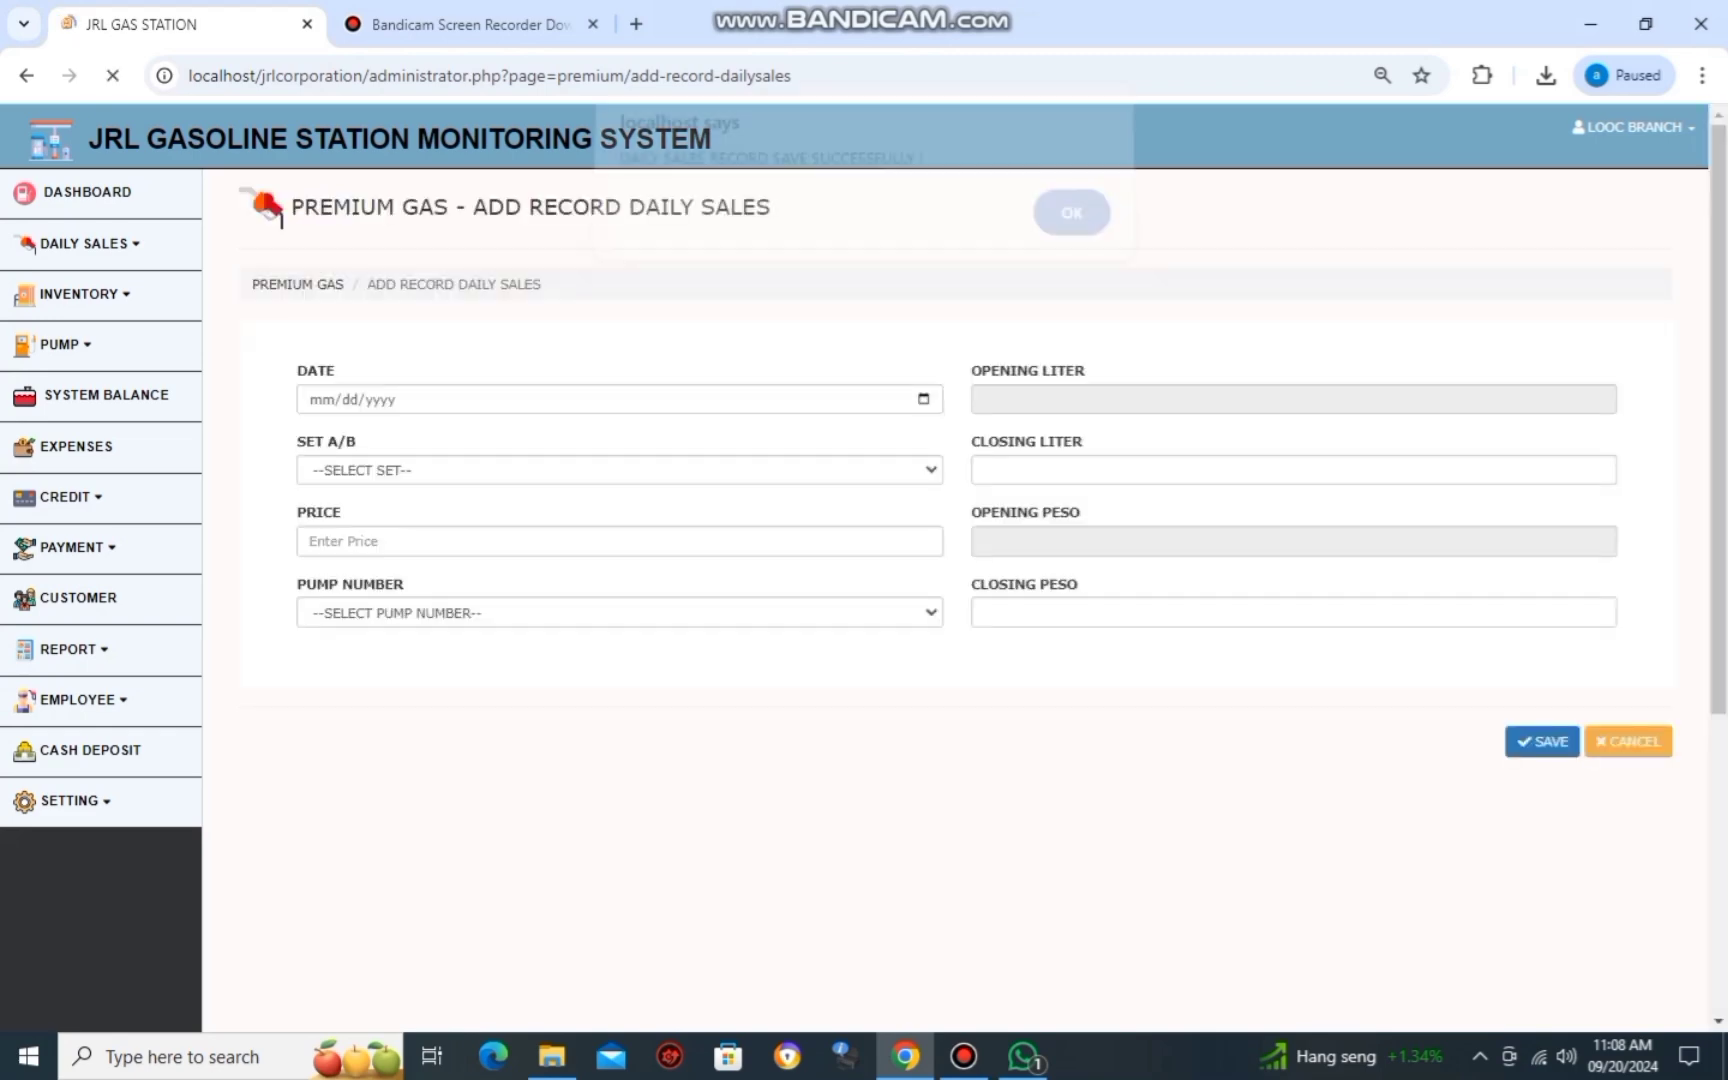
Start a new Unleaded daily sales record dated 09/19/2024 on Set A.
left_click(67, 321)
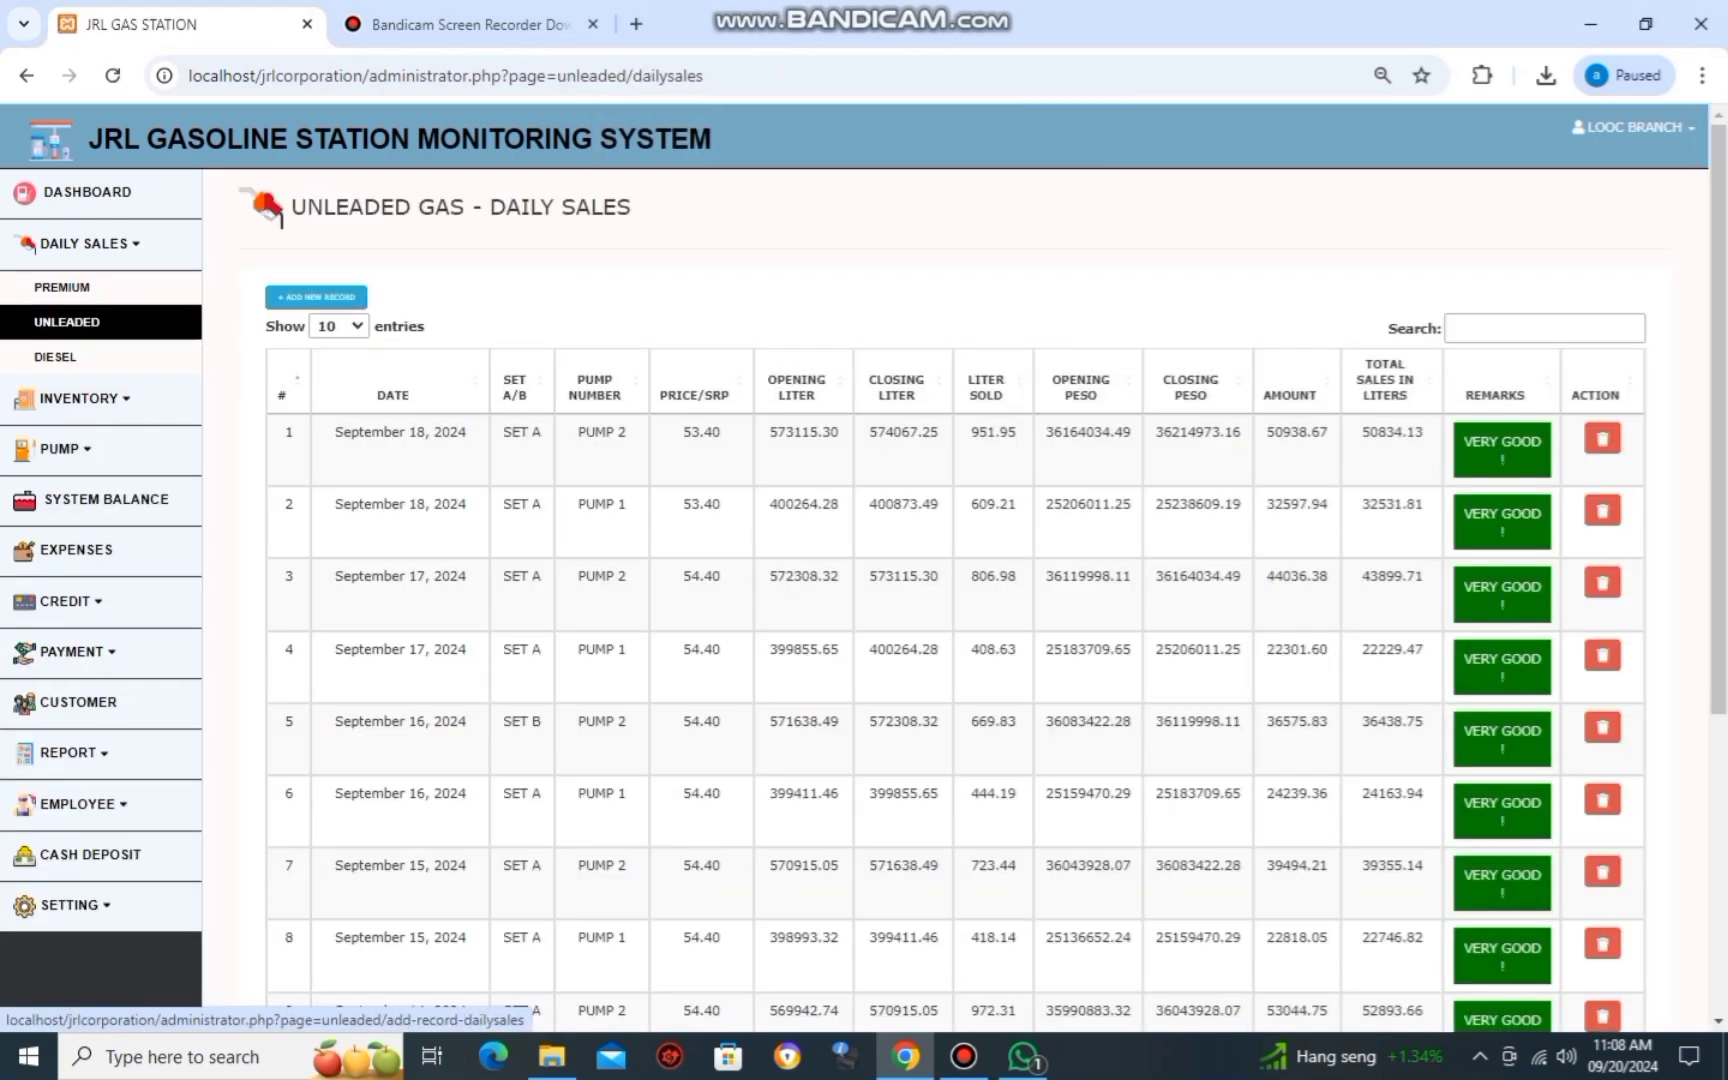
left_click(316, 296)
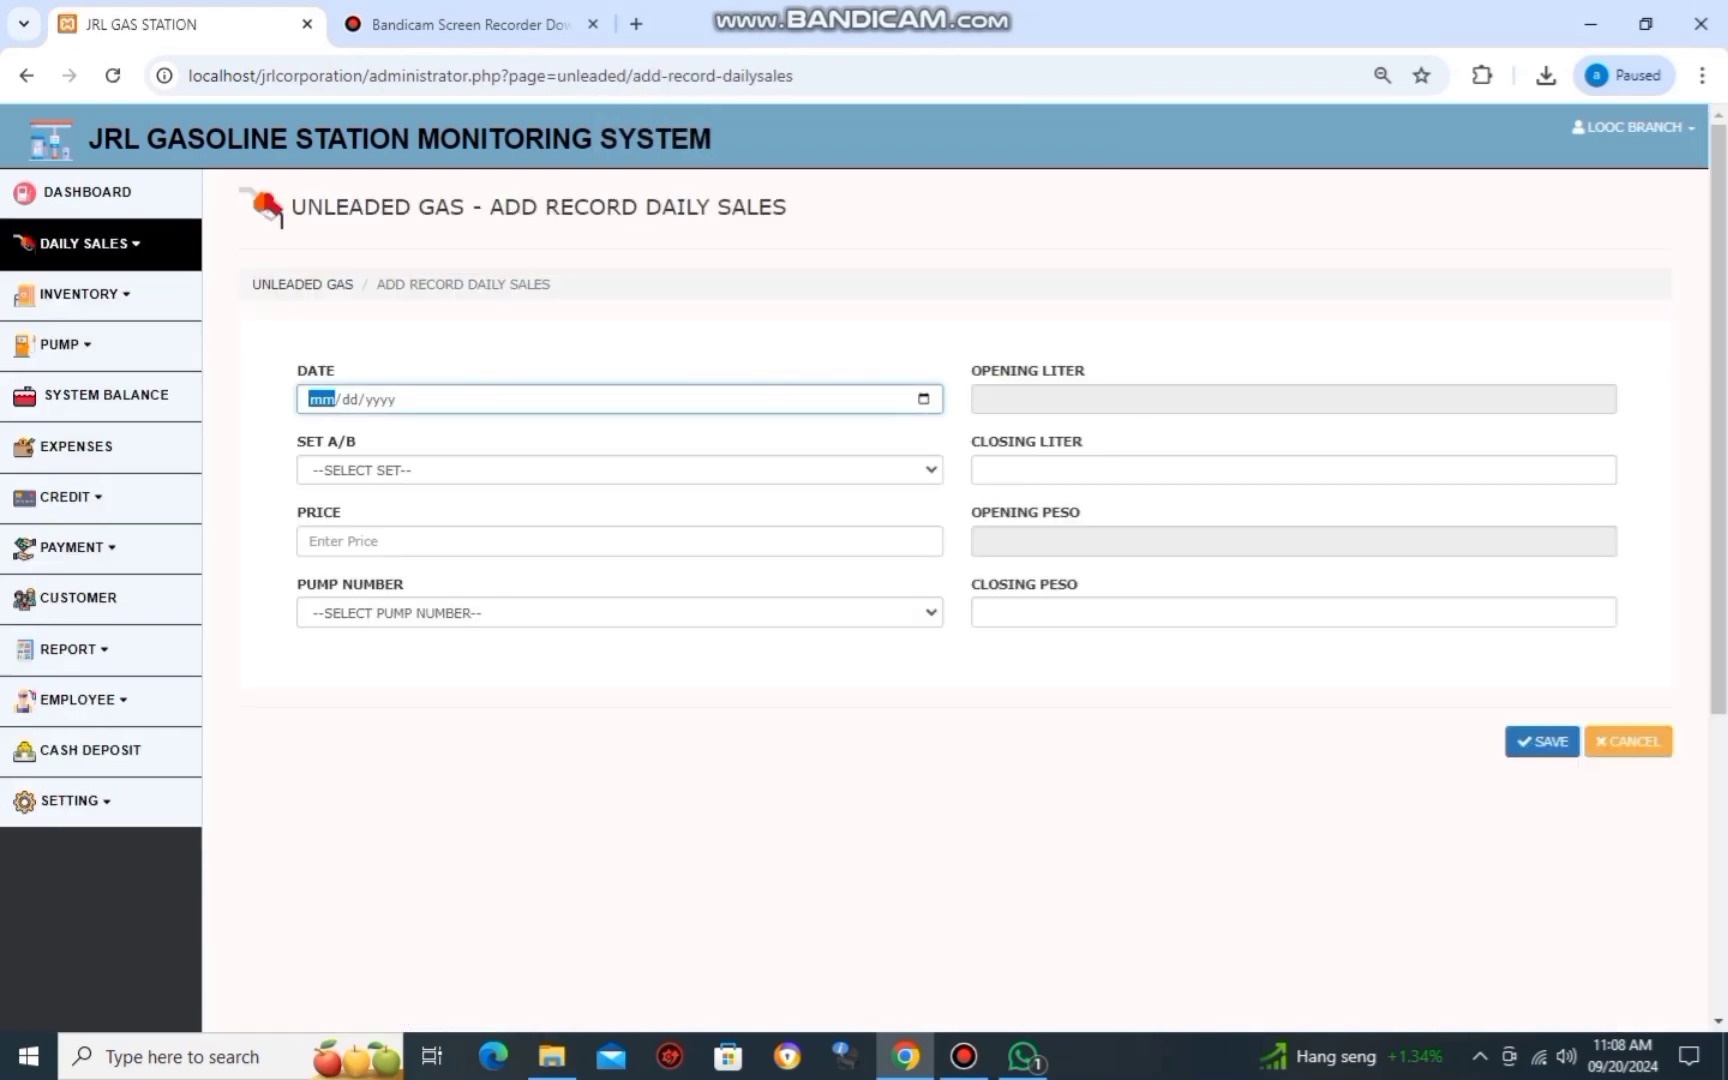
left_click(84, 243)
left_click(67, 321)
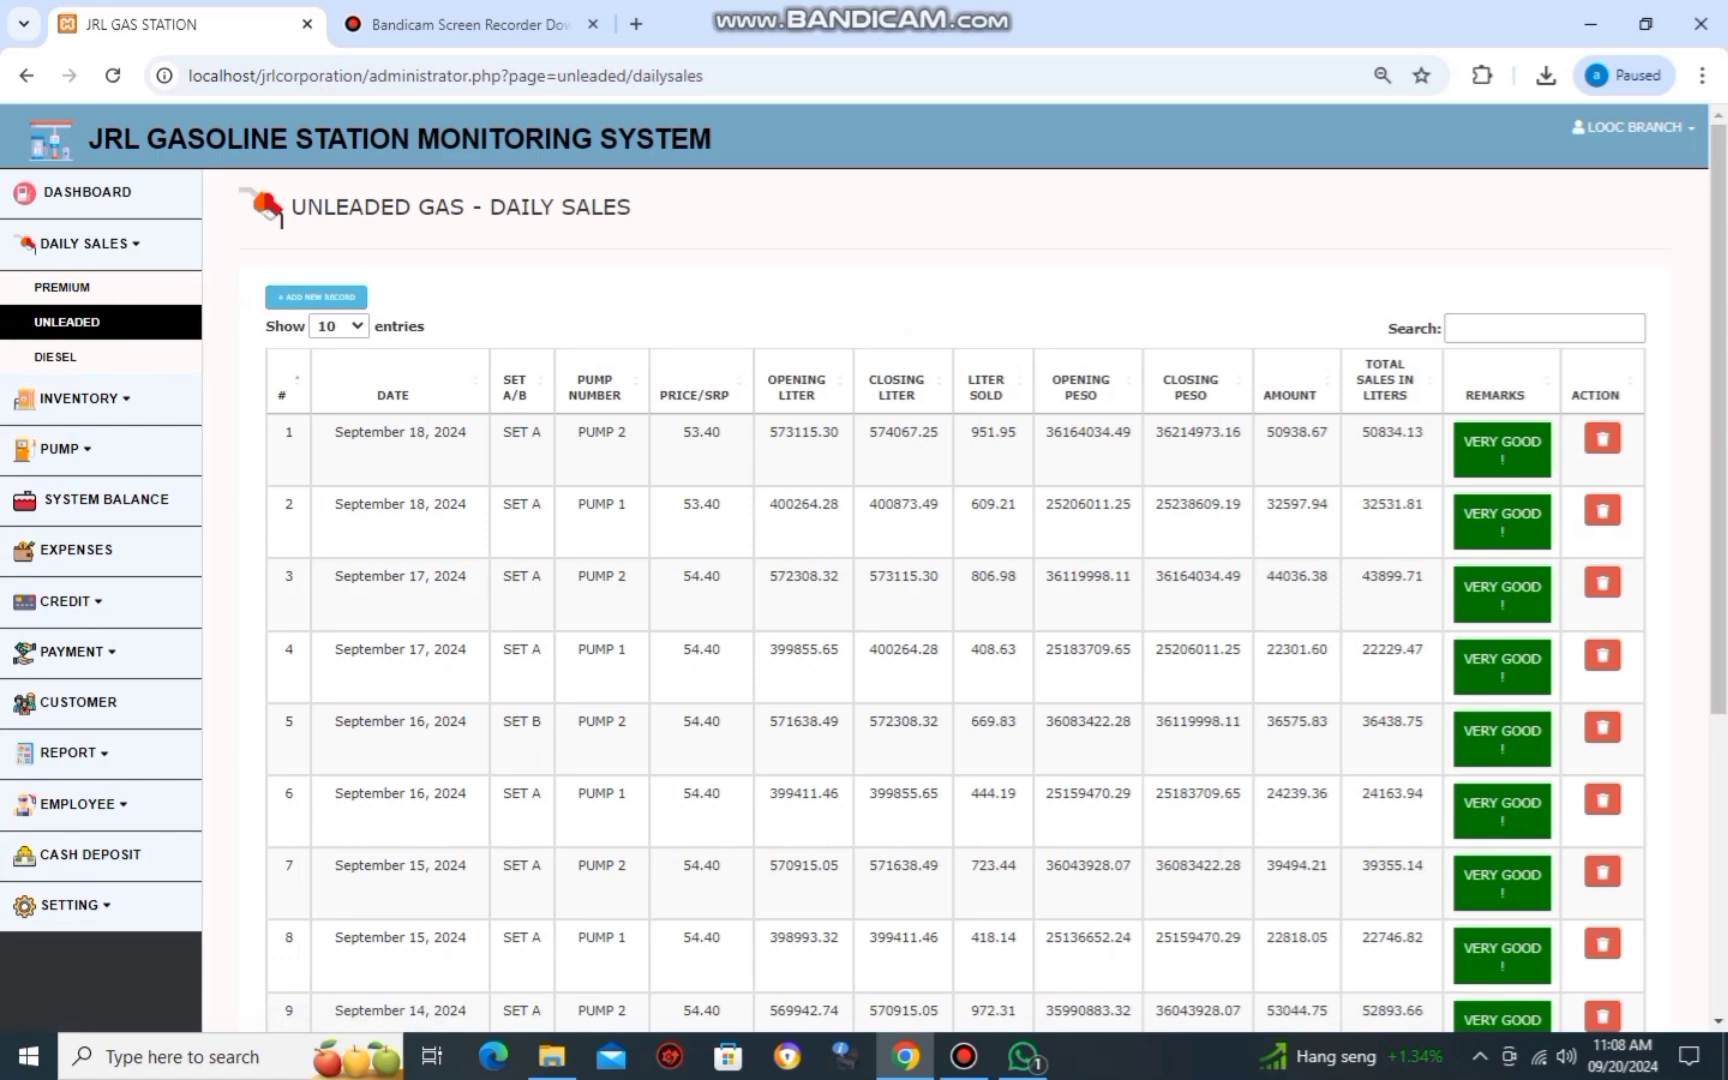
left_click(316, 296)
type("09/1")
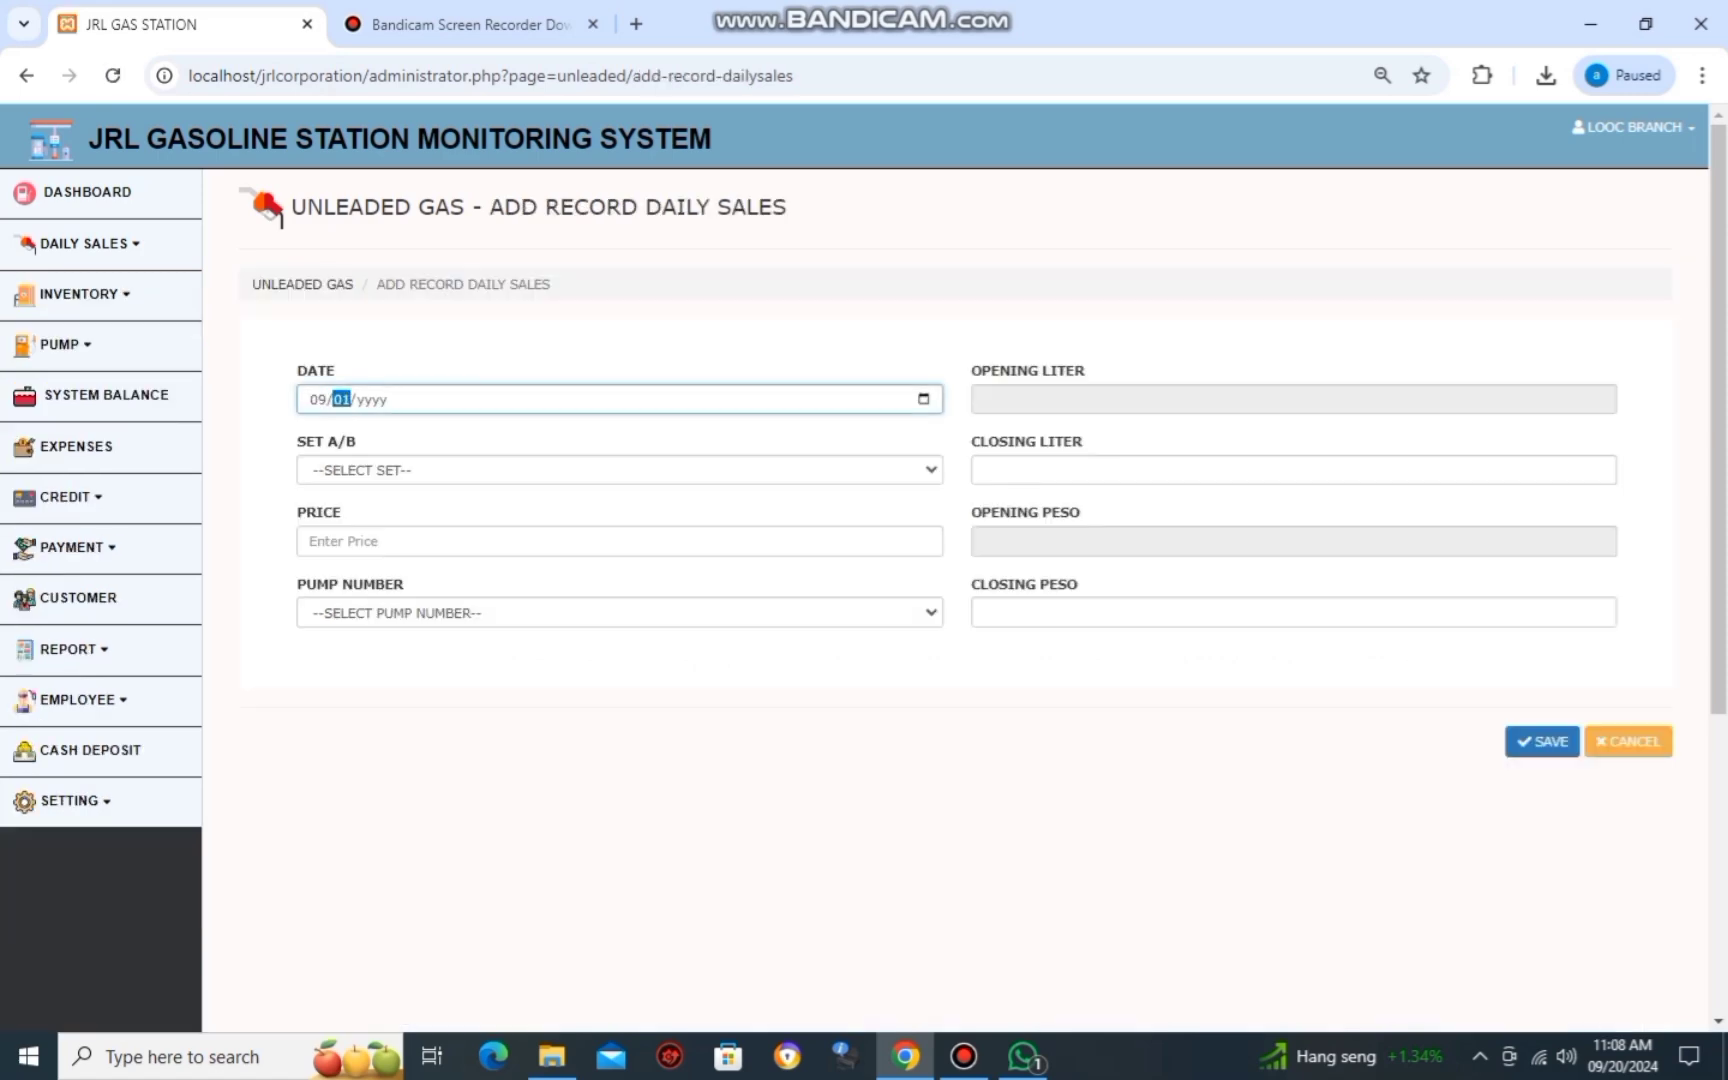
type("9/0020")
key("Tab")
key("Down")
key("Tab")
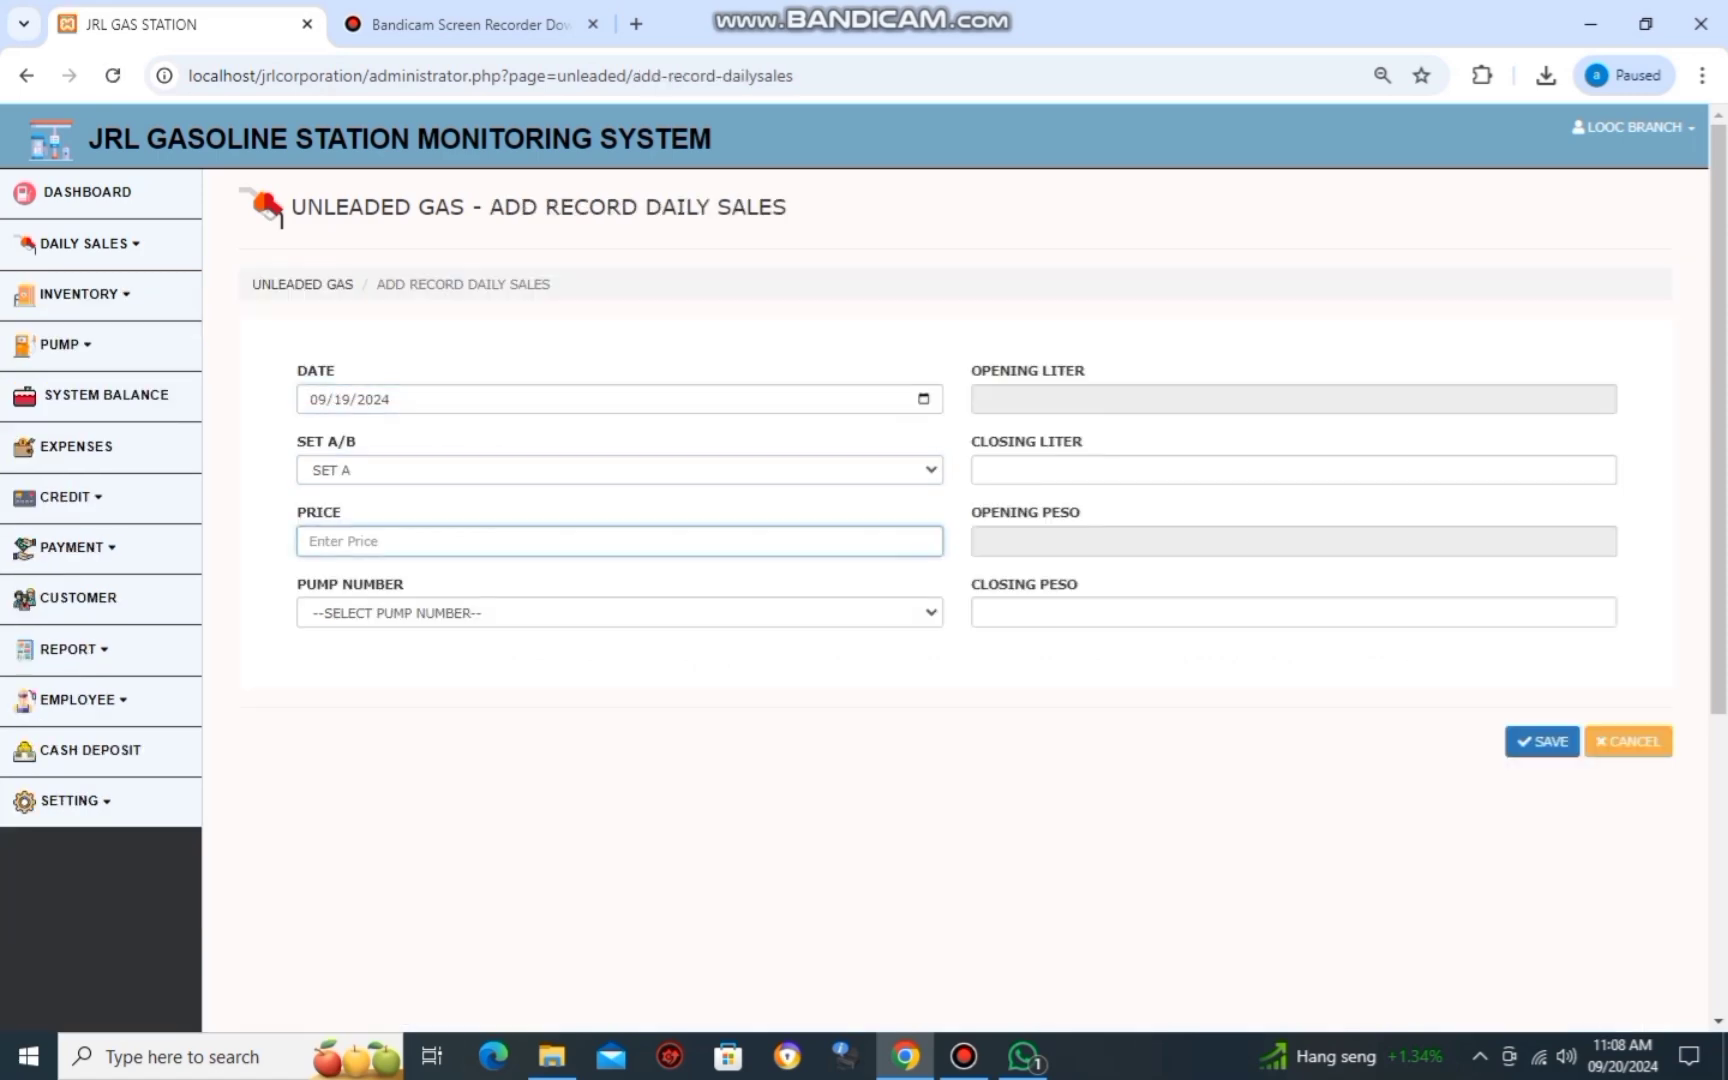
Enter the unit price from the report photo and choose PUMP 1.
key("alt+Tab")
key("alt+Tab")
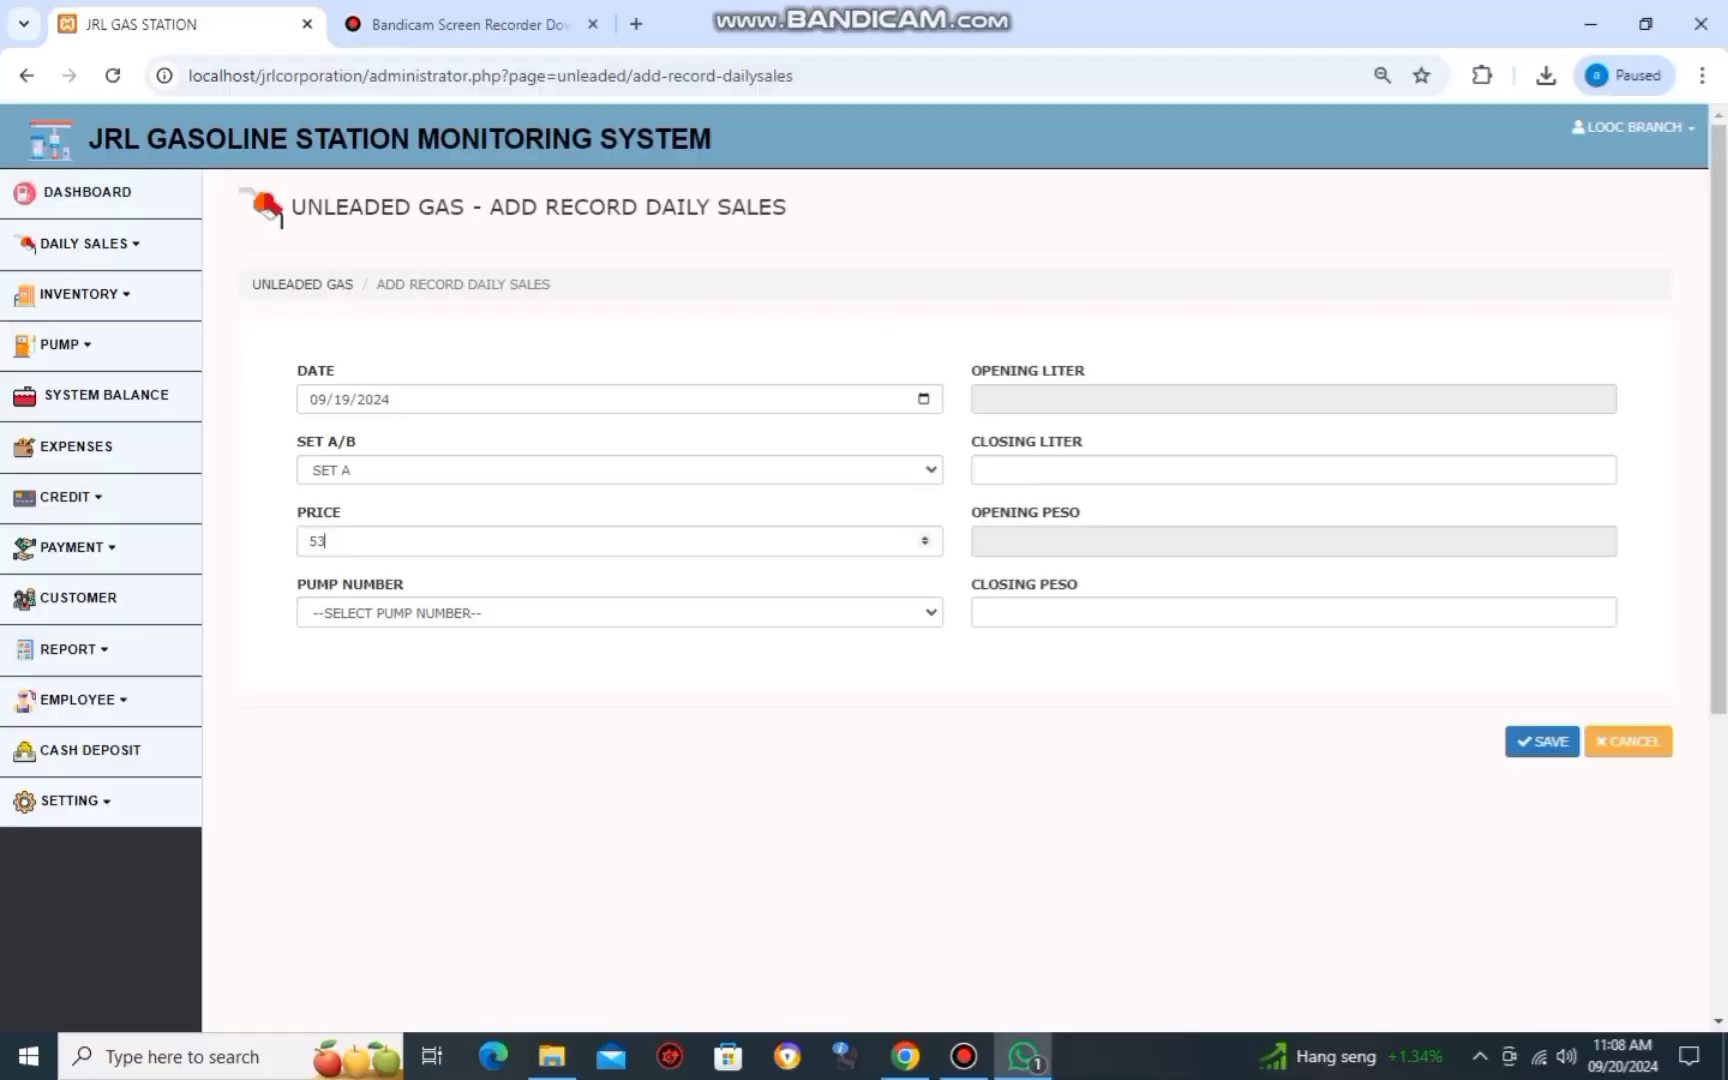
type("55.48")
Enter the closing liter reading of 401443.72 from the report photo.
key("alt+Tab")
key("alt+Tab")
key("Tab")
key("Down")
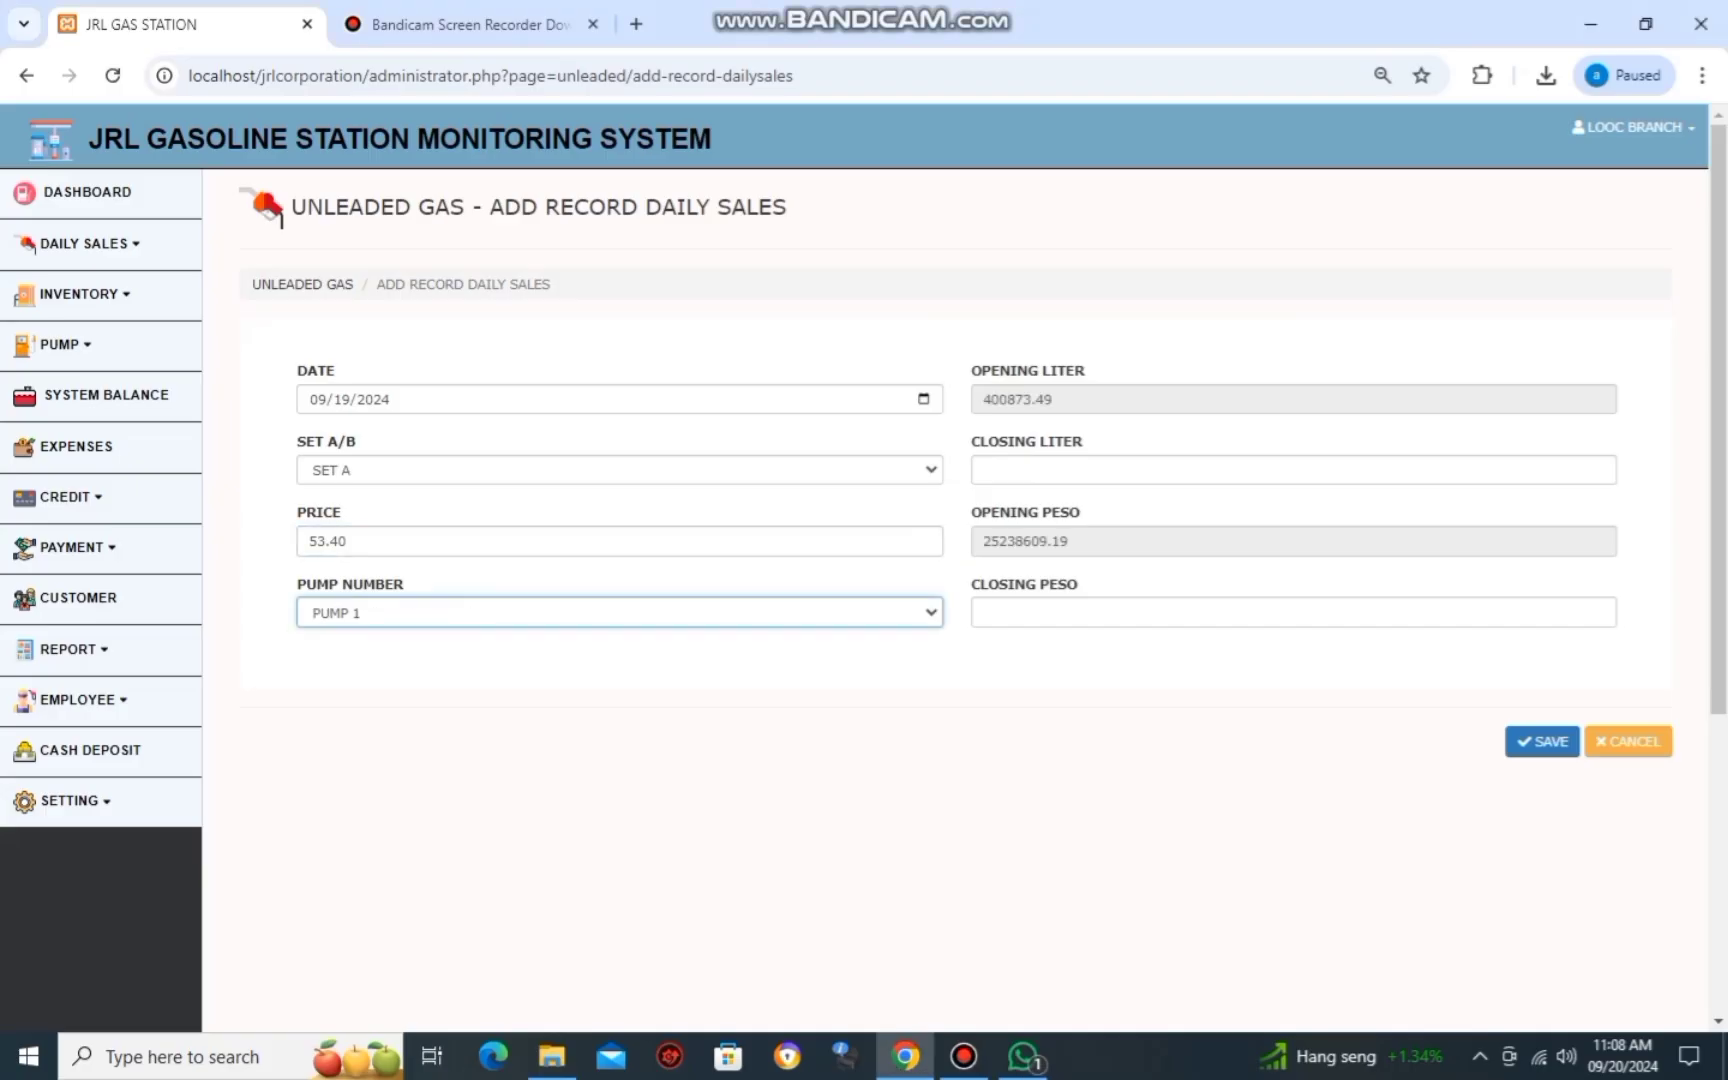
key("Tab")
key("Tab")
key("alt+Tab")
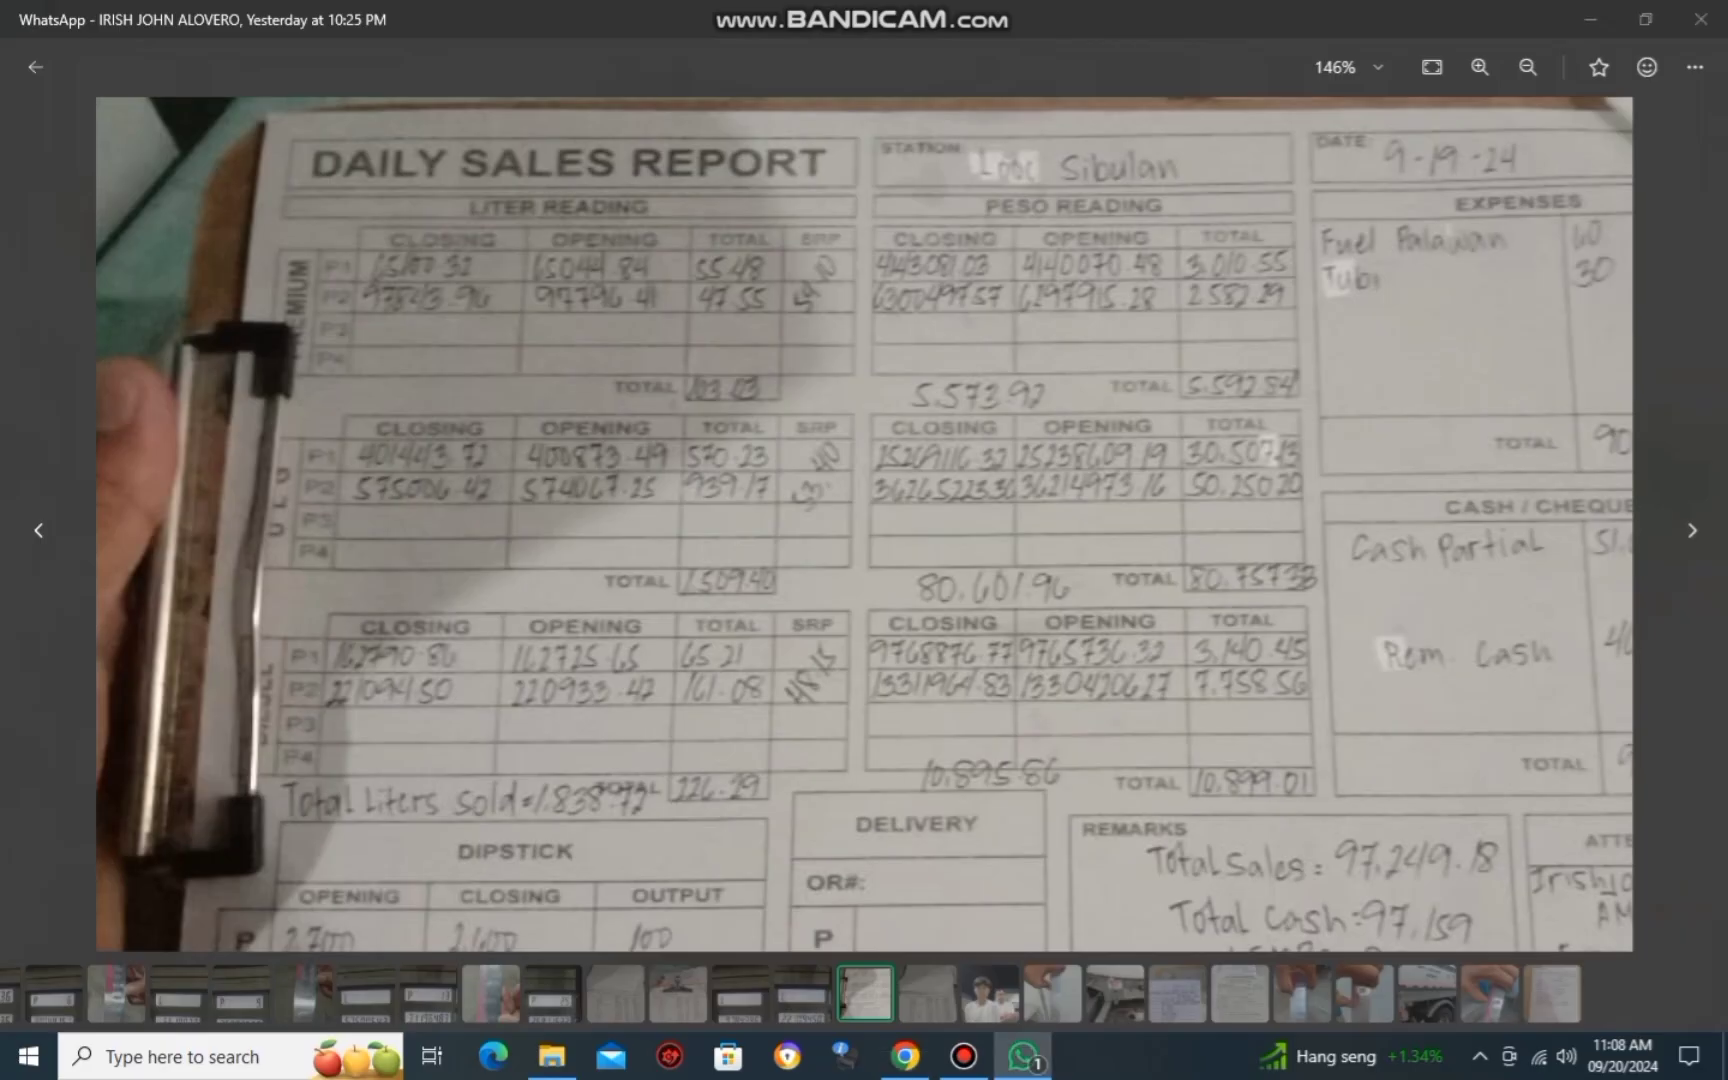
key("alt+Tab")
type("401")
key("alt+Tab")
key("alt+Tab")
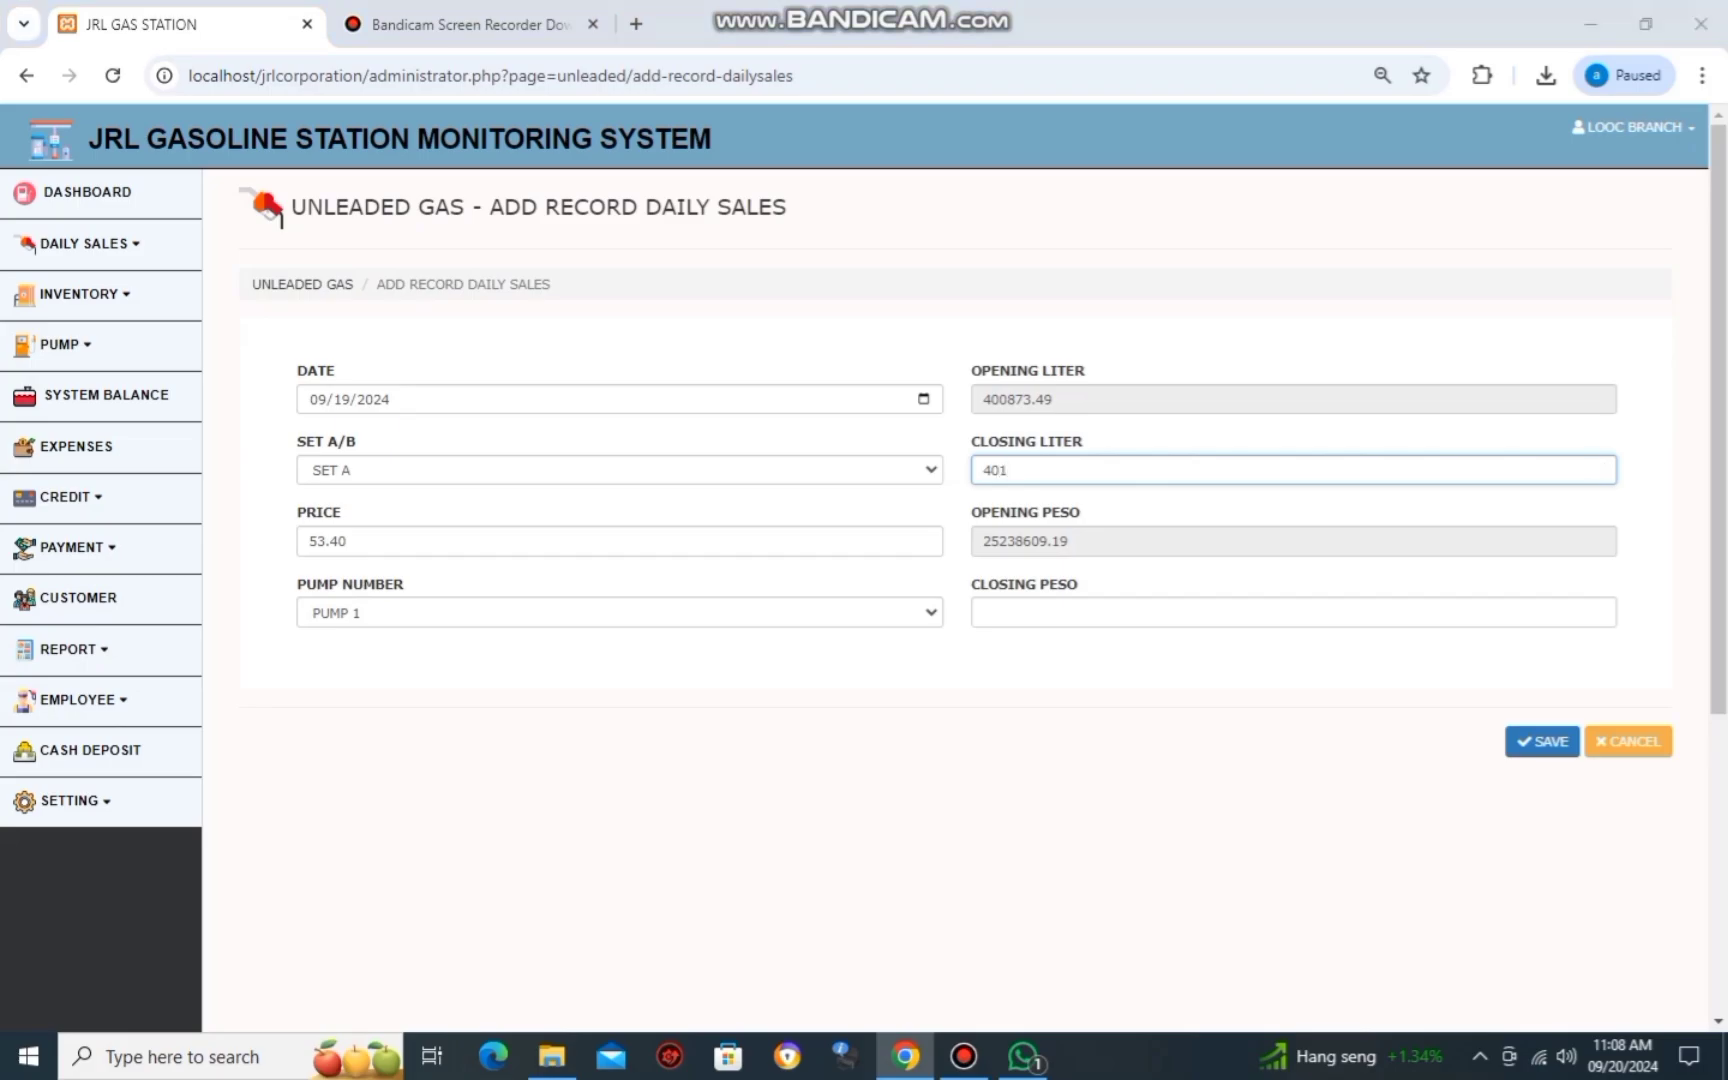
key("alt+Tab")
key("alt+Tab")
type("443")
key("alt+Tab")
key("alt+Tab")
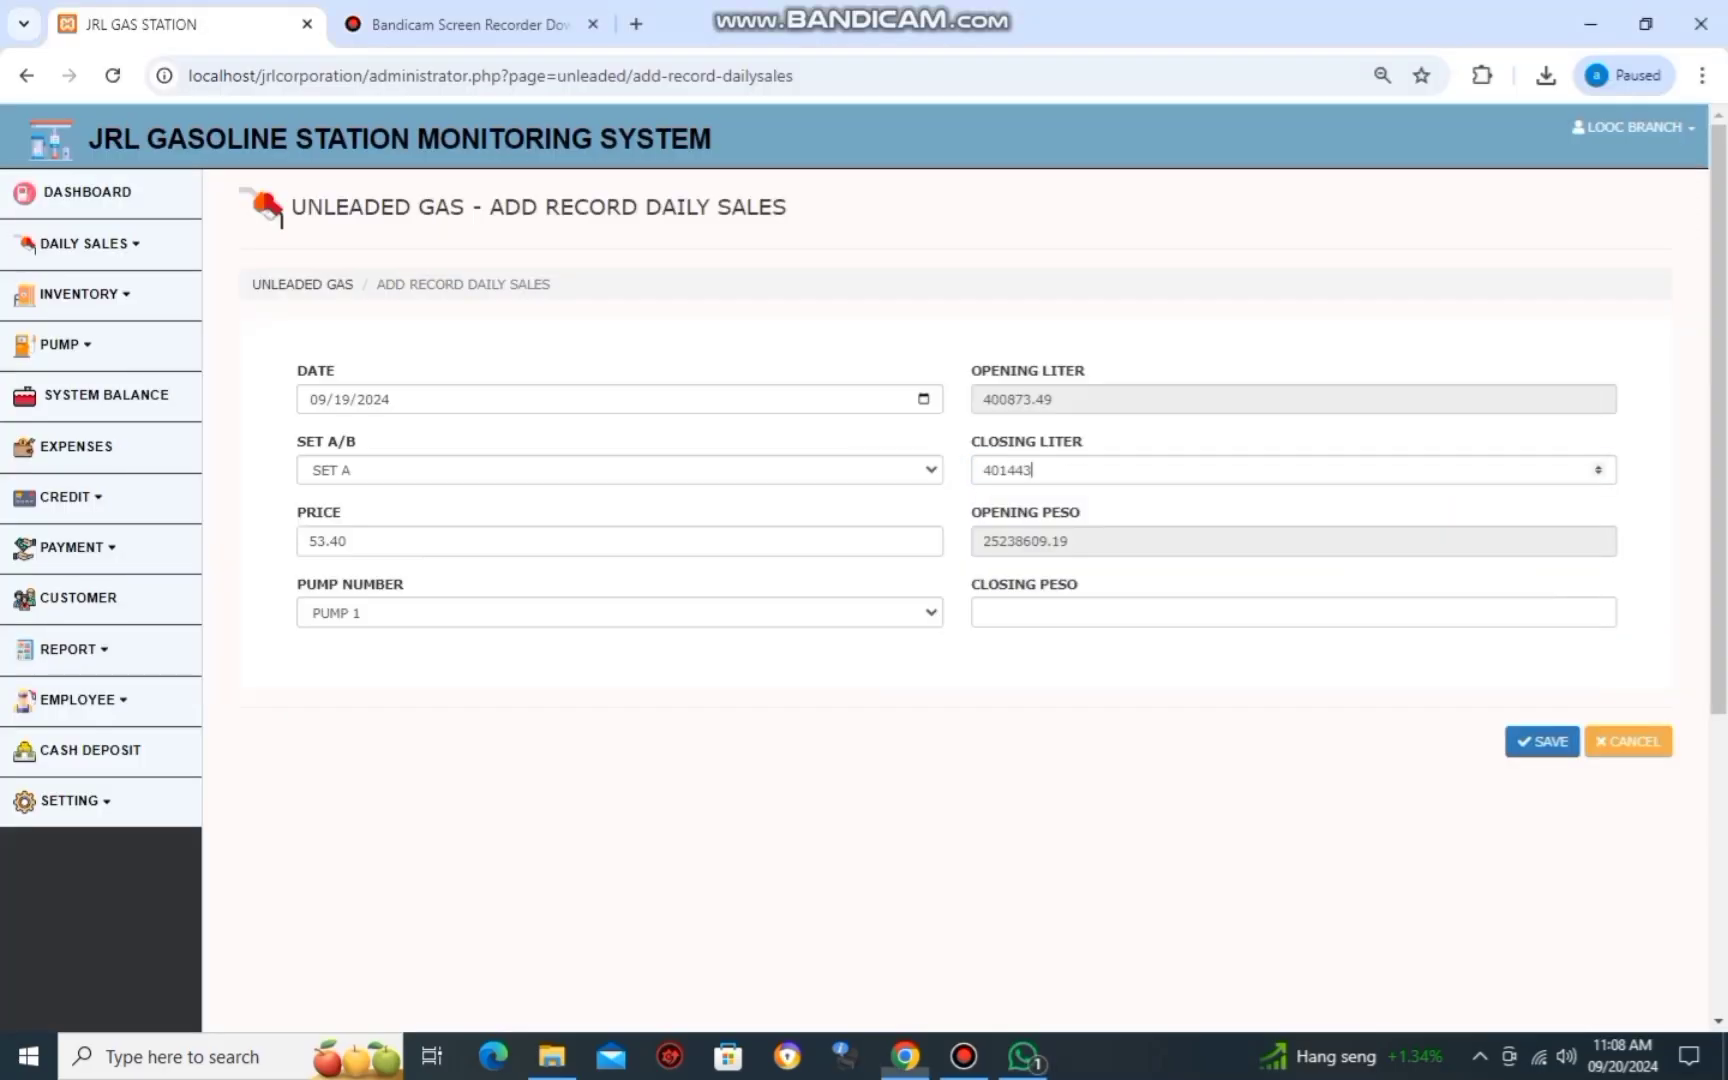
type(".72")
Enter closing peso 25269116.32 and save the Unleaded Pump 1 record.
key("alt+Tab")
key("alt+Tab")
key("Tab")
key("Tab")
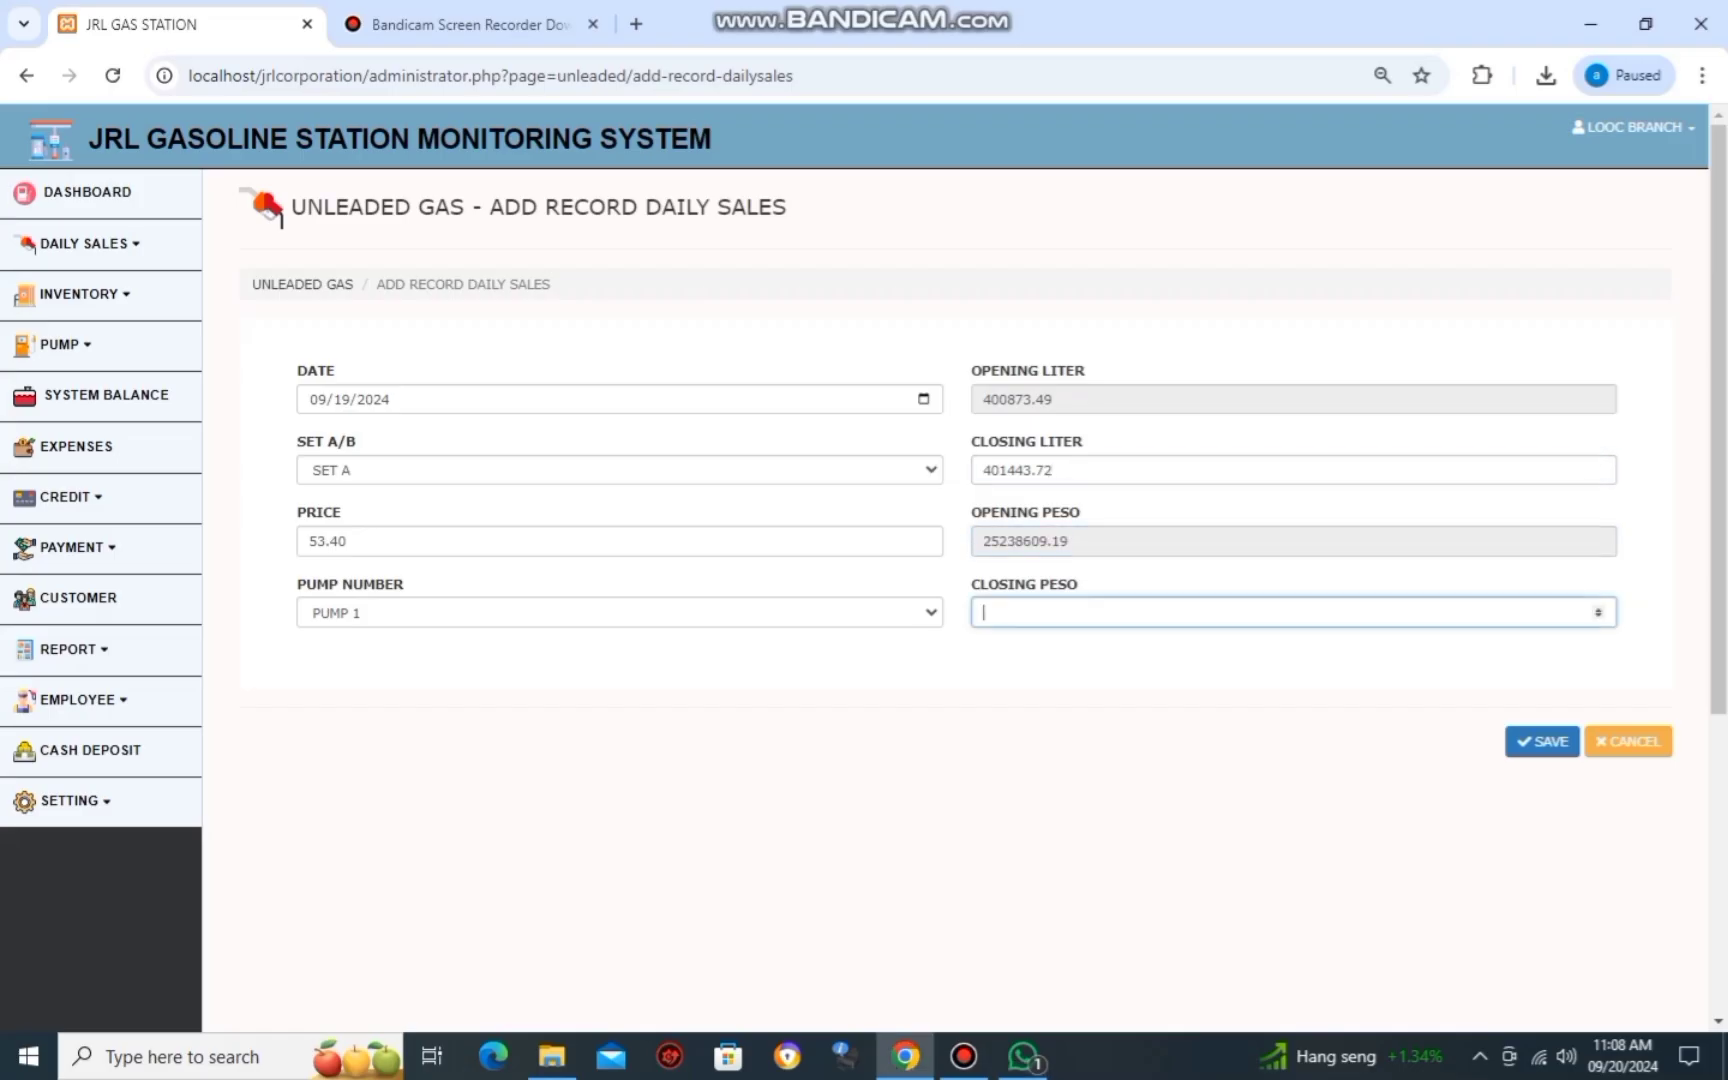
key("alt+Tab")
key("alt+Tab")
type("152")
key("alt+Tab")
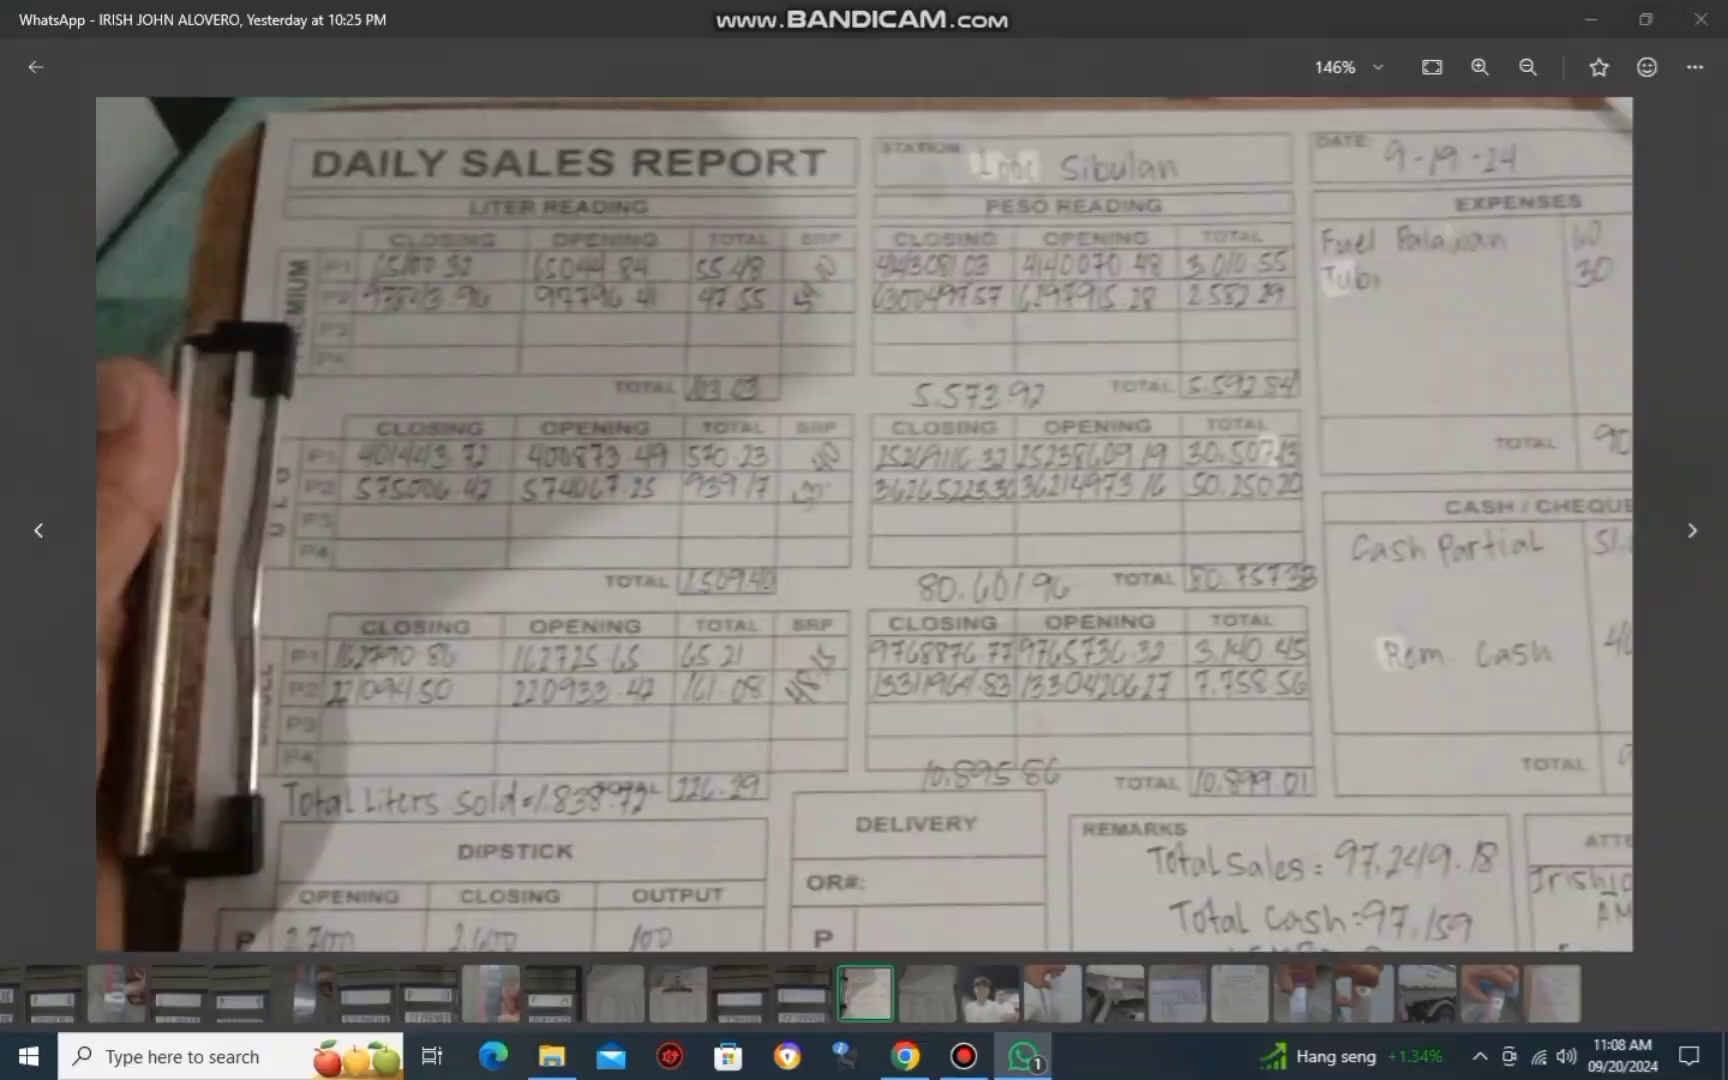
key("alt+Tab")
type("69")
key("alt+Tab")
key("alt+Tab")
type("116")
key("alt+Tab")
key("alt+Tab")
type(".32")
key("alt+Tab")
key("alt+Tab")
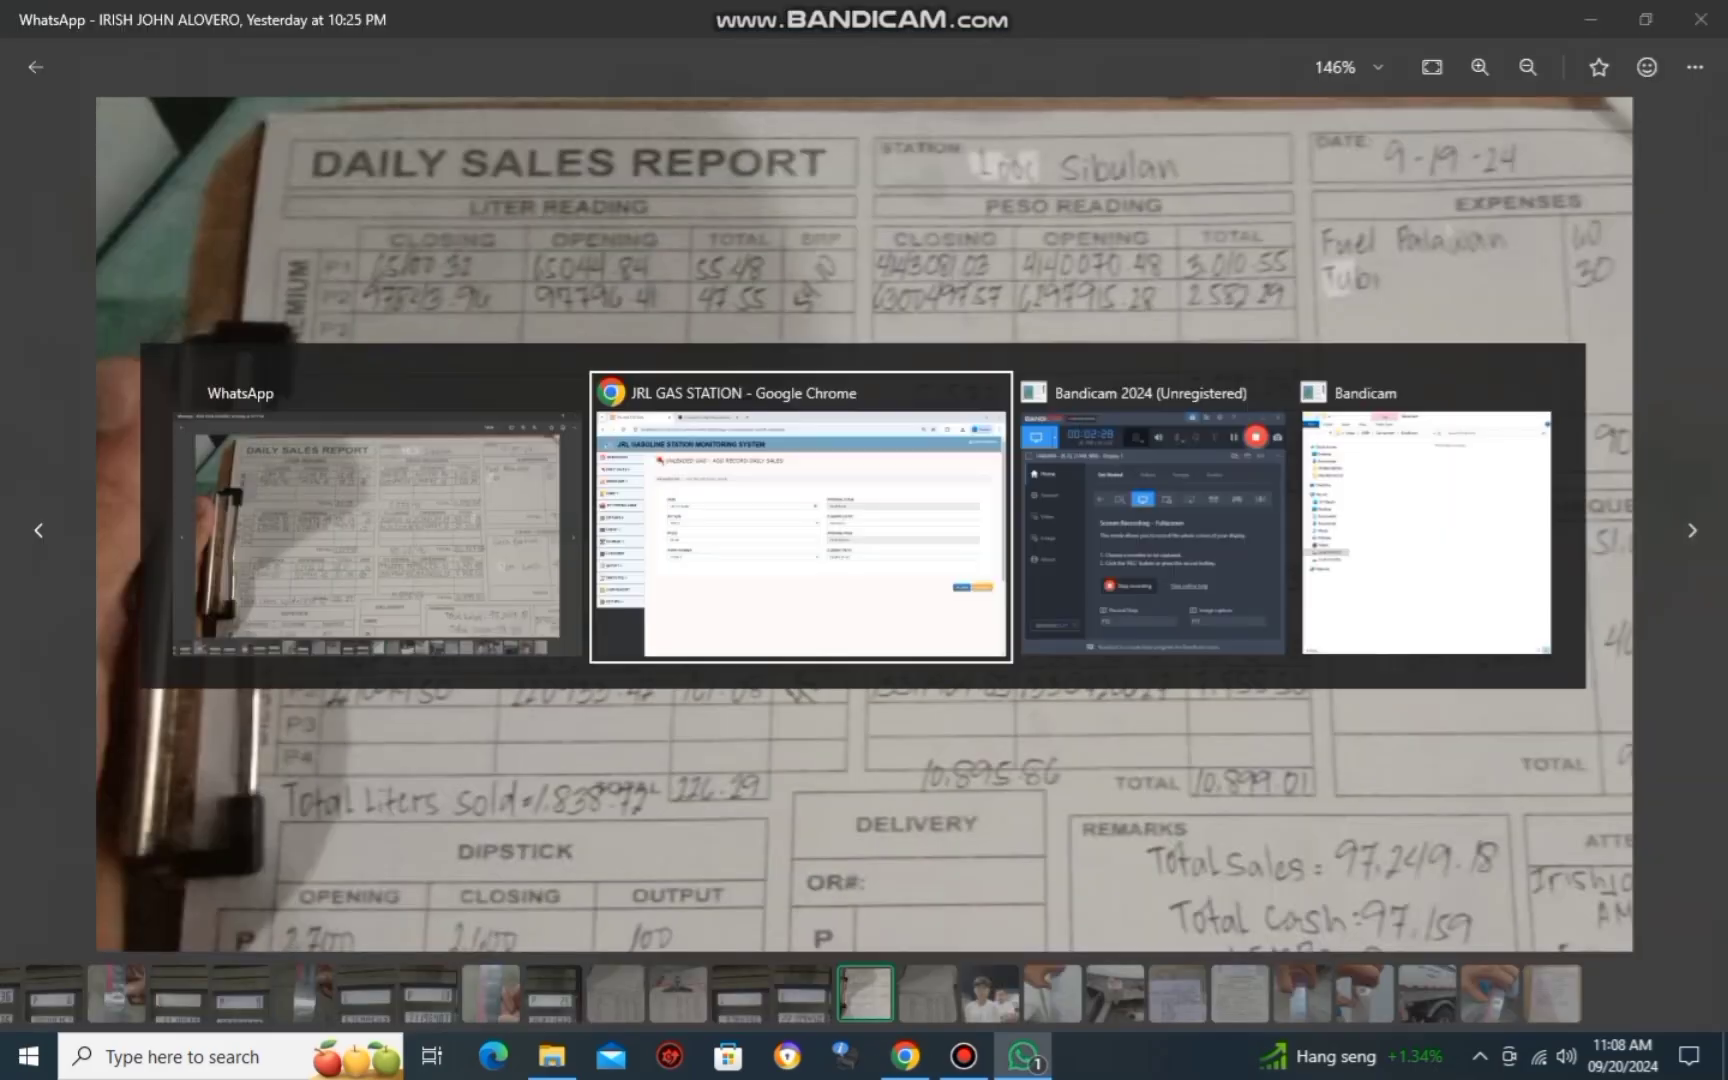
key("Tab")
key("Return")
key("Return")
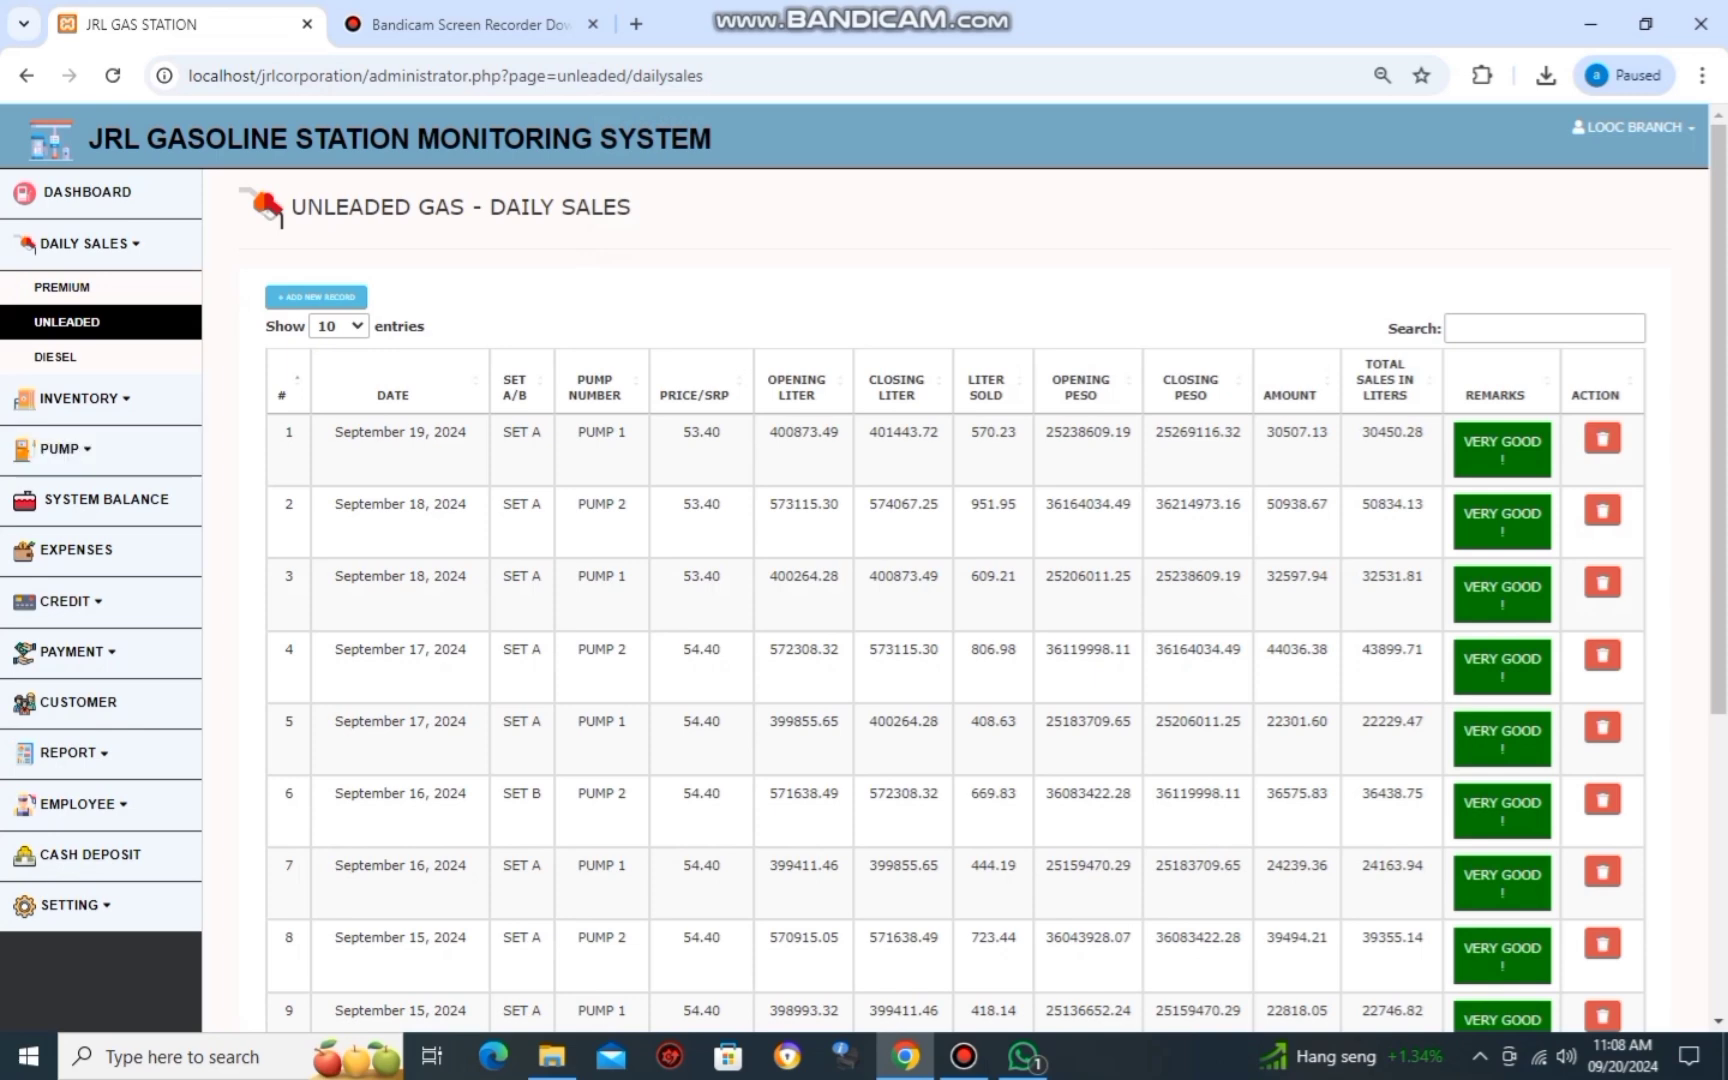
Start a new Unleaded sales record dated 09/19/2024 for Set A, price 53.40, Pump 2.
left_click(316, 296)
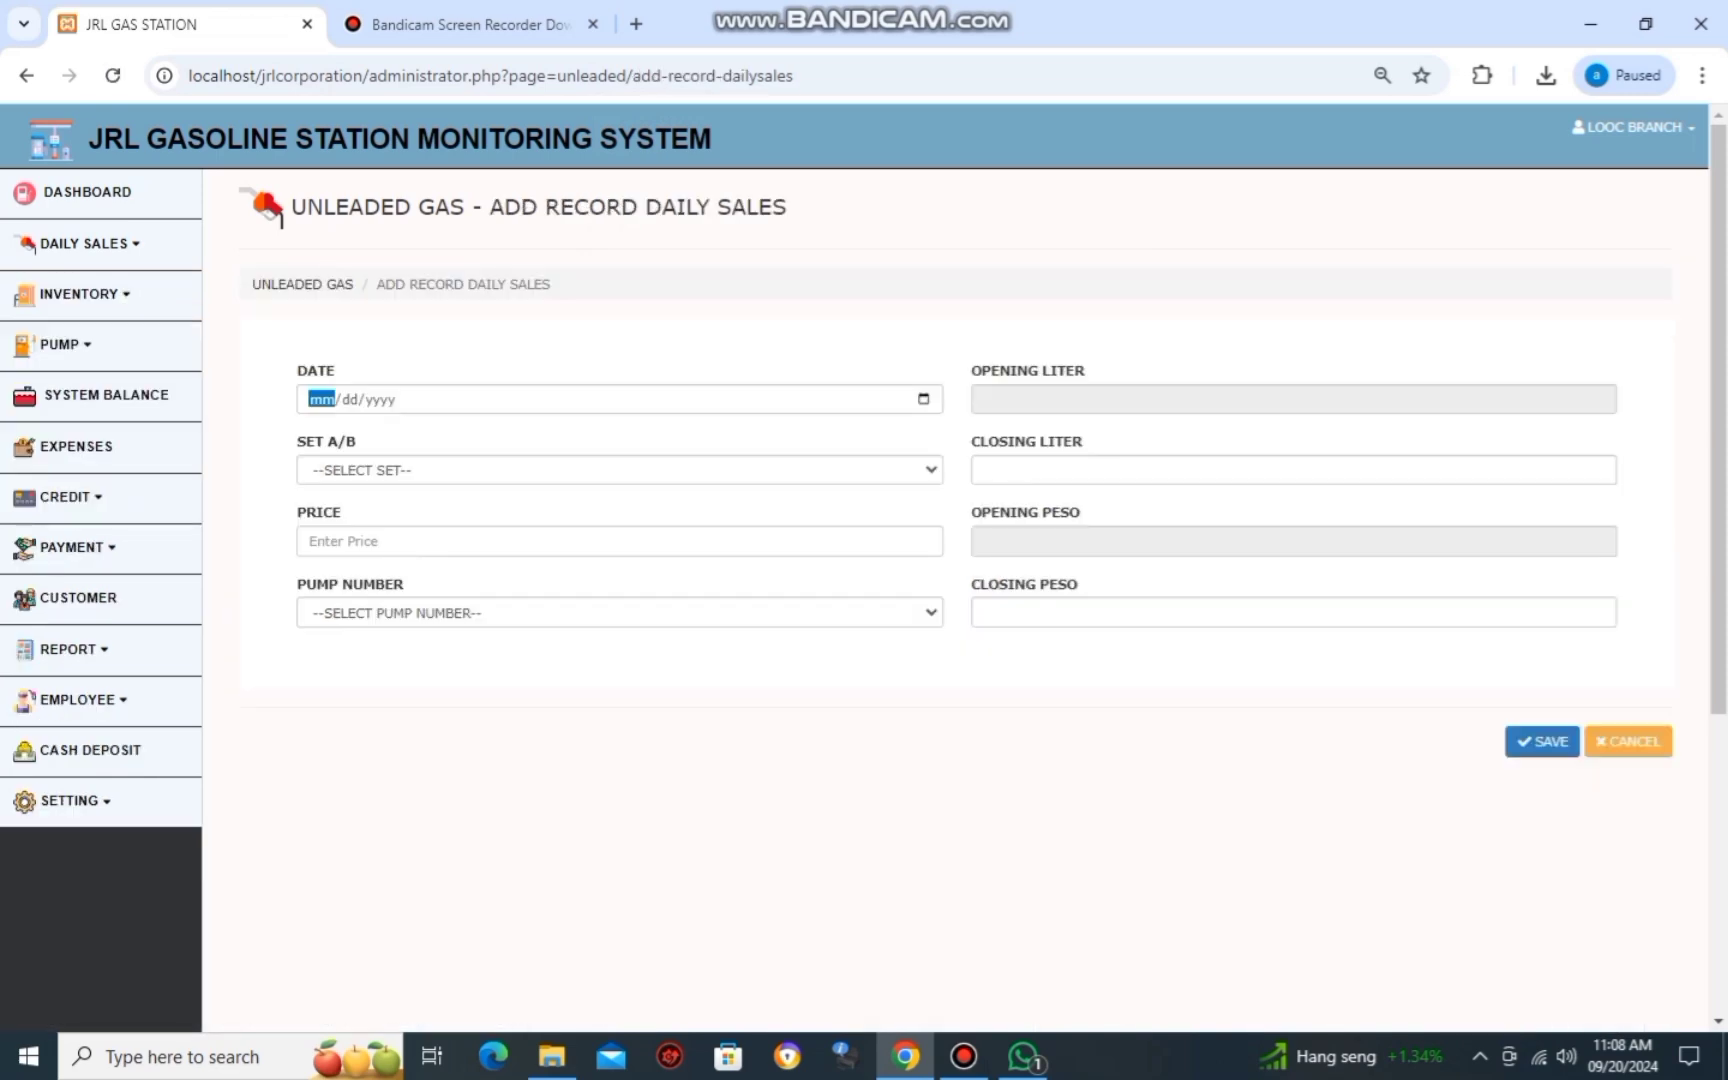
type("09/19/00024")
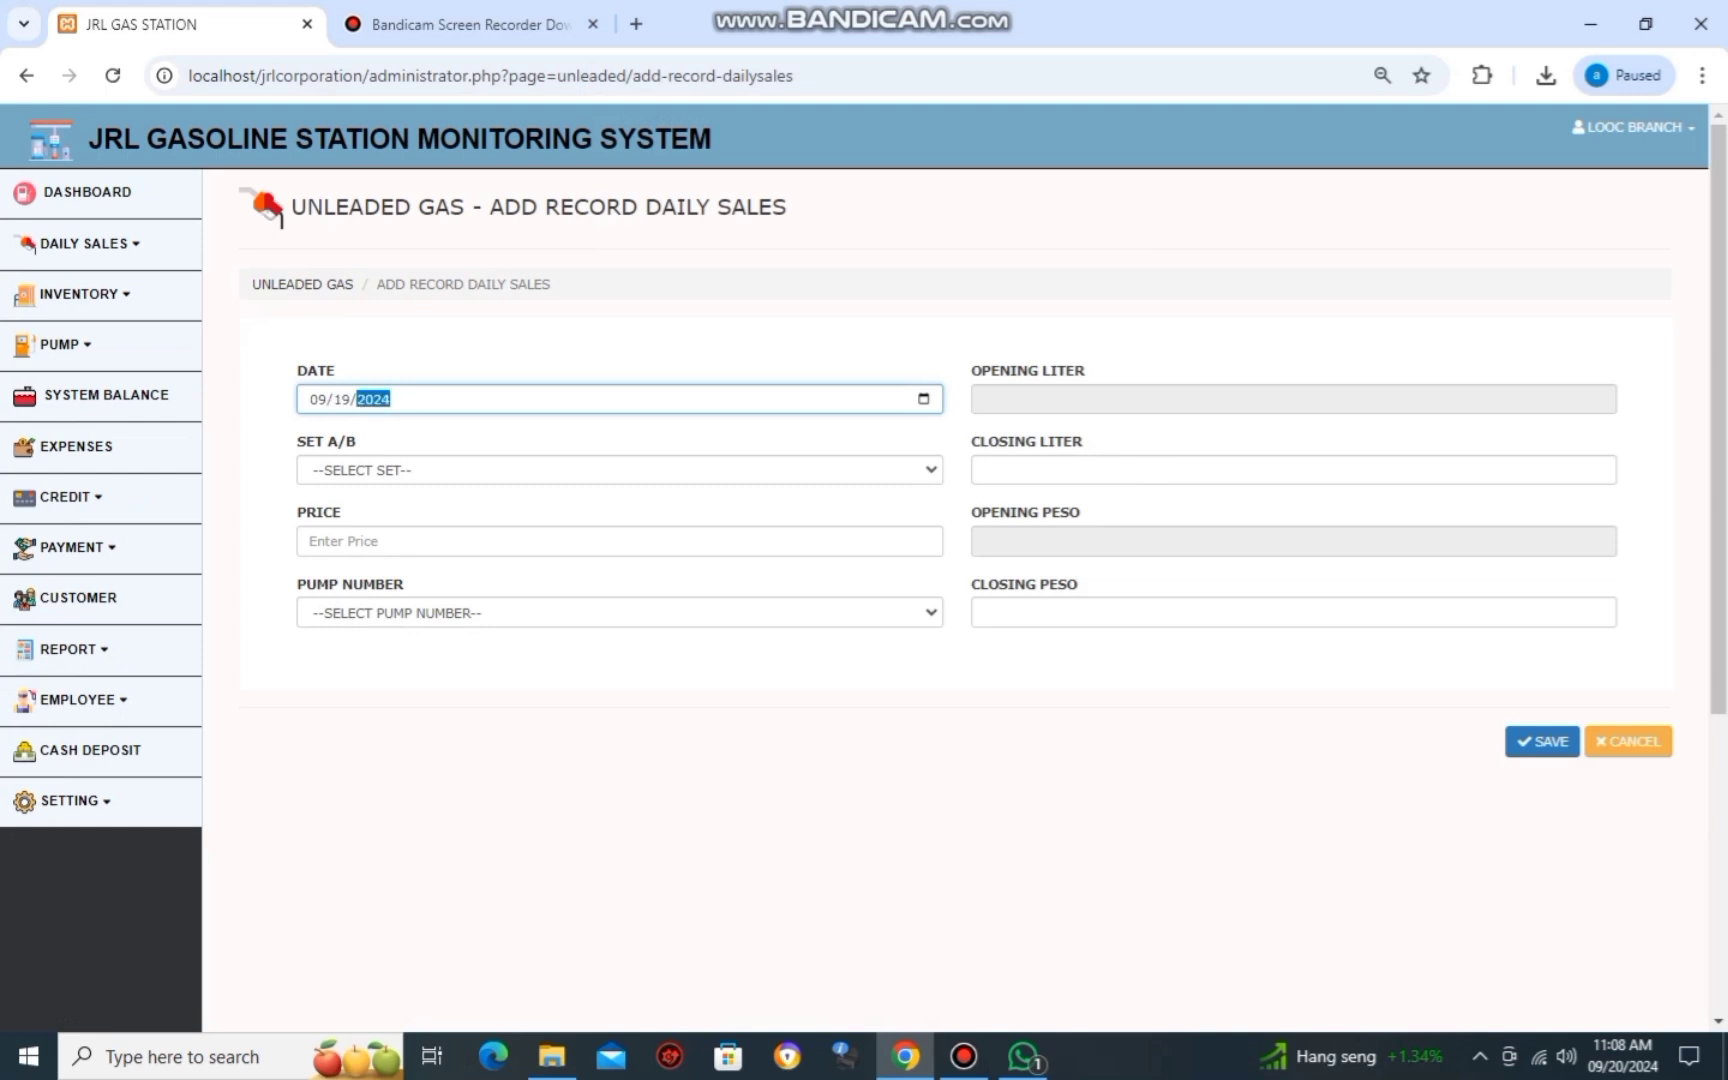
key("Tab")
key("Down")
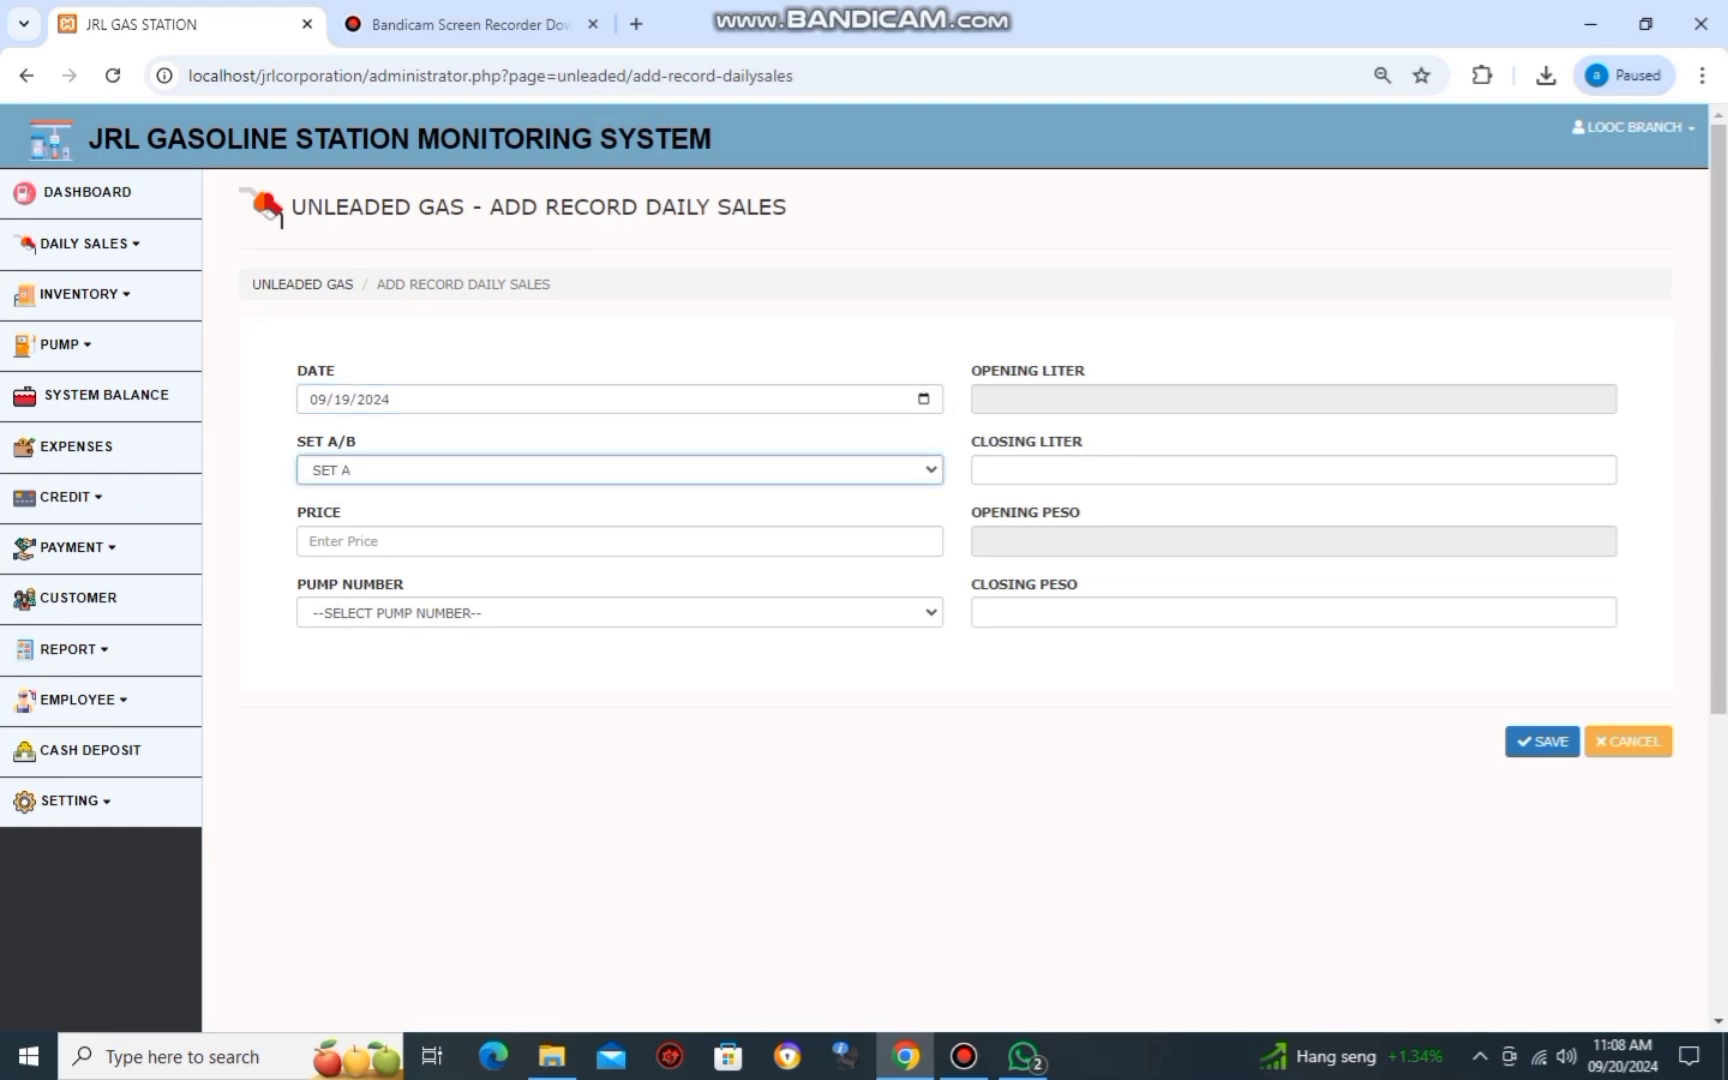
left_click(600, 541)
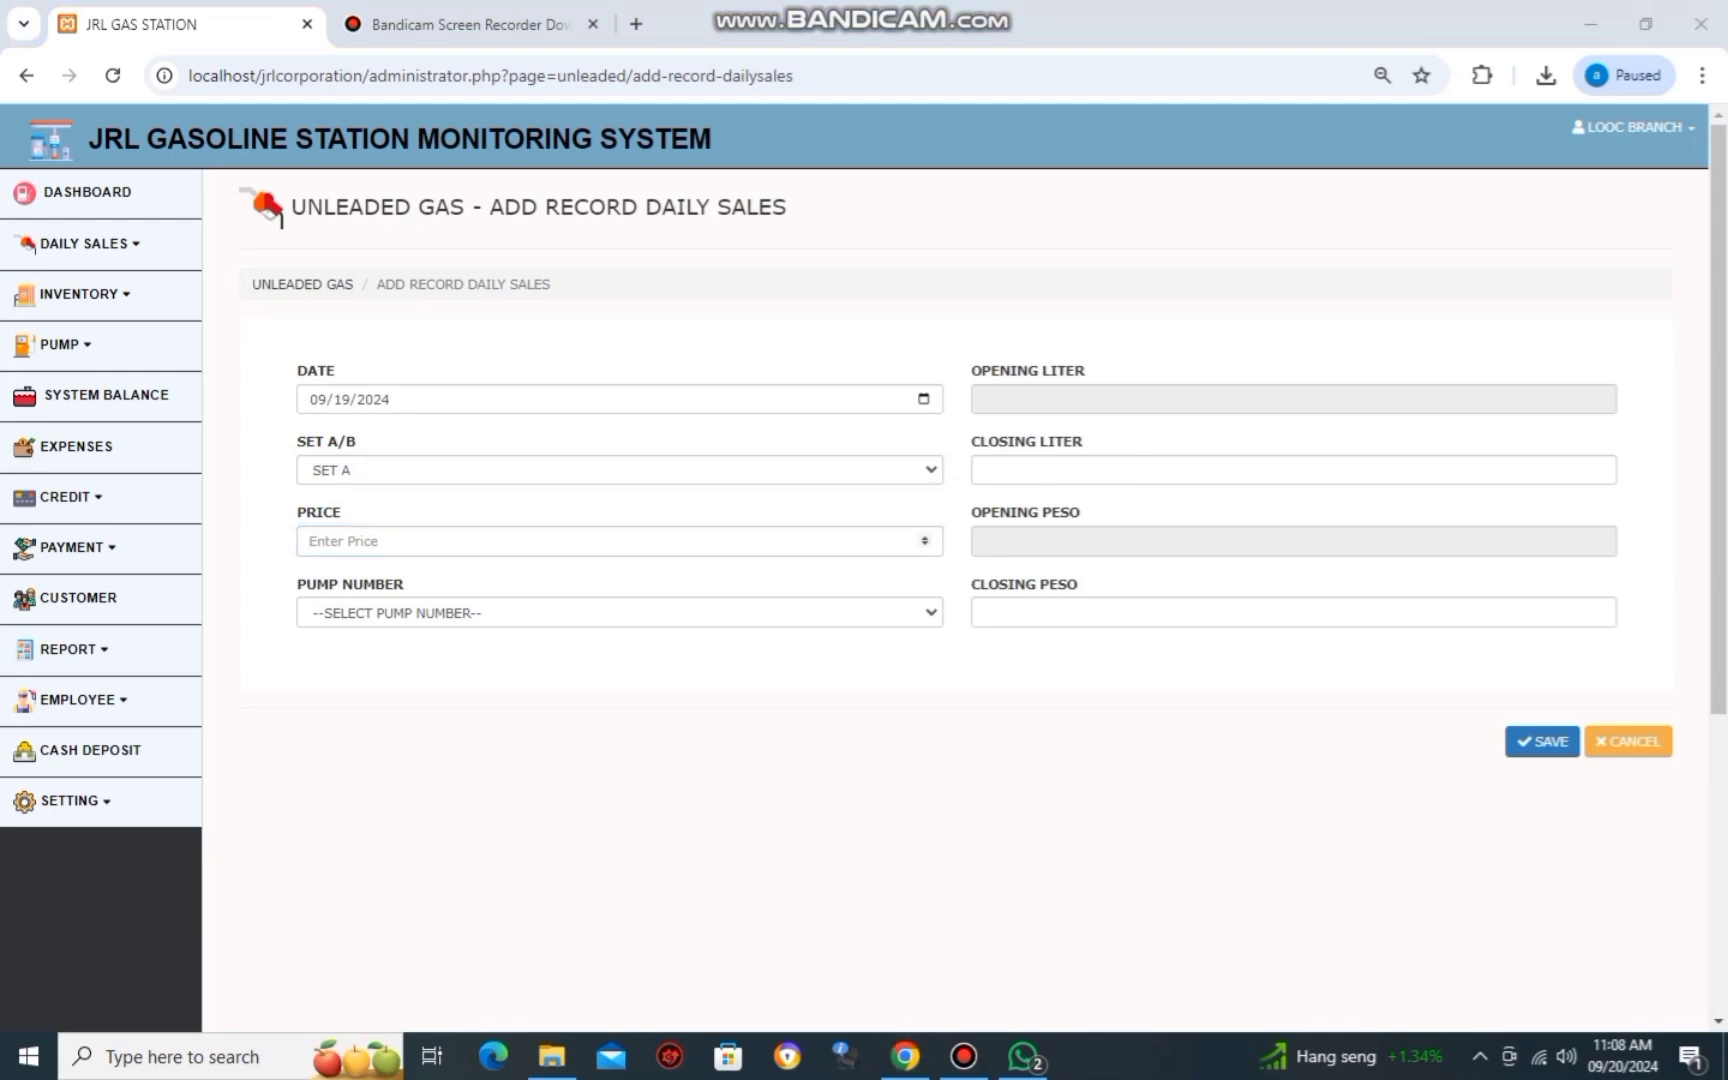
key("alt+Tab")
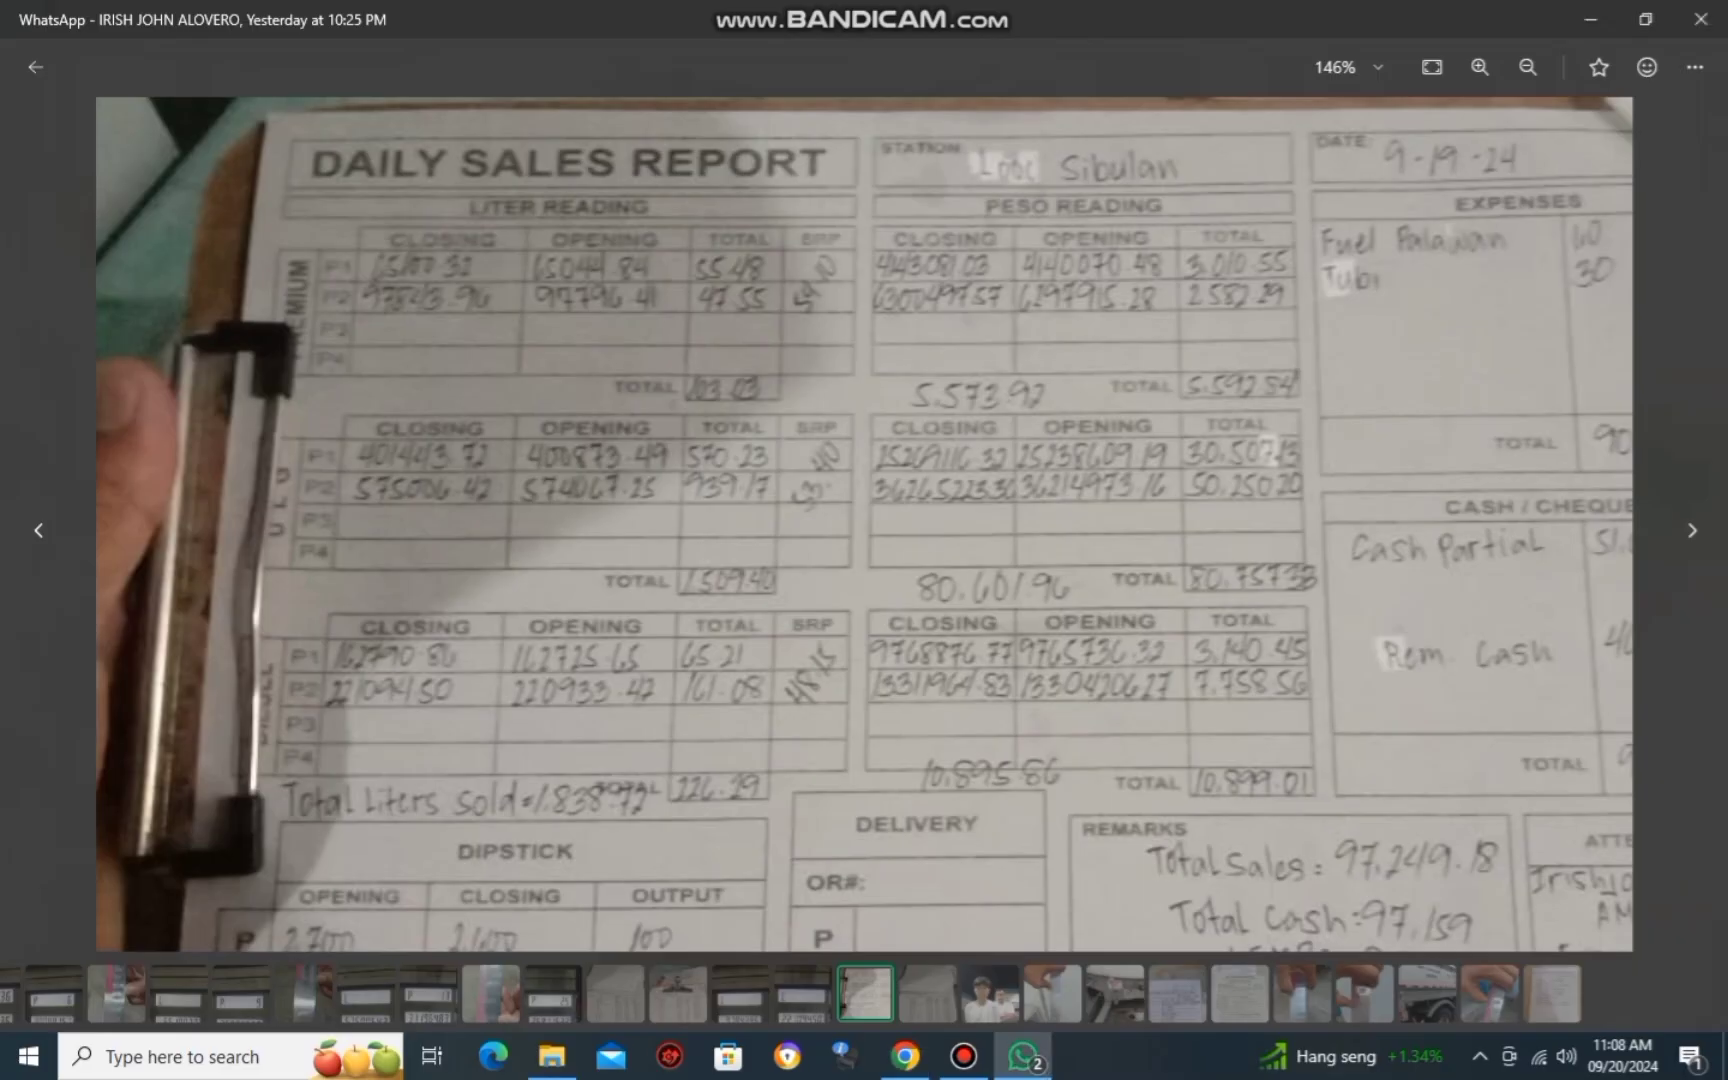
key("alt+Tab")
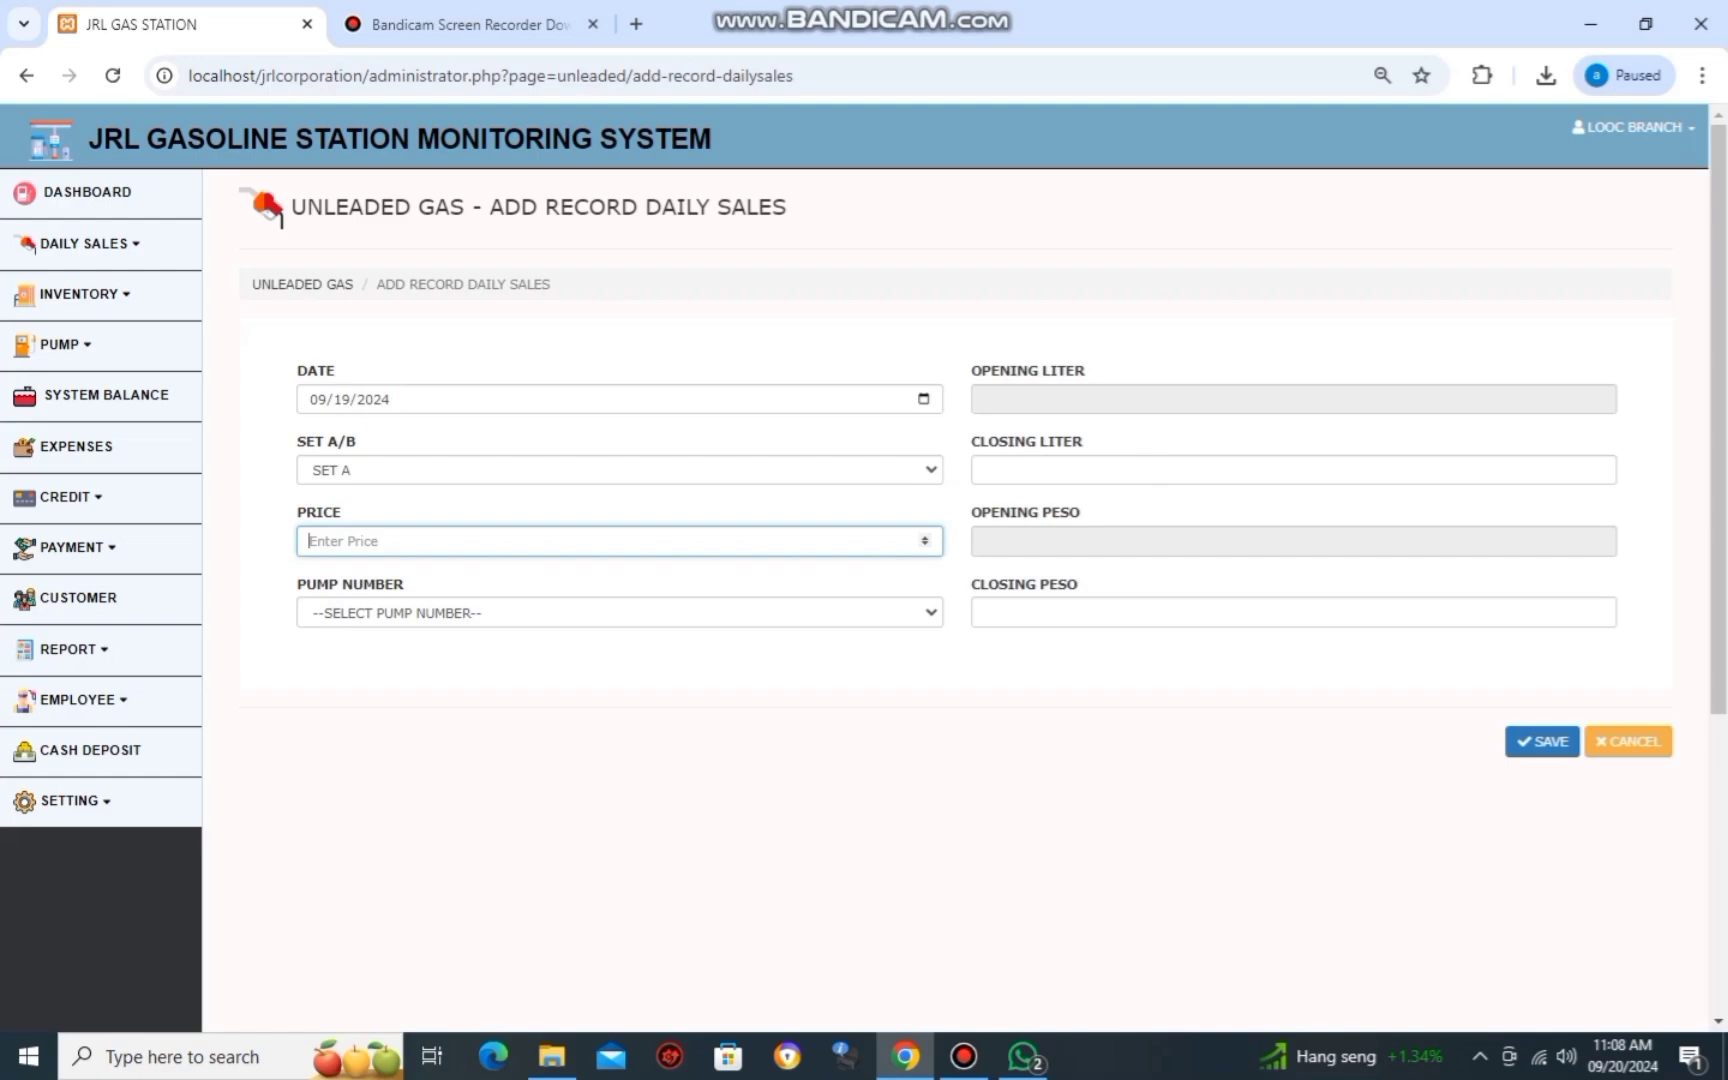
key("alt+Tab")
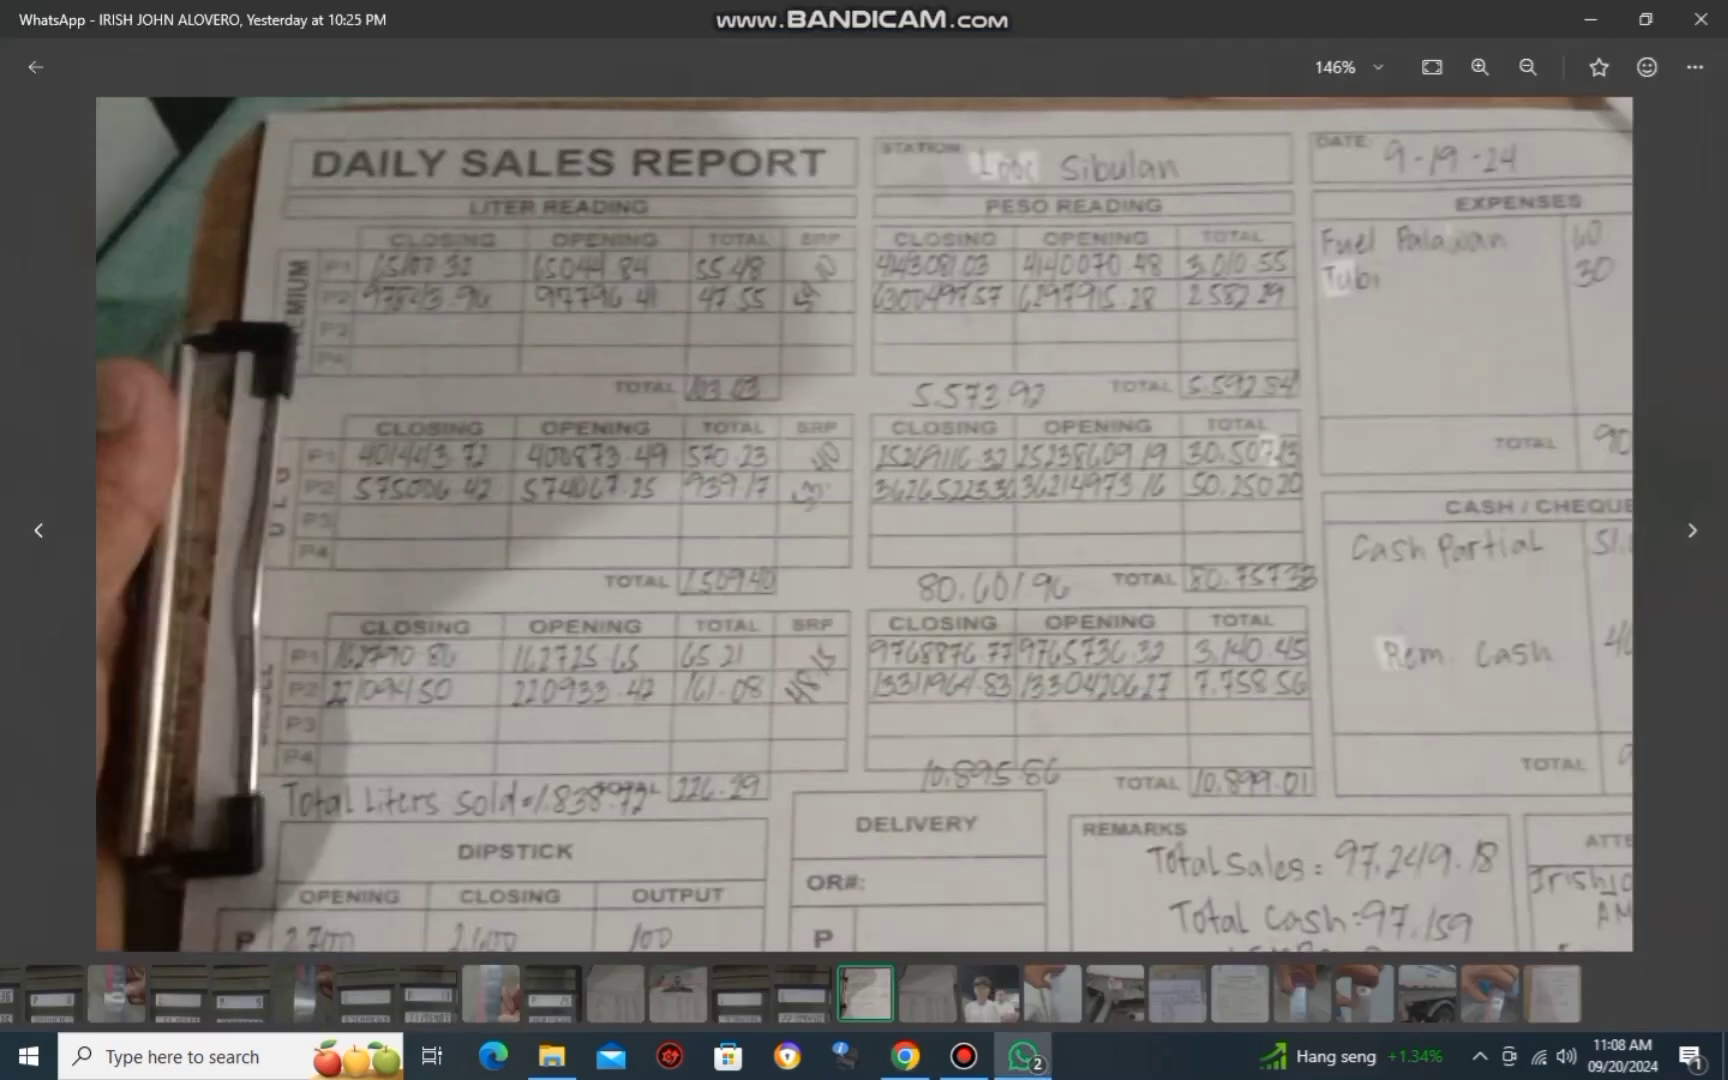
key("alt+Tab")
type("3")
key("alt+Tab")
key("alt+Tab")
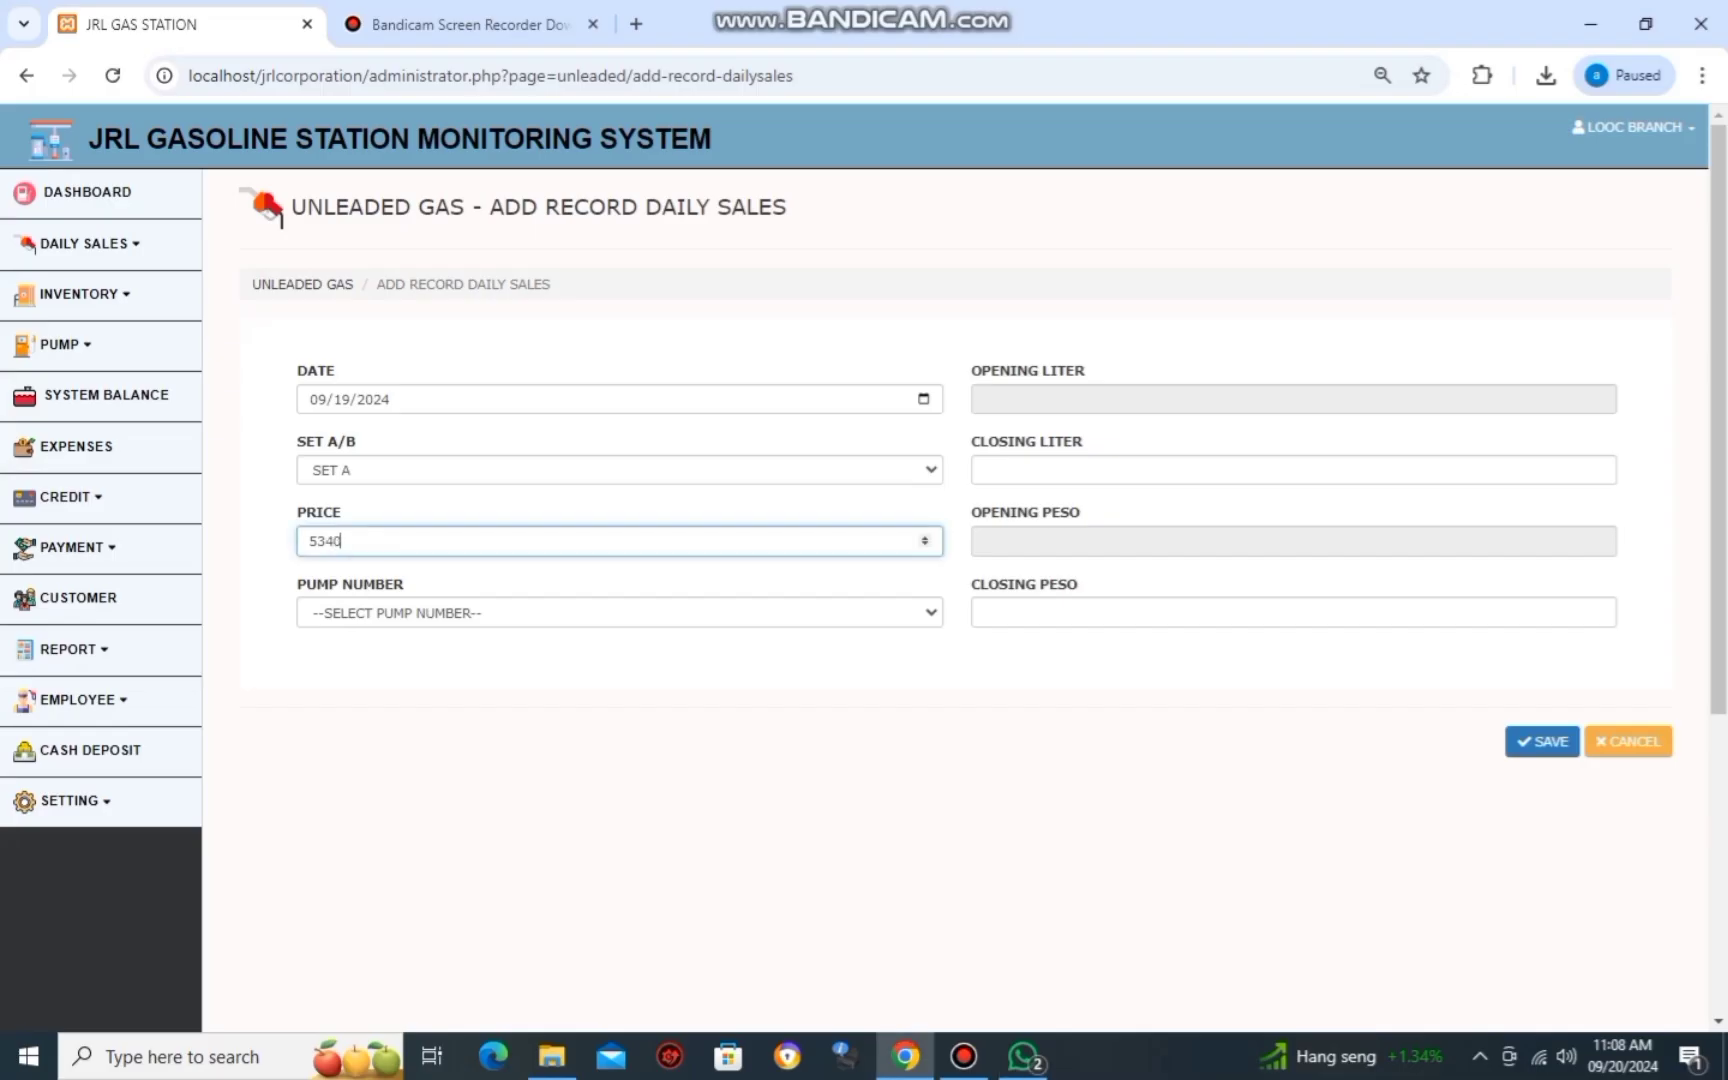
key("BackSpace")
key("BackSpace")
key("Tab")
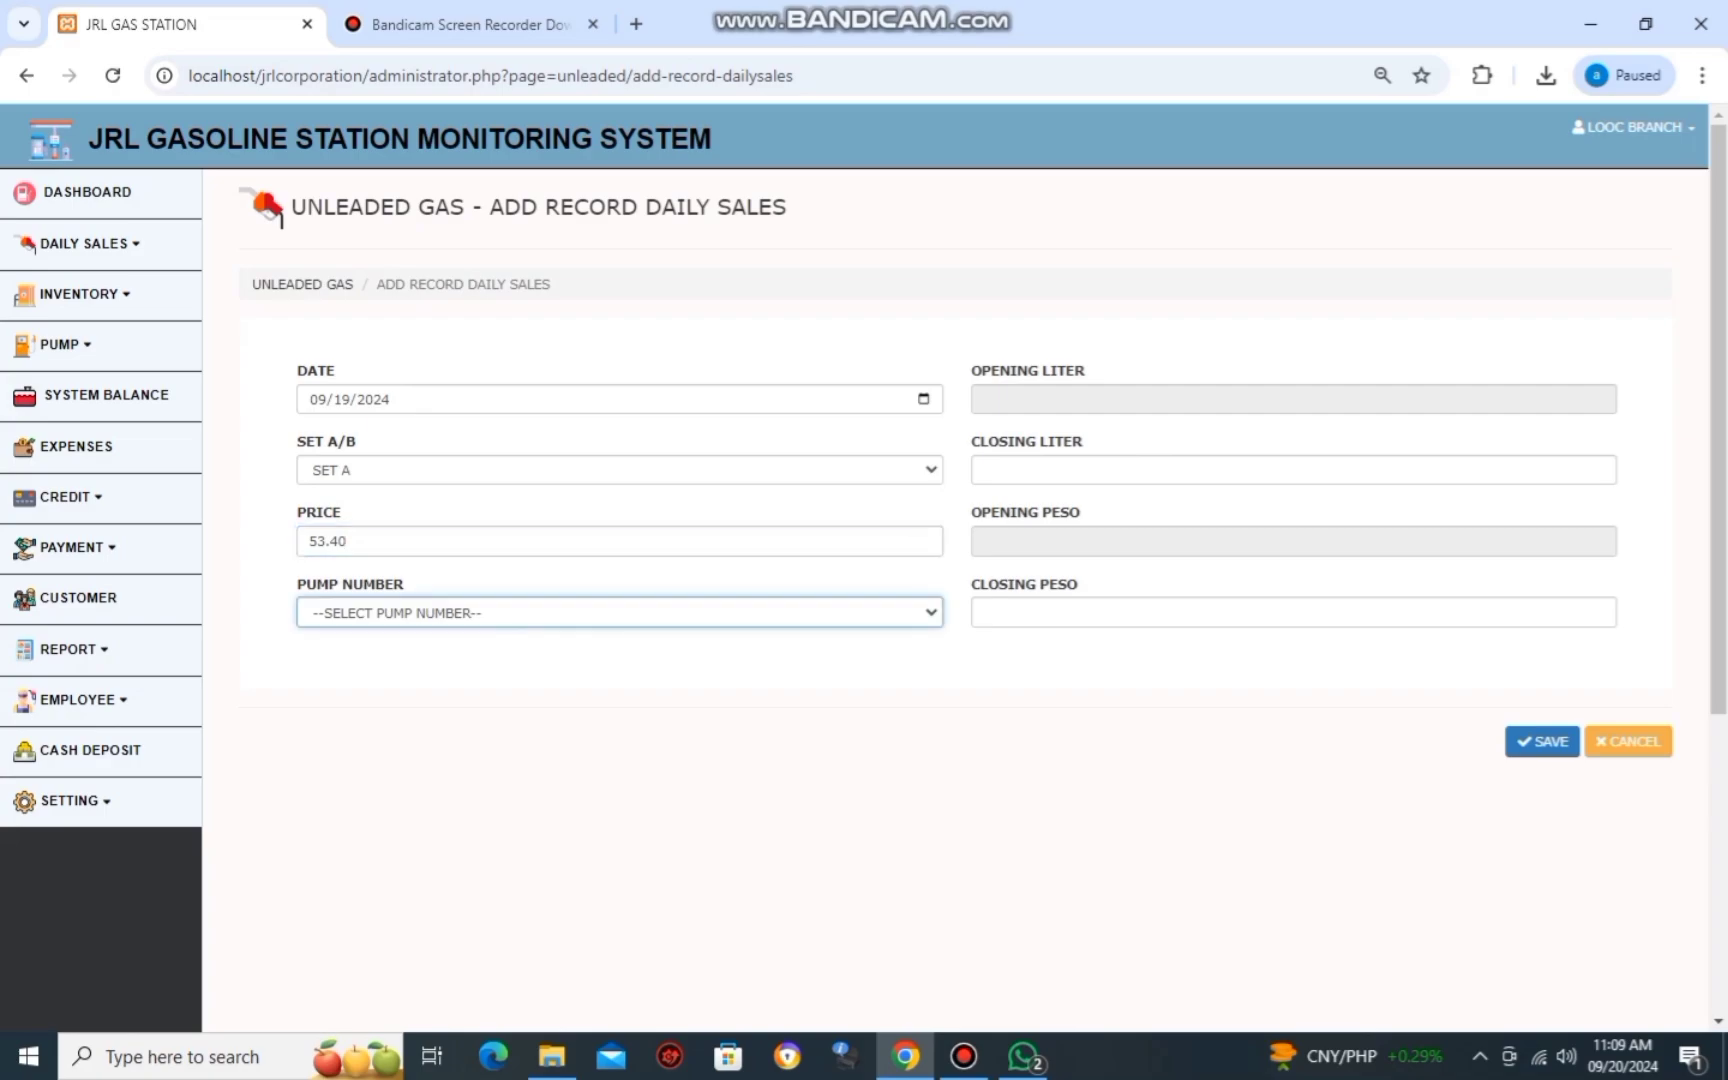
key("Down")
key("Tab")
key("Tab")
Enter the closing liter and closing peso readings copied from the report photo.
key("alt+Tab")
key("alt+Tab")
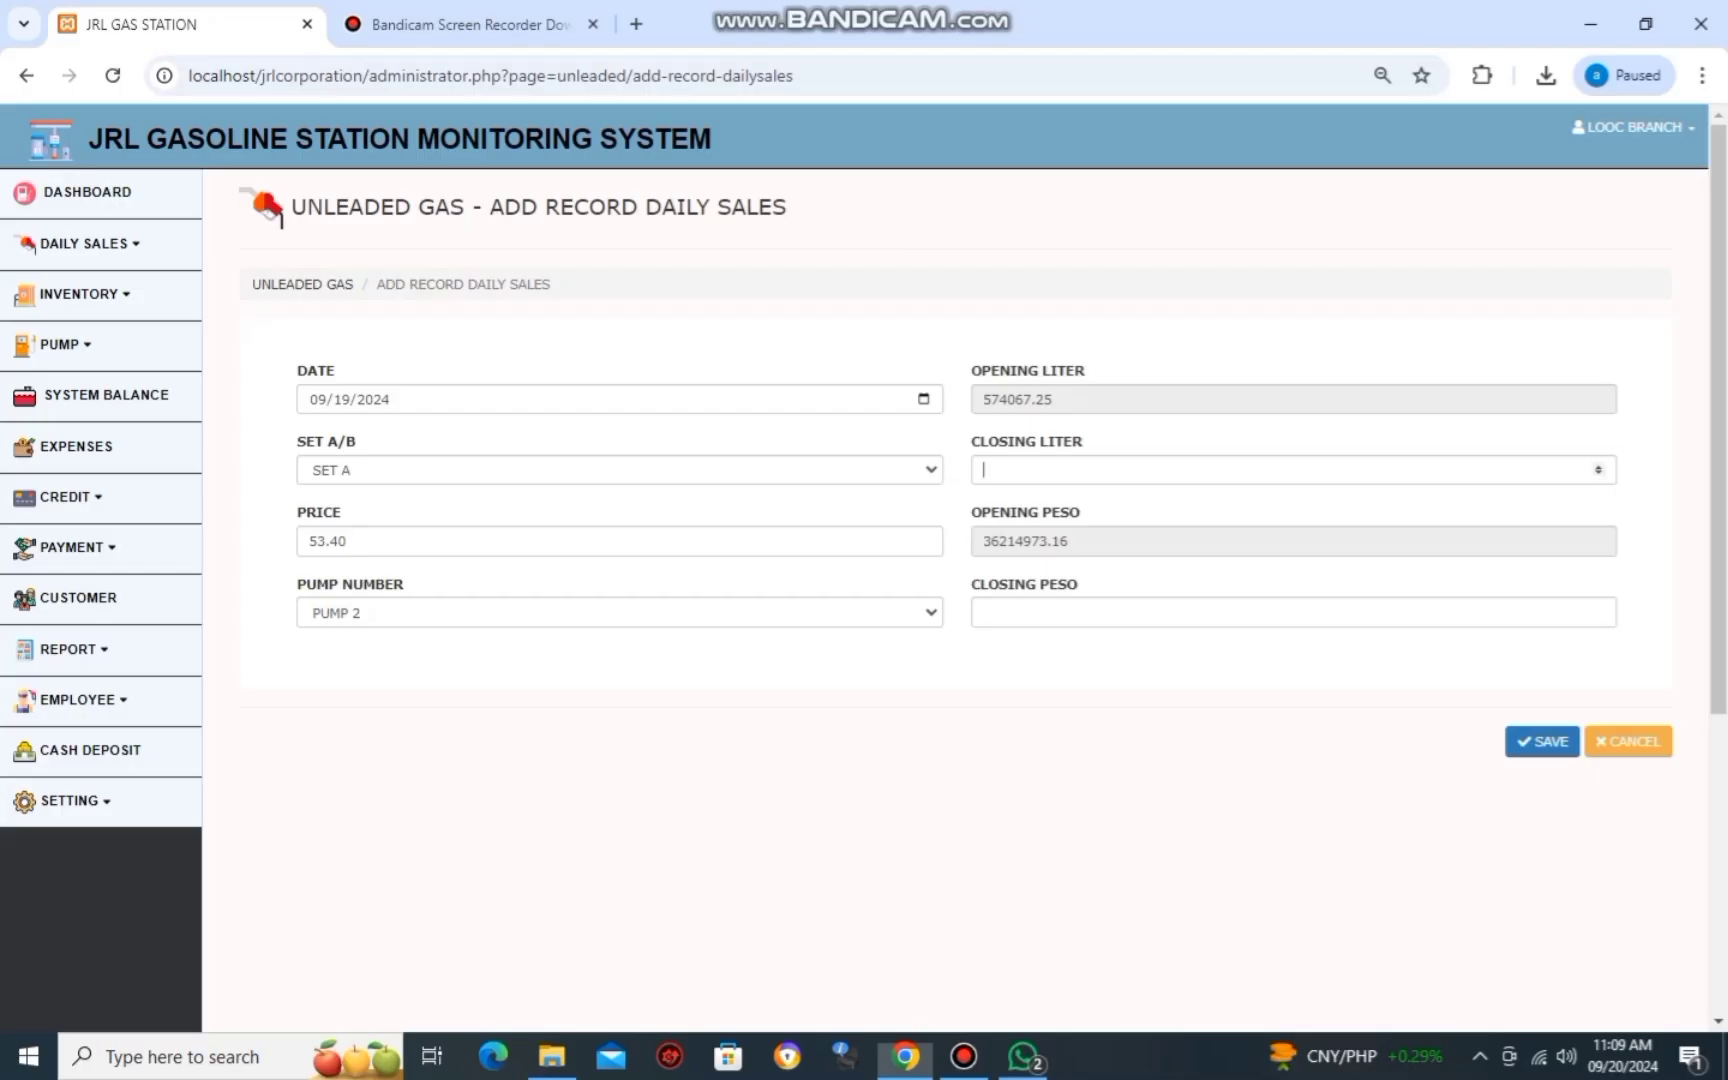
key("alt+Tab")
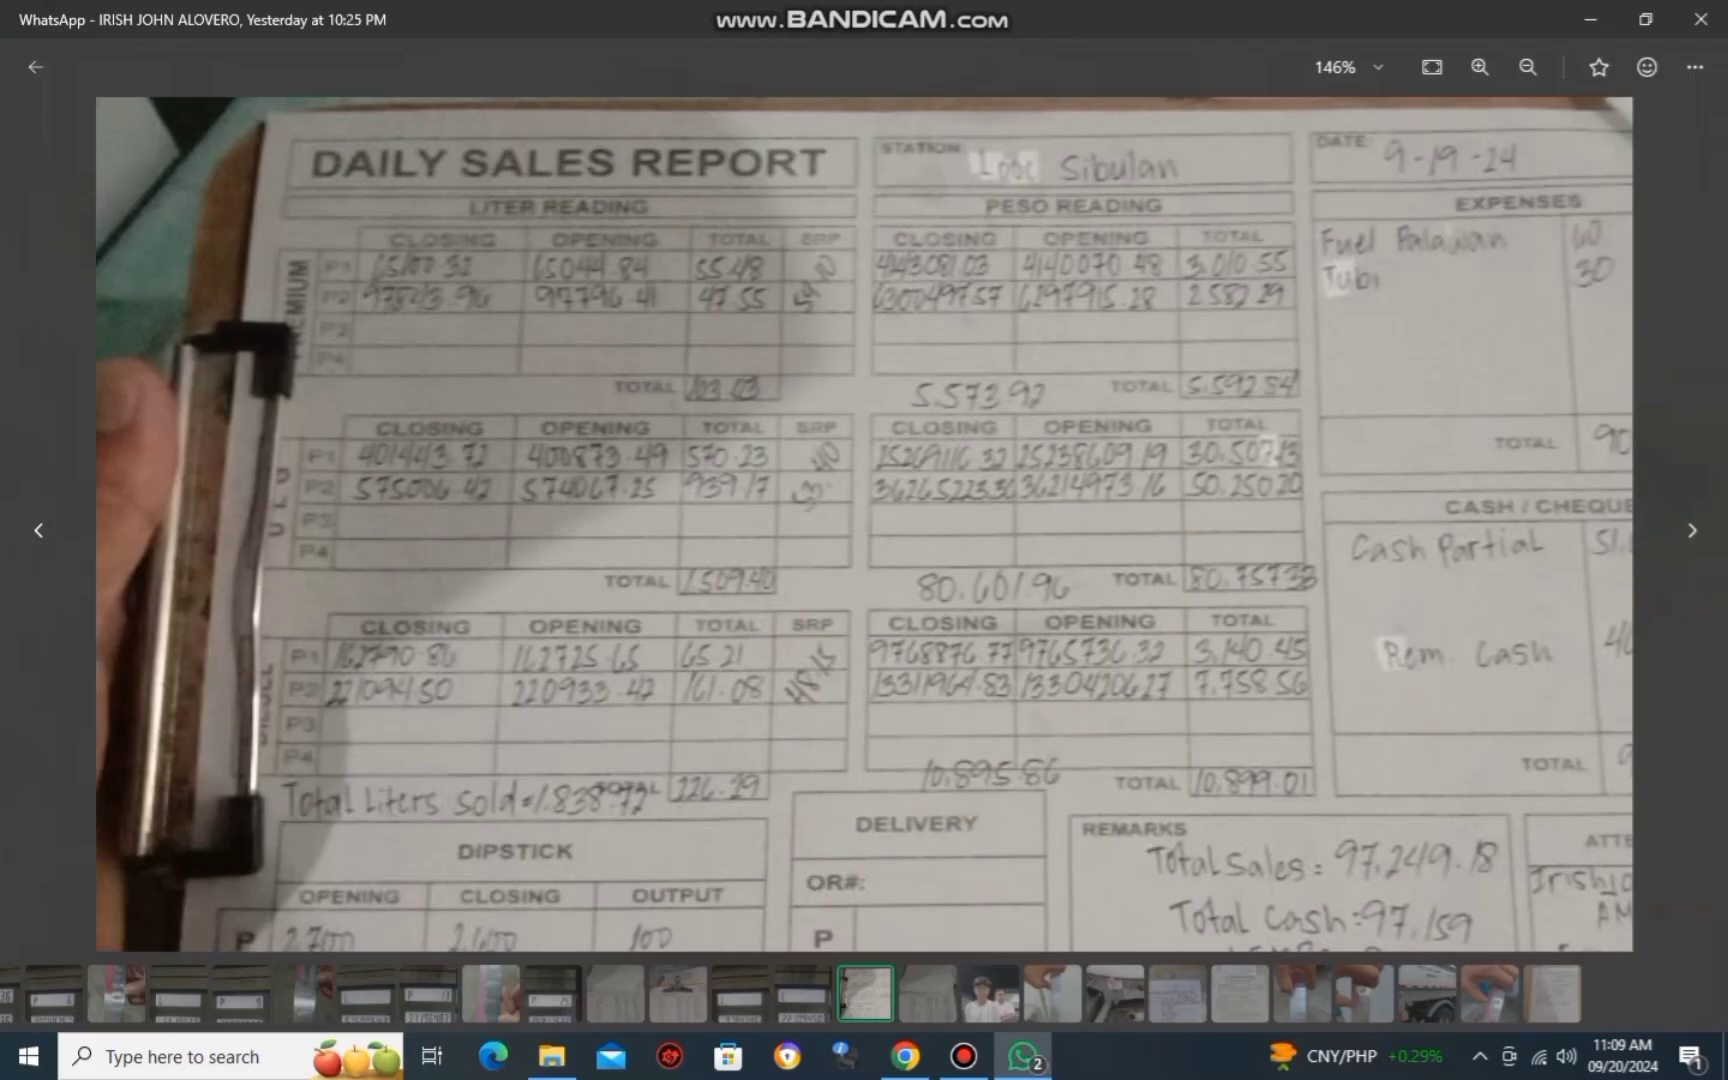
key("alt+Tab")
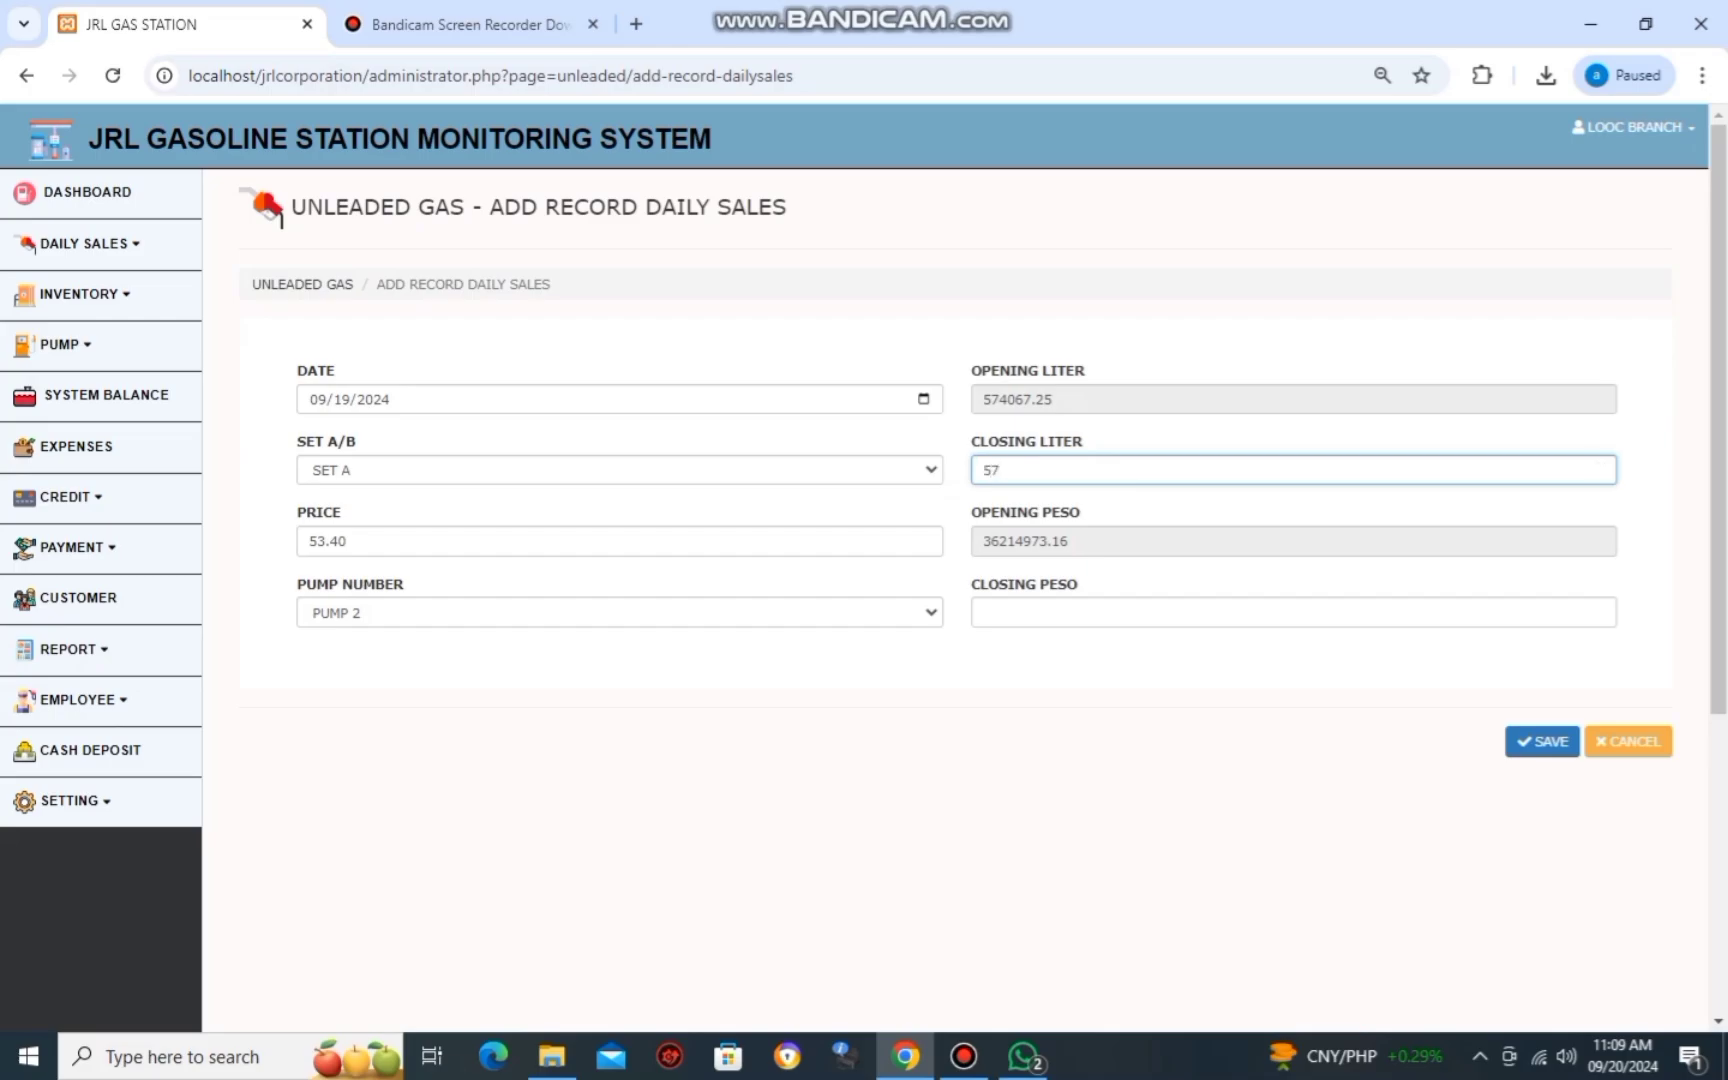
key("alt+Tab")
key("alt+Tab")
key("alt+Tab")
key("alt+Tab")
type(".")
type("2")
key("alt+Tab")
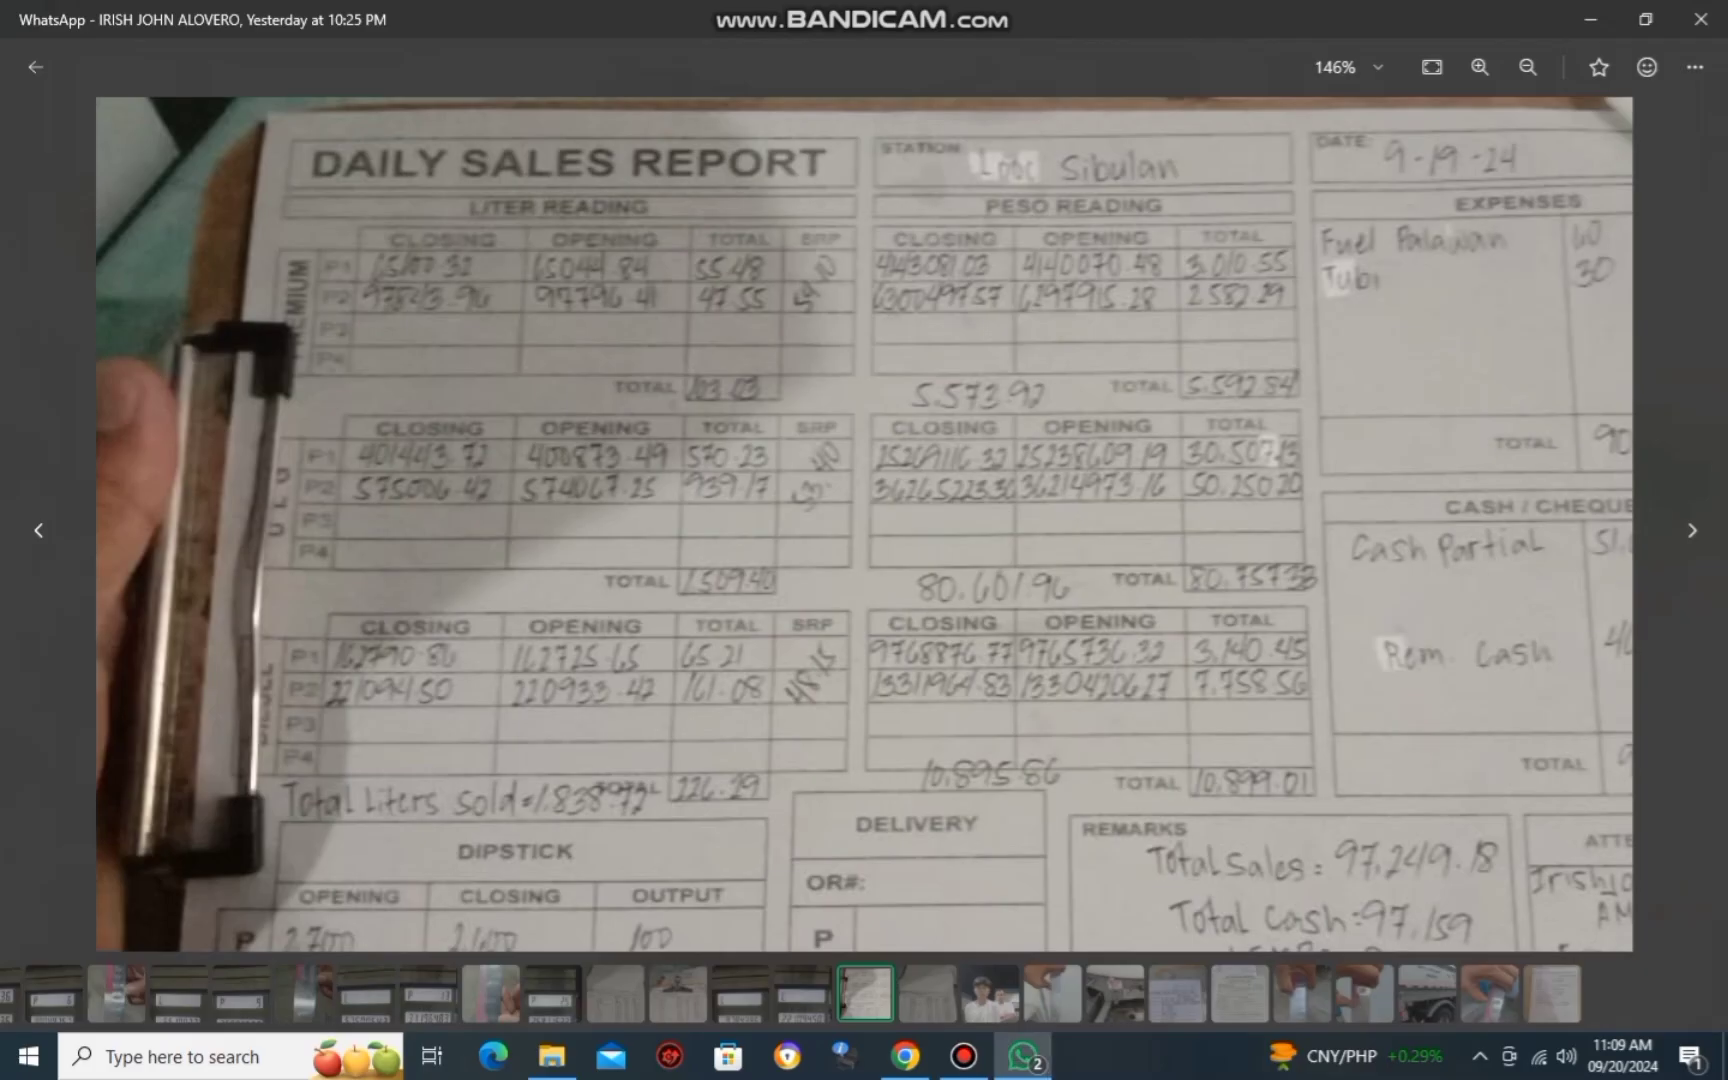
key("alt+Tab")
key("Tab")
key("Tab")
key("alt+Tab")
key("alt+Tab")
type("3")
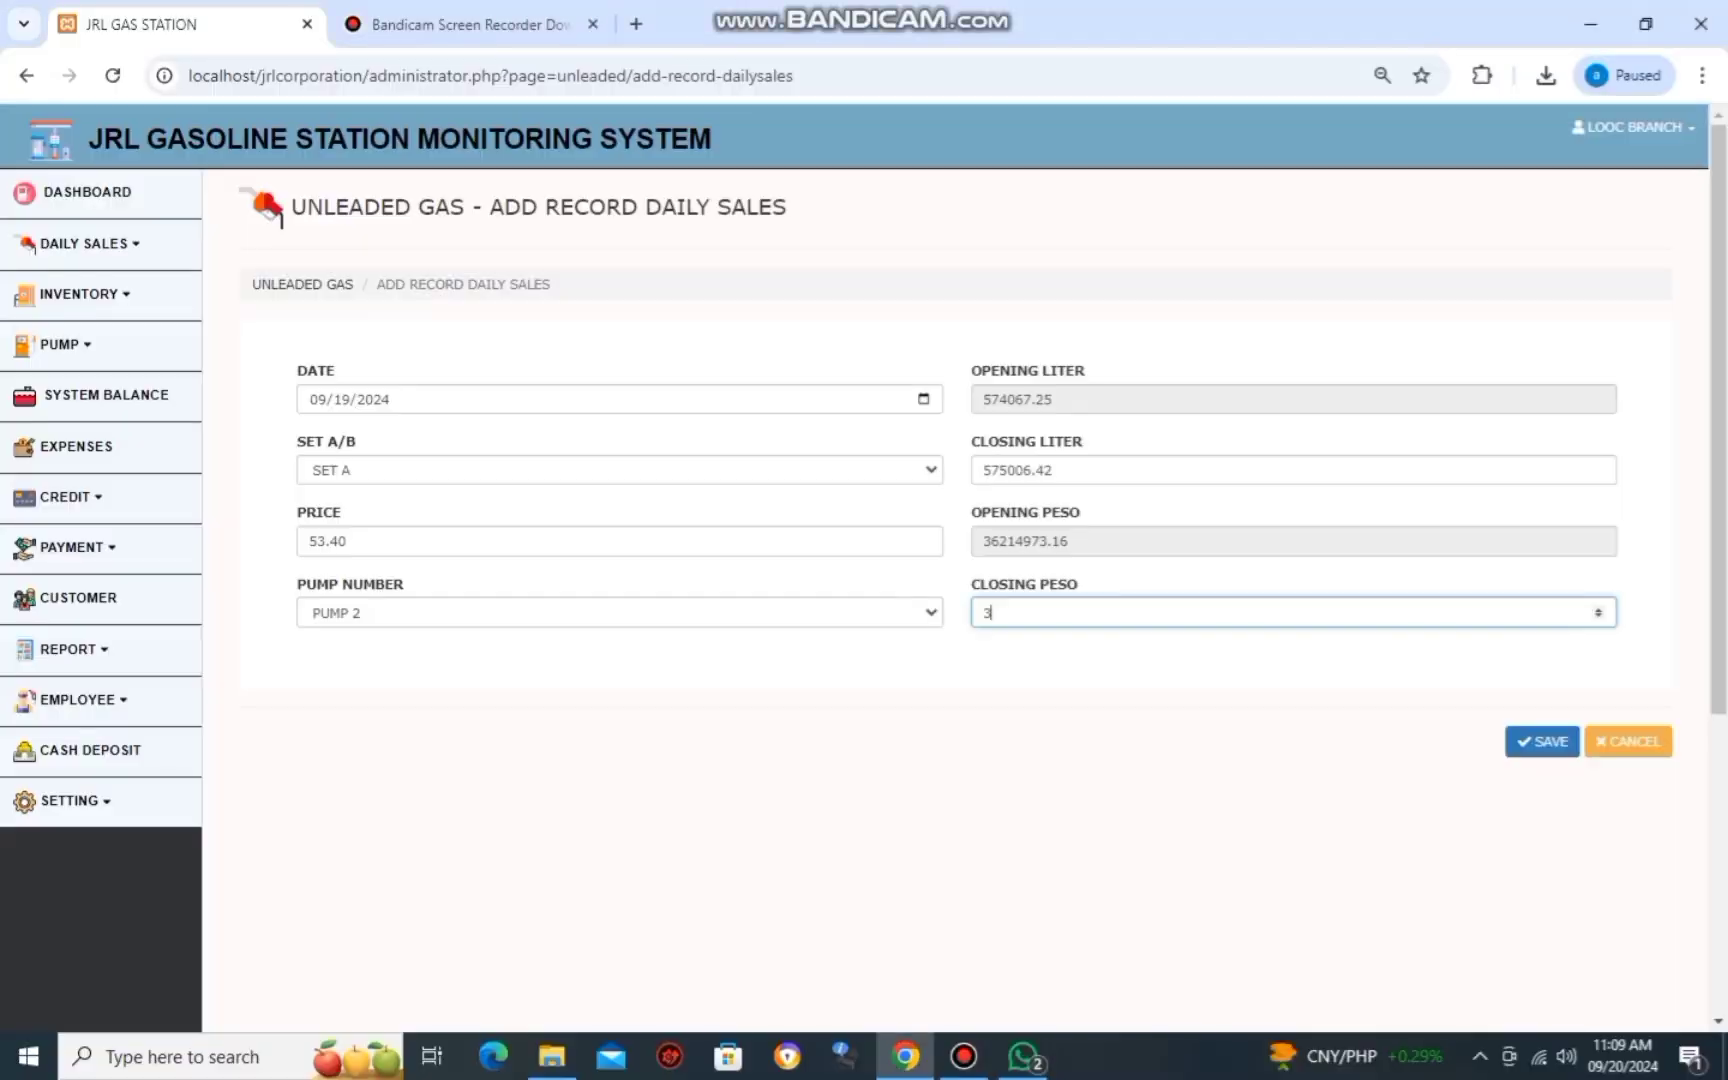
type("62")
key("alt+Tab")
key("alt+Tab")
type("6")
key("alt+Tab")
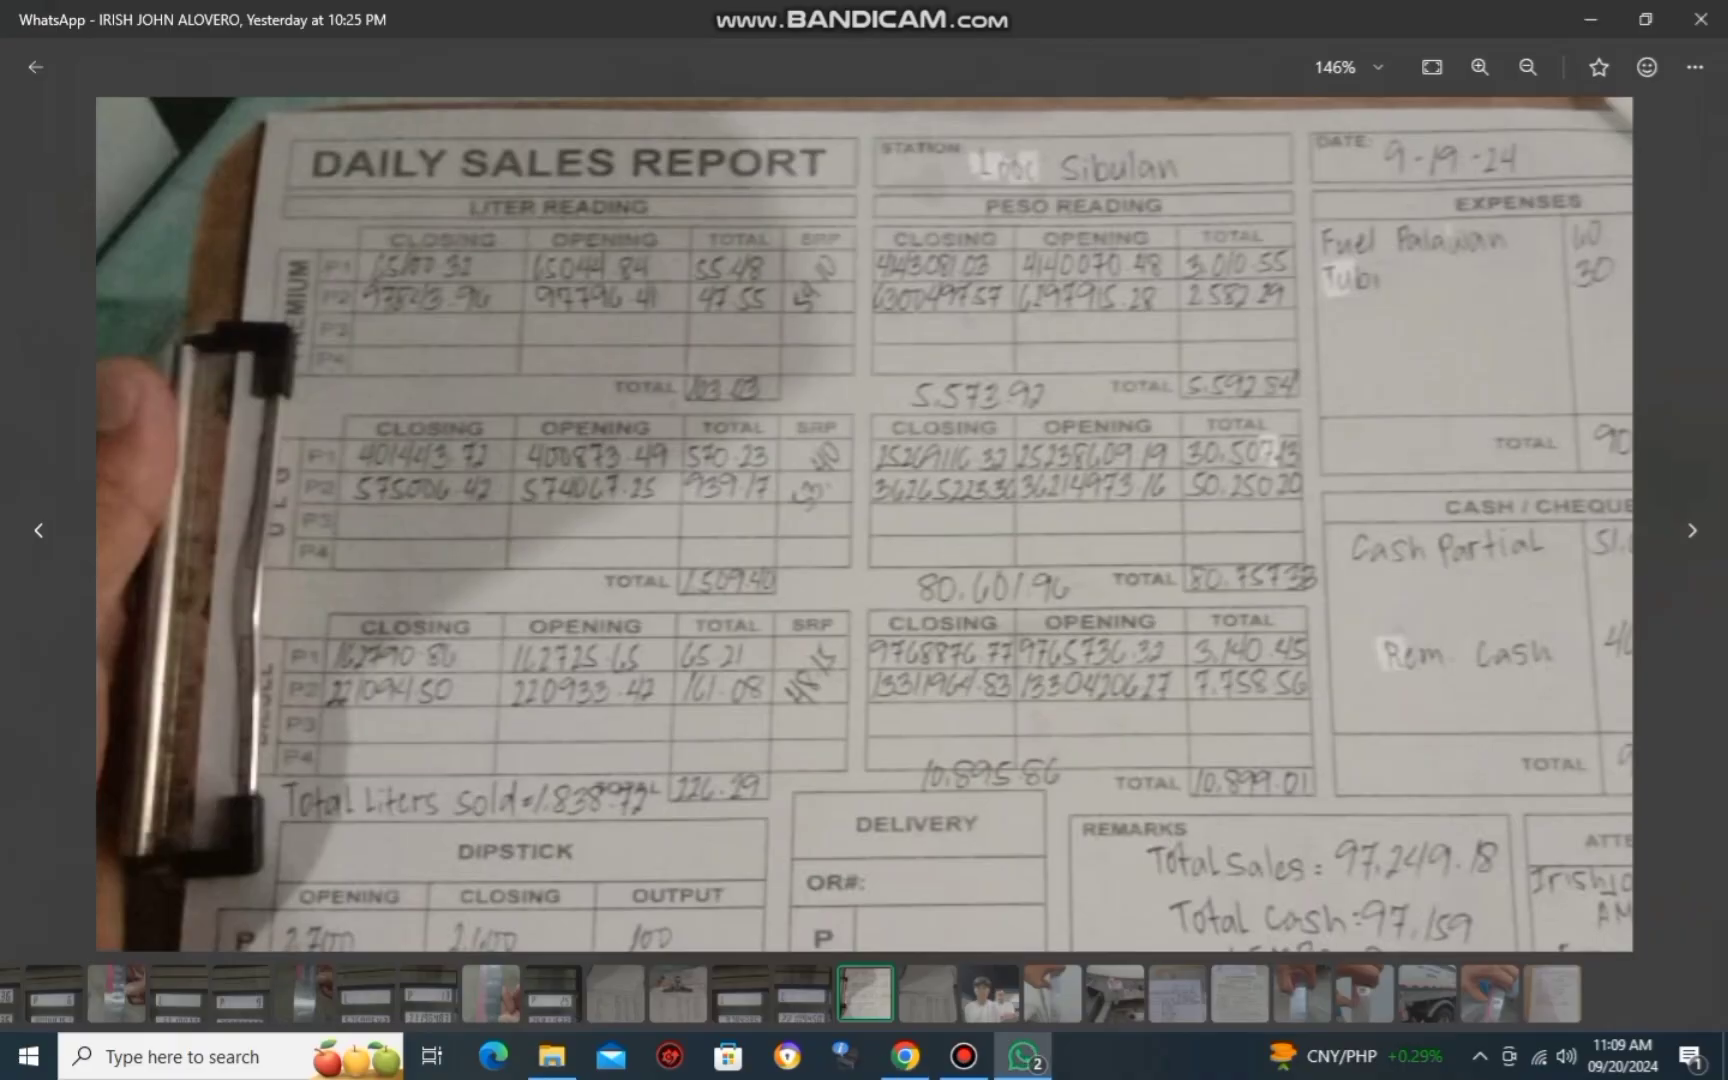
key("alt+Tab")
type("522")
key("alt+Tab")
key("alt+Tab")
type("3")
key("alt+Tab")
key("alt+Tab")
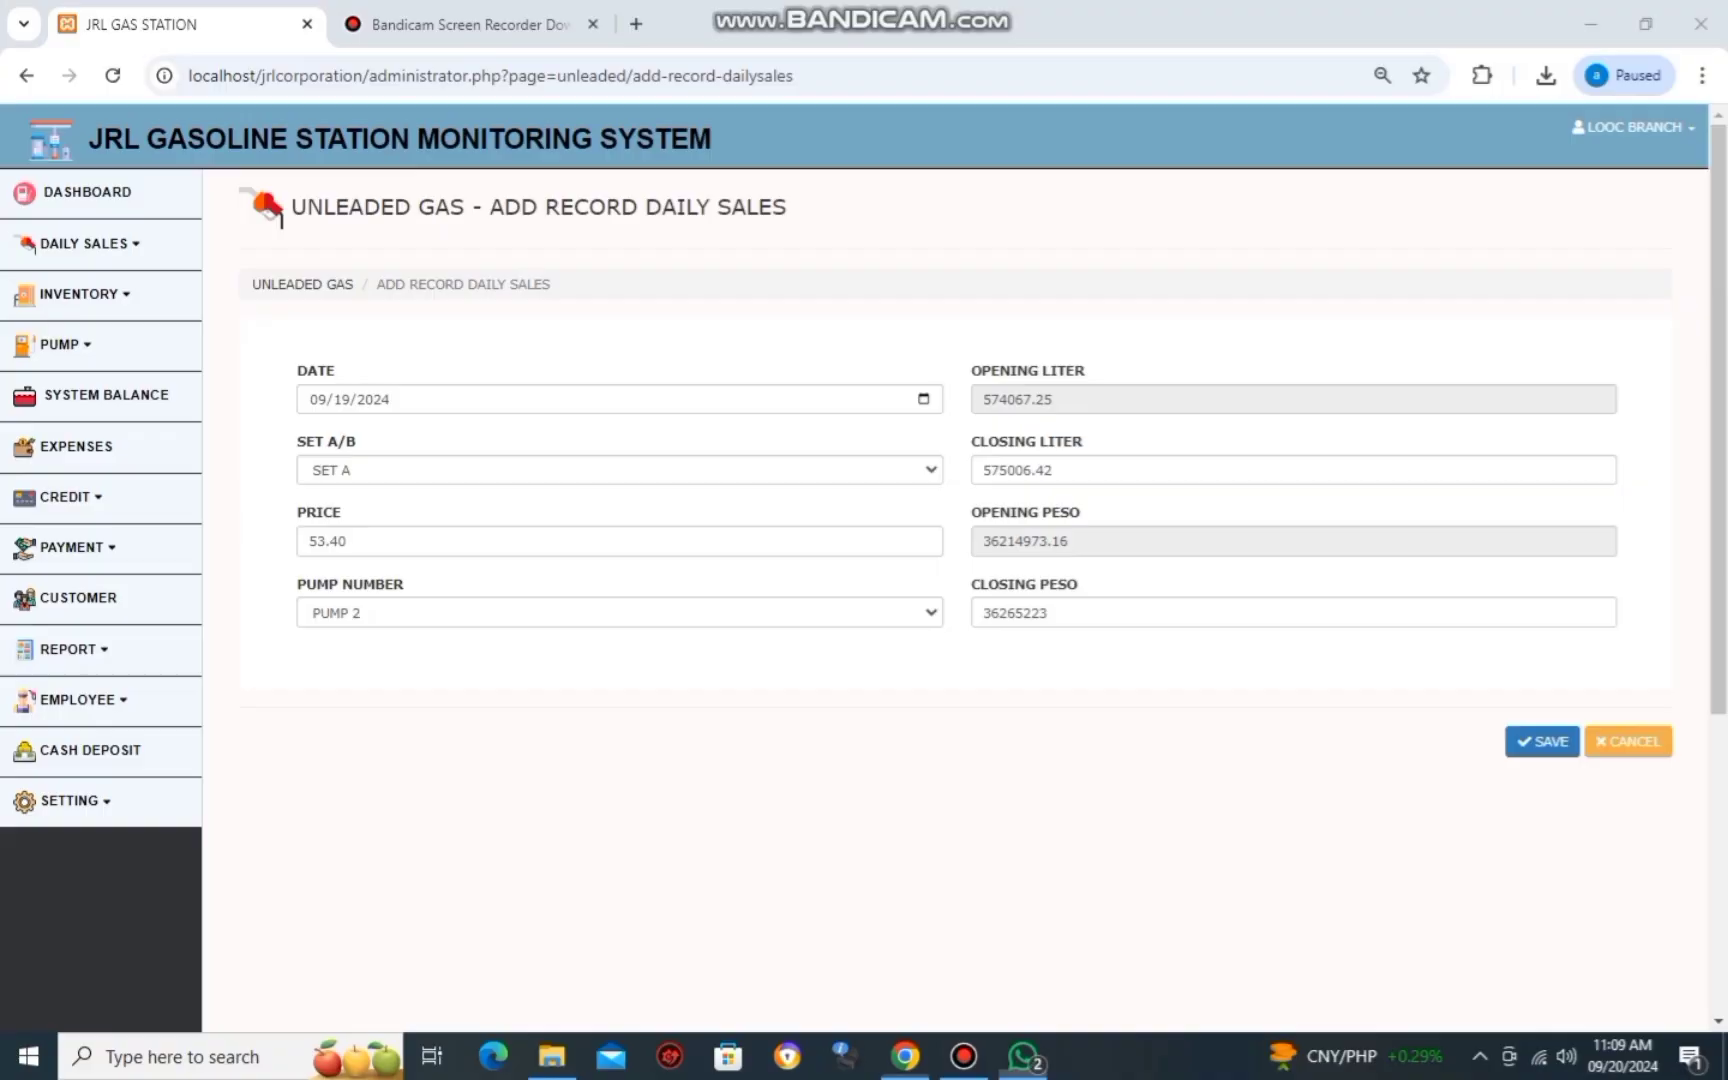
key("Tab")
key("shift+Tab")
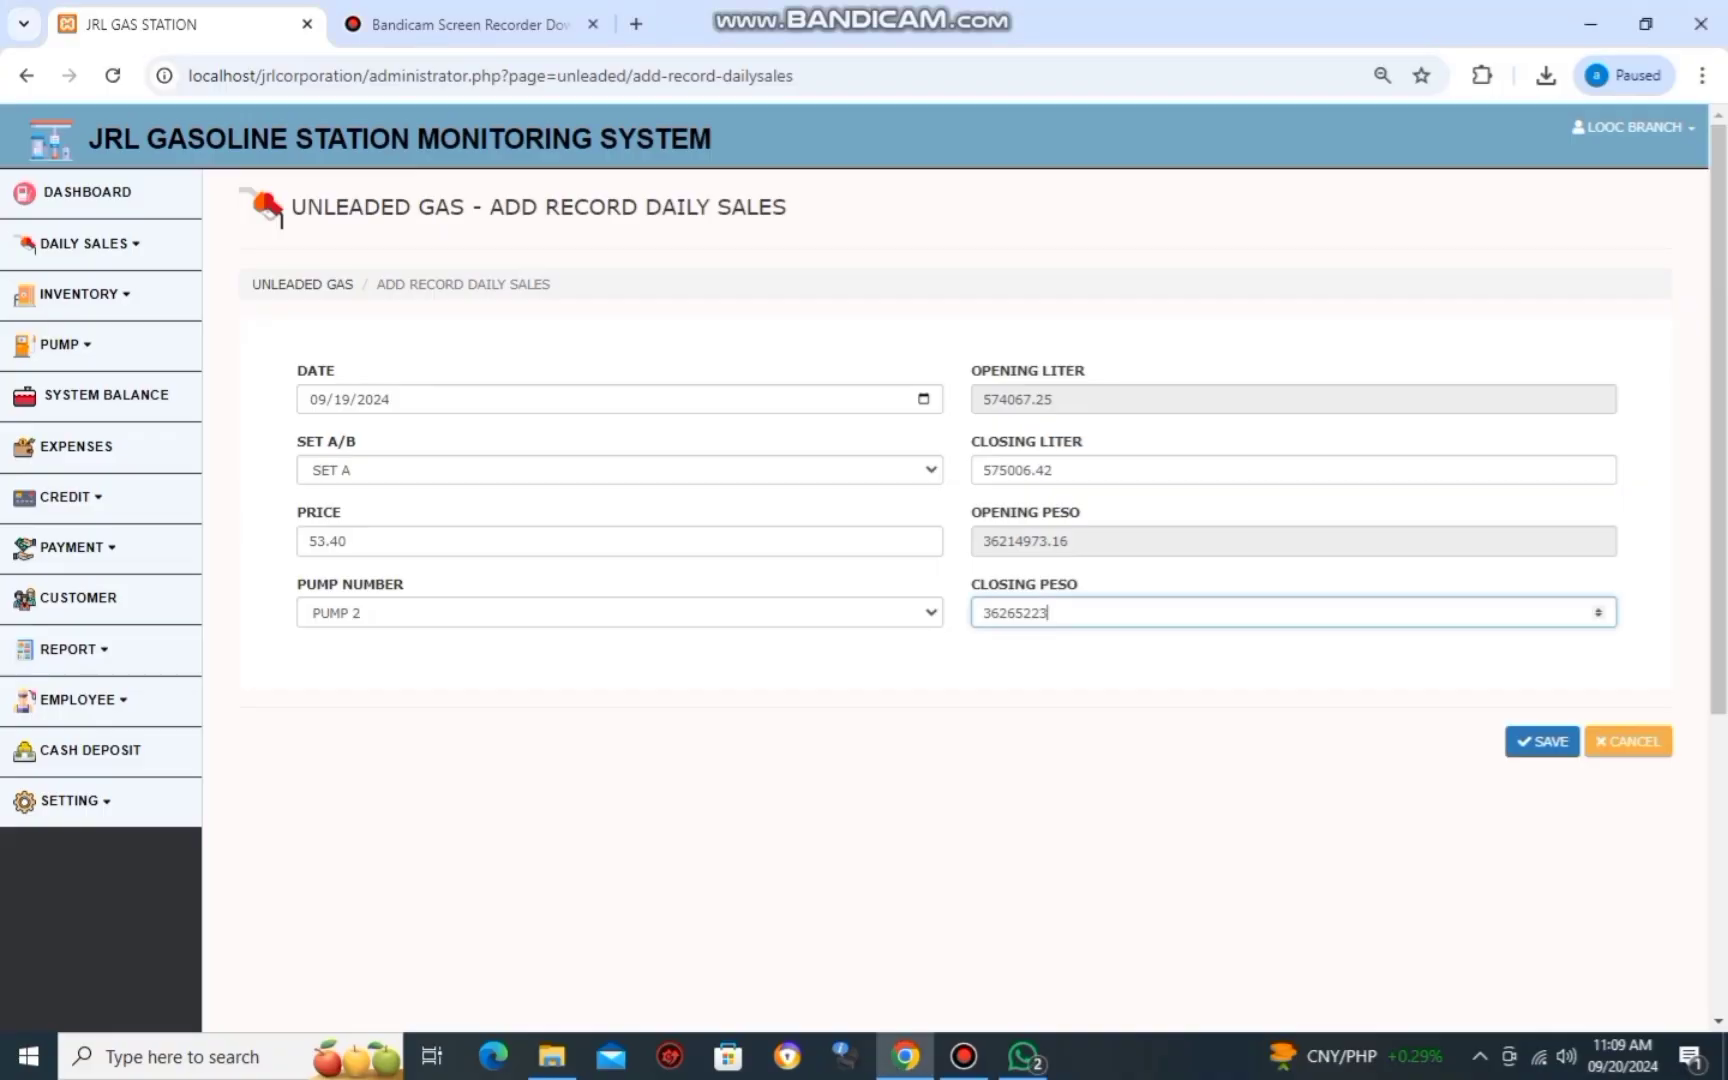
key("alt+Tab")
key("alt+Tab")
type(".")
key("alt+Tab")
key("alt+Tab")
type("3")
key("alt+Tab")
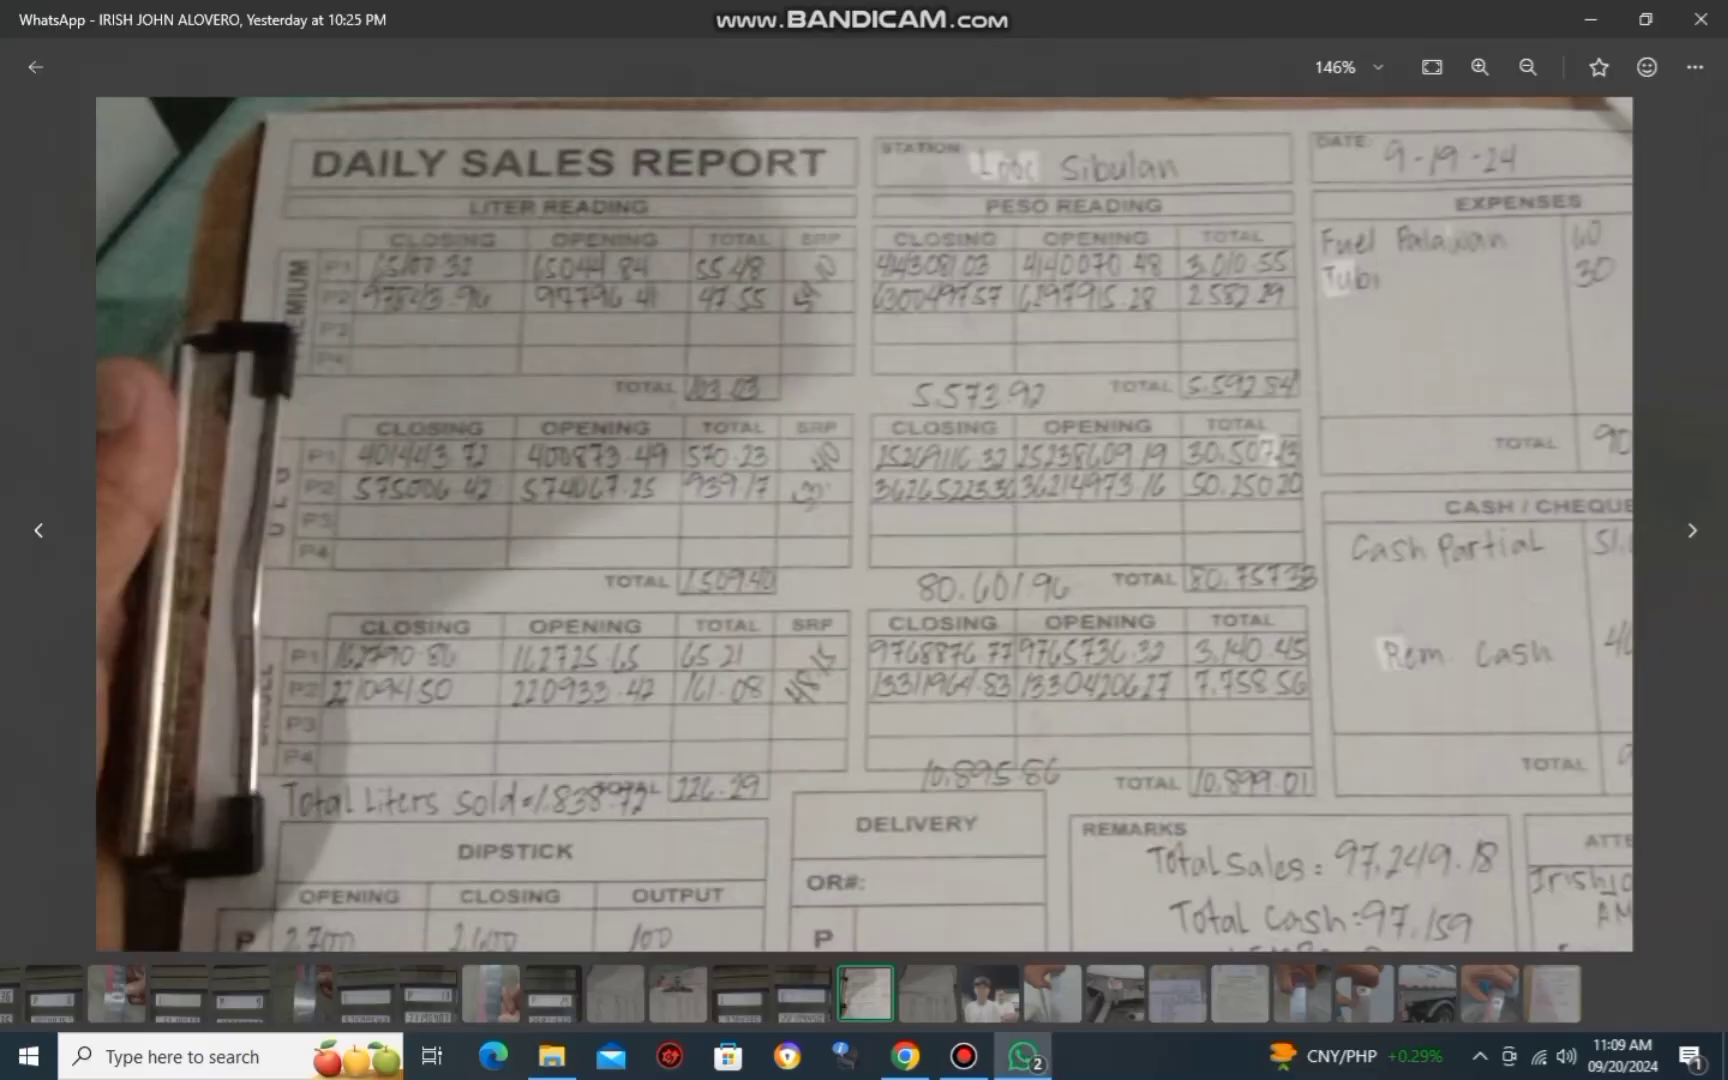
key("alt+Tab")
type("0")
key("alt+Tab")
key("alt+Tab")
key("alt+Tab")
key("alt+Tab")
key("alt+Tab")
key("alt+Tab")
Save the Pump 2 unleaded record (939.17 liters sold) and dismiss the confirmation.
key("Tab")
key("Return")
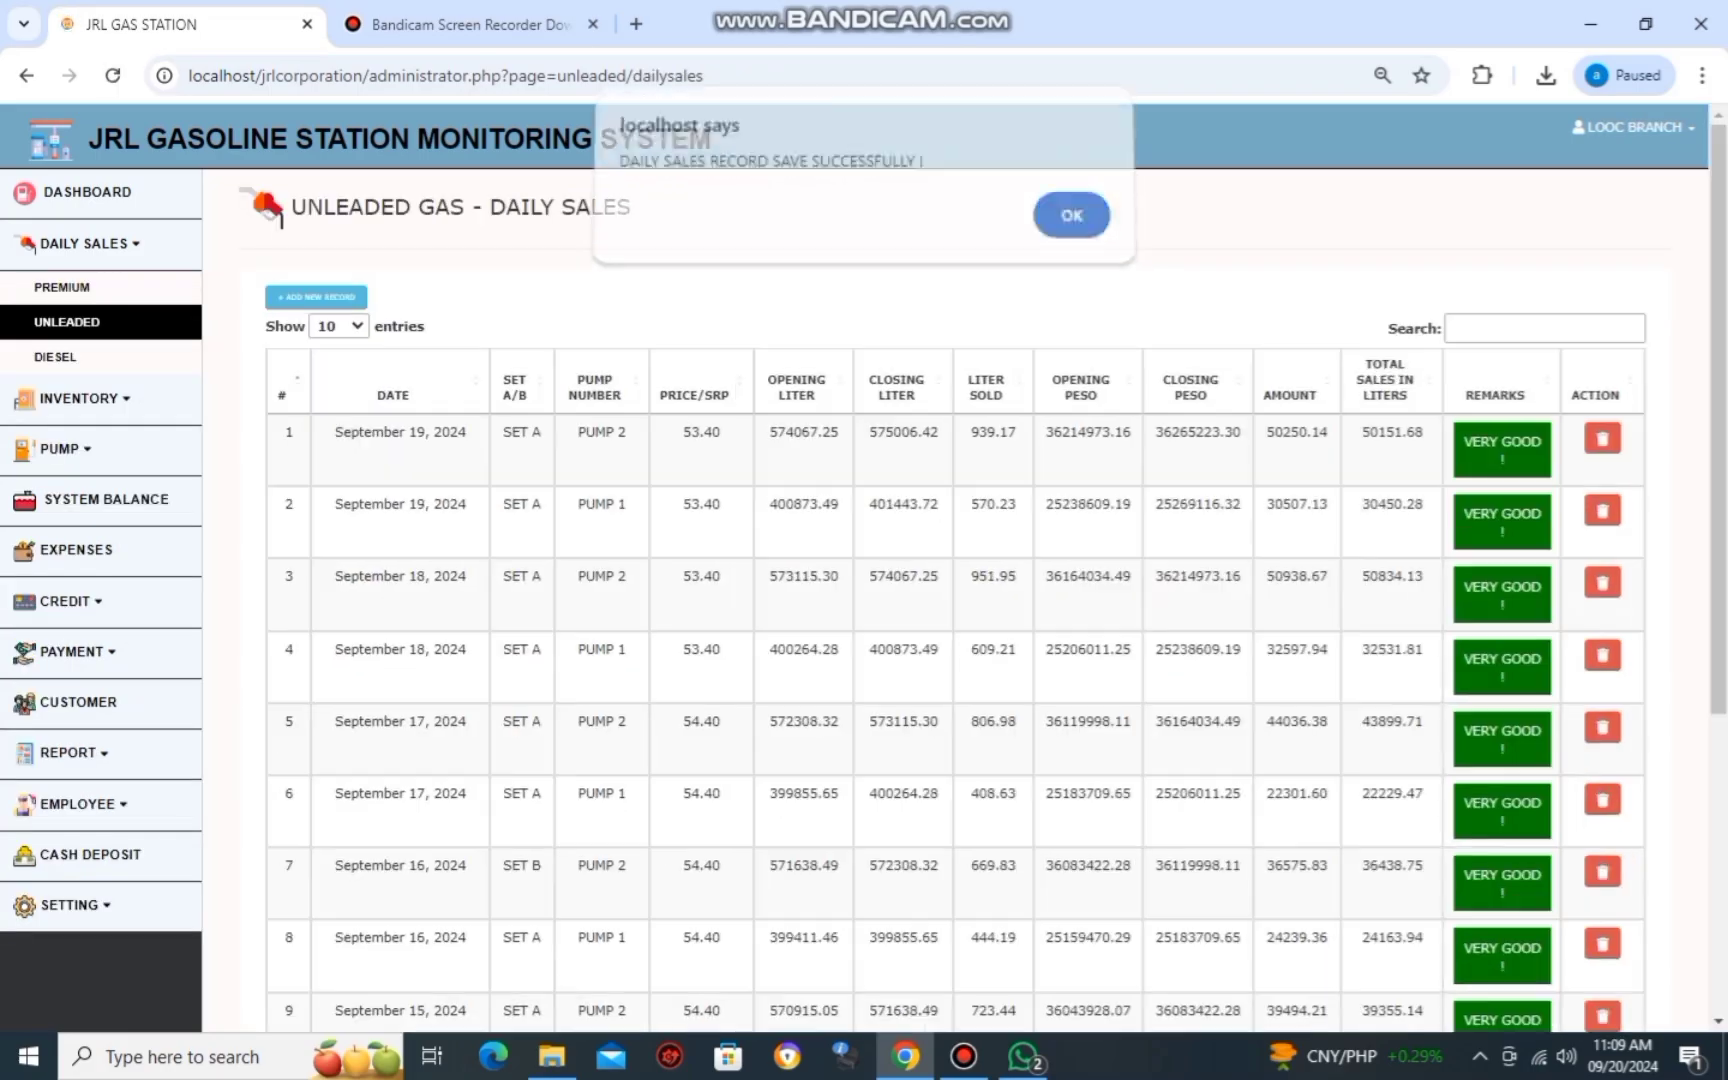
key("Return")
Go to the Diesel daily sales list and begin a new diesel record.
key("alt+Tab")
scroll(864, 523, "up", 3)
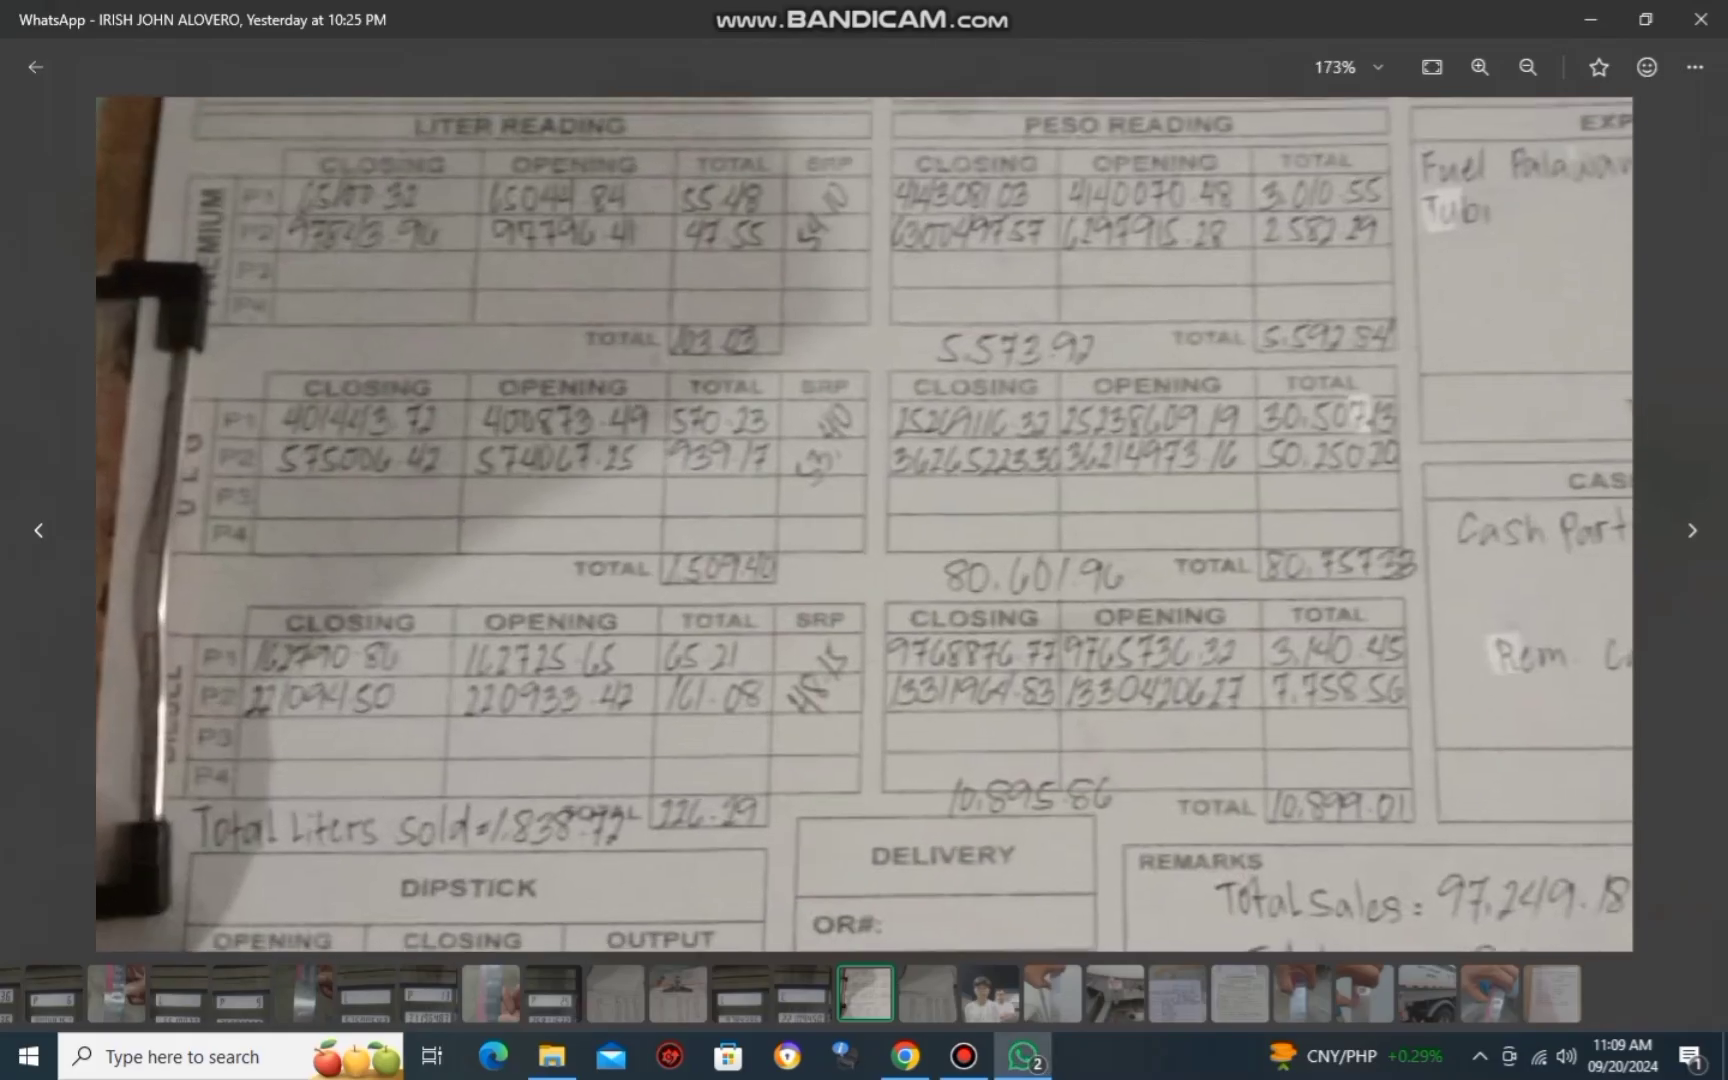
key("alt+Tab")
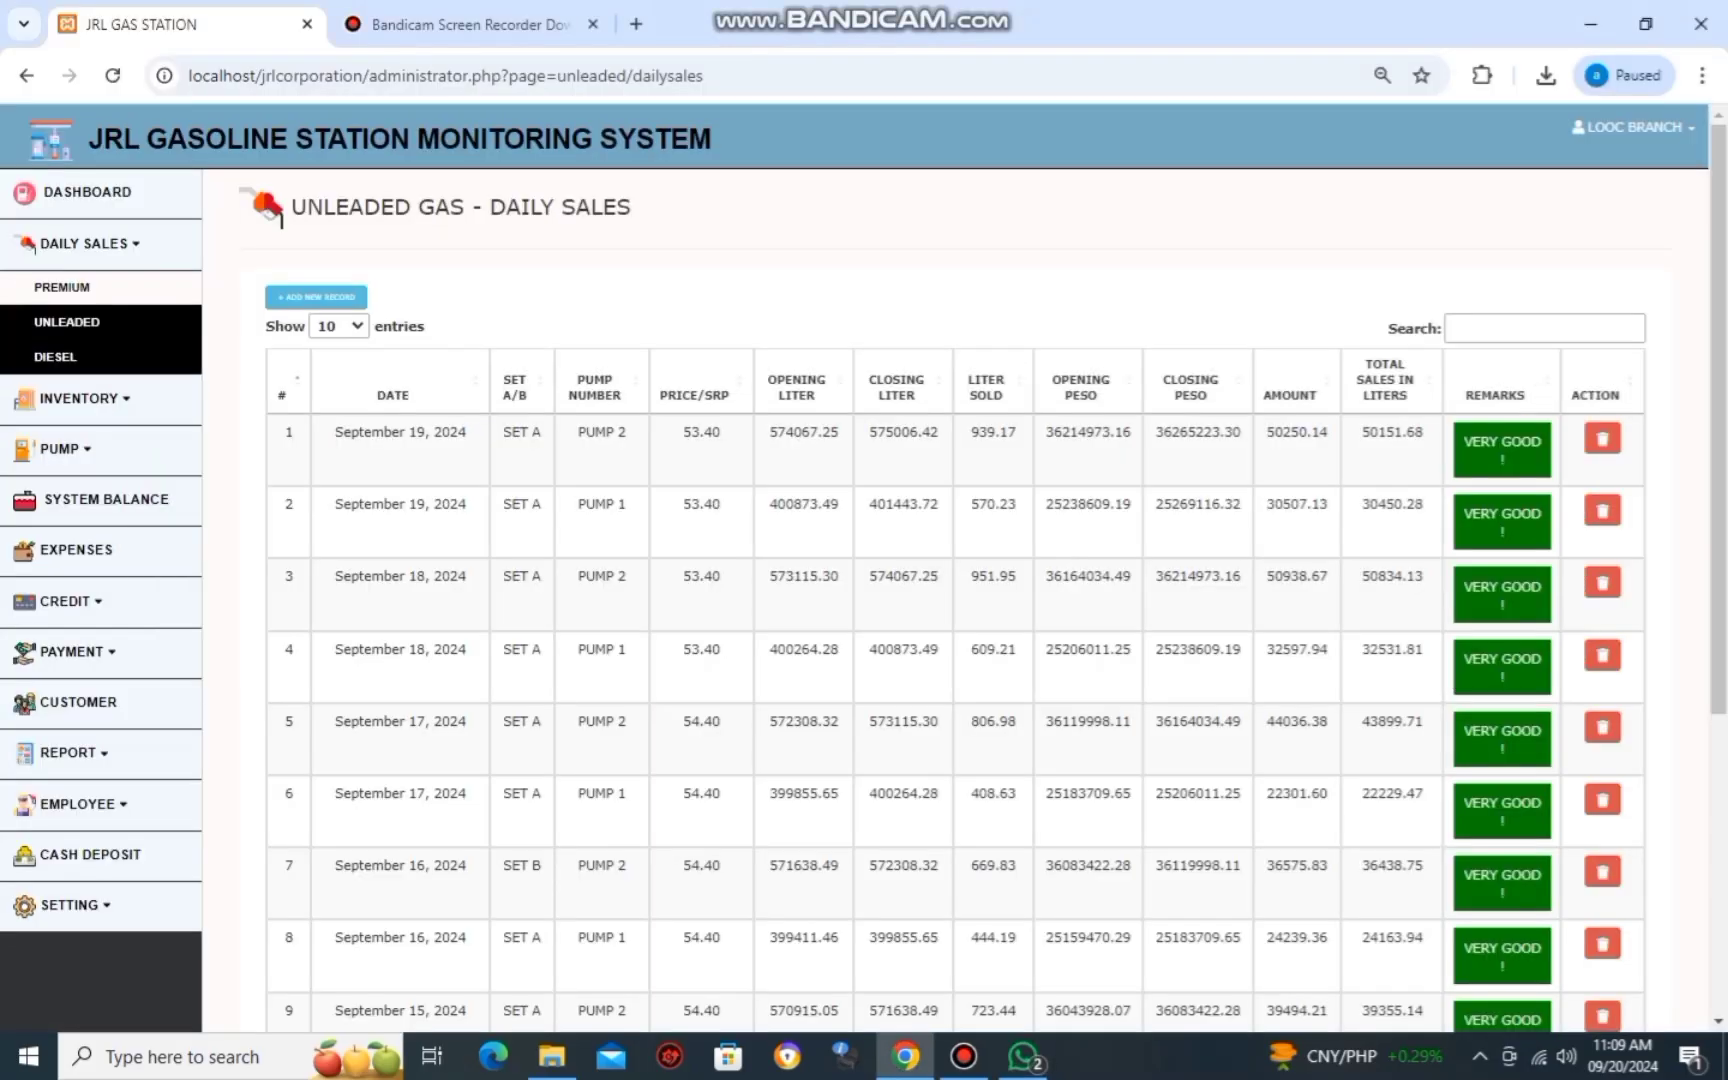
left_click(55, 356)
left_click(316, 296)
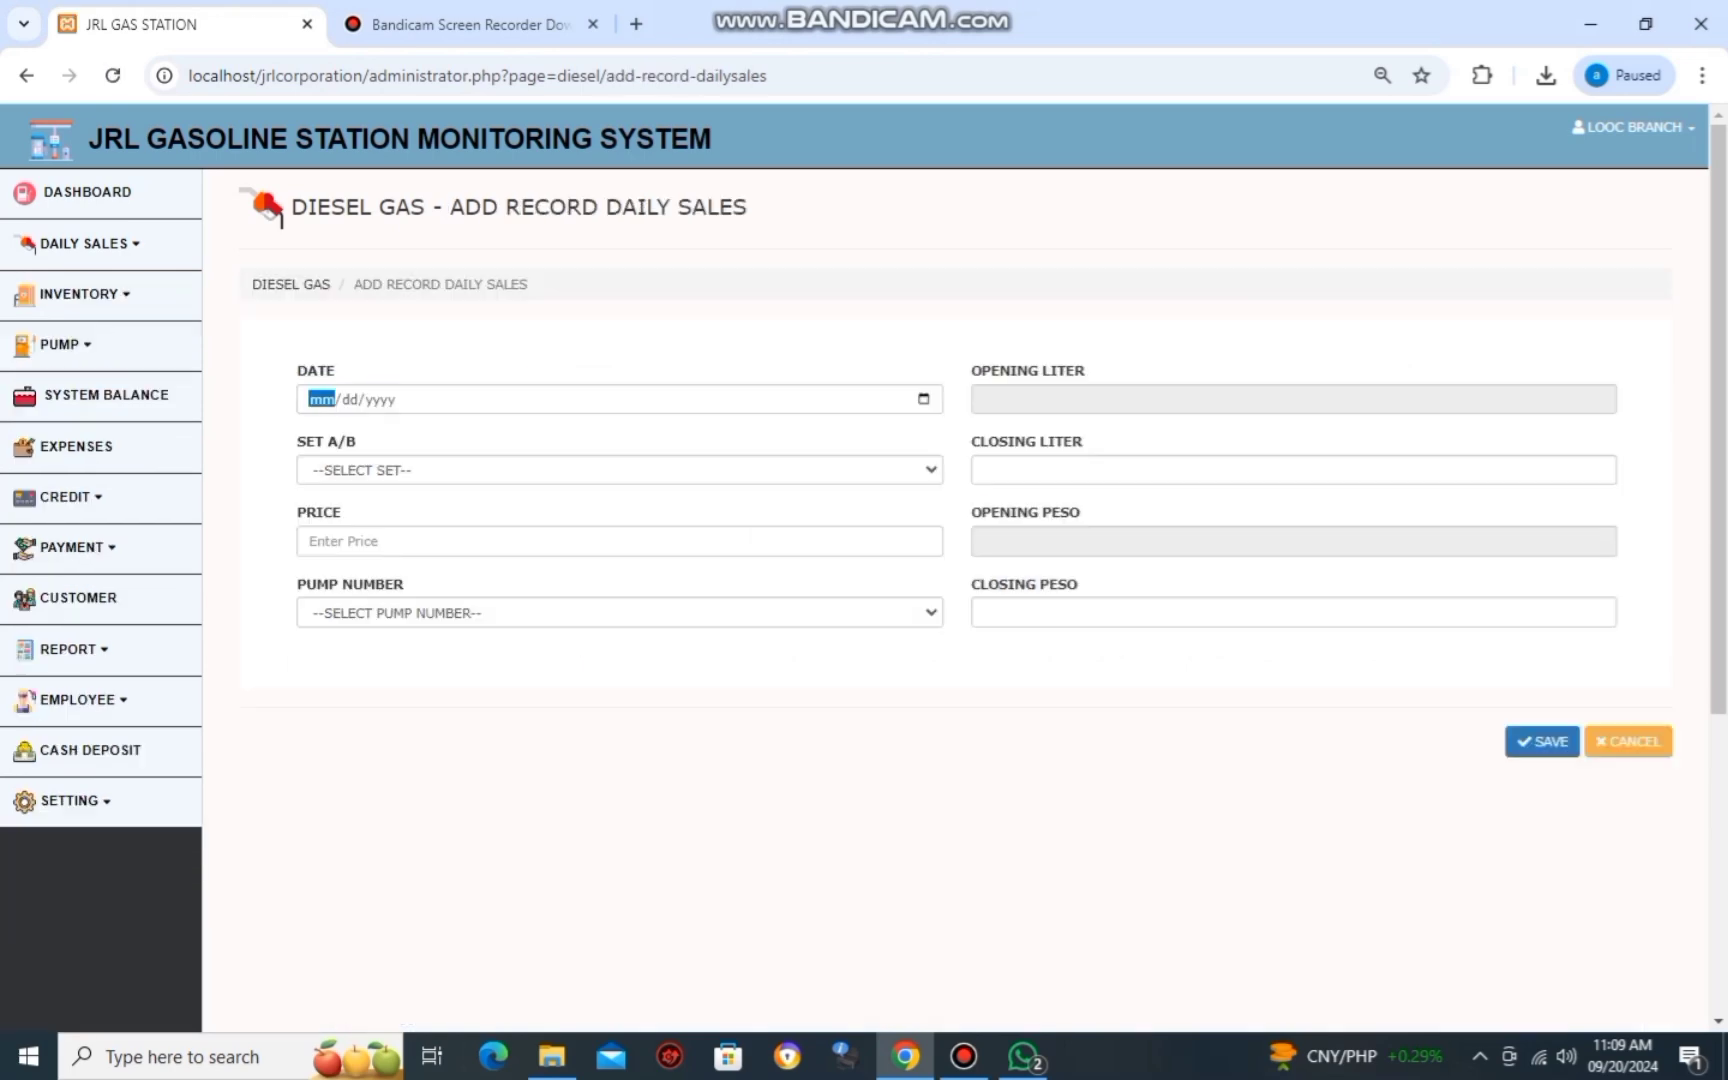
Fill the diesel record with date 09/19/2024, Set A, price 48.15 and Pump 1.
type("09/19/2024")
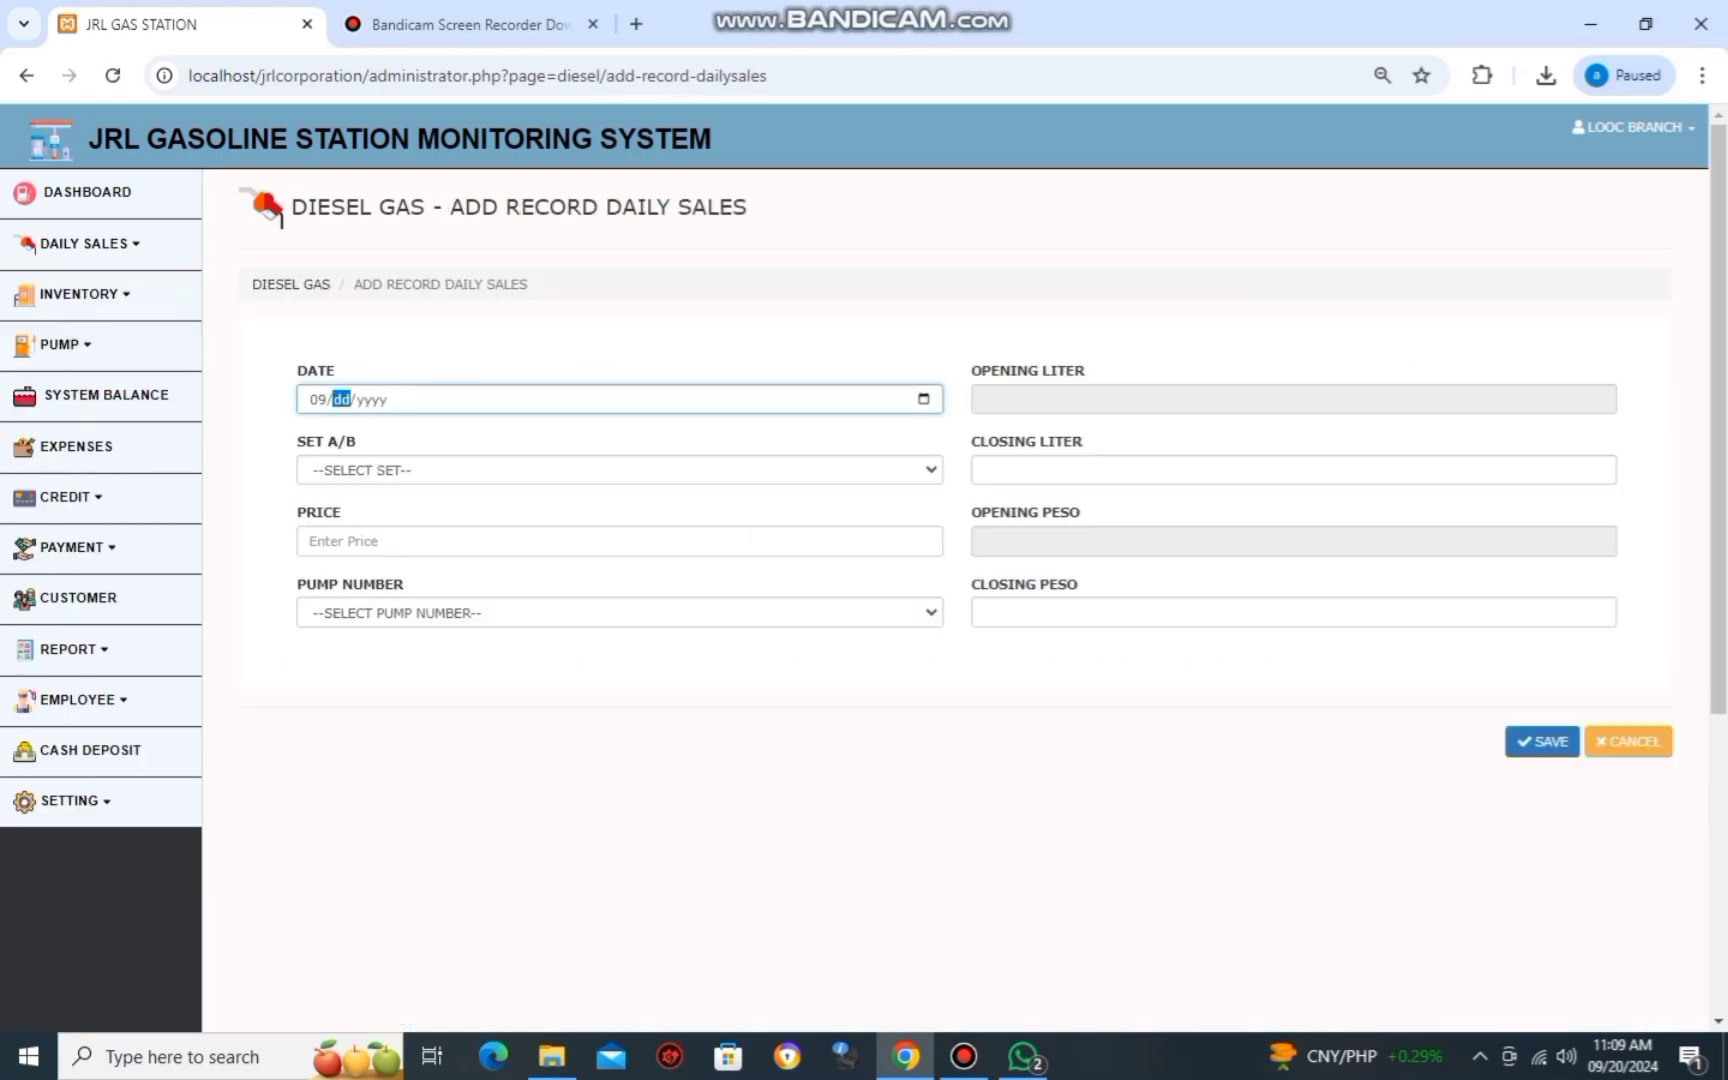
key("Tab")
key("Down")
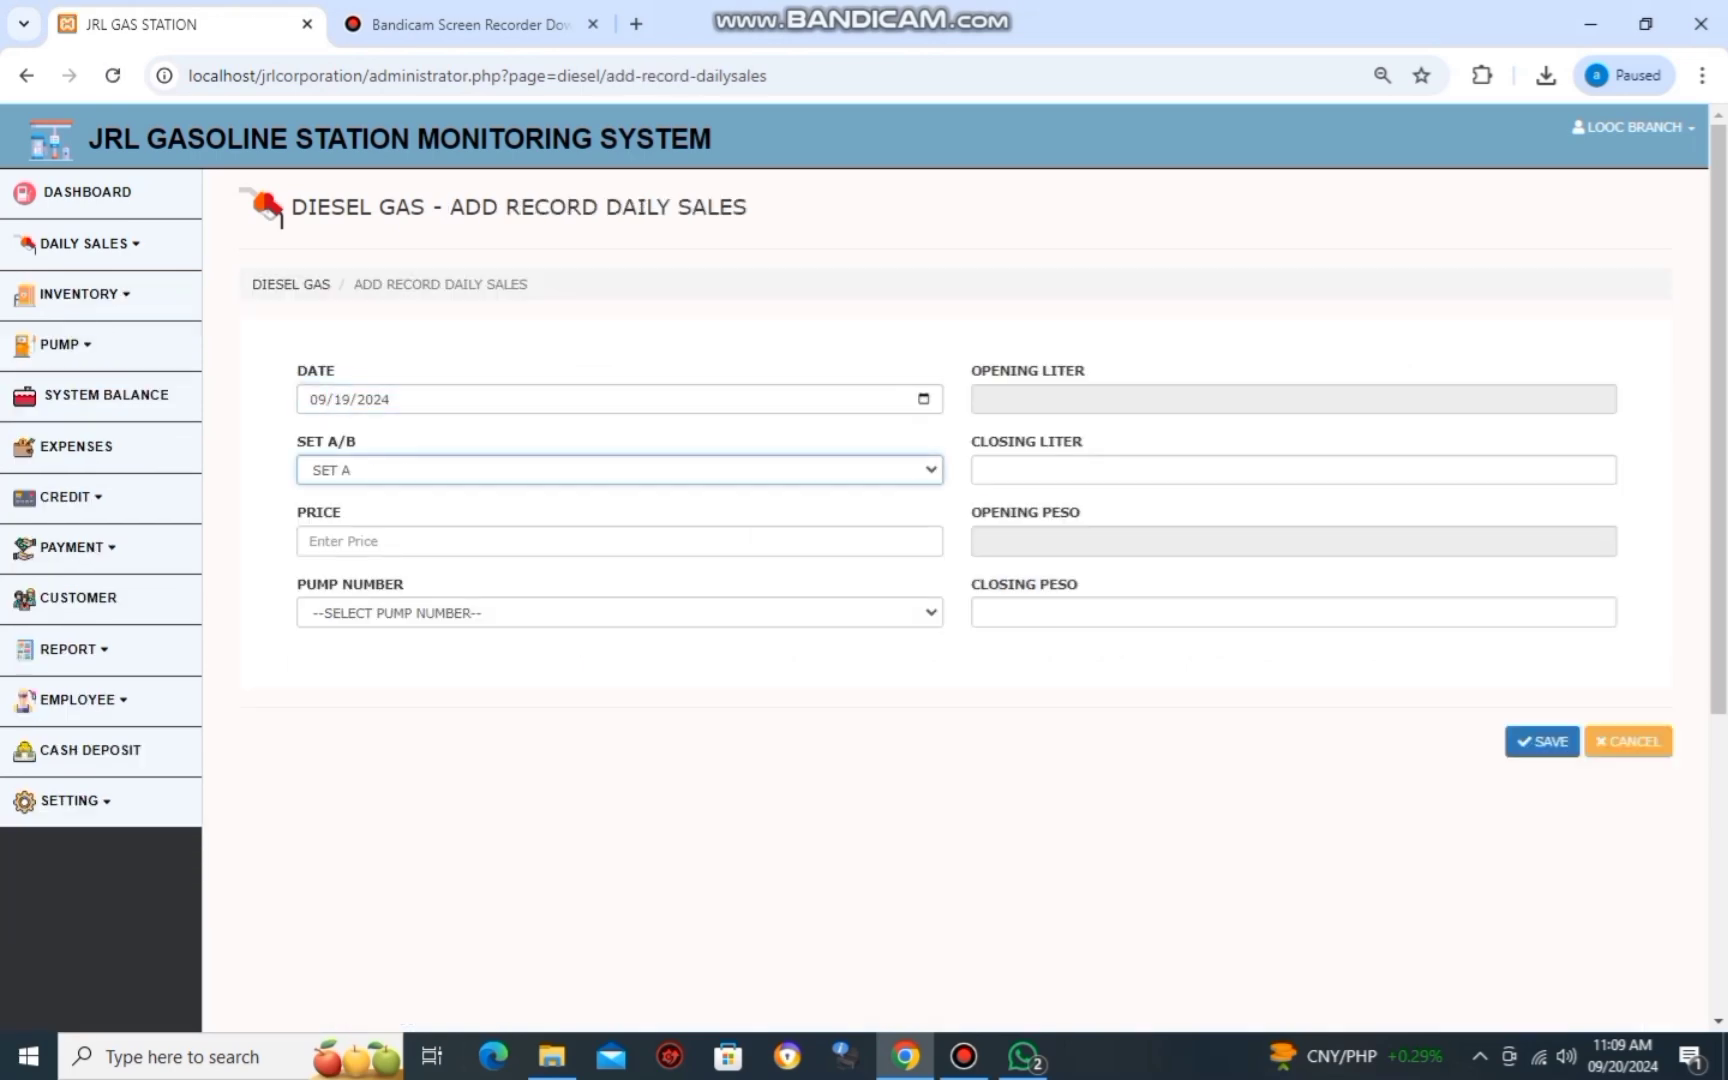
key("Tab")
key("alt+Tab")
key("alt+Tab")
type("48")
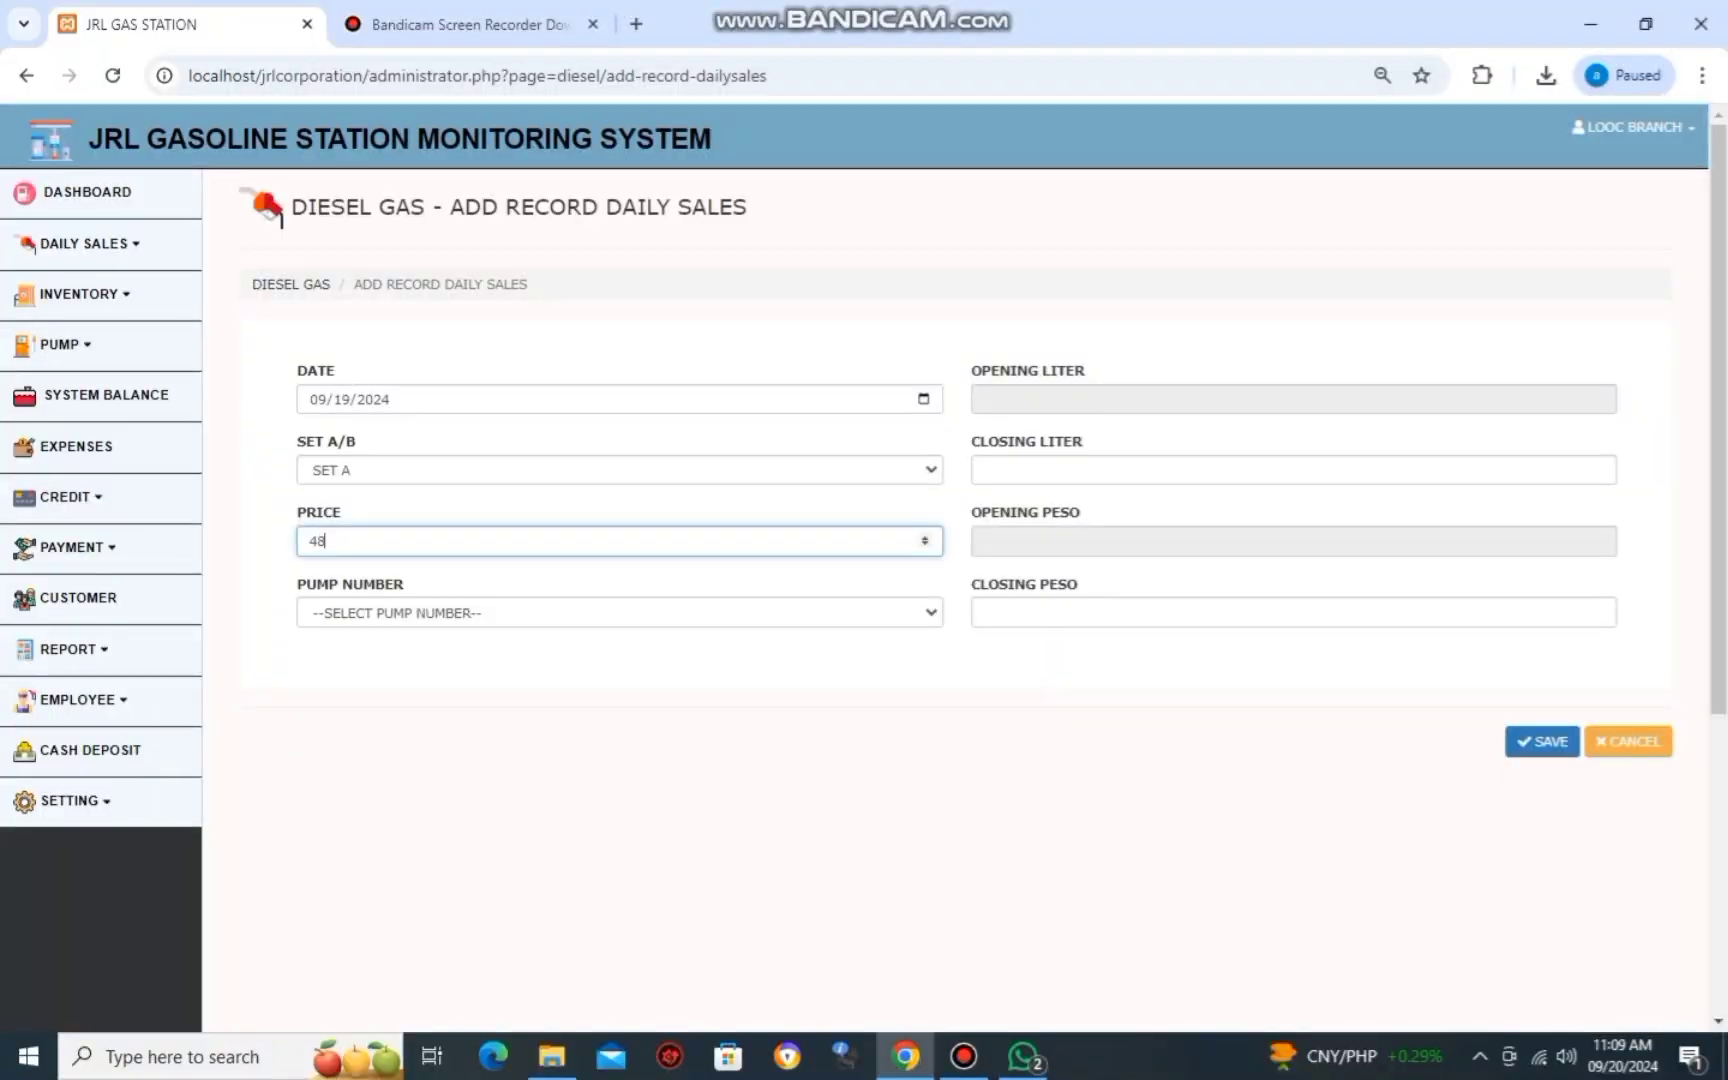
key("alt+Tab")
key("alt+Tab")
type(".15")
key("alt+Tab")
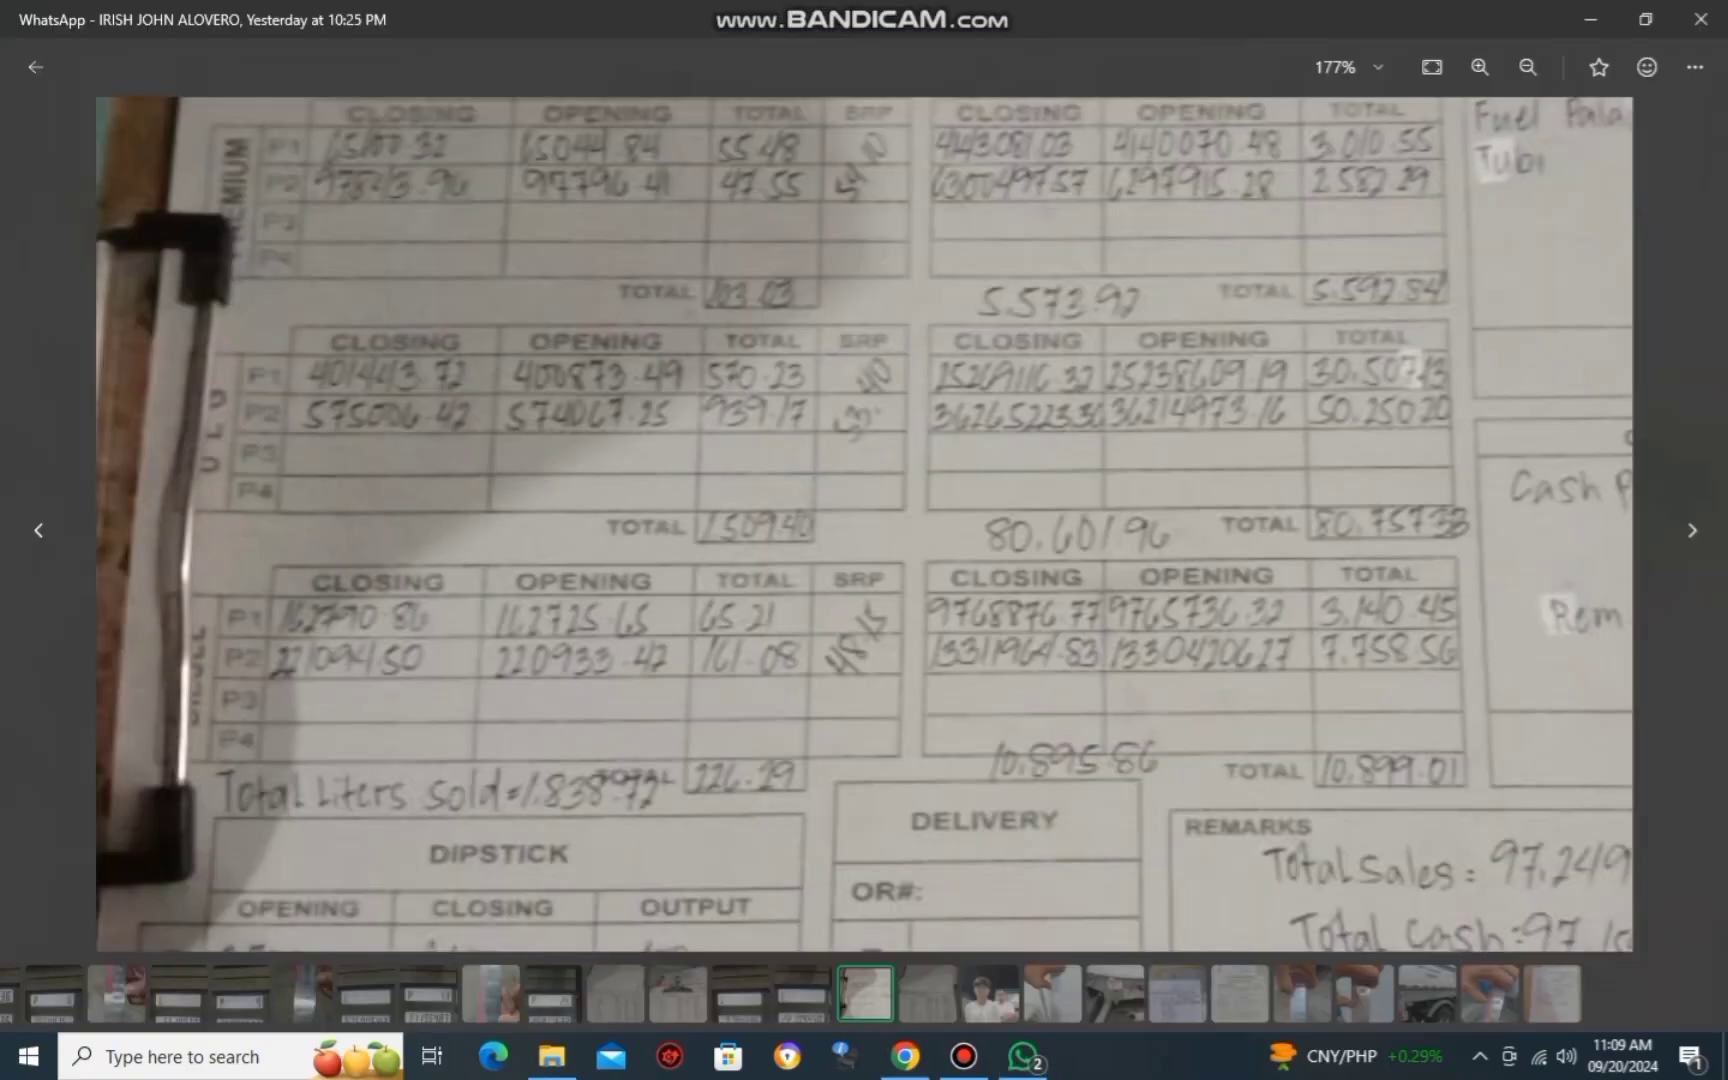
Enter the closing liter reading 162790.86 from the report photo.
key("alt+Tab")
key("Tab")
key("Down")
key("Tab")
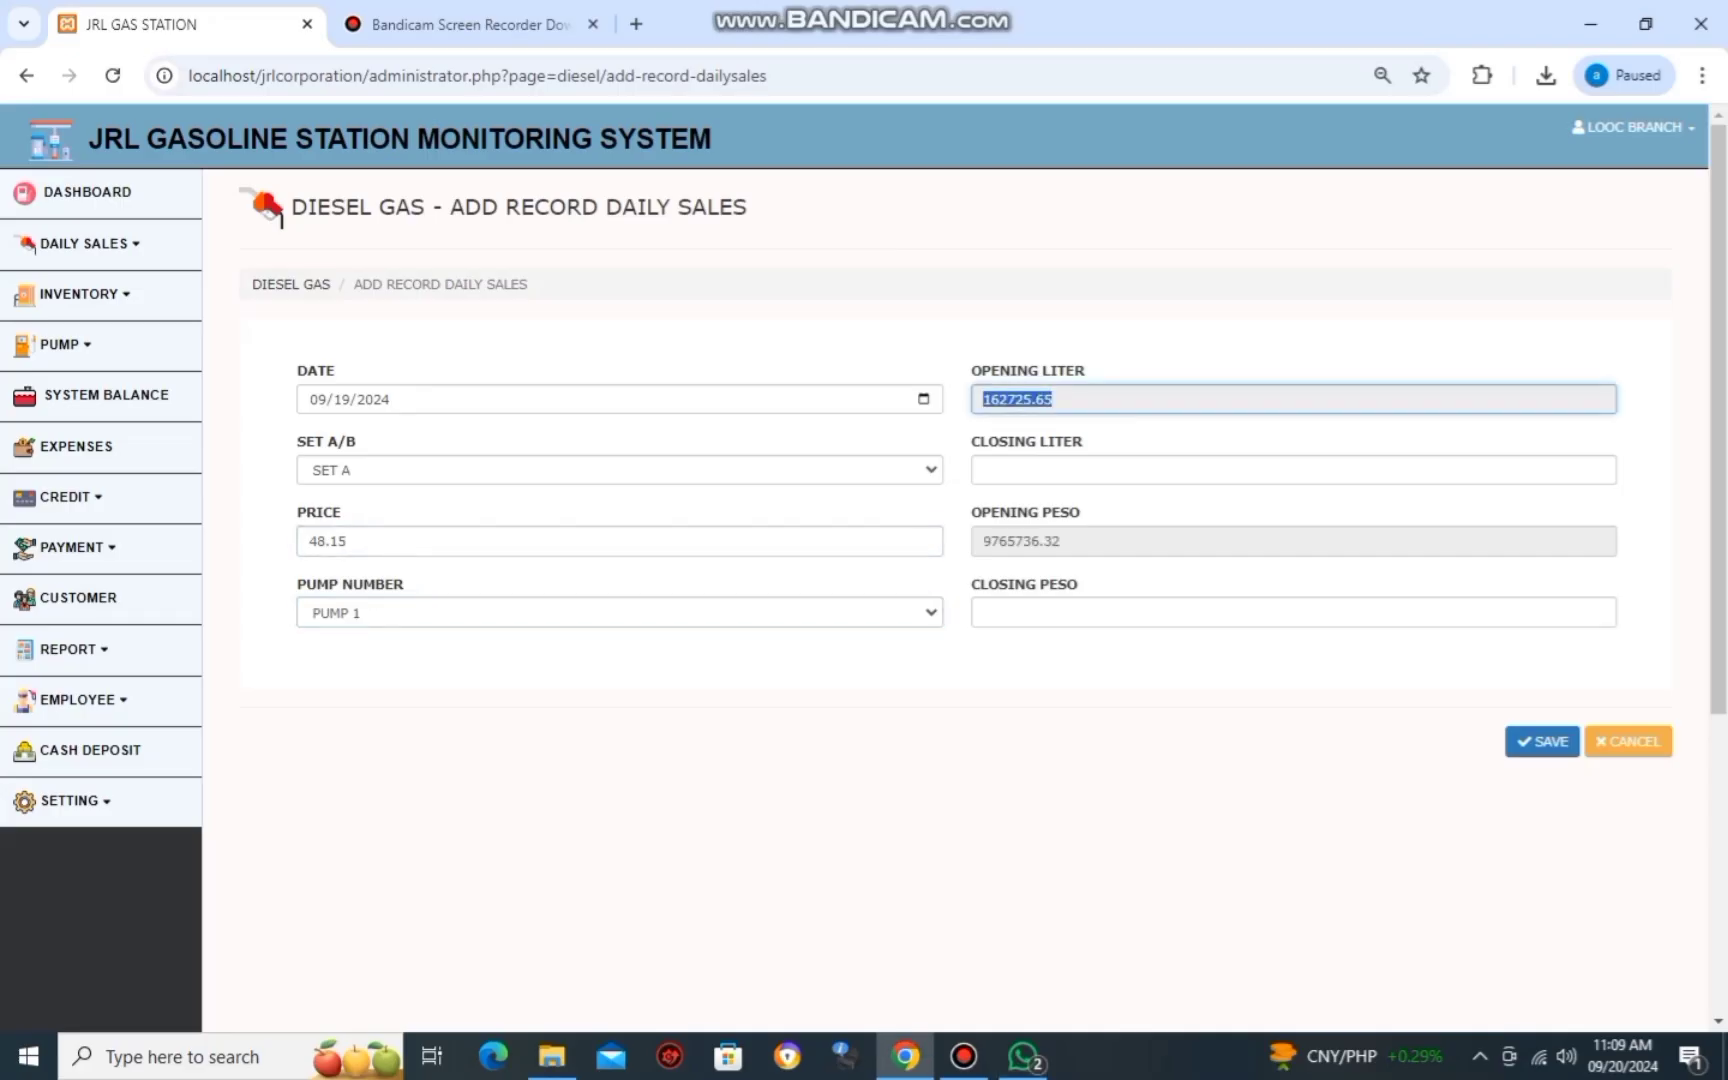
key("Tab")
key("alt+Tab")
key("alt+Tab")
key("alt+Tab")
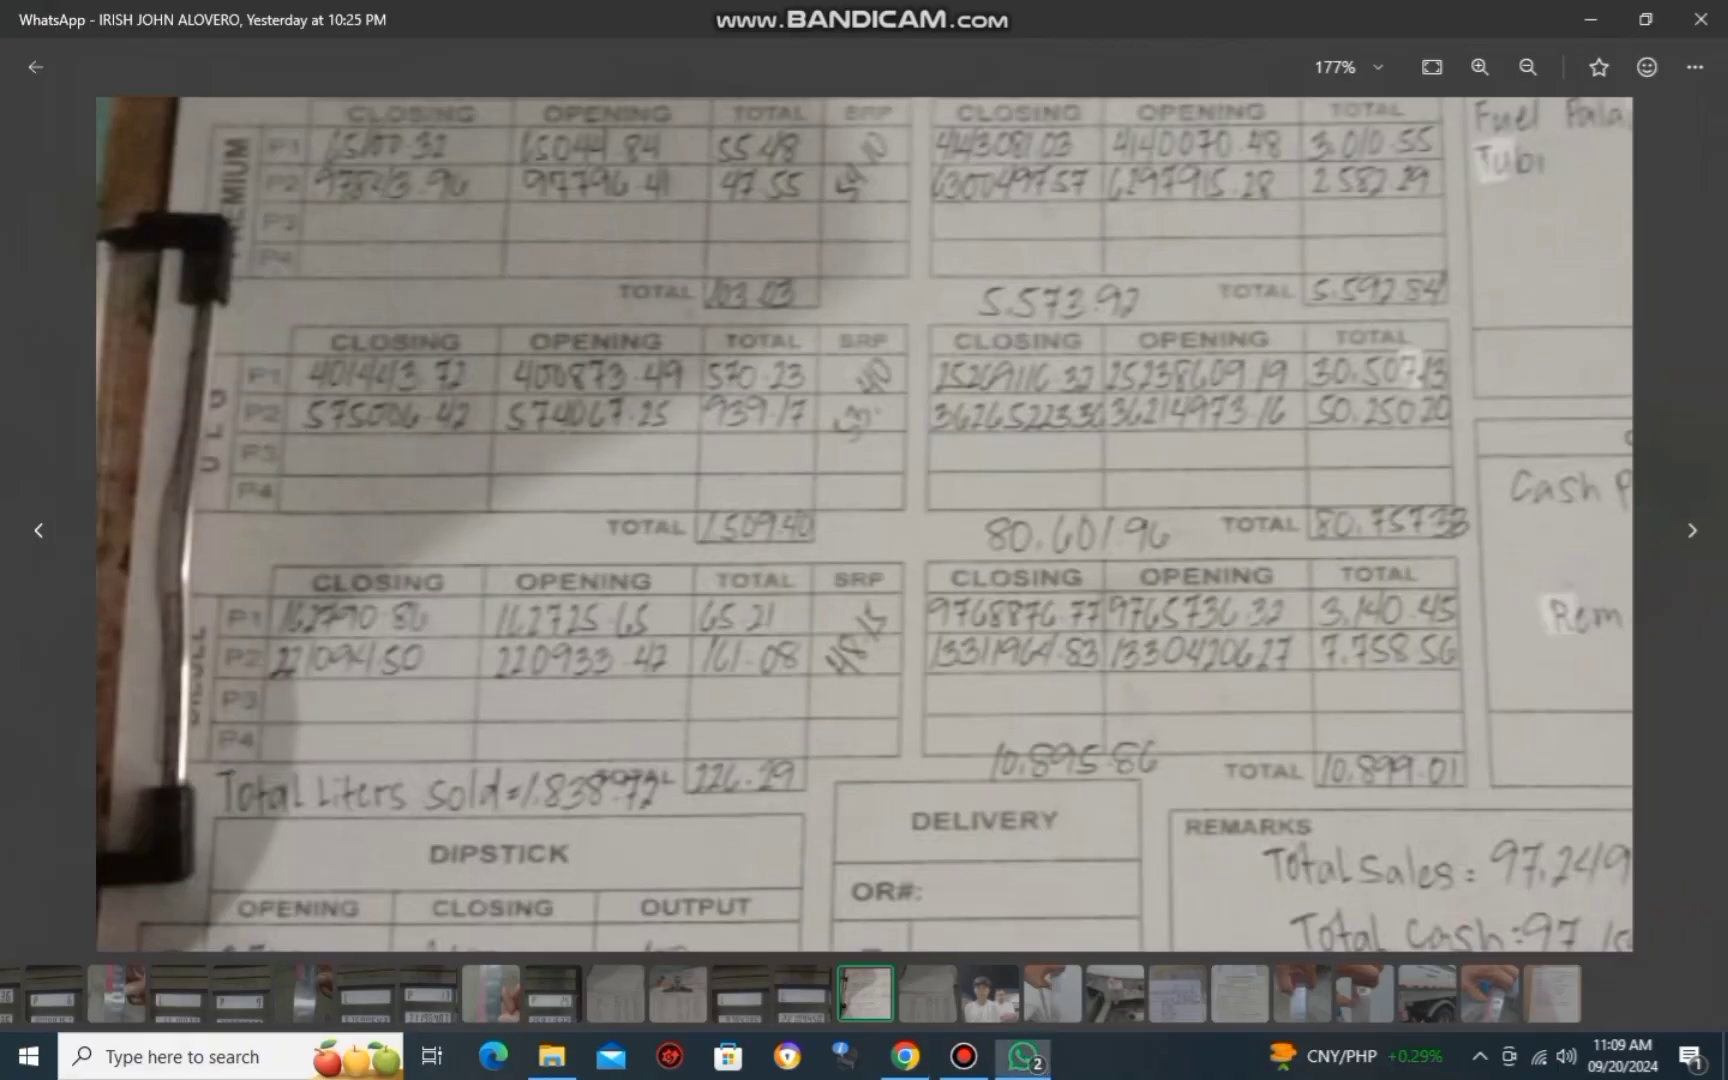
key("alt+Tab")
key("alt+Tab")
key("alt+Tab")
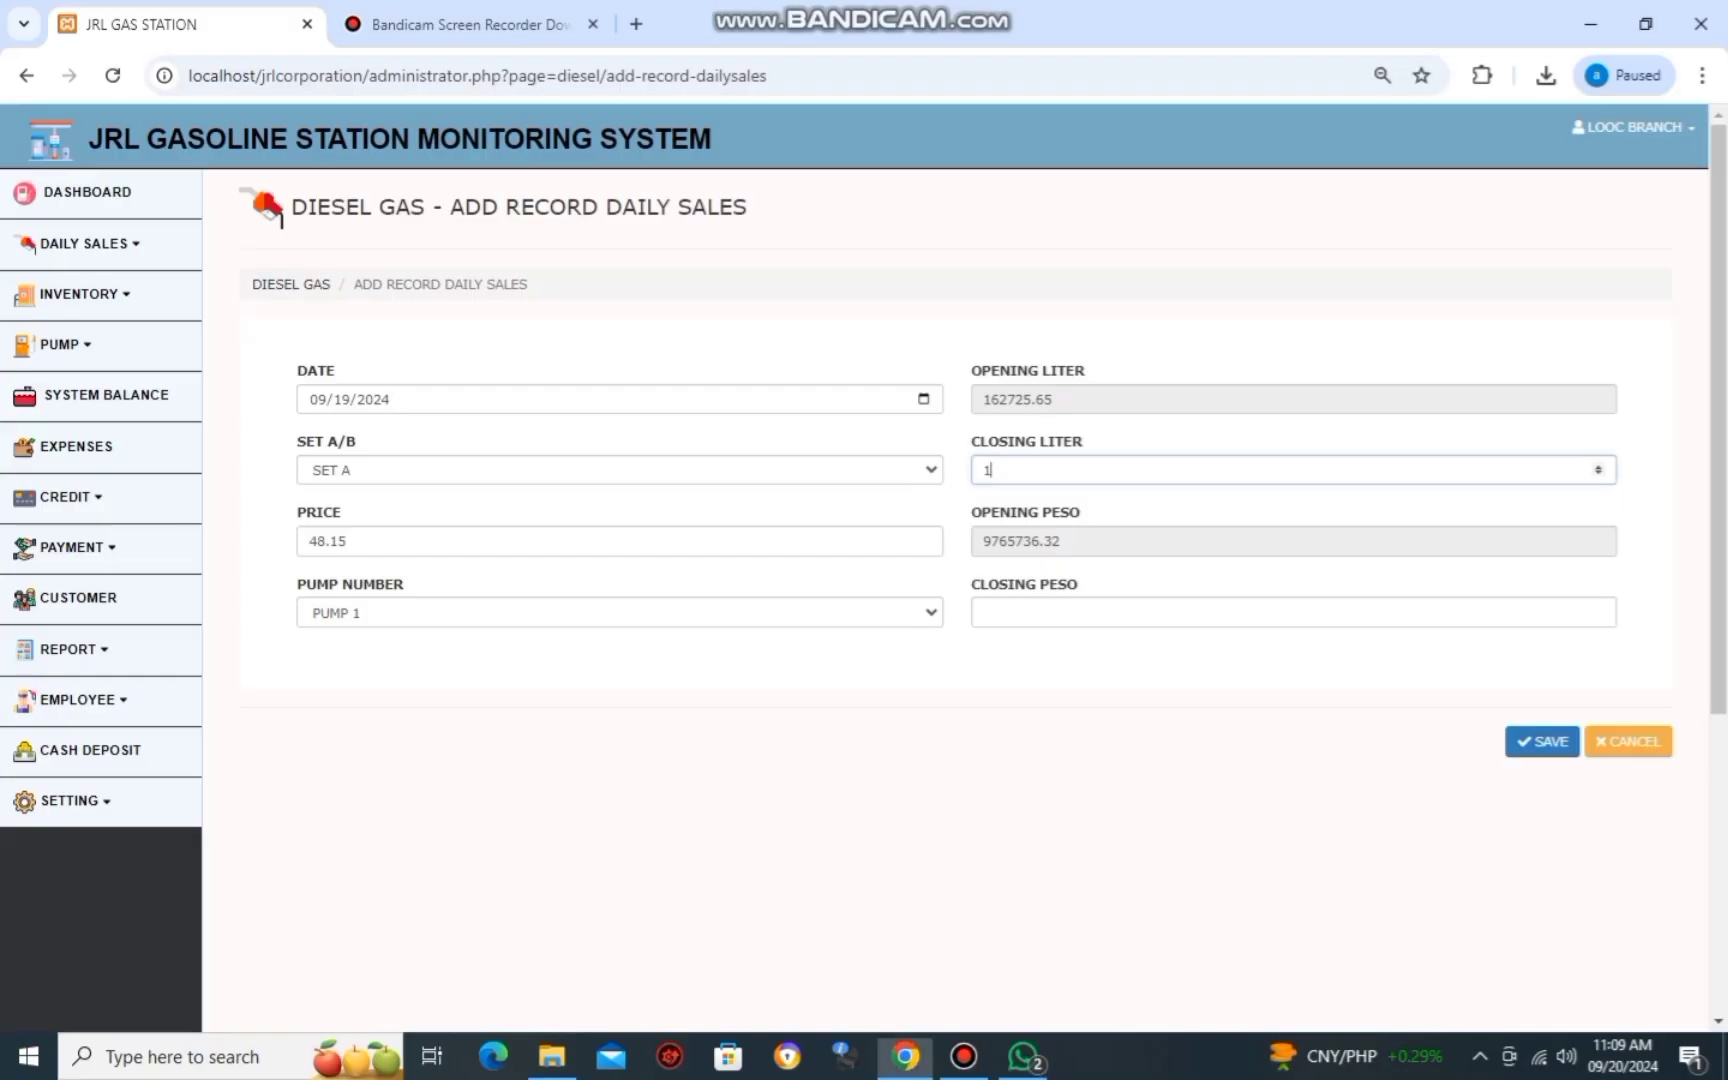
key("alt+Tab")
key("alt+Tab")
type("1")
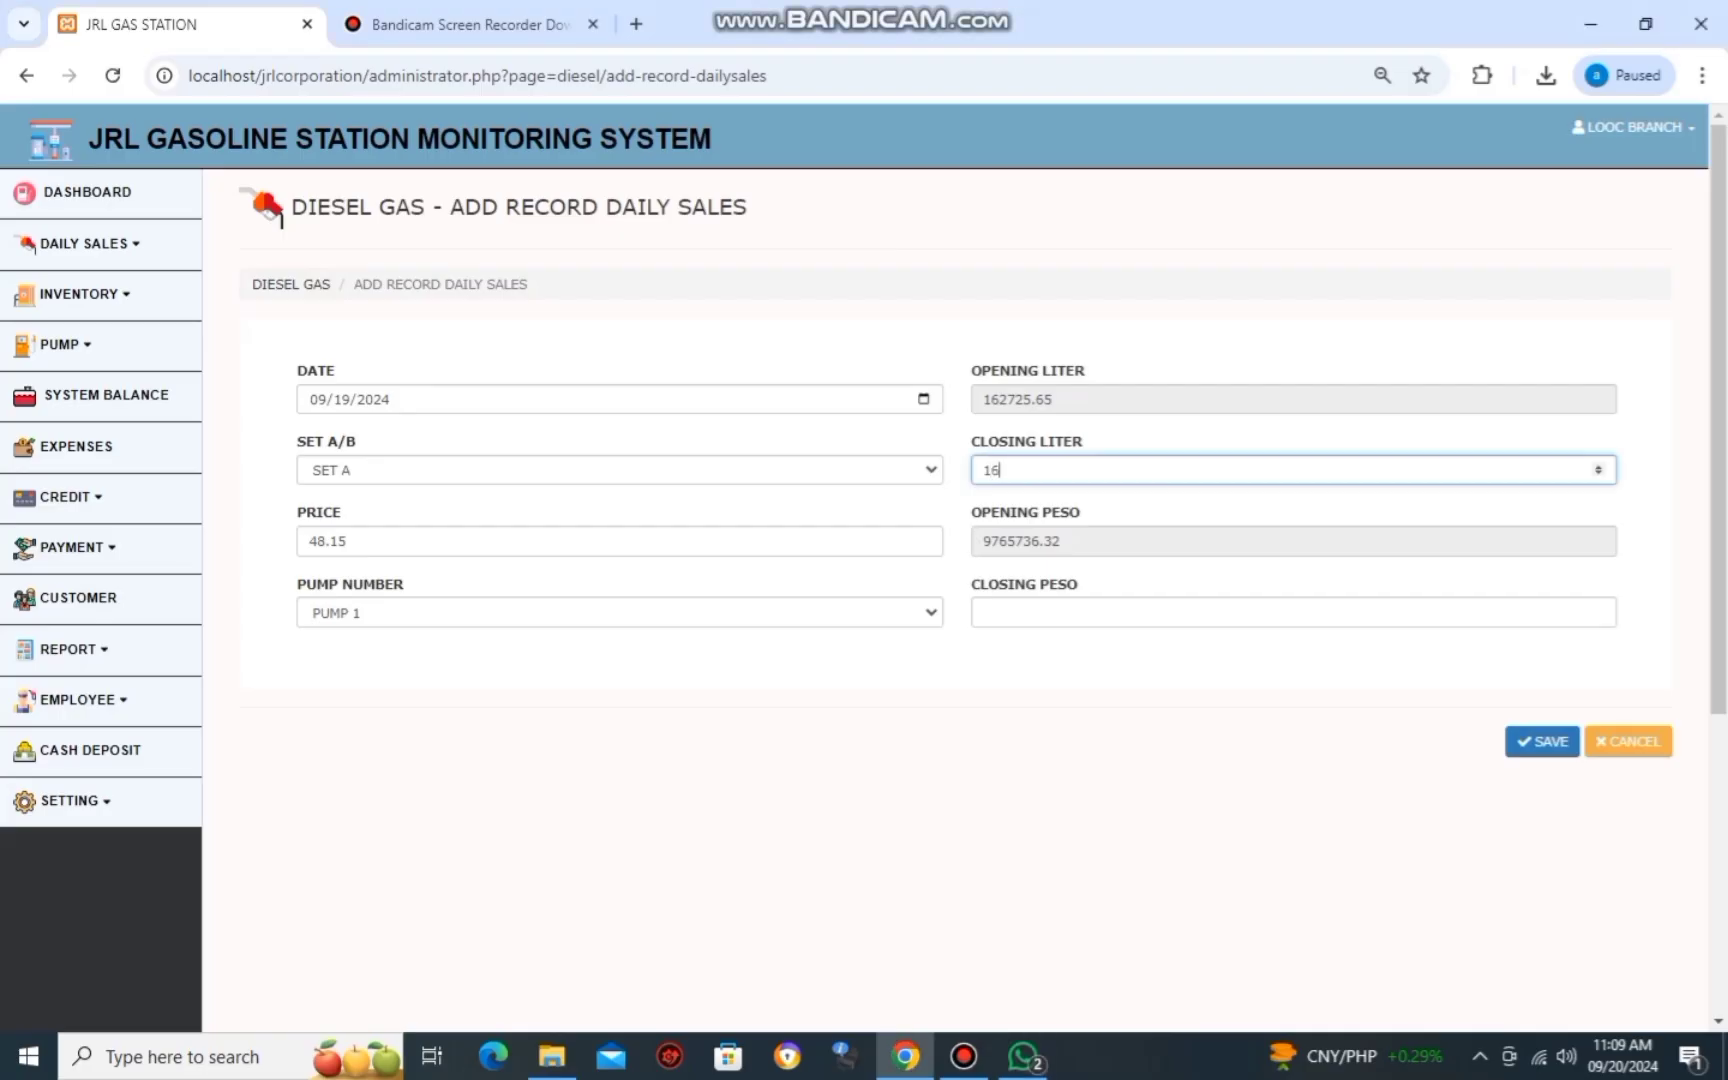
type("62")
key("alt+Tab")
key("alt+Tab")
type("7")
key("alt+Tab")
key("alt+Tab")
type(".86")
Enter closing peso 9768876.77 and save the Pump 1 diesel record.
key("alt+Tab")
key("alt+Tab")
key("Tab")
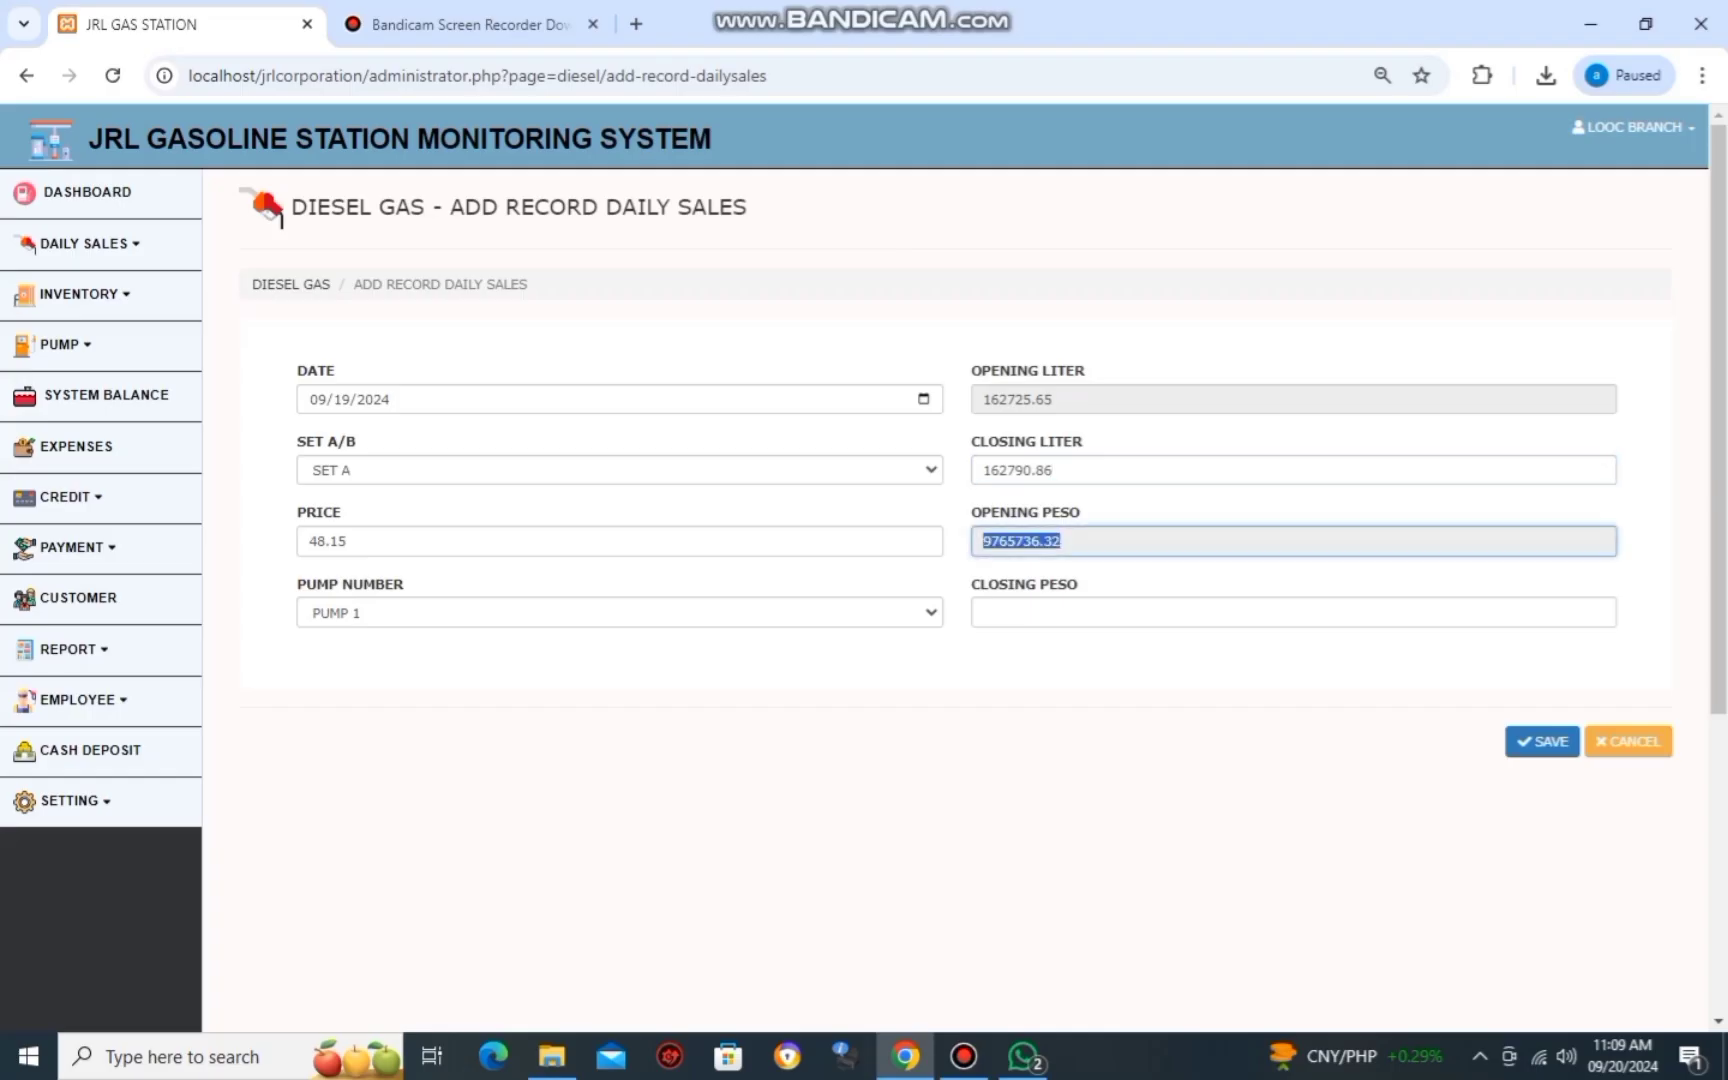
key("Tab")
key("alt+Tab")
key("alt+Tab")
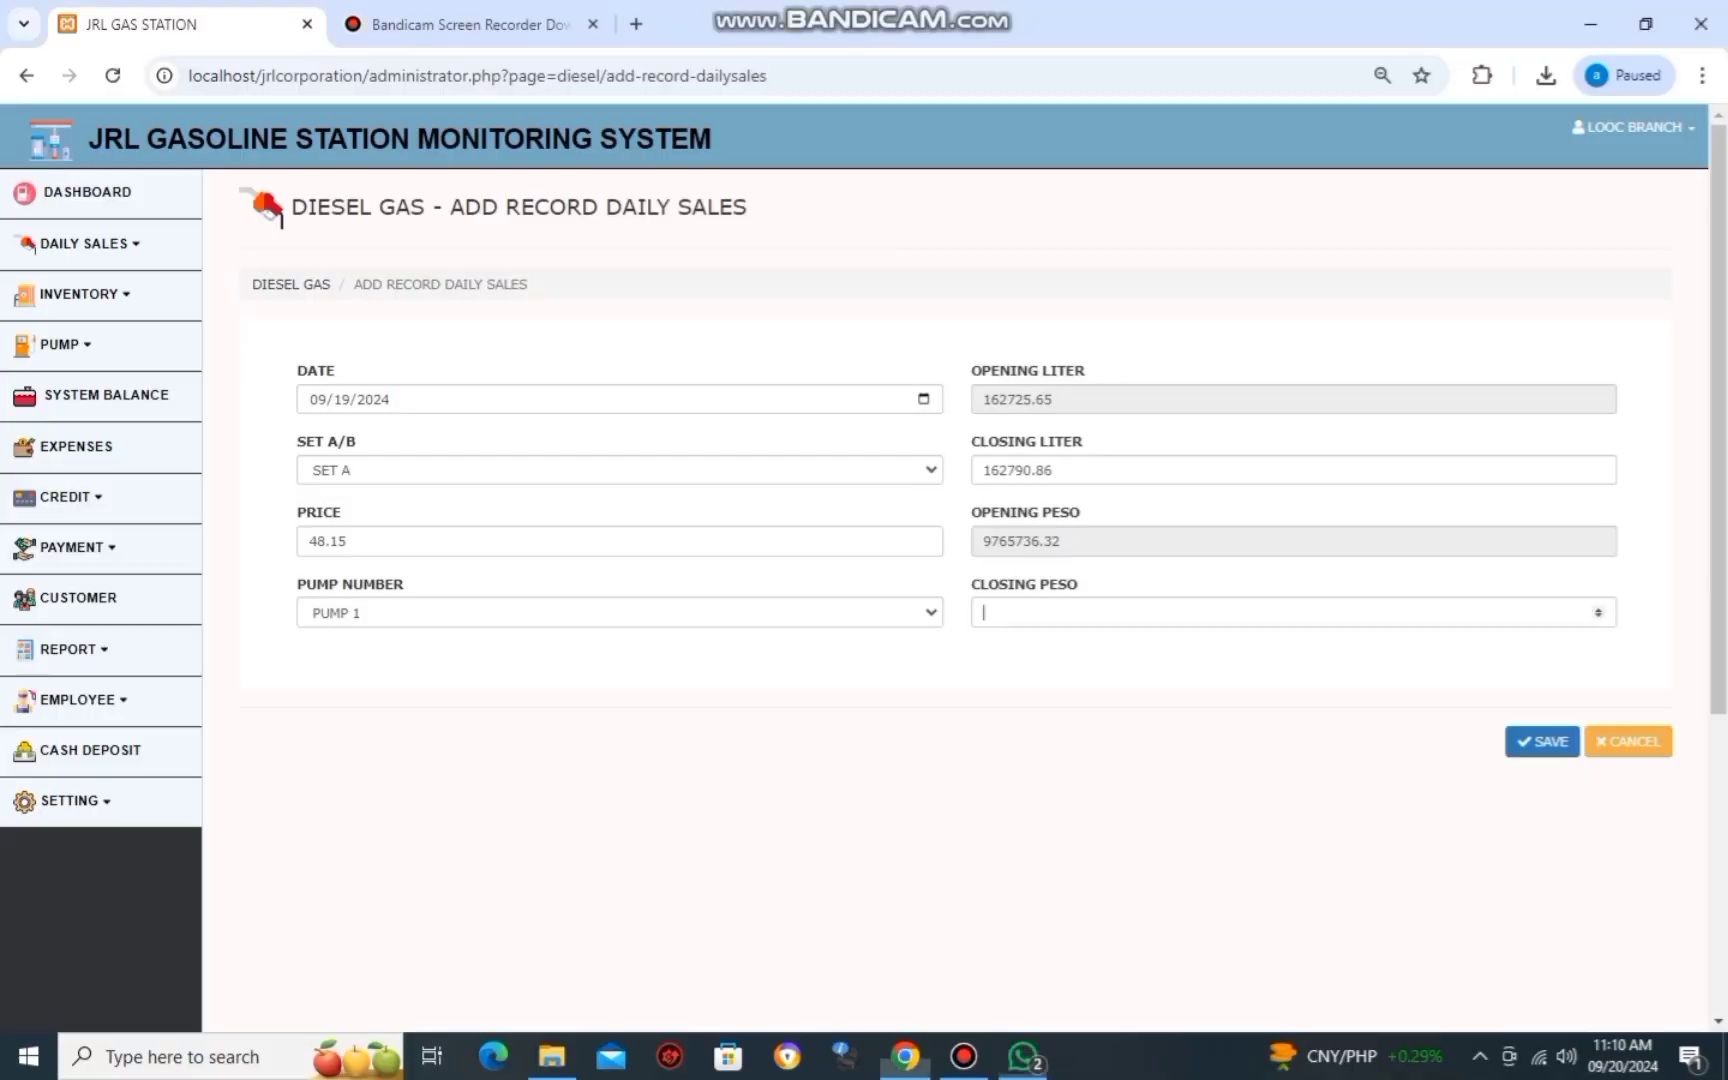
type("976")
key("alt+Tab")
key("alt+Tab")
key("alt+Tab")
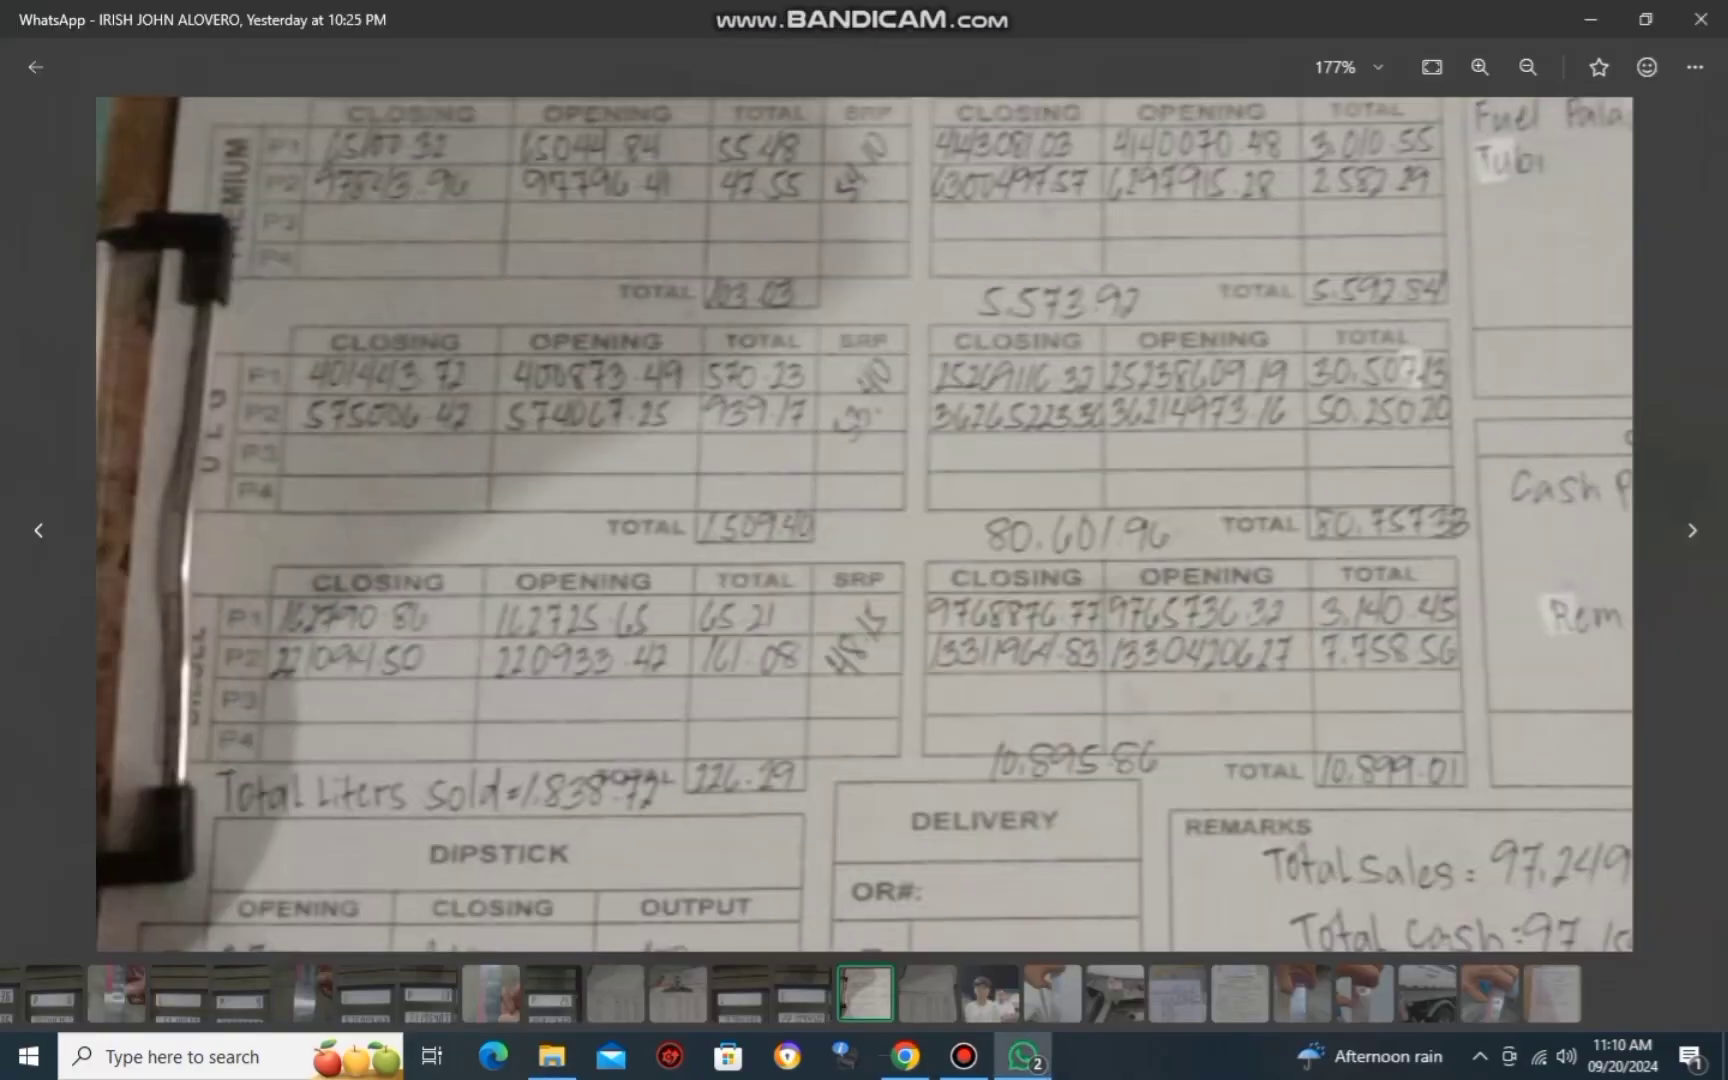
key("alt+Tab")
key("alt+Tab")
key("alt+Tab")
type("8")
key("alt+Tab")
key("alt+Tab")
type("87")
key("alt+Tab")
key("alt+Tab")
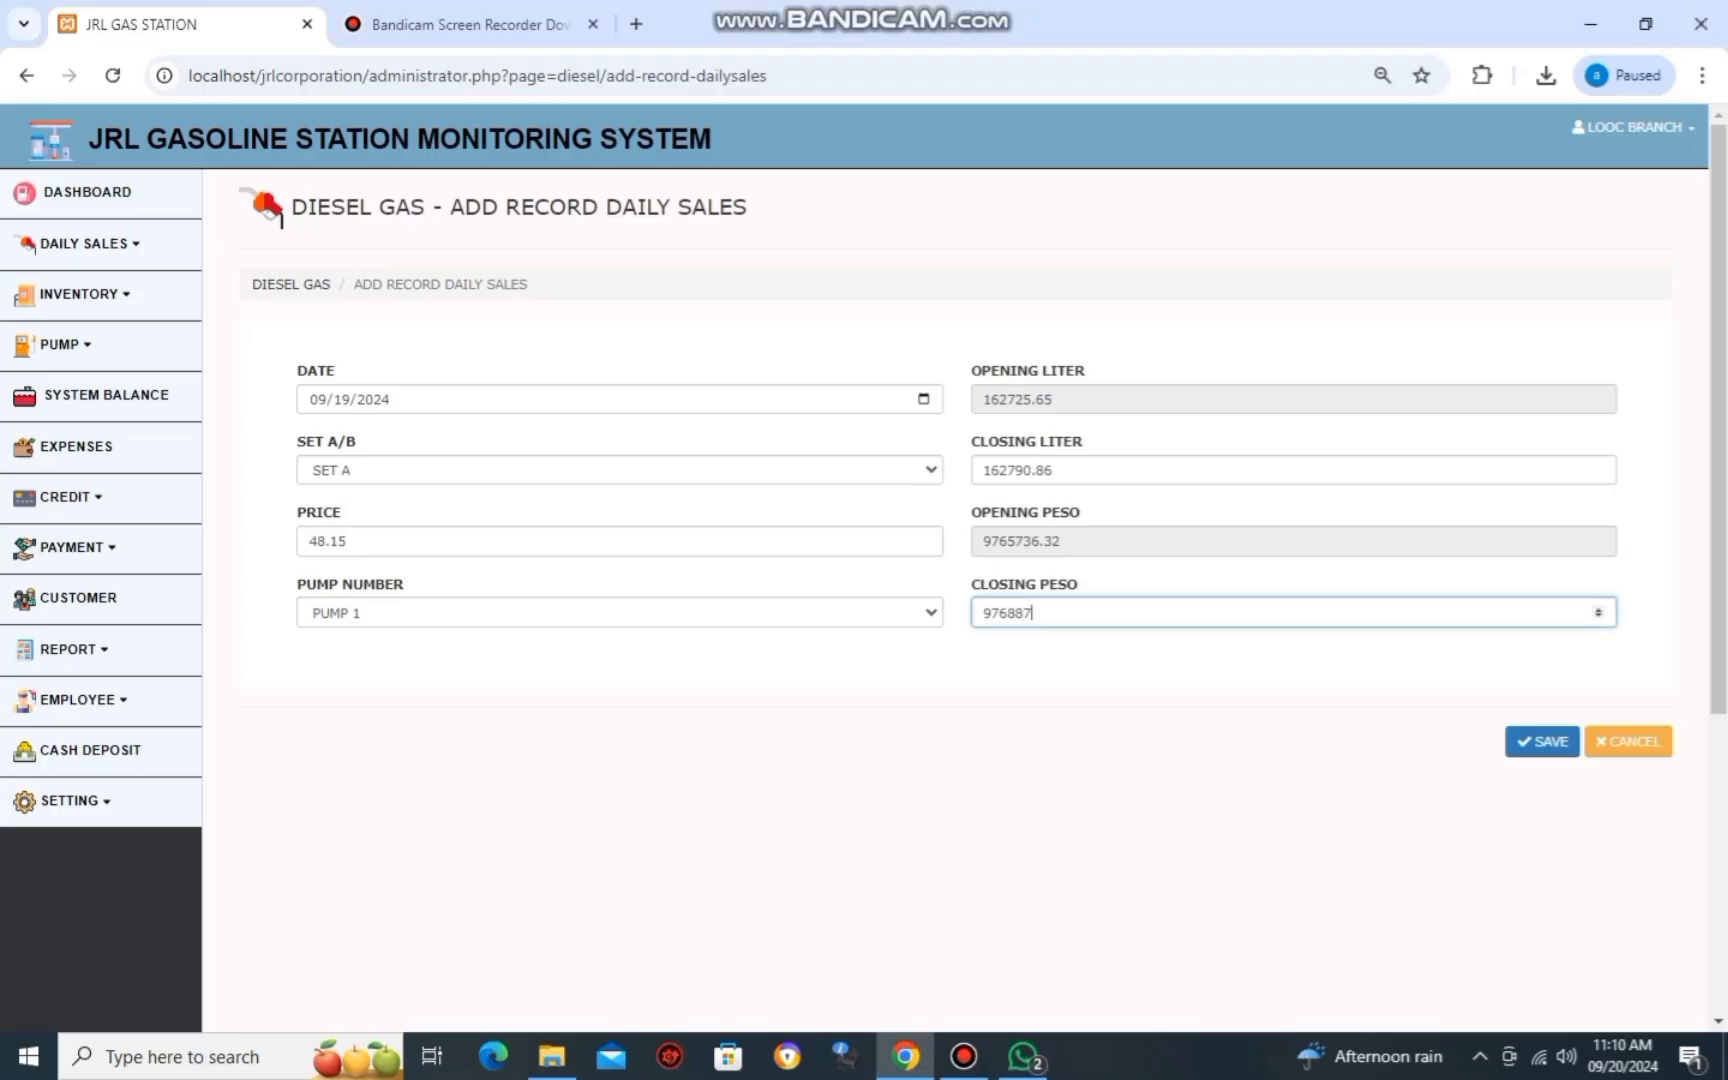
type("6")
key("alt+Tab")
key("alt+Tab")
type(".77")
key("alt+Tab")
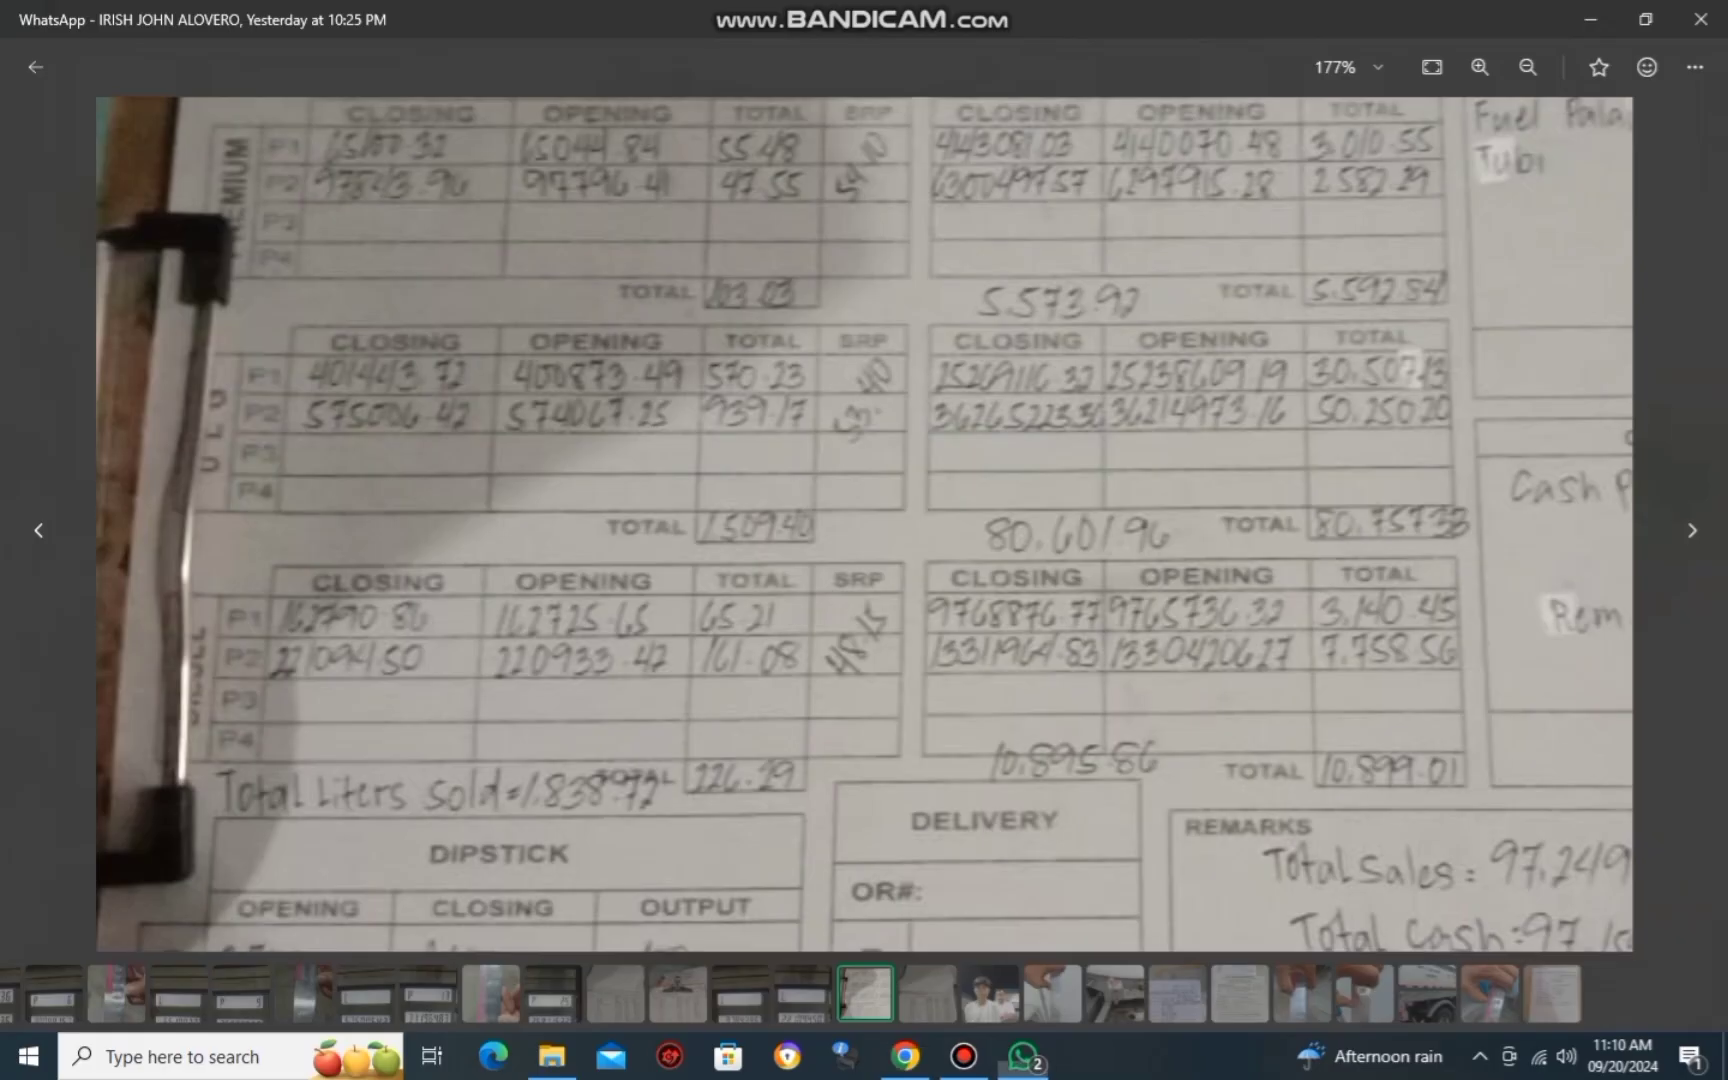
key("alt+Tab")
left_click(1539, 737)
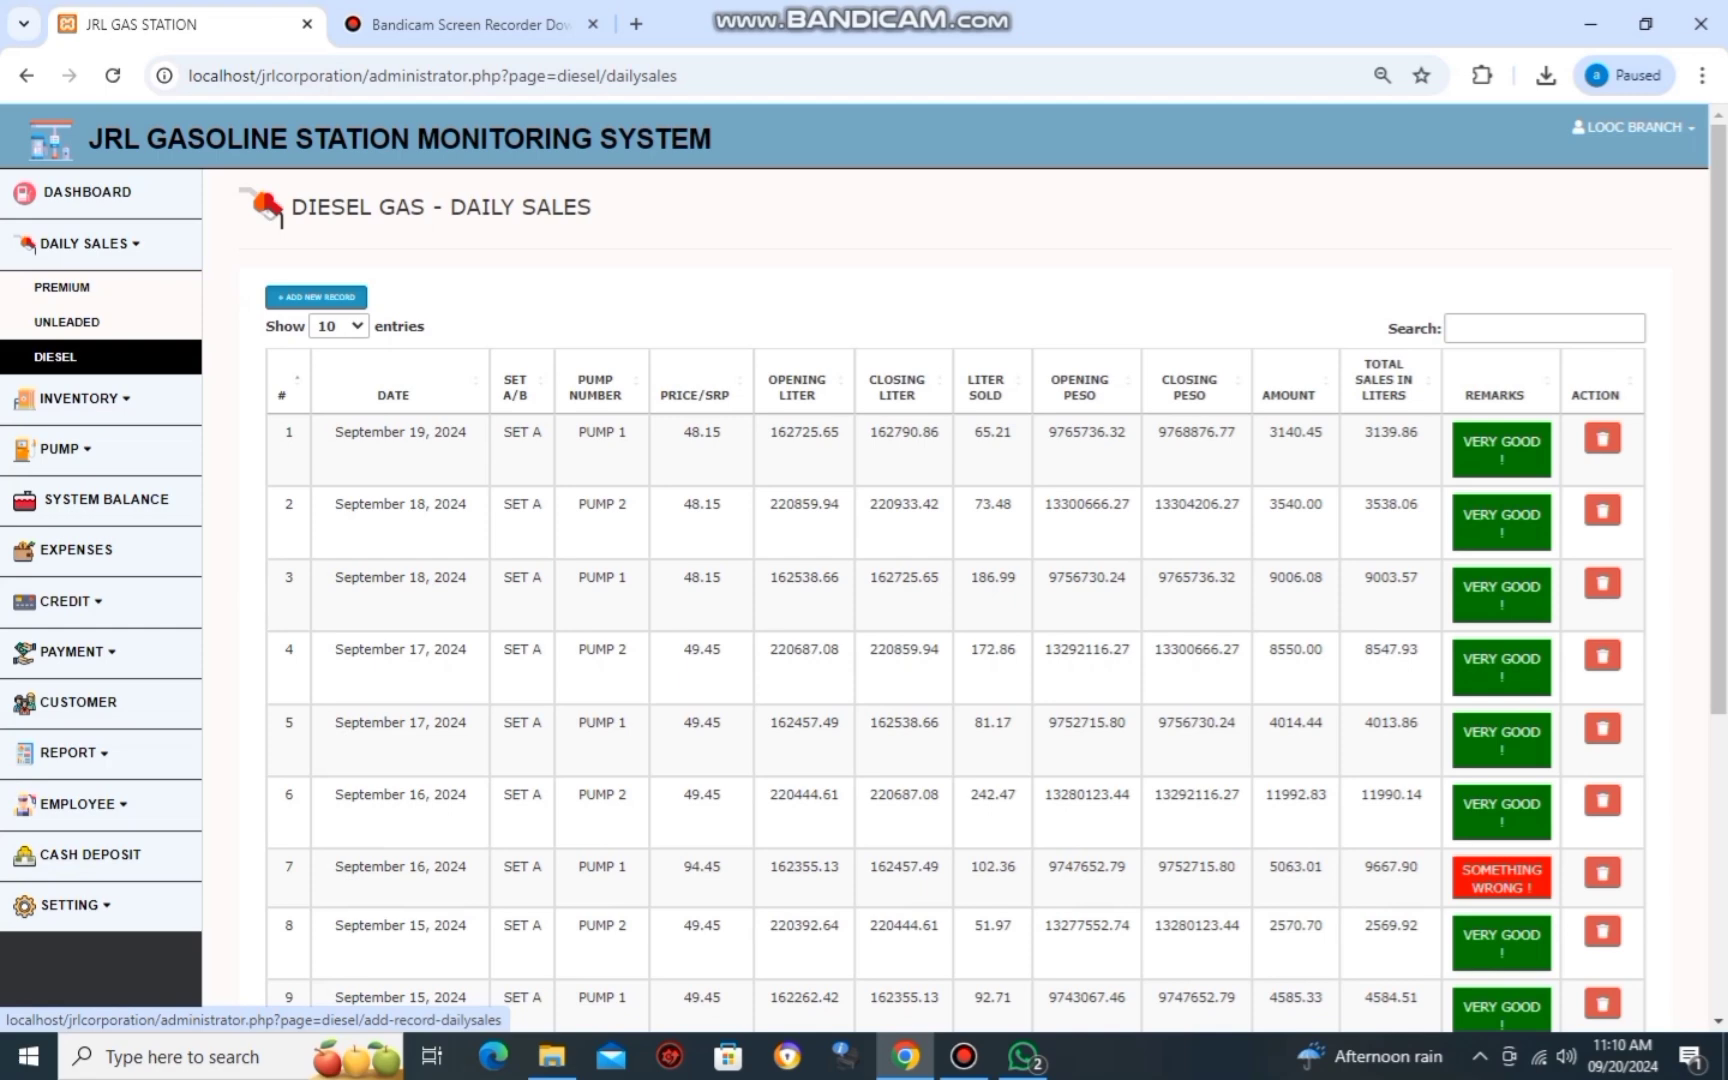
Start a new diesel record for Set A, price 48.15, Pump 2.
left_click(316, 297)
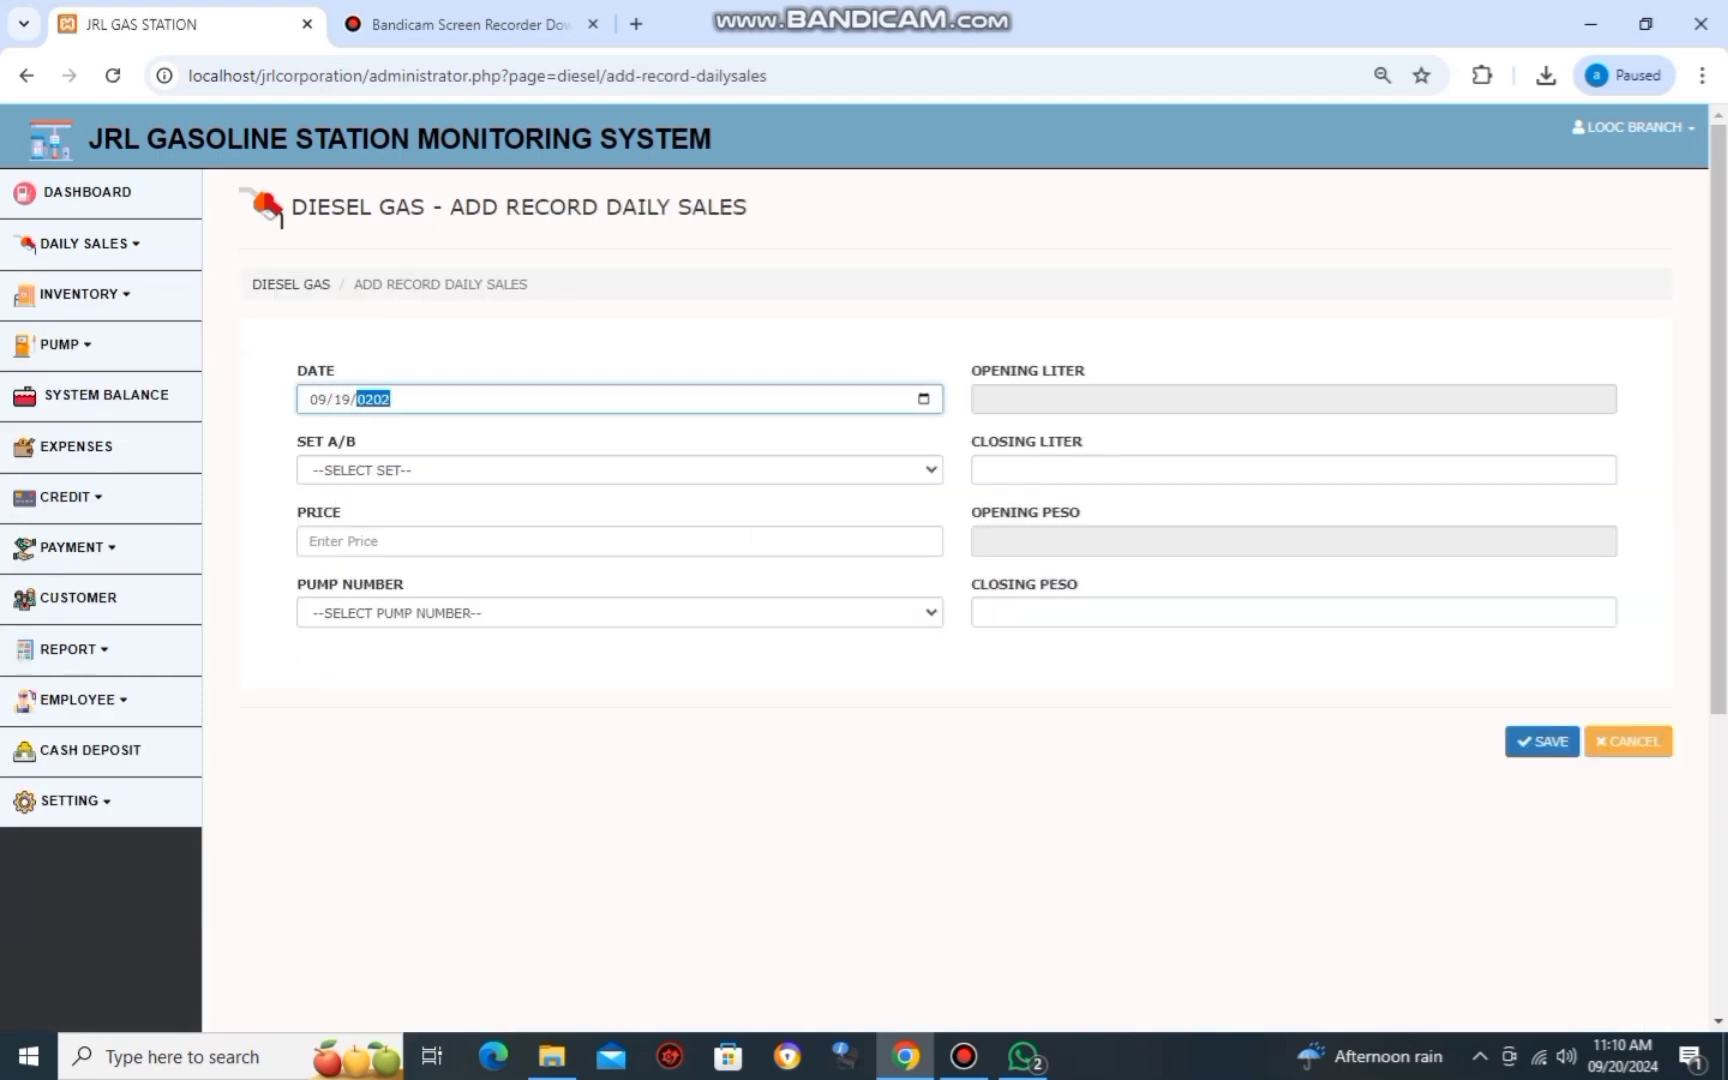
key("Tab")
key("Down")
key("Tab")
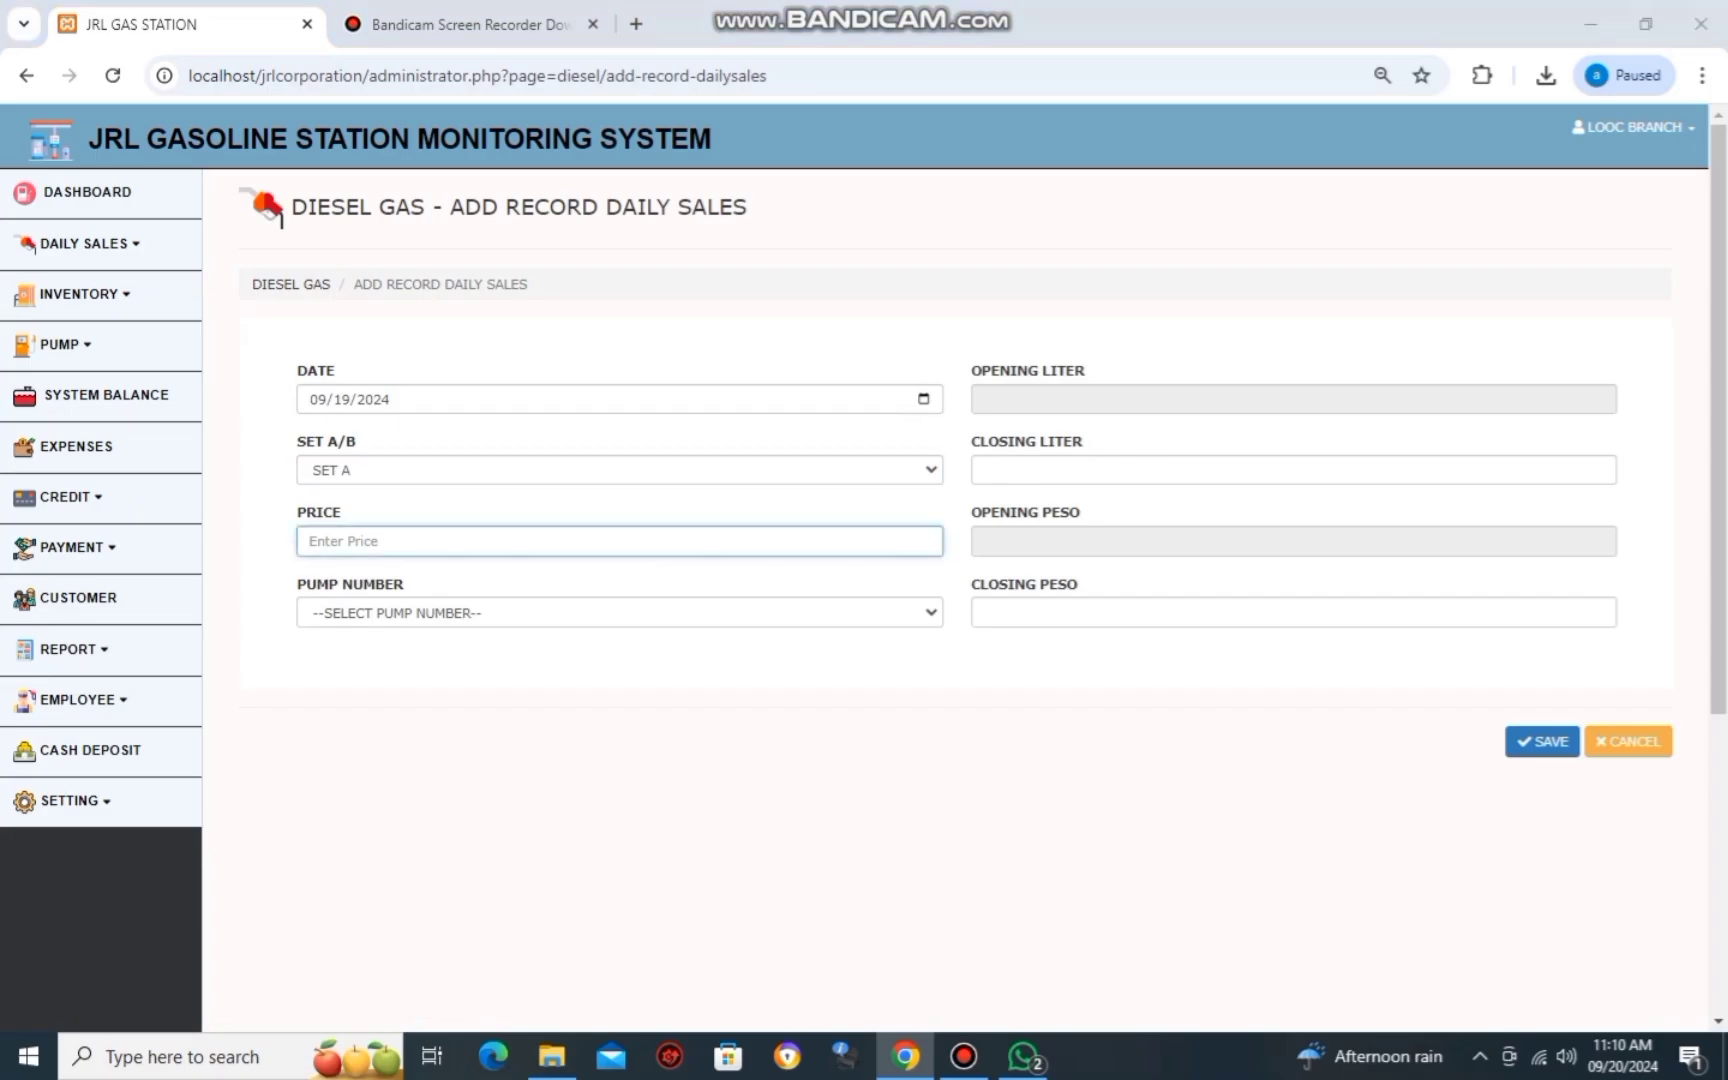
key("alt+Tab")
key("alt+Tab")
type("487")
key("alt+Tab")
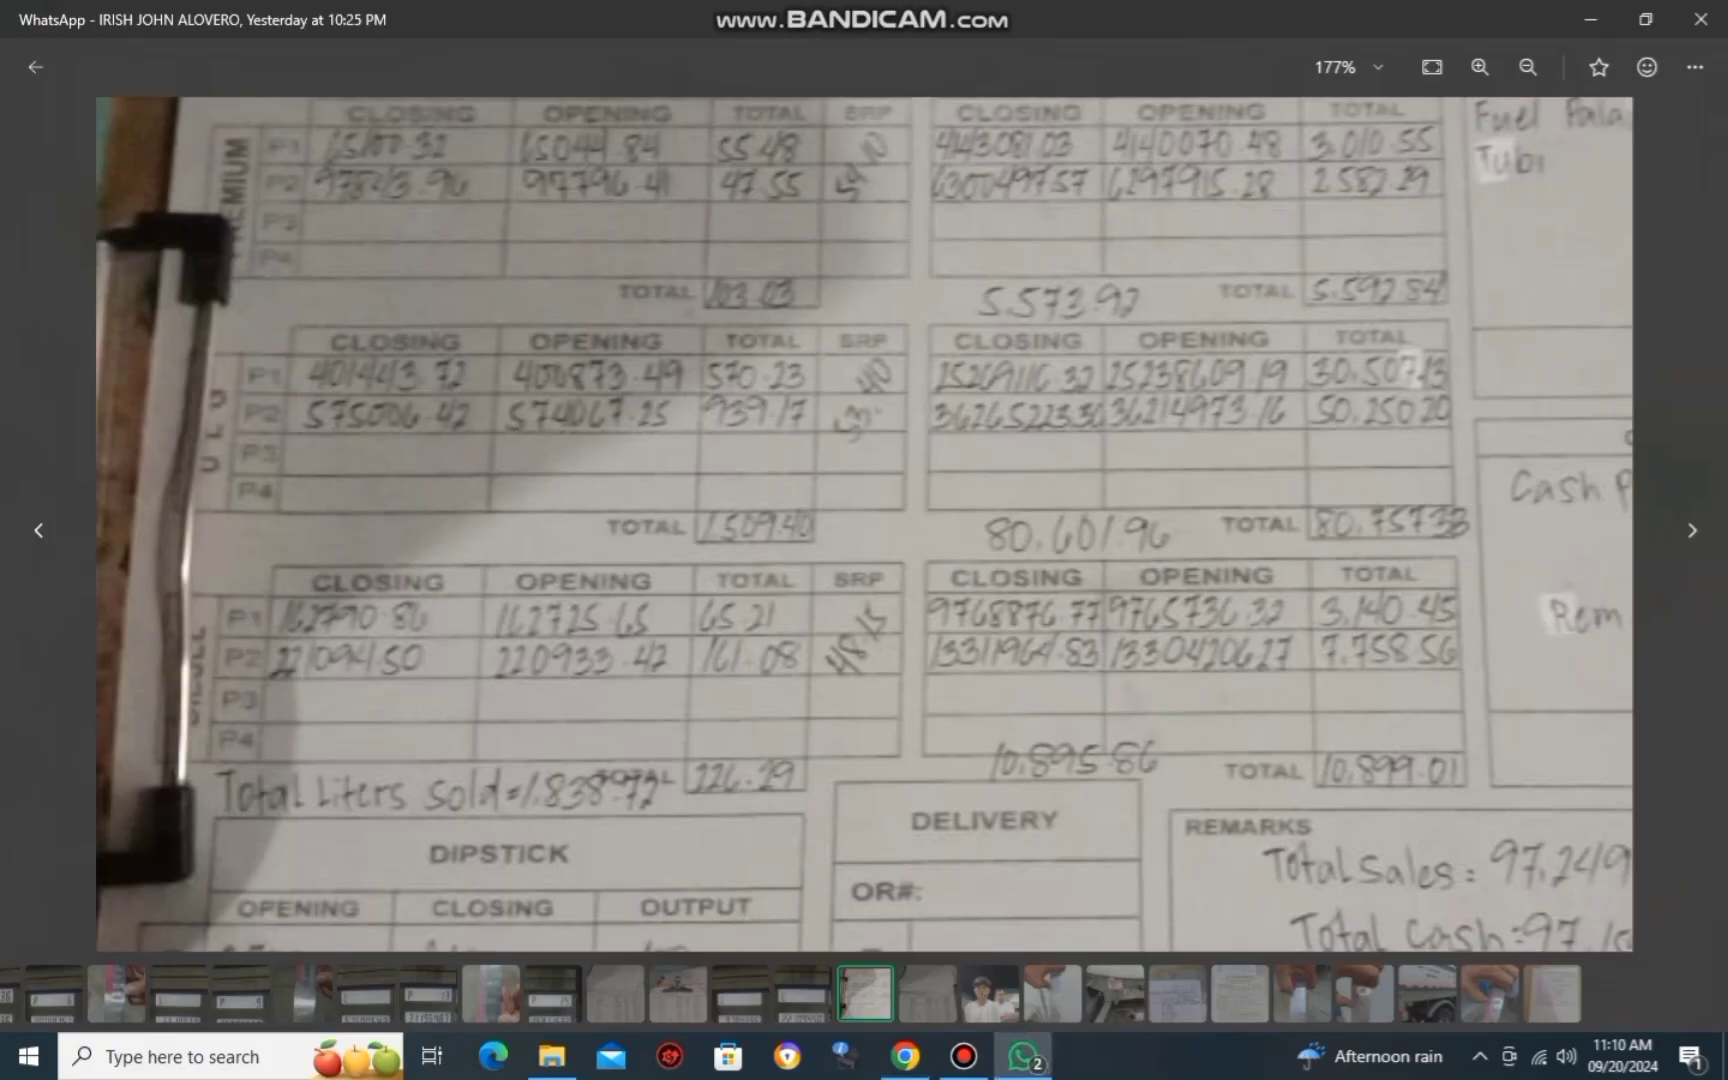
key("alt+Tab")
key("BackSpace")
key("Tab")
key("Down")
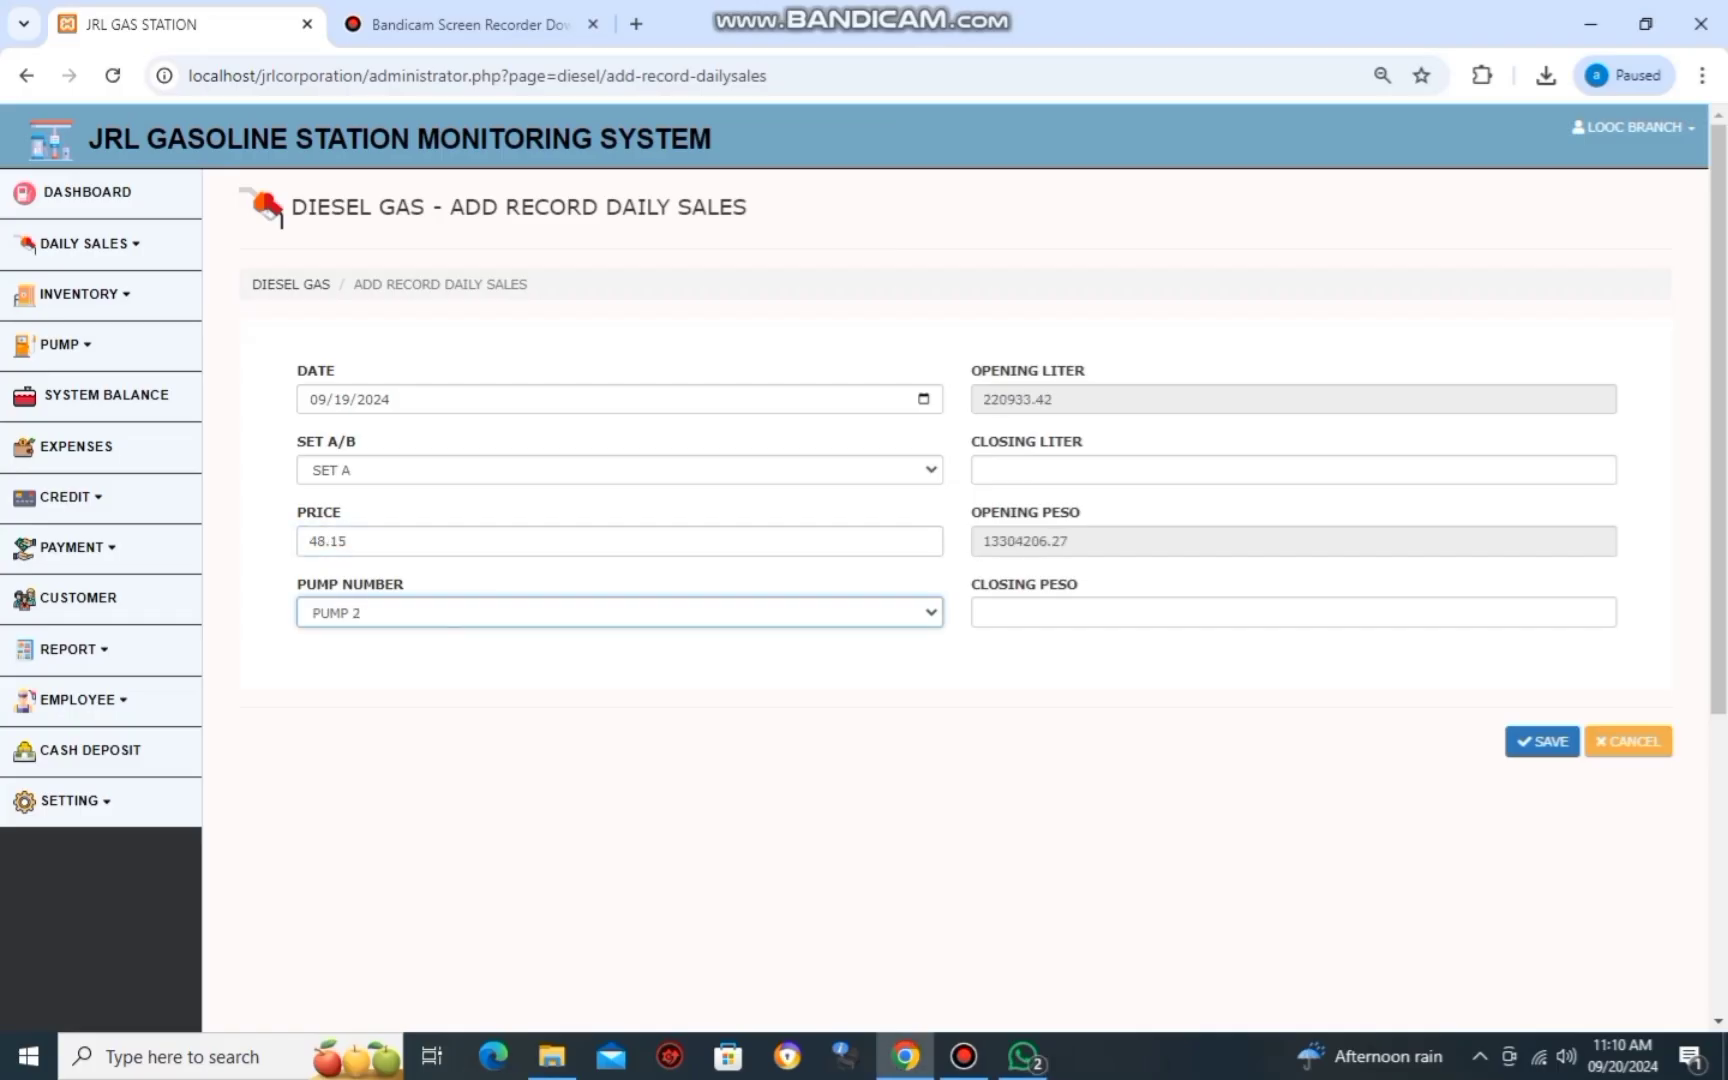
key("Tab")
key("Tab")
Enter closing liter 221094.50 from the handwritten sheet.
key("alt+Tab")
key("alt+Tab")
type("22")
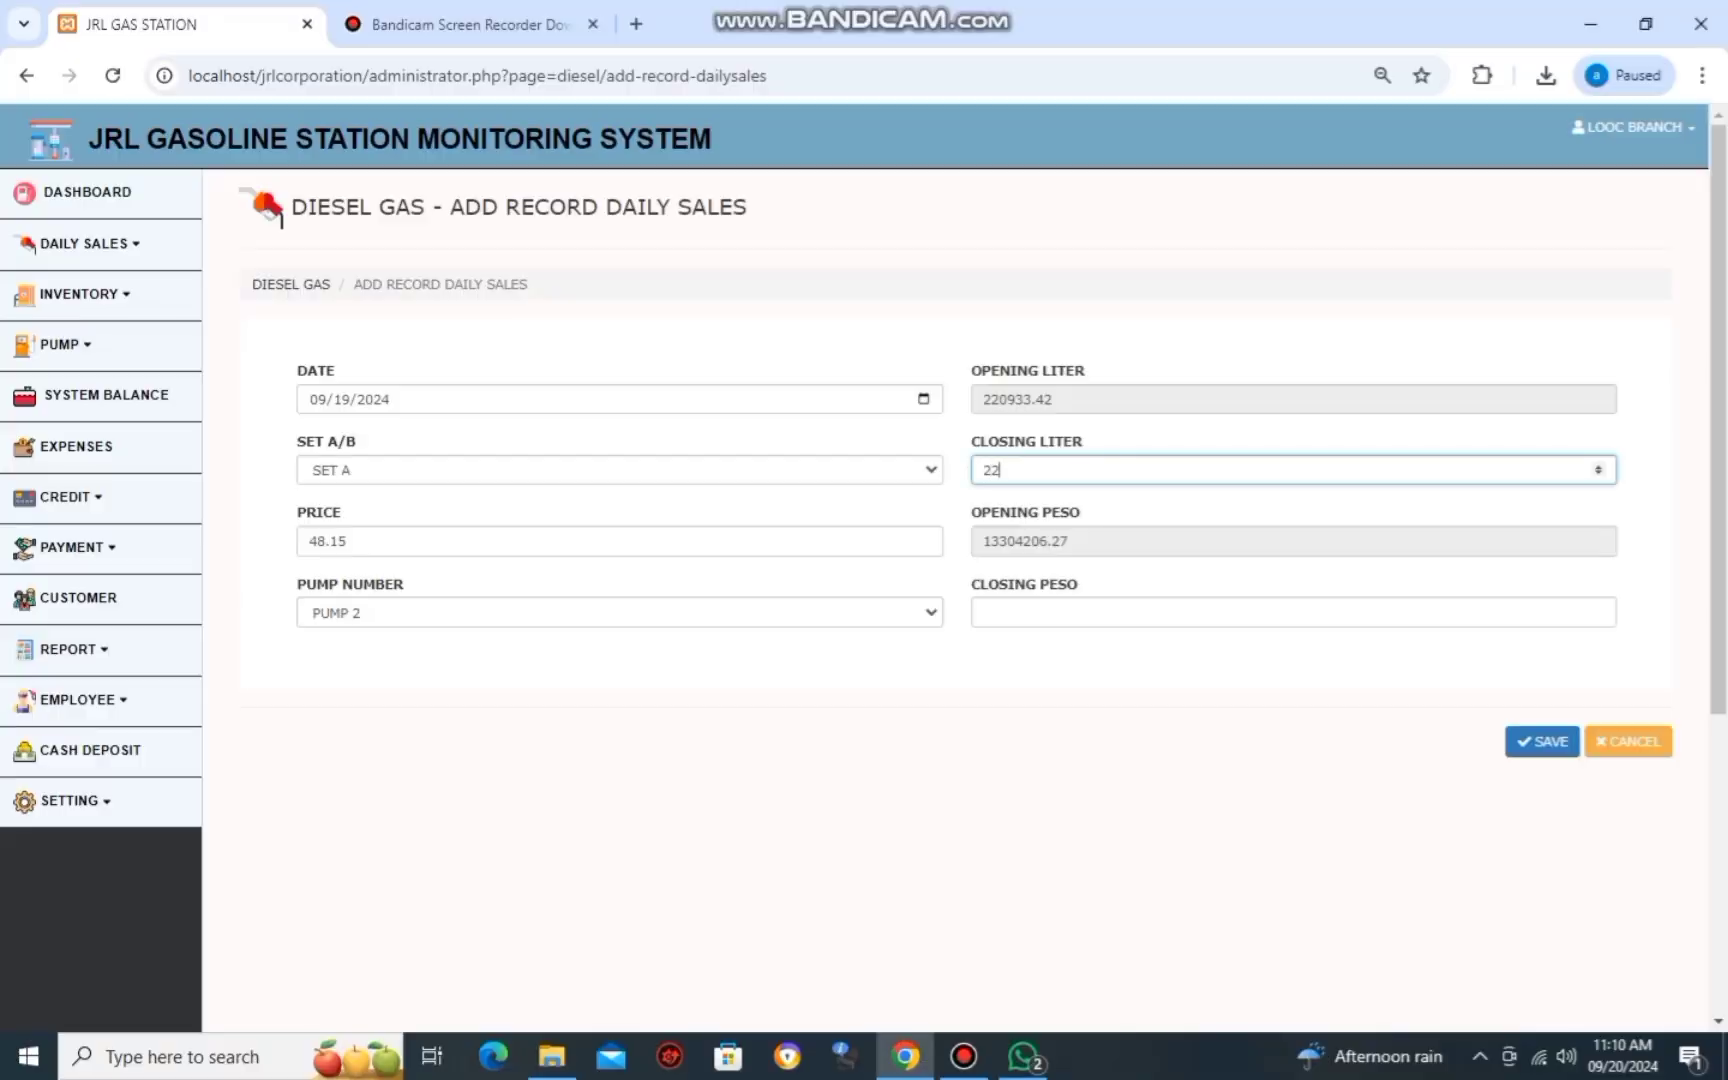
type("10")
key("alt+Tab")
key("alt+Tab")
type("94")
key("alt+Tab")
key("alt+Tab")
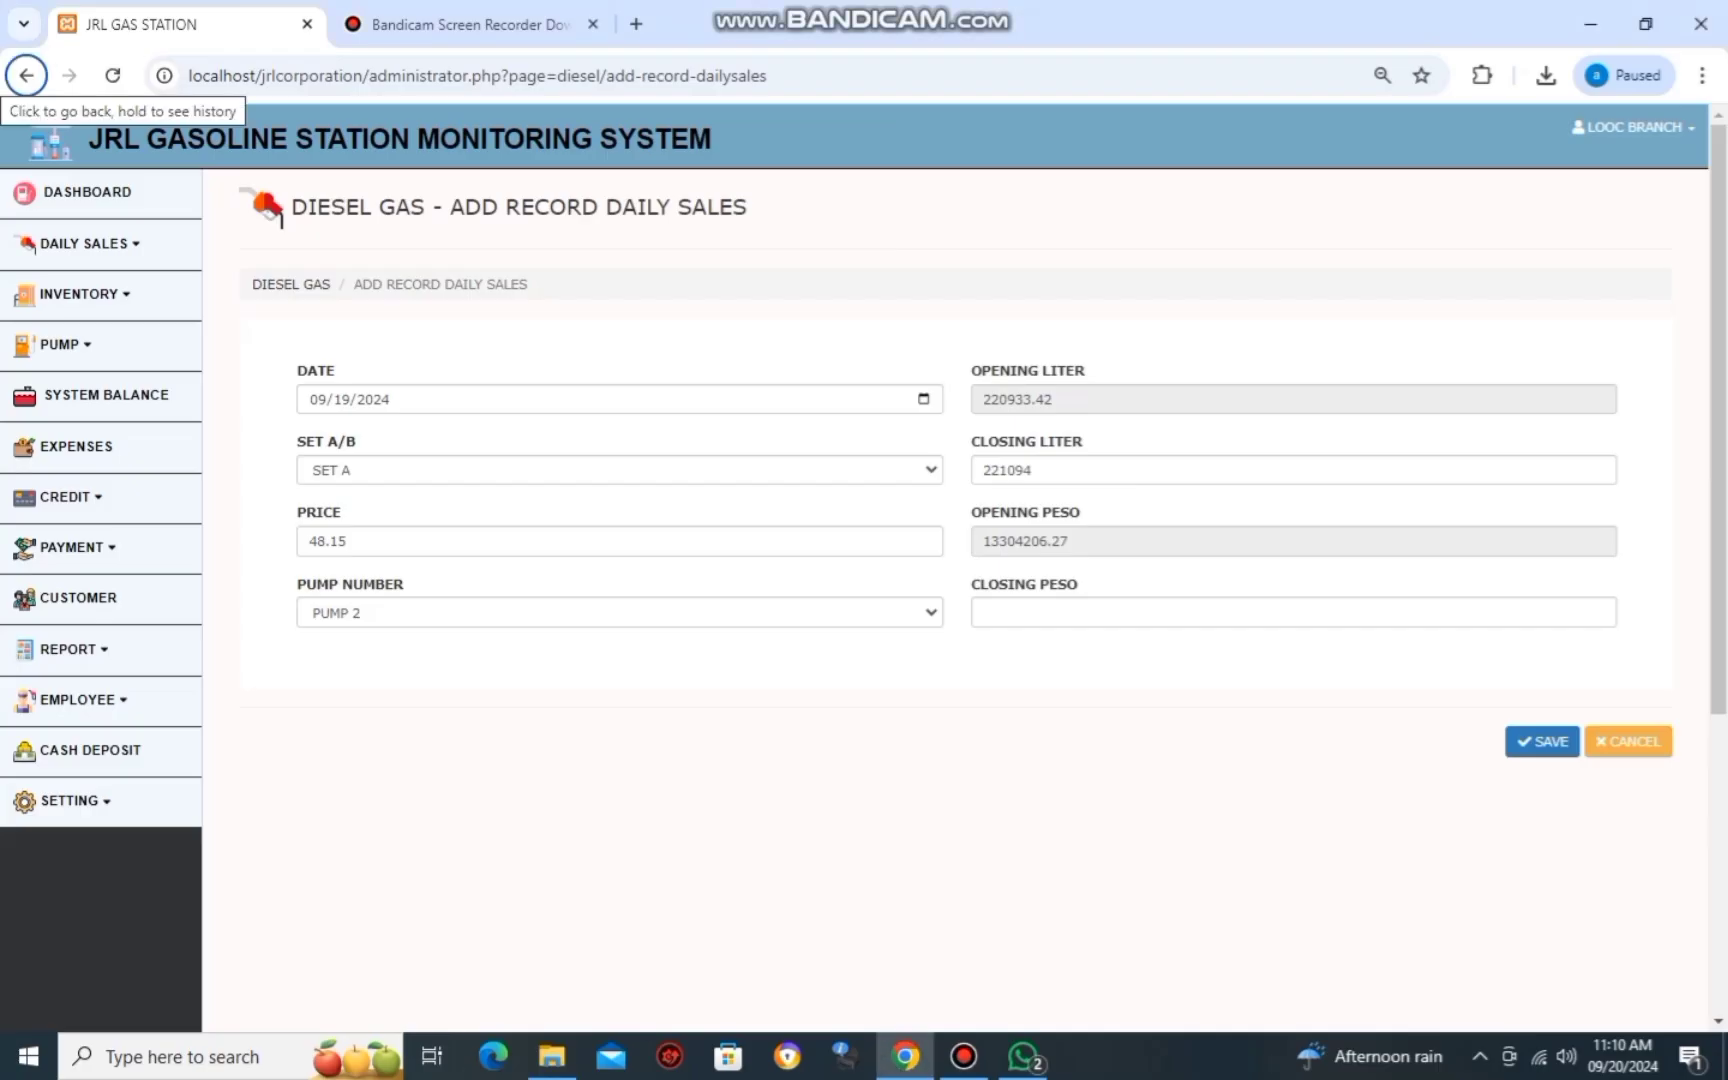
key("alt+Tab")
key("alt+Tab")
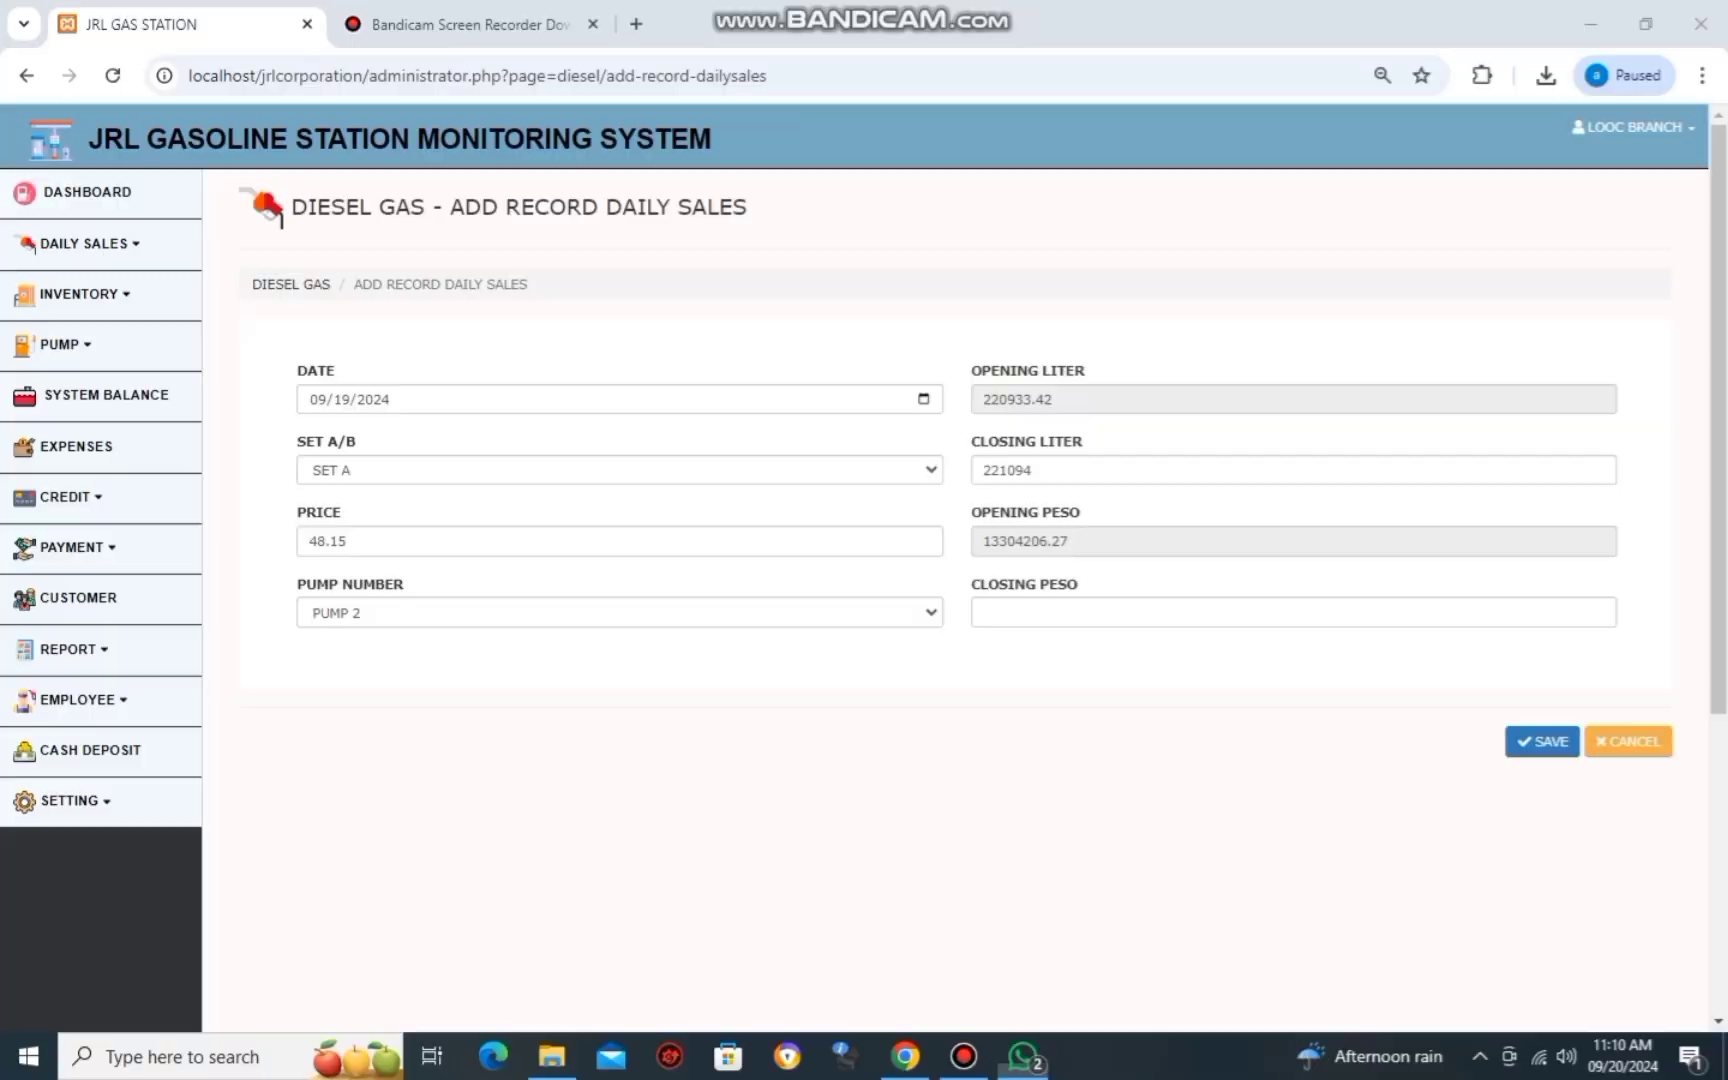
type(".50")
Enter closing peso 13311964.83 and save the Pump 2 diesel record.
key("alt+Tab")
key("alt+Tab")
key("Tab")
key("Tab")
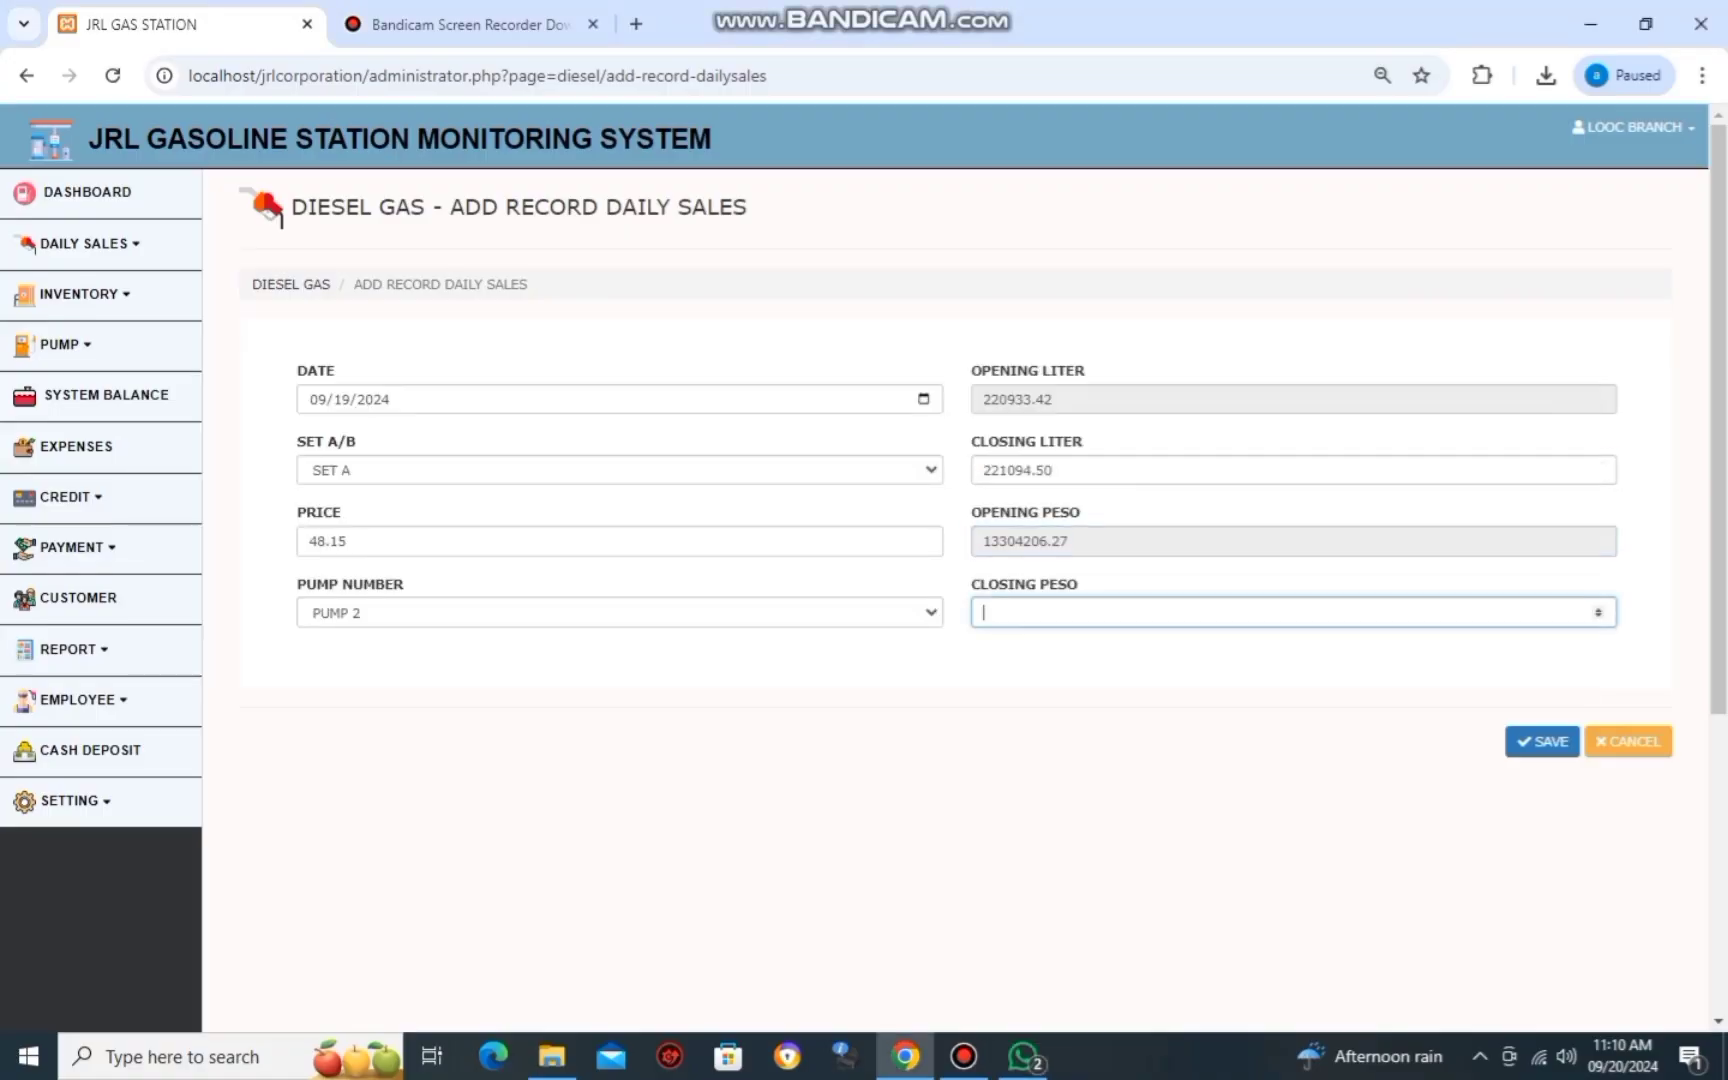
key("alt+Tab")
key("alt+Tab")
key("alt+Tab")
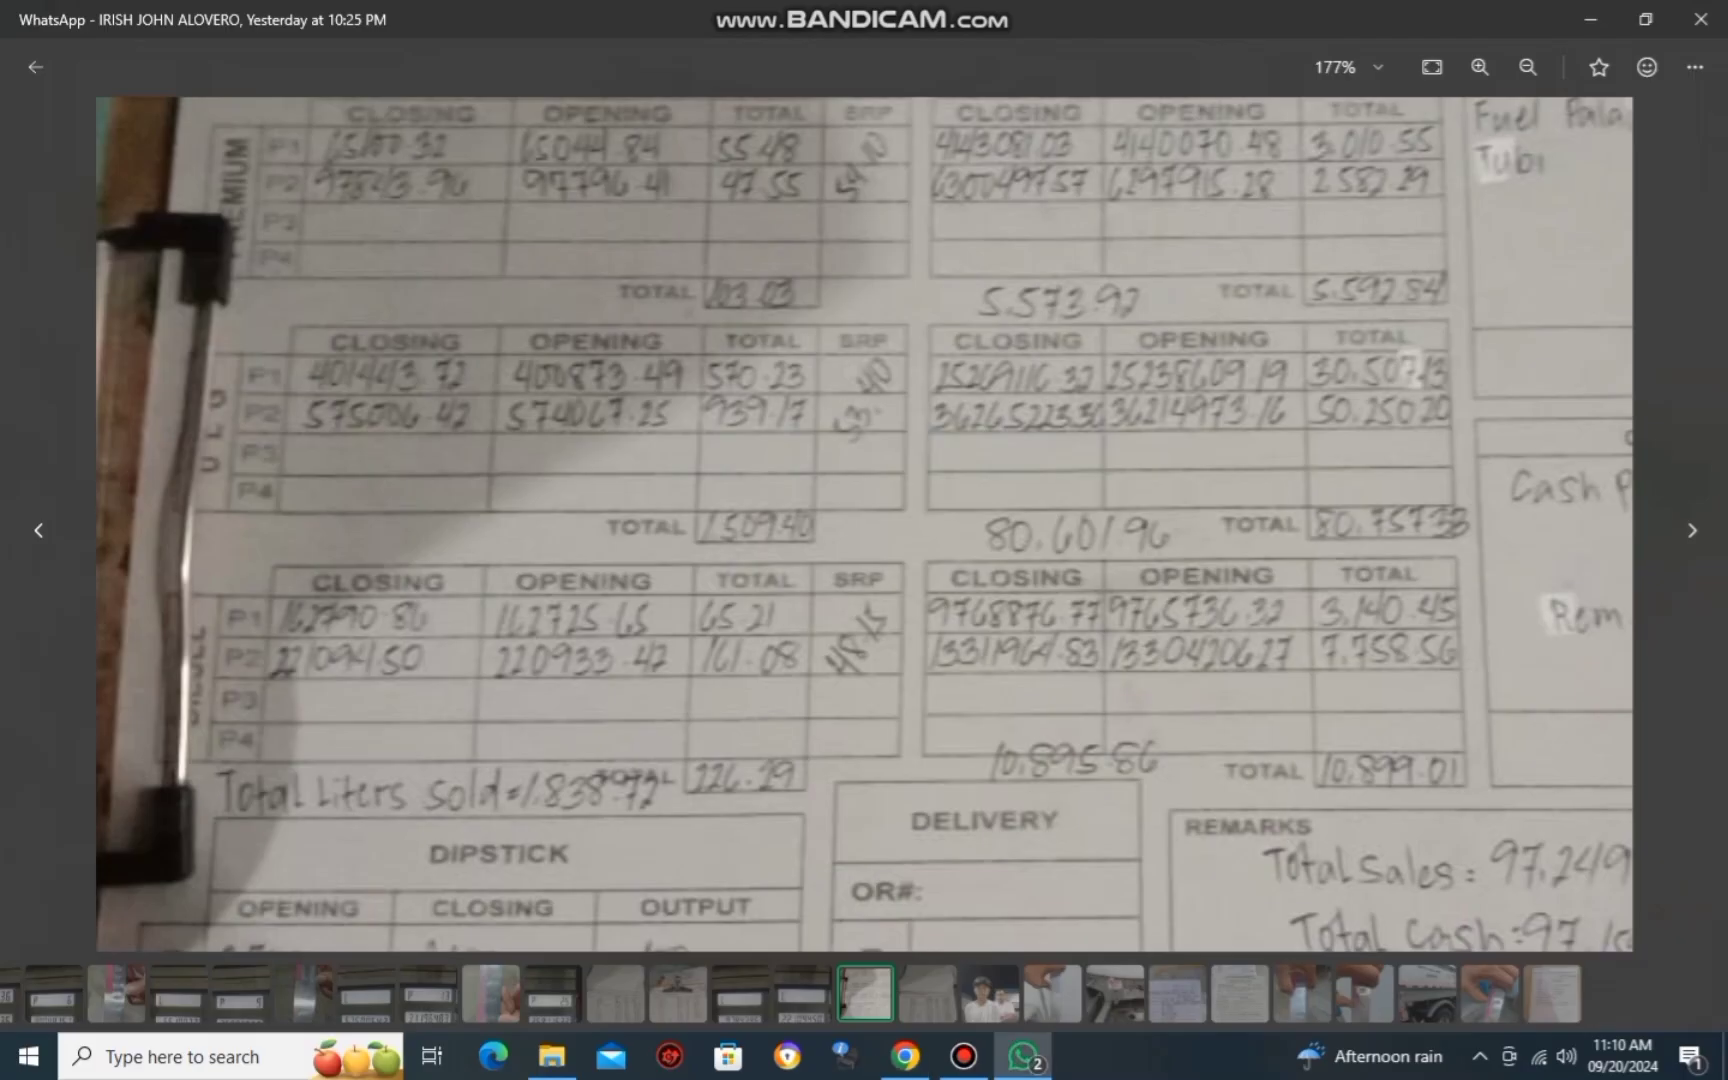
key("alt+Tab")
type("13")
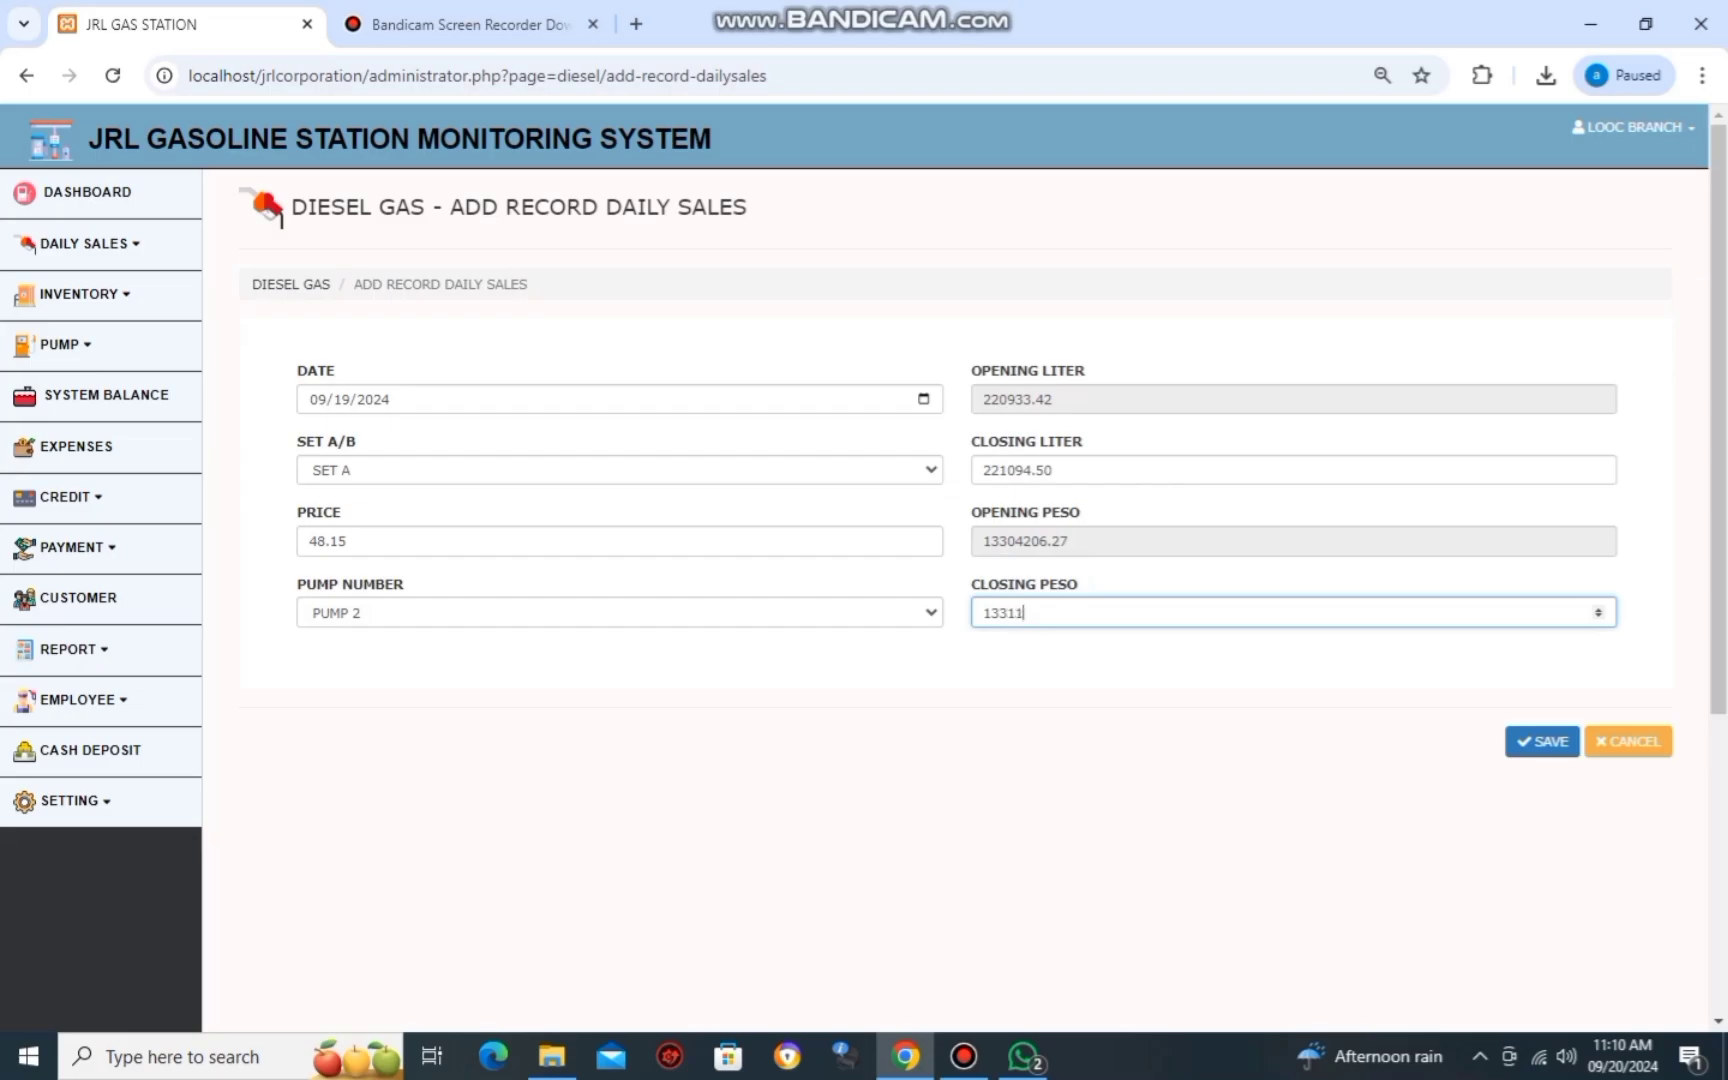
key("alt+Tab")
key("alt+Tab")
type("311964")
key("alt+Tab")
key("alt+Tab")
type(".")
key("alt+Tab")
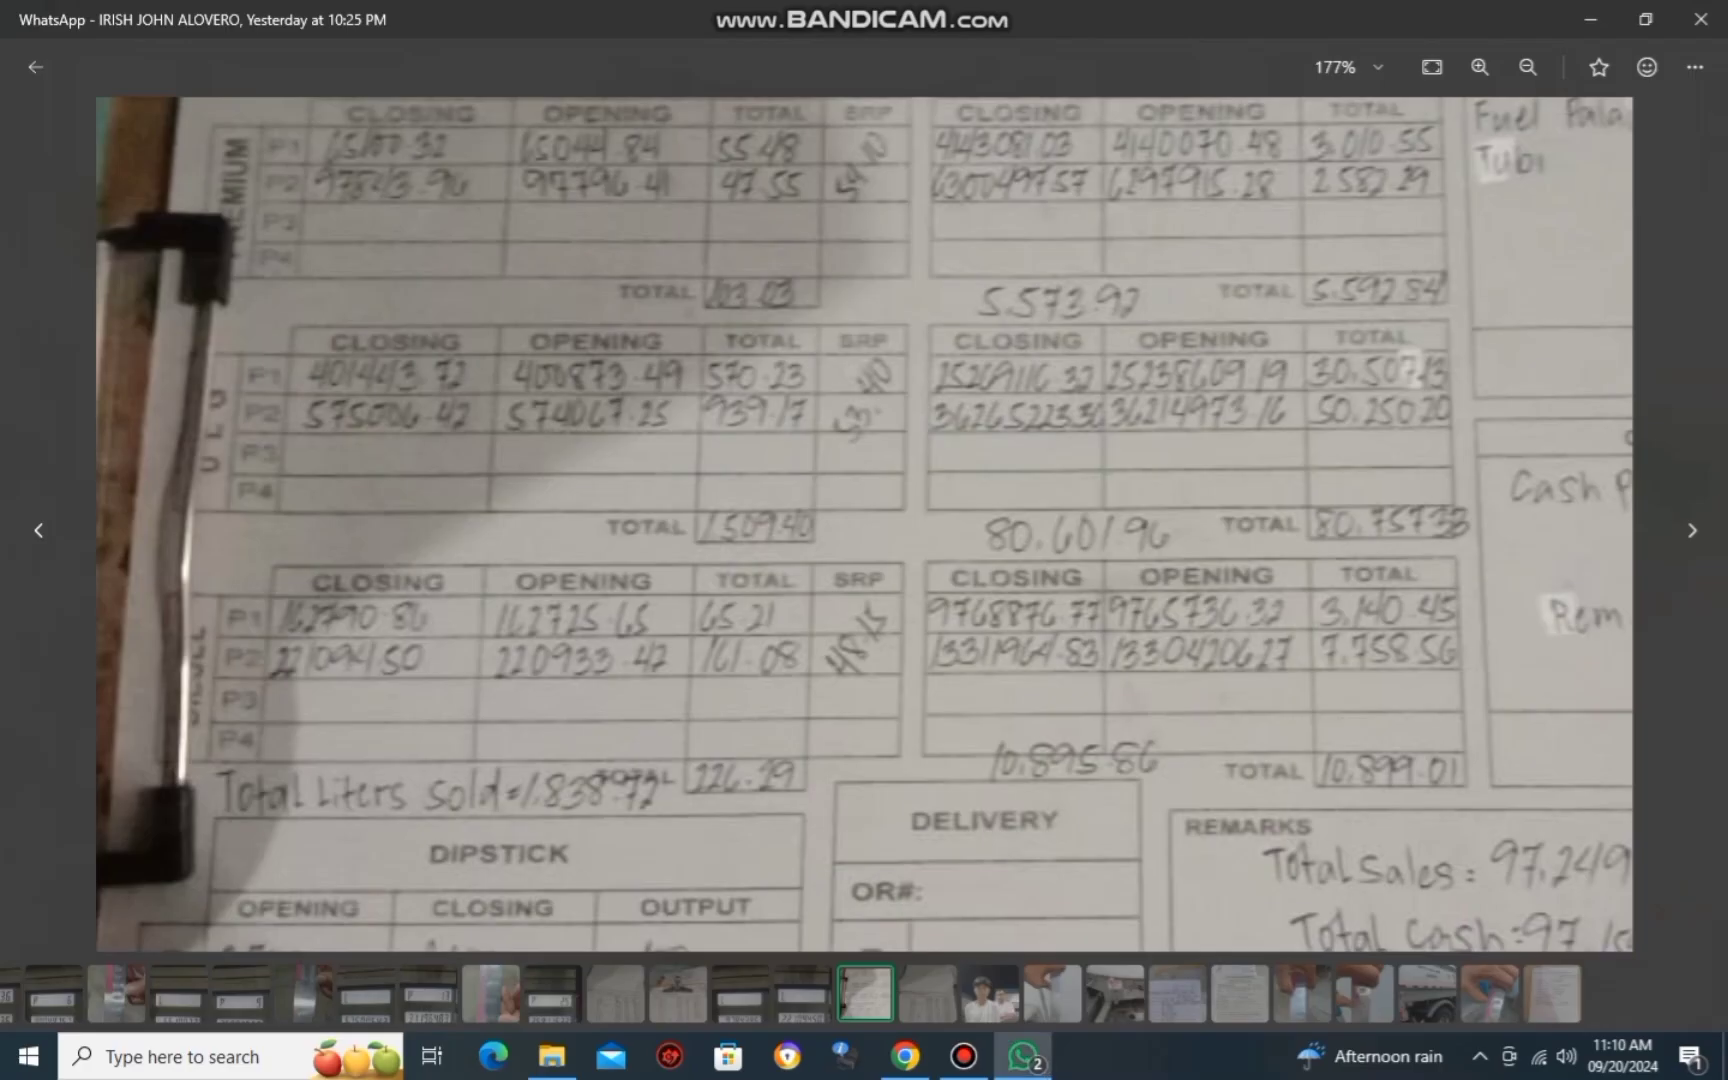
key("alt+Tab")
type("83")
left_click(1543, 741)
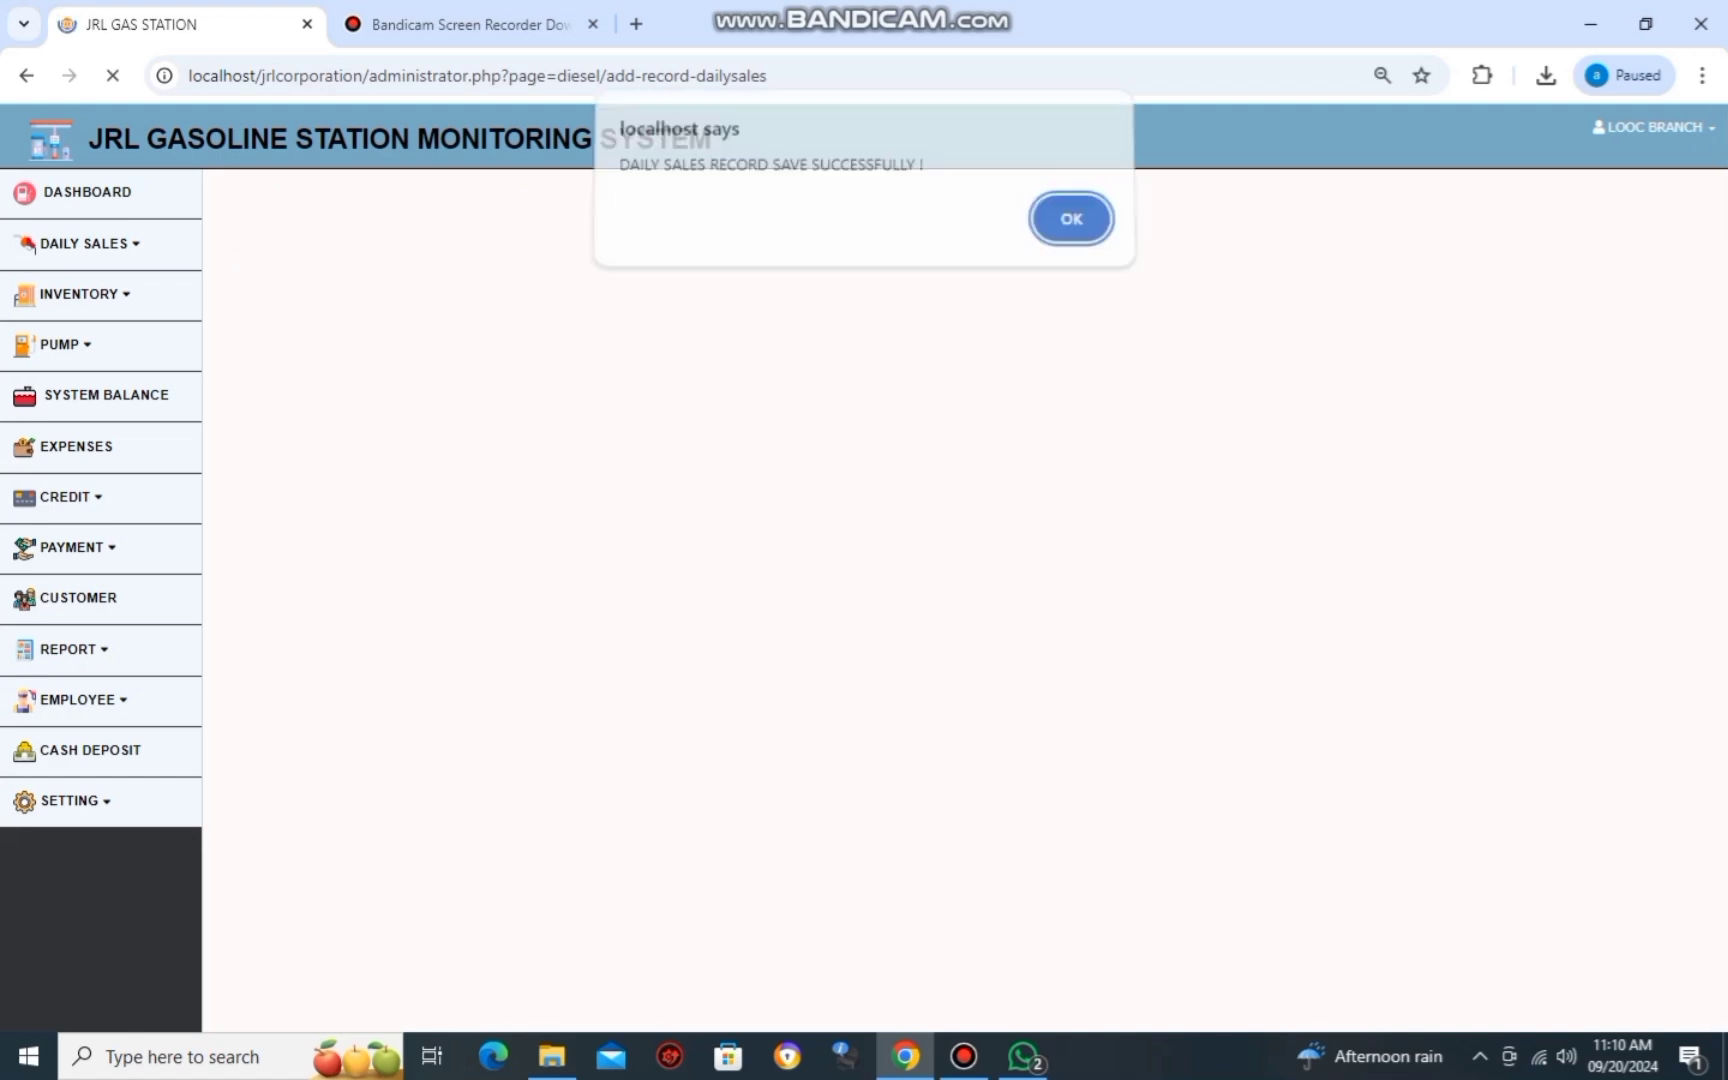
Dismiss the save alert and start a new Expenses record dated 09/19/2024.
key("Return")
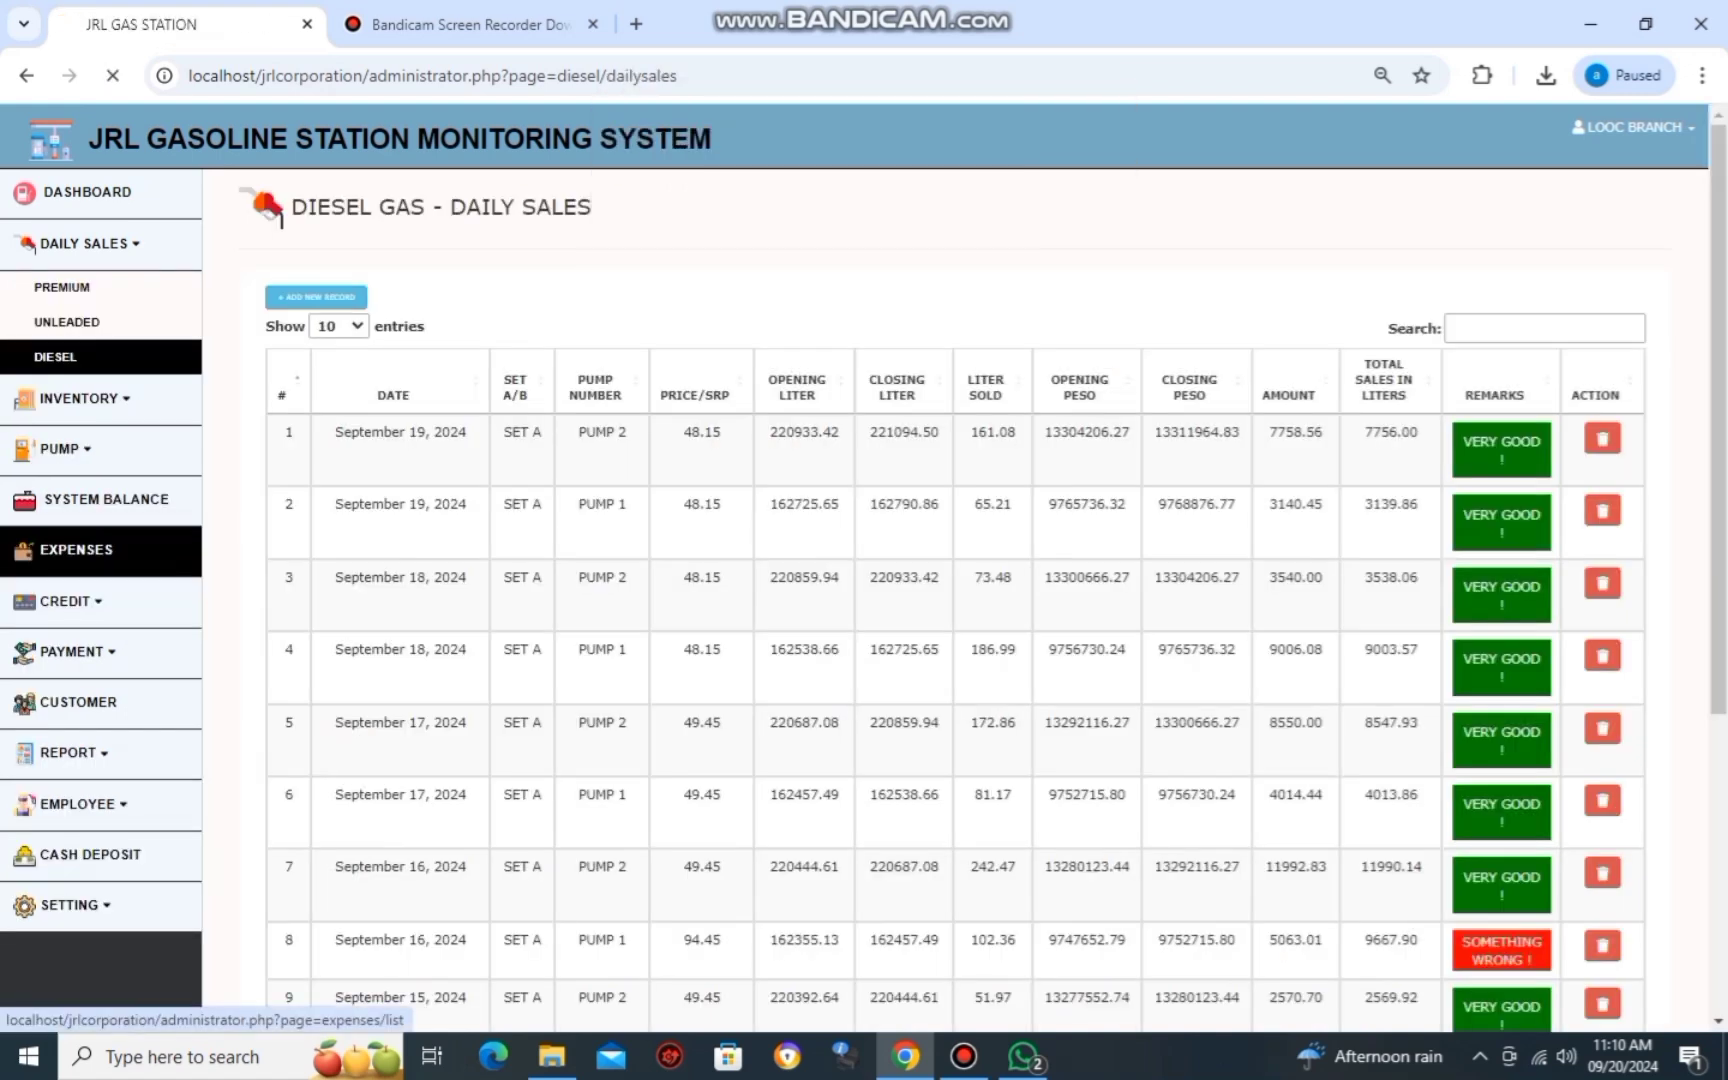
left_click(76, 549)
left_click(316, 297)
left_click(321, 399)
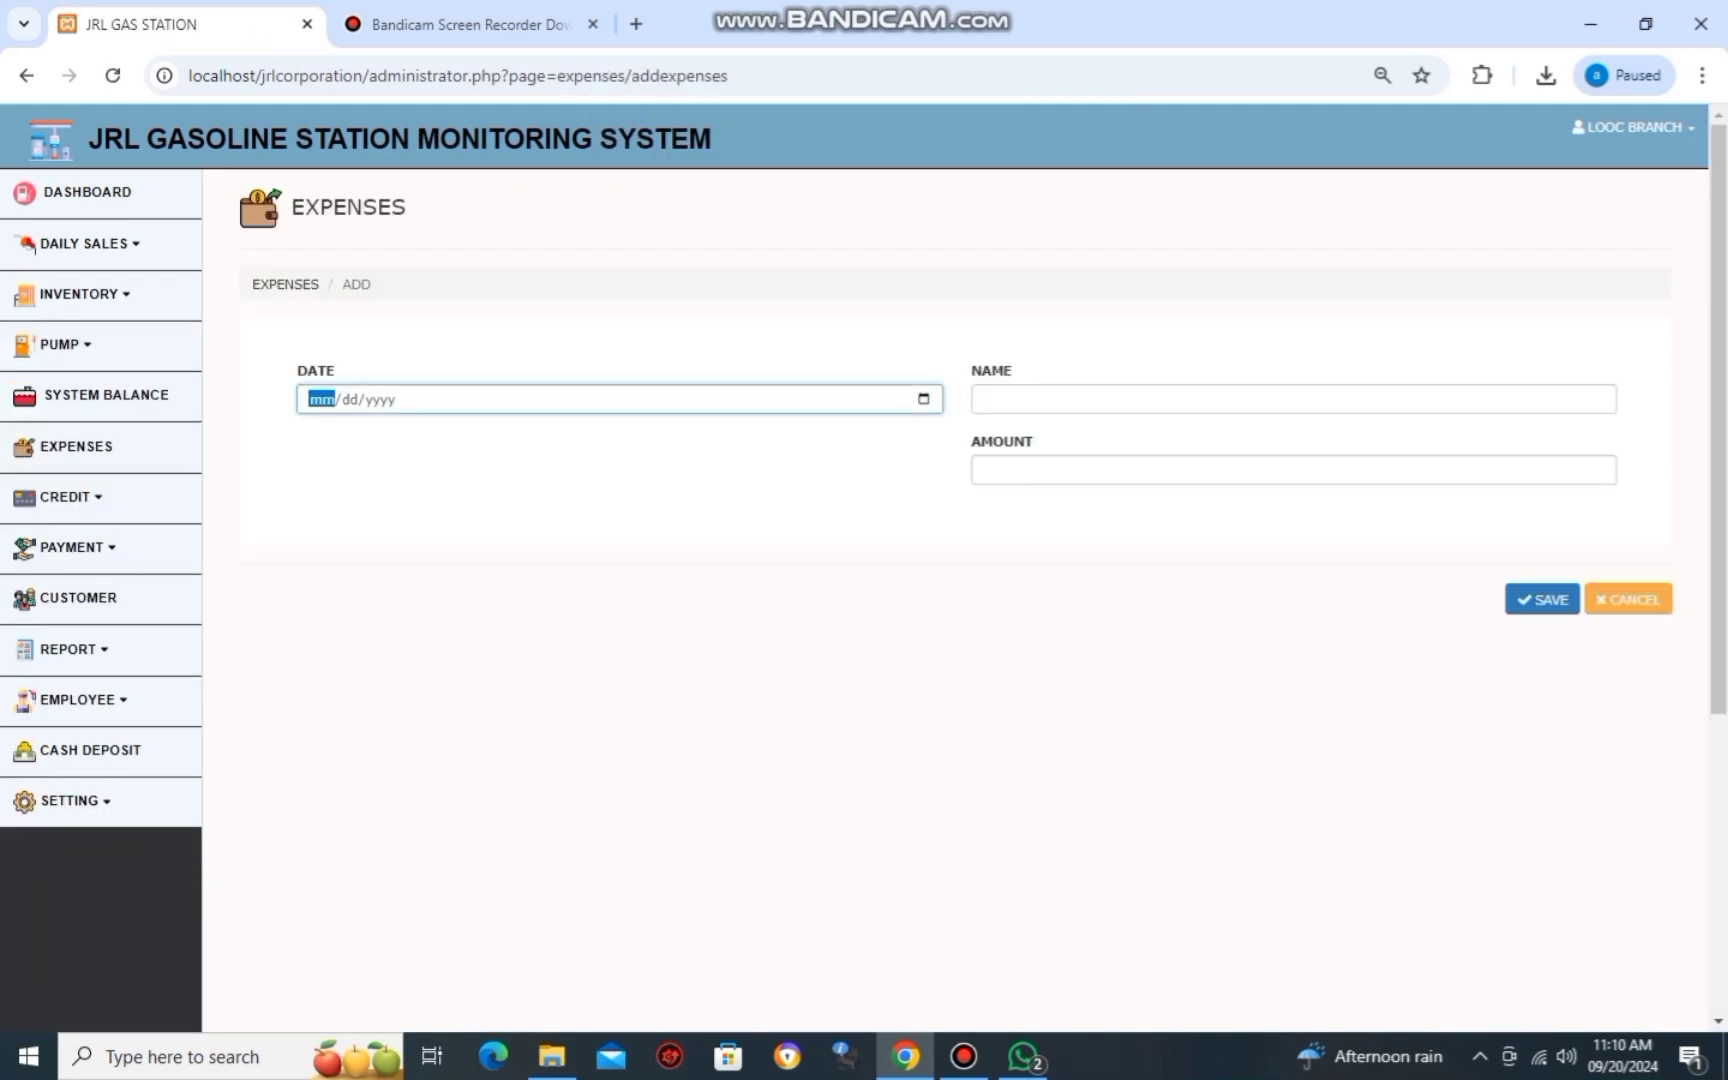
key("alt+Tab")
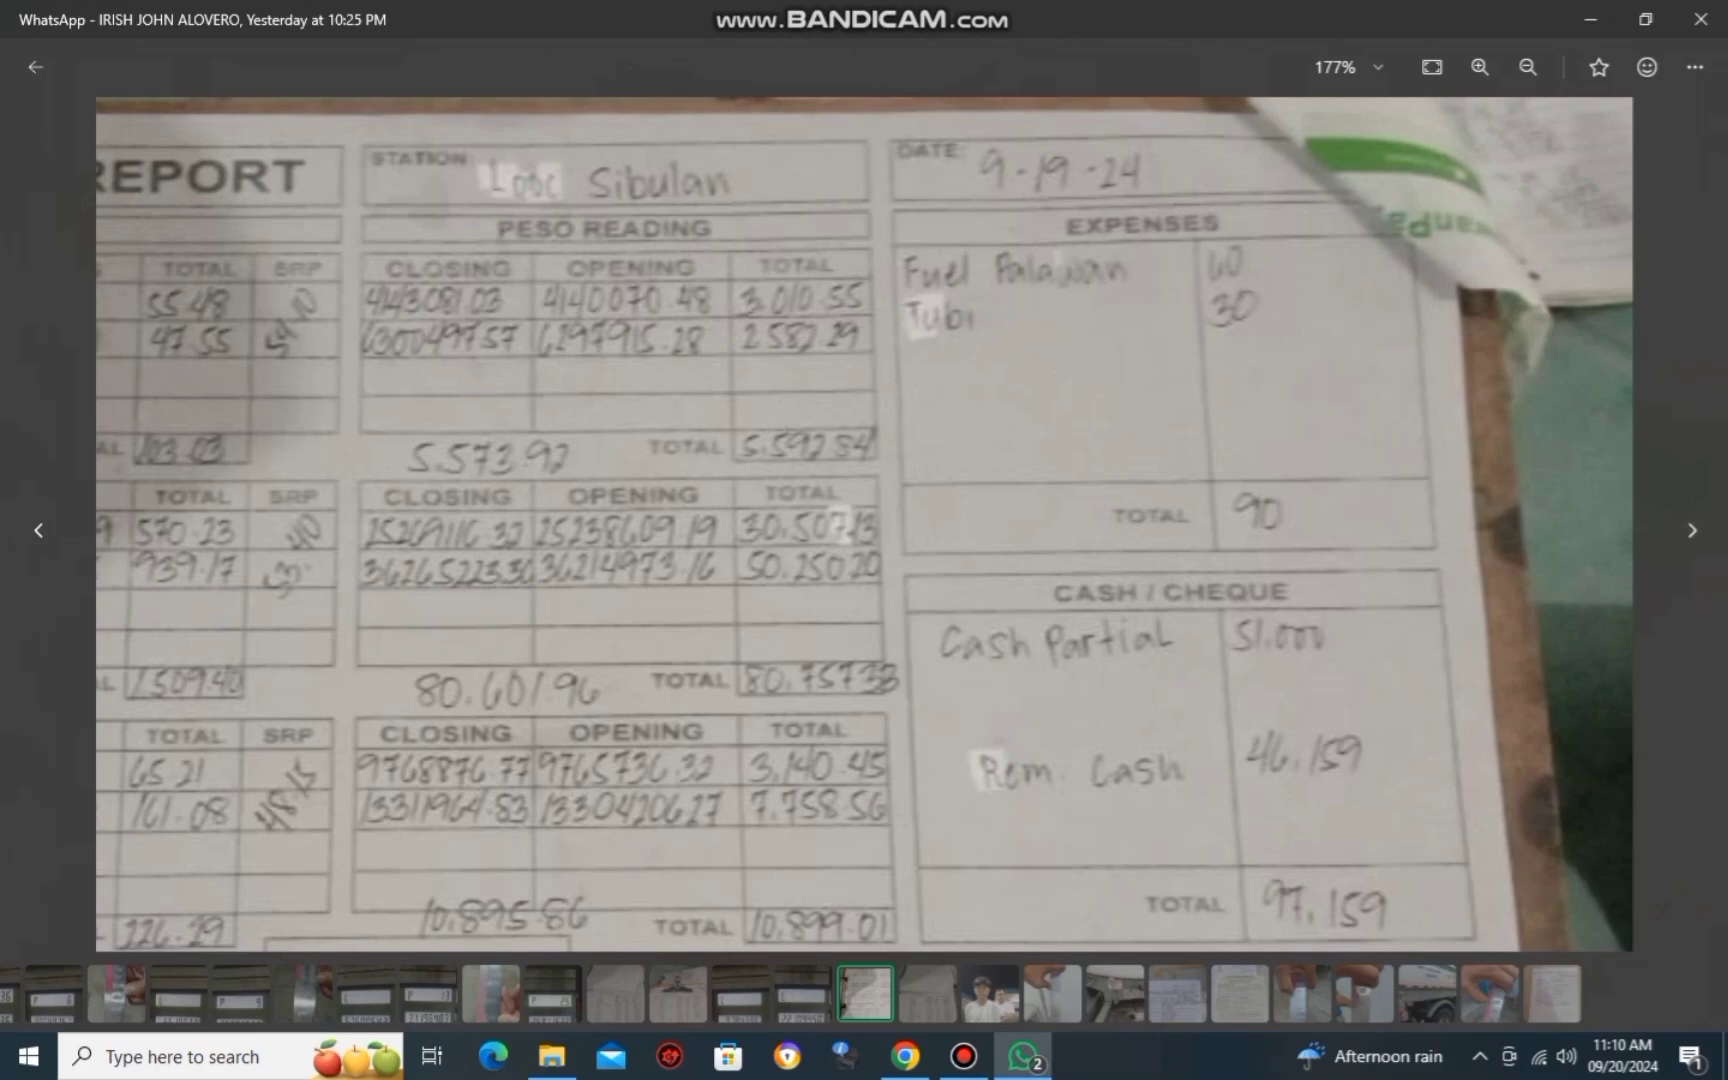
key("alt+Tab")
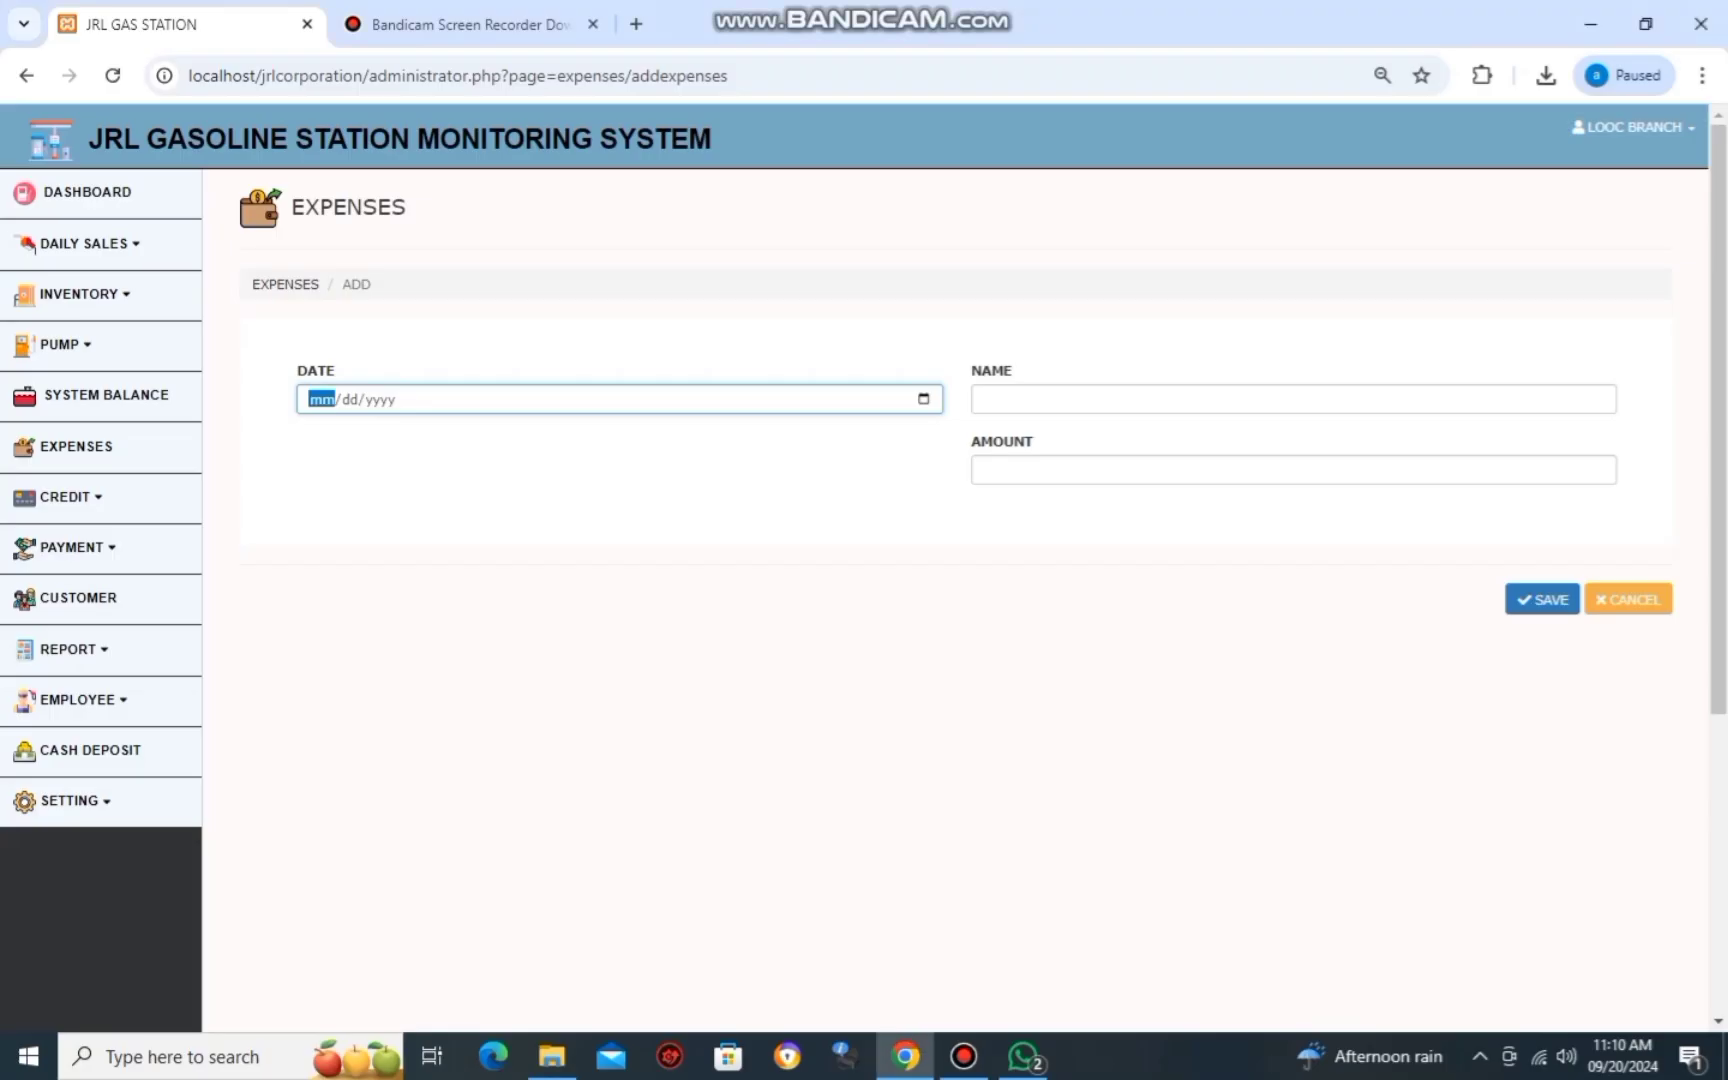
Save the expense FUEL TO PALAWAN with amount 60.
key("Tab")
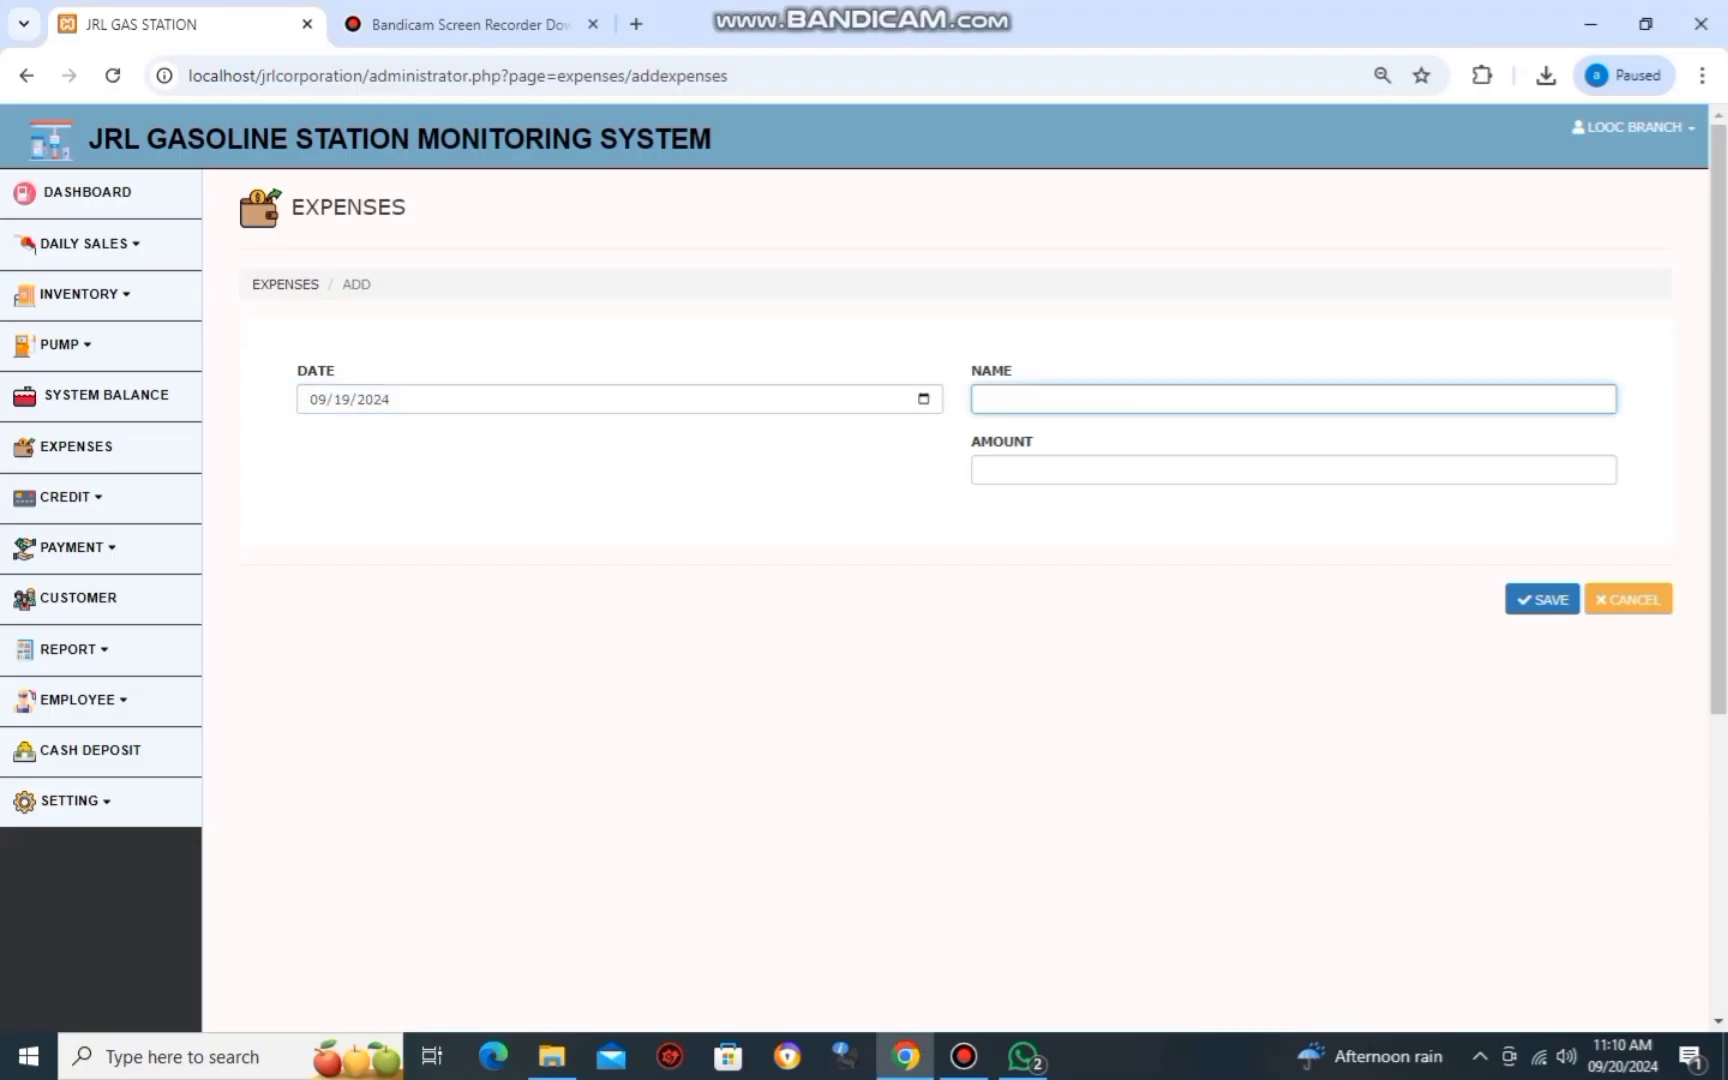
key("alt+Tab")
key("alt+Tab")
type("F")
key("BackSpace")
type("FUEL")
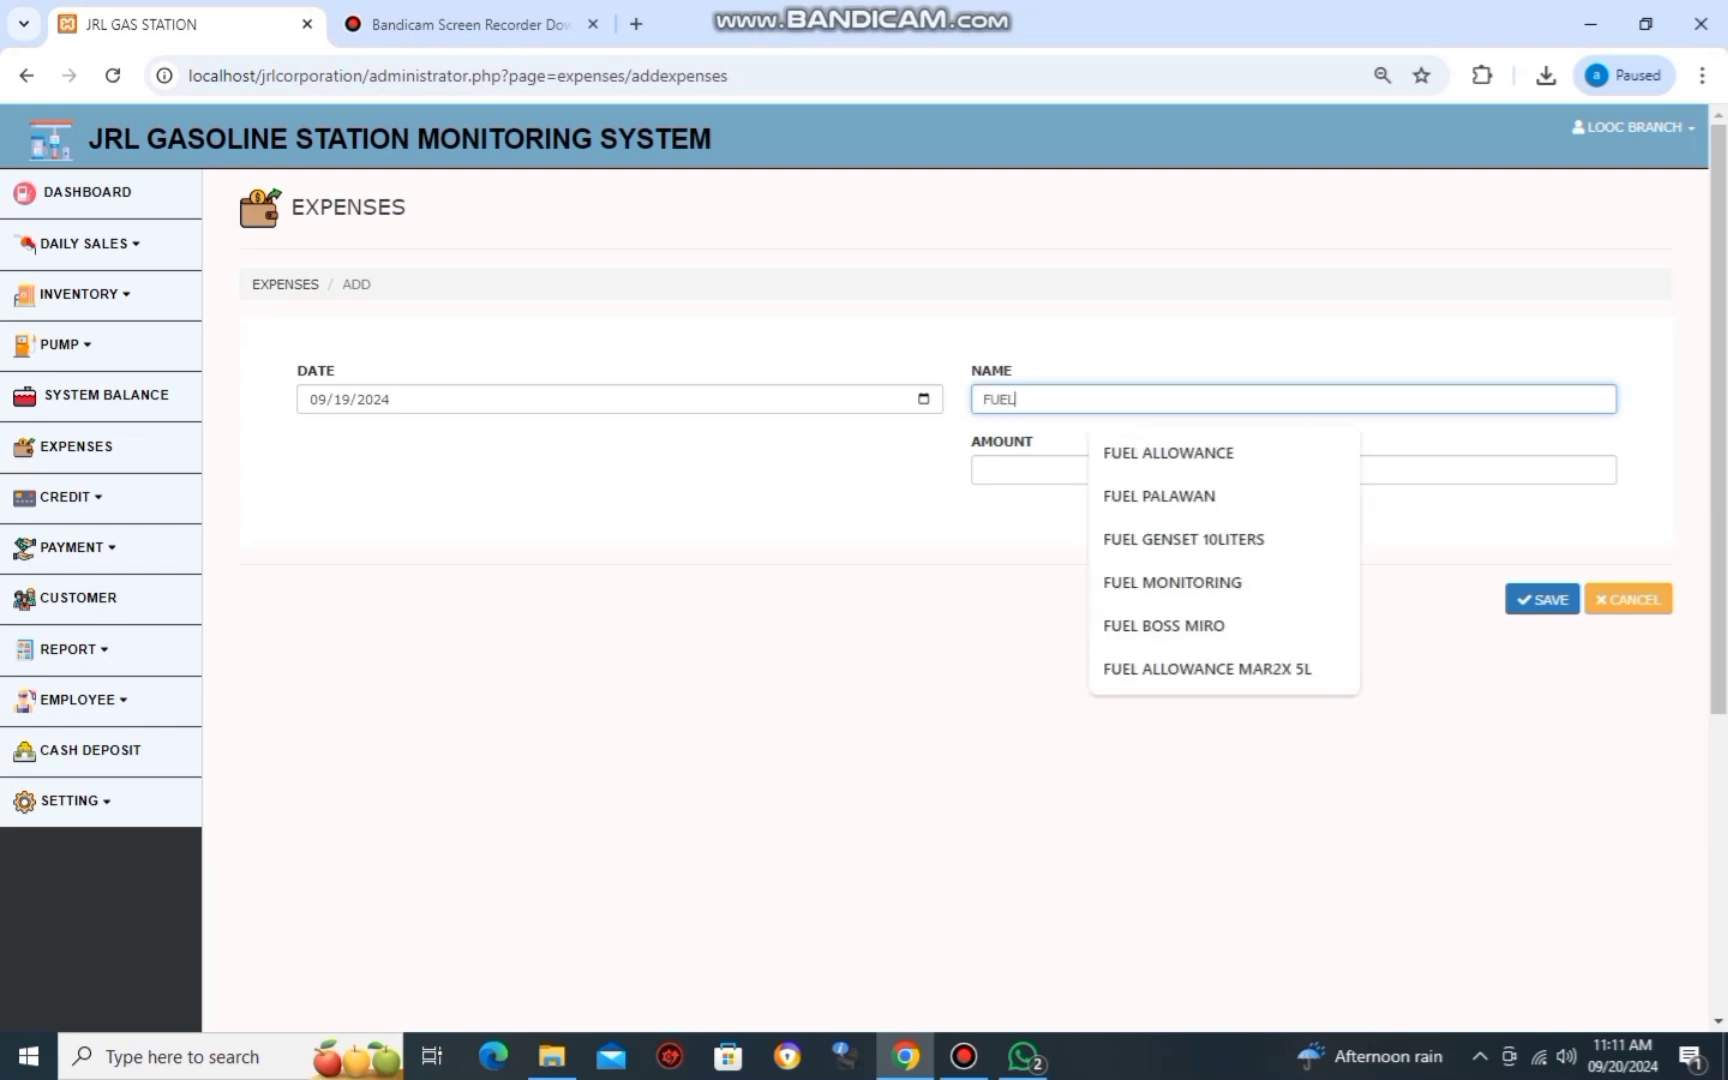
type(" TO PALAWAN")
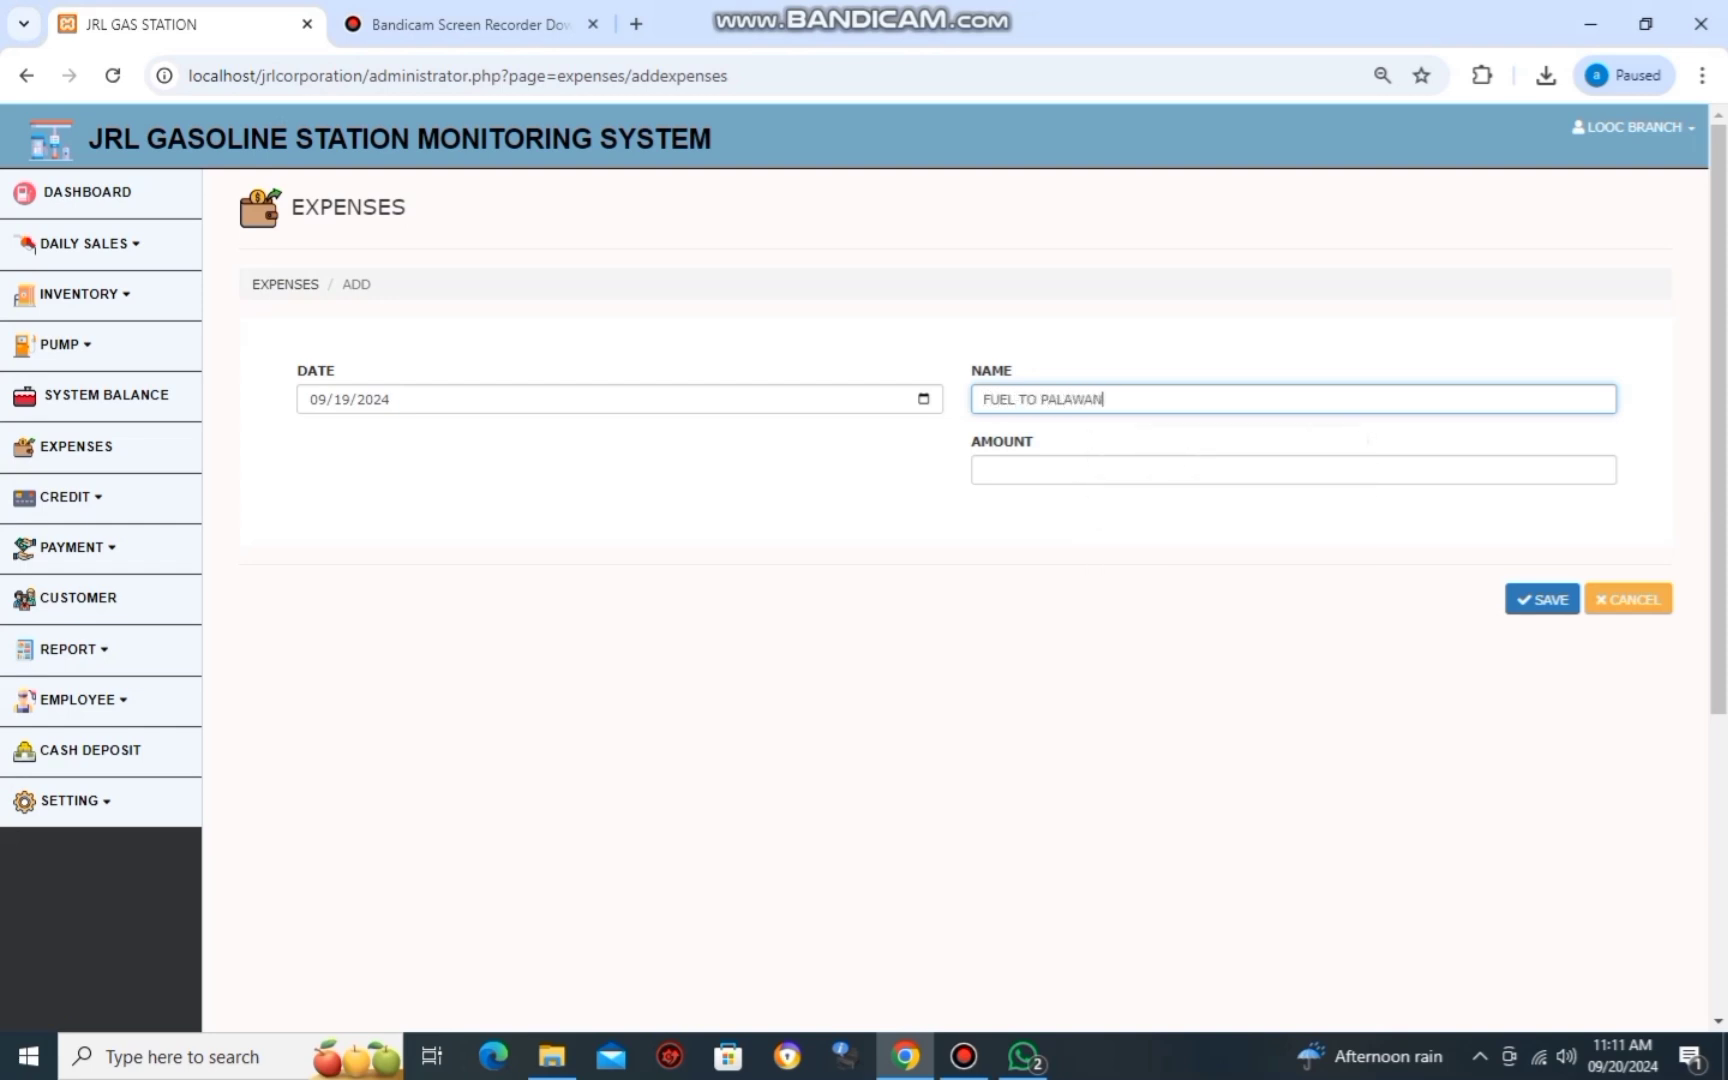
key("Tab")
key("alt+Tab")
key("alt+Tab")
type("6")
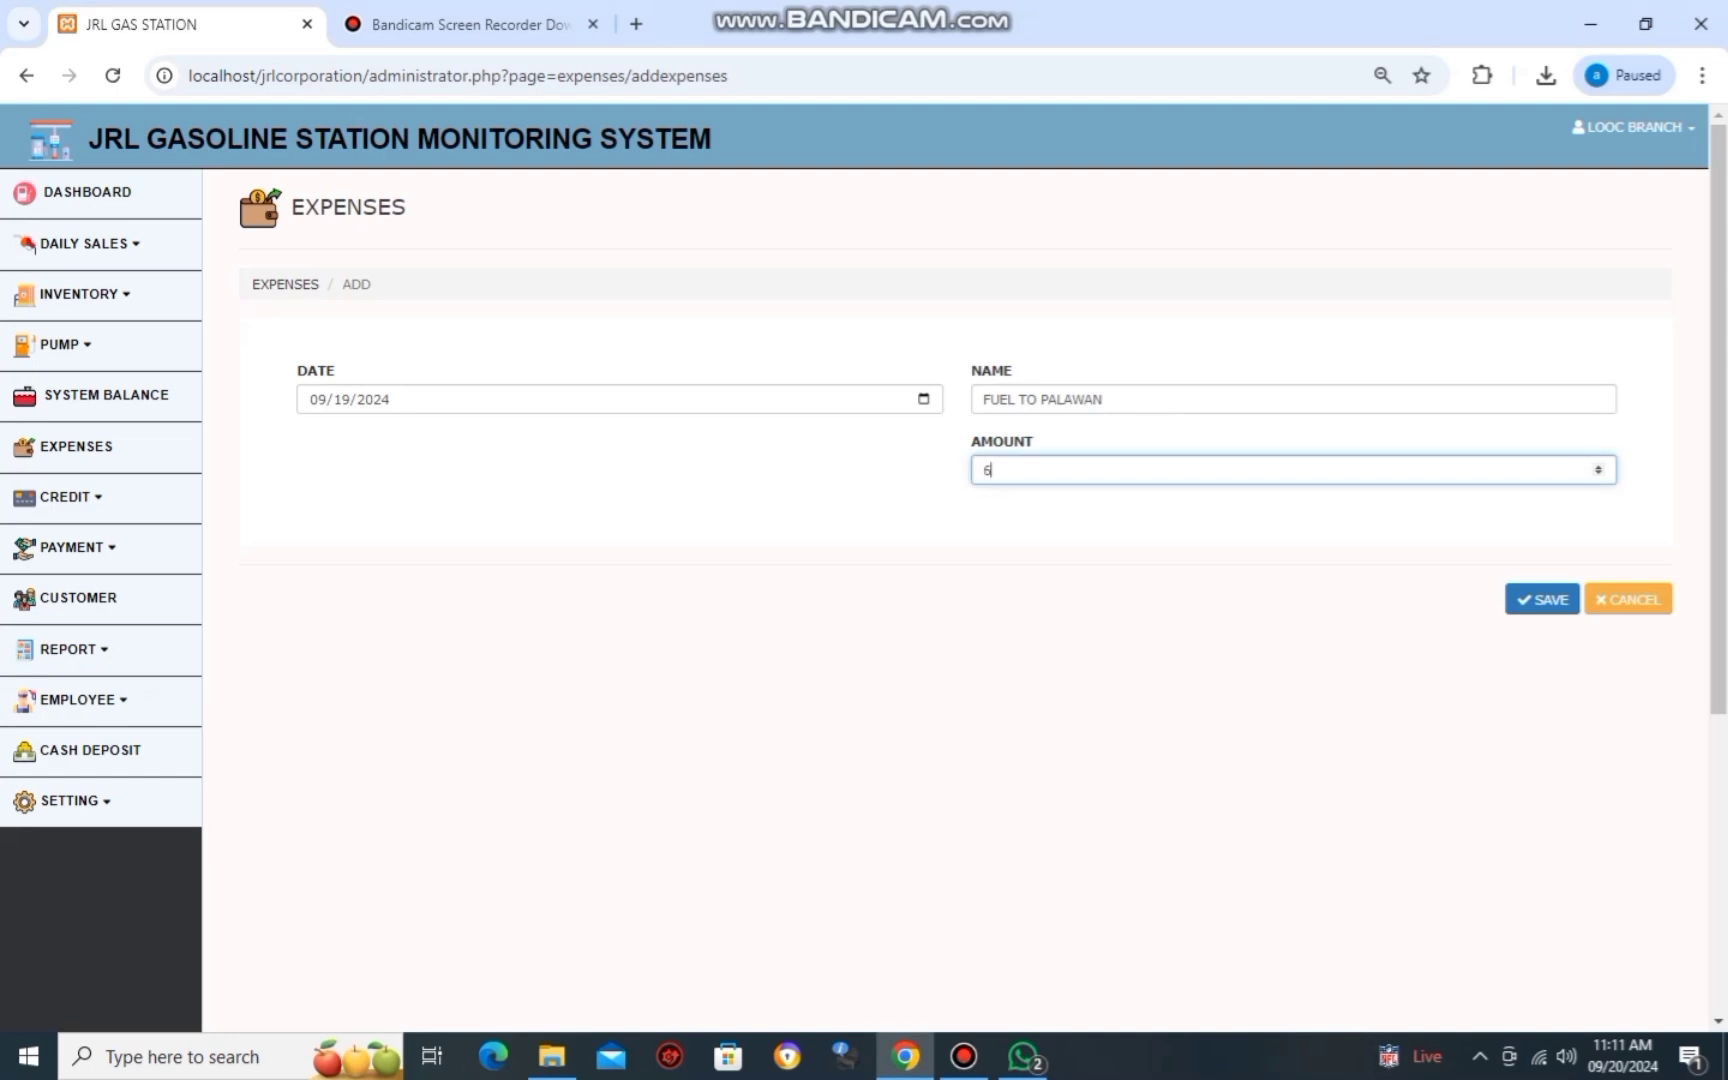
type("0")
key("Return")
Add a September 19, 2024 expense named TUBIG OR WATER for 30, using the handwritten report photo.
left_click(316, 297)
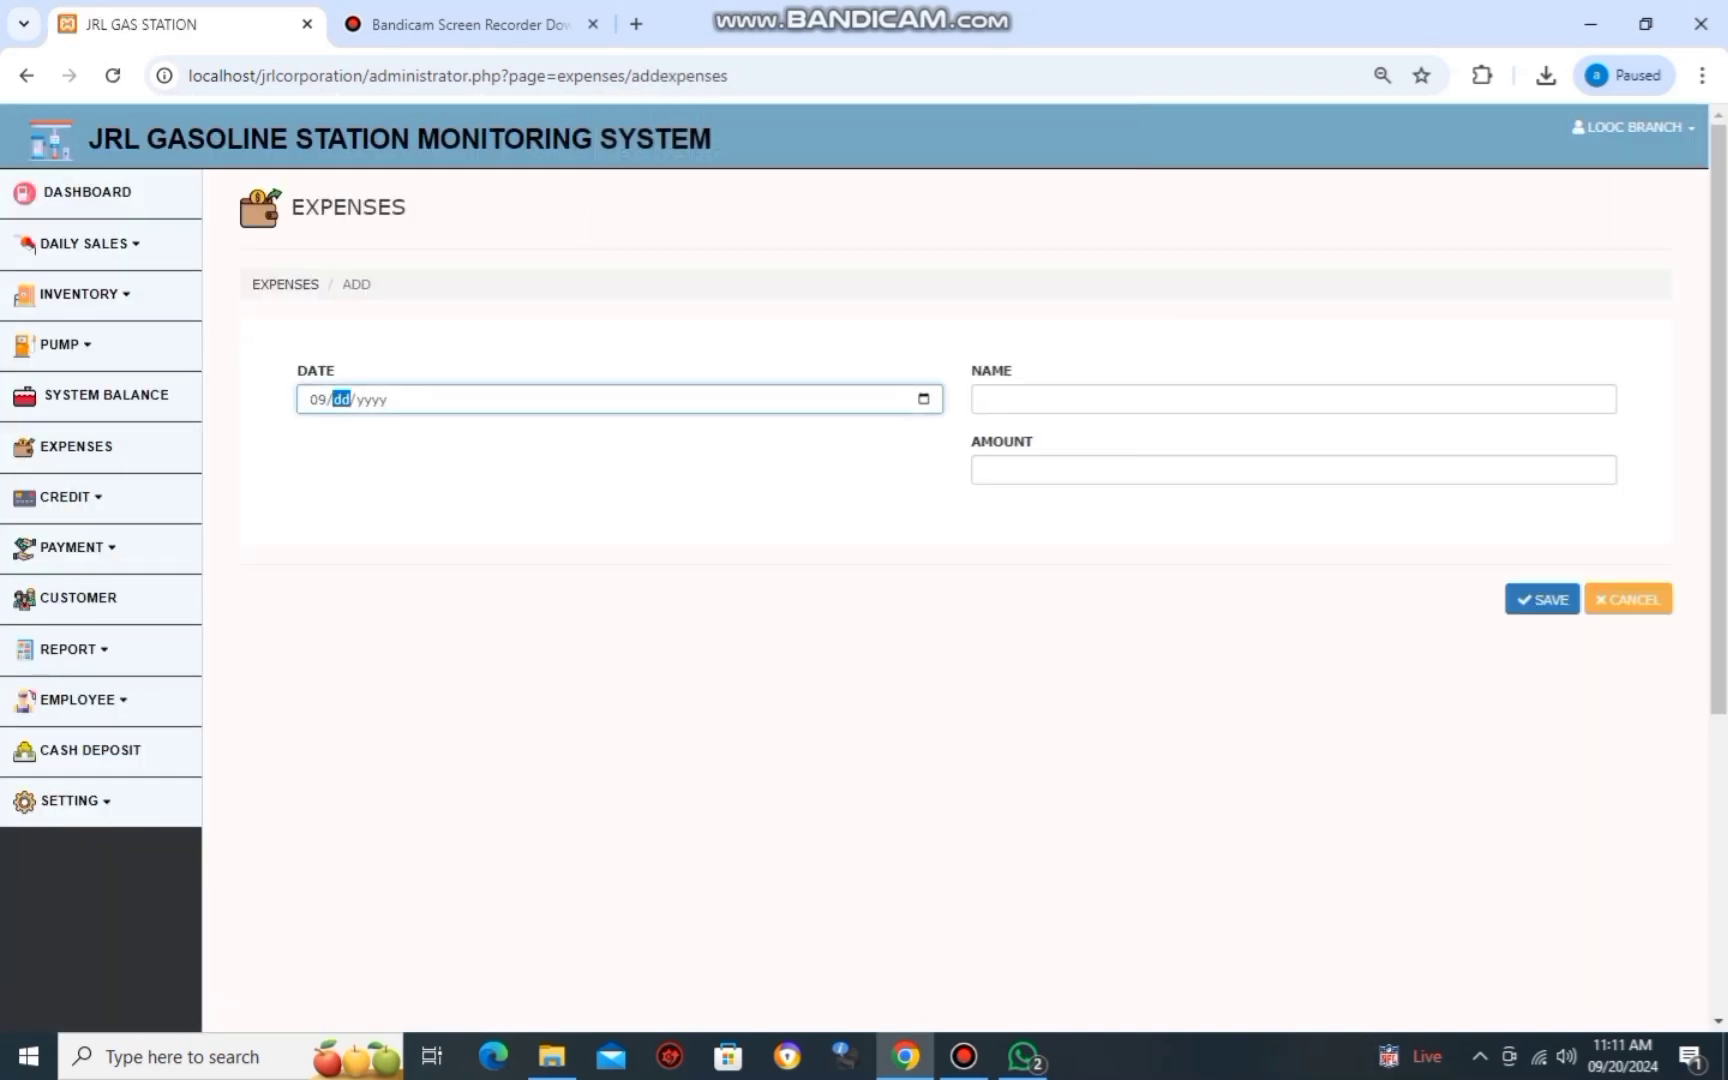
key("Tab")
key("Tab")
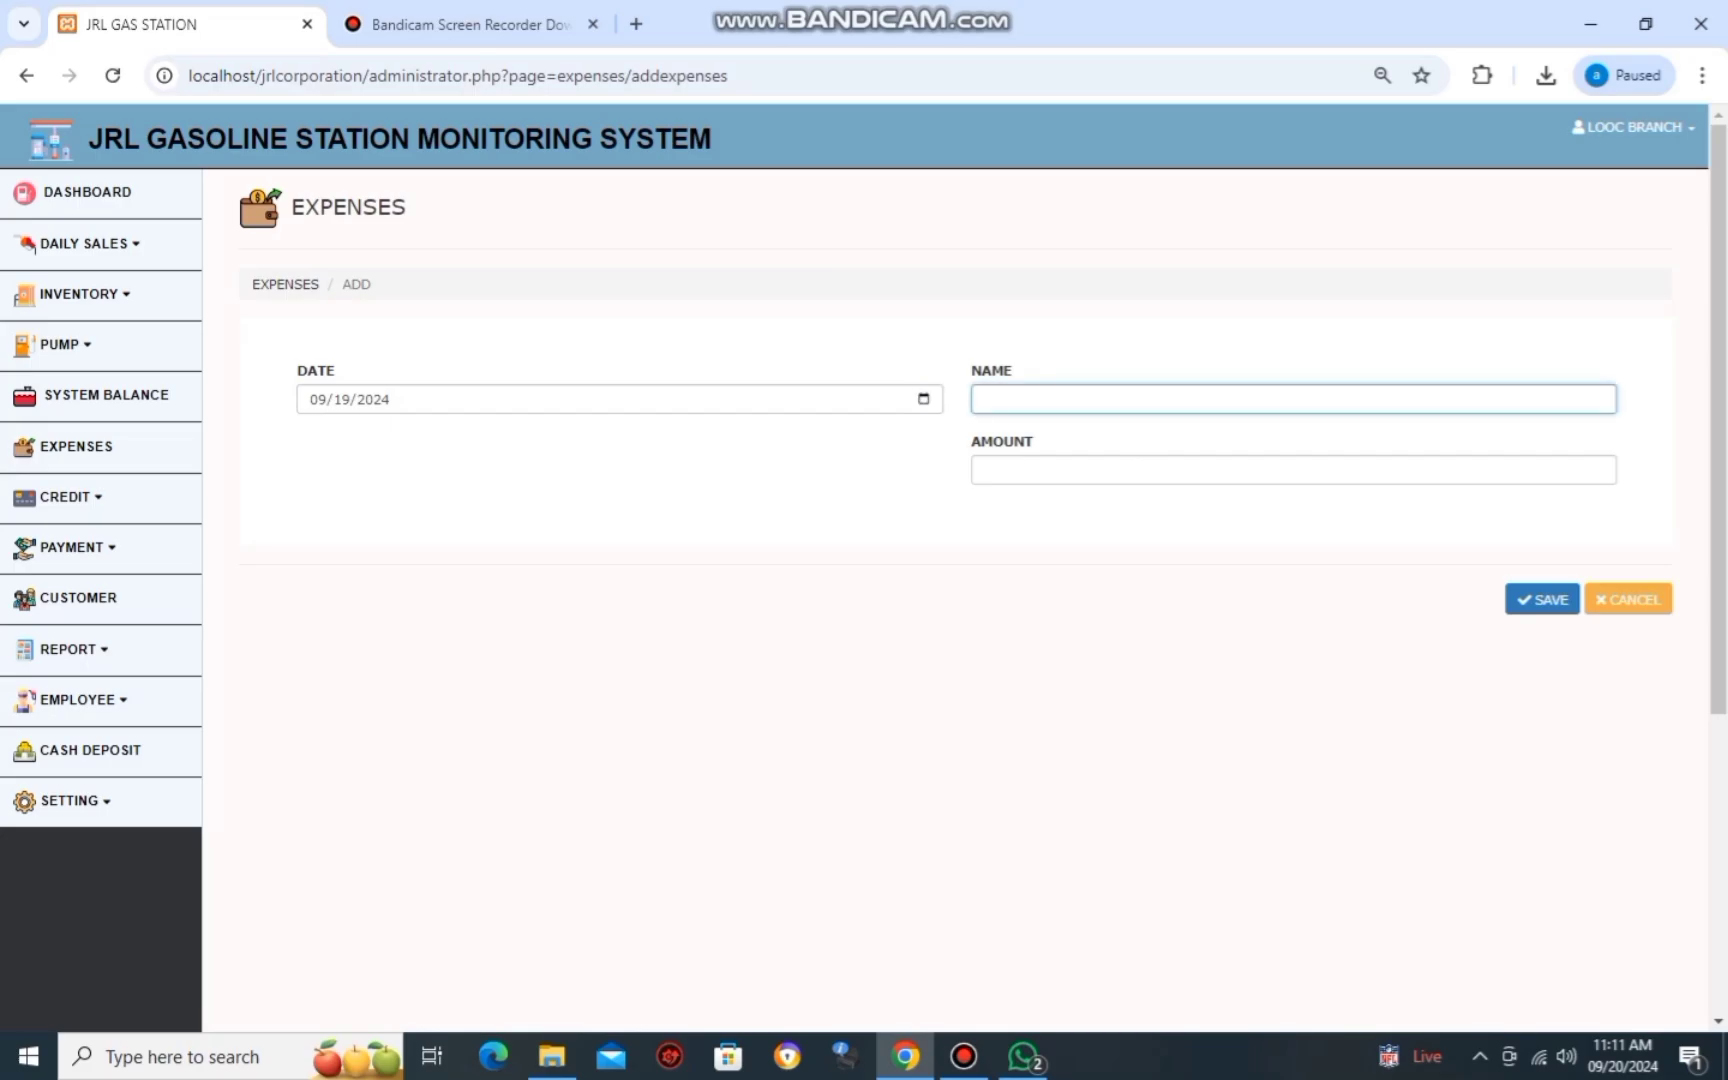
key("alt+Tab")
key("alt+Tab")
type("TUBIG")
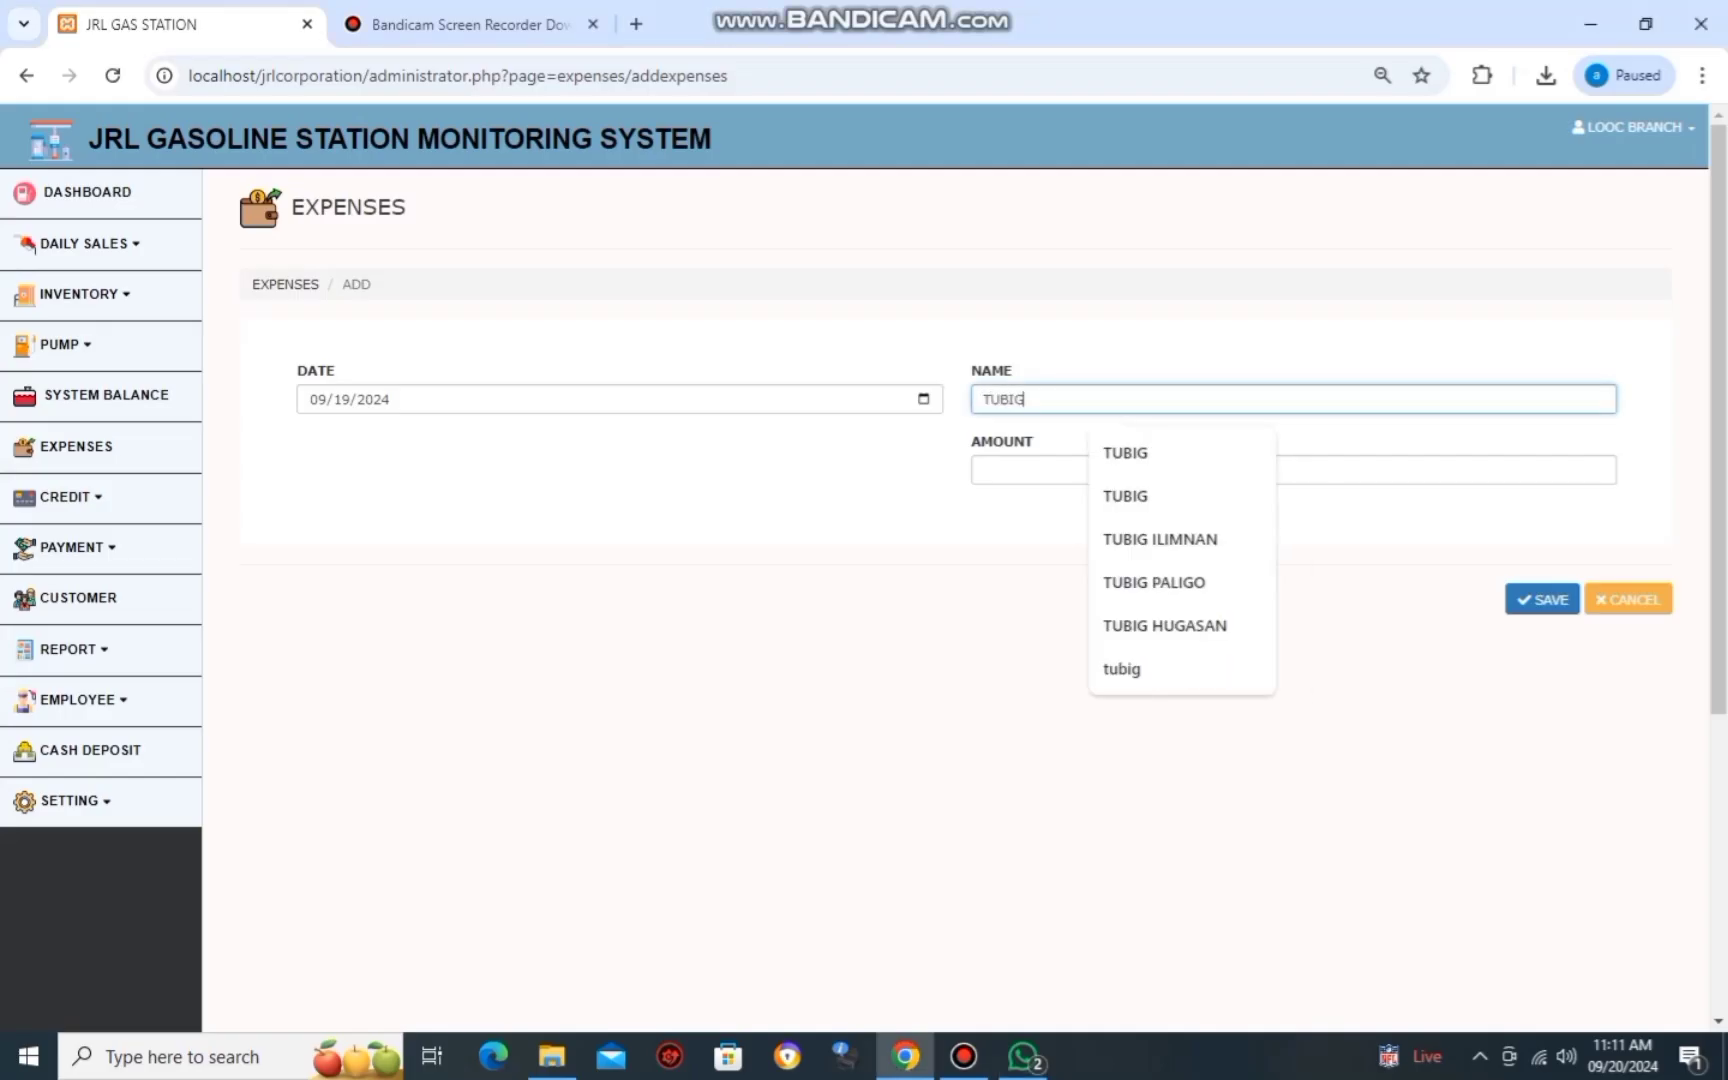
type(" OR WATER")
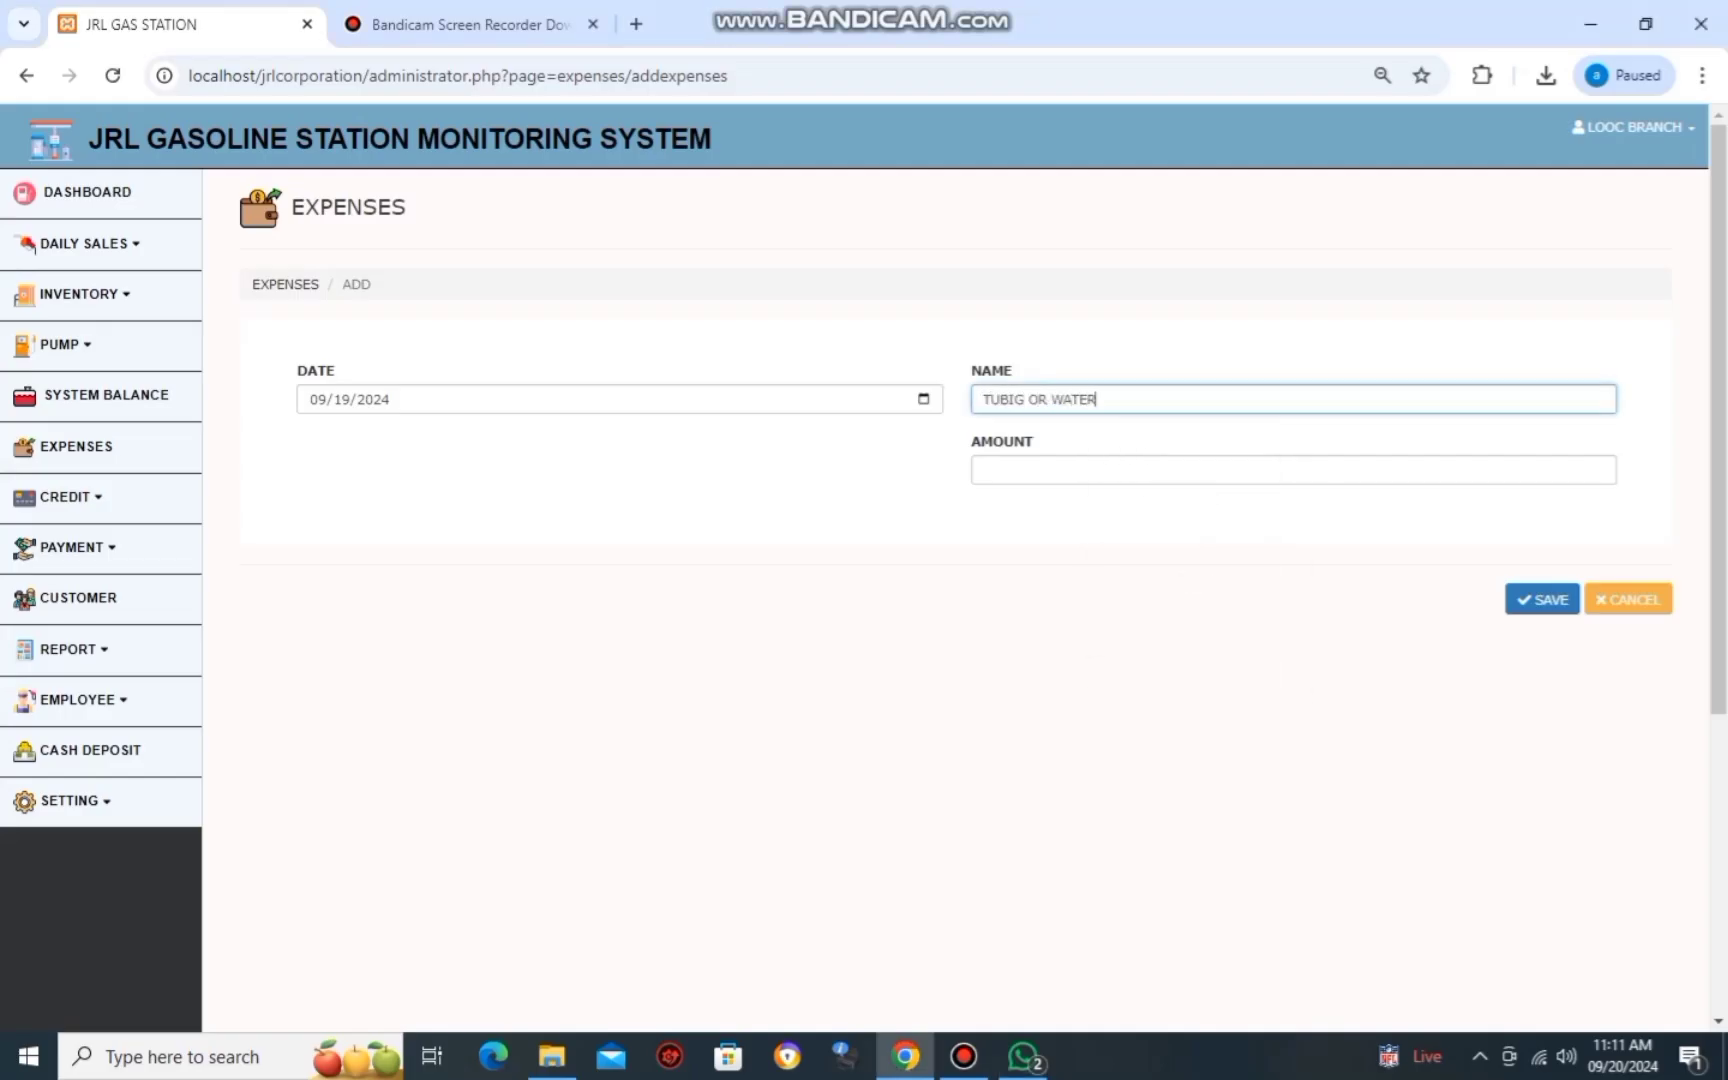
key("Tab")
key("alt+Tab")
key("alt+Tab")
type("3")
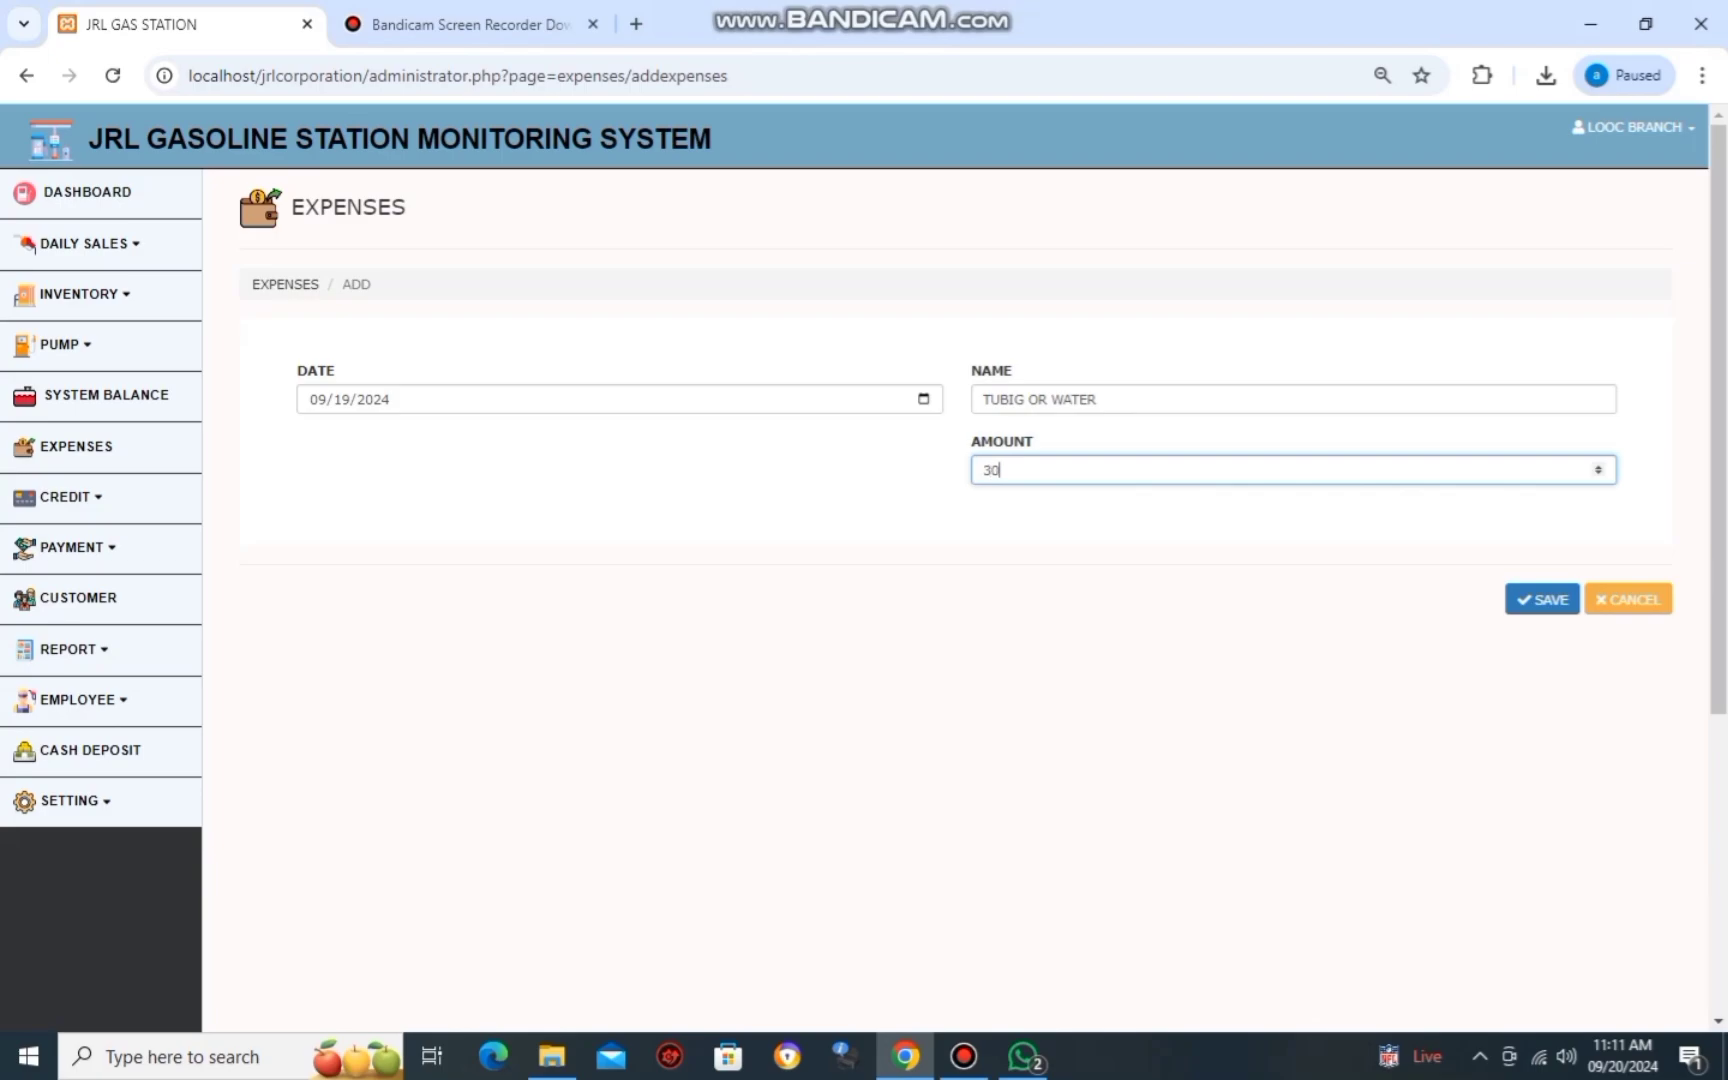
key("Return")
key("Return")
key("alt+Tab")
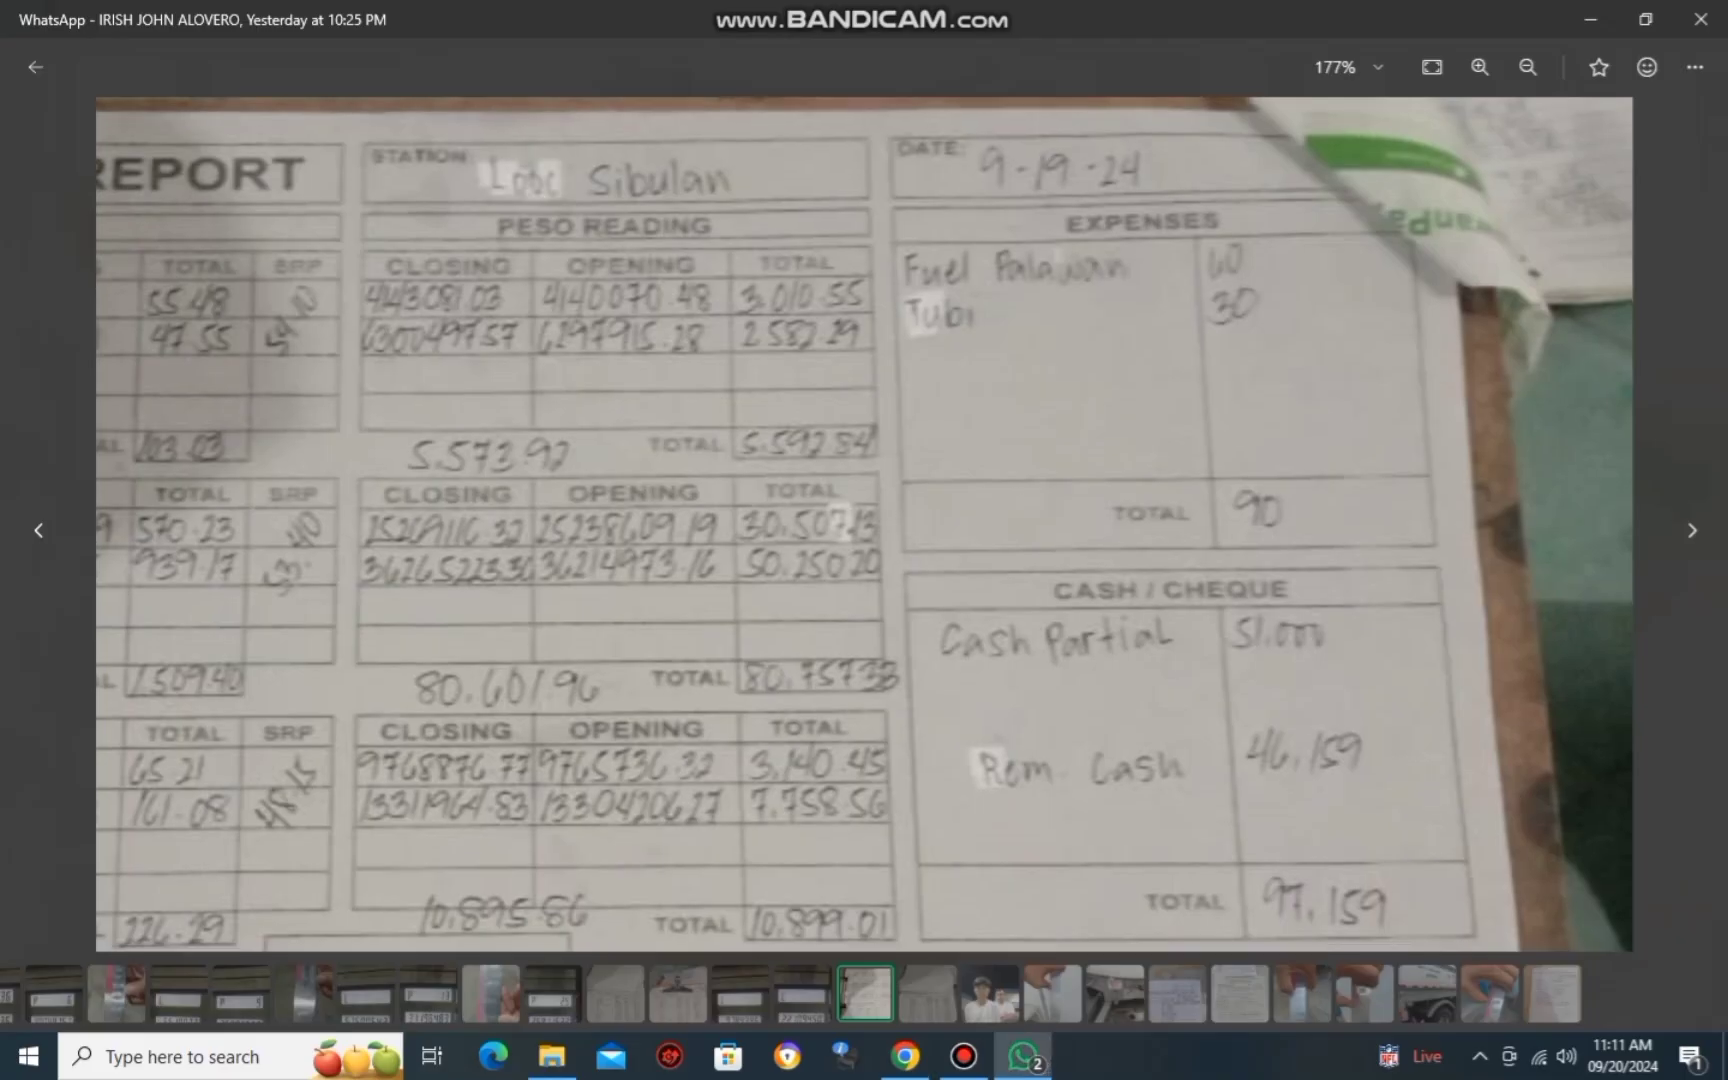
scroll(864, 523, "down", 5)
scroll(864, 523, "up", 2)
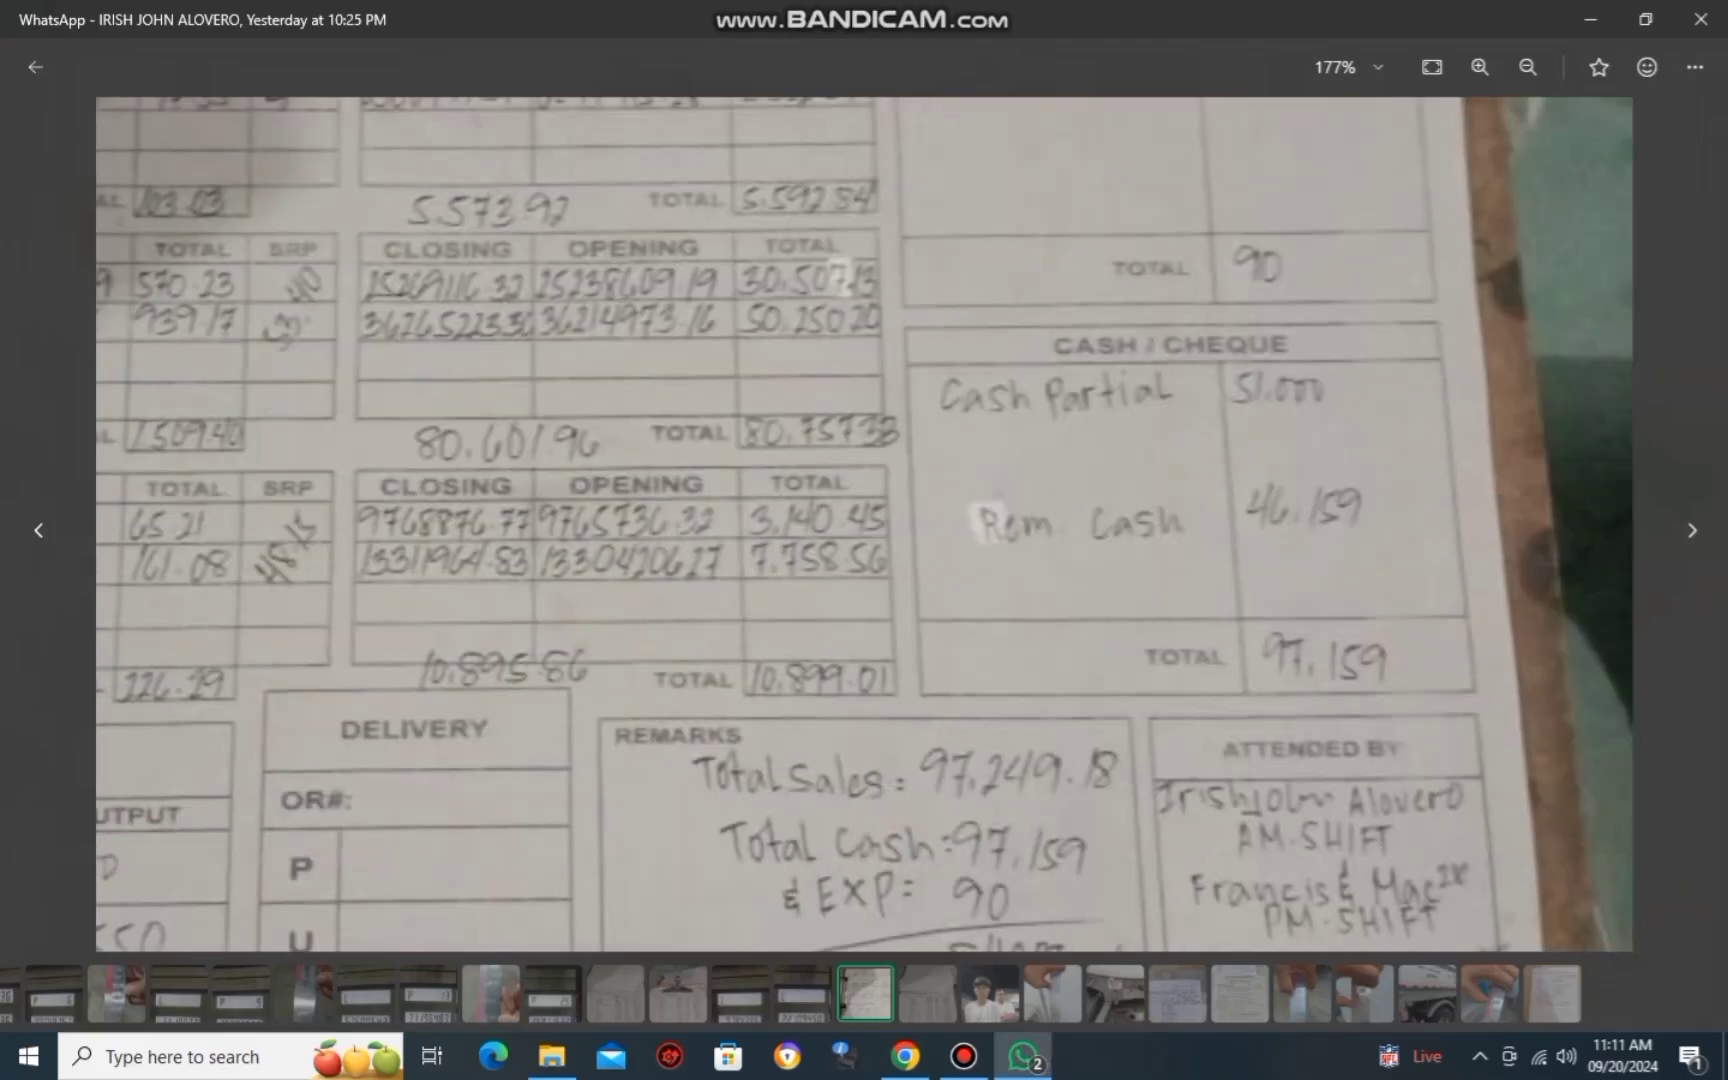
key("alt+Tab")
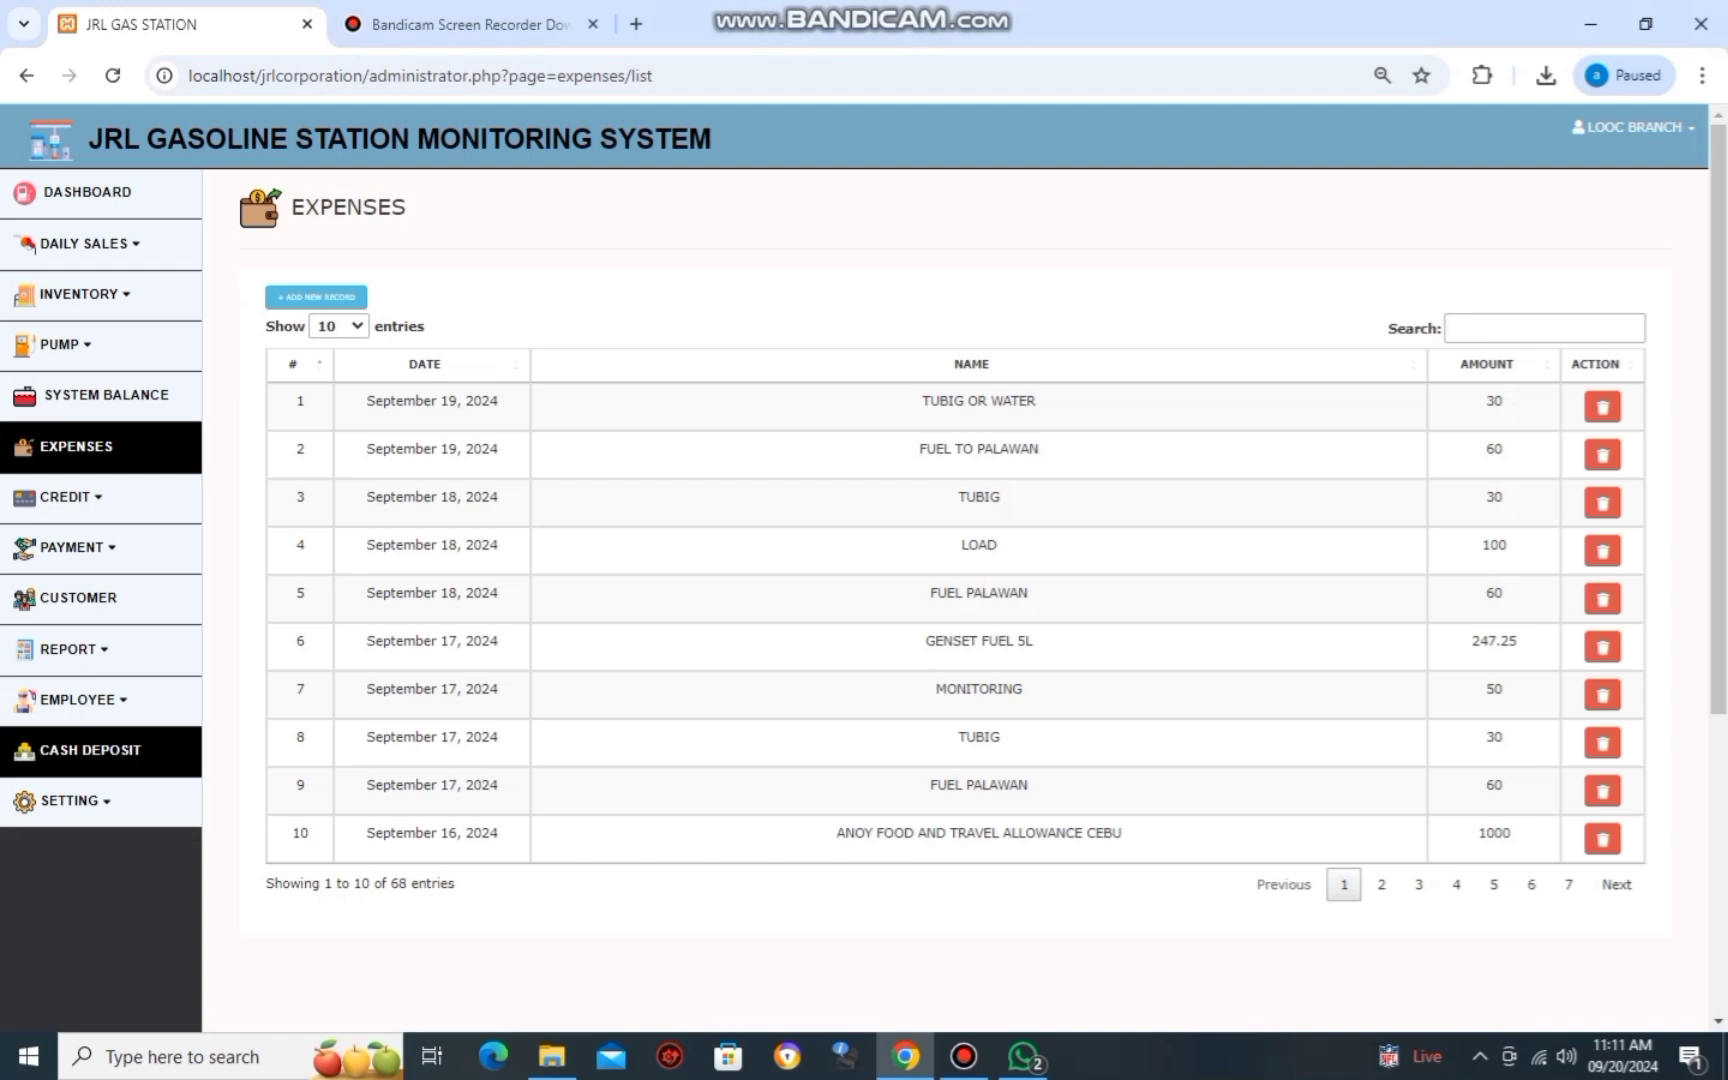
Start a new cash deposit record dated 09/19/2024.
left_click(90, 750)
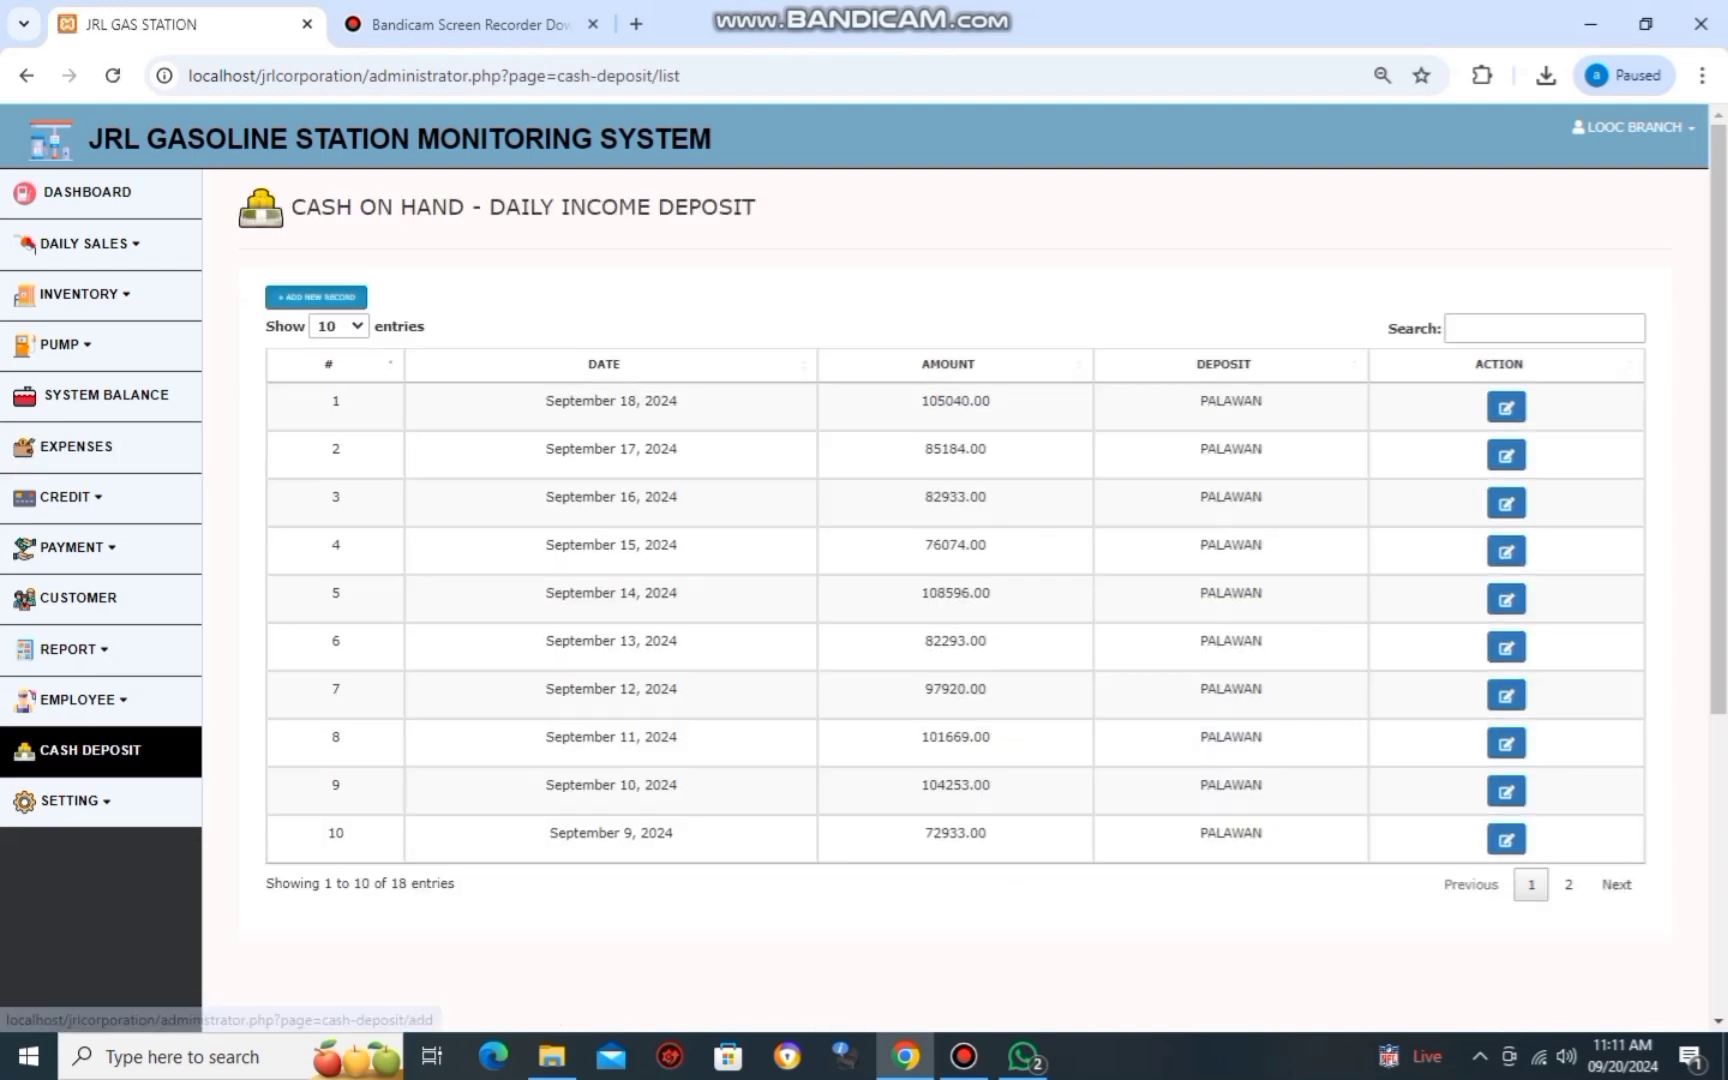
left_click(316, 297)
left_click(322, 399)
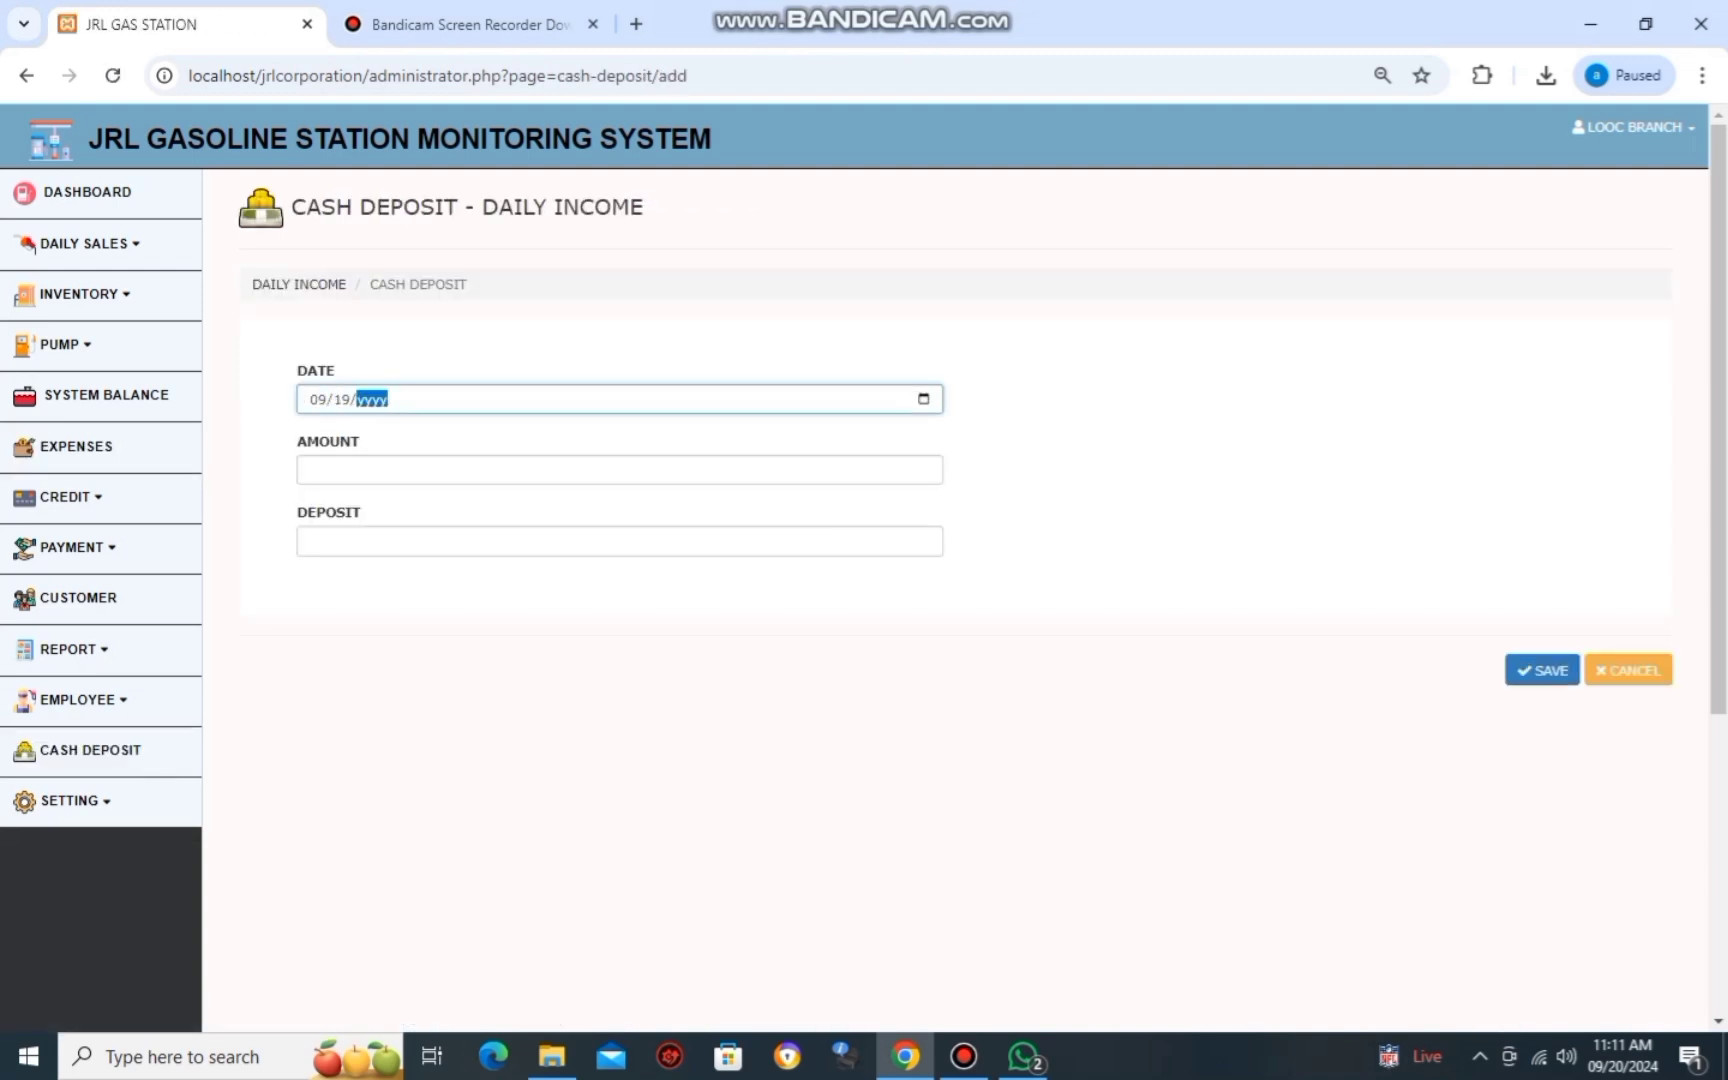
key("Tab")
key("alt+Tab")
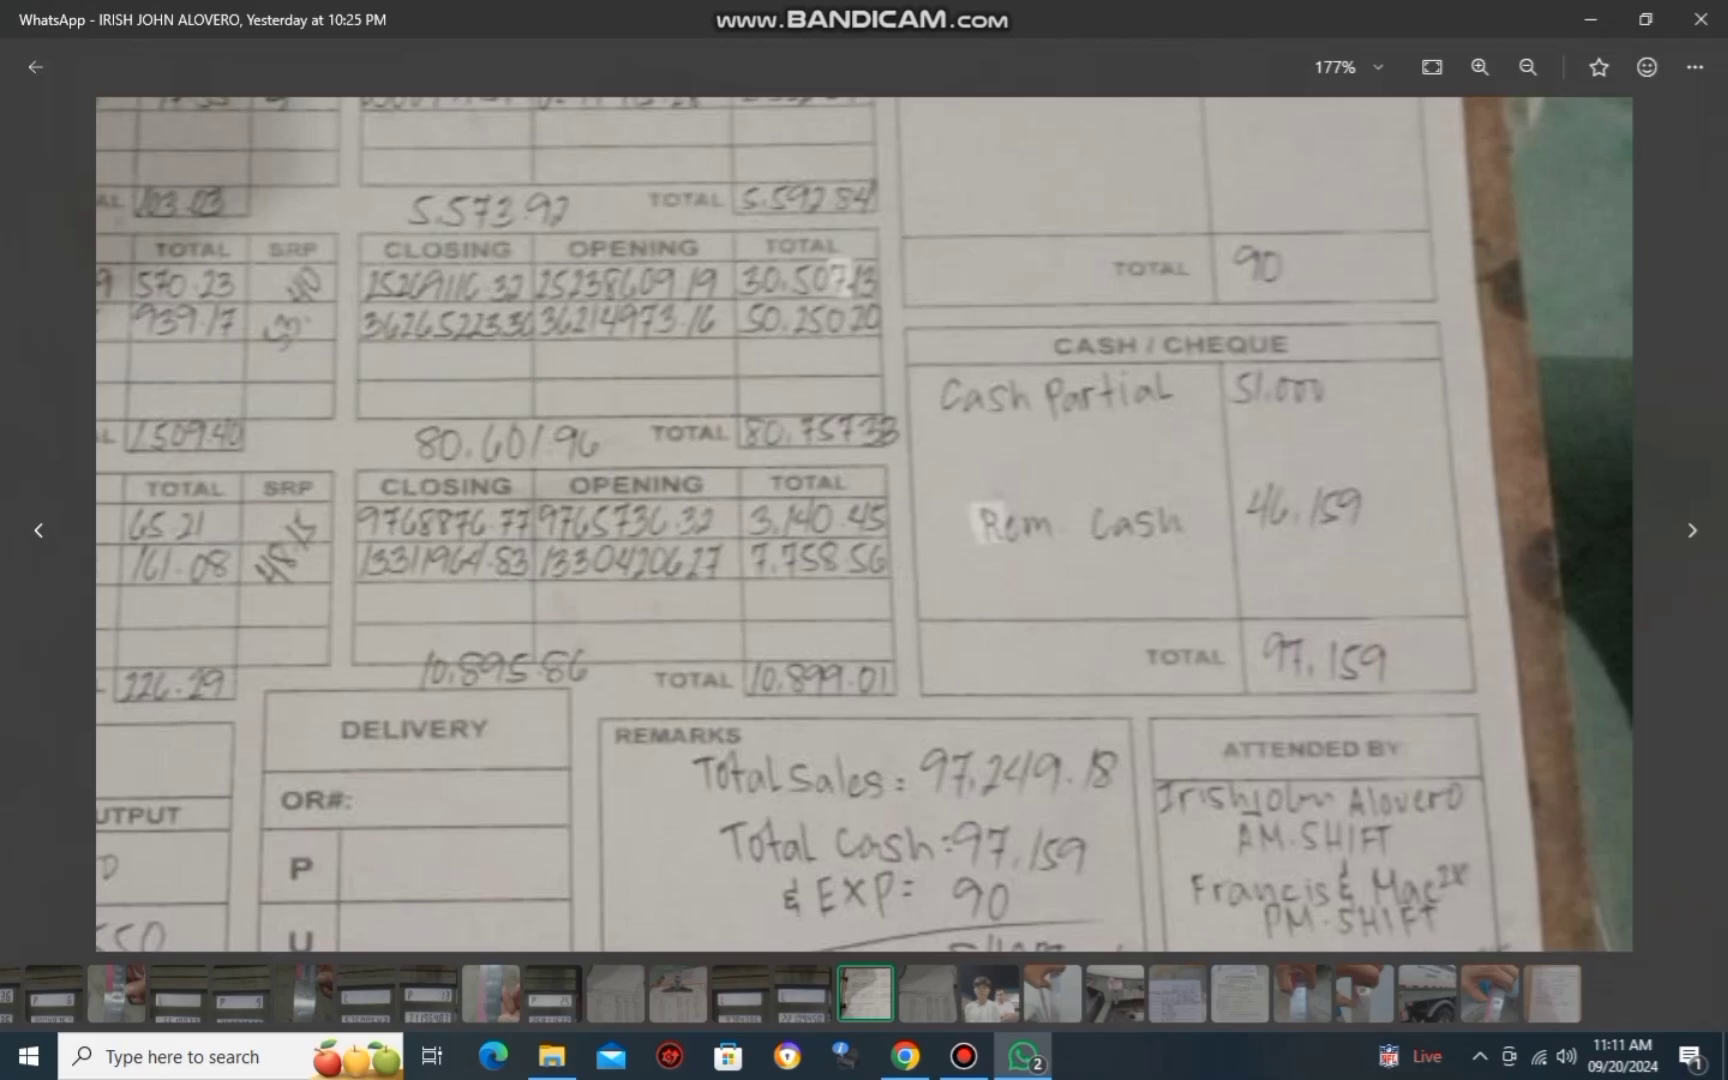
key("alt+Tab")
Enter a 97159 deposit amount from the photo, choose PALAWAN, and save the record.
type("97")
key("alt+Tab")
key("alt+Tab")
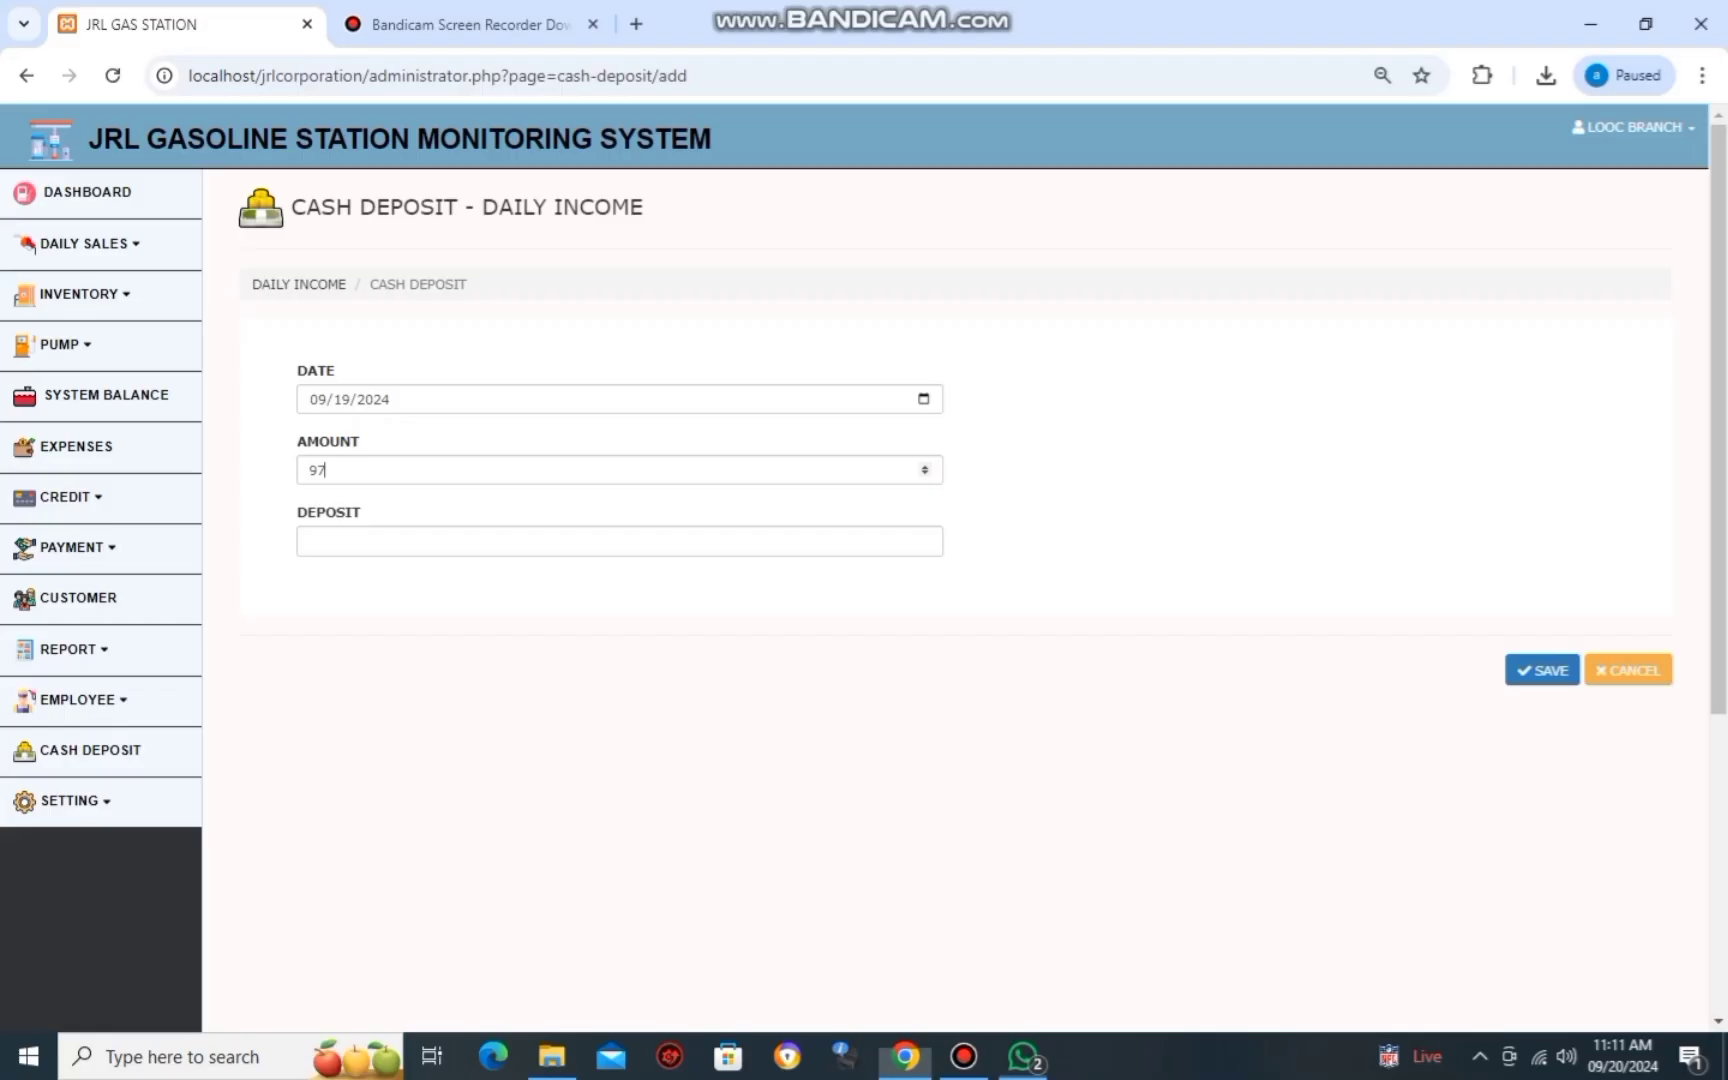
type("159")
key("alt+Tab")
key("alt+Tab")
key("Tab")
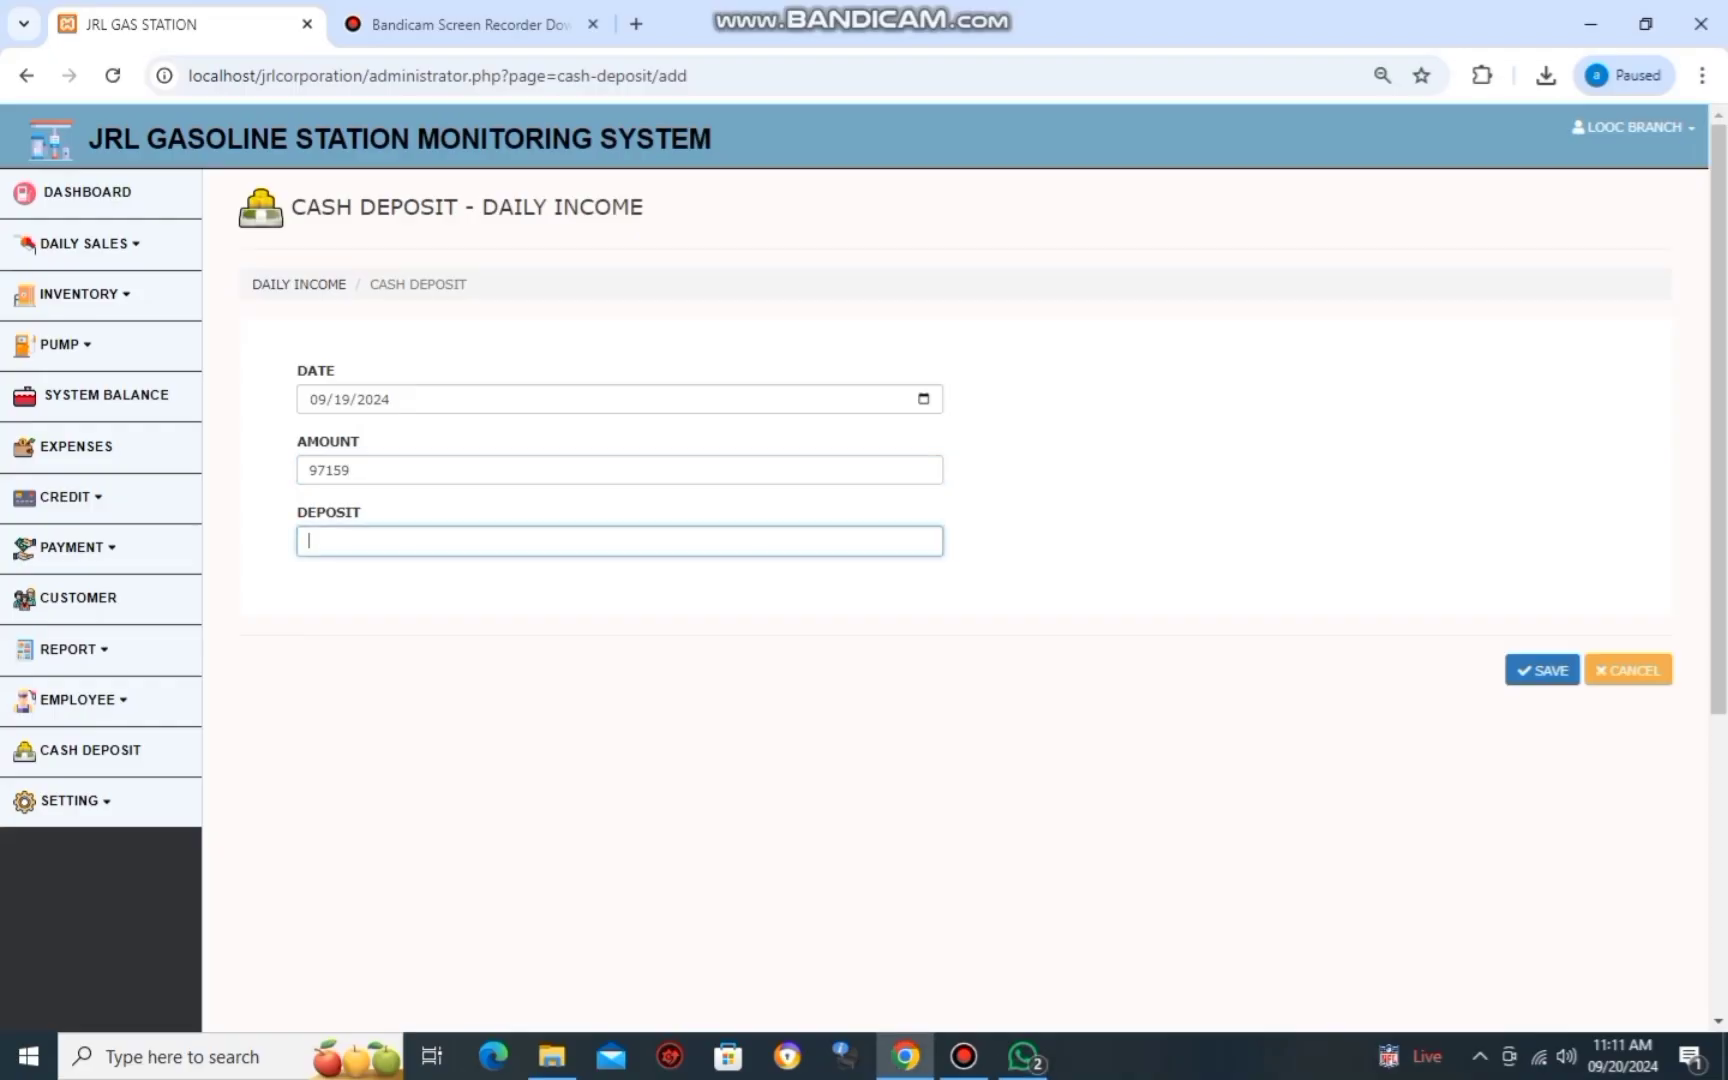
type("PALAWAN")
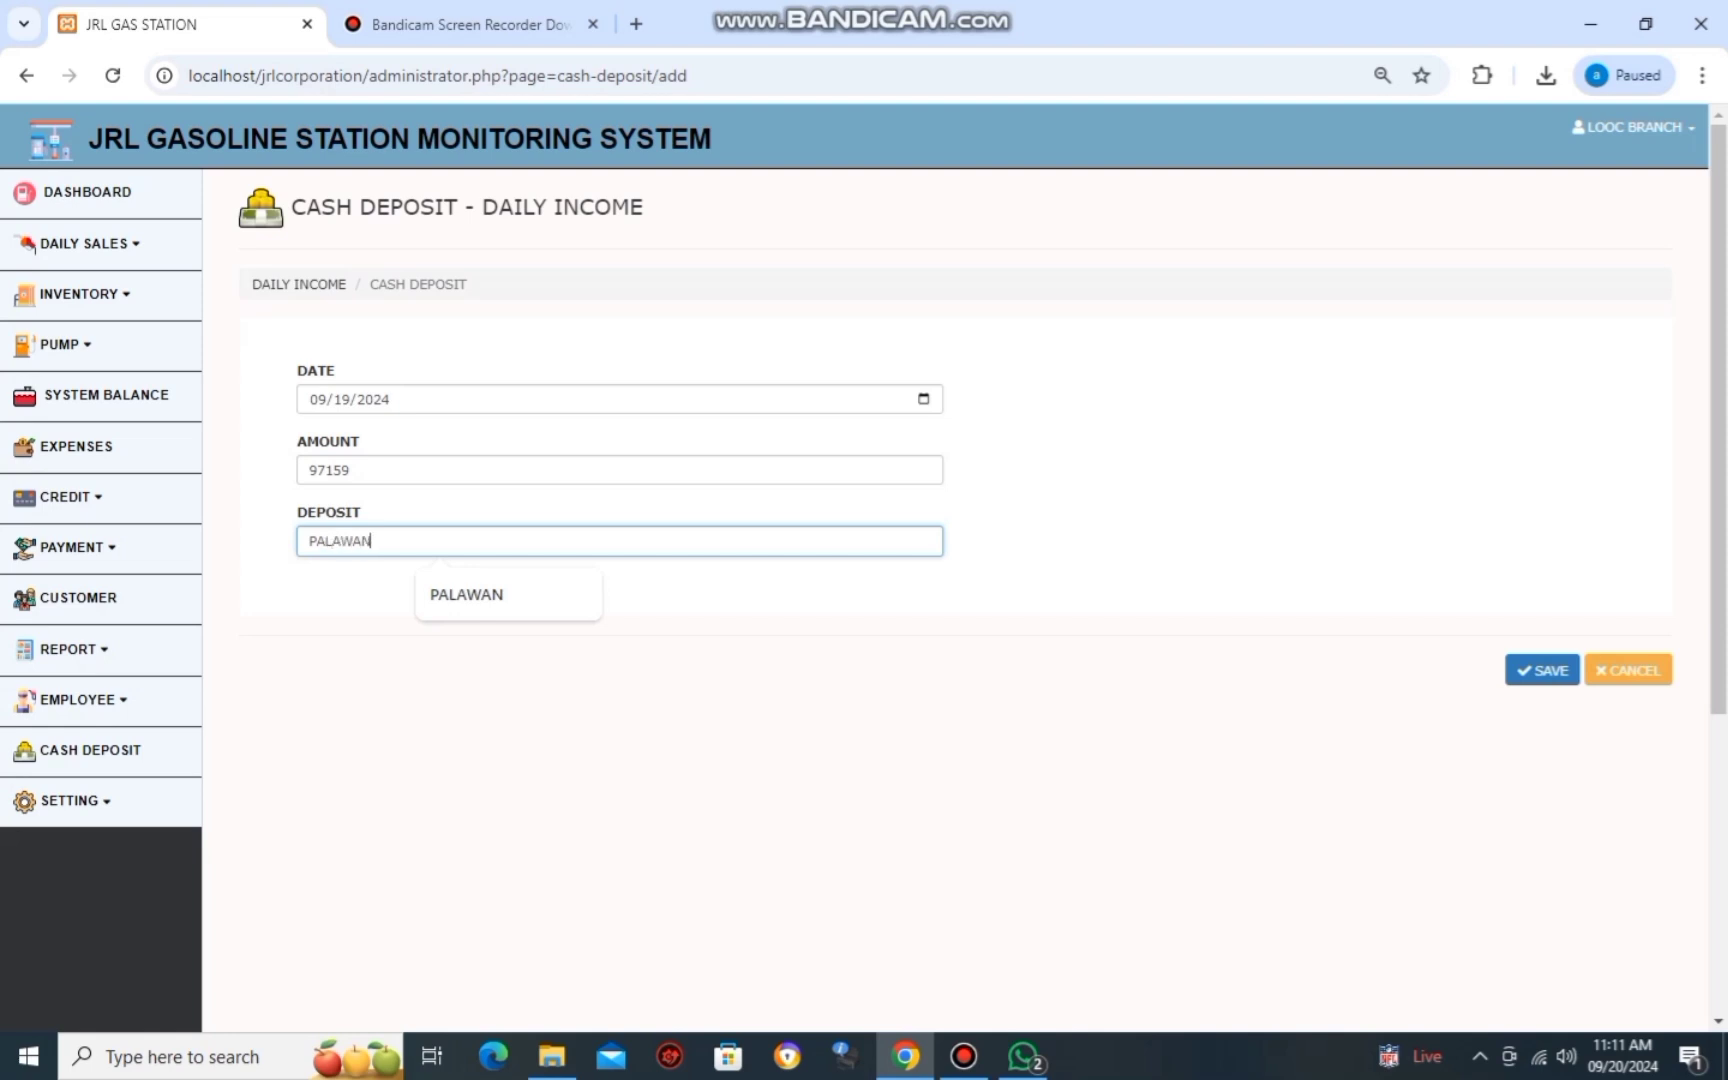
key("Escape")
key("Return")
key("Return")
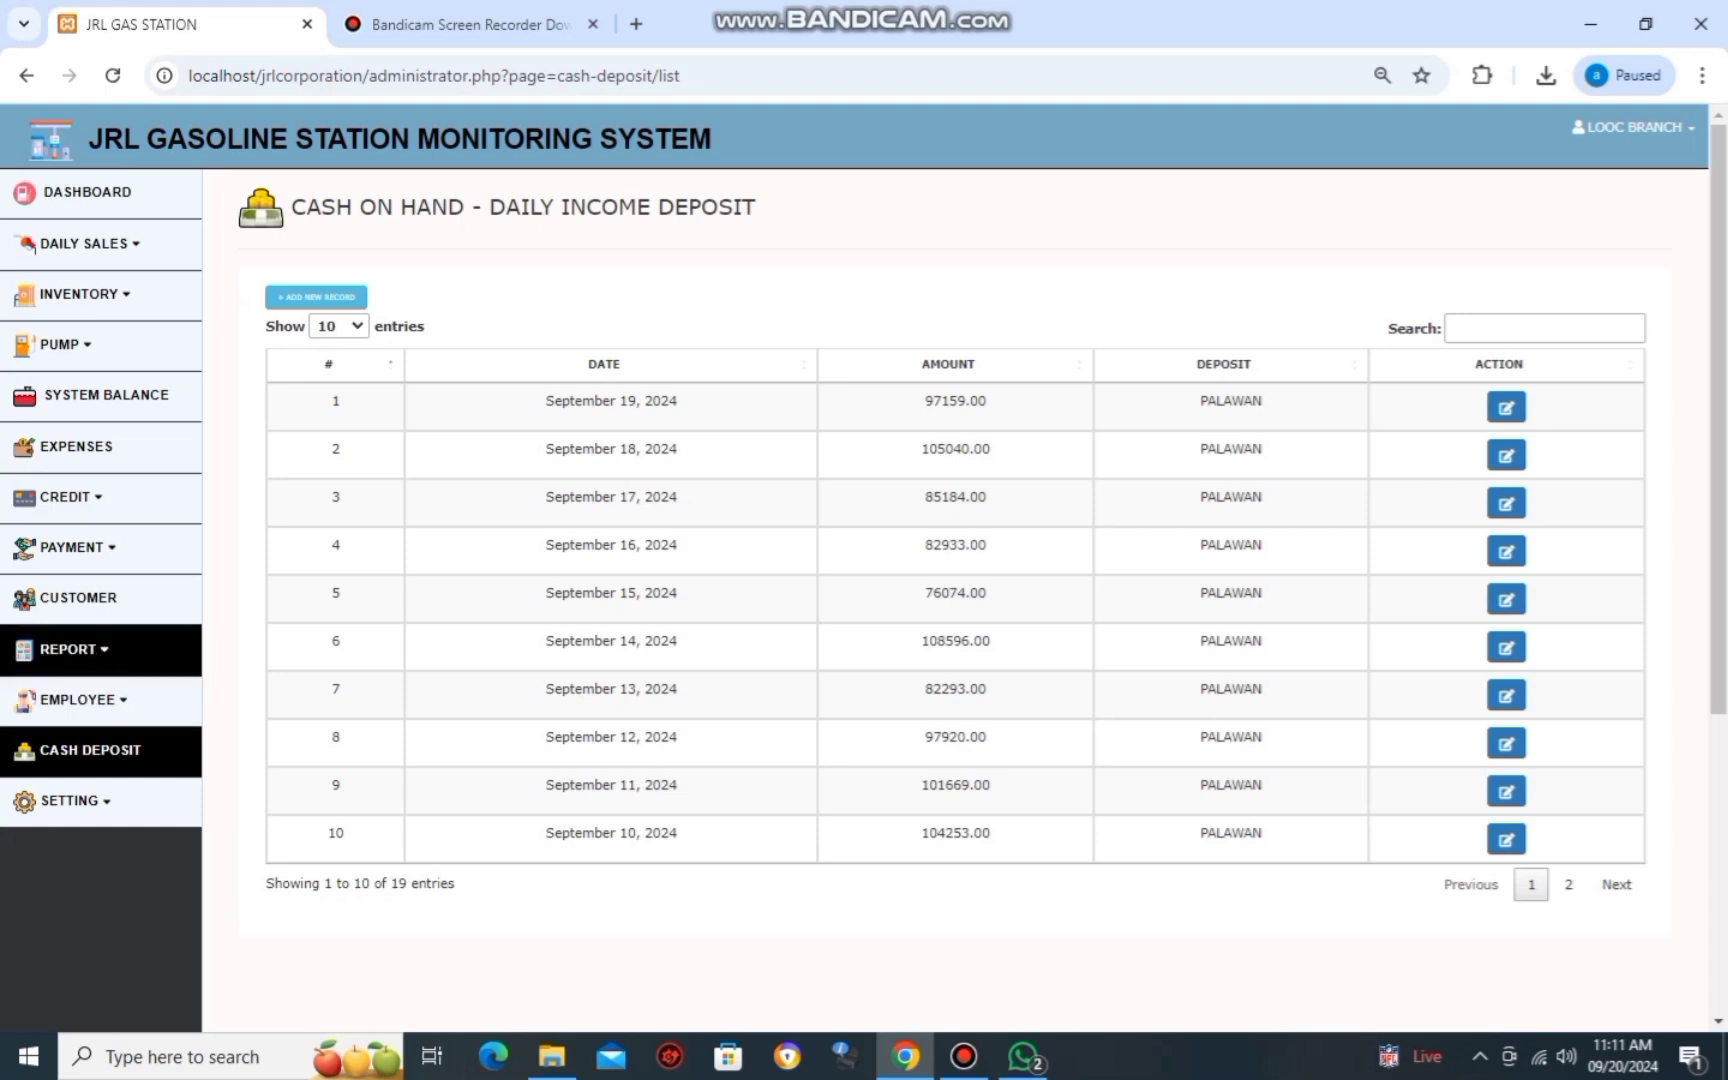
left_click(68, 649)
Open the September 19, 2024 report from the daily report list.
left_click(77, 692)
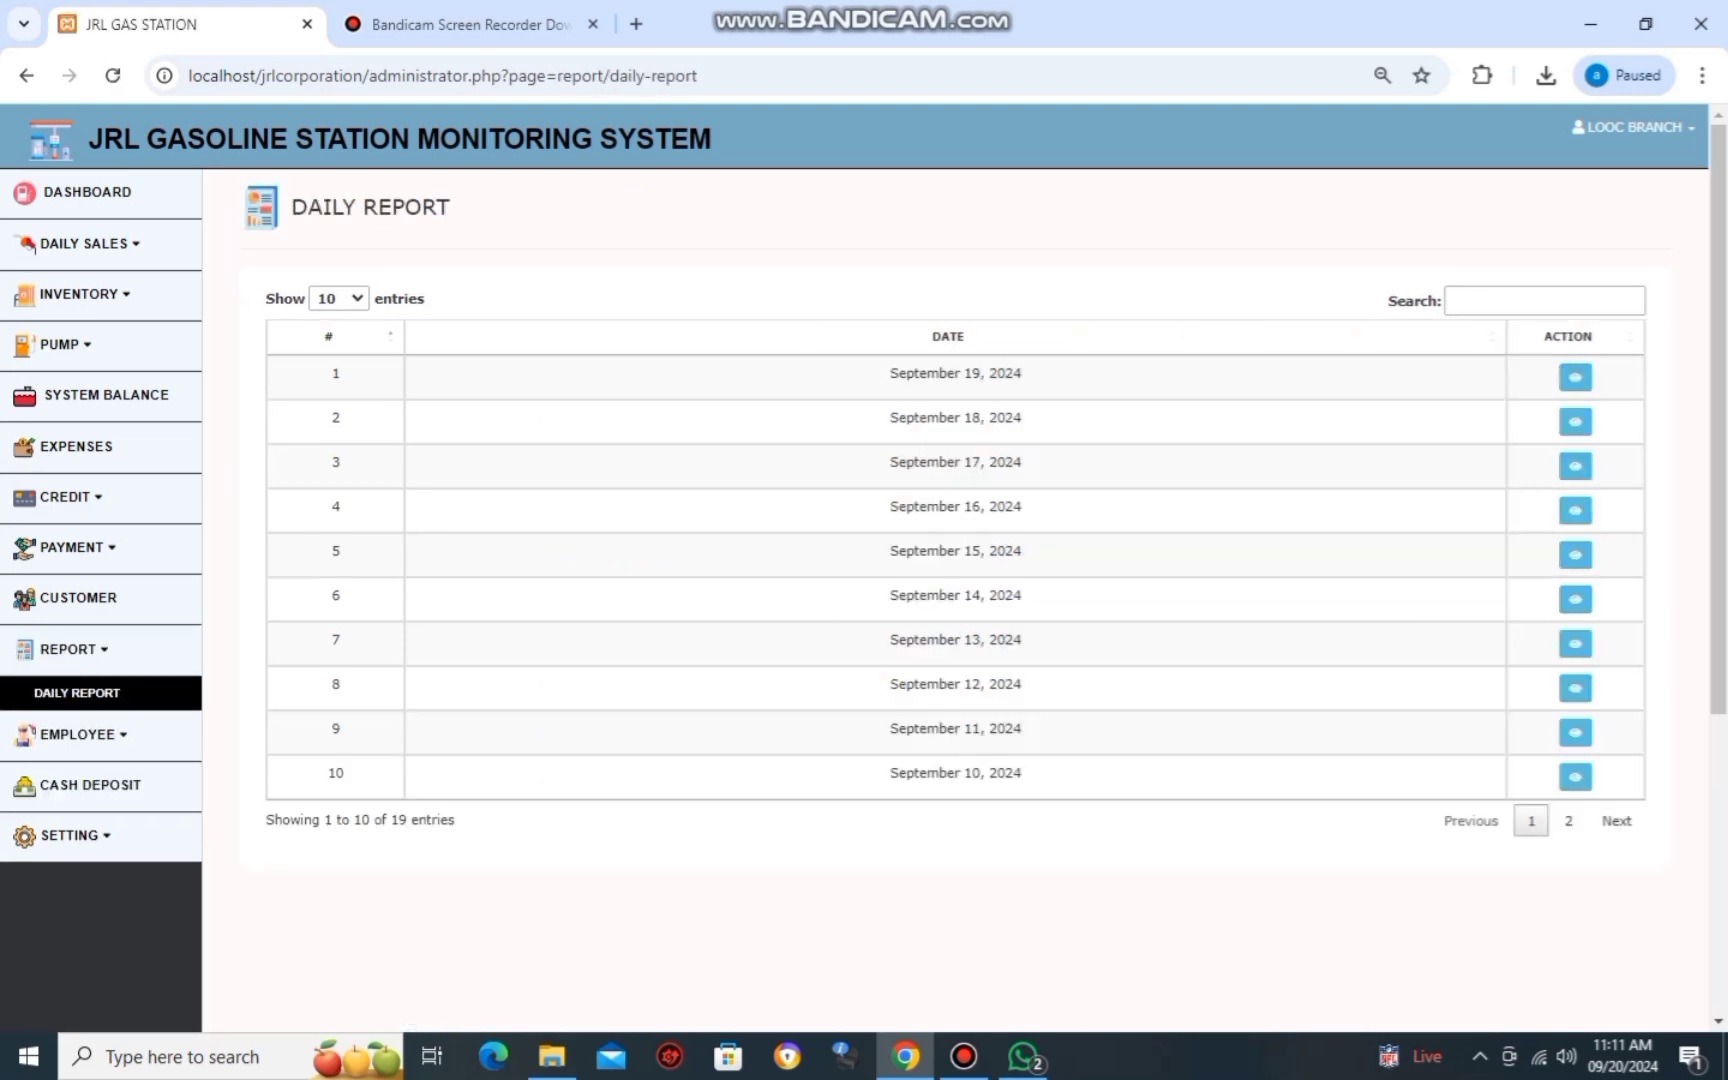
left_click(1575, 377)
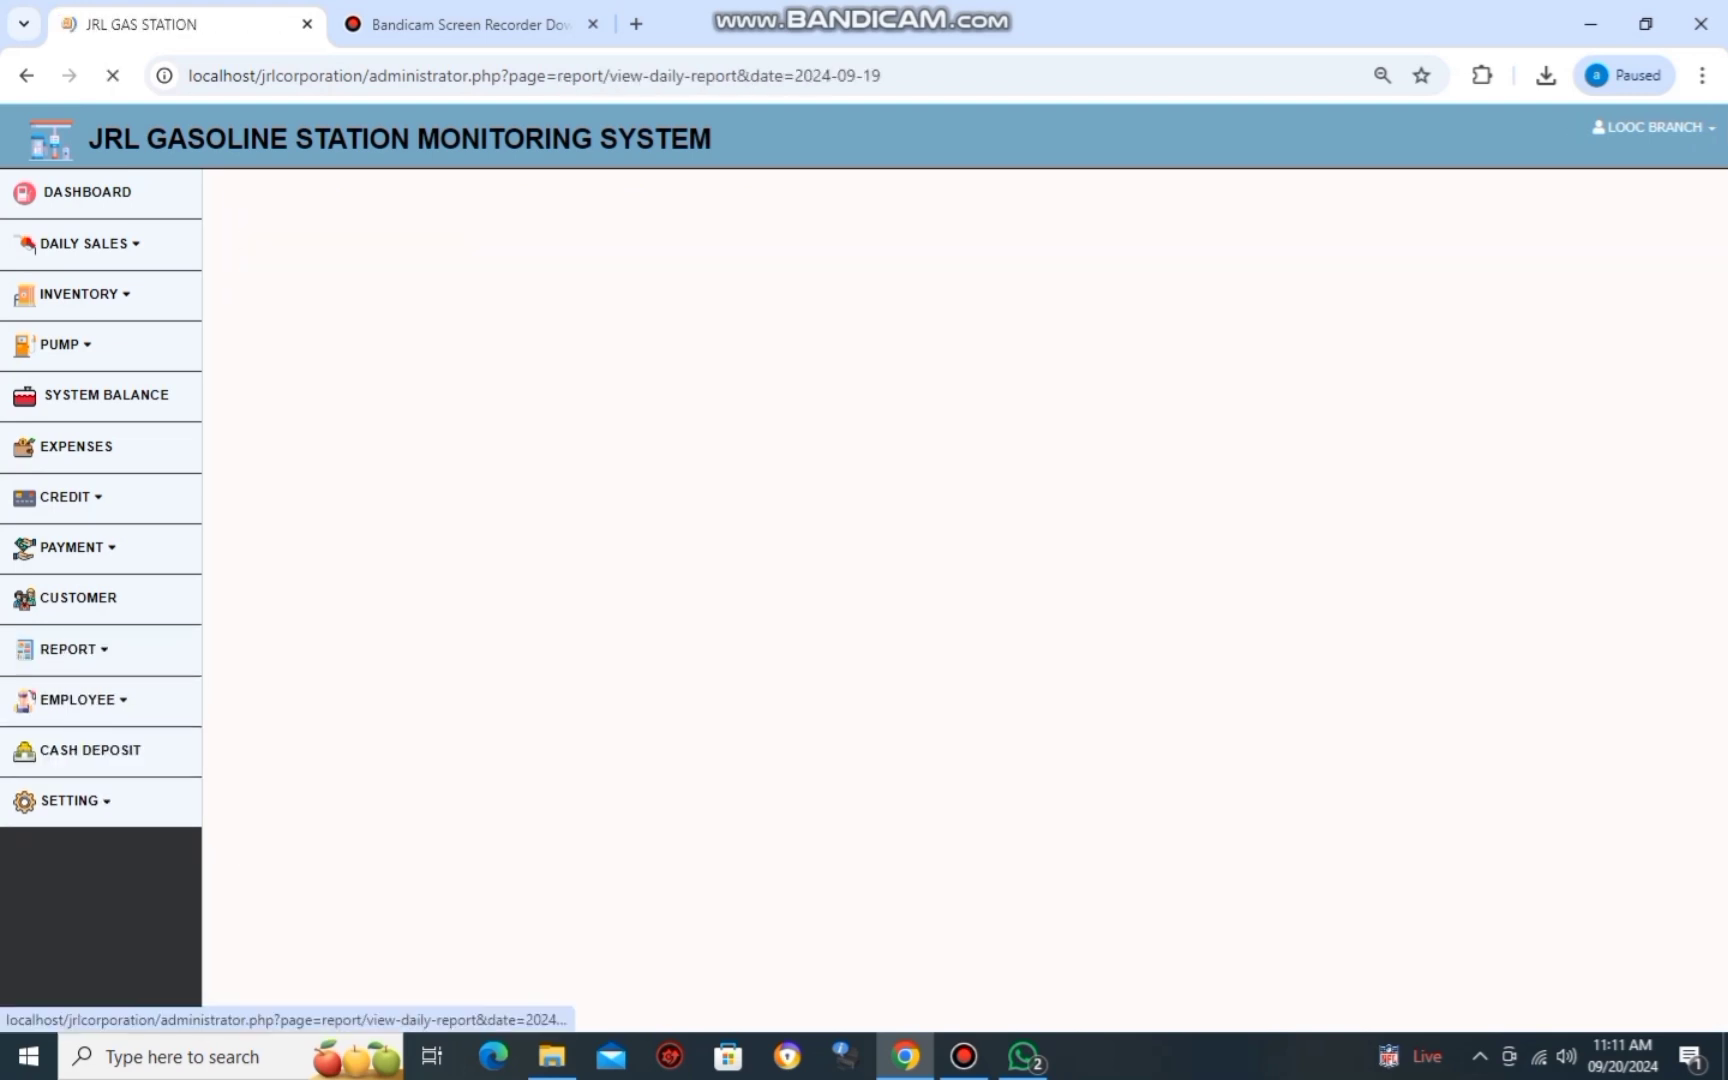
scroll(1575, 377, "down", 5)
scroll(955, 600, "up", 3)
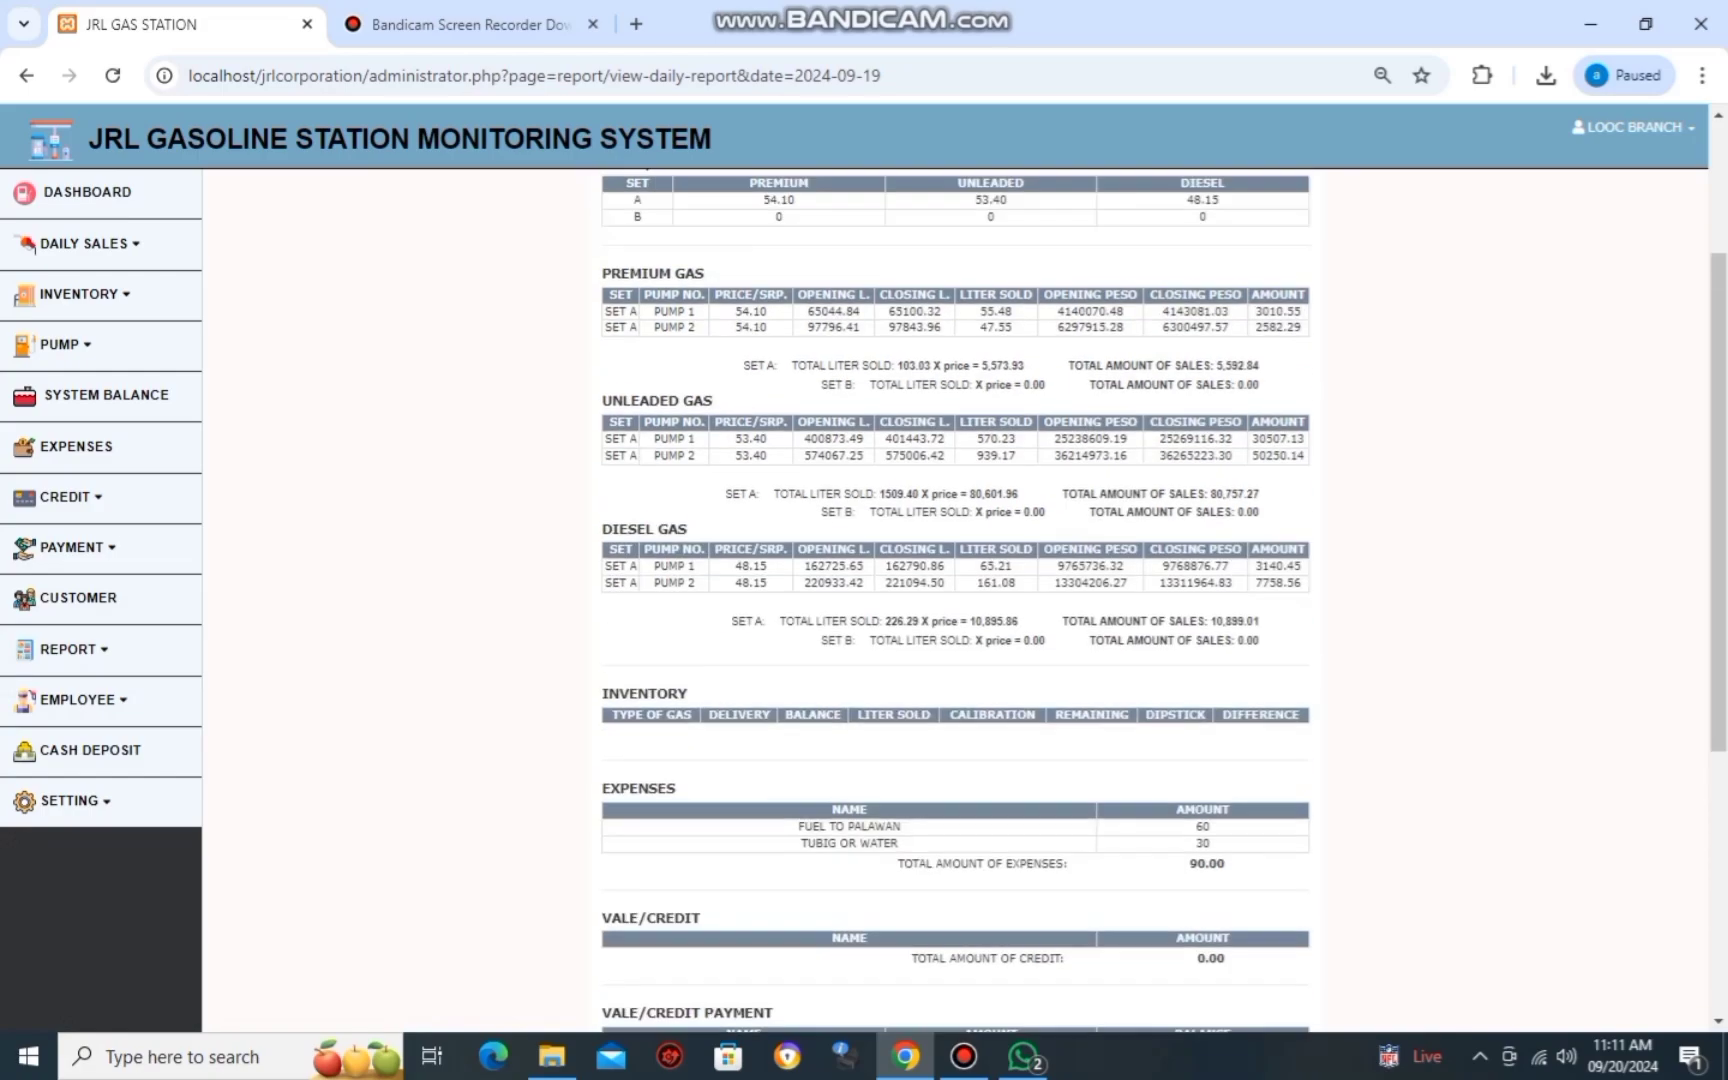
scroll(955, 600, "down", 5)
Check the report's figures against the handwritten photo's pump reading tables.
key("alt+Tab")
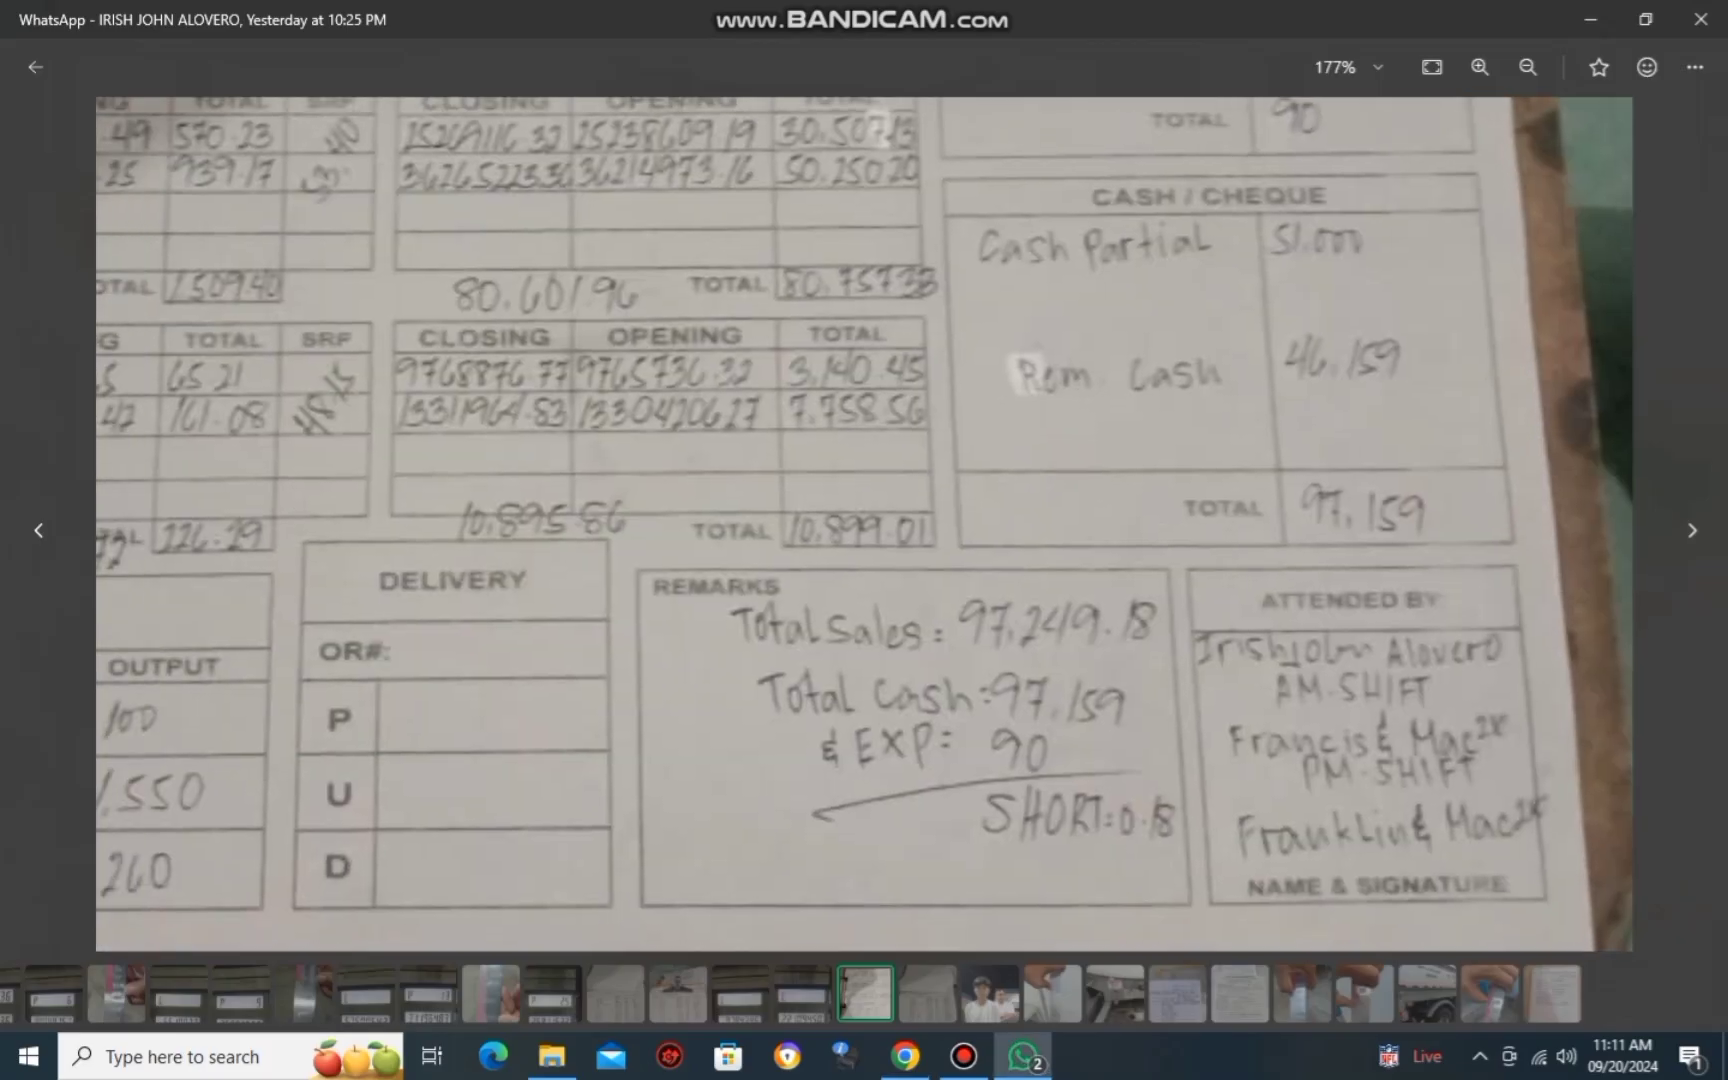
left_click_drag(860, 520, 1345, 746)
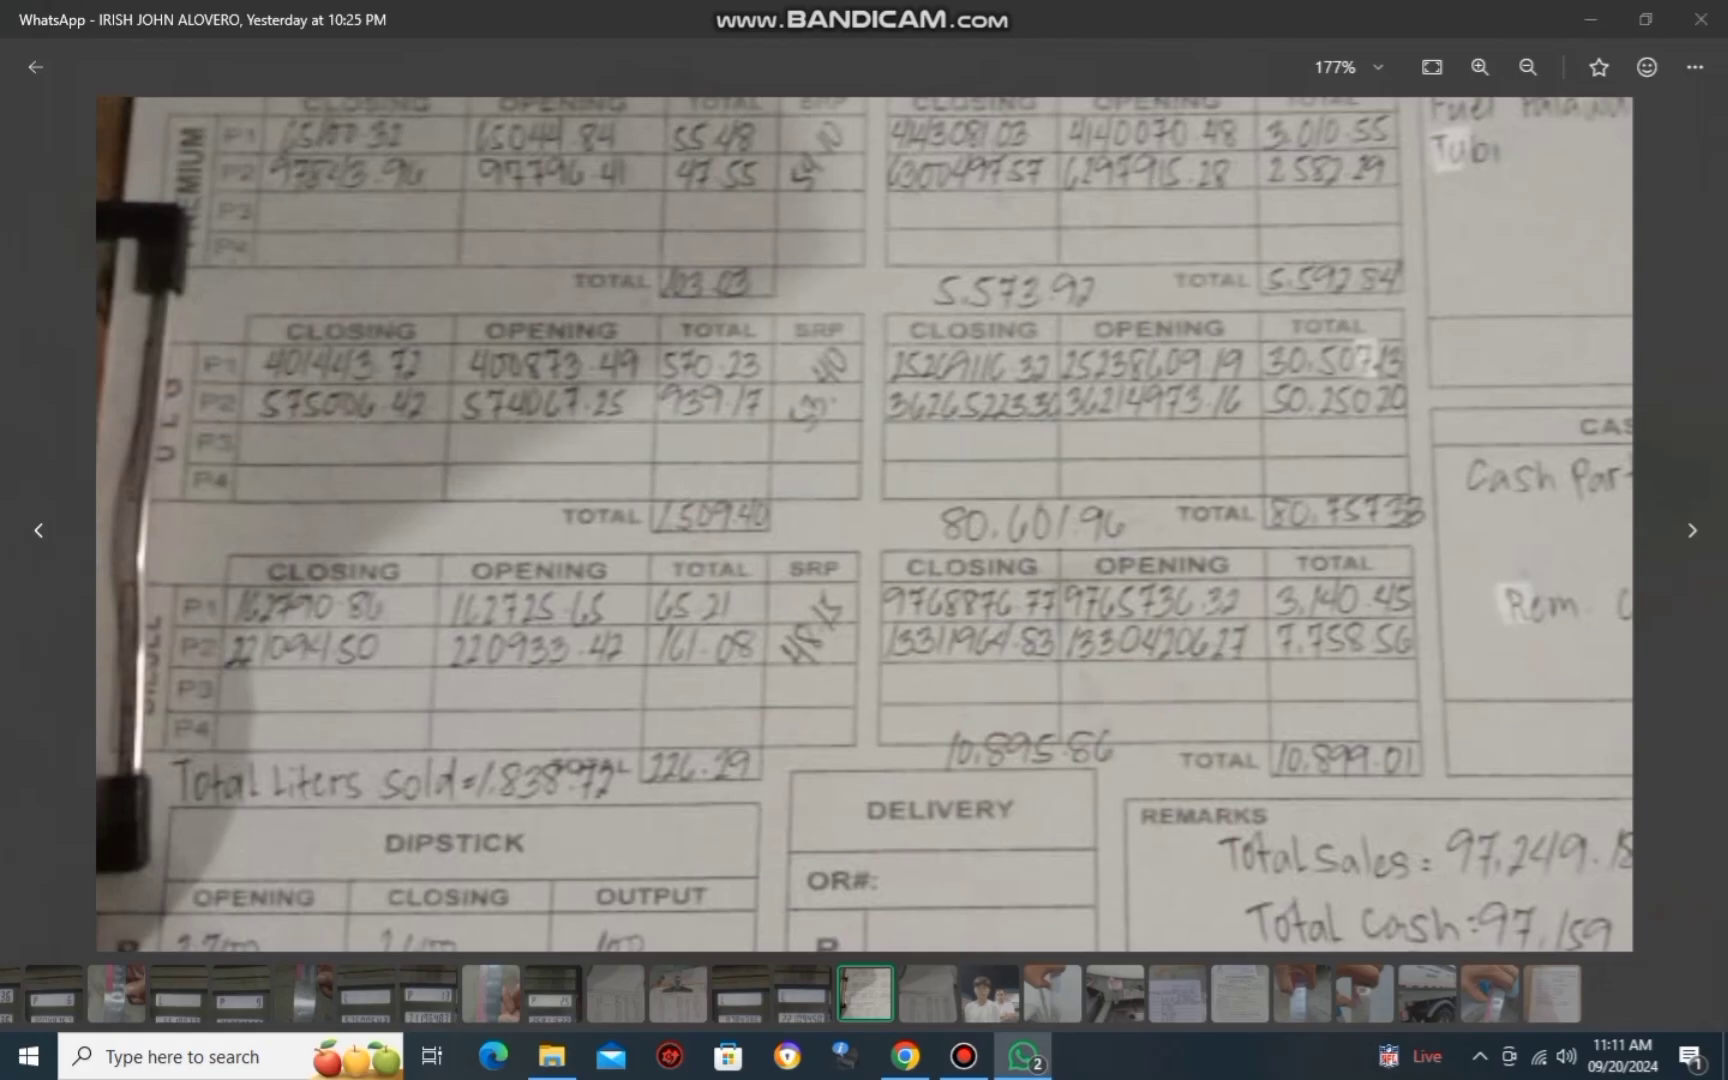
key("alt+Tab")
scroll(955, 600, "up", 7)
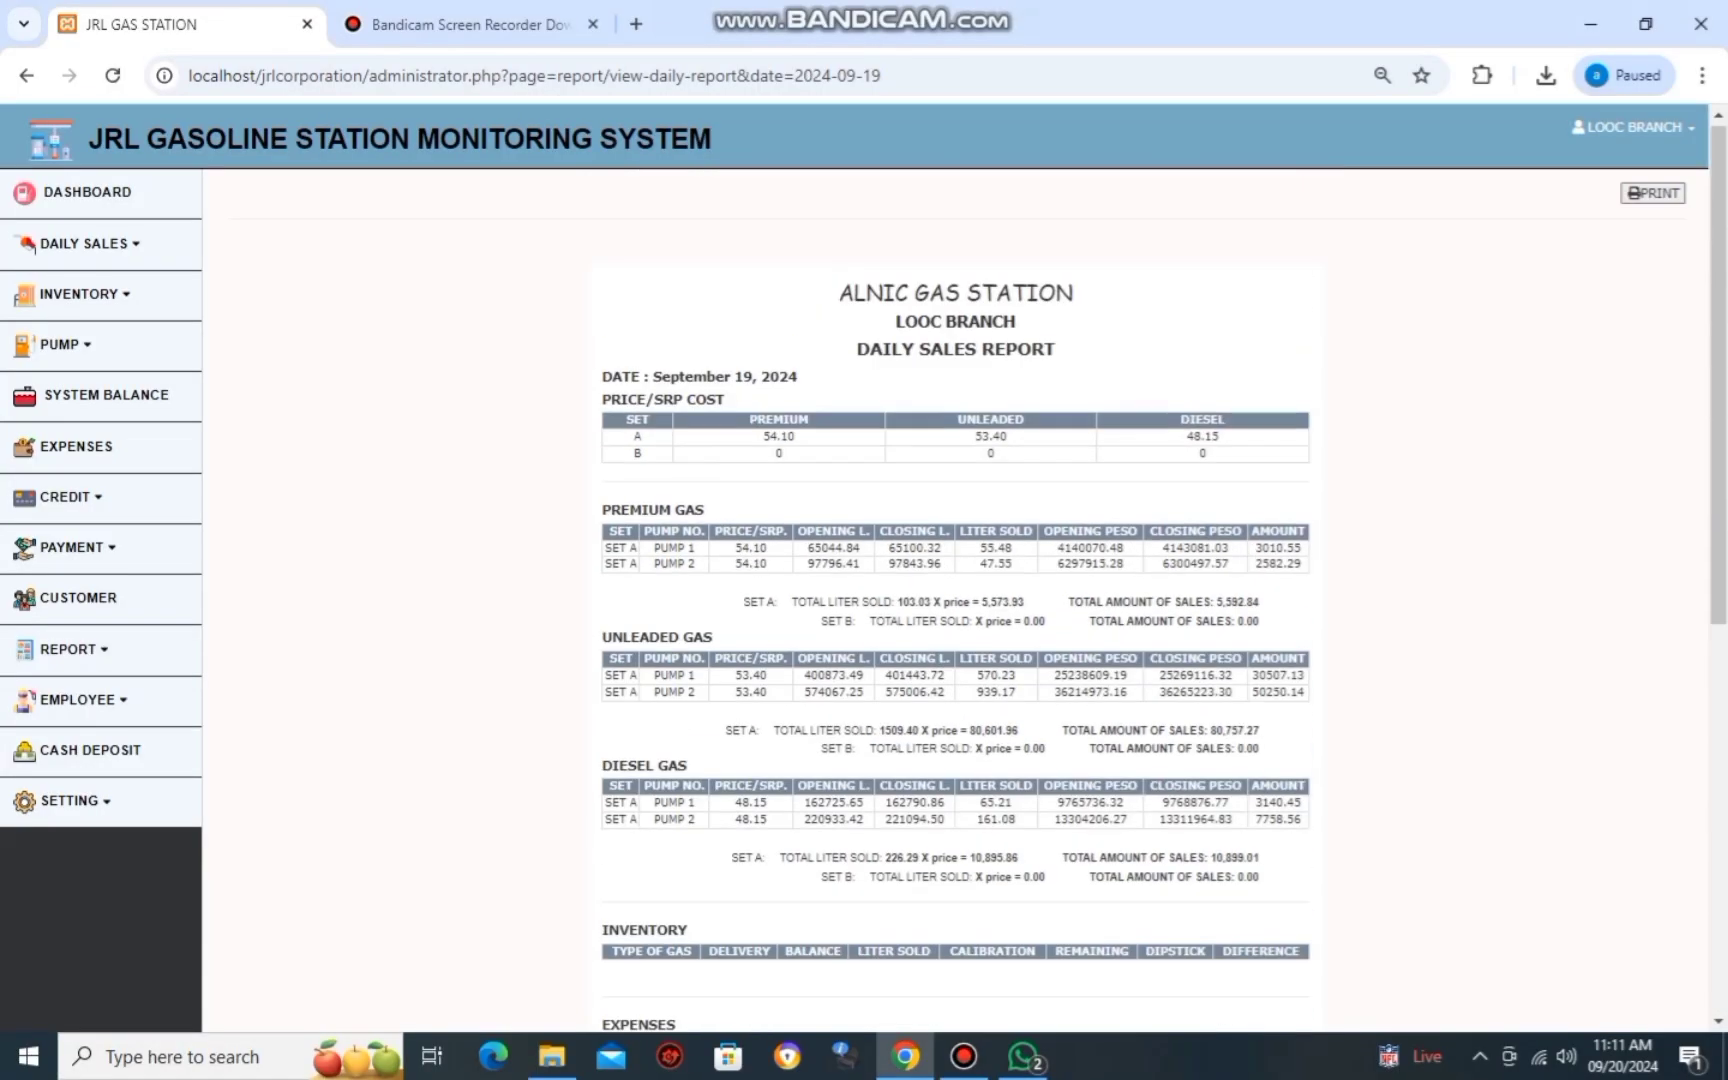
scroll(955, 600, "down", 1)
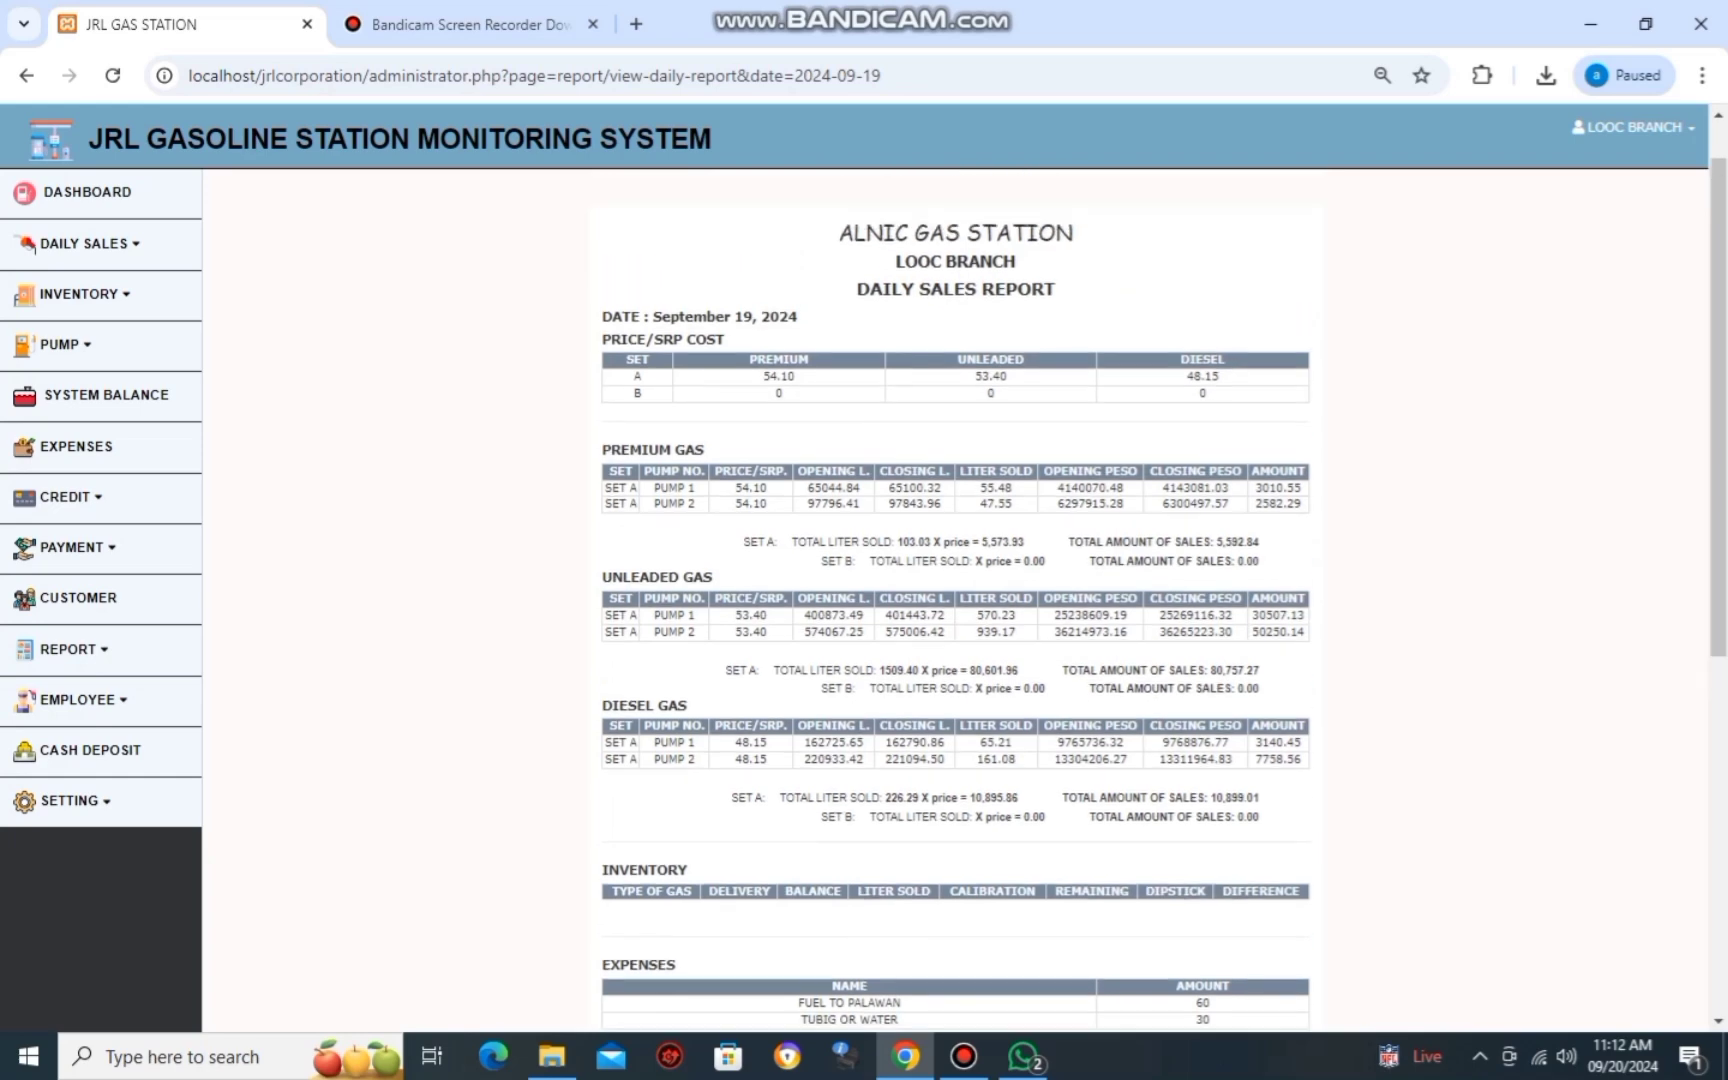
scroll(955, 600, "down", 3)
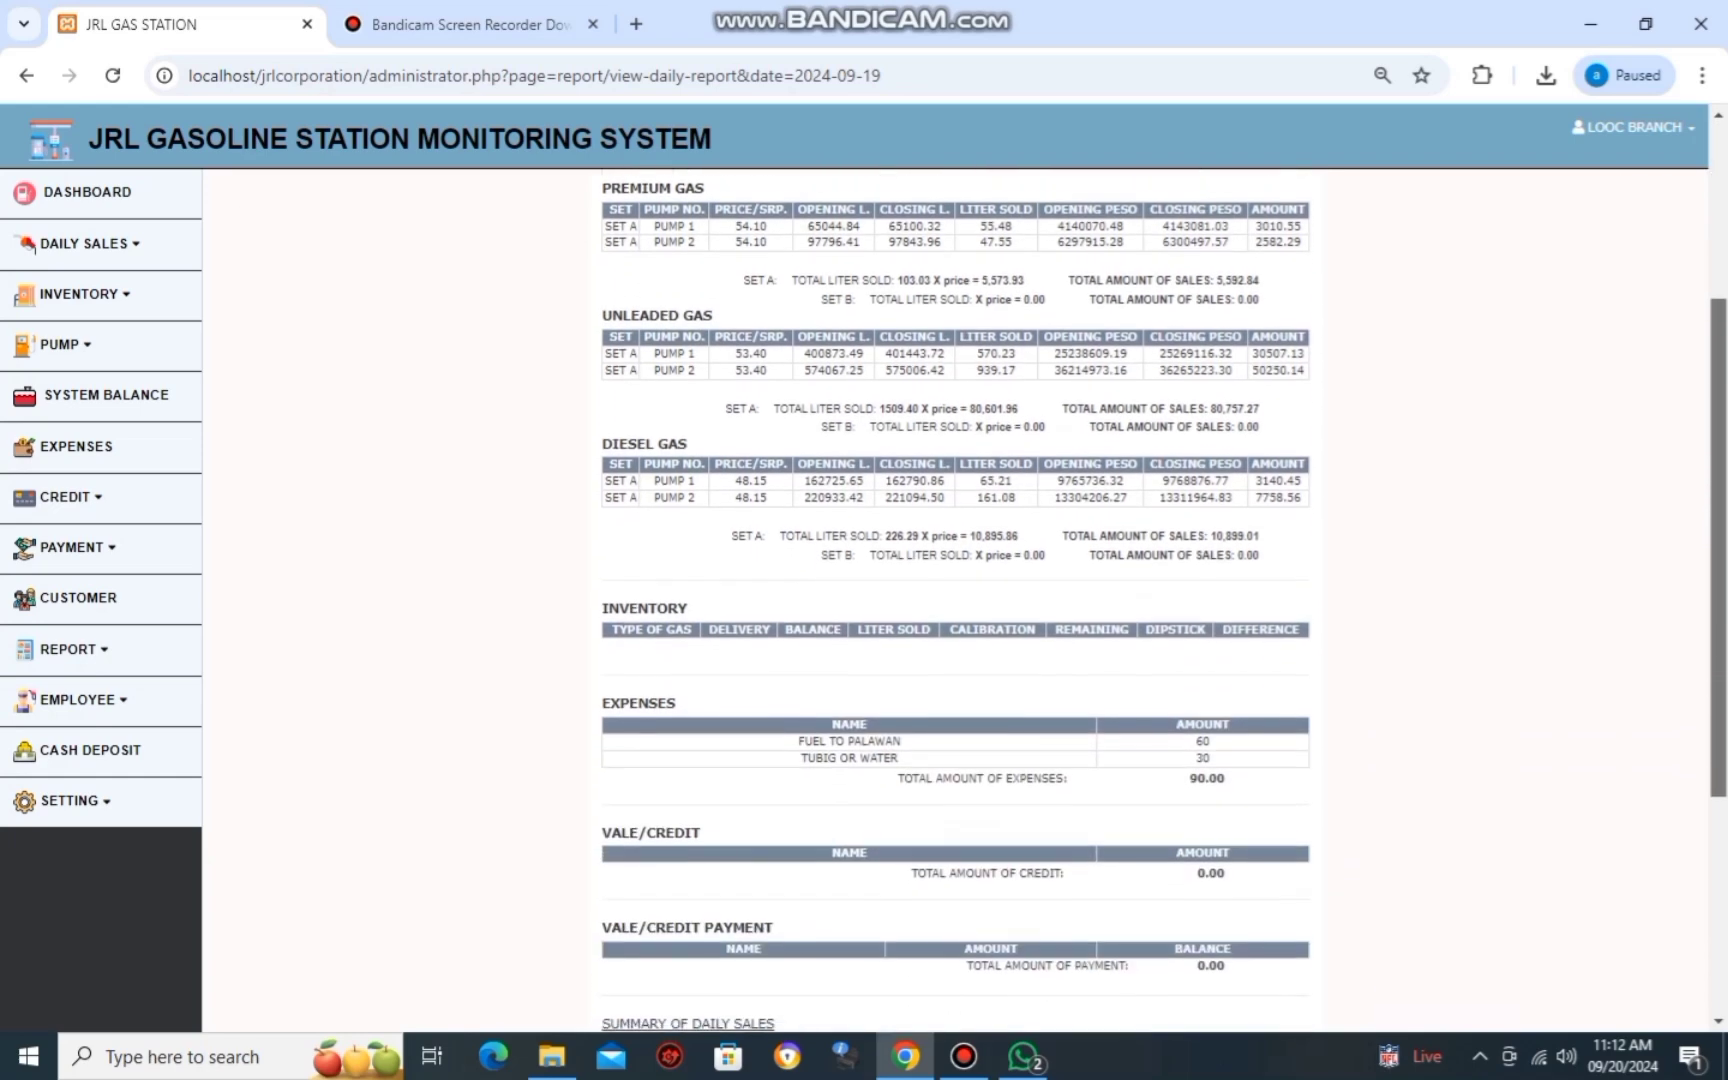
scroll(955, 600, "down", 4)
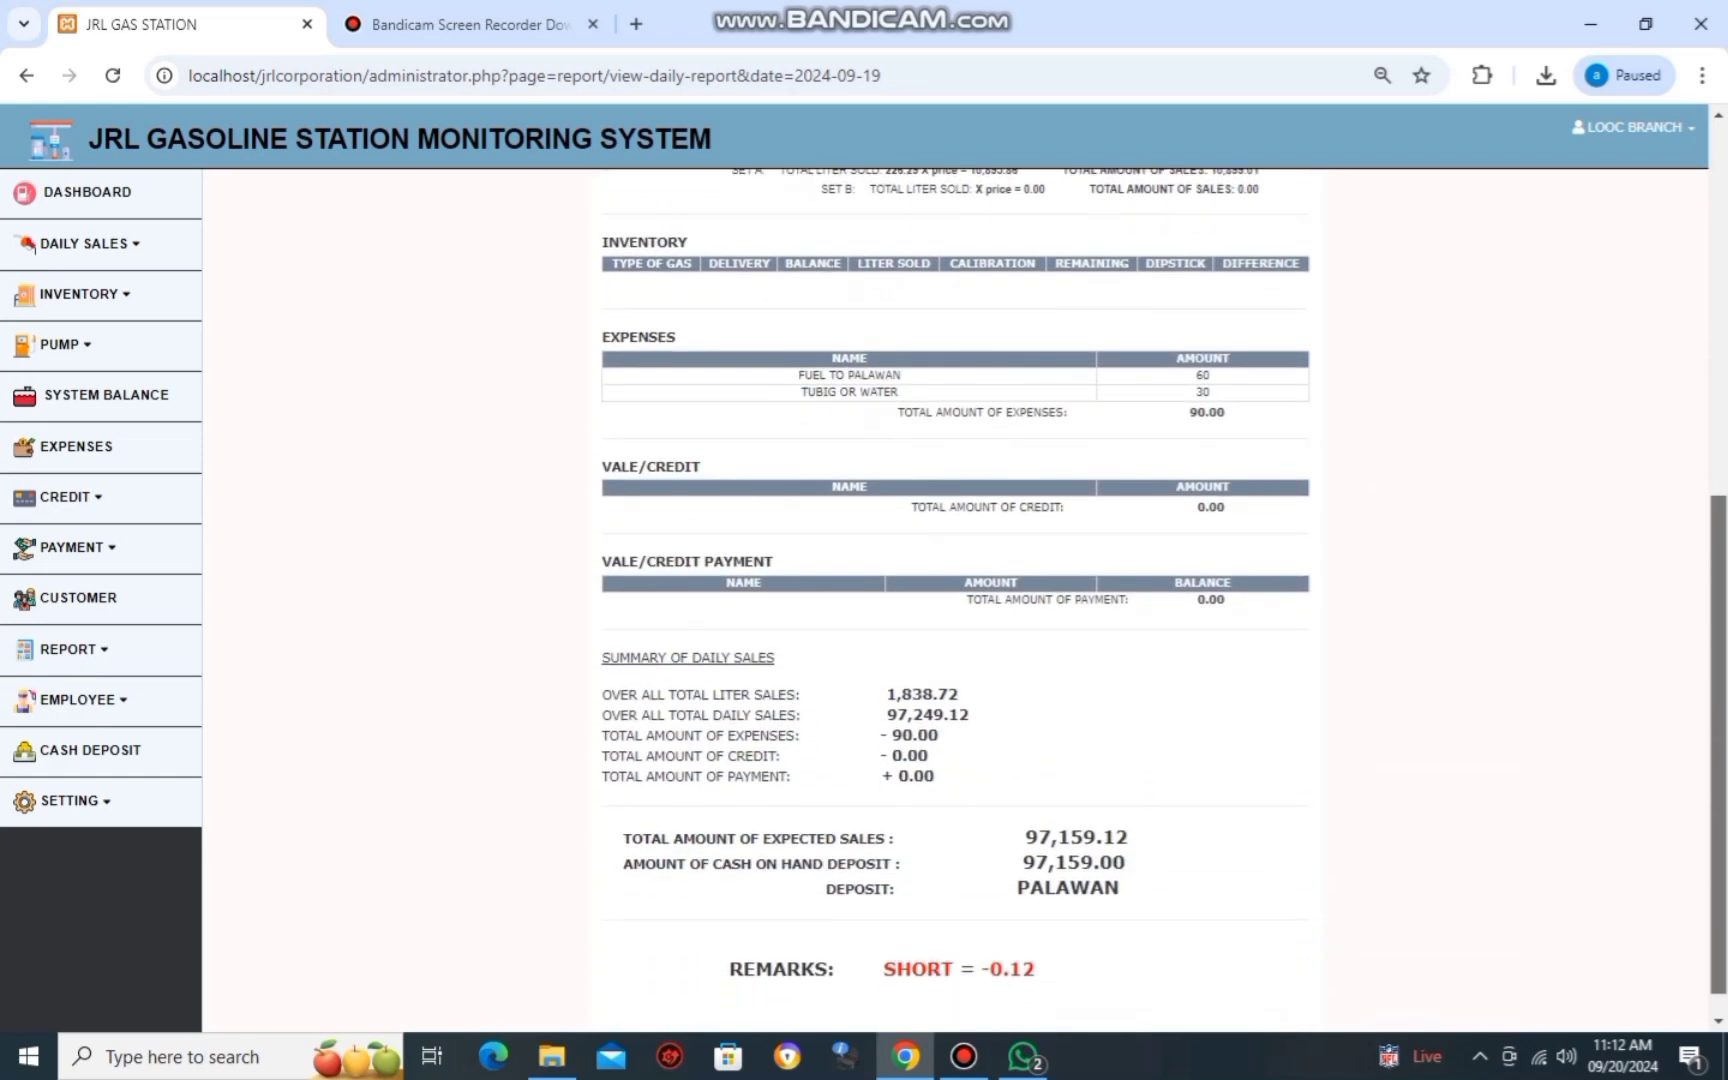
scroll(955, 600, "up", 6)
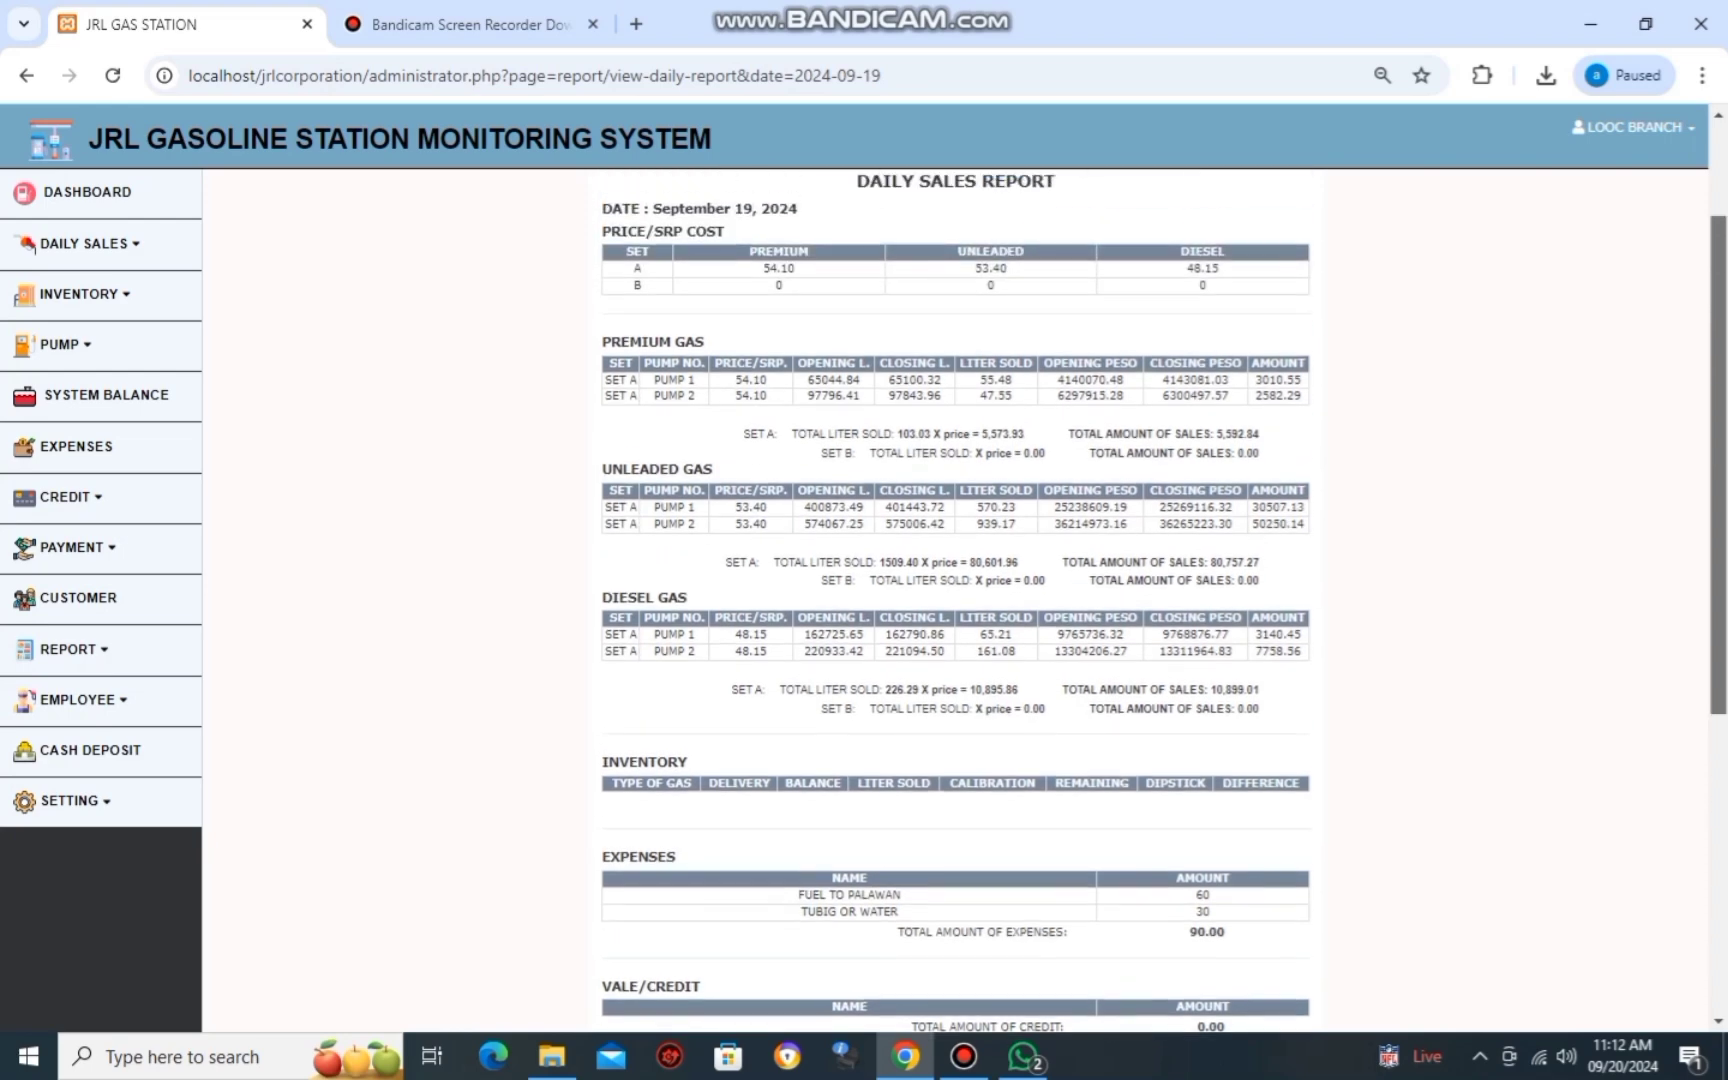
scroll(955, 600, "up", 2)
key("ctrl+p")
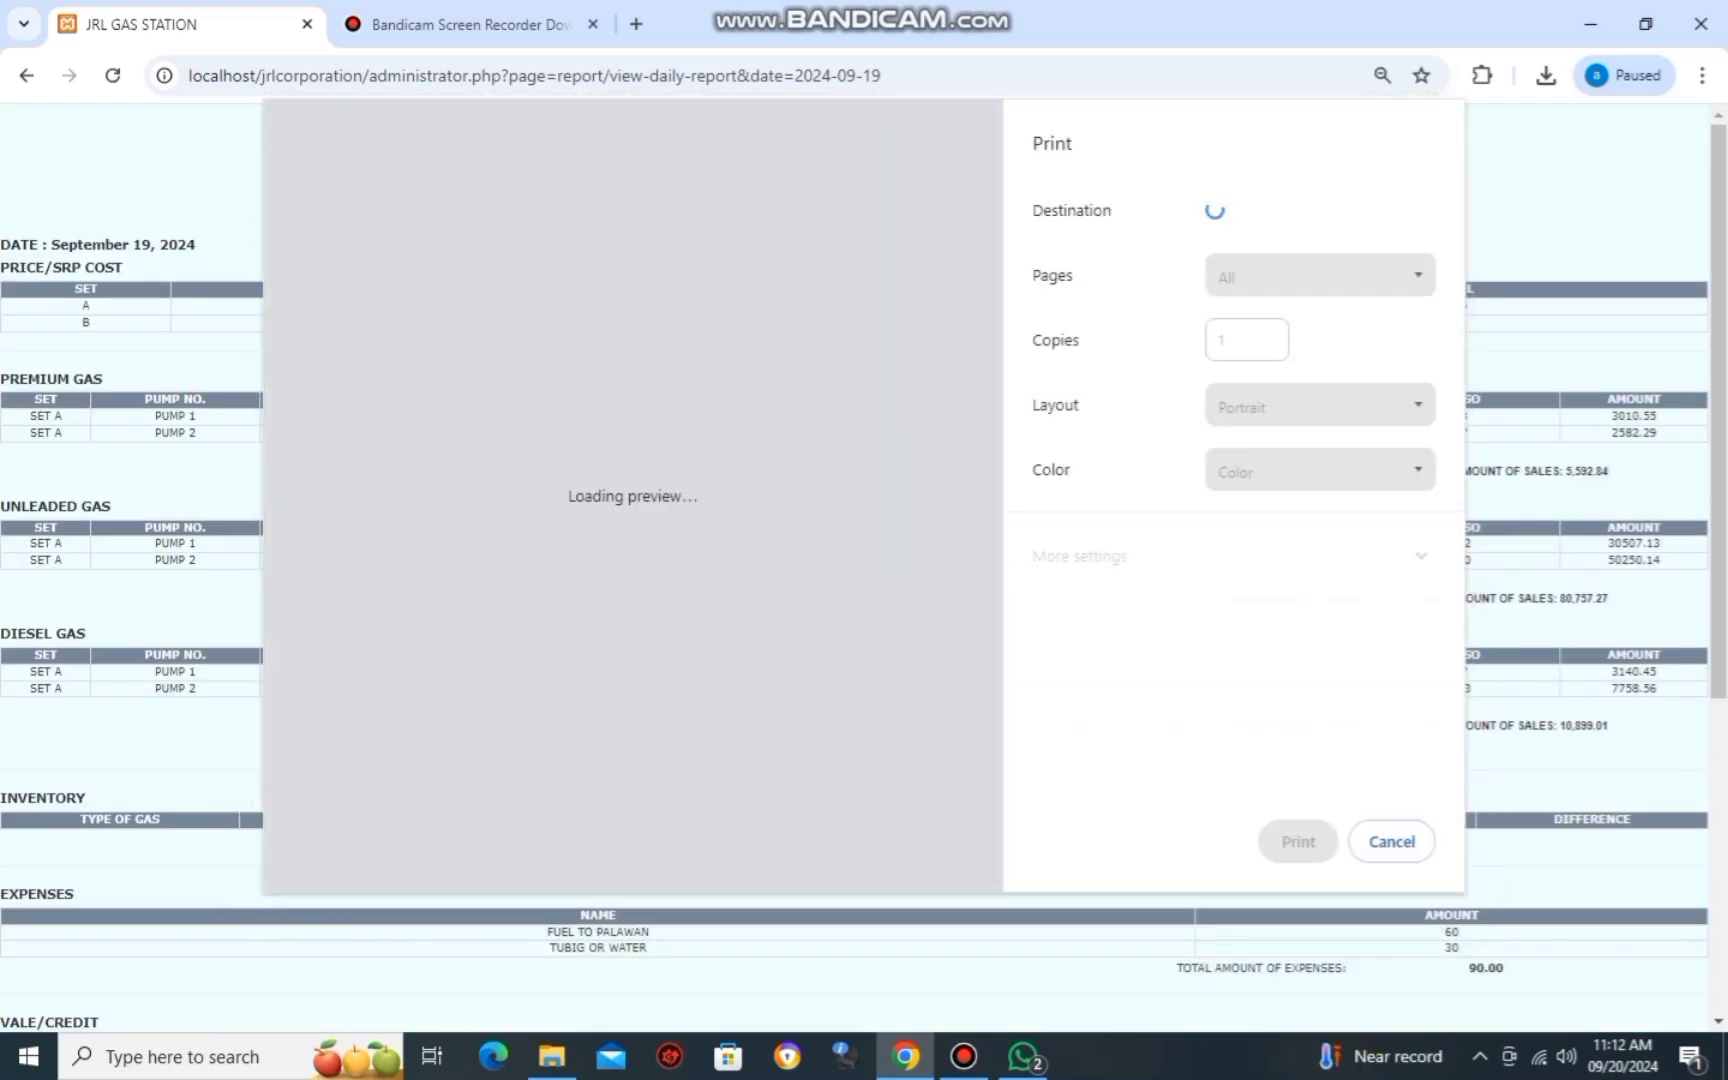
scroll(622, 495, "down", 10)
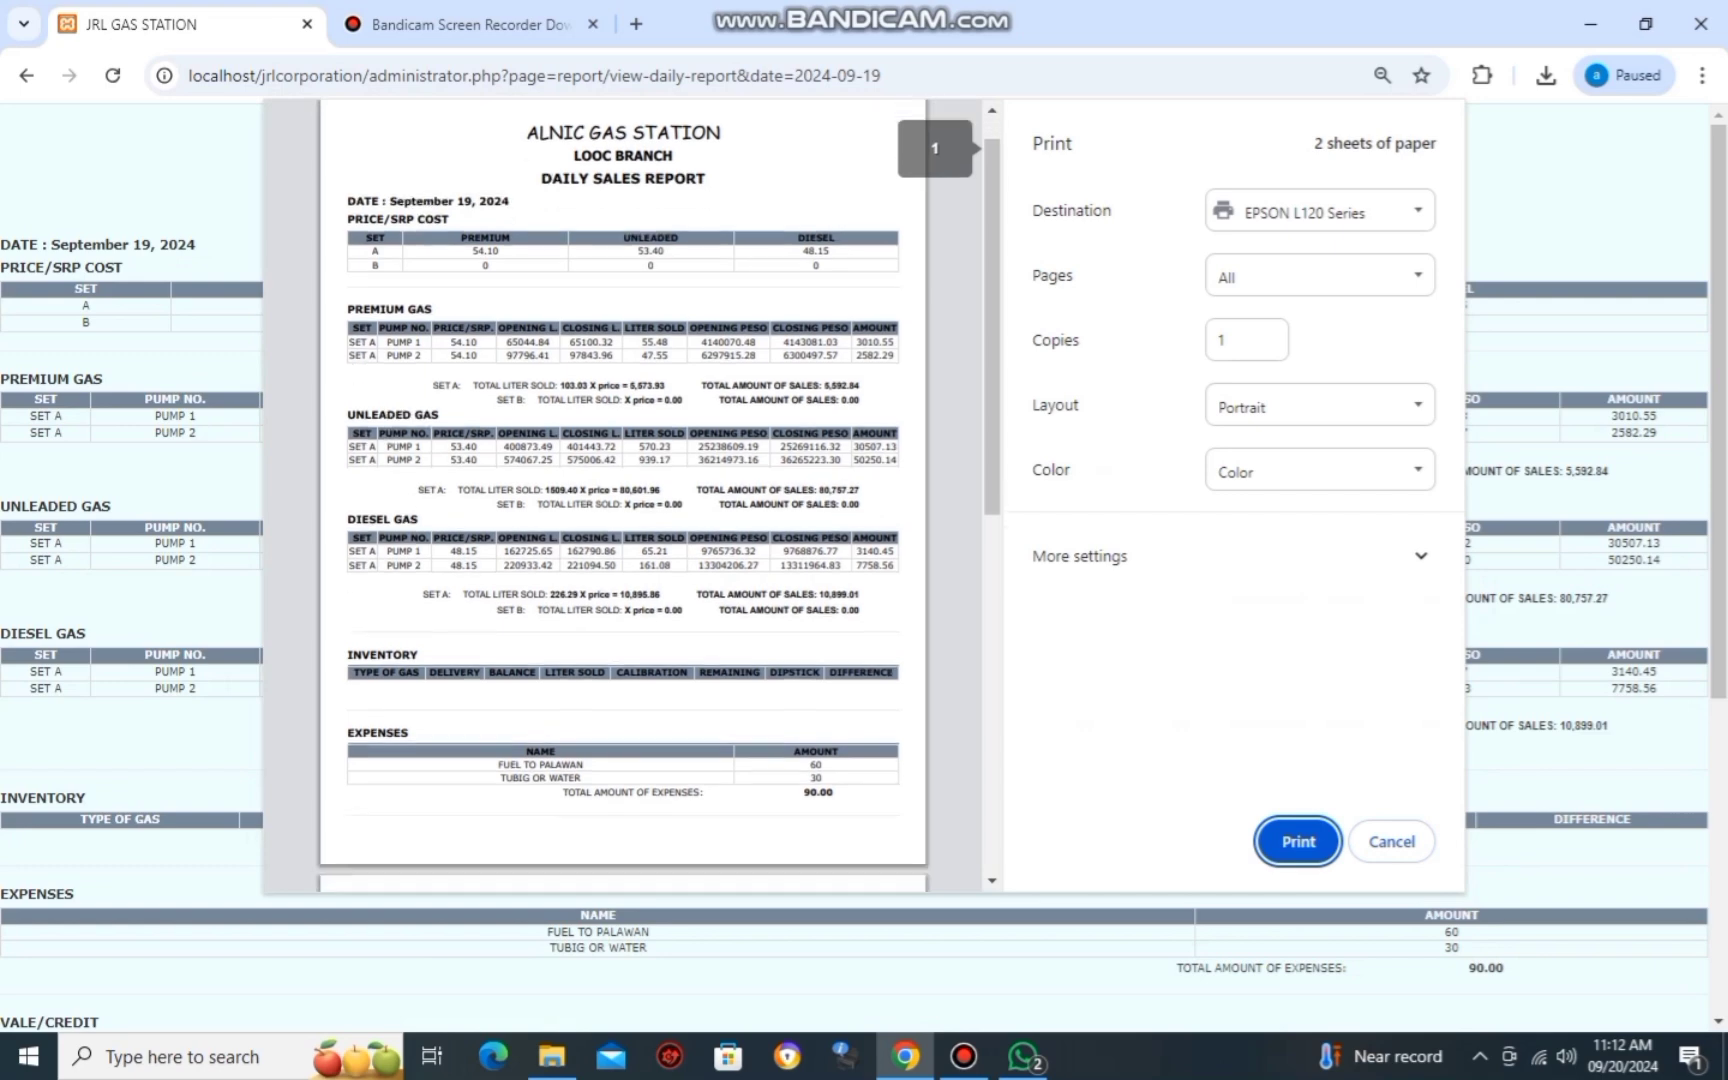
scroll(622, 495, "up", 10)
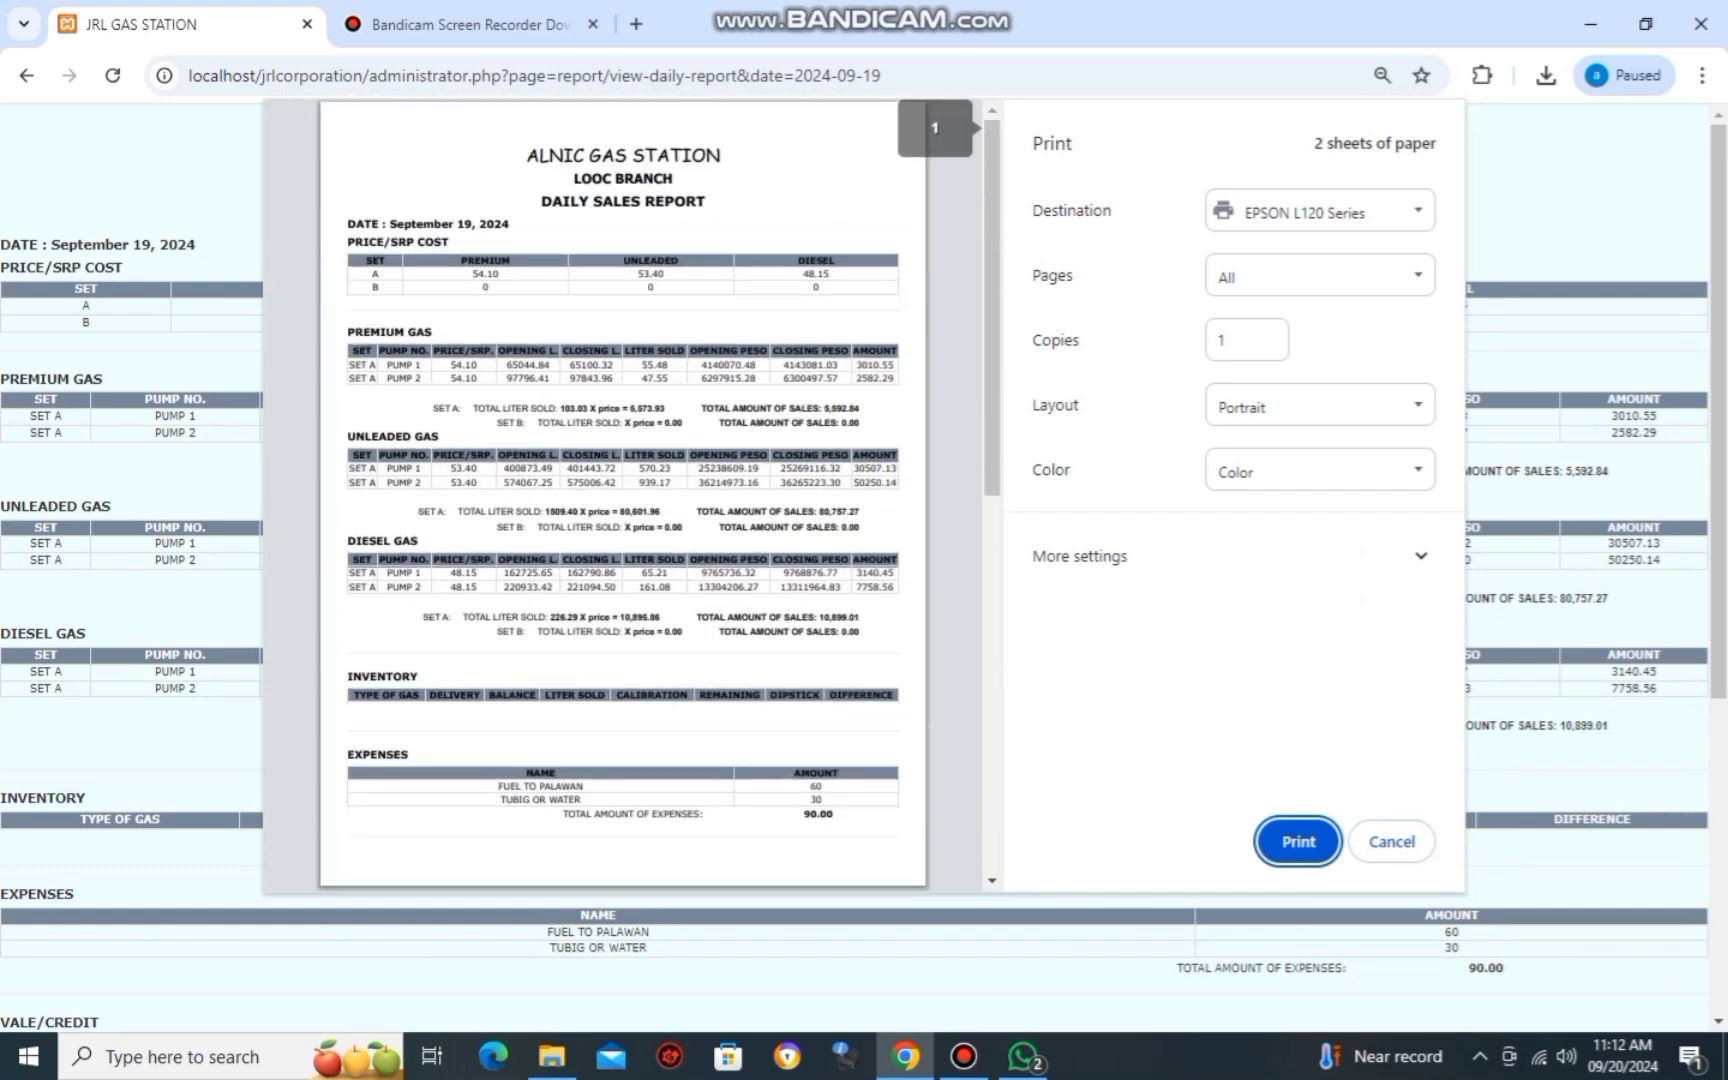
left_click(1392, 842)
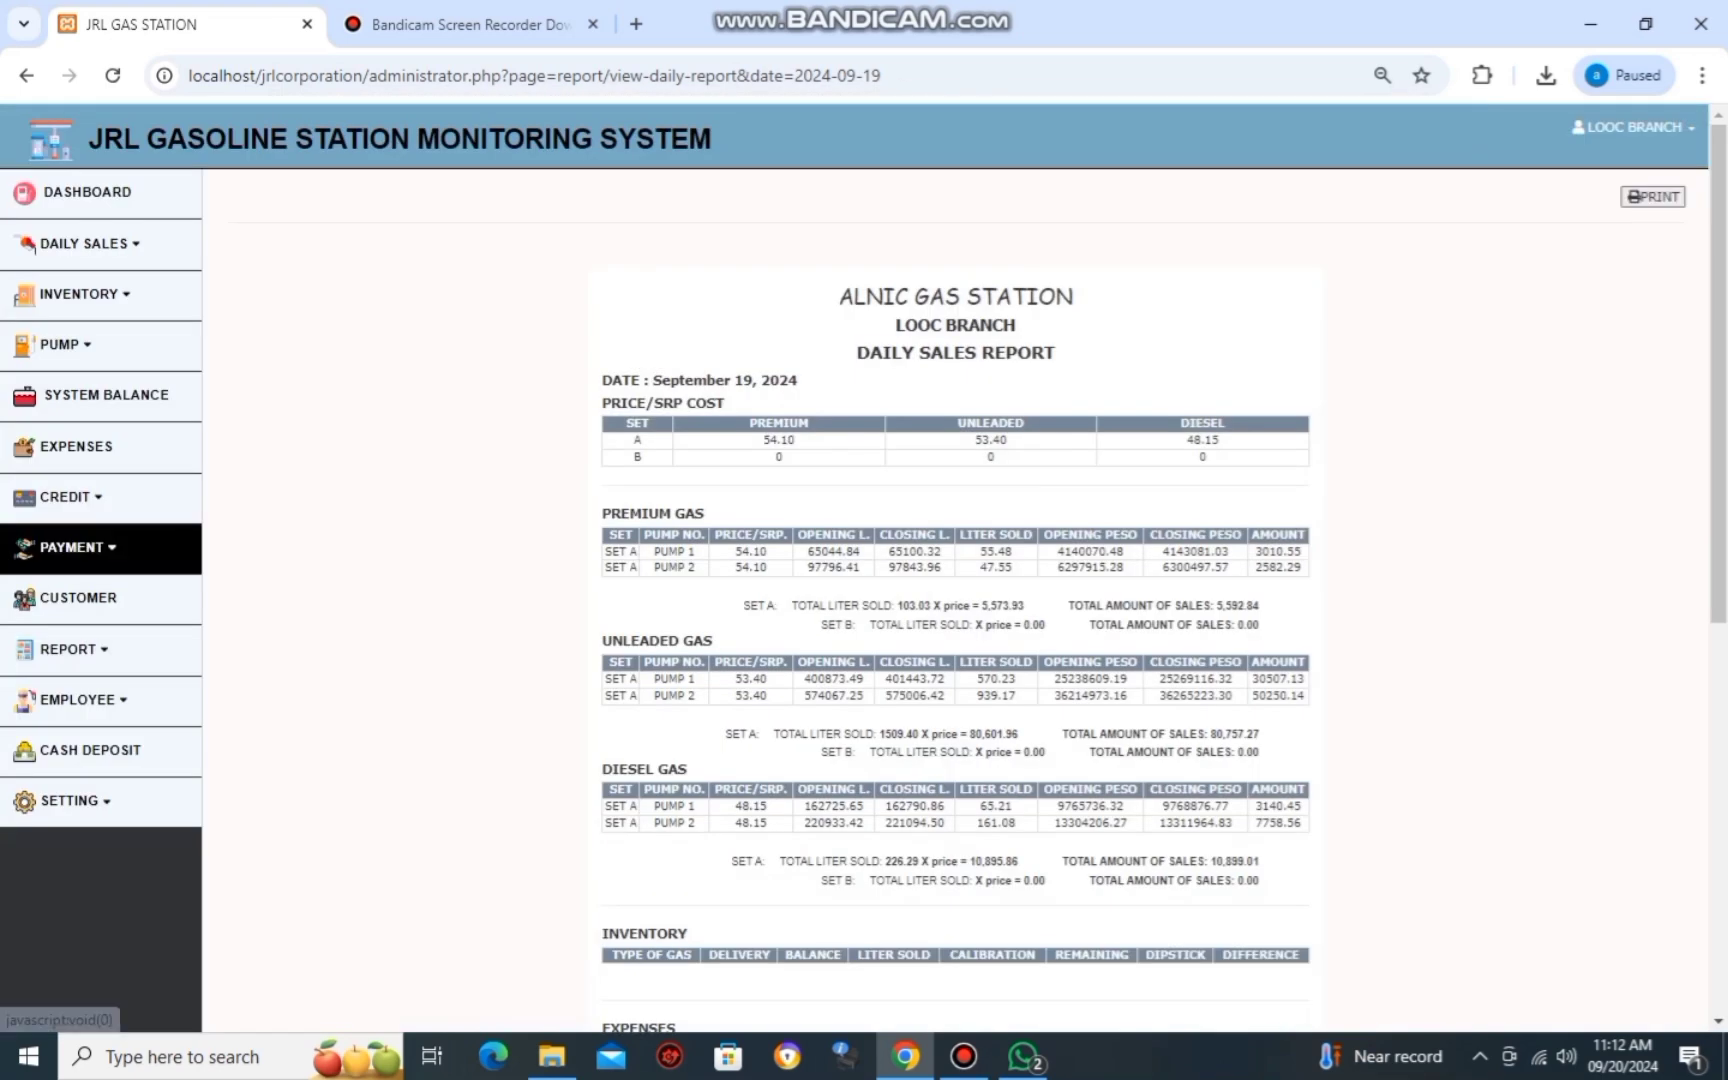
Browse the credit, payment, customer and employee pages, ending on the Attendance list.
left_click(70, 497)
left_click(80, 540)
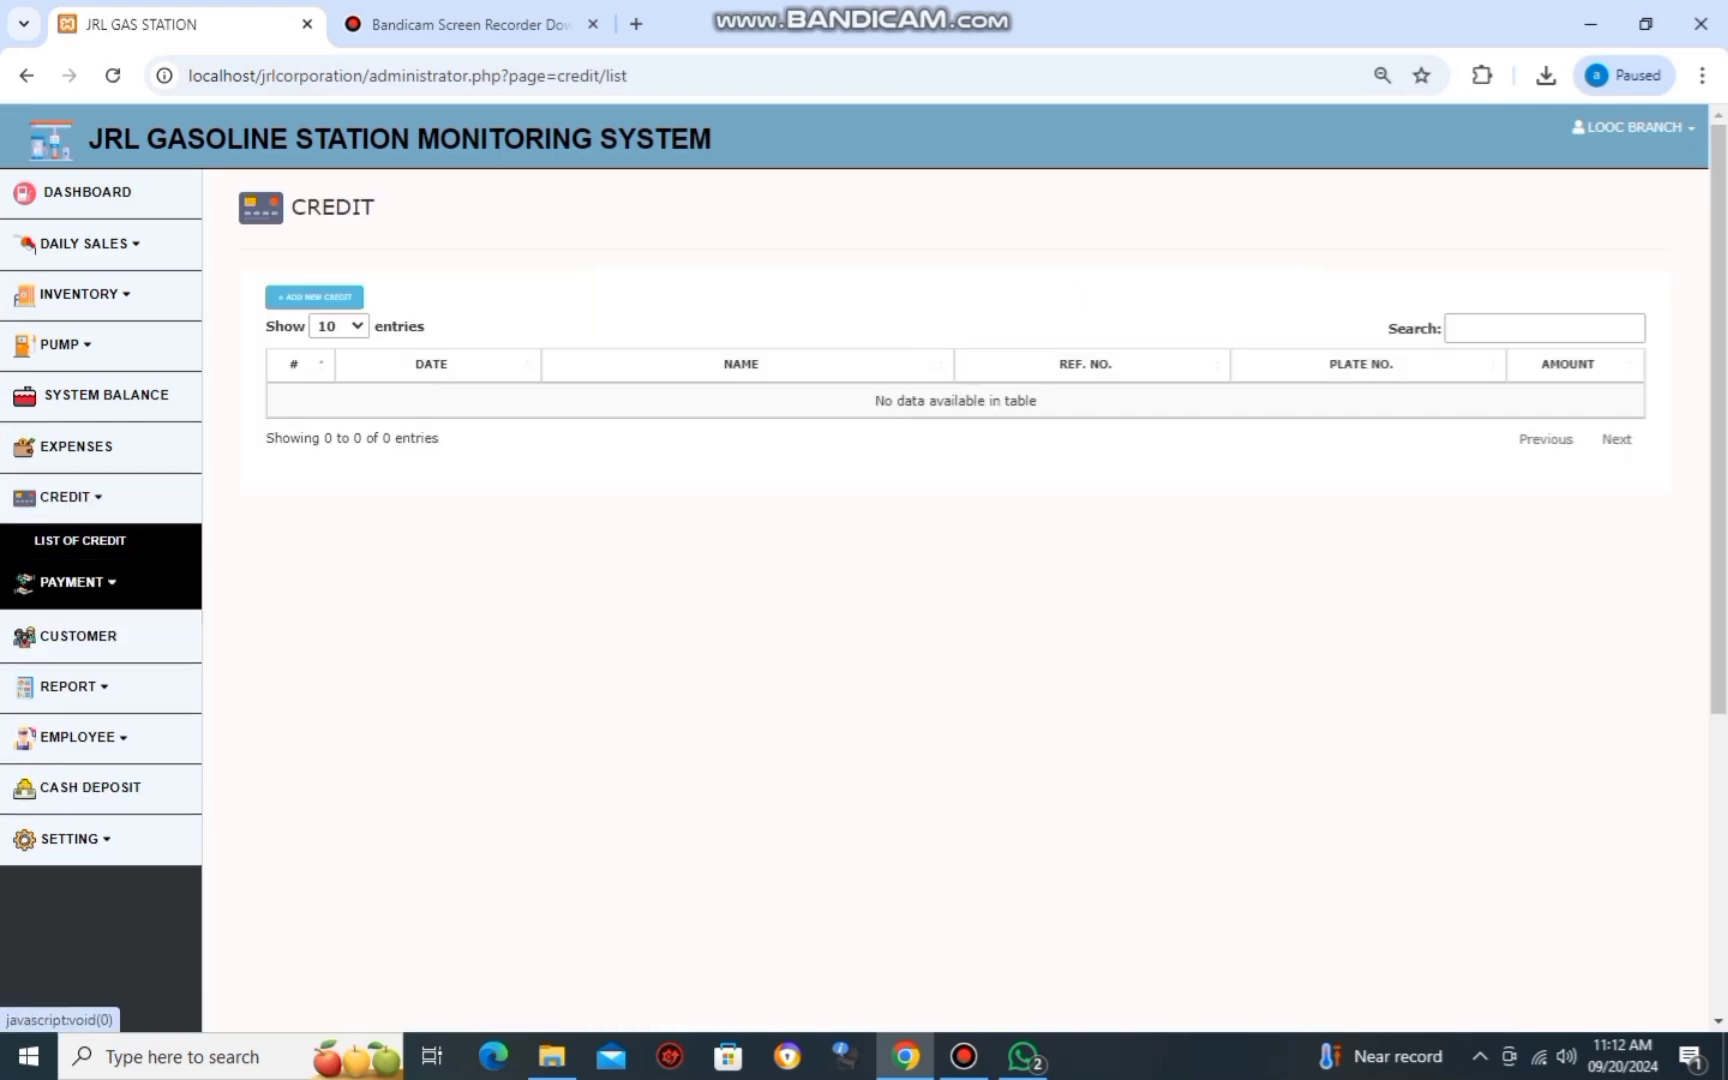
left_click(70, 582)
left_click(80, 621)
left_click(80, 632)
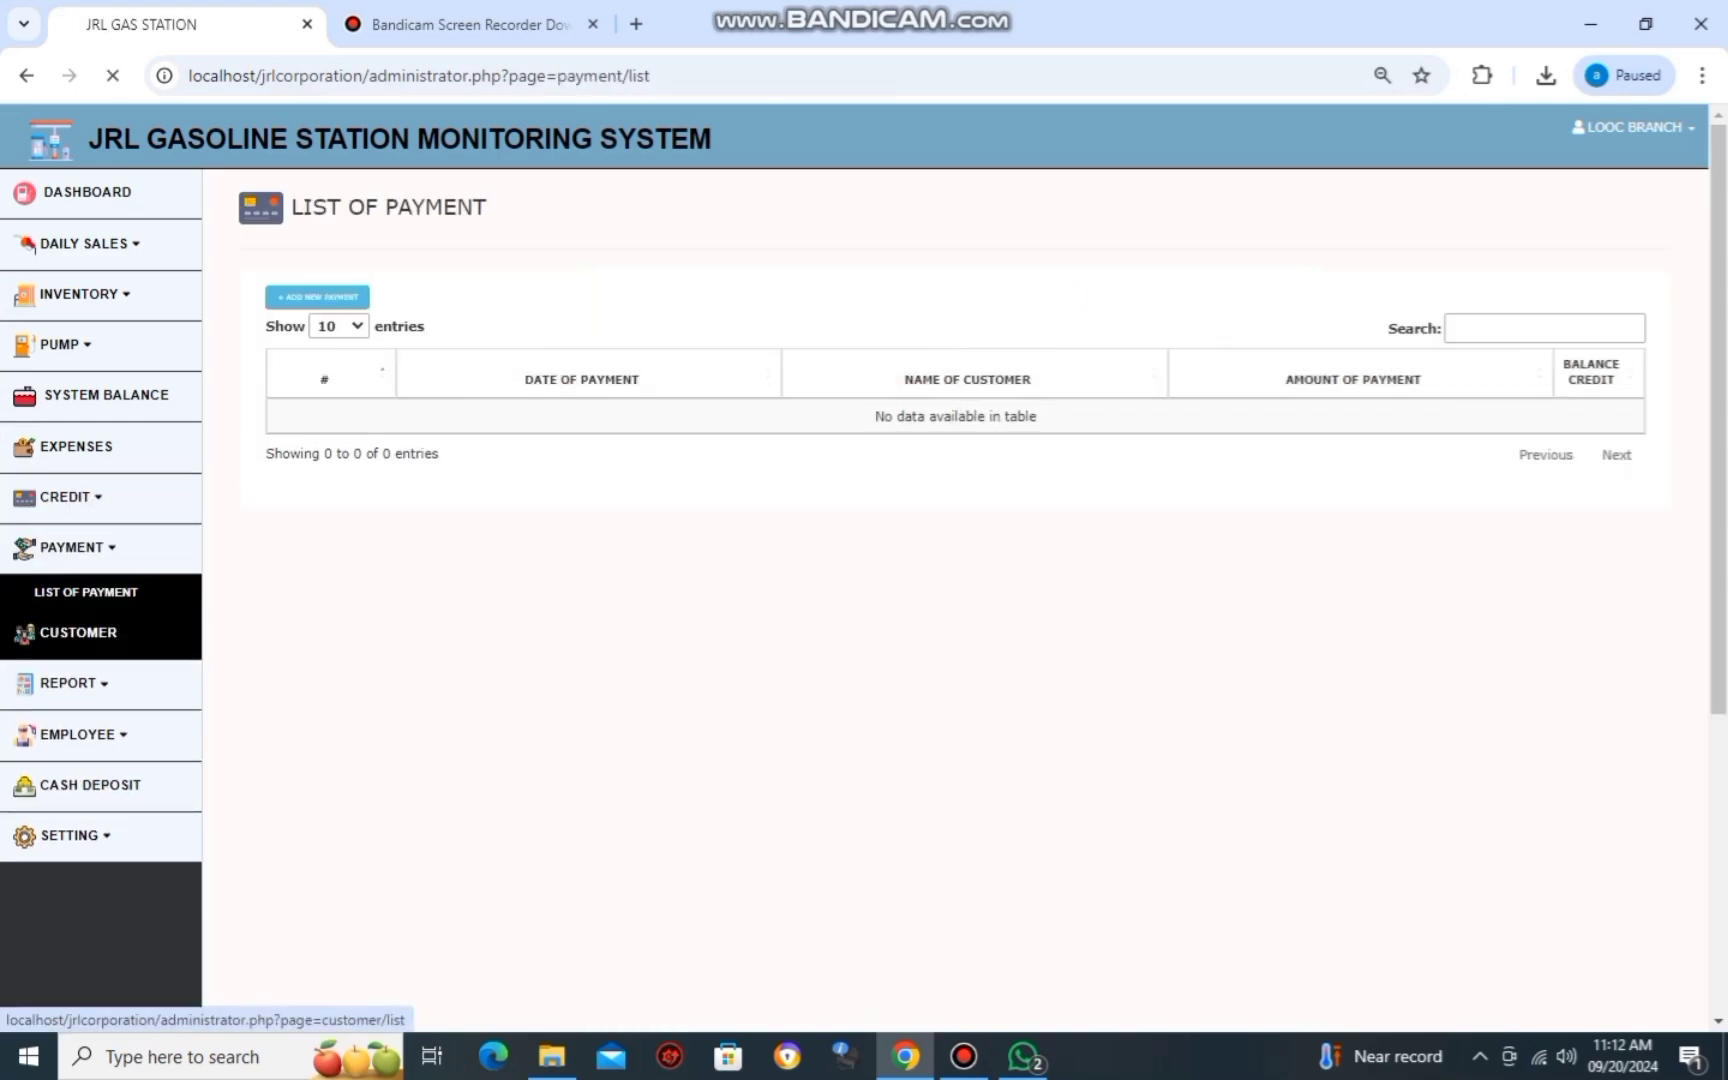
left_click(70, 649)
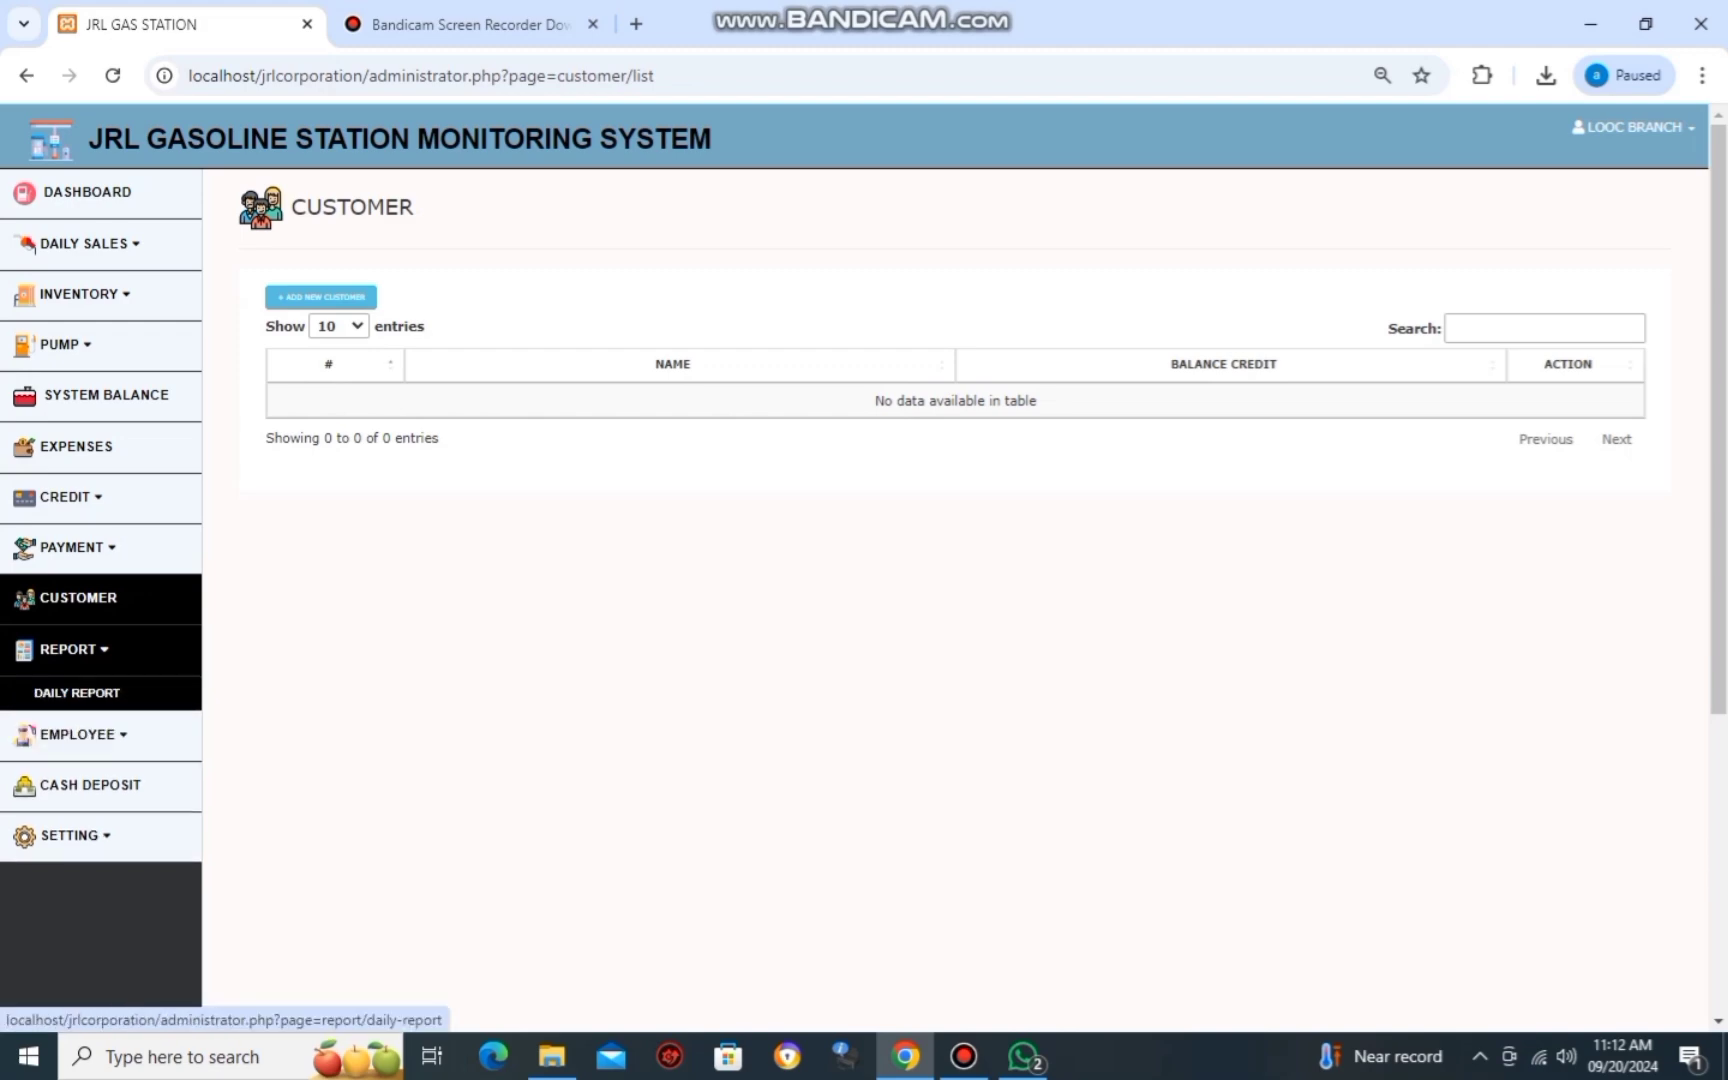
left_click(78, 729)
left_click(80, 775)
left_click(74, 778)
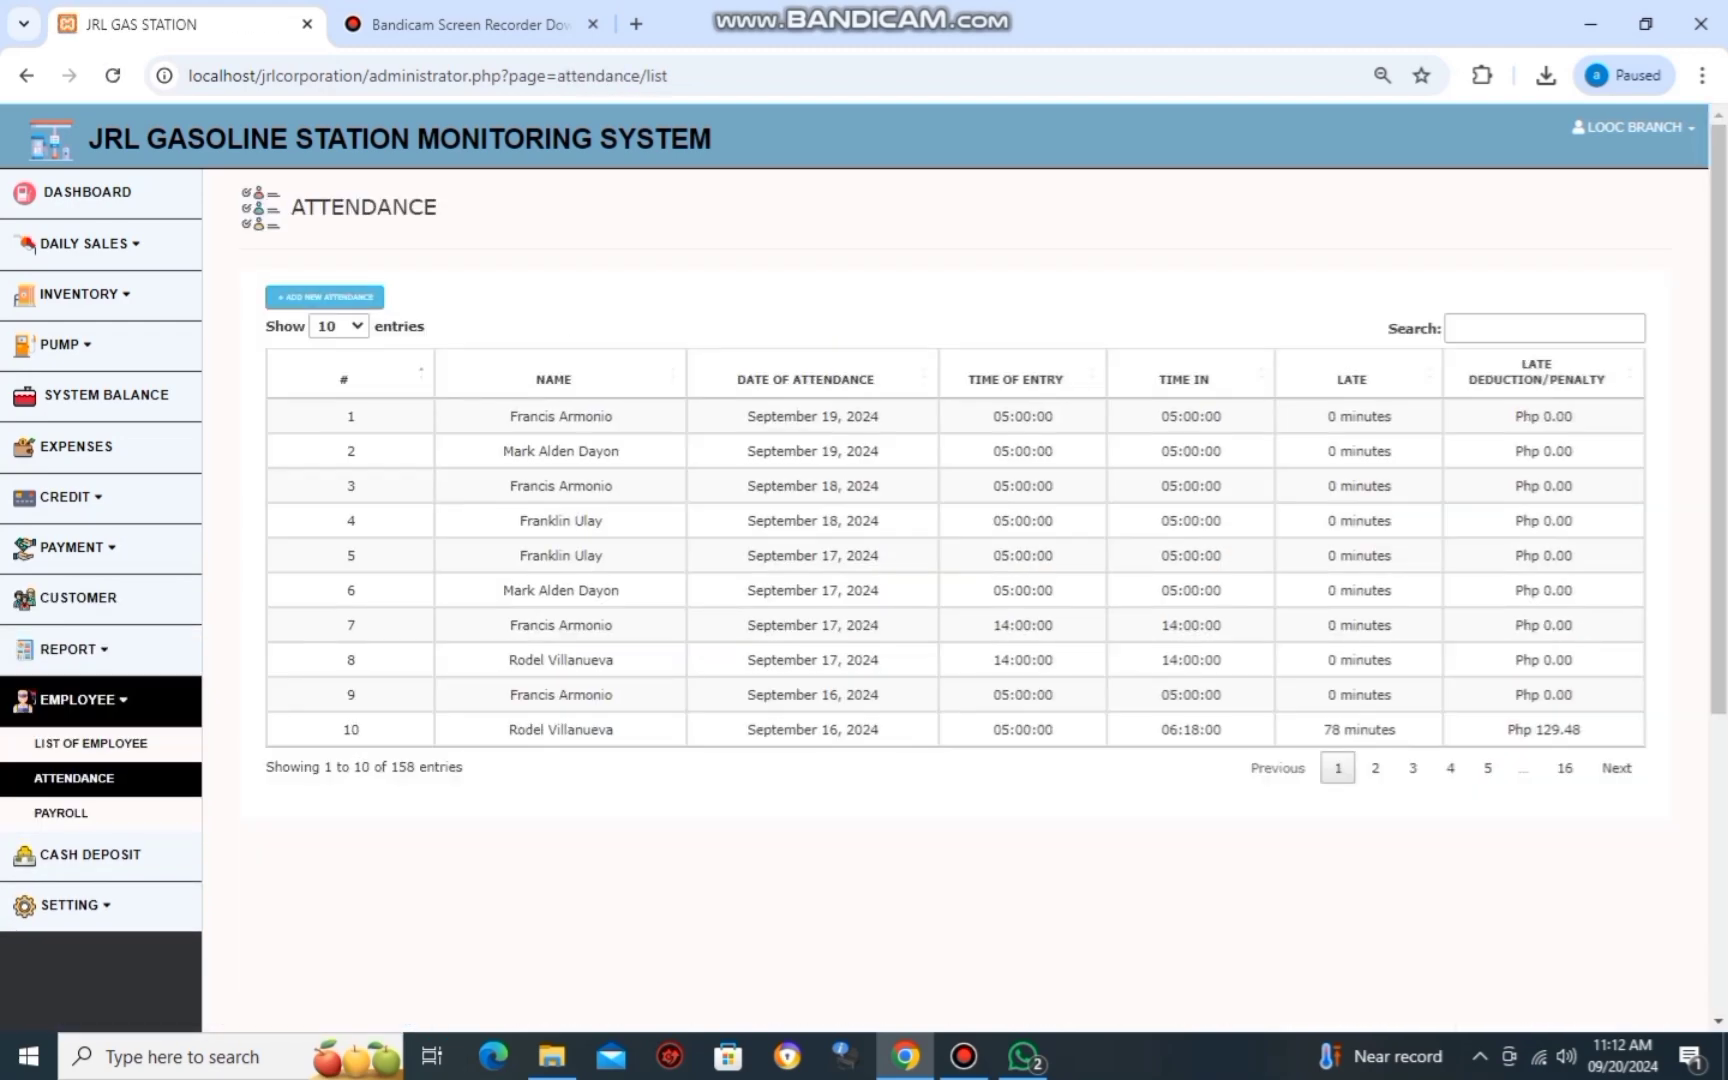
Generate payroll for 09/06/2024 to 09/12/2024, then go back to the Payroll list.
left_click(61, 813)
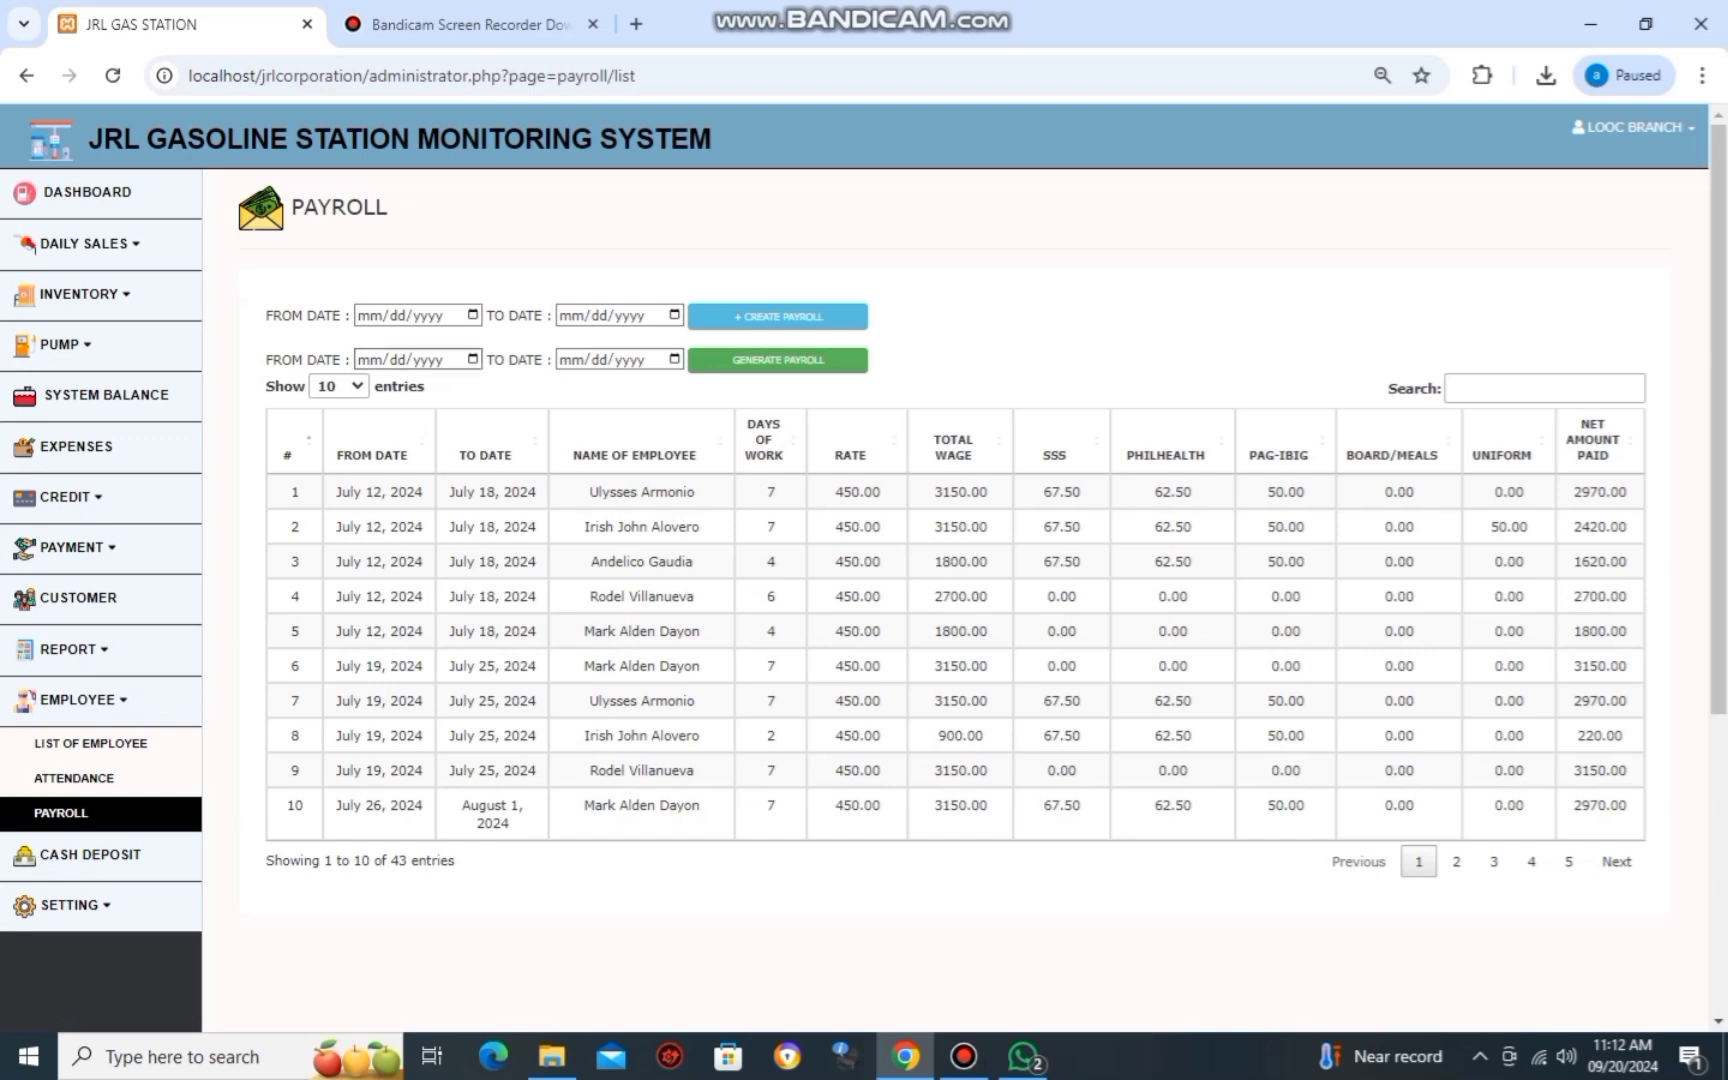
left_click(370, 359)
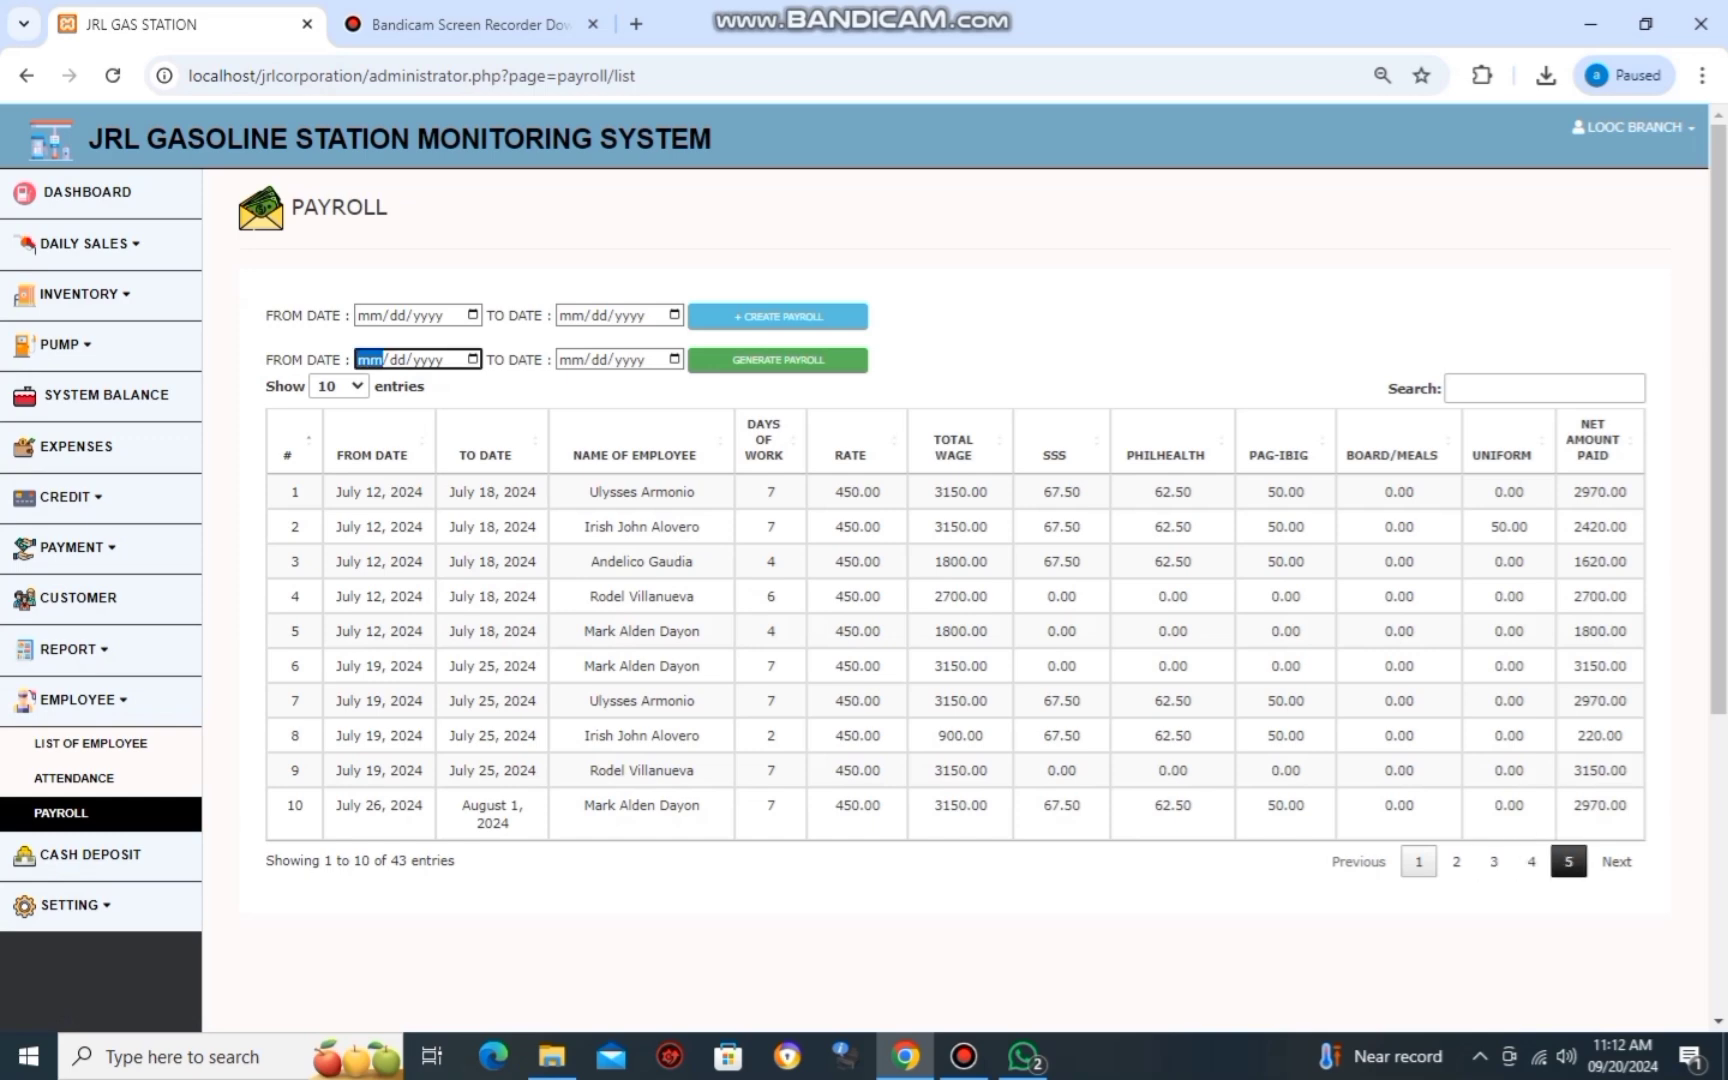
left_click(1568, 861)
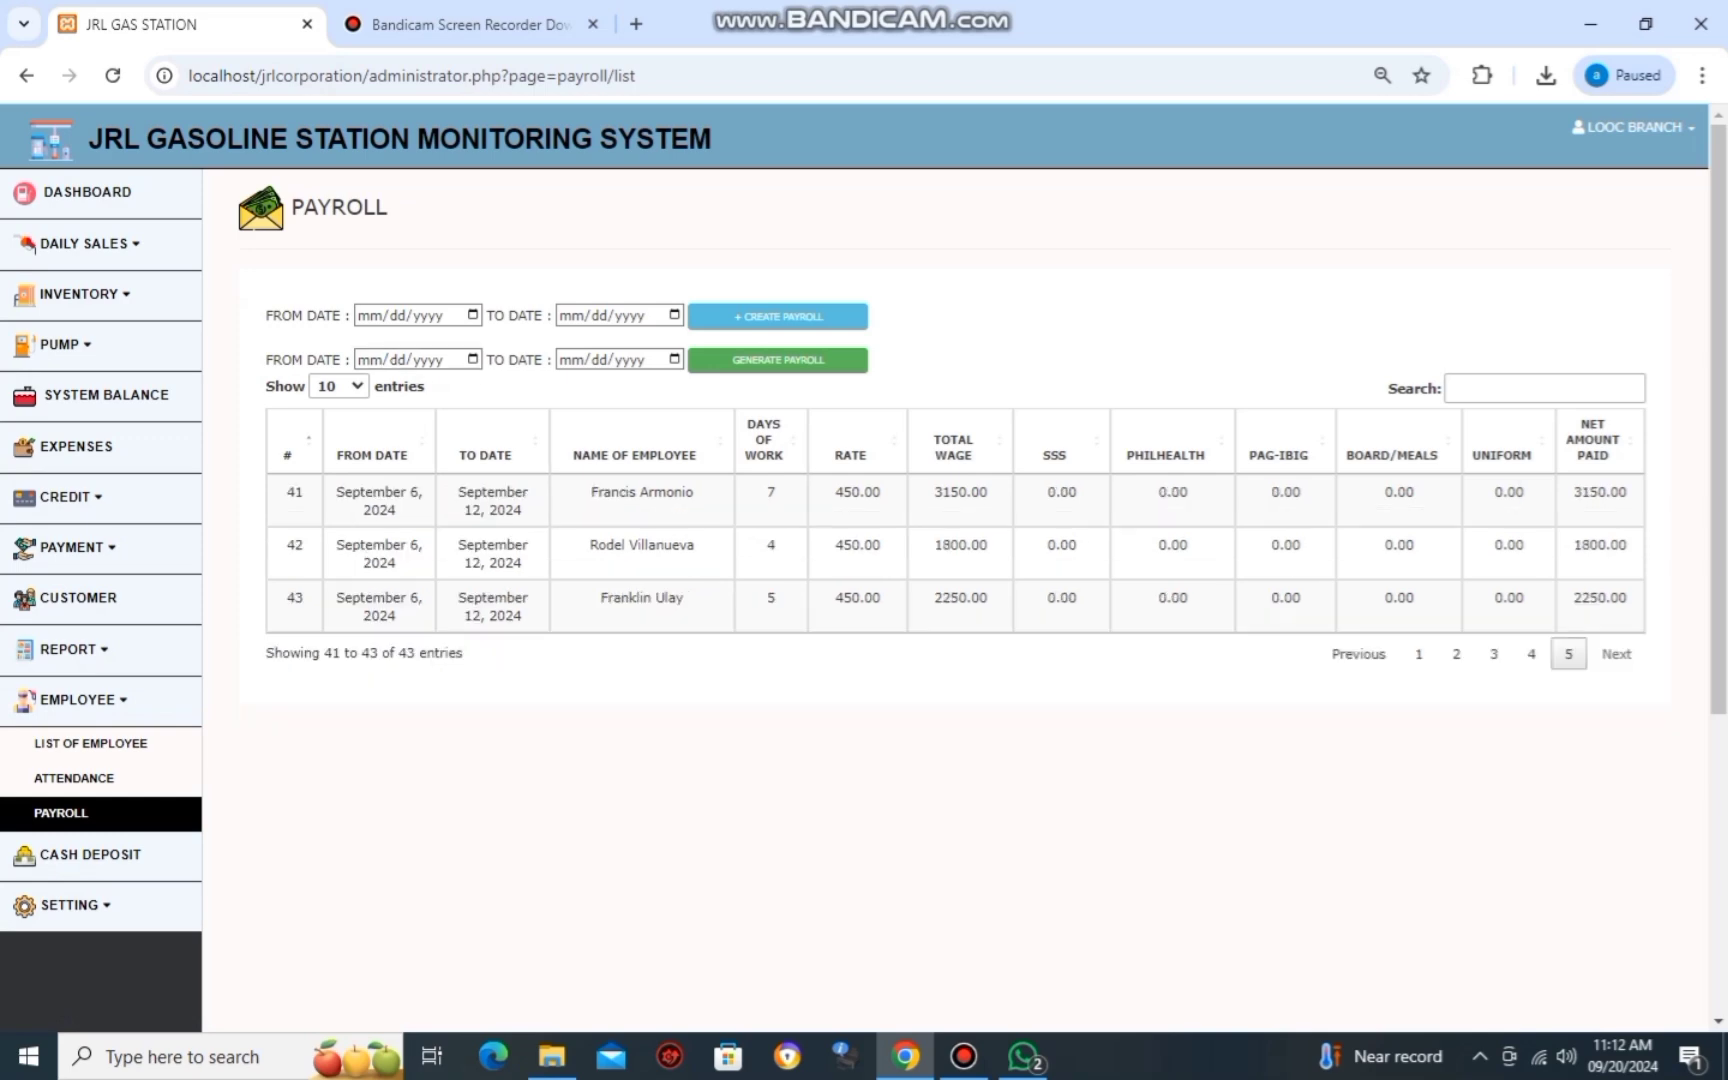
left_click(370, 359)
type("09/06/20")
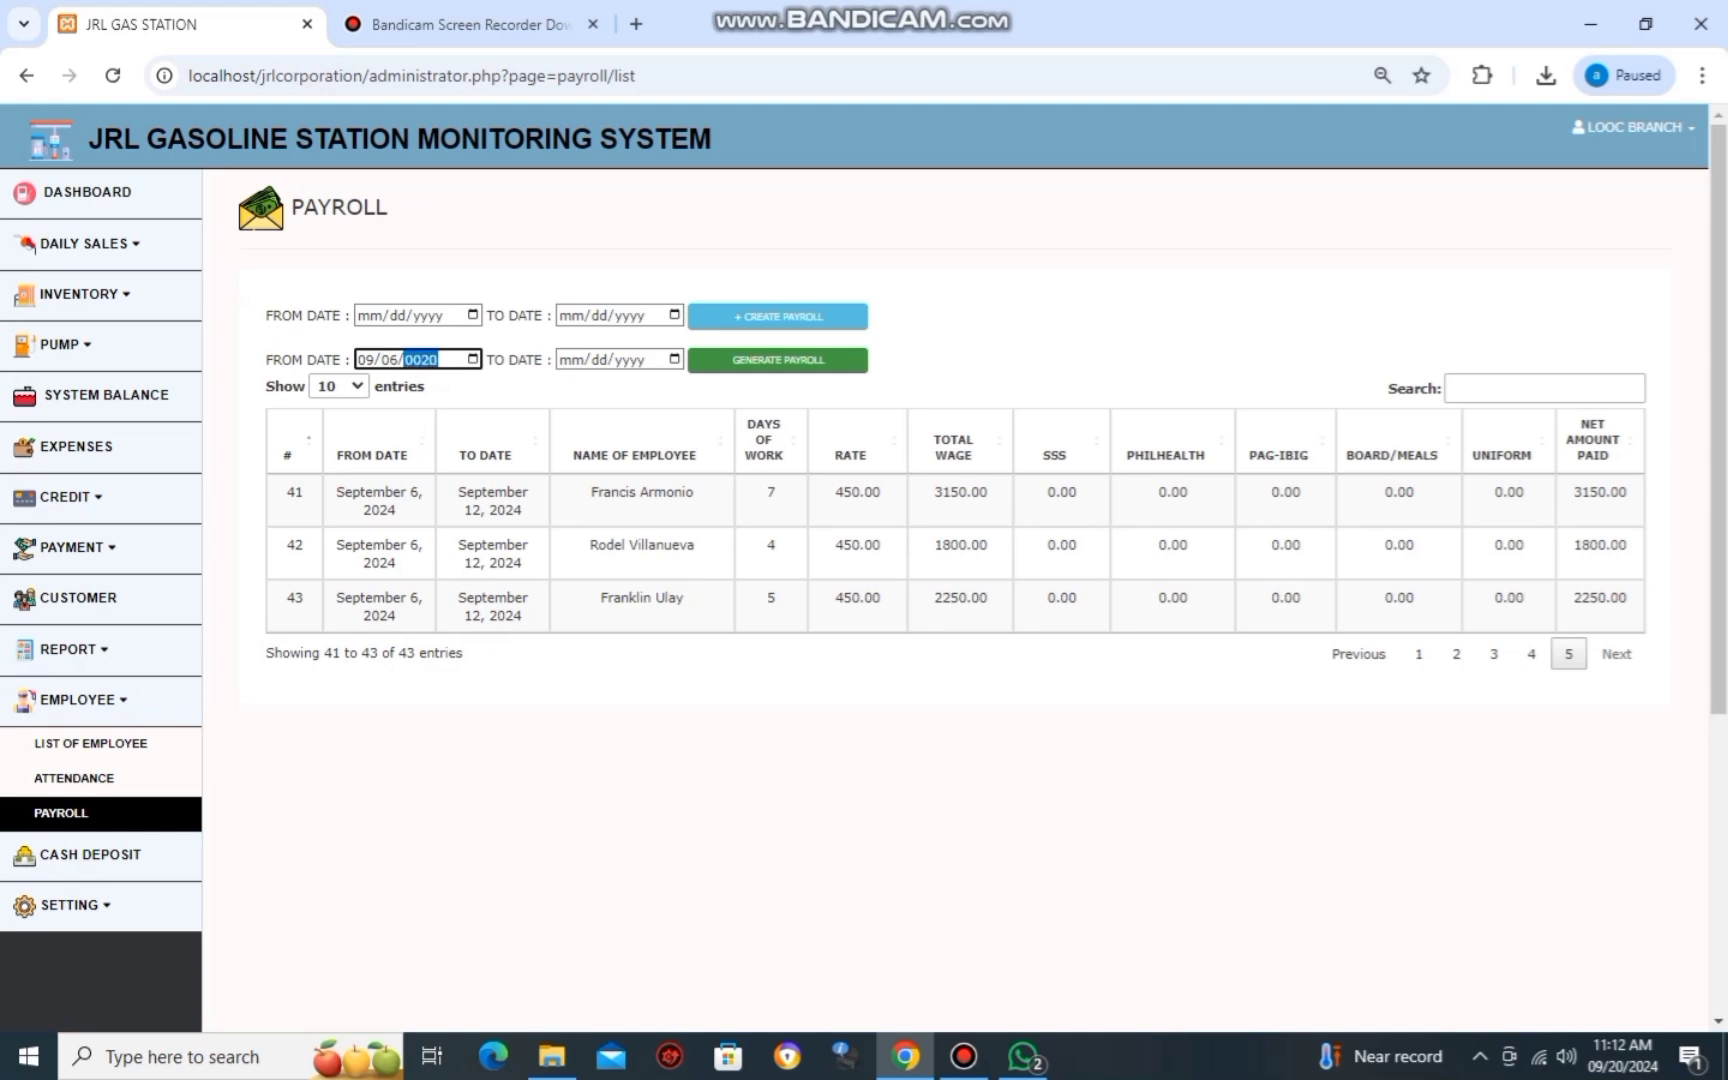
type("24")
key("Tab")
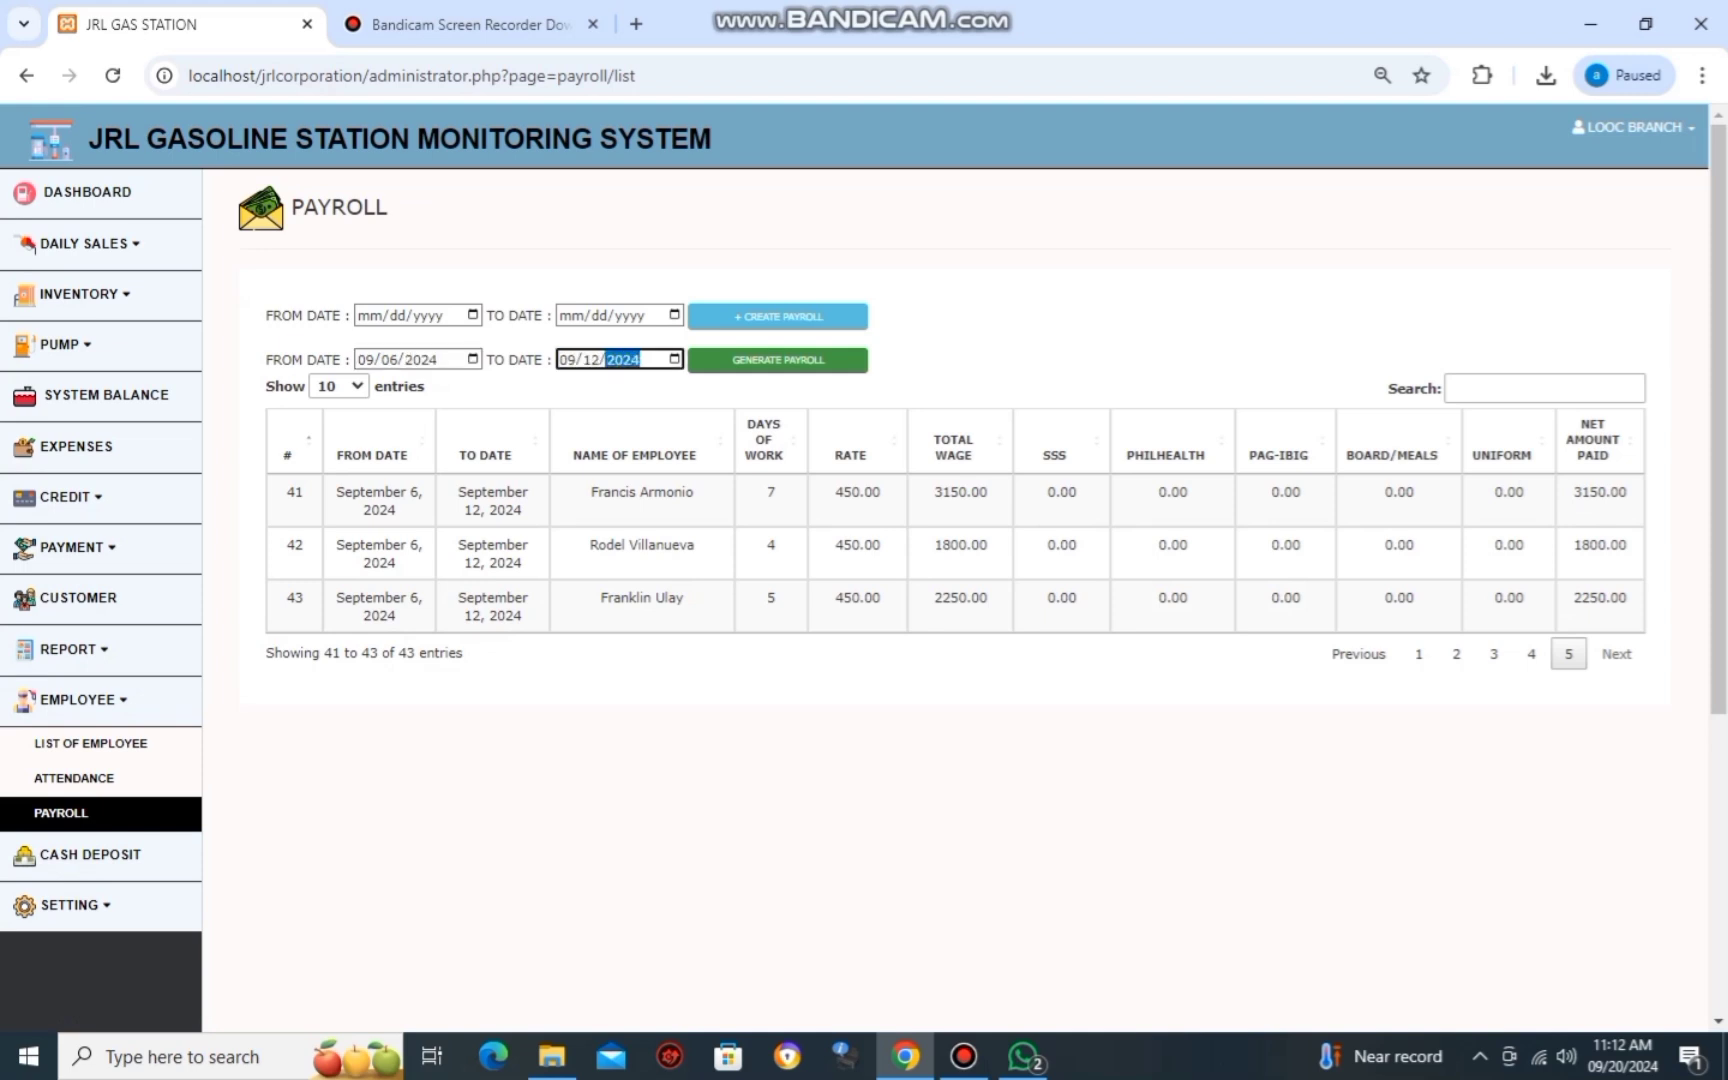
key("Return")
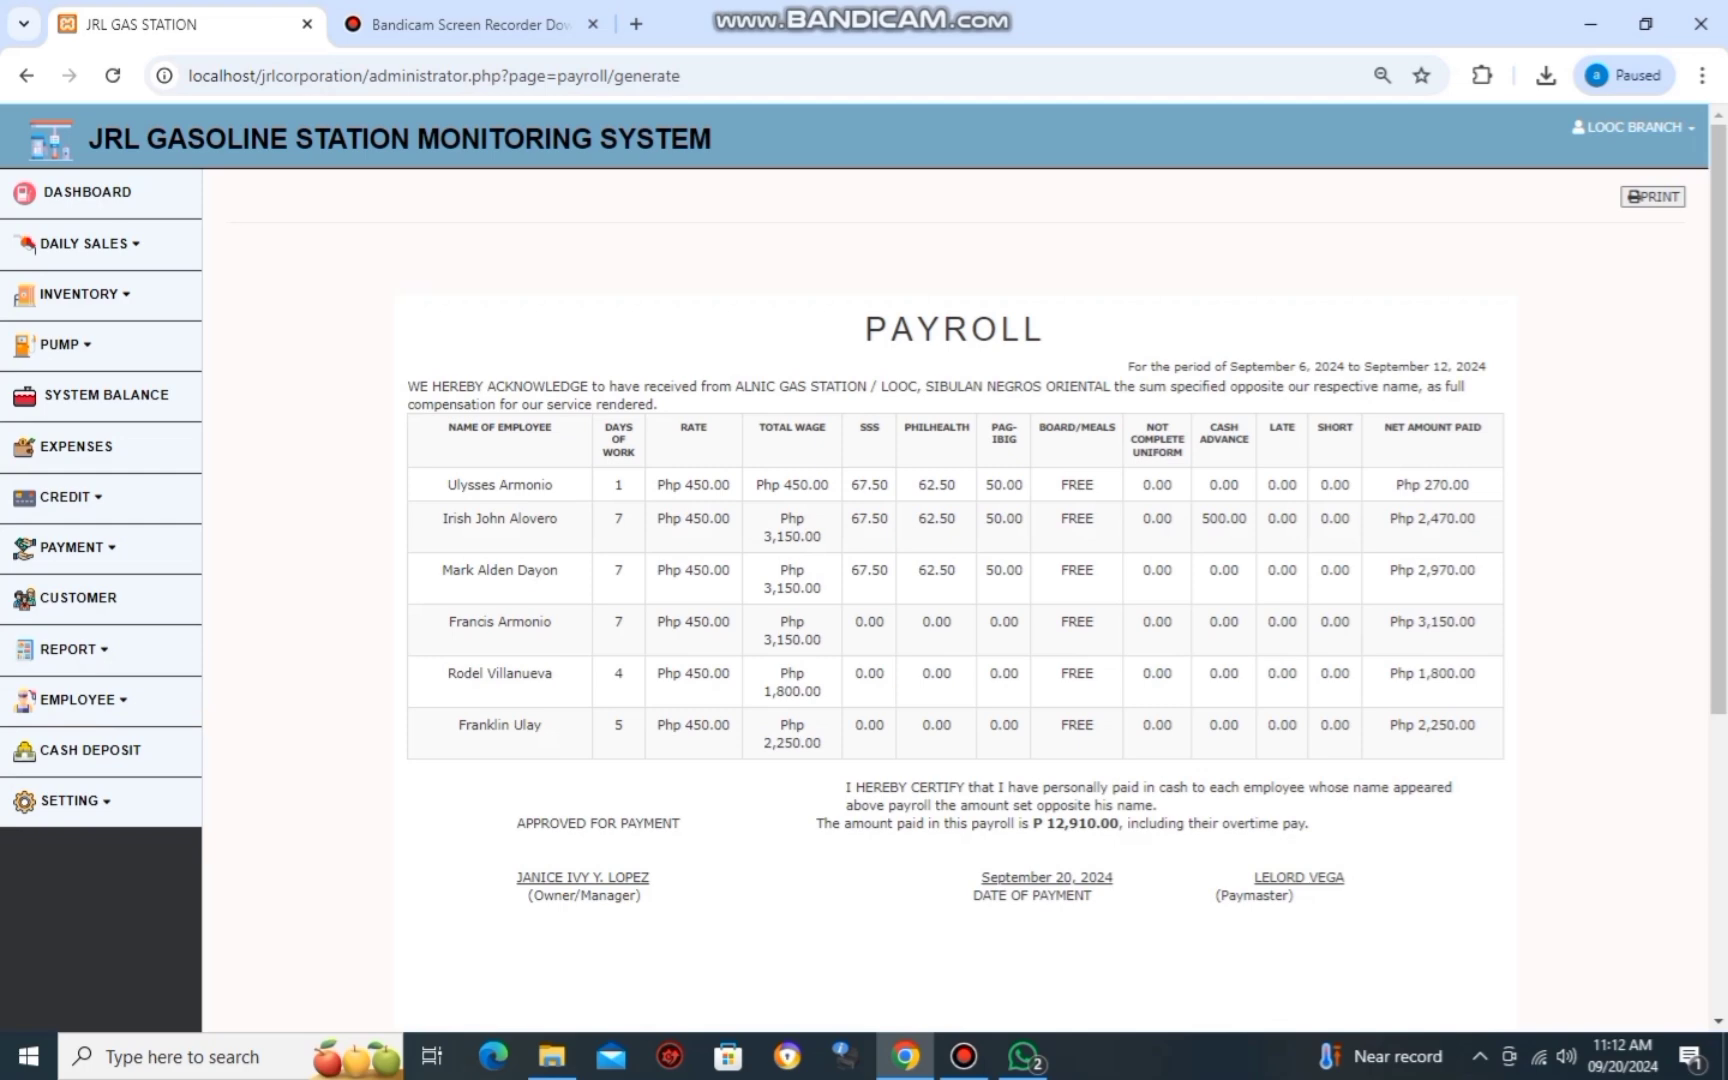
scroll(955, 600, "down", 5)
scroll(955, 600, "up", 5)
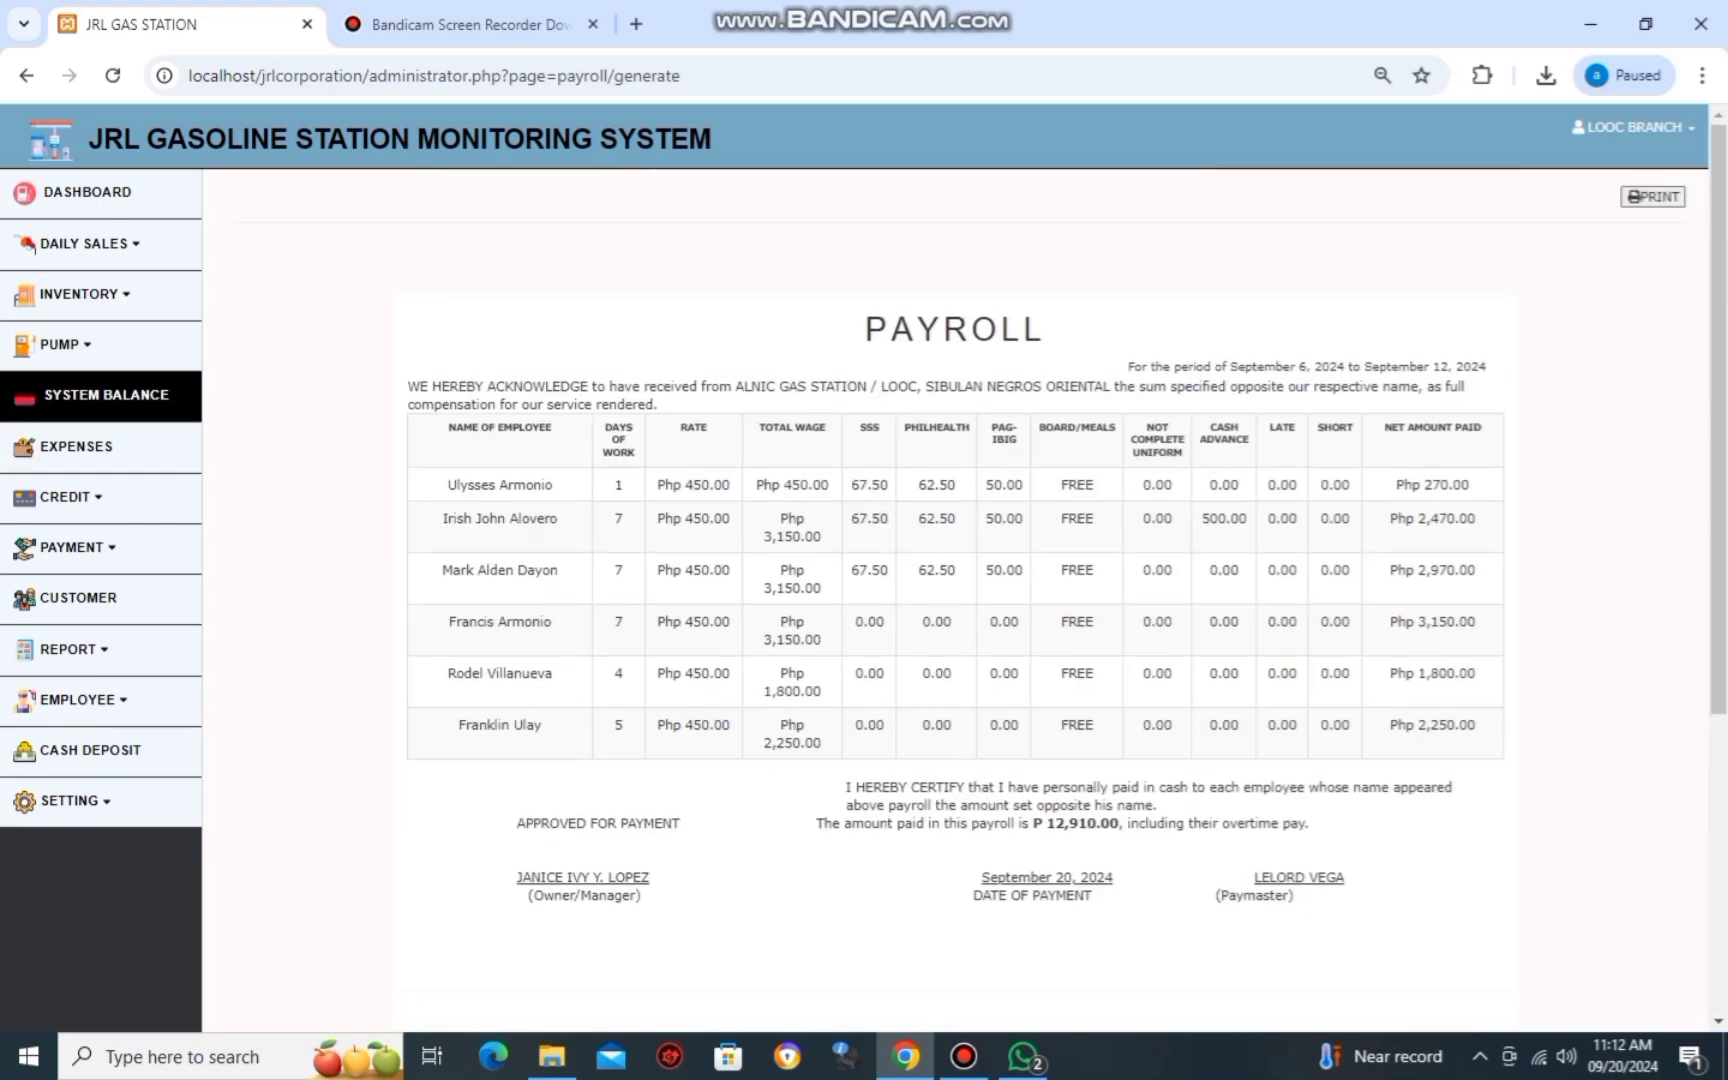
left_click(26, 75)
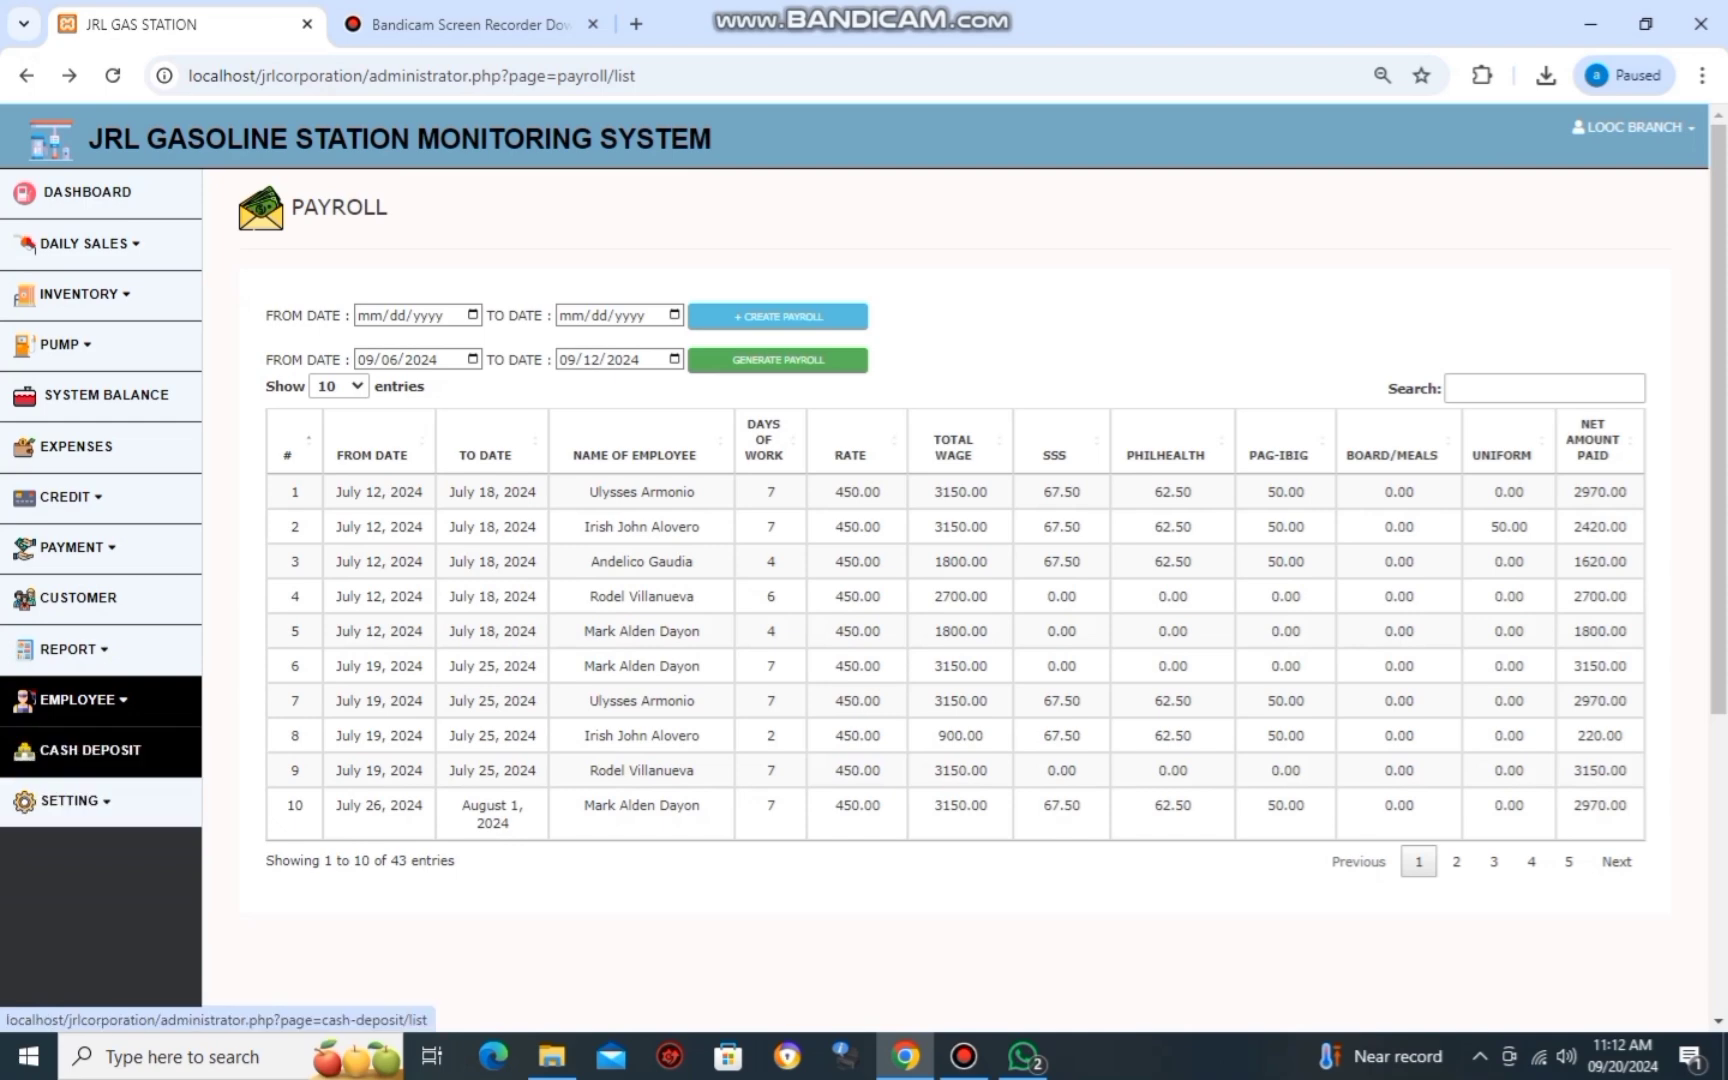
View the Customer and List of Payment pages, expand Setting, and return to the Looc Branch dashboard.
left_click(78, 597)
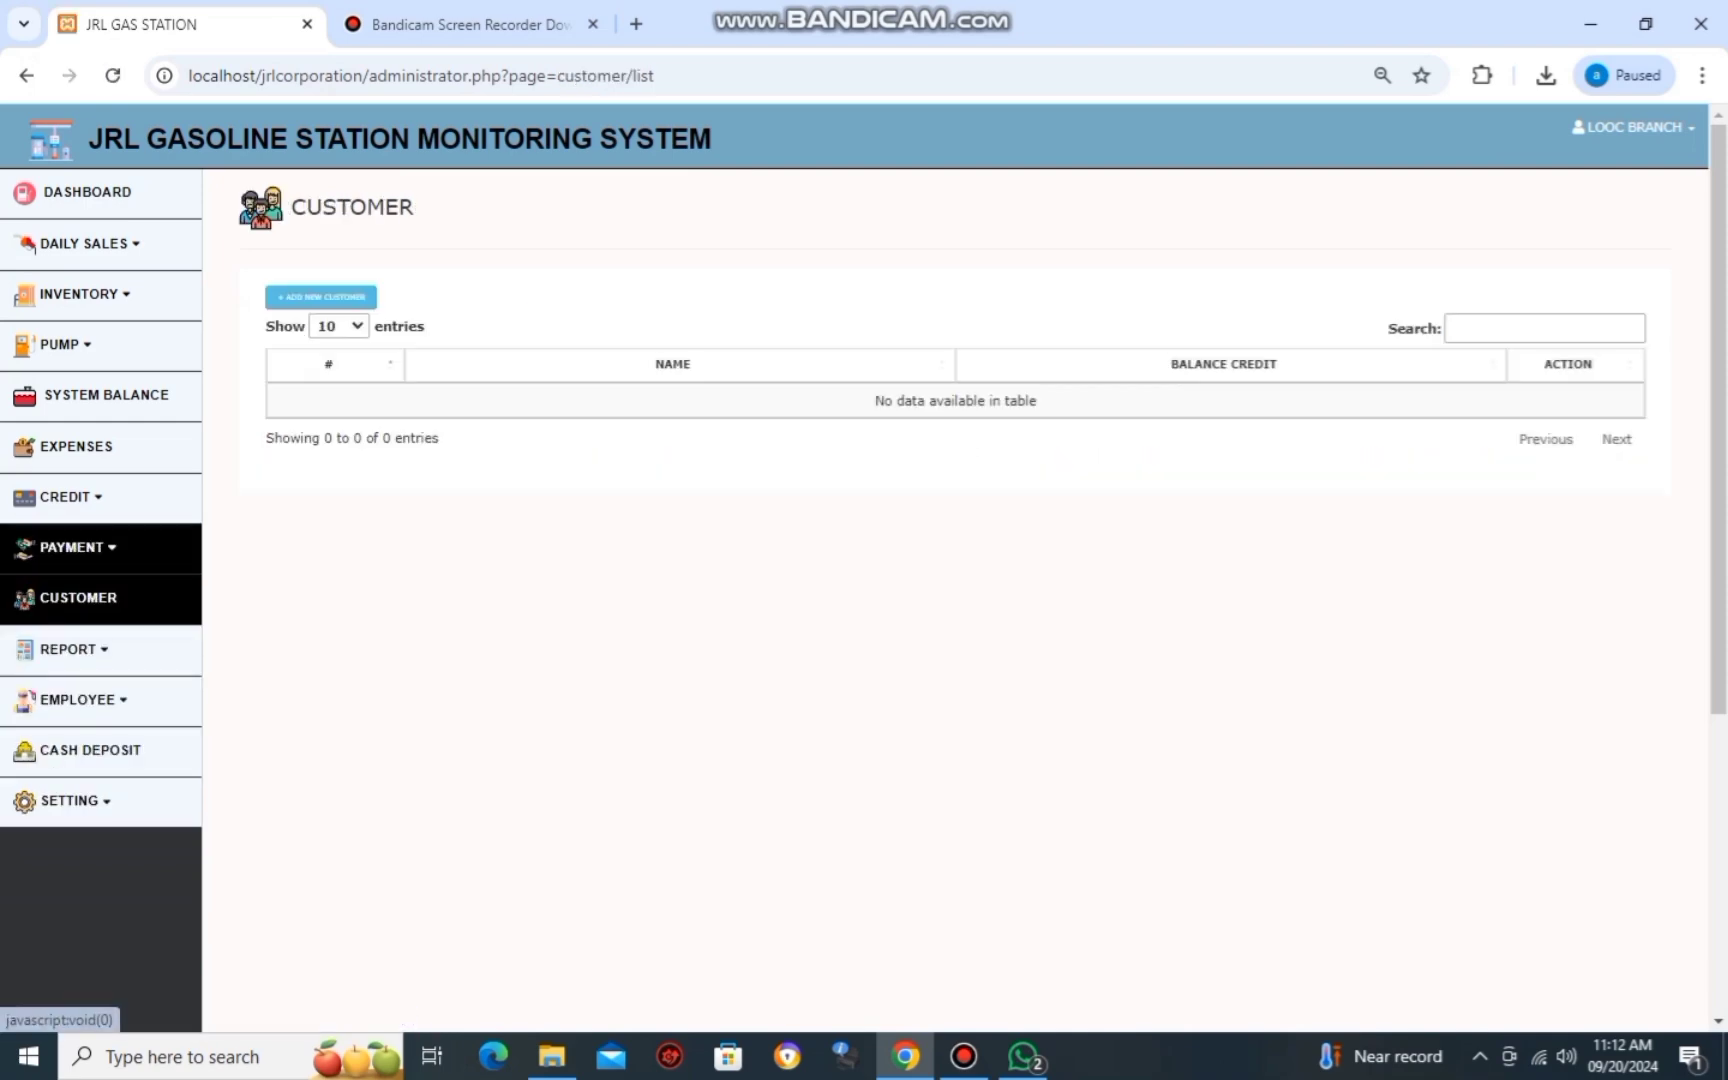
left_click(72, 547)
left_click(85, 592)
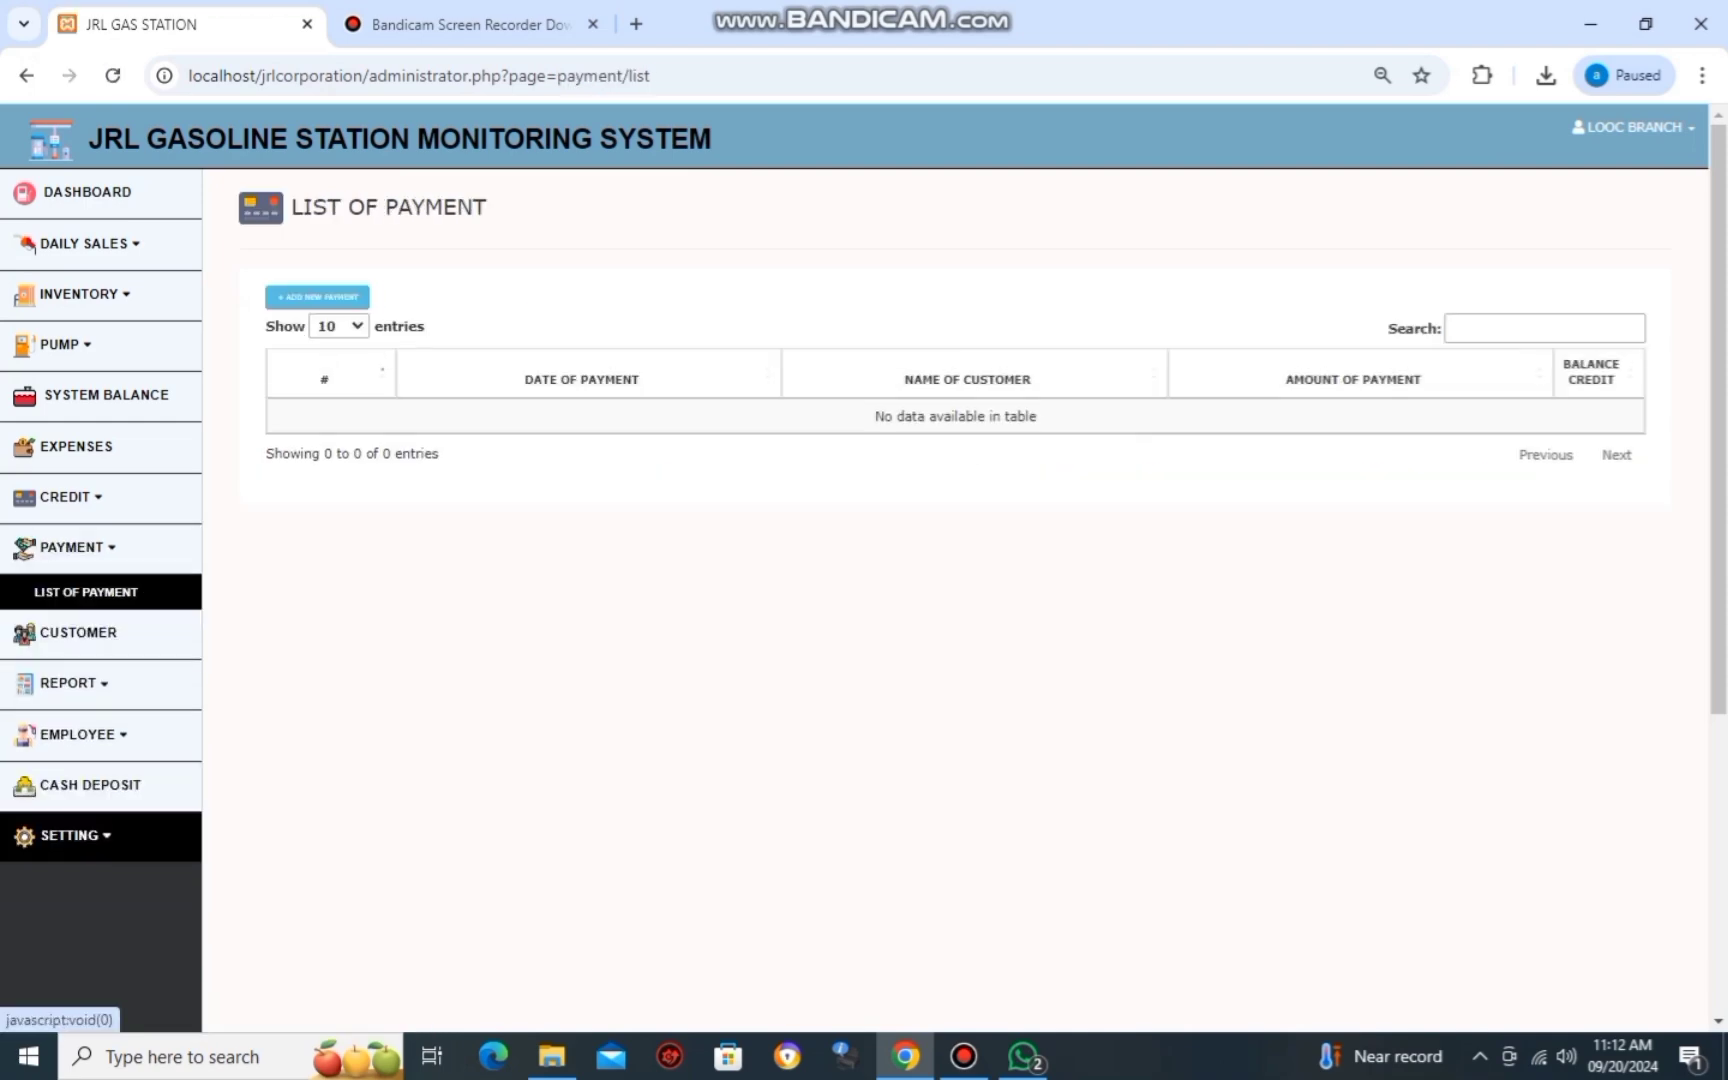
left_click(70, 835)
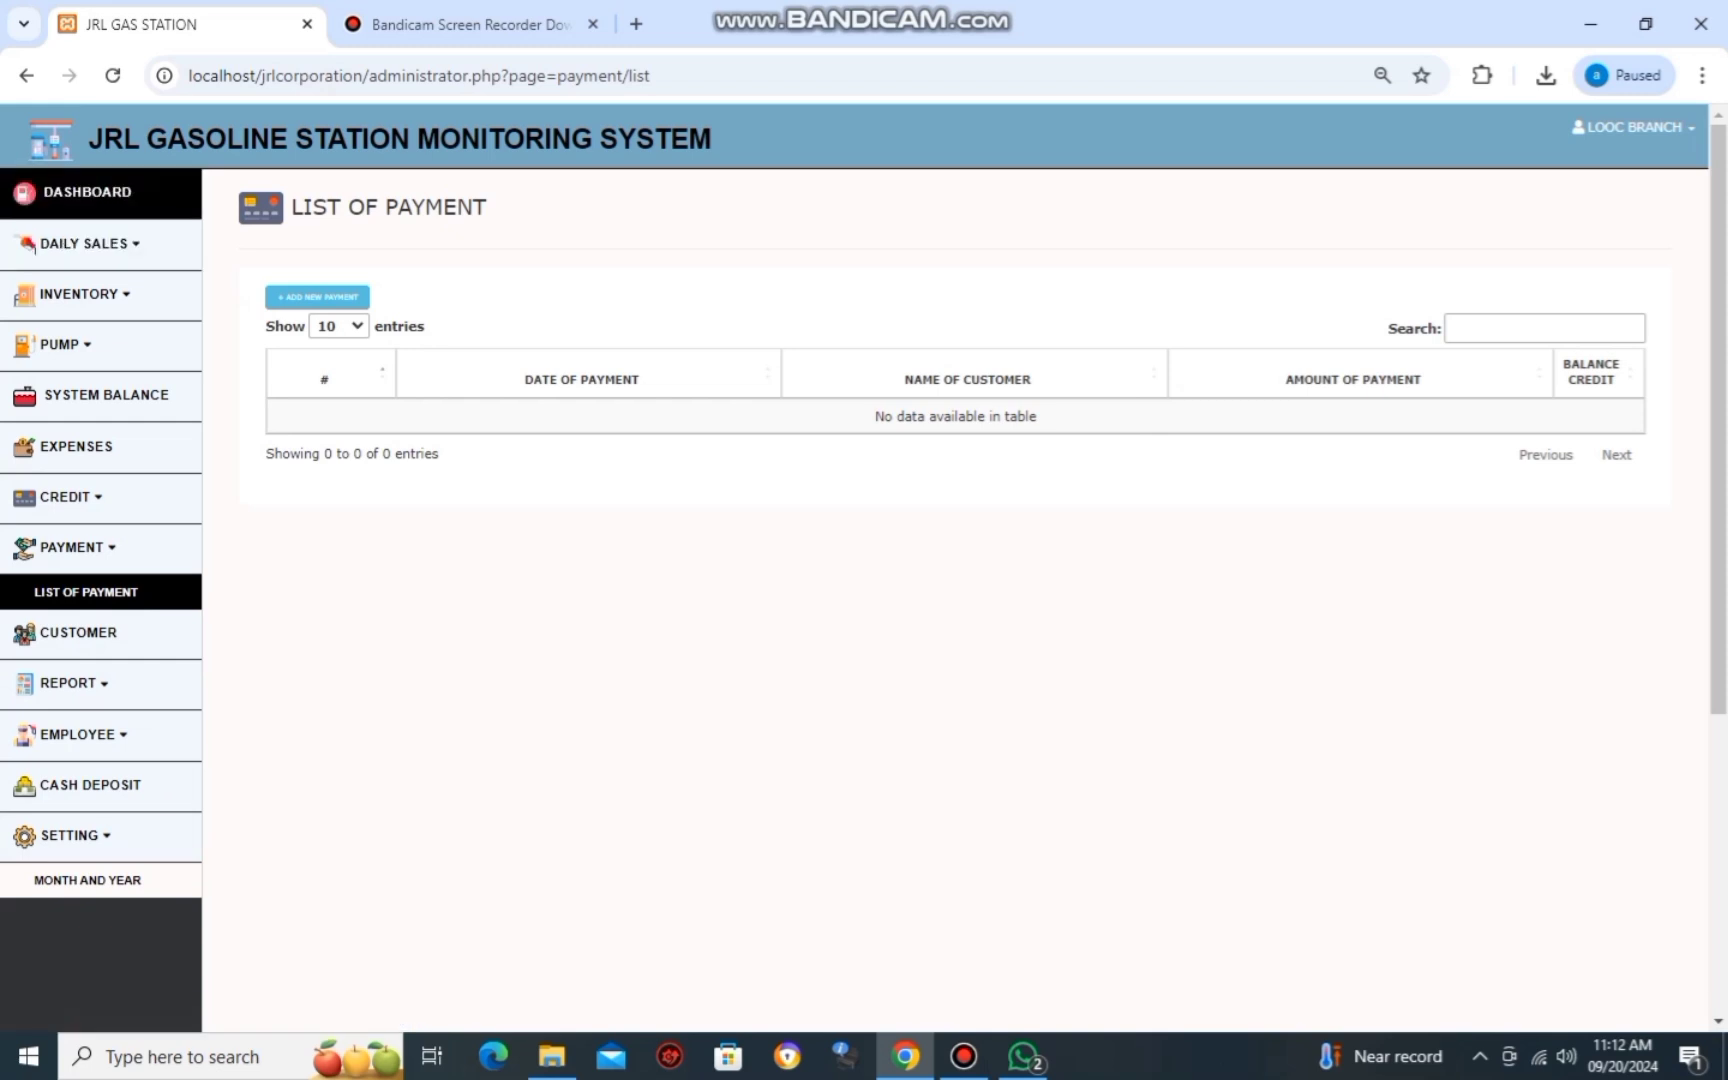
left_click(87, 191)
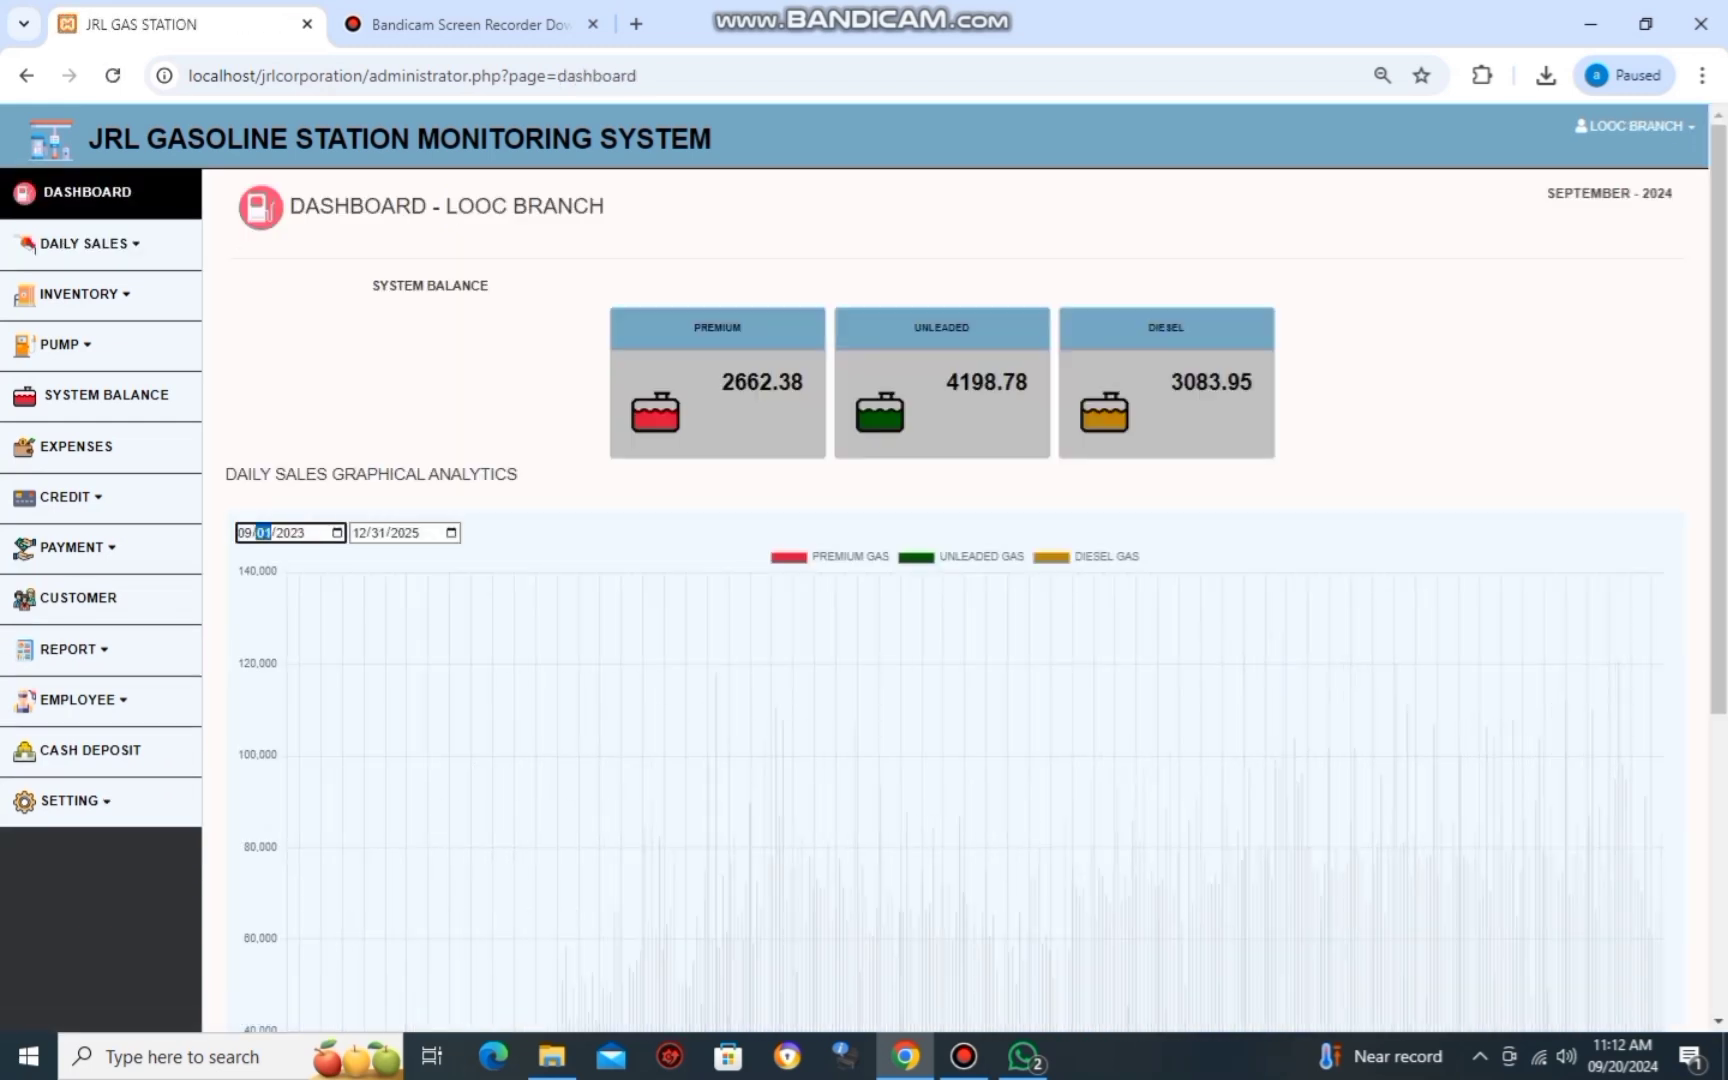
Set the daily sales chart start date to 09/01/2024 with the date field and calendar picker.
type("0901202")
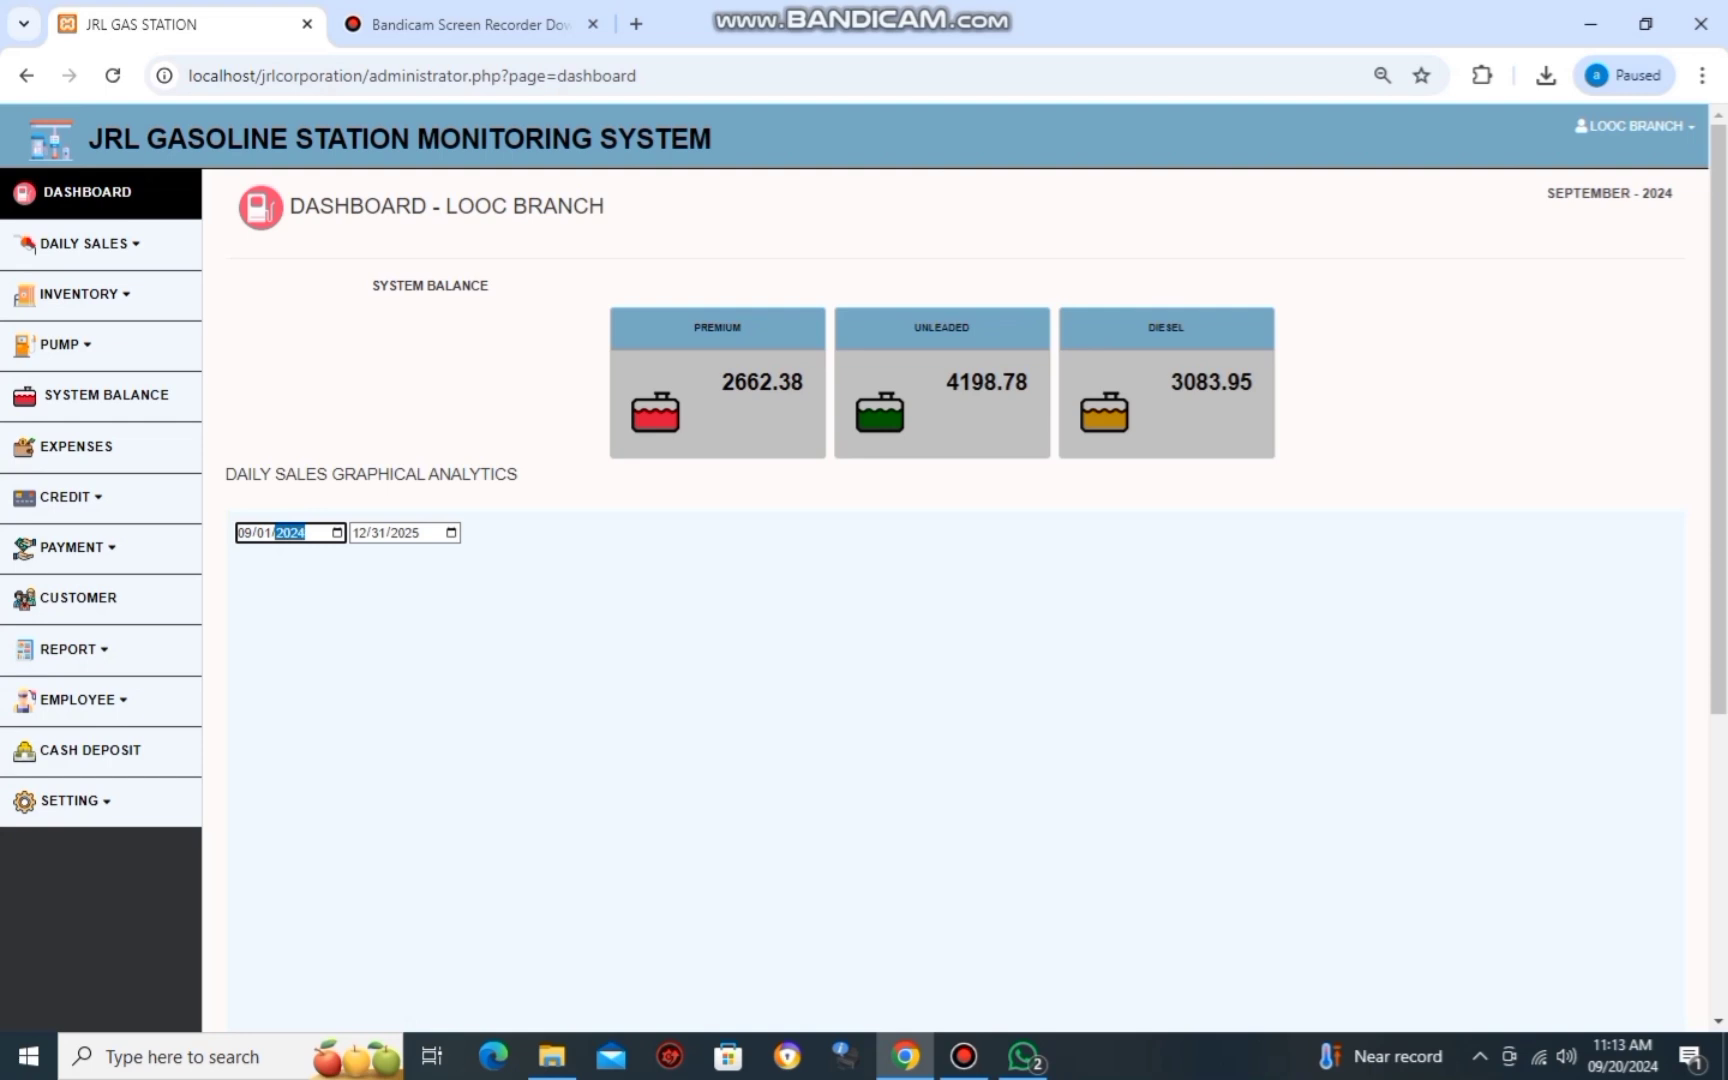
key("Tab")
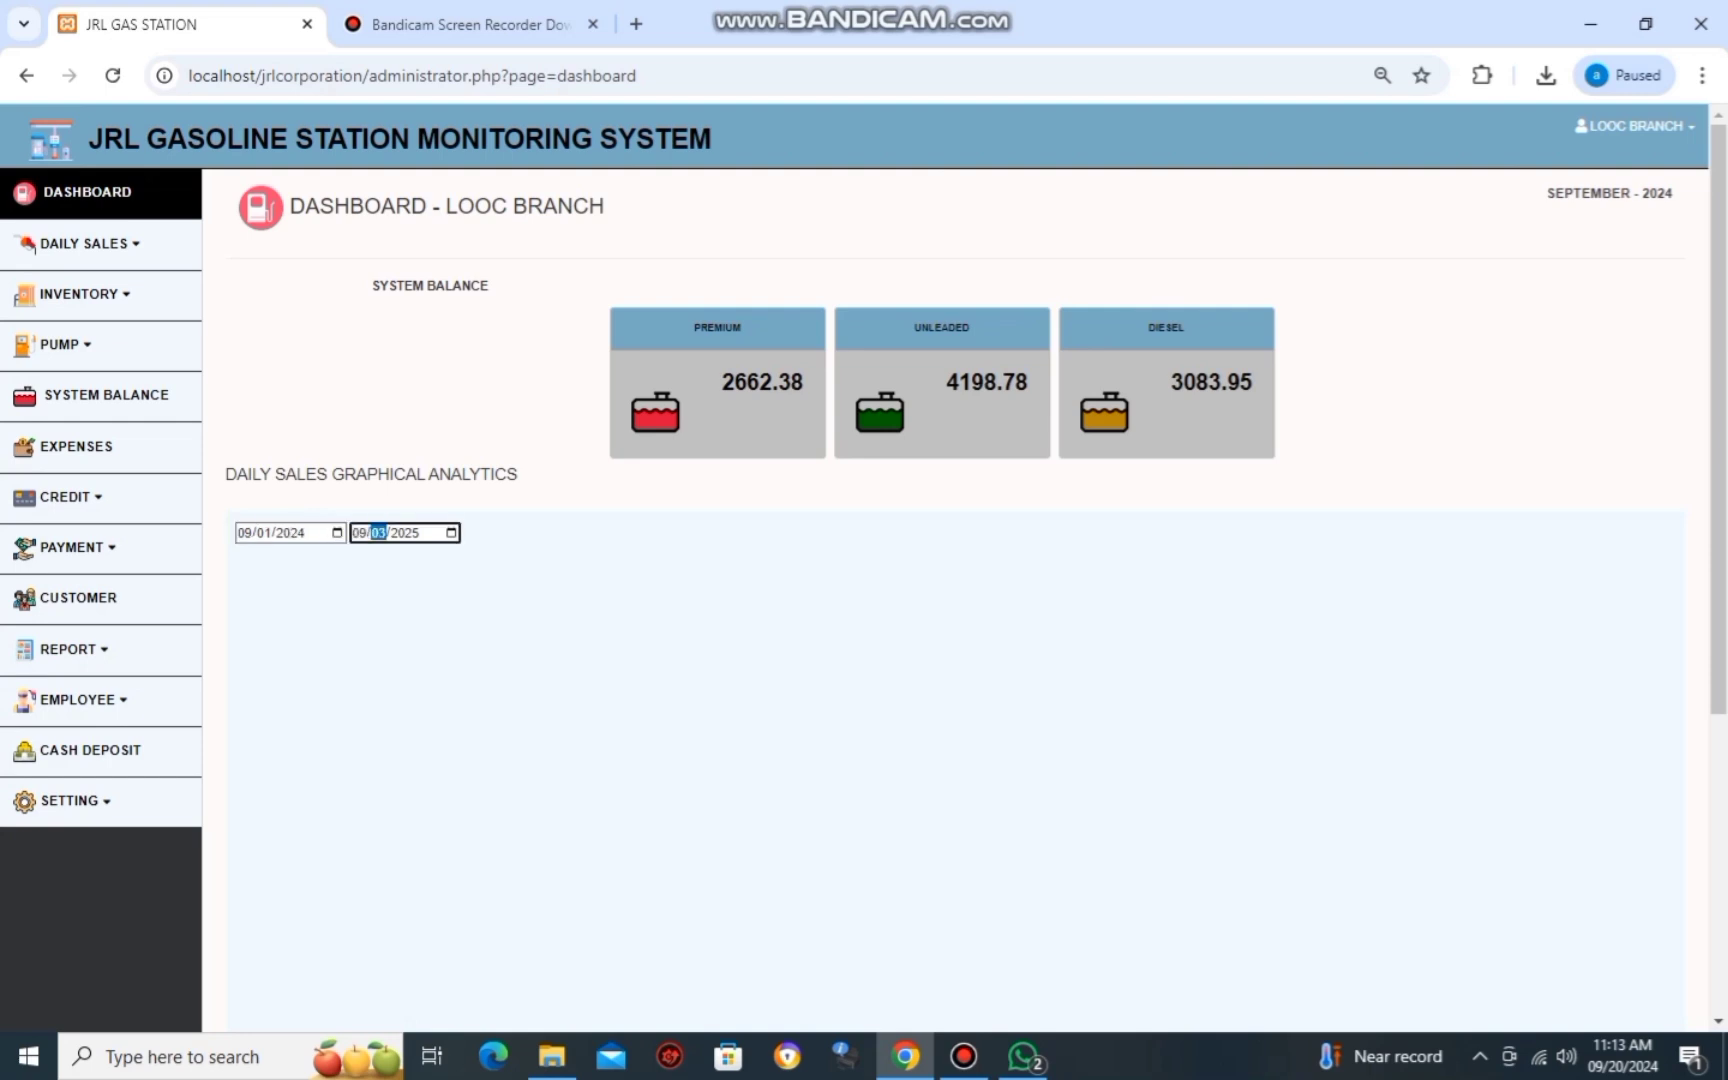
key("Tab")
left_click(337, 532)
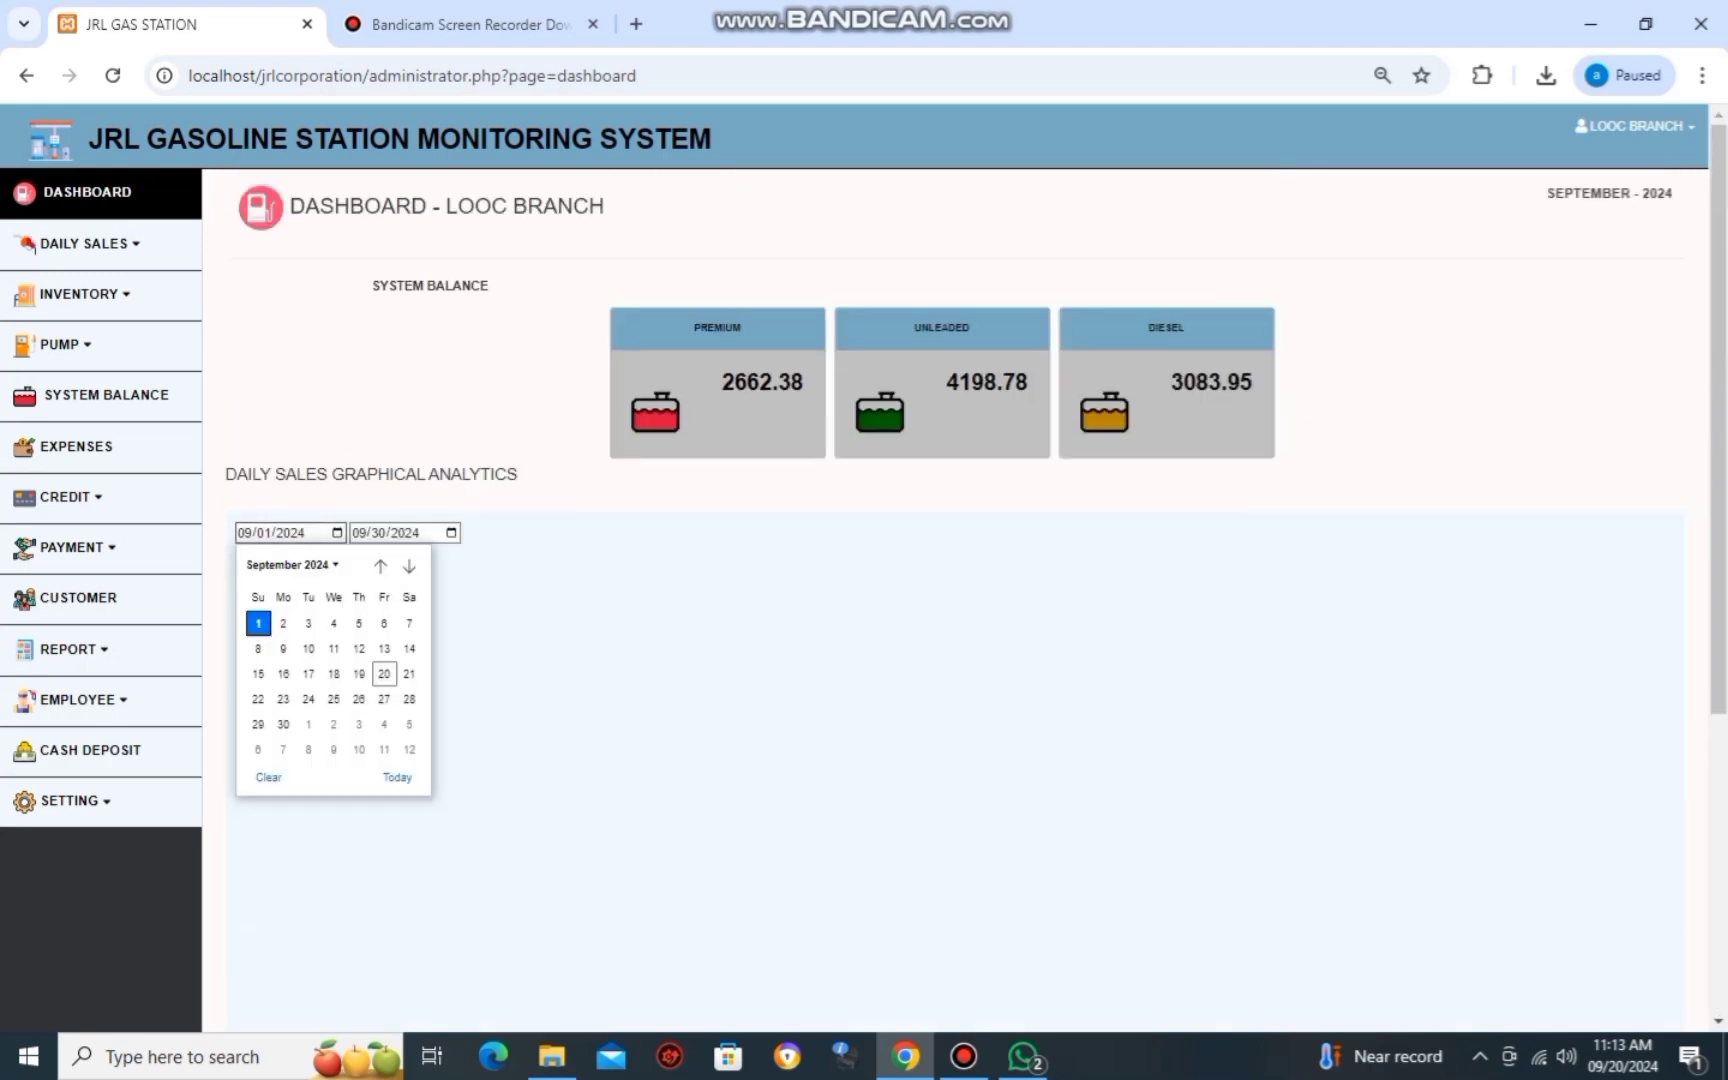
key("Tab")
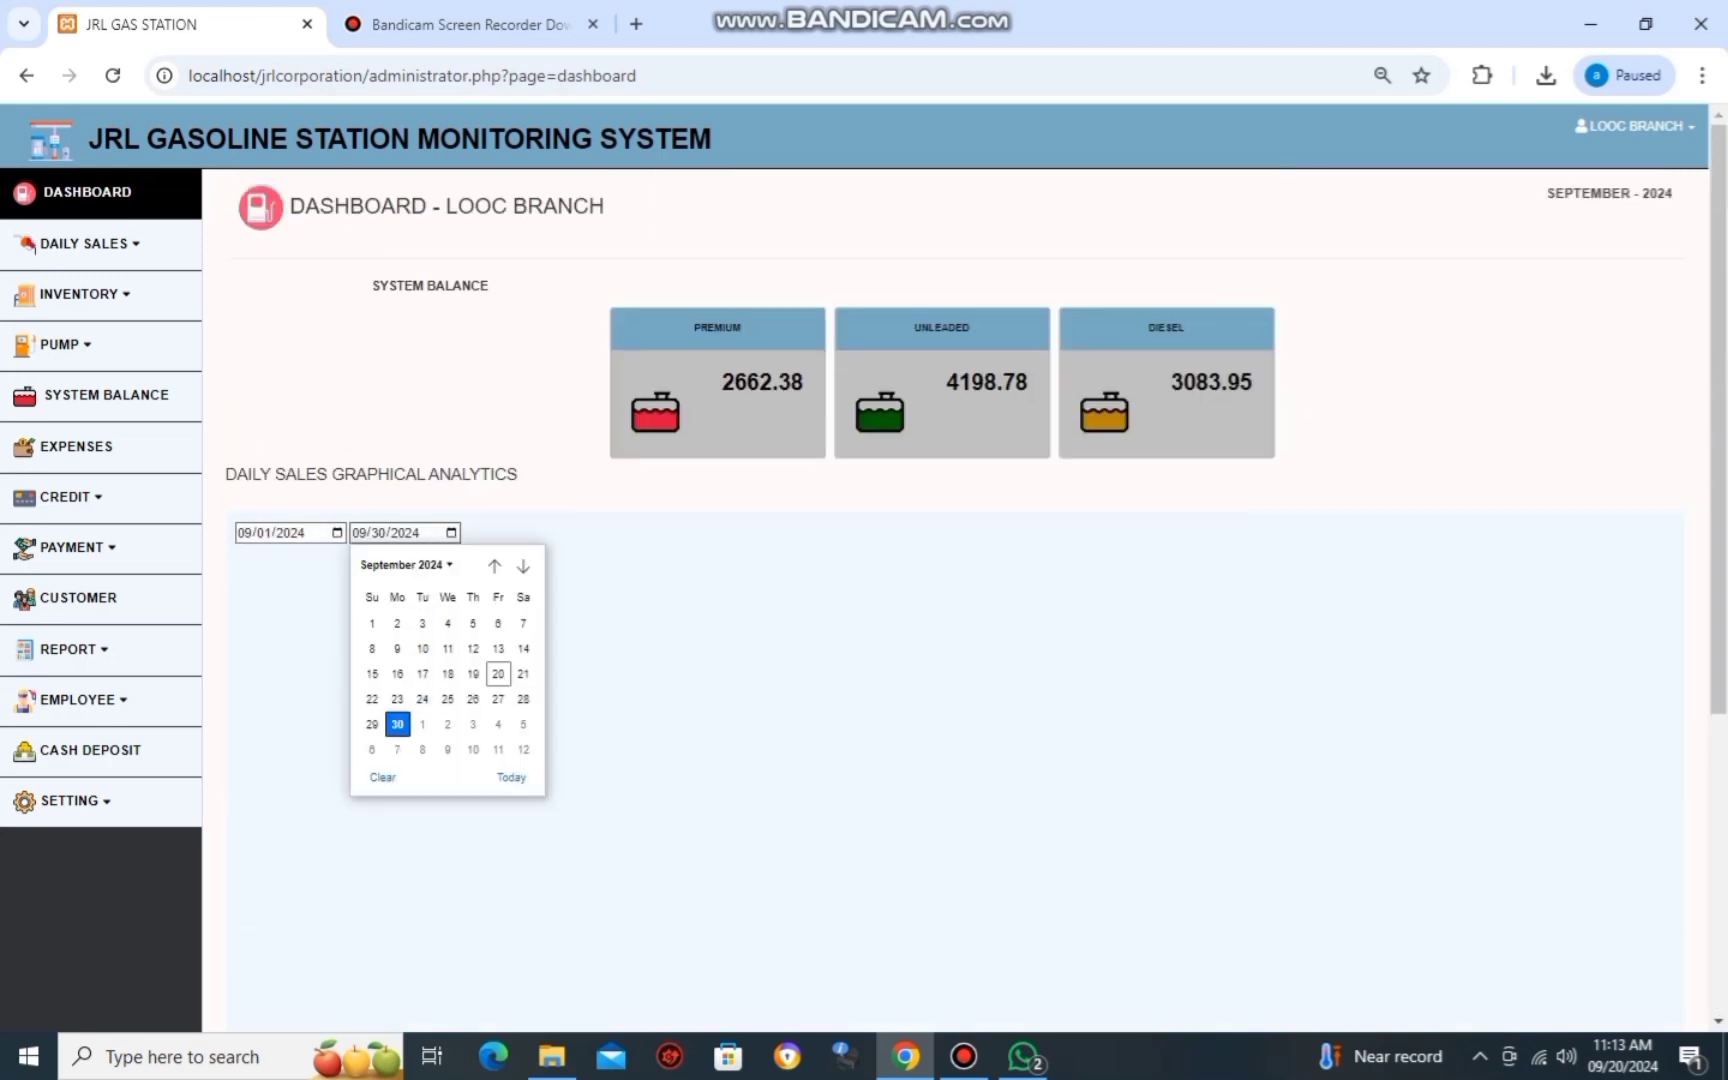
key("Escape")
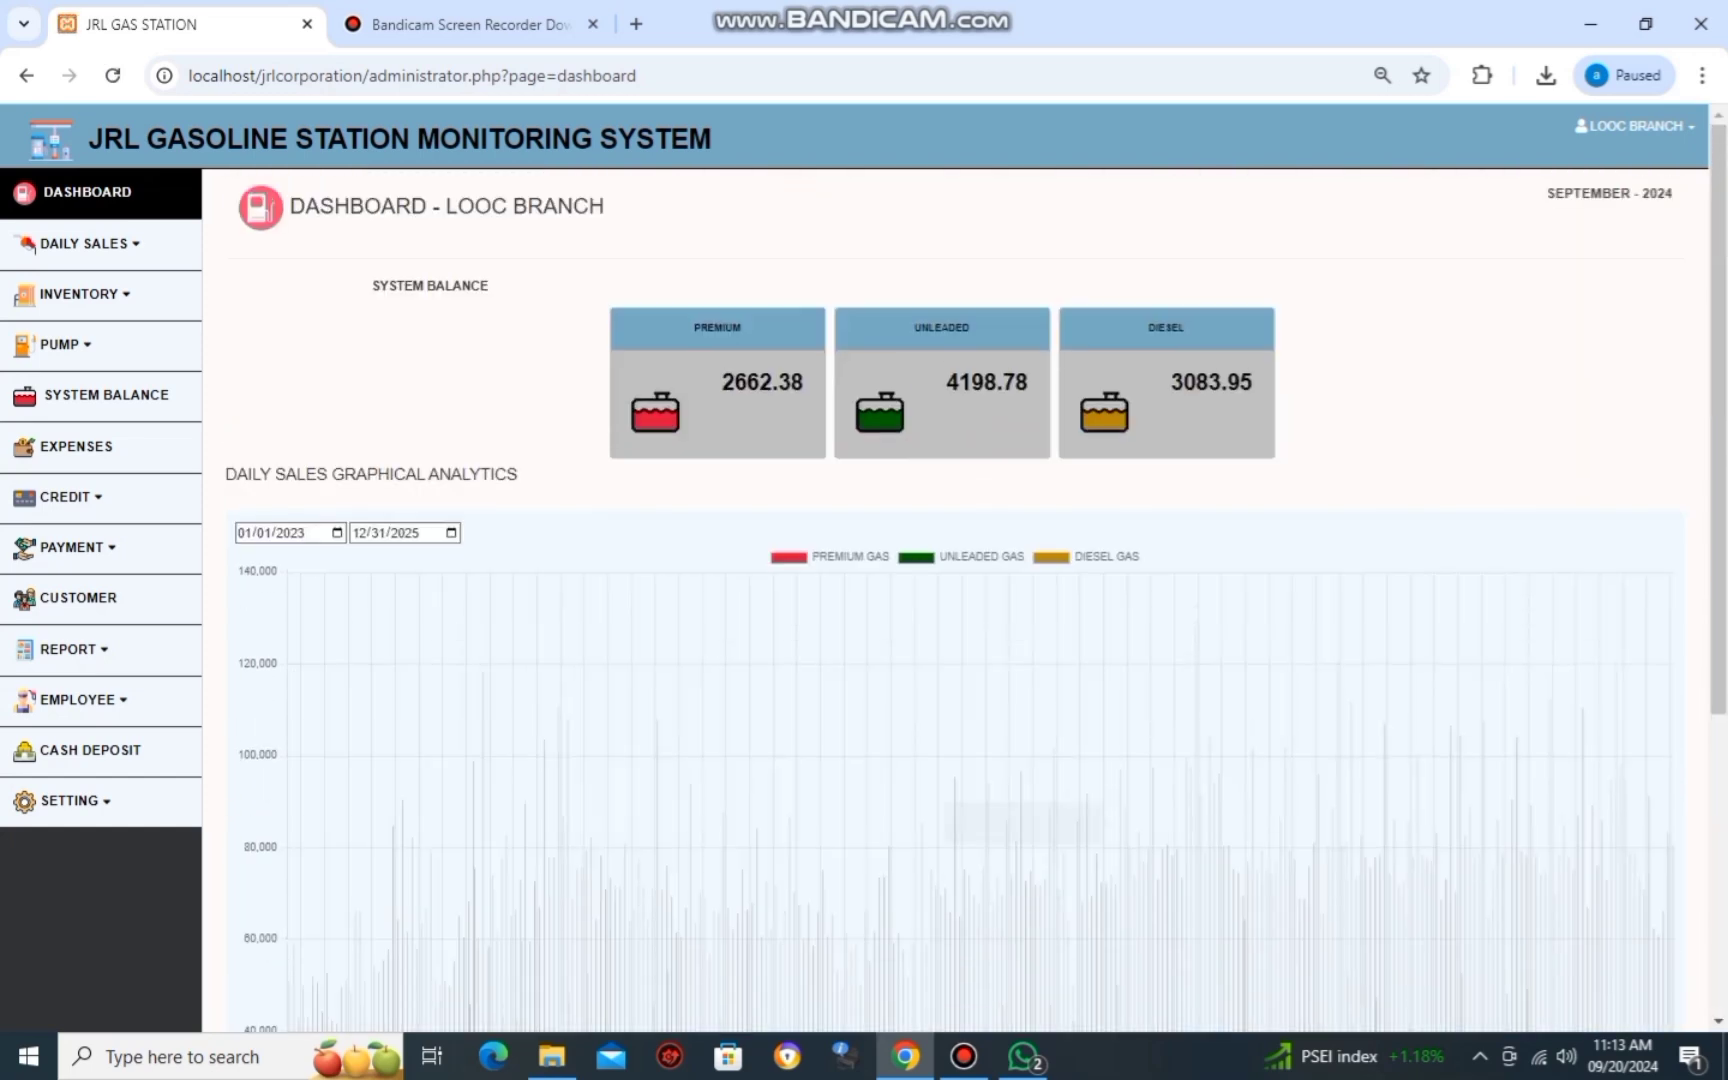
left_click(337, 532)
scroll(333, 660, "up", 1)
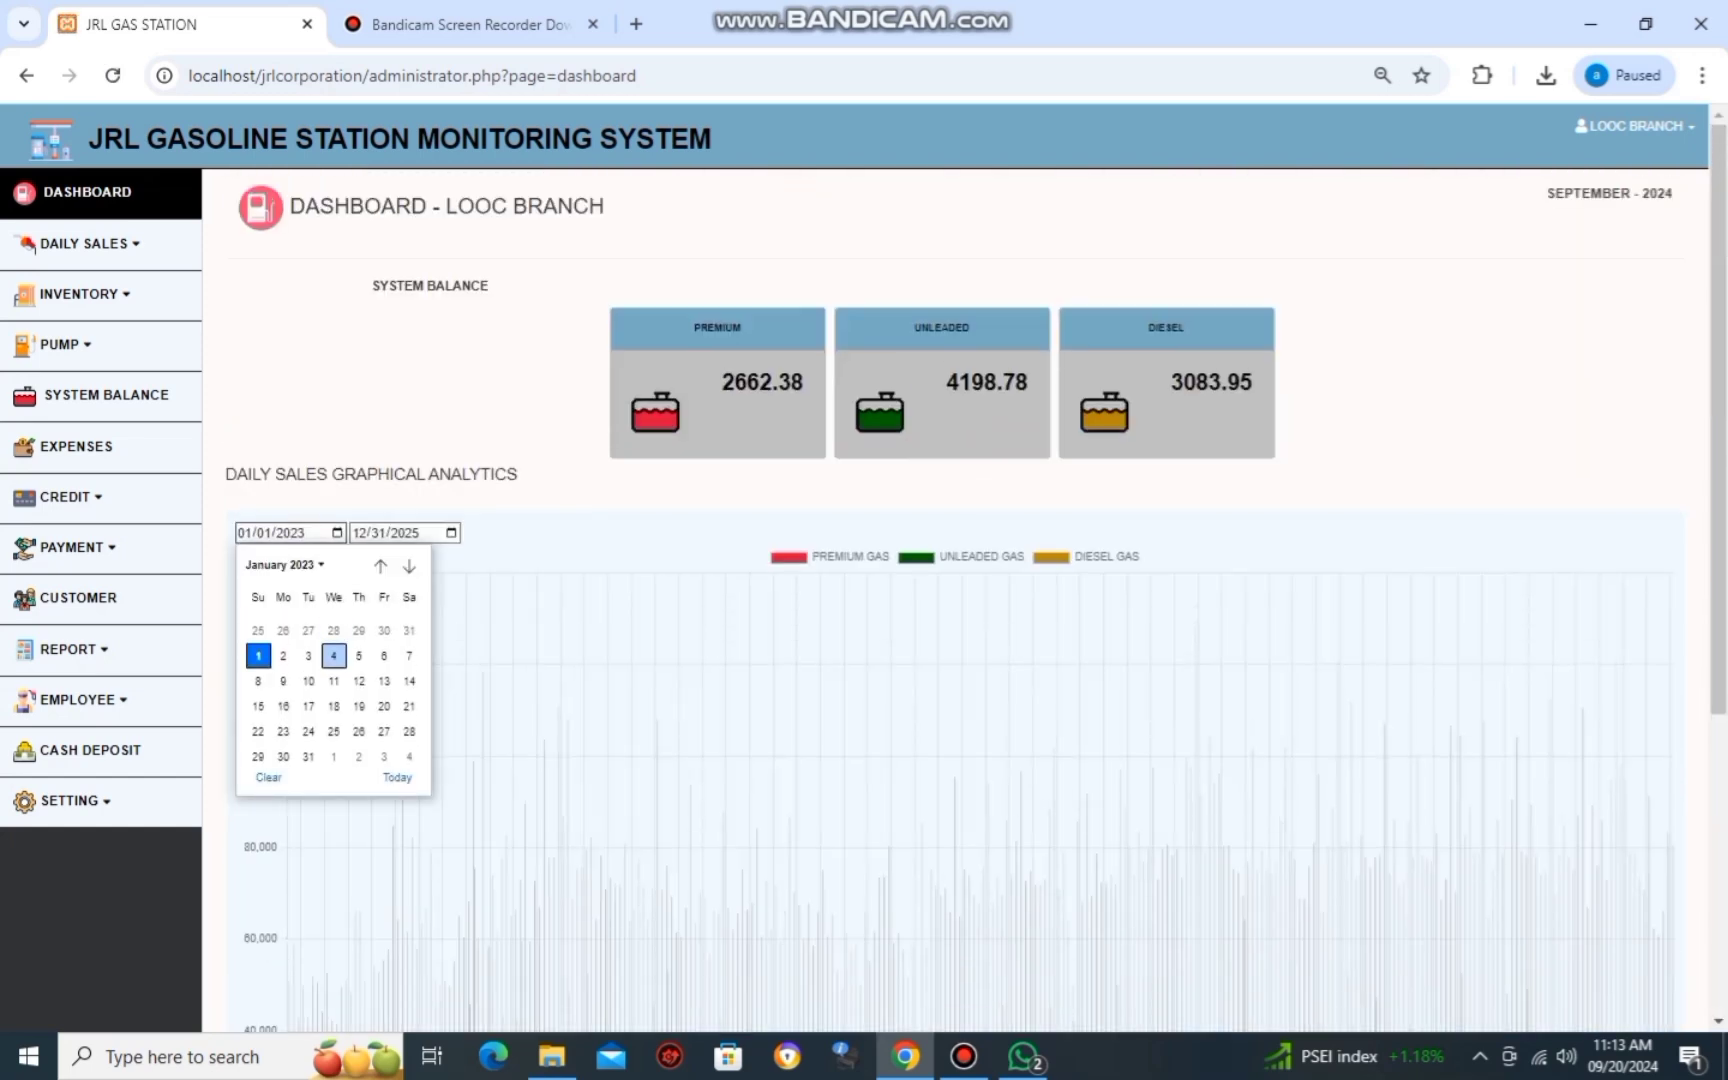
key("Return")
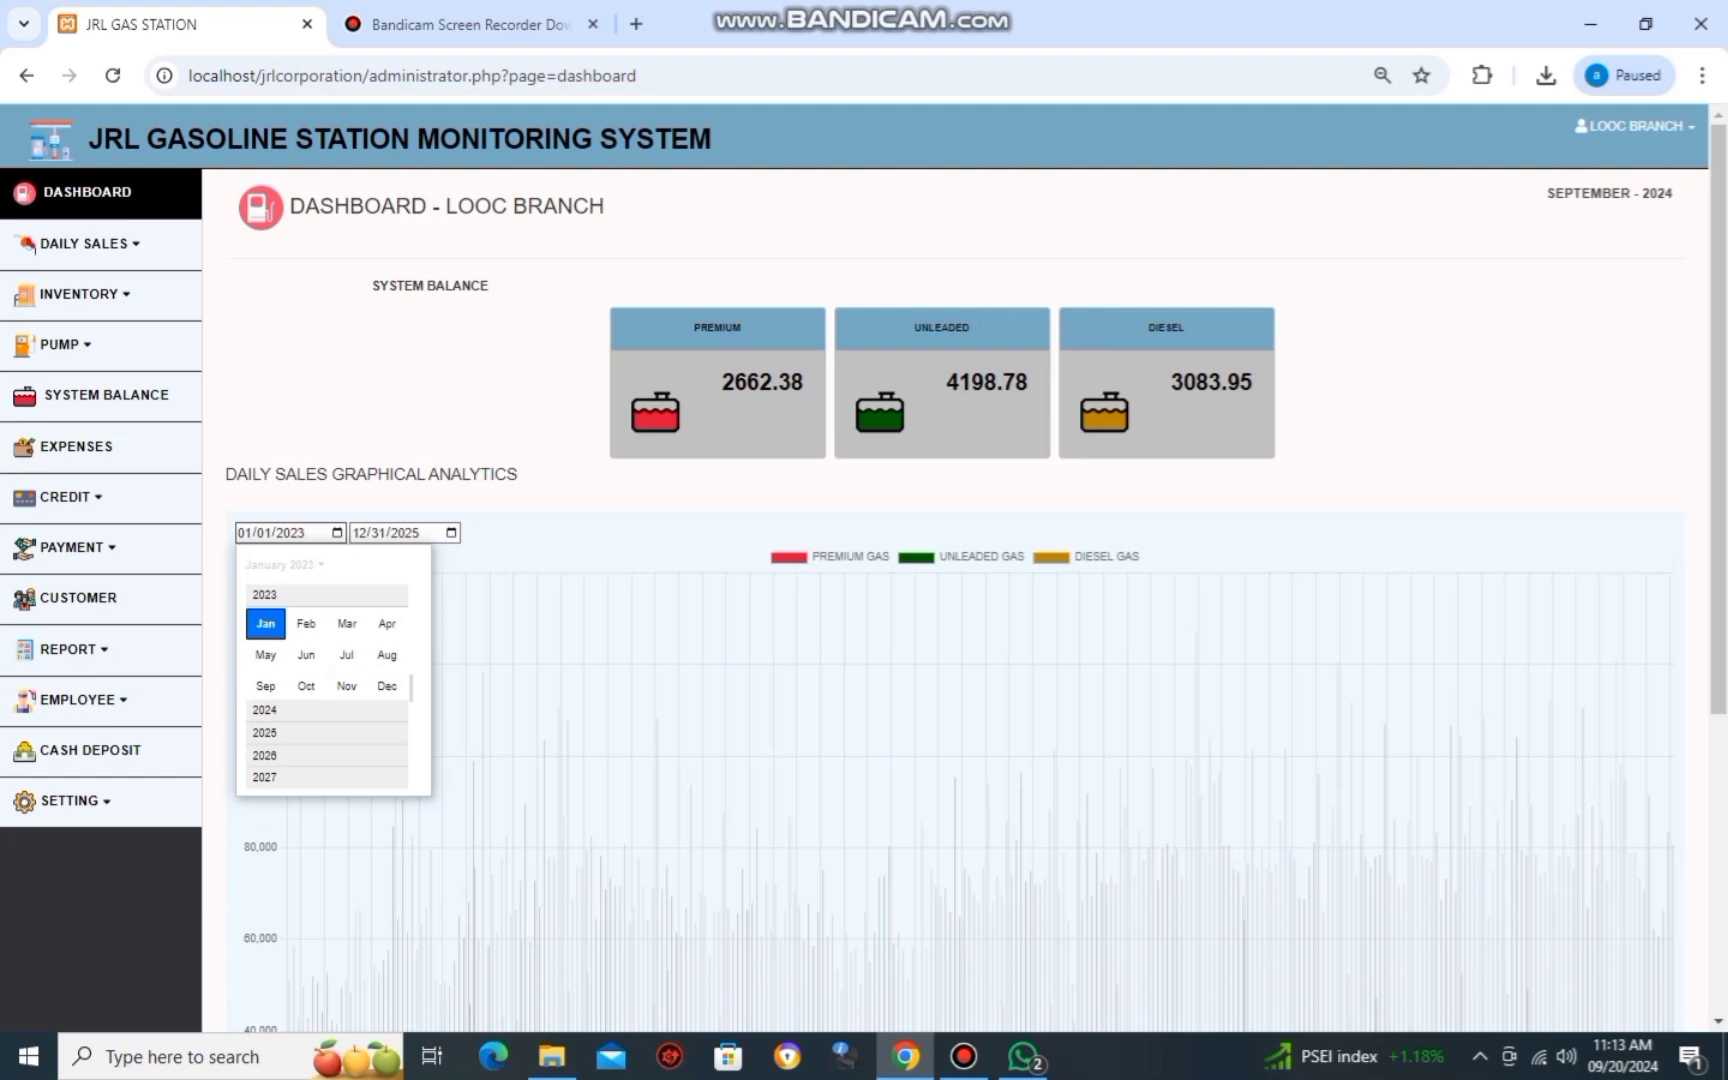
scroll(265, 685, "down", 1)
left_click(265, 685)
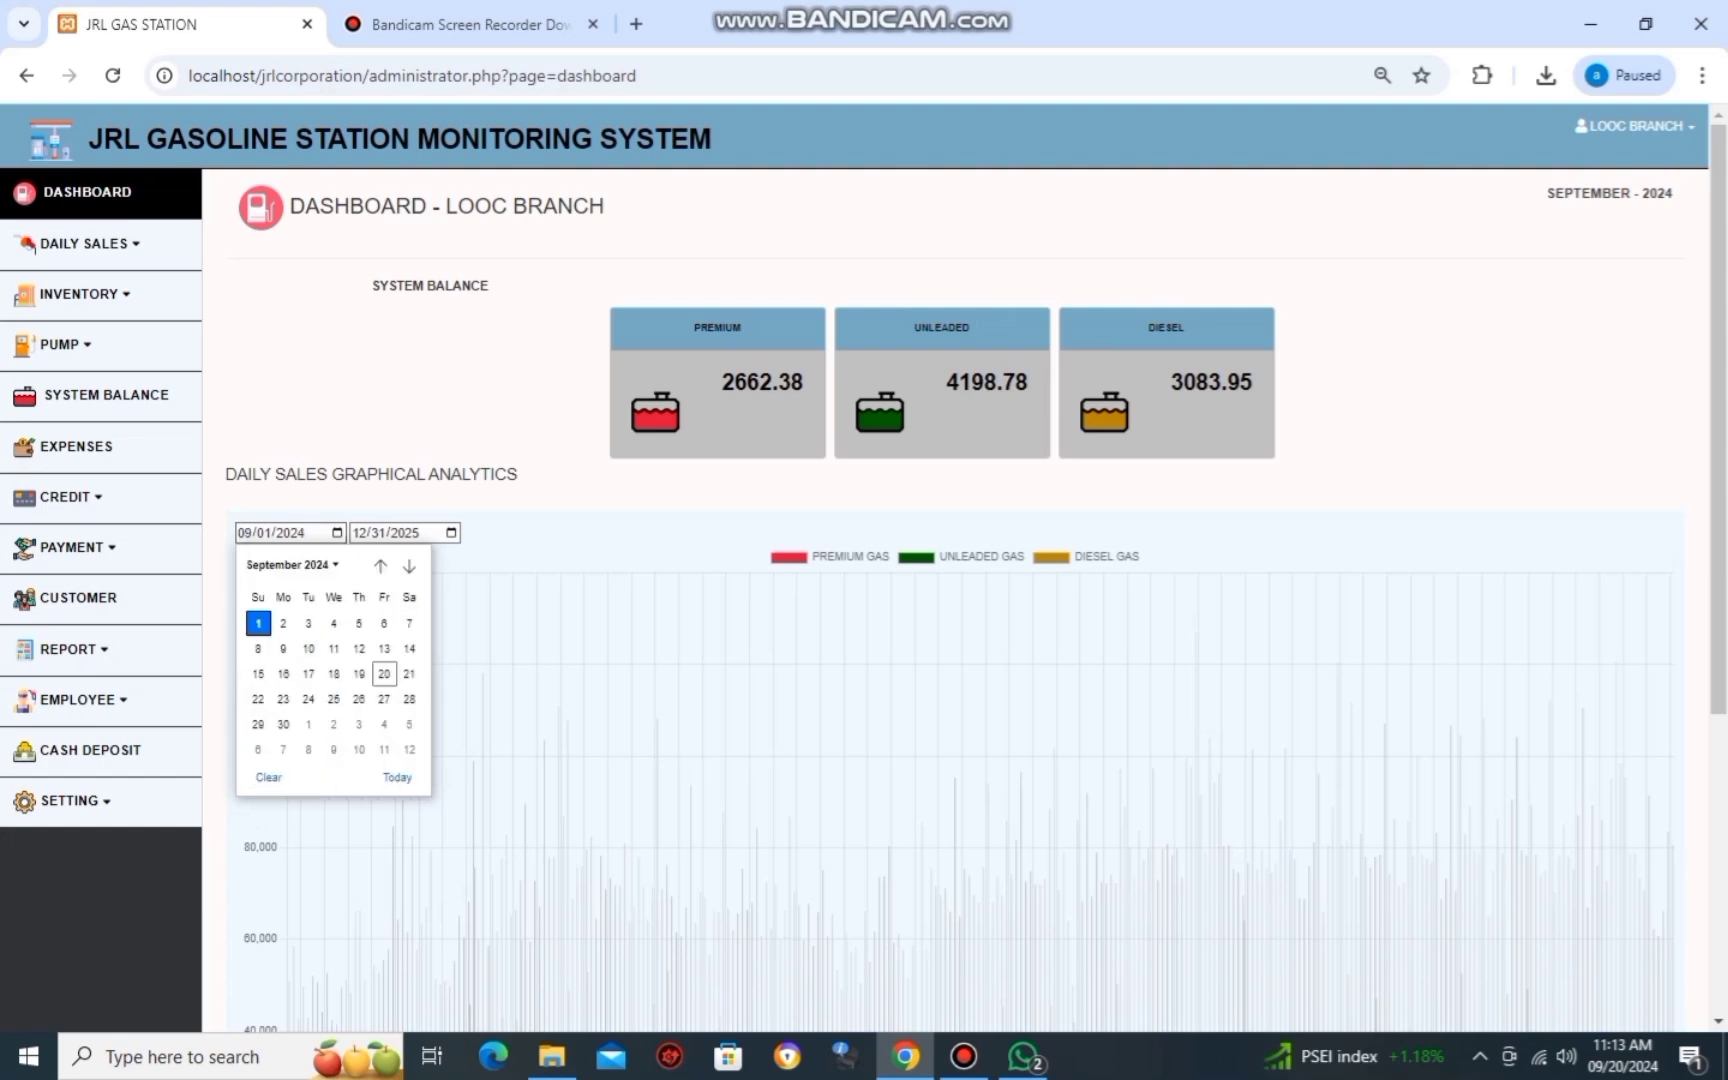
Set the chart end date to 09/30/2024 using its calendar picker.
left_click(258, 621)
left_click(451, 532)
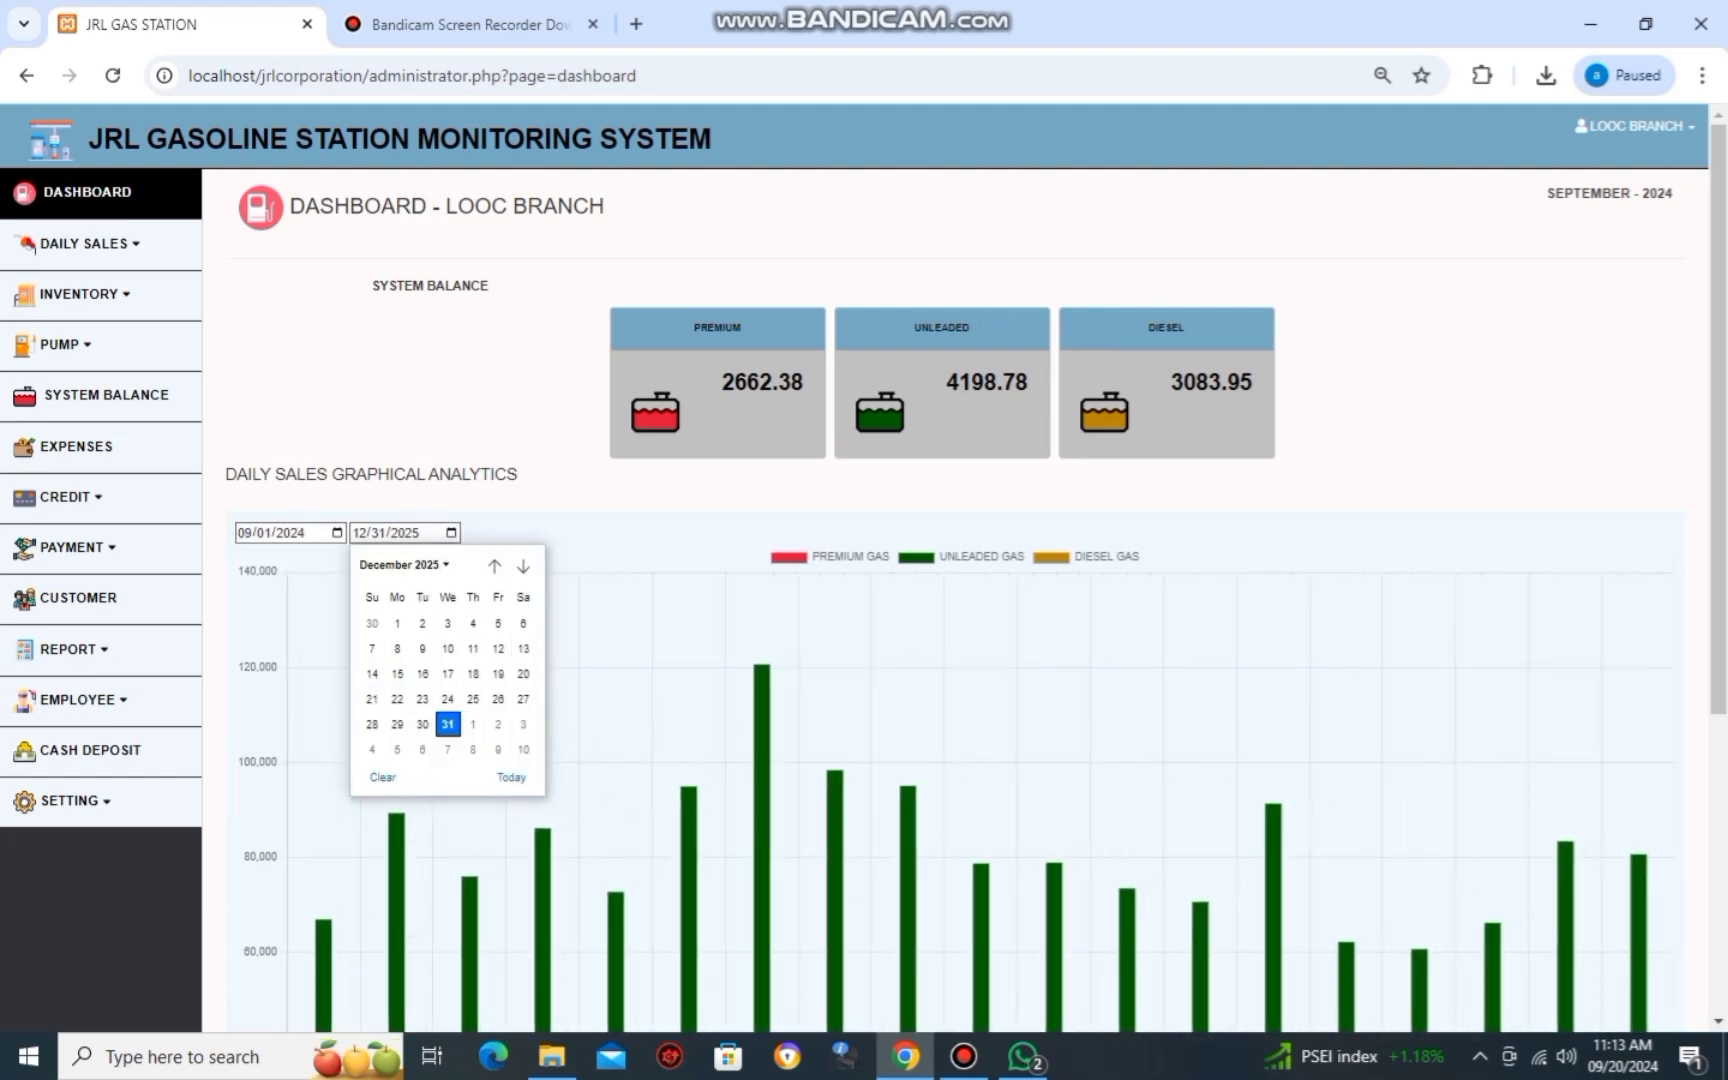
key("Return")
left_click(380, 687)
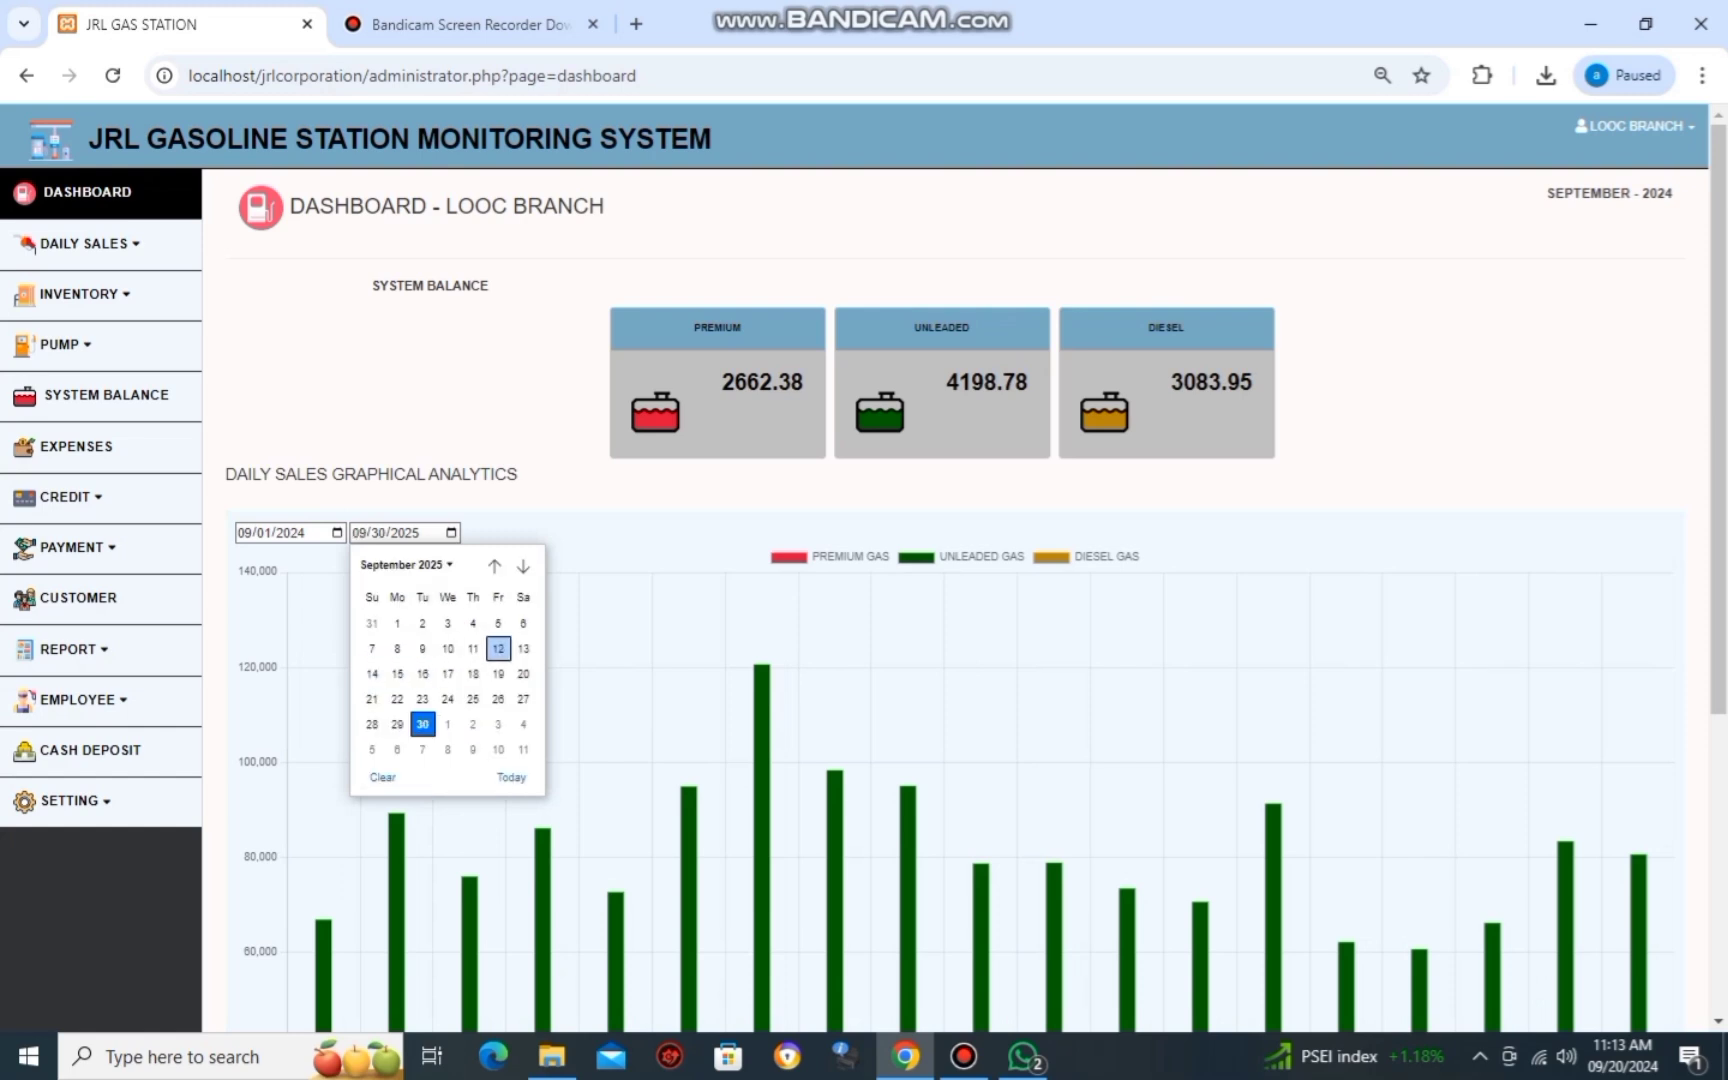
left_click(405, 565)
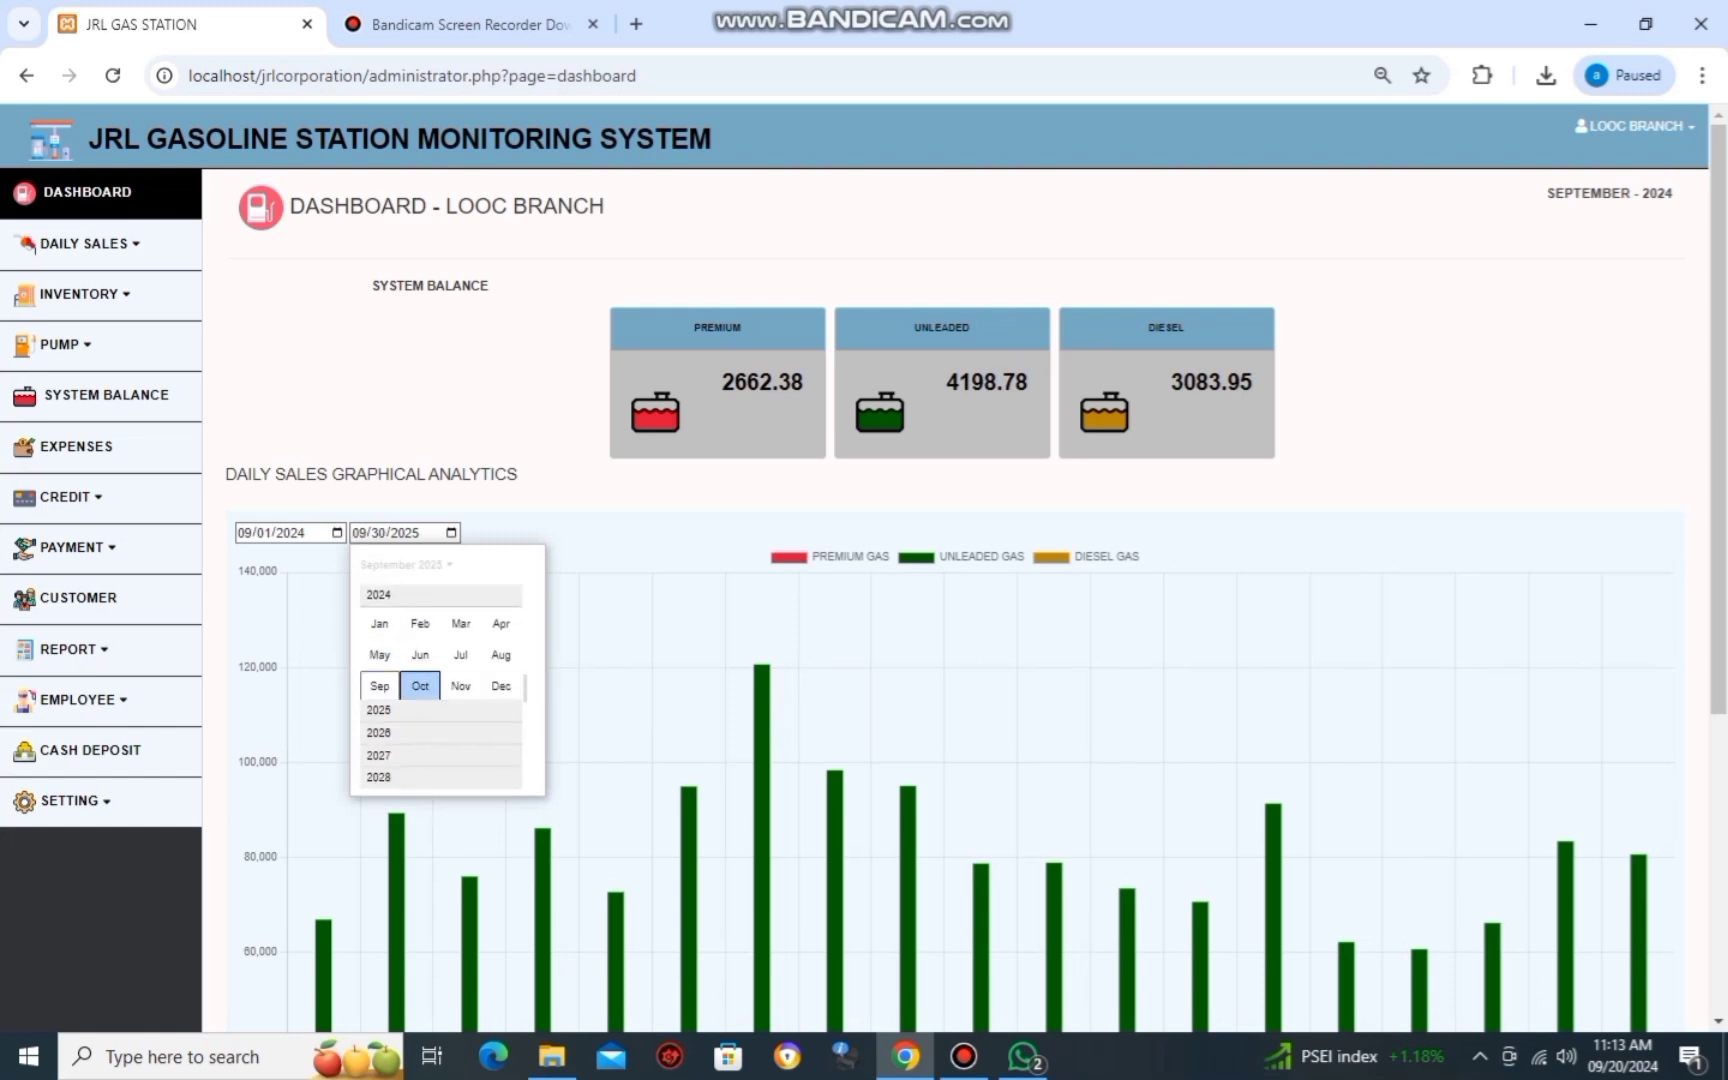
left_click(380, 686)
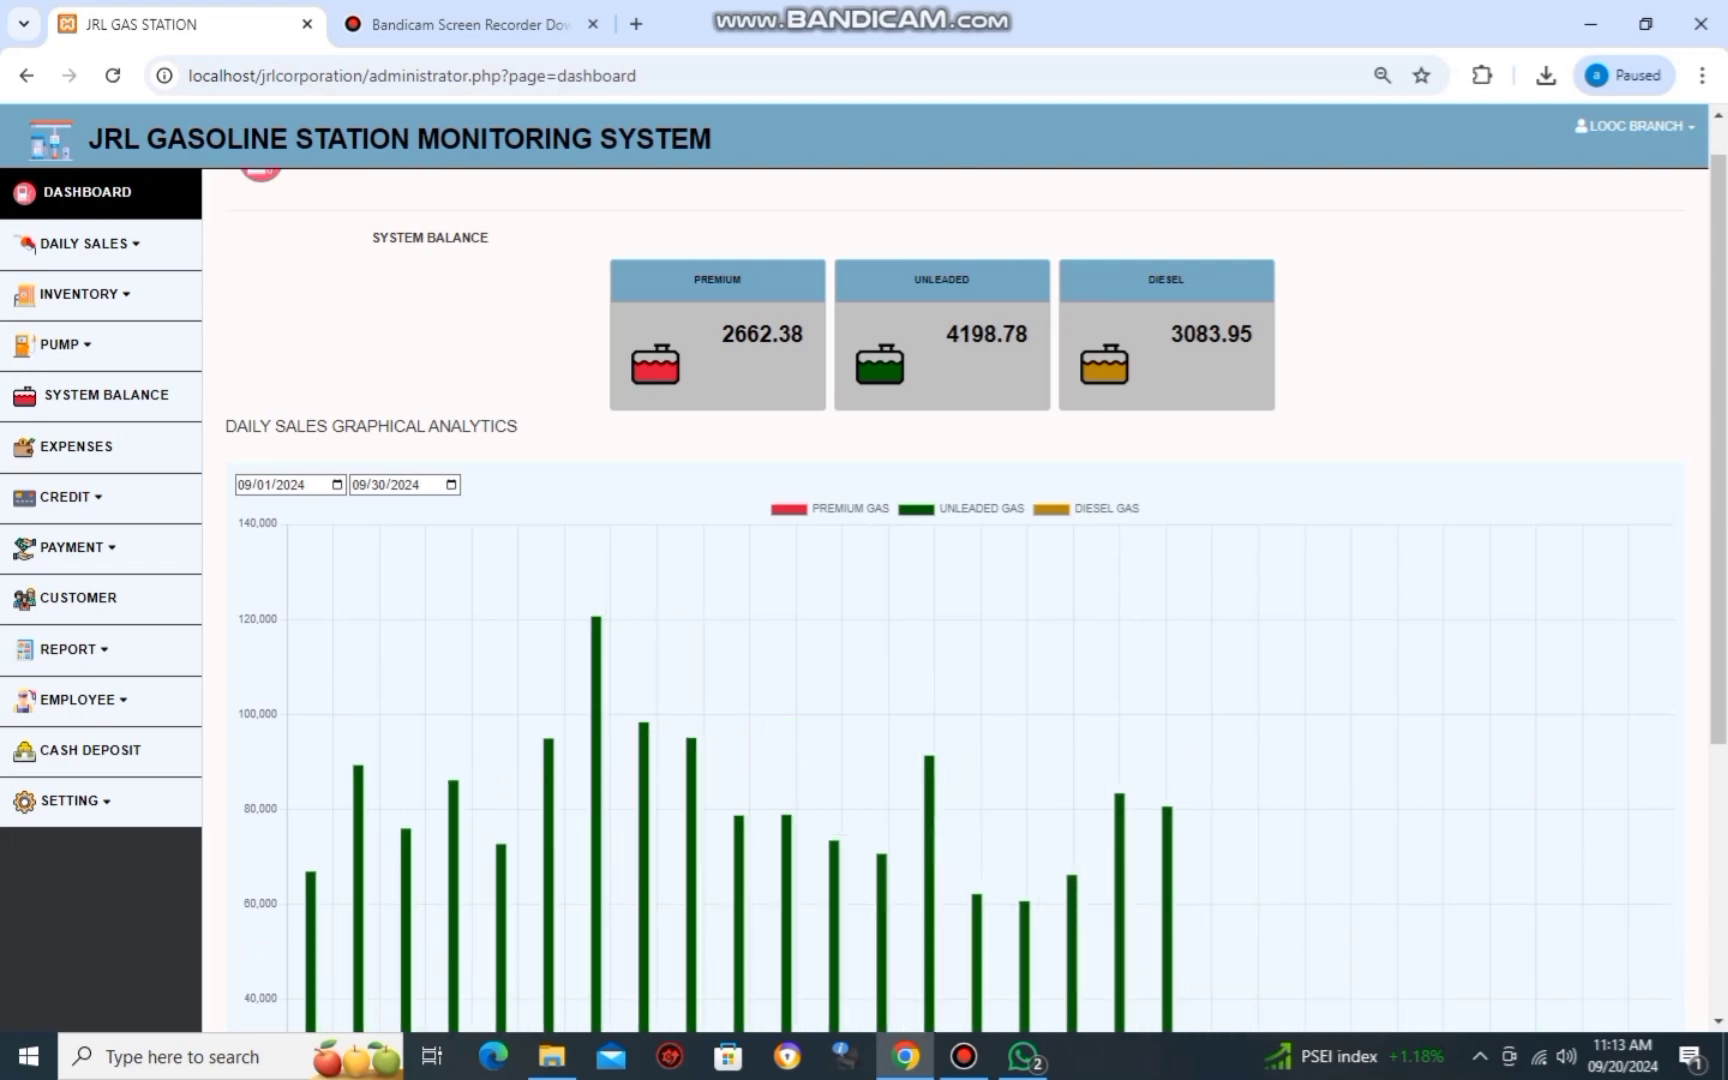
scroll(900, 450, "down", 5)
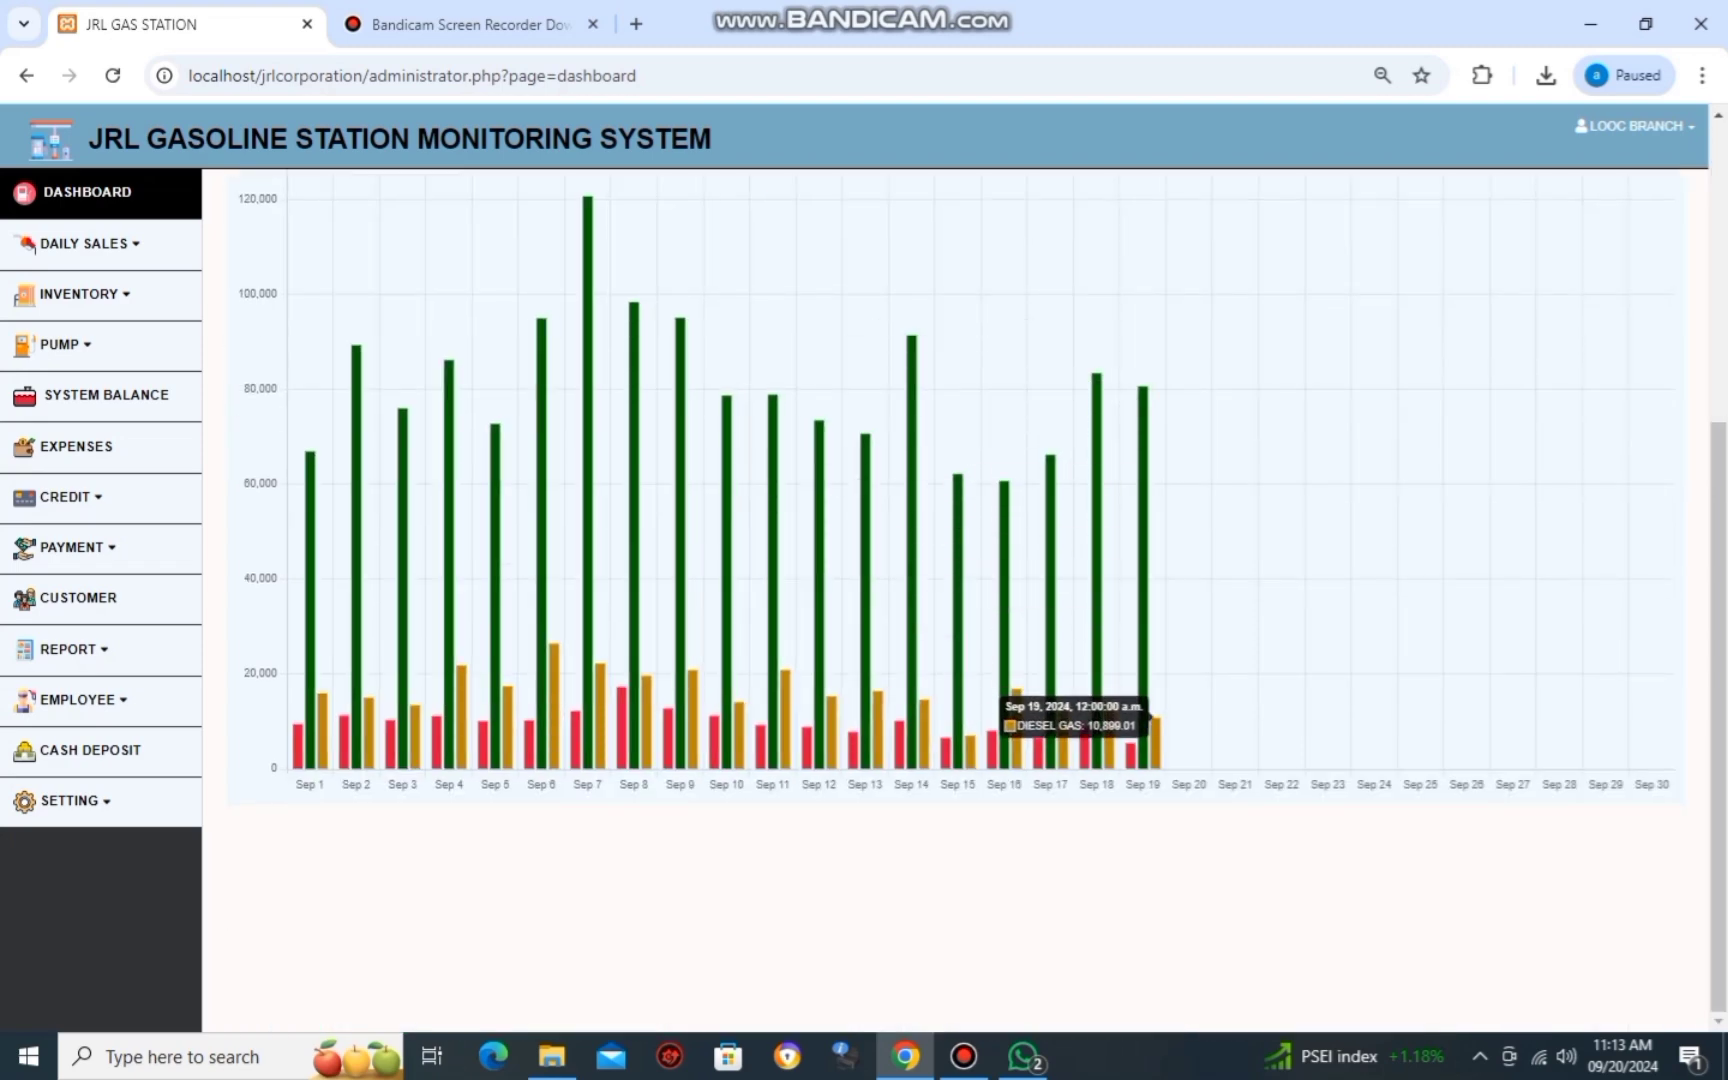
scroll(1000, 600, "up", 1)
scroll(1050, 760, "up", 5)
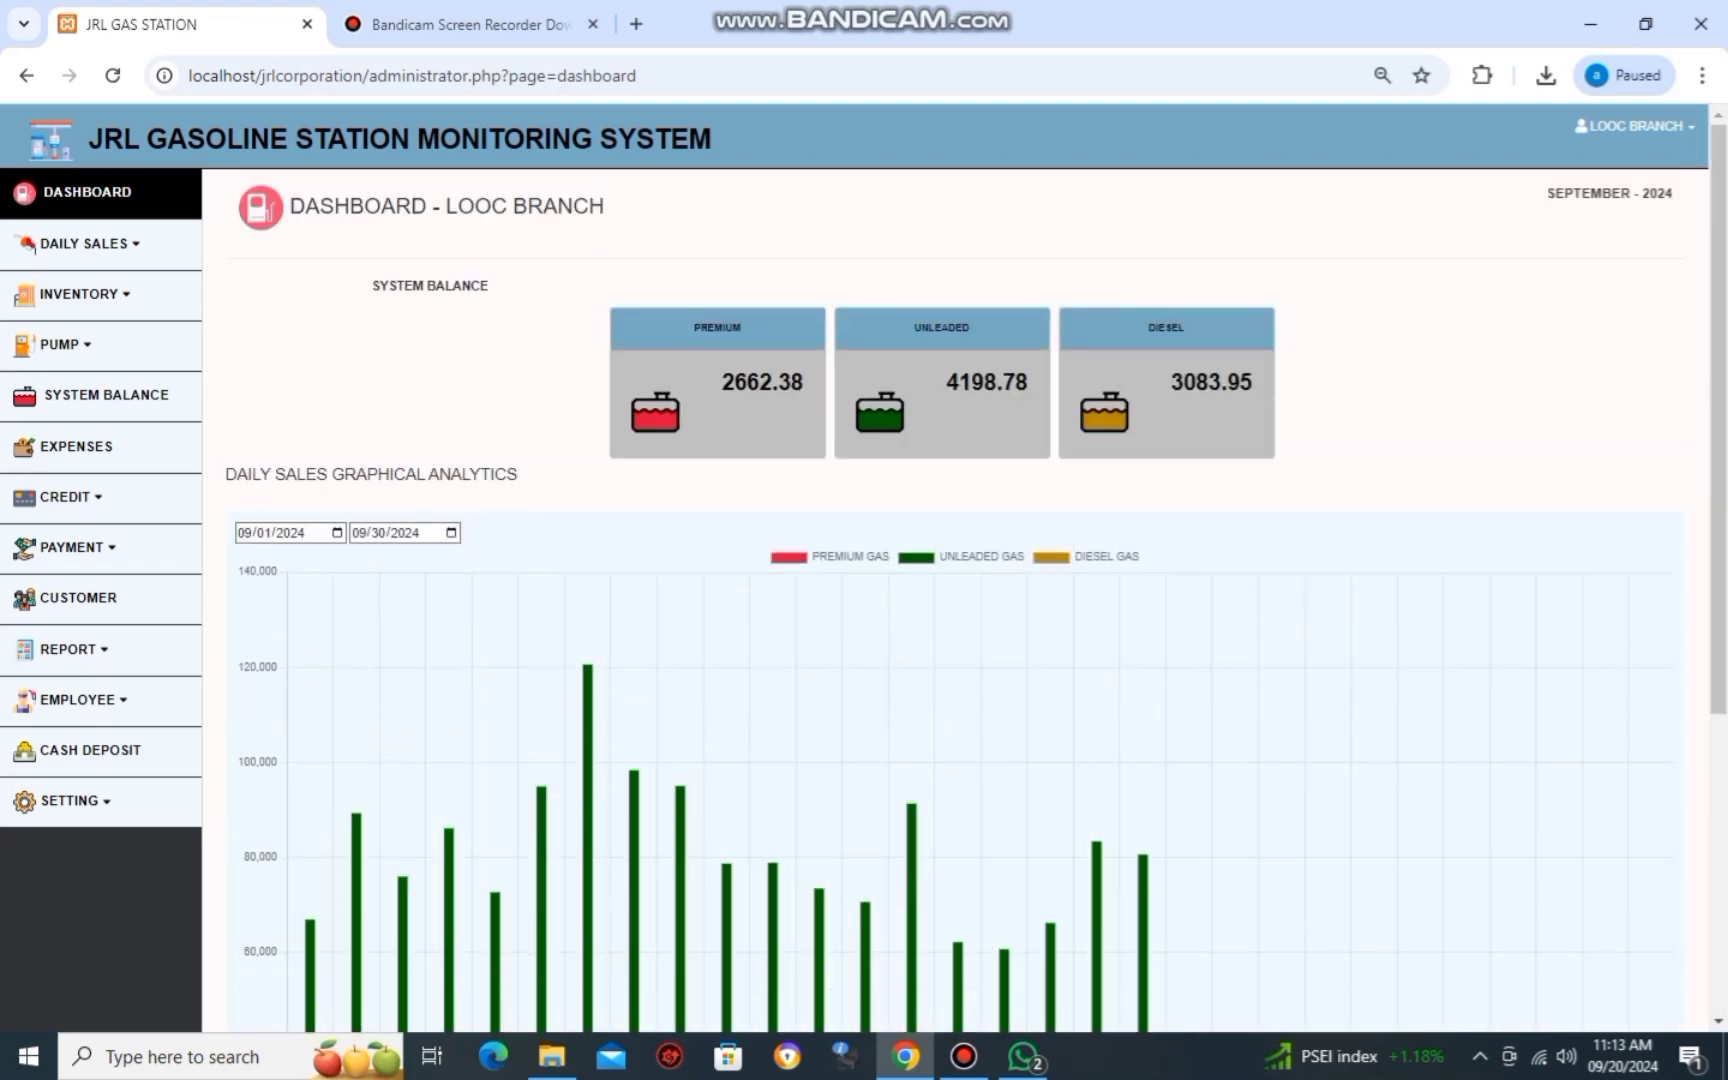
Enlarge the inventory ledger photo in WhatsApp, then go back to the gas station dashboard.
left_click(1022, 1056)
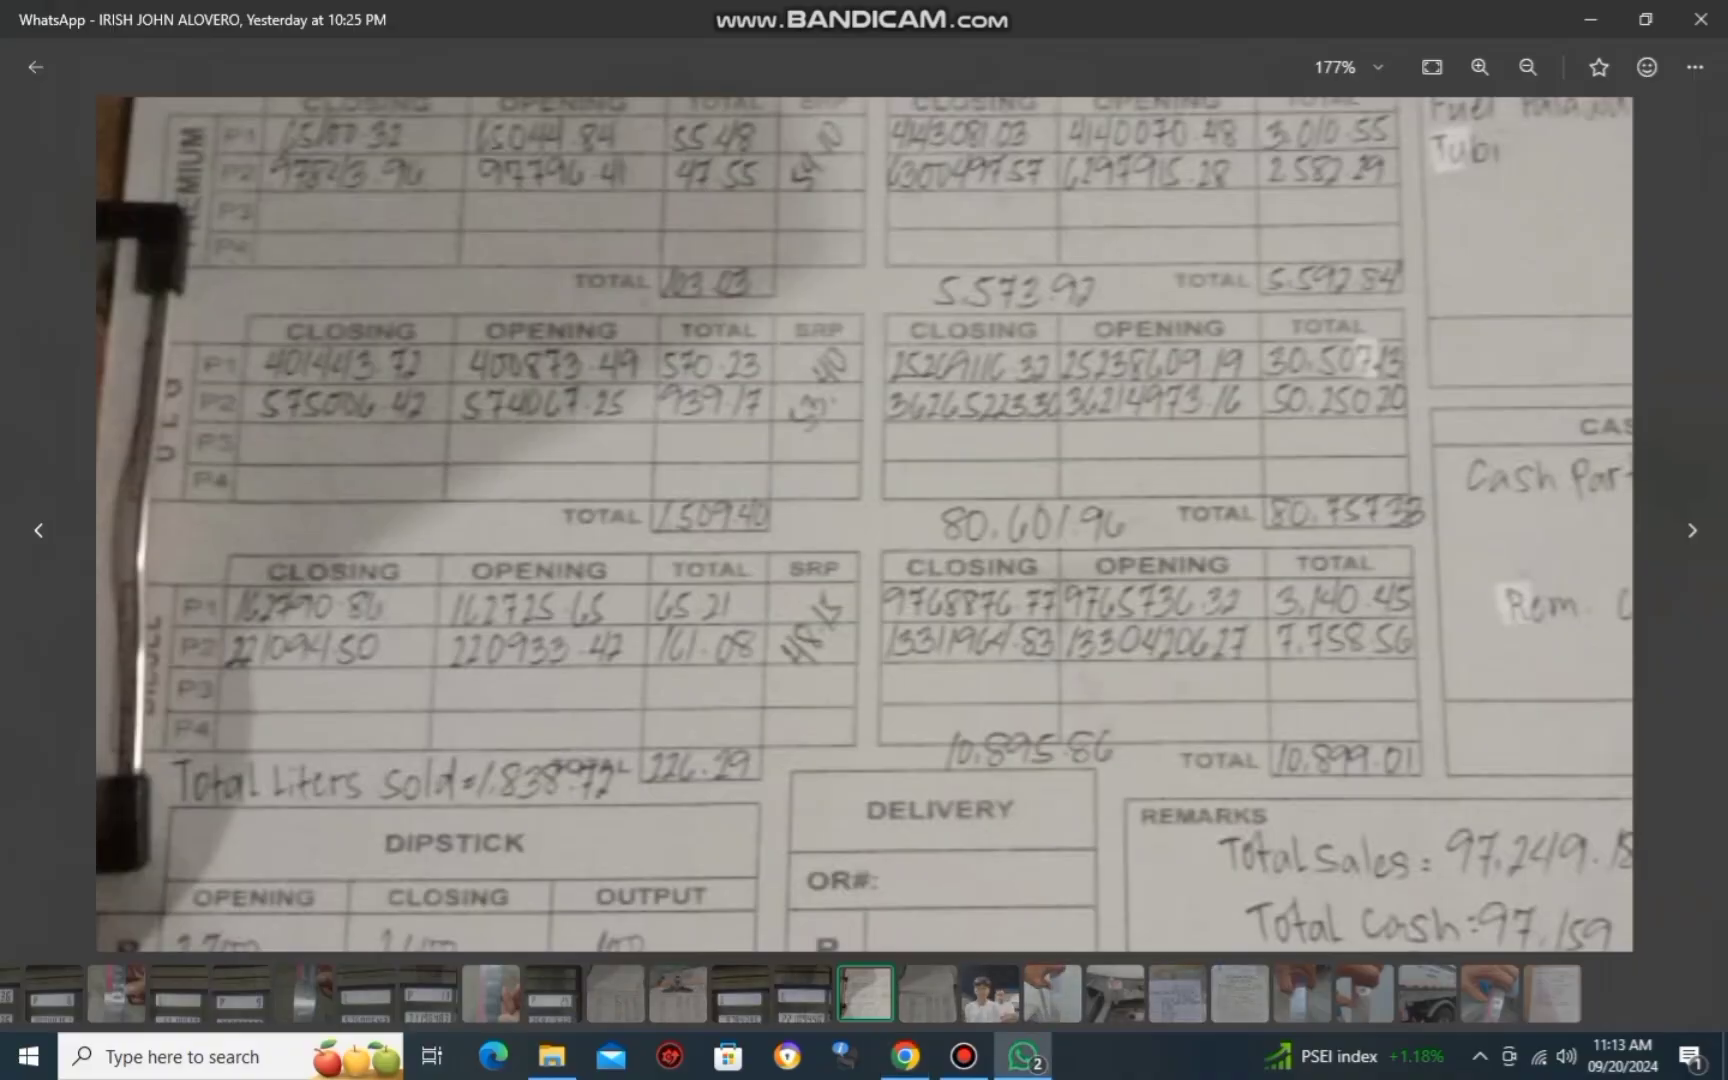
key("Right")
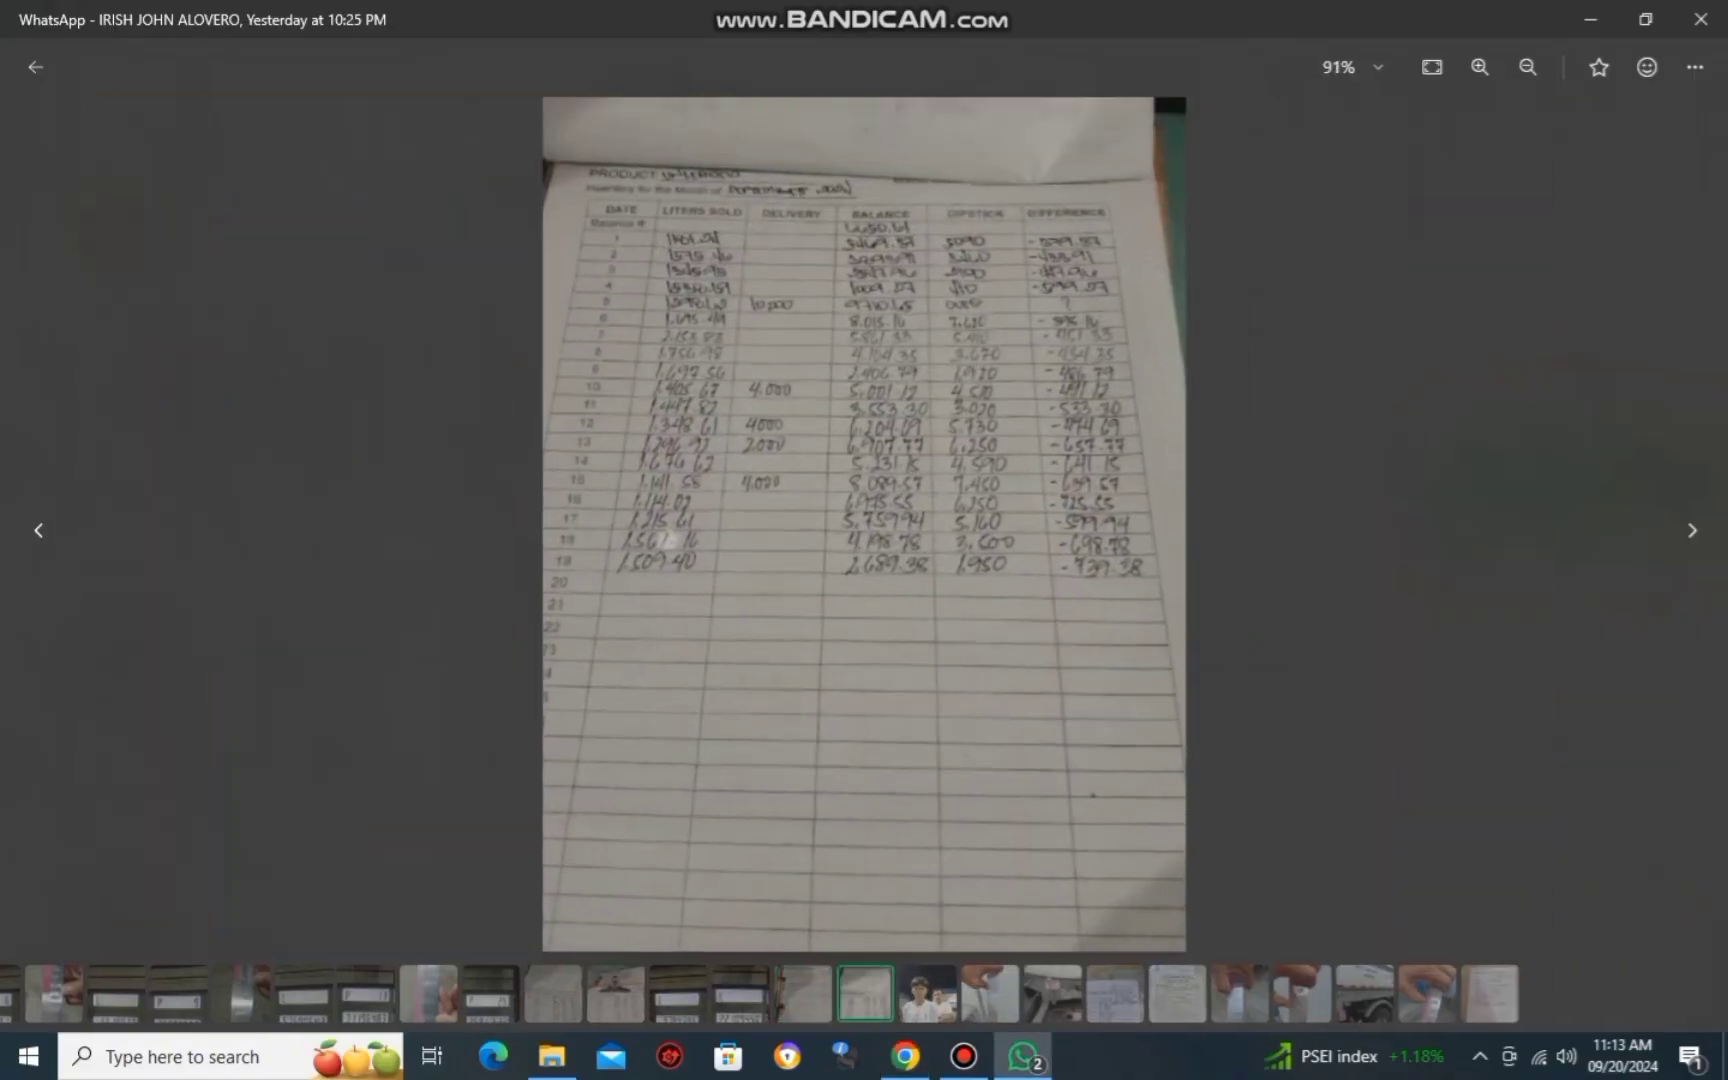
key("ctrl+plus")
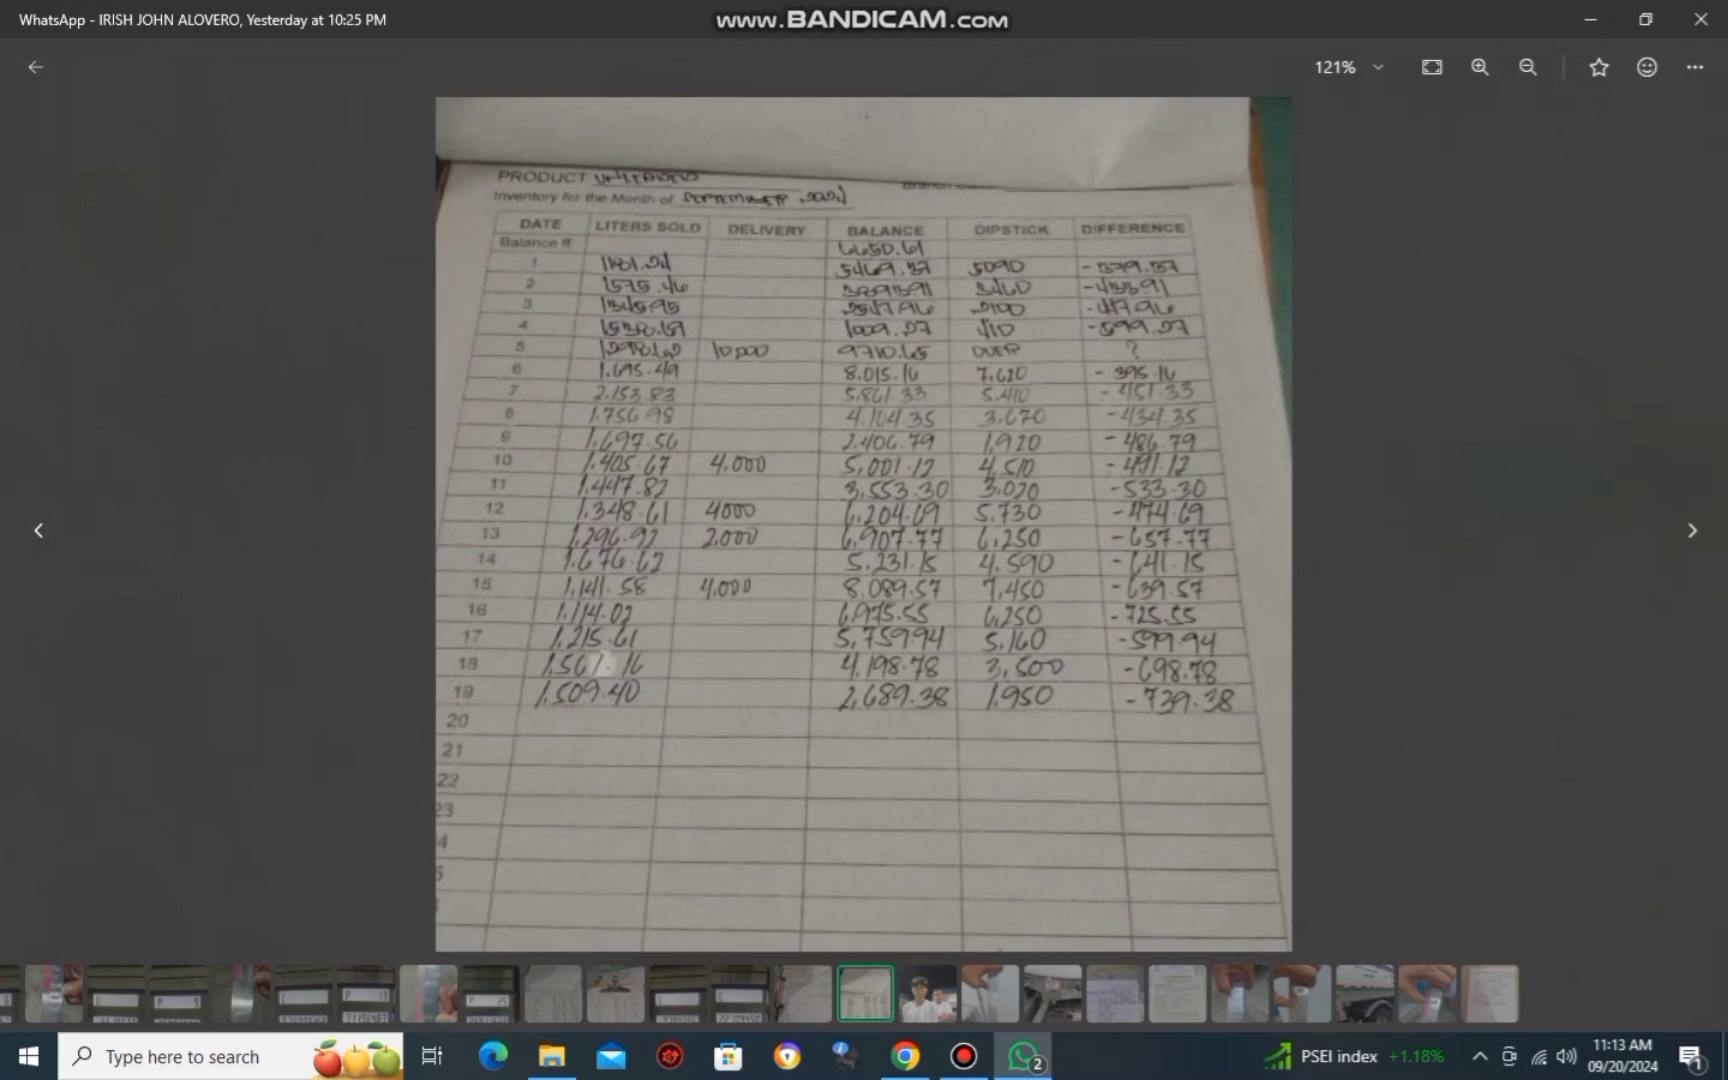
key("ctrl+plus")
key("ctrl+plus")
key("alt+Tab")
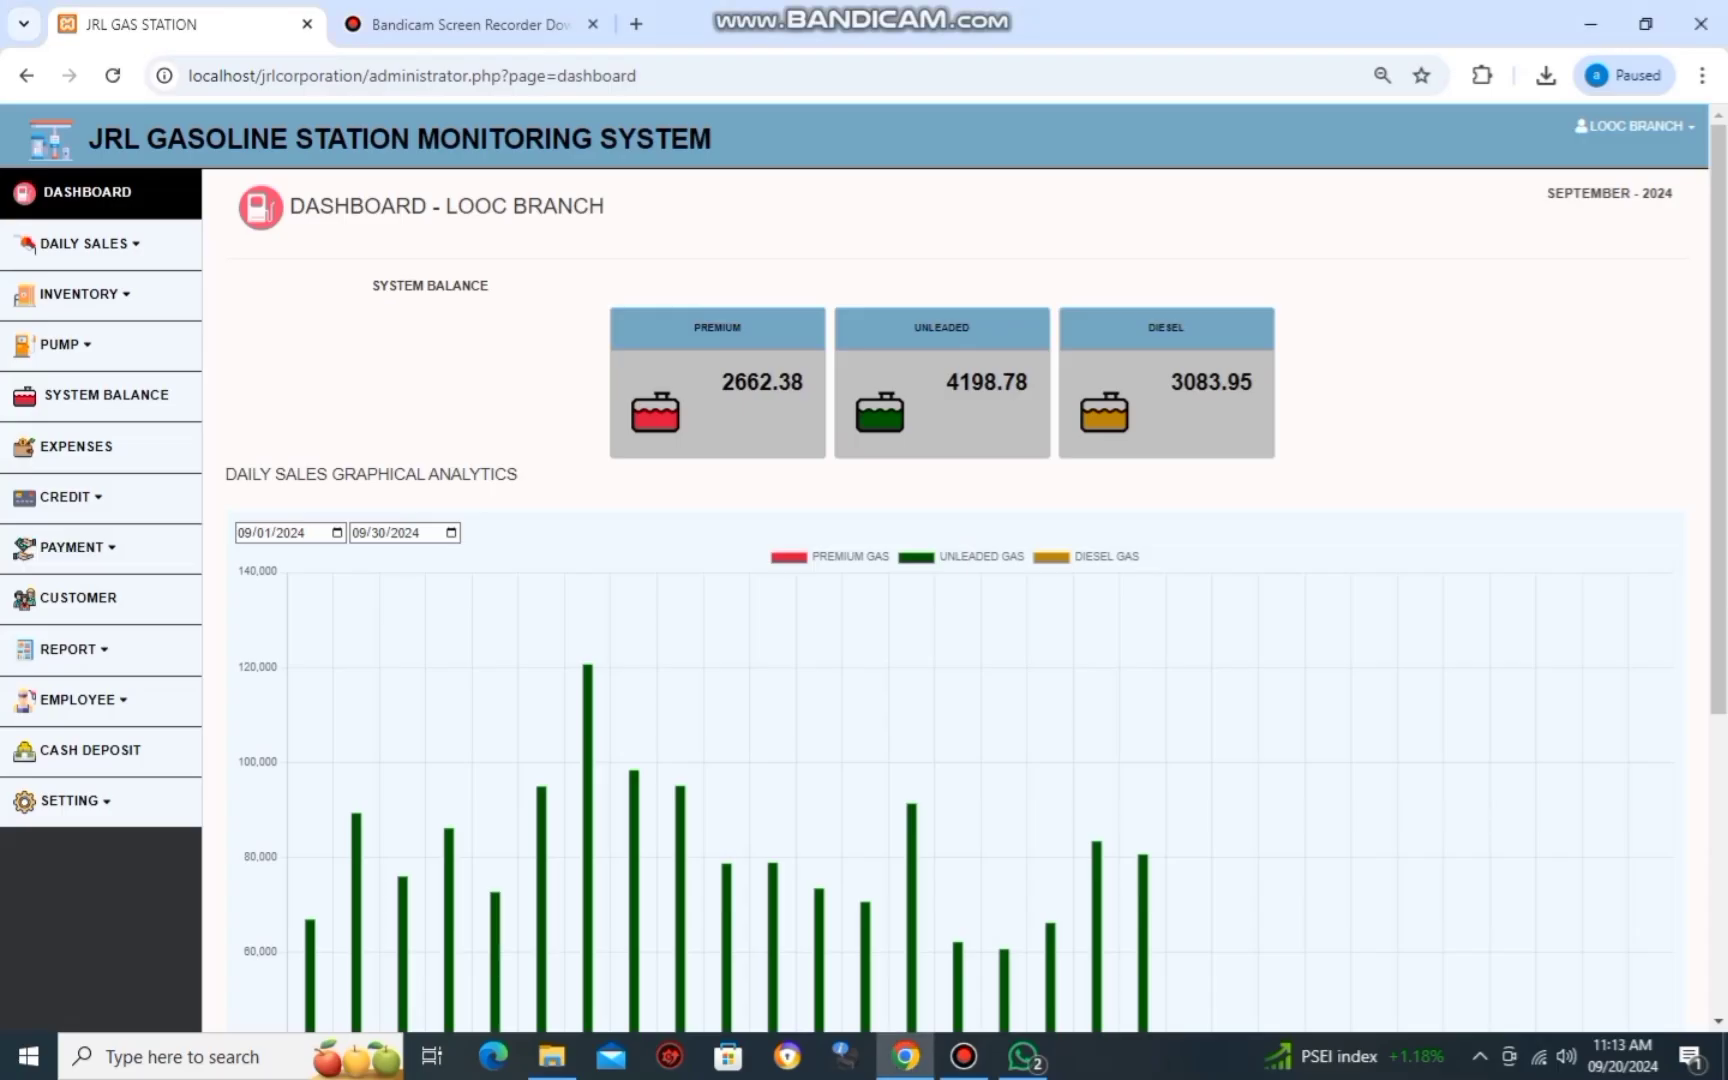
Open the Unleaded Gas inventory list from the Inventory section.
left_click(84, 243)
left_click(80, 398)
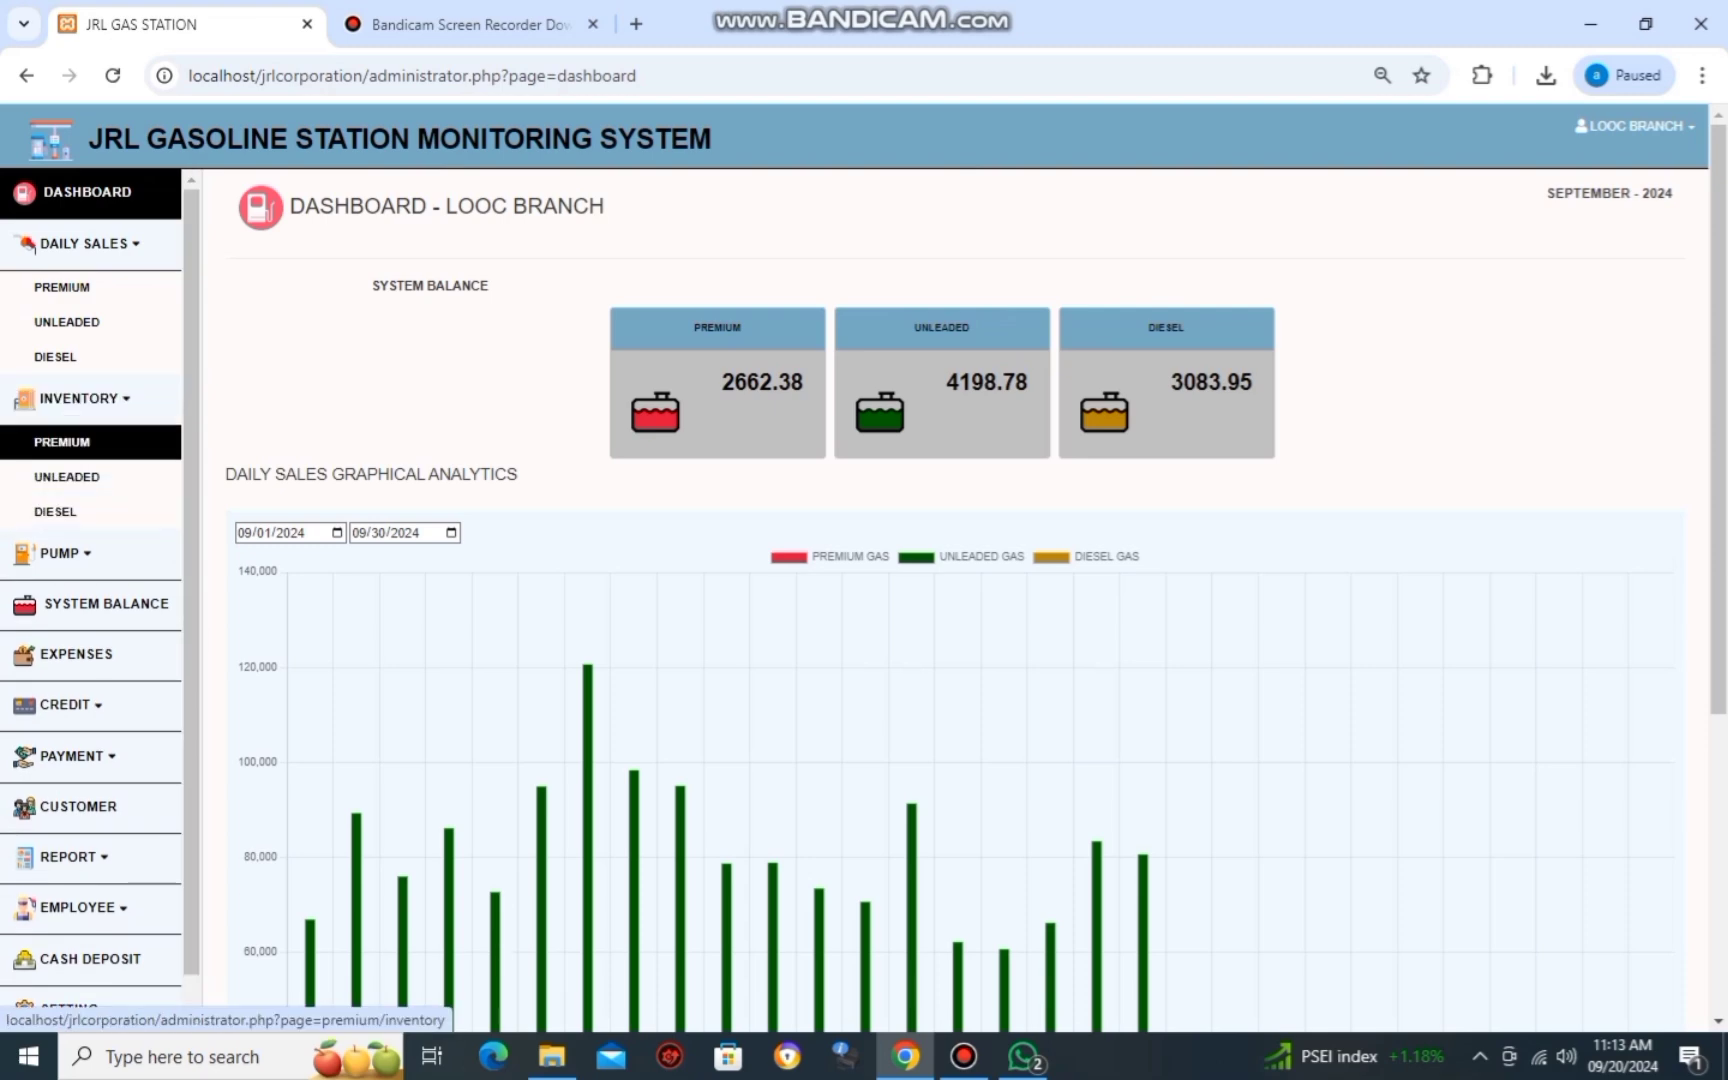
left_click(62, 441)
left_click(67, 372)
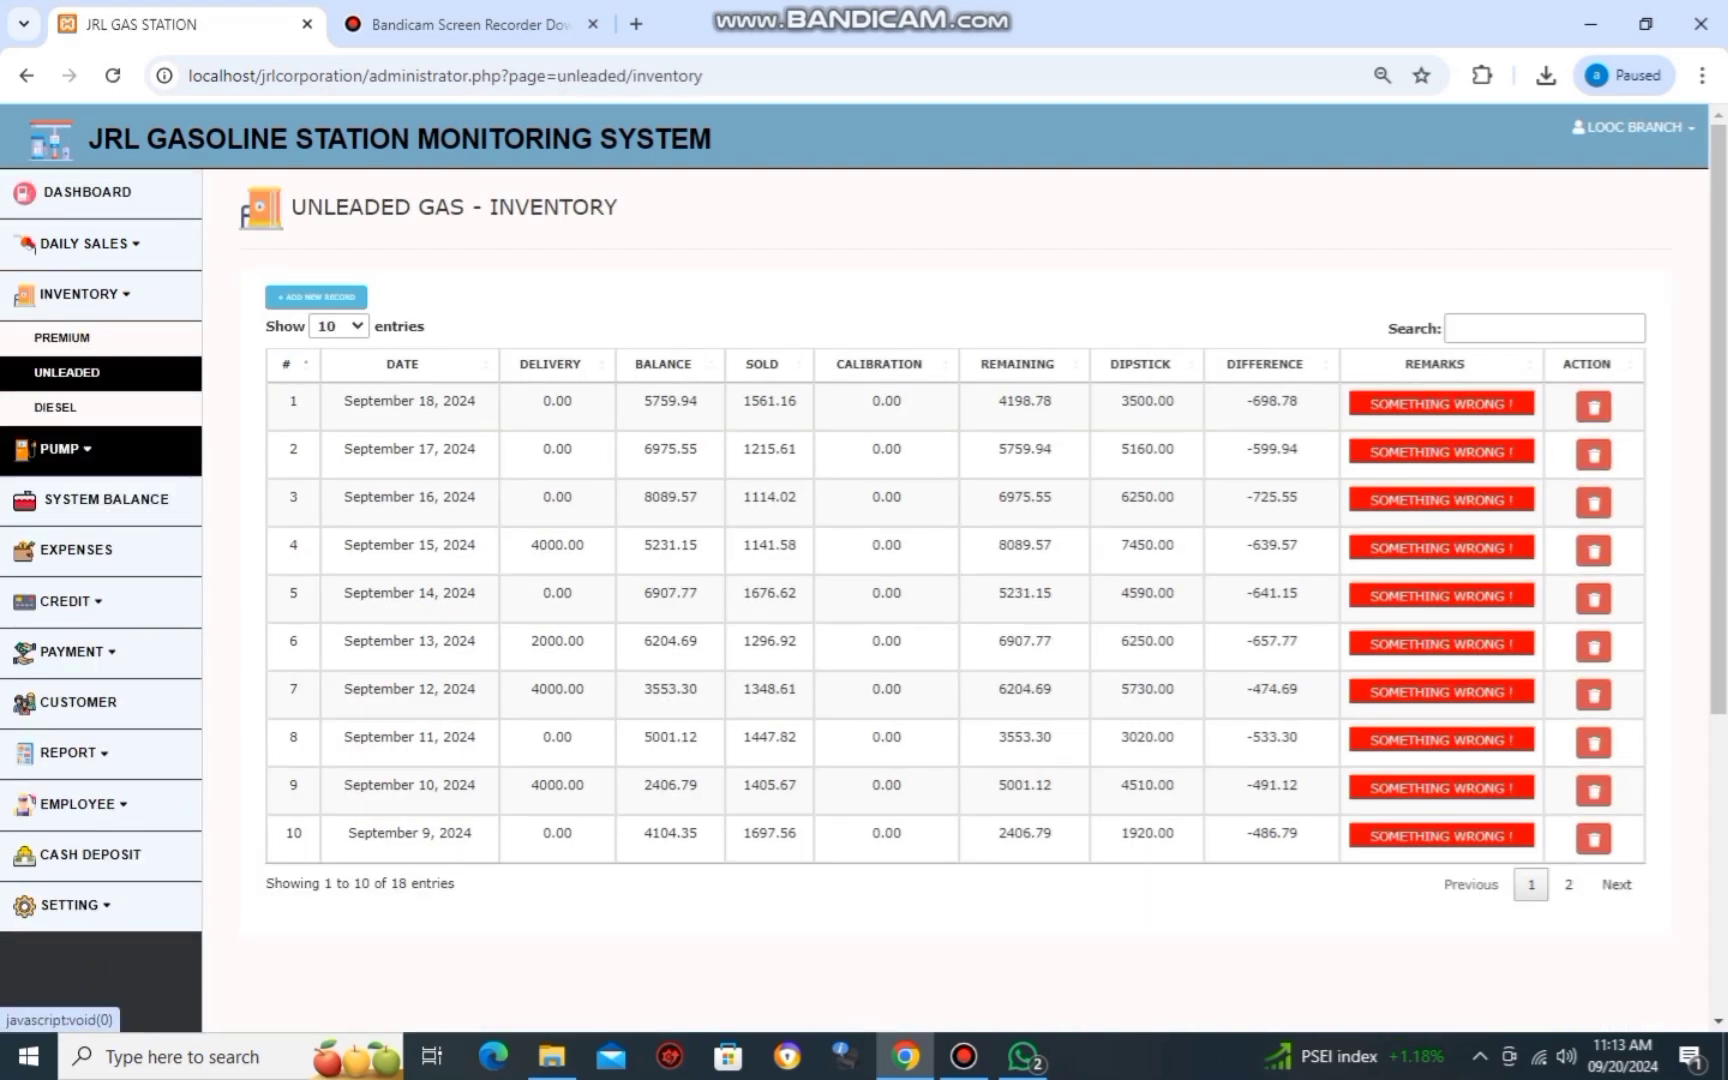
View the September 19, 2024 daily report in a new tab, then start a new unleaded record.
left_click(68, 752)
right_click(118, 797)
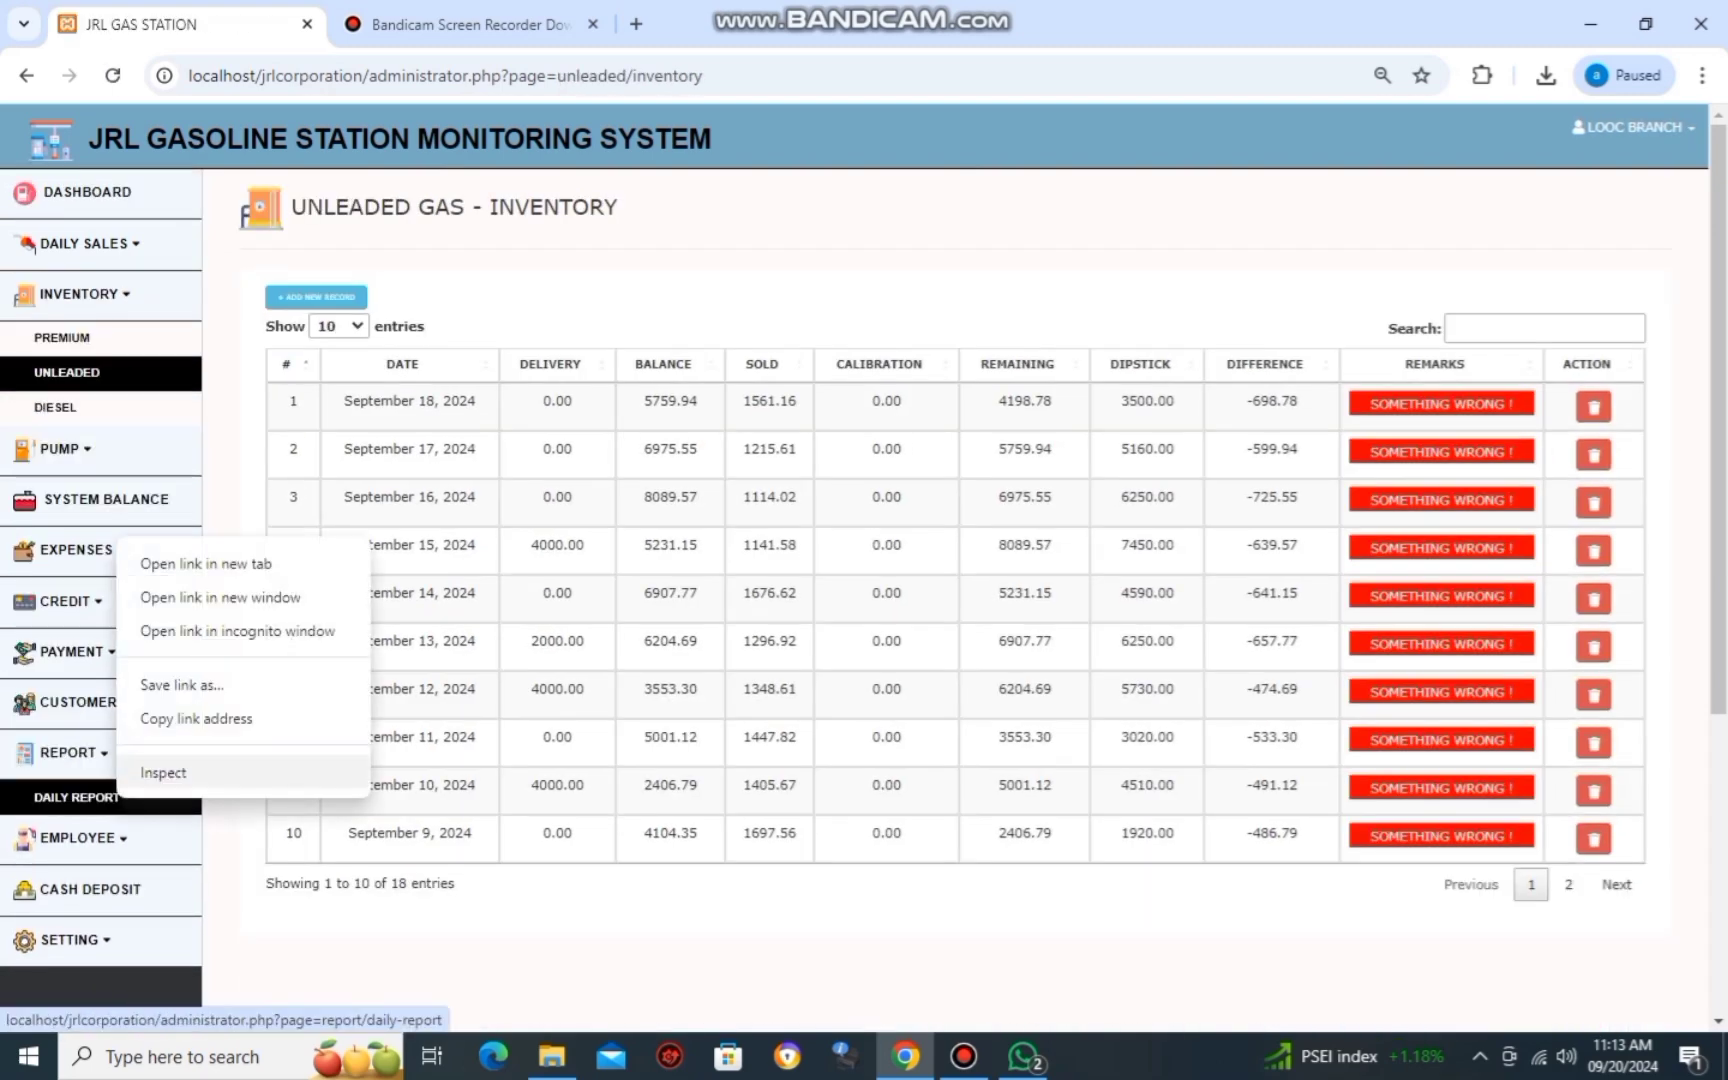
left_click(205, 563)
left_click(963, 1056)
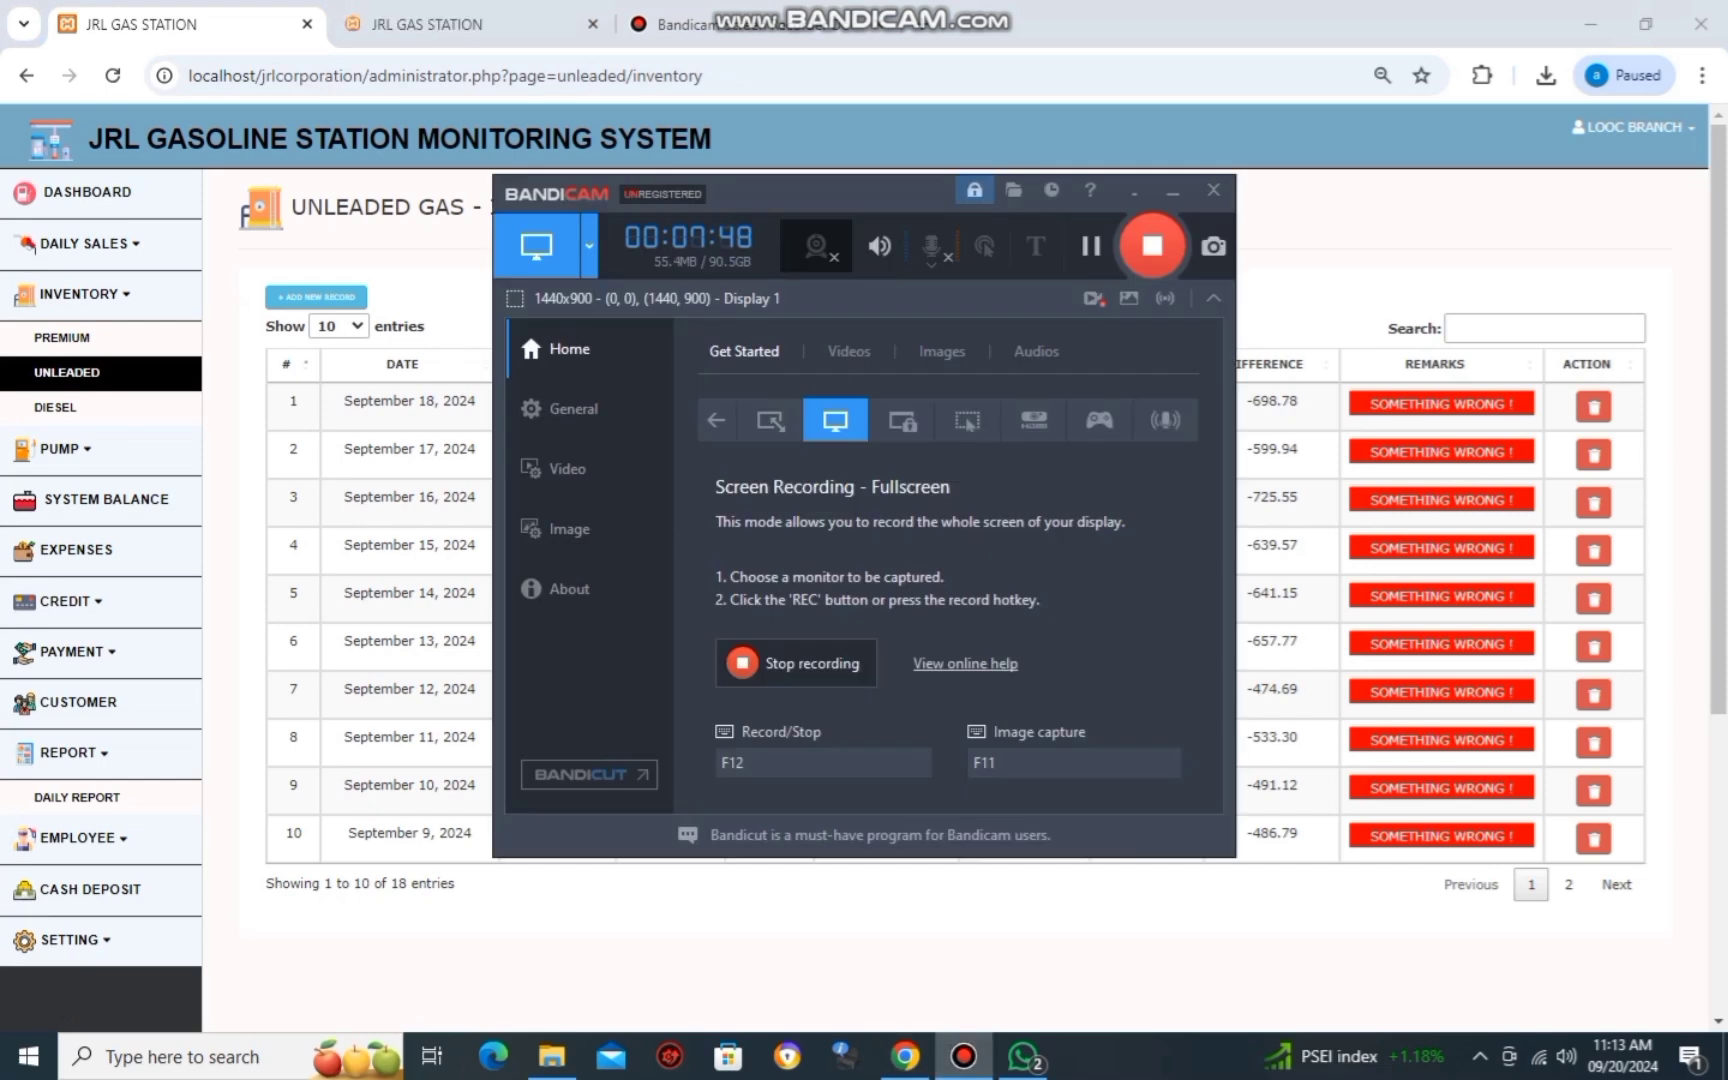
left_click(1173, 190)
key("ctrl+Tab")
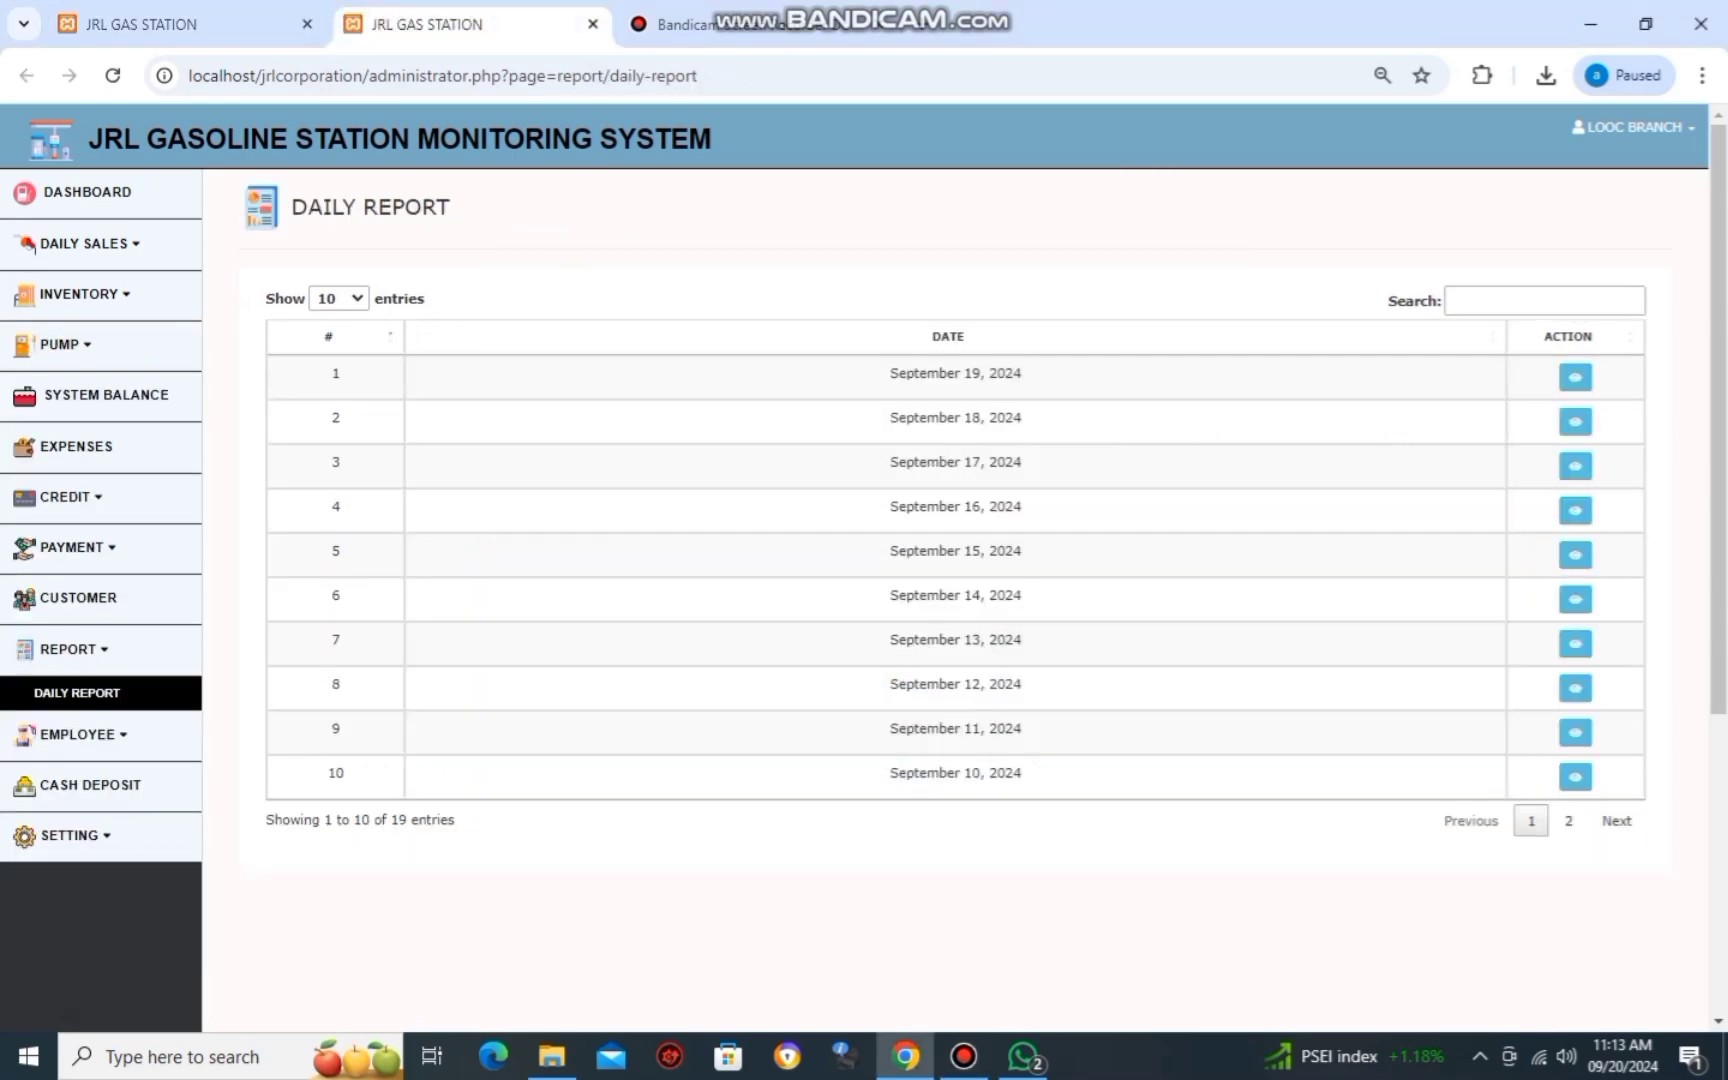
left_click(1575, 377)
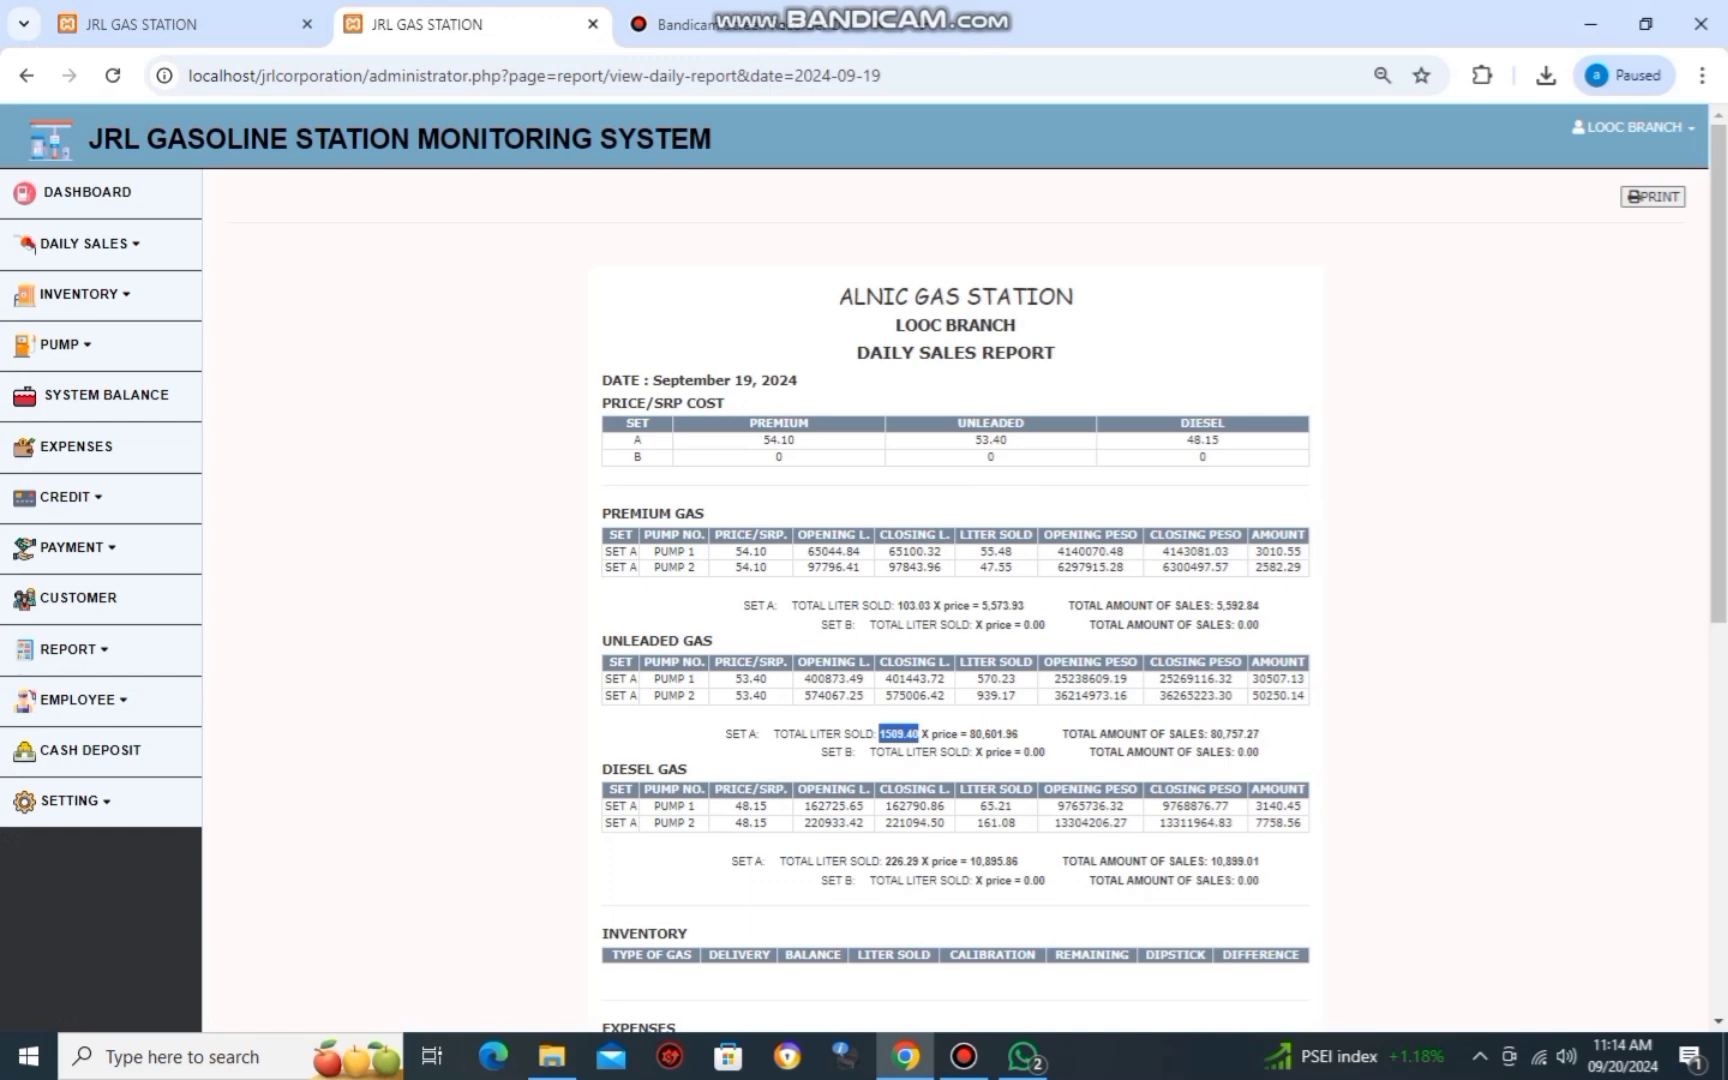
left_click(190, 24)
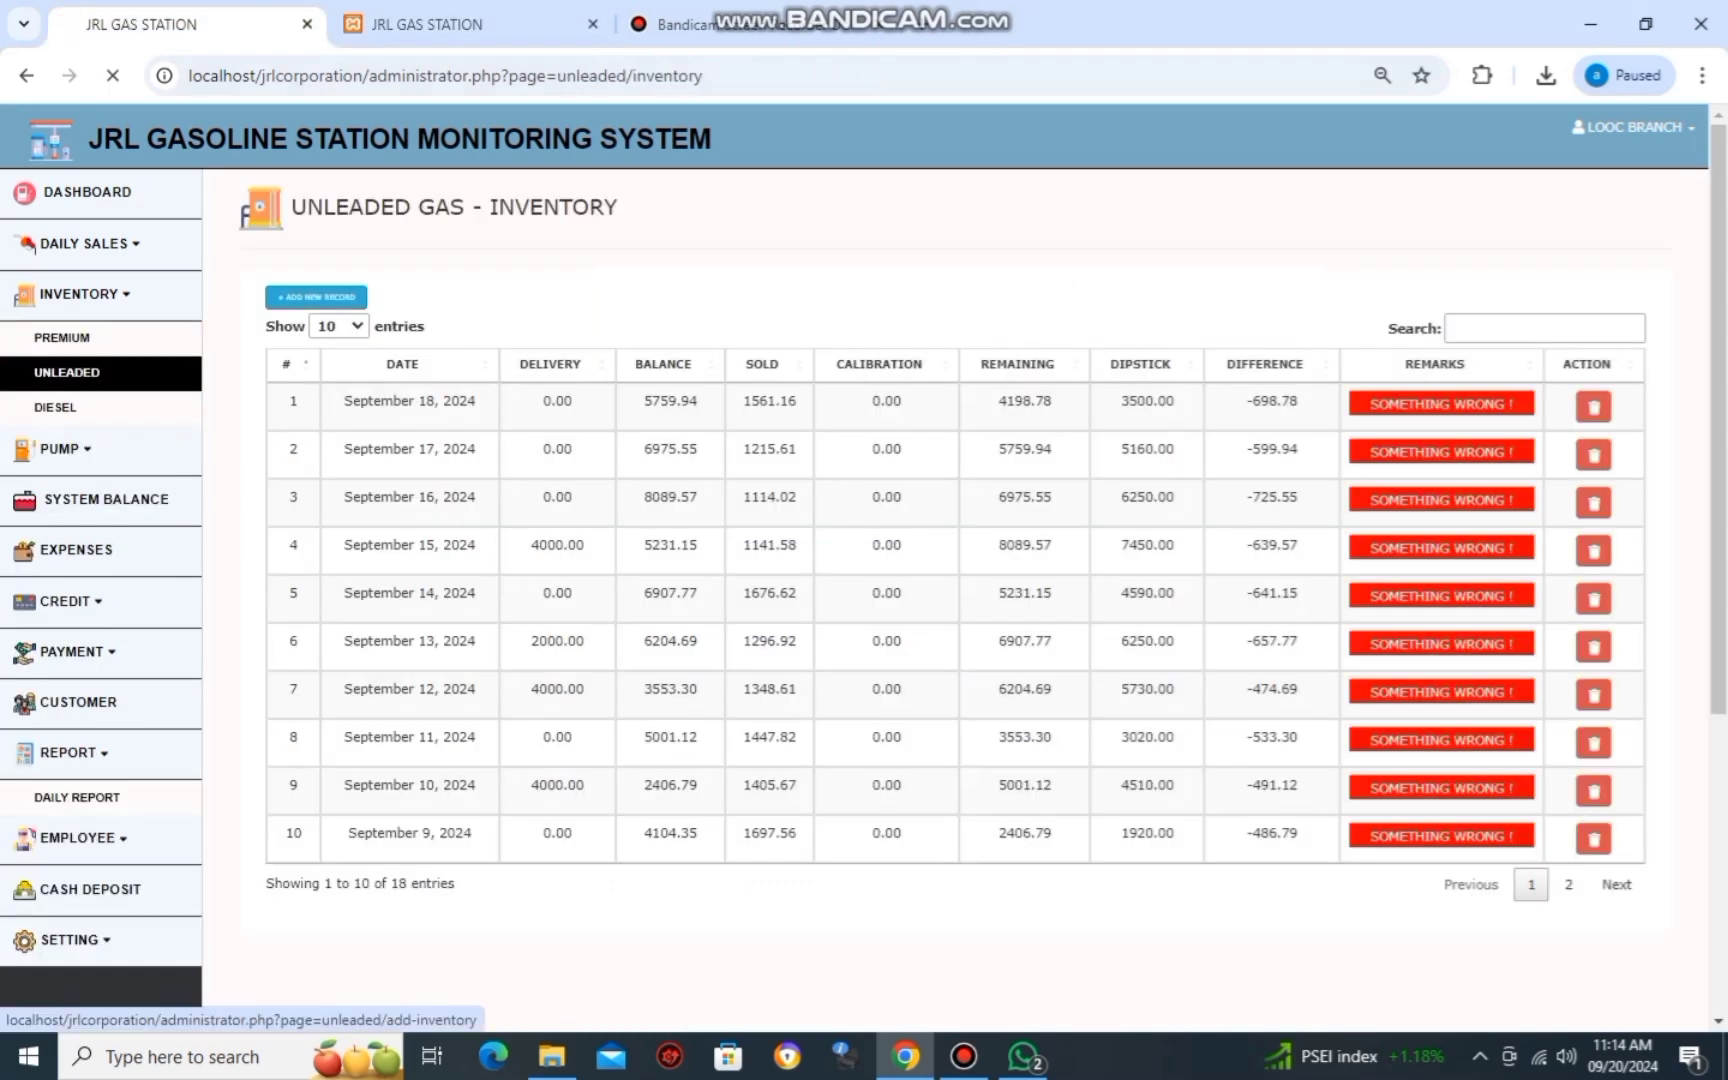
left_click(316, 295)
Date the unleaded inventory record 09/19/2024 and enter delivery 0.
left_click(322, 399)
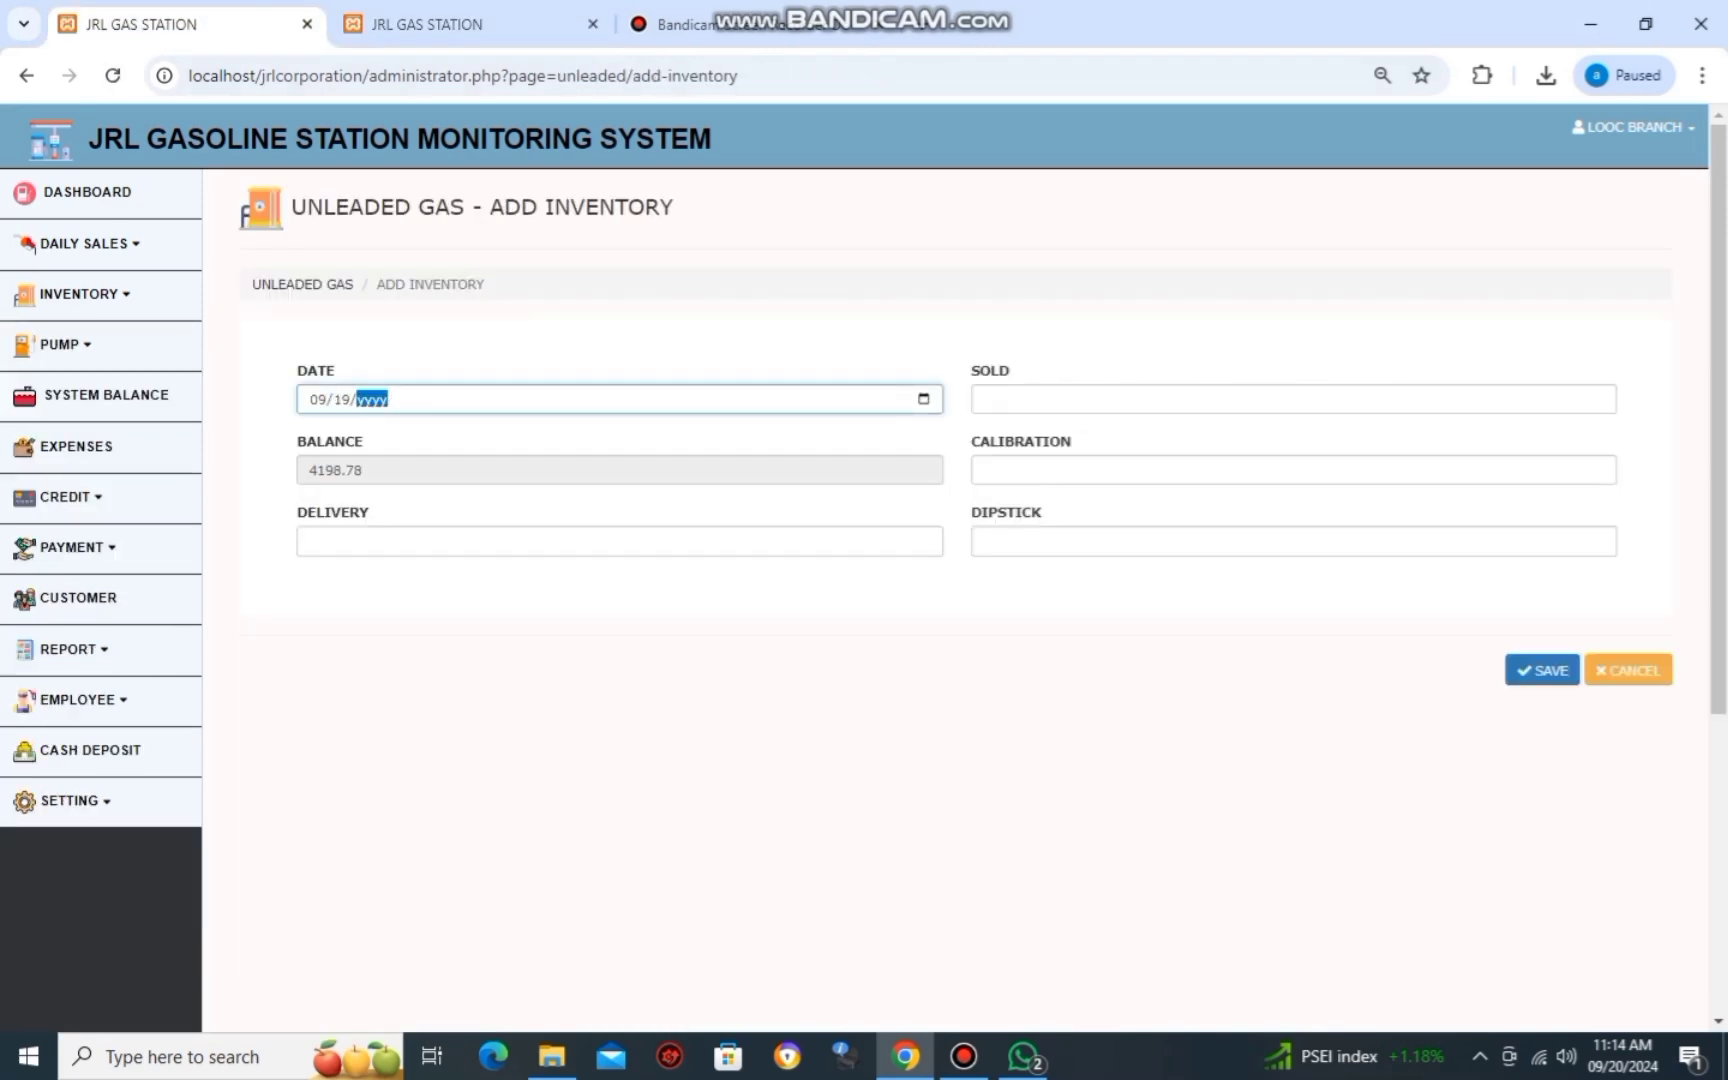
key("Tab")
key("Tab")
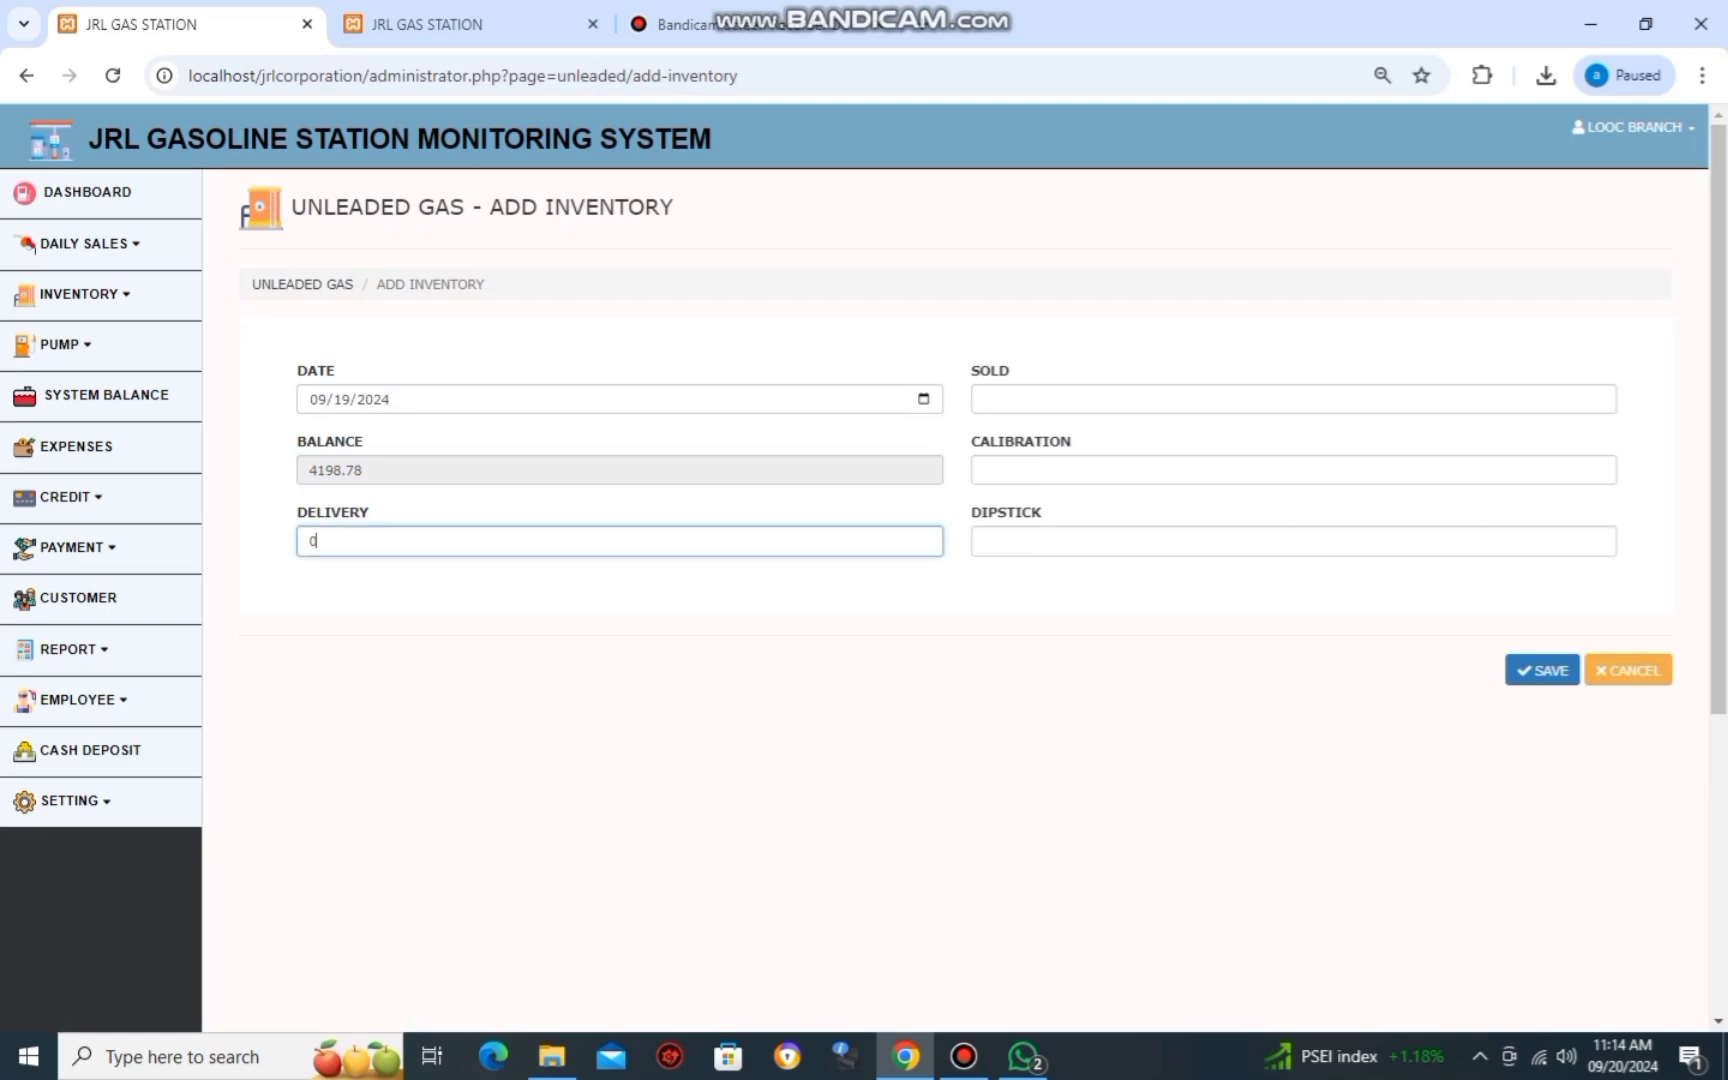
key("alt+Tab")
key("alt+Tab")
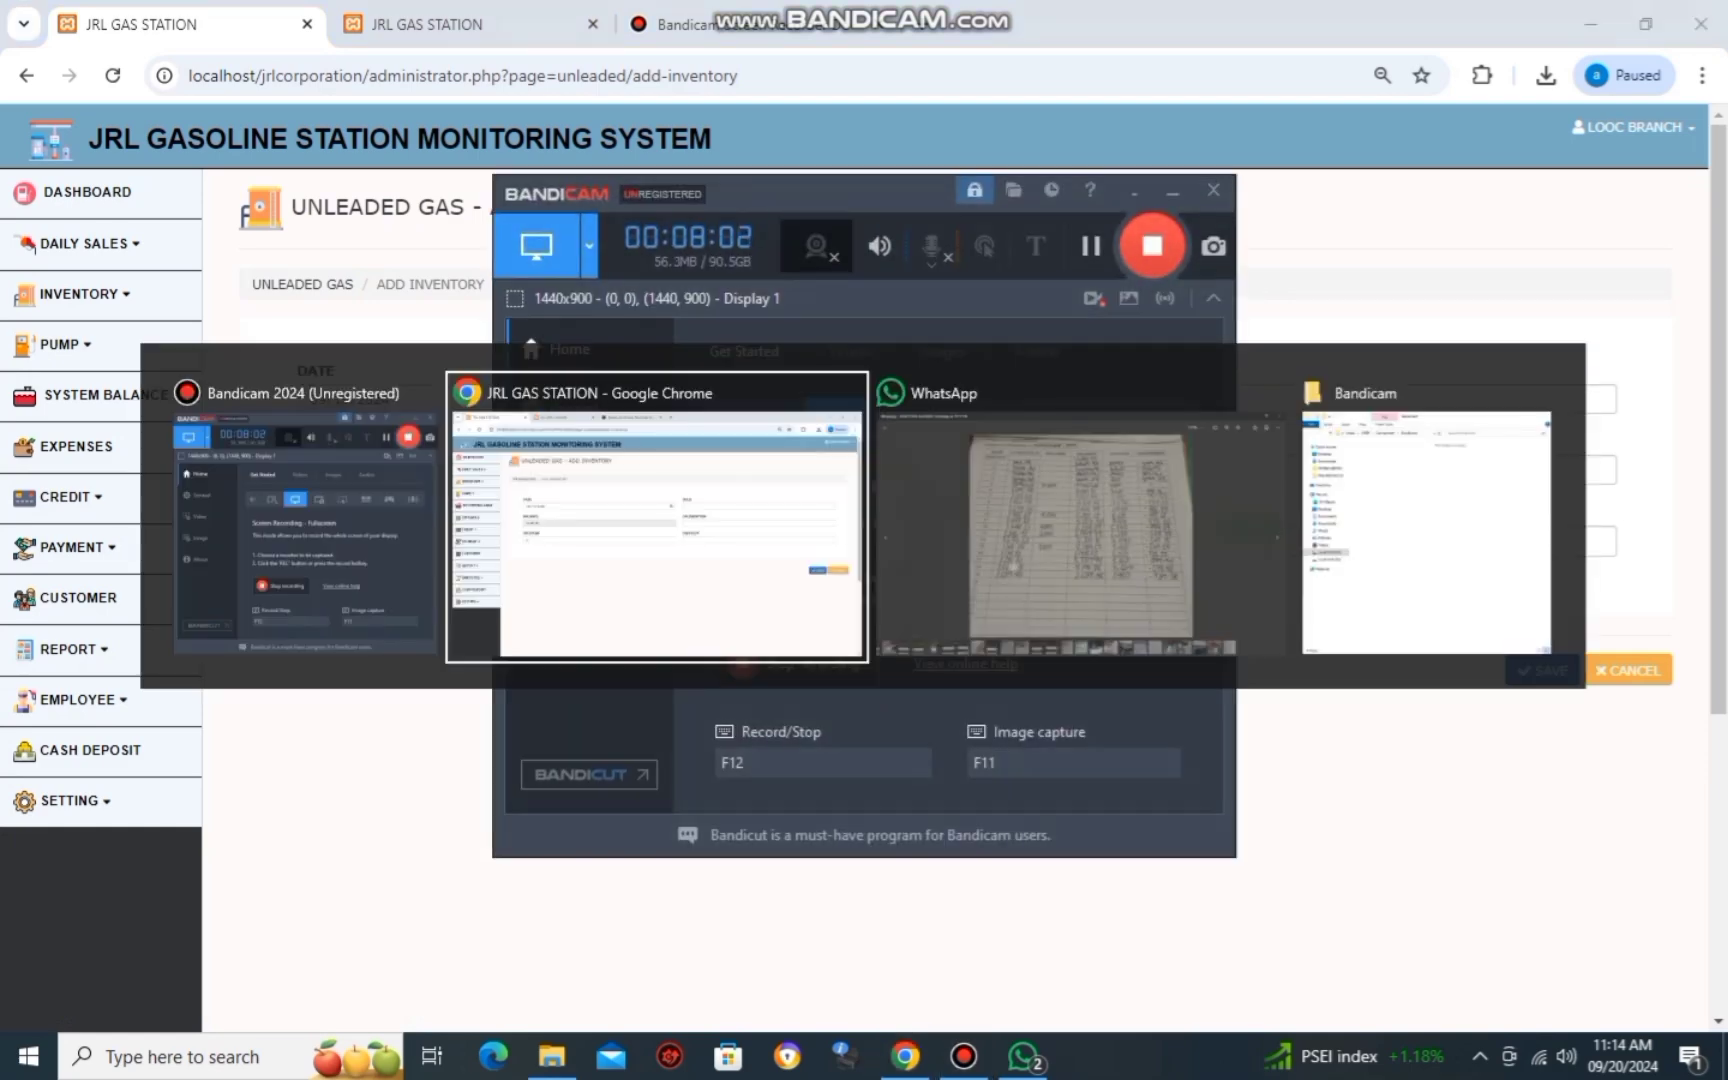
key("alt+Tab")
key("alt+Tab")
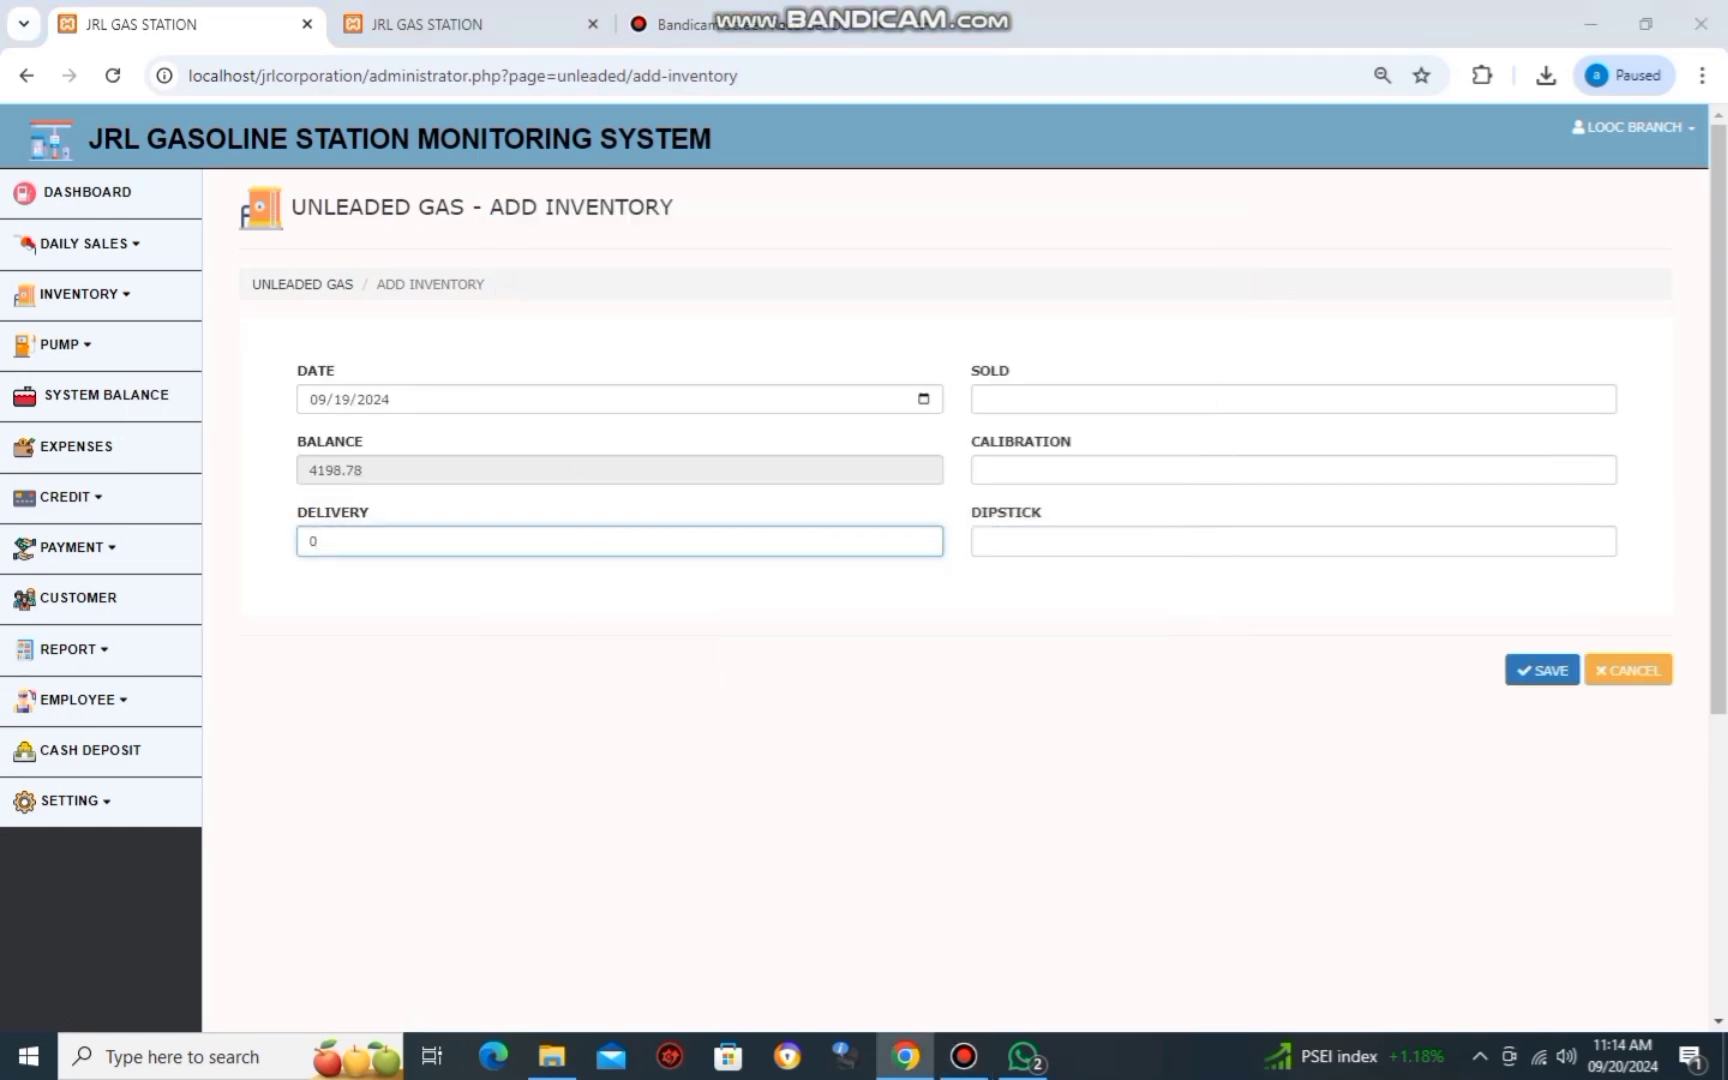
key("alt+Tab")
key("Tab")
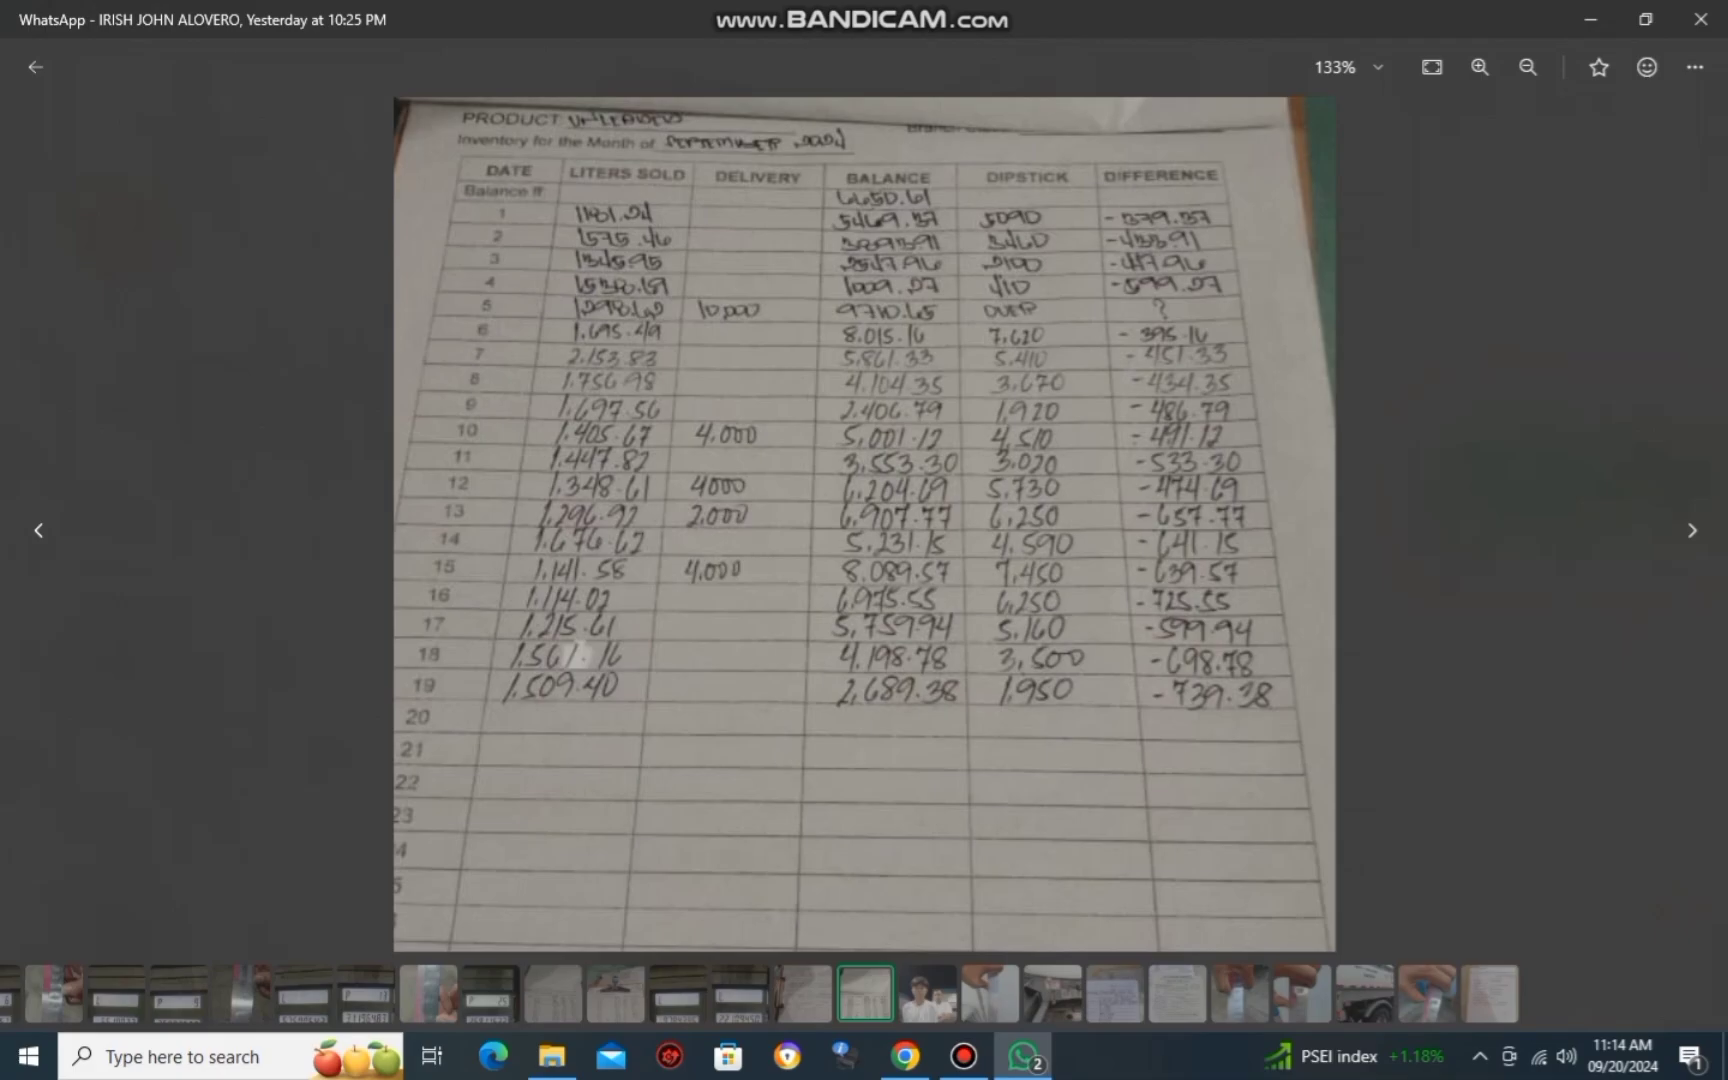
key("alt+Tab")
type("0")
Enter sold 1509.40, calibration 0 and dipstick 1950 from the ledger photo, and save.
left_click(1293, 399)
key("alt+Tab")
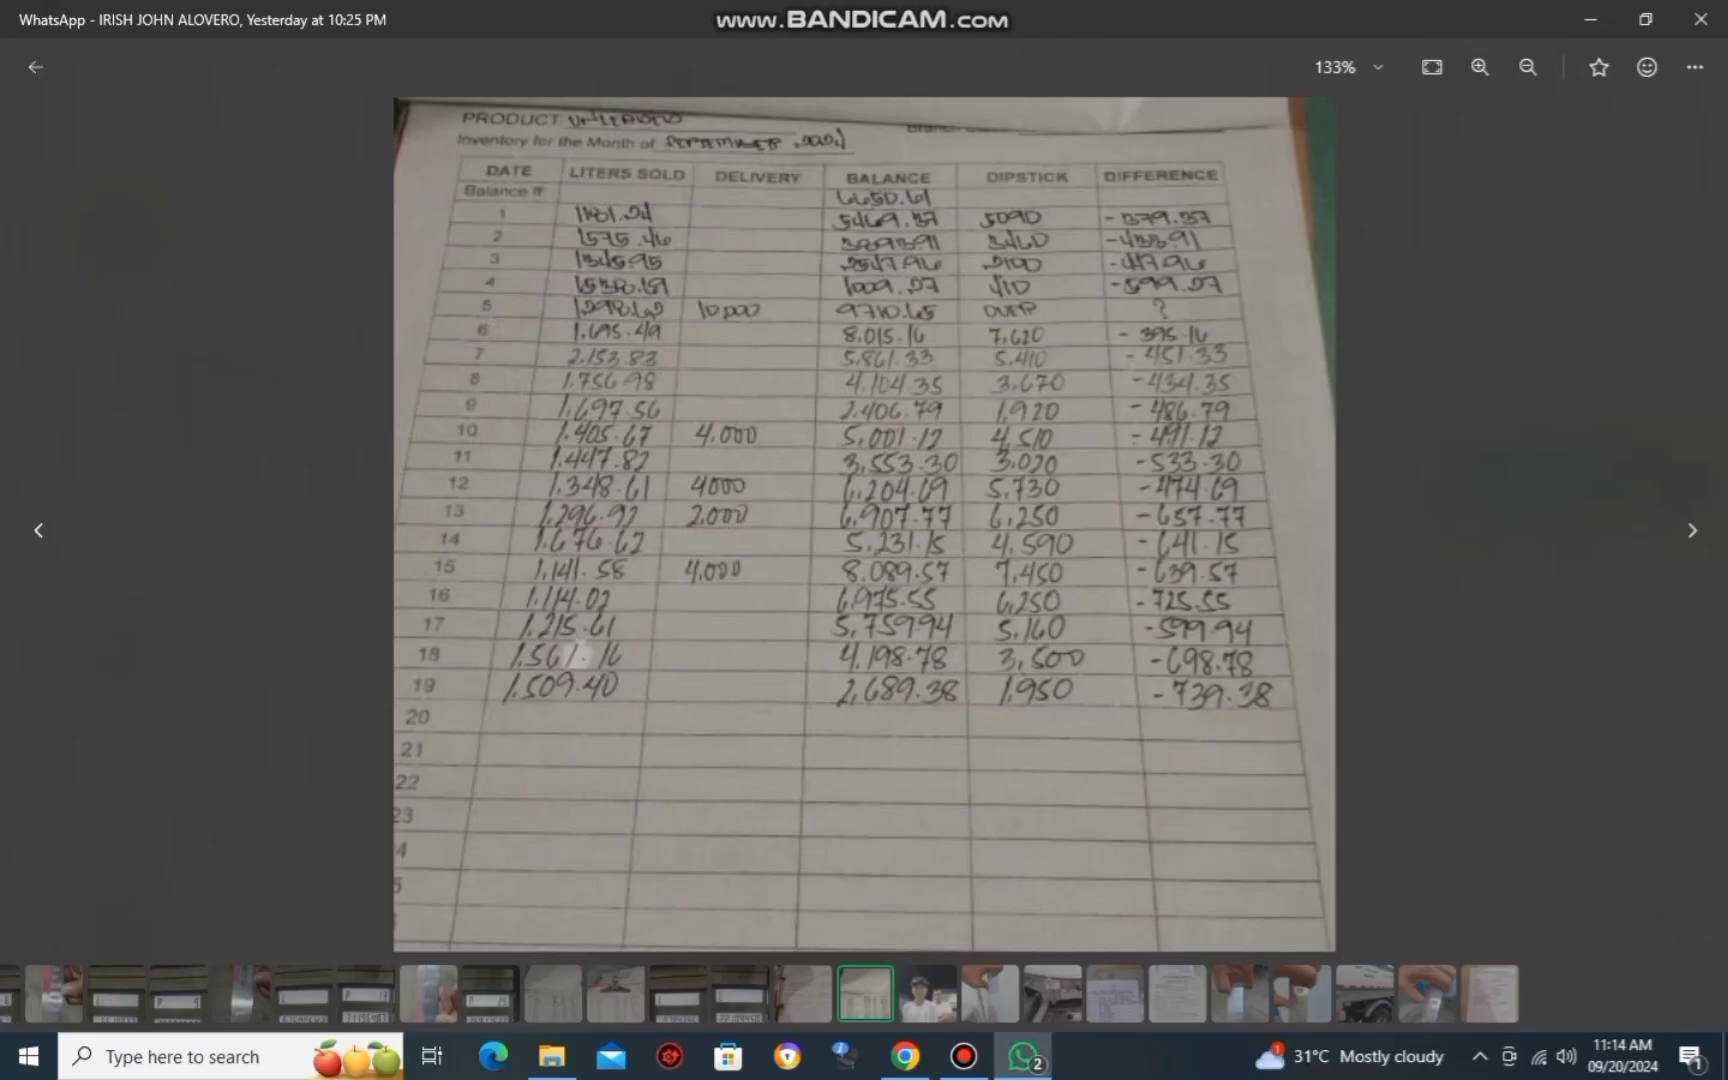
key("alt+Tab")
type("1509.40")
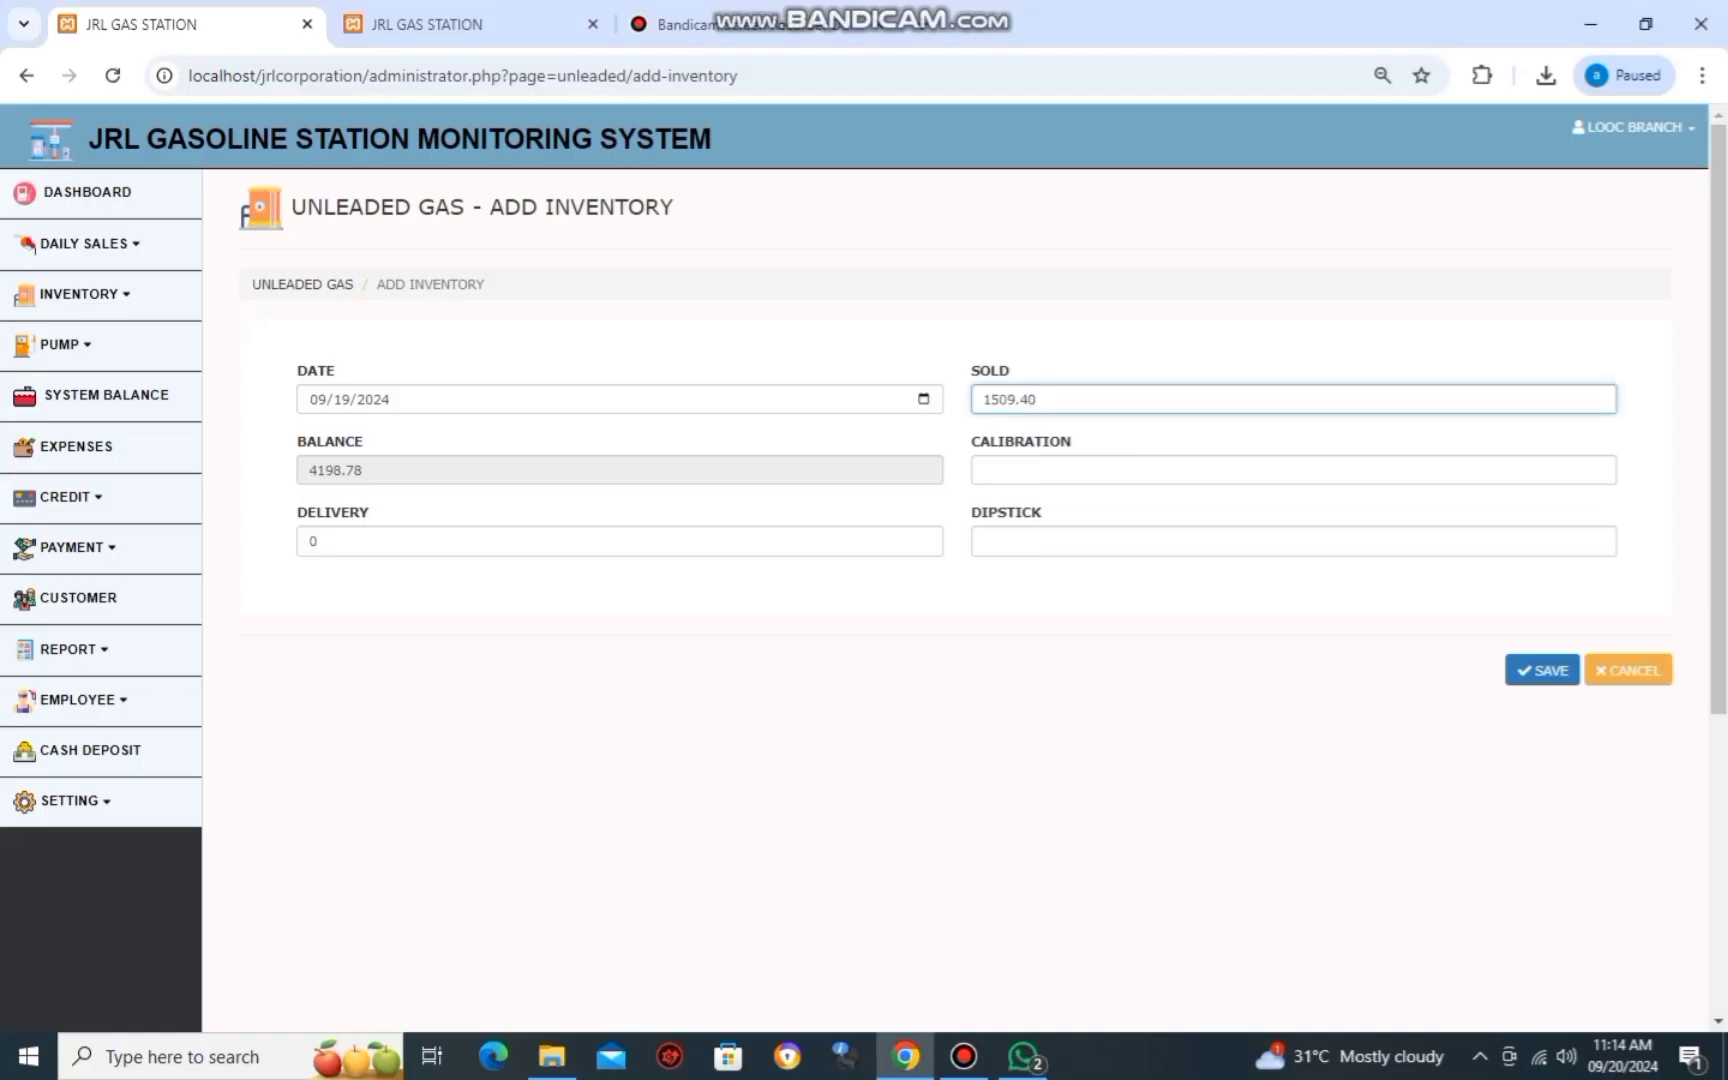
key("Tab")
type("0")
key("Tab")
key("alt+Tab")
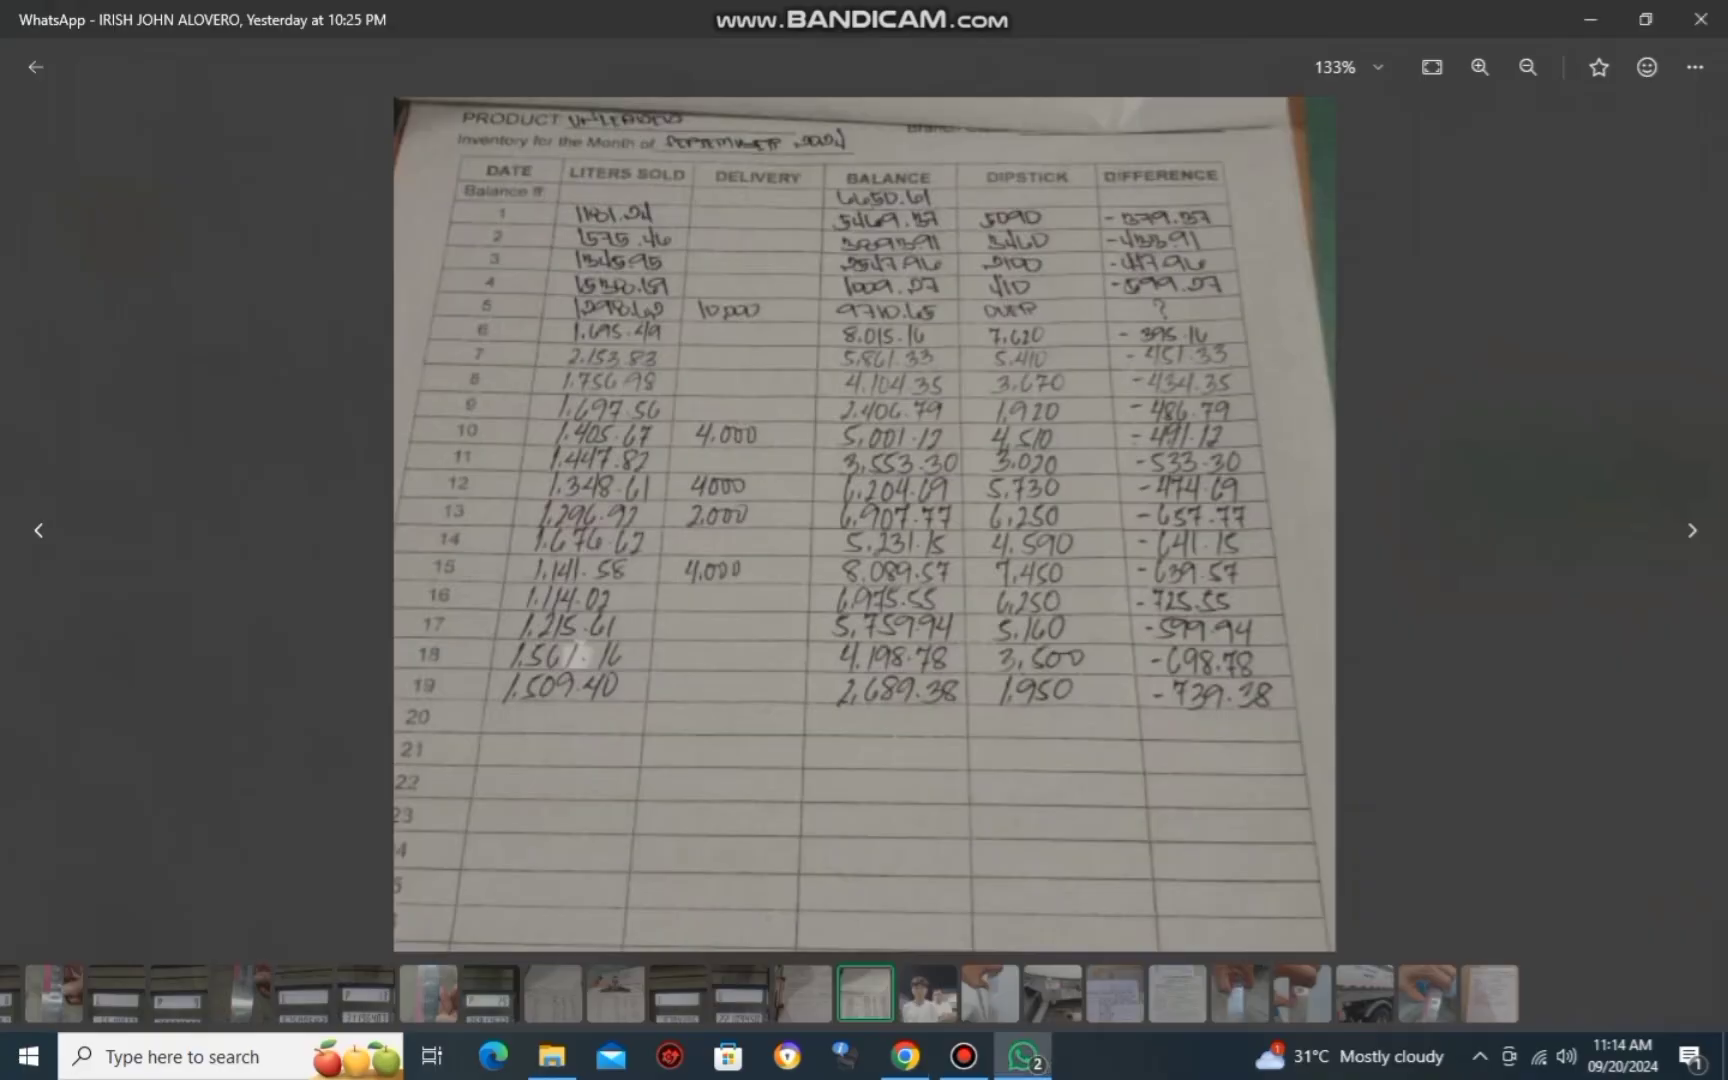
key("alt+Tab")
type("1950")
key("Return")
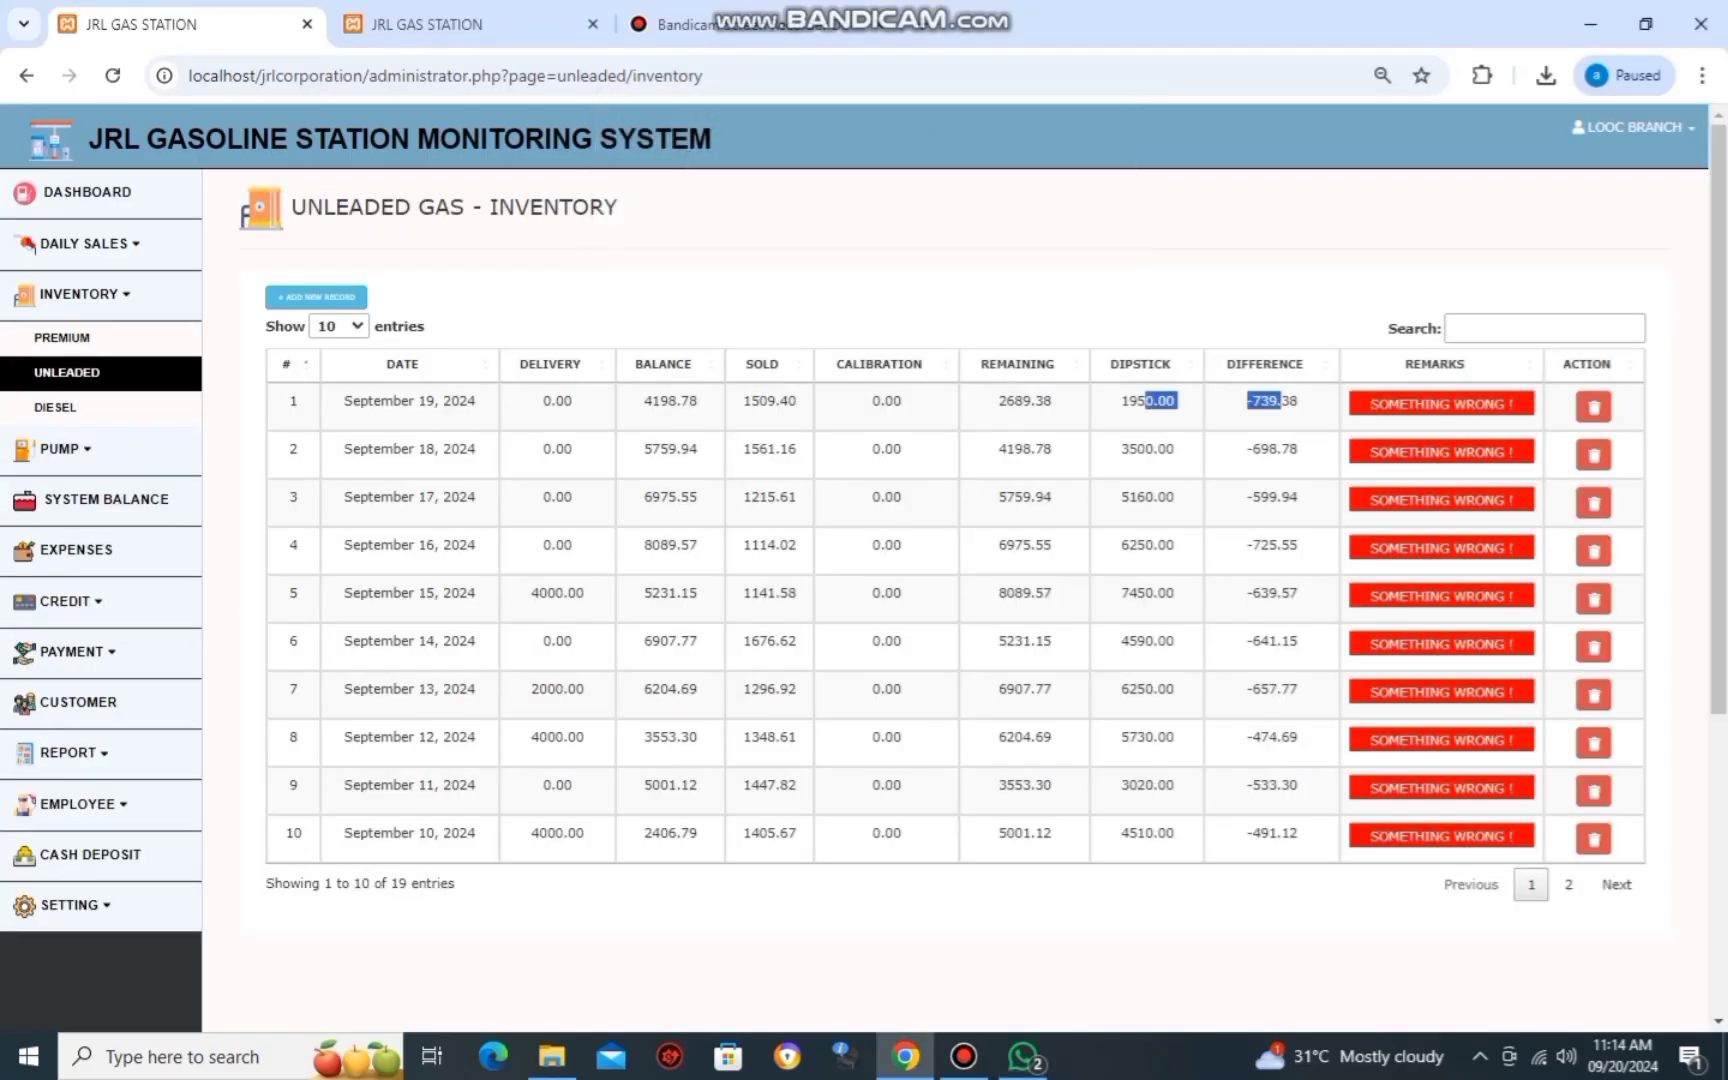
Compare the saved September 19 row (difference -739.38) against the ledger photo.
key("alt+Tab")
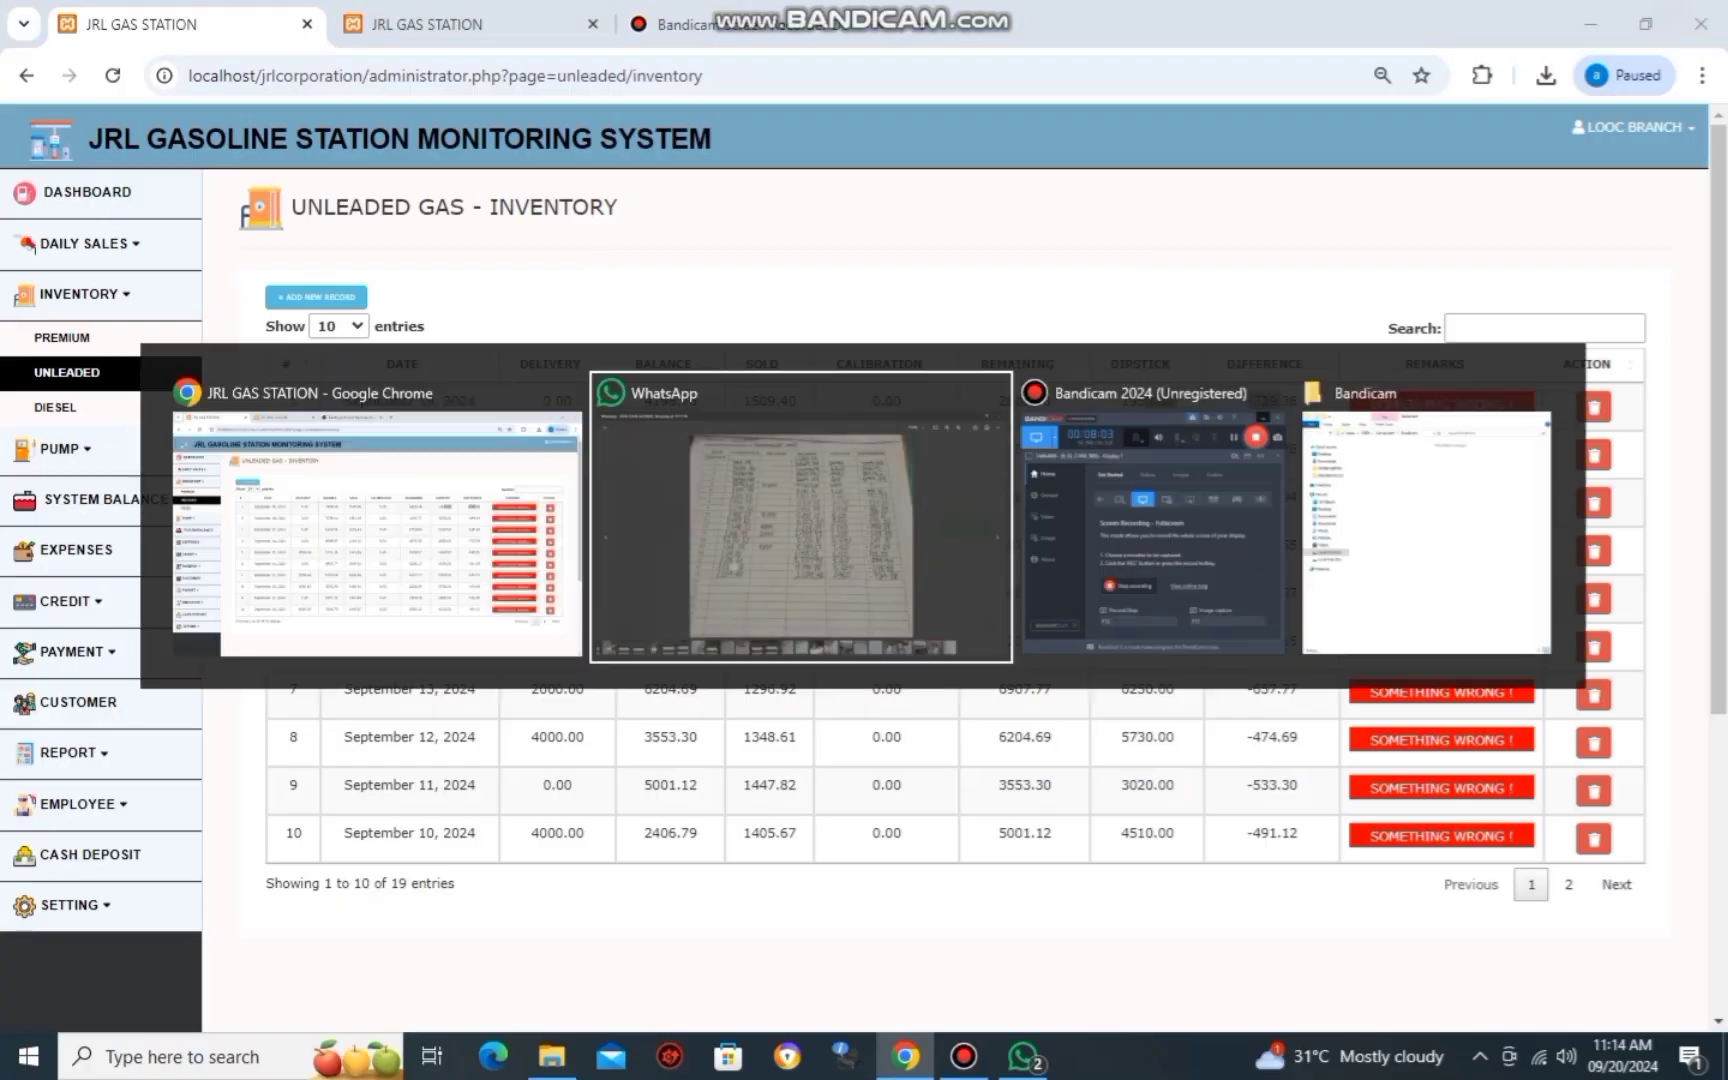
key("alt+Tab")
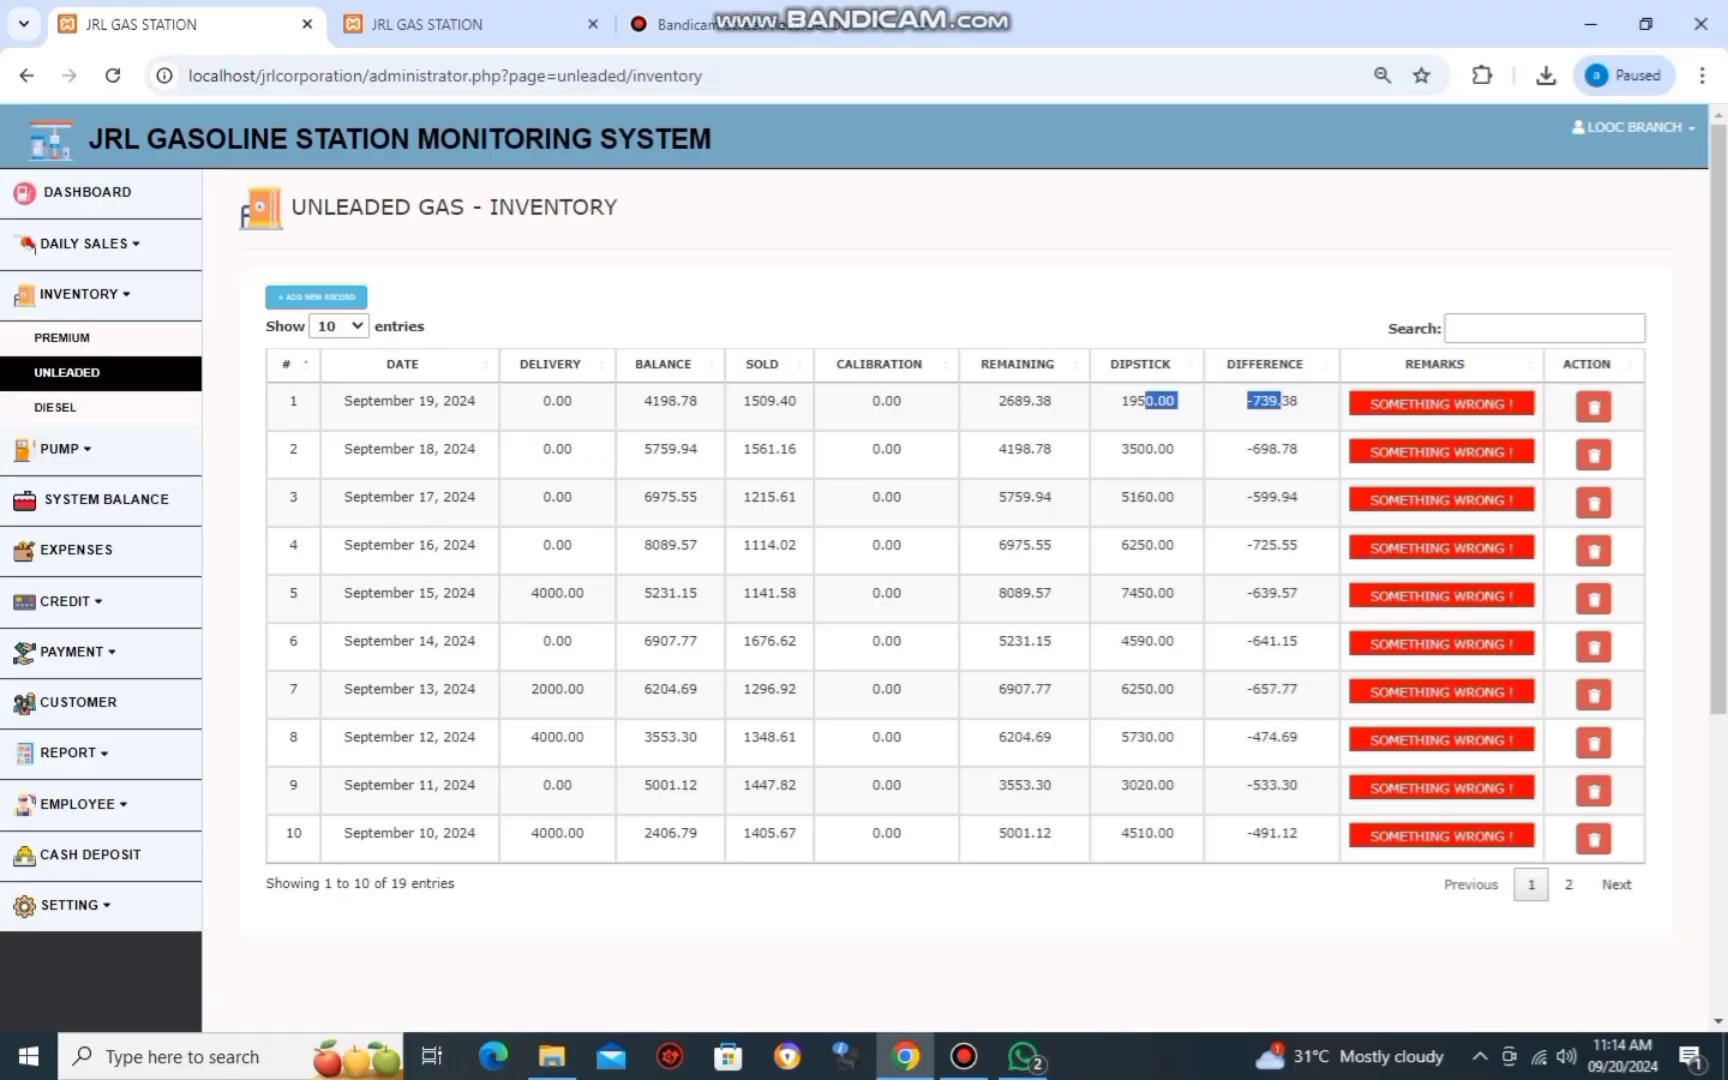
left_click(61, 337)
Look up the premium inventory ledger photo in WhatsApp, then return to the premium inventory tab.
key("alt+Tab")
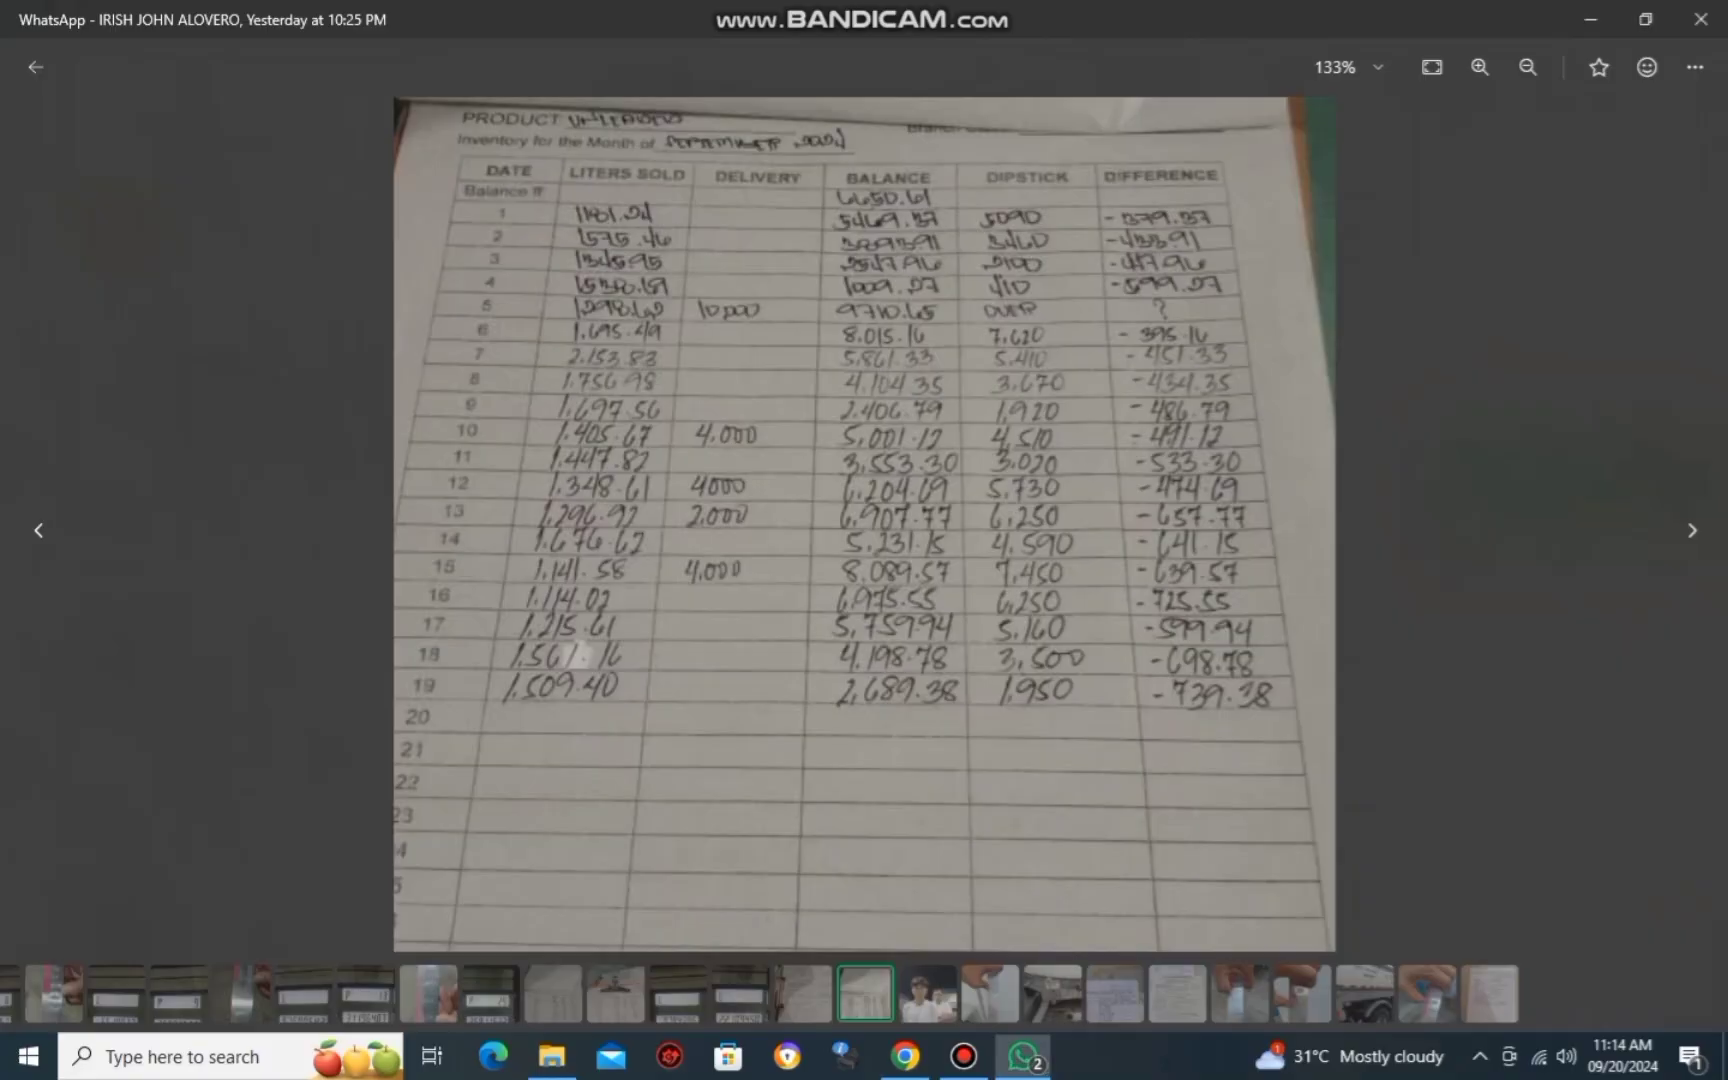
key("Left")
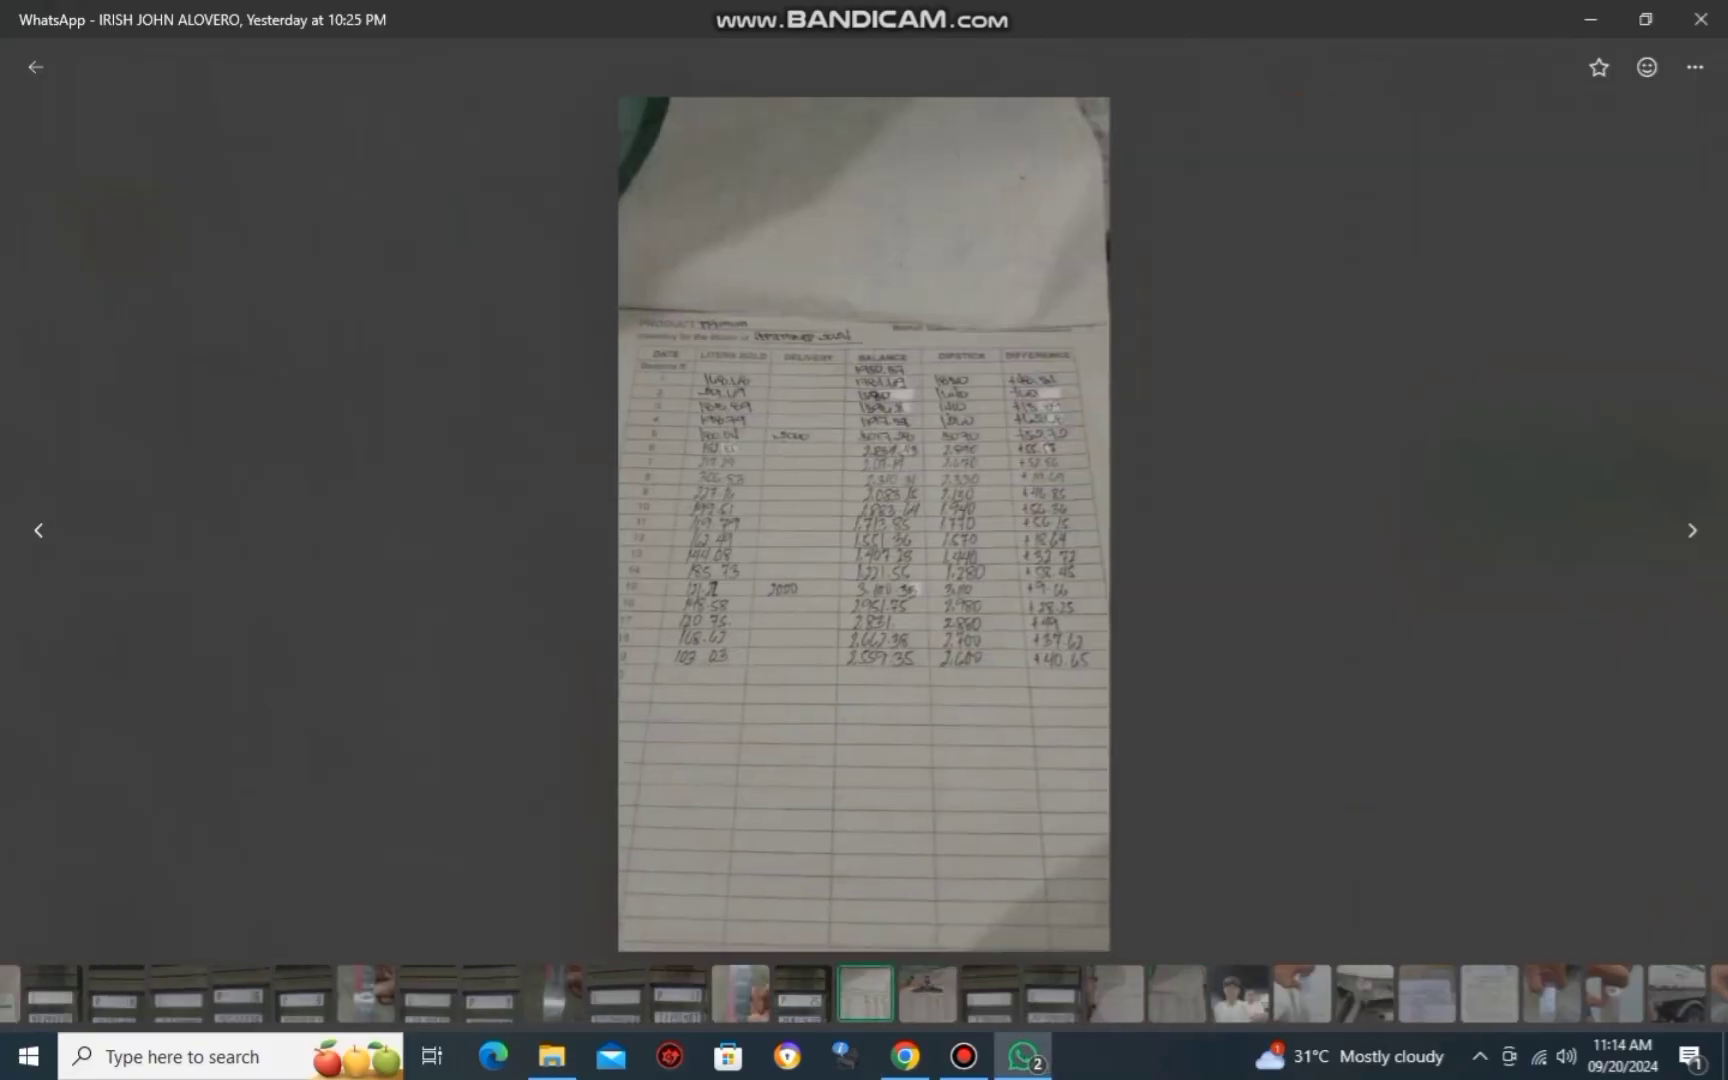
key("Left")
scroll(865, 524, "down", 3)
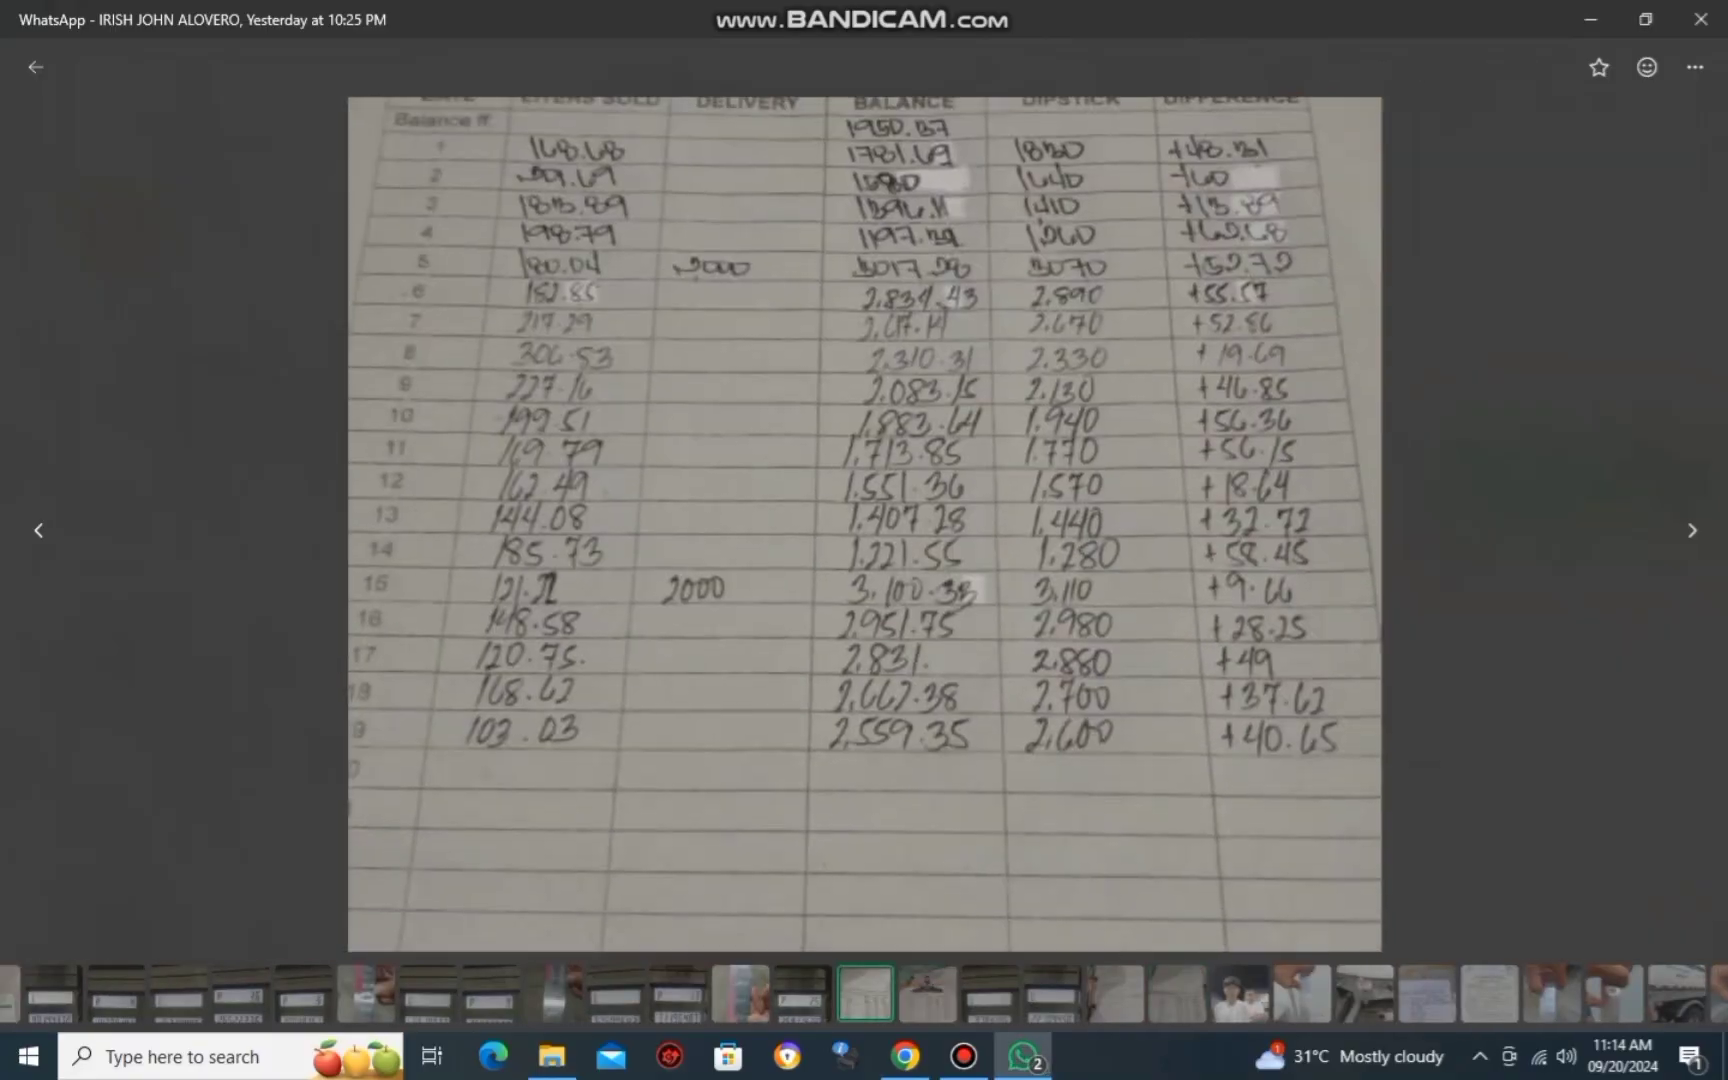
key("alt+Tab")
key("ctrl+Tab")
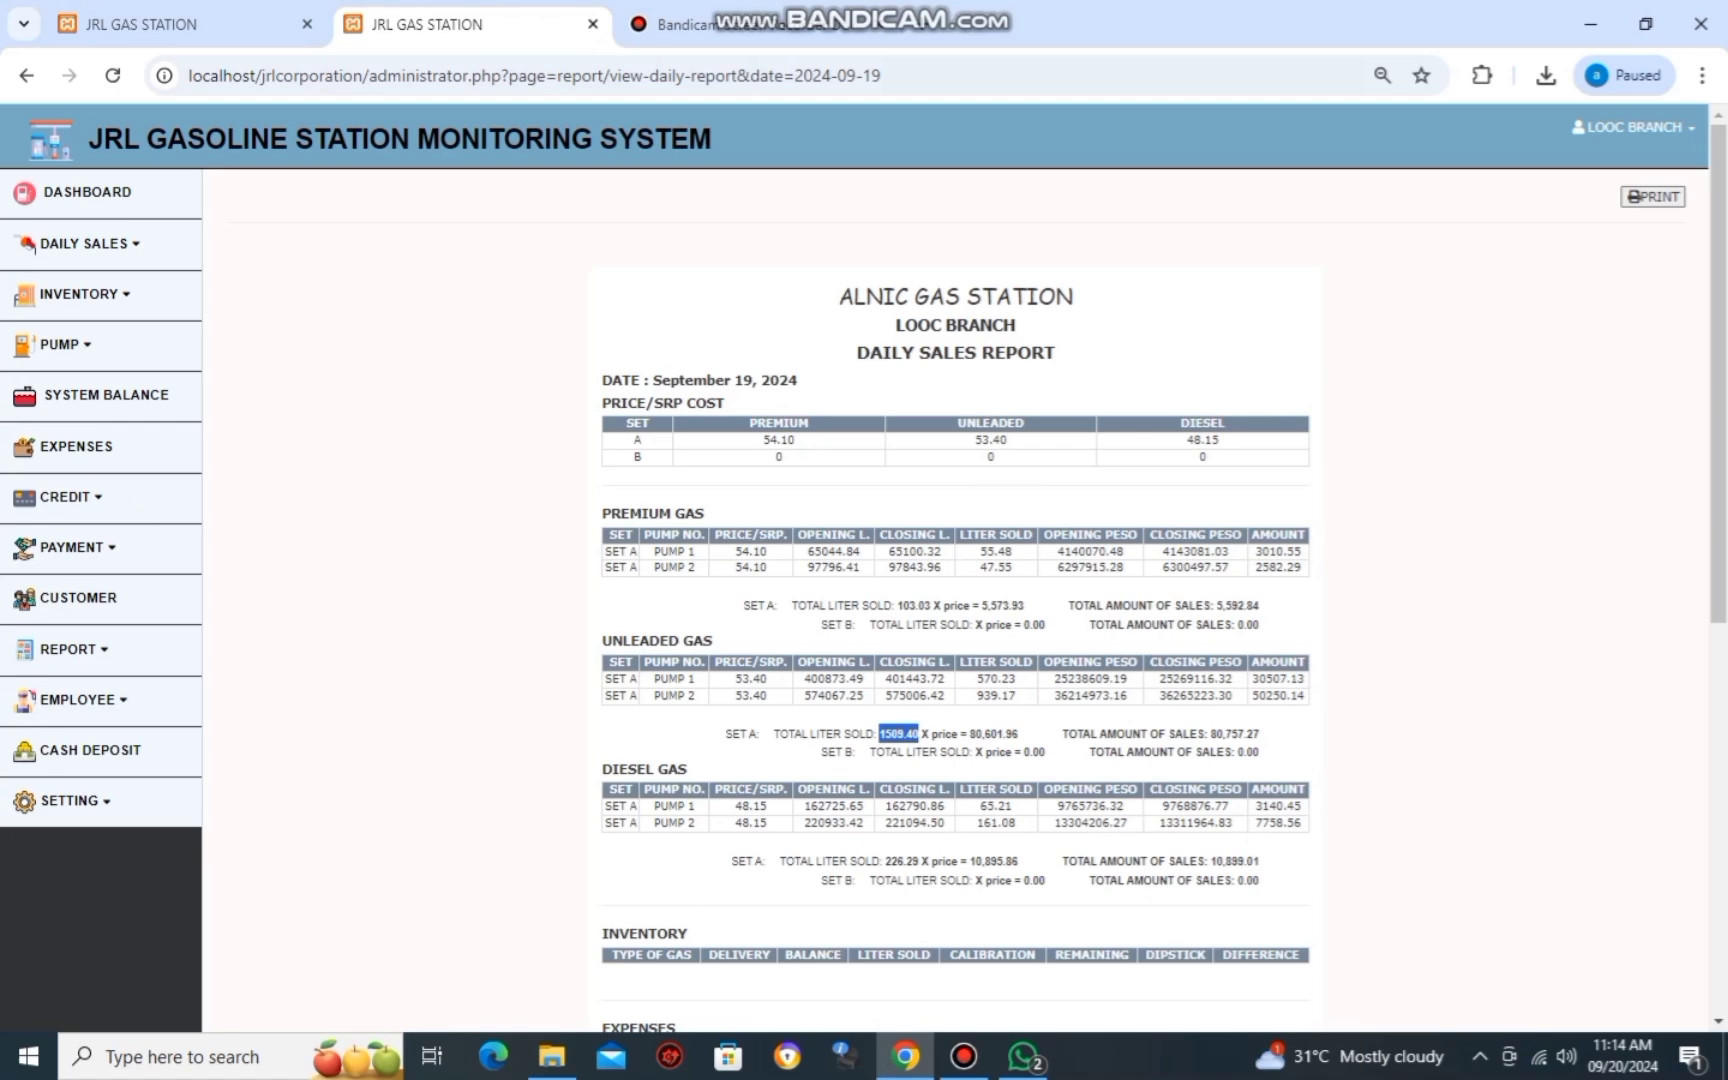
key("ctrl+shift+Tab")
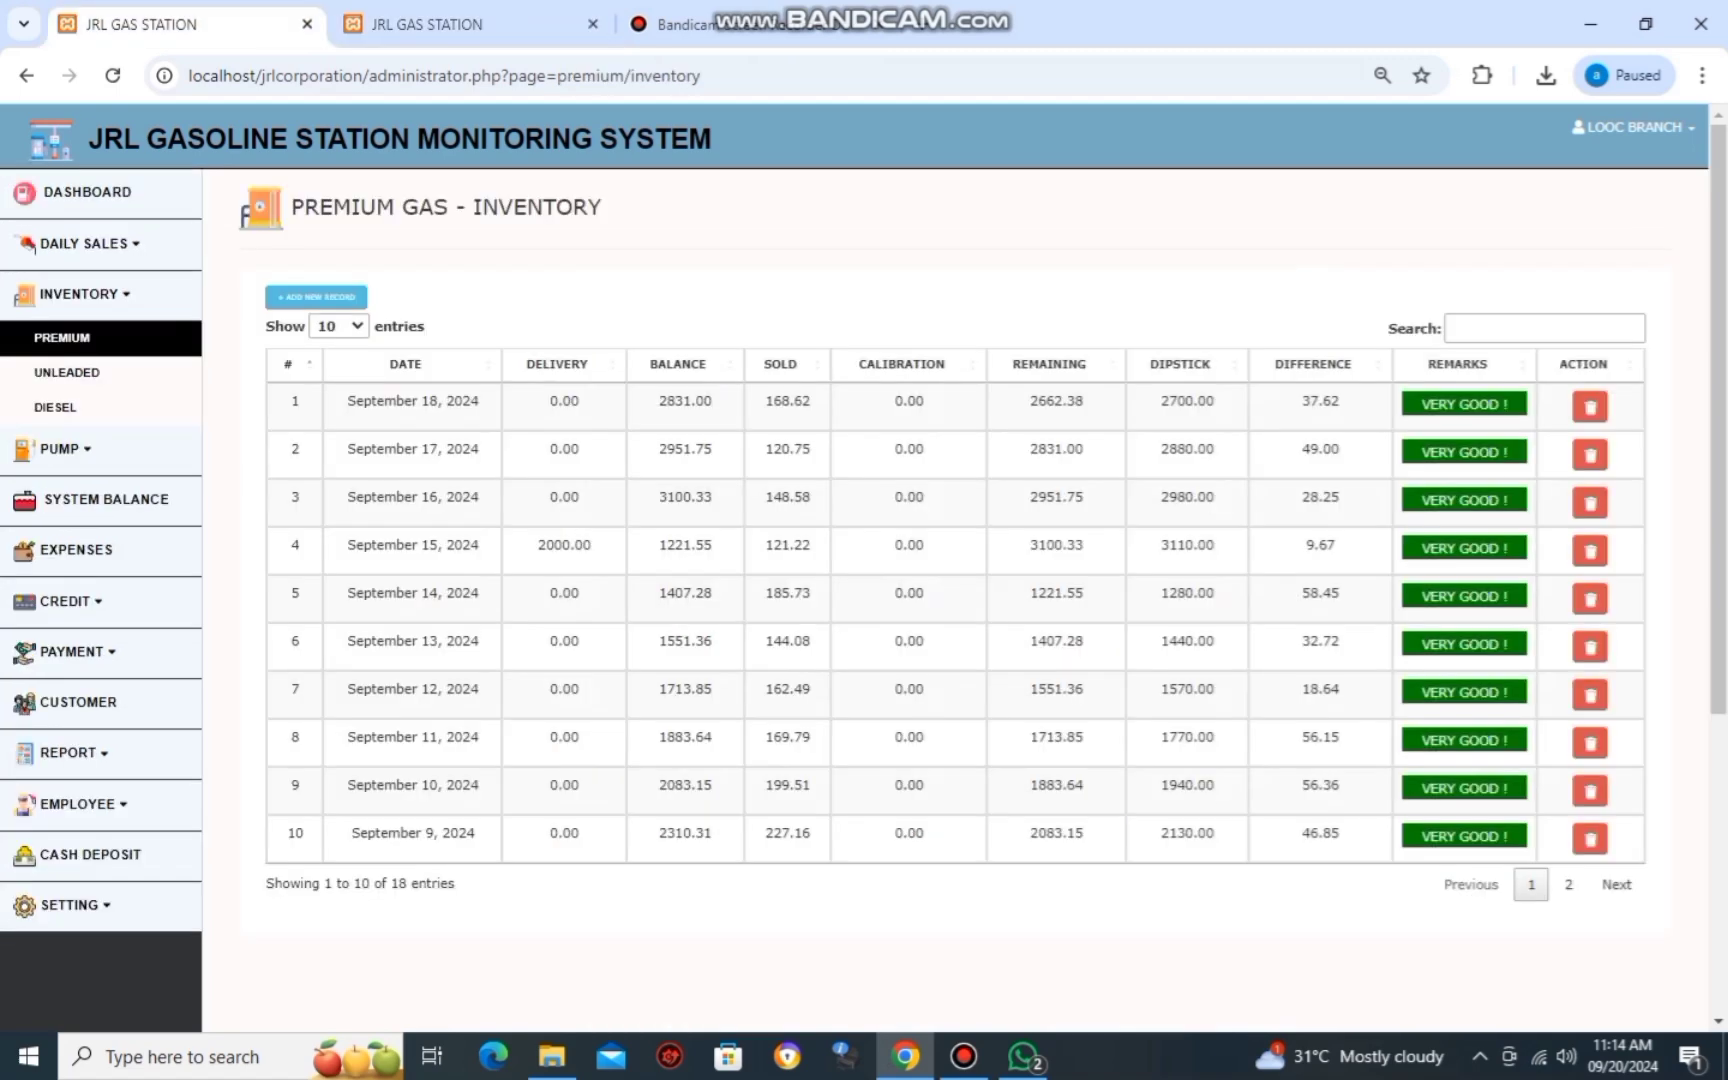
Add a premium inventory record with delivery 0, calibration 0 and dipstick 2600, and save it.
left_click(316, 297)
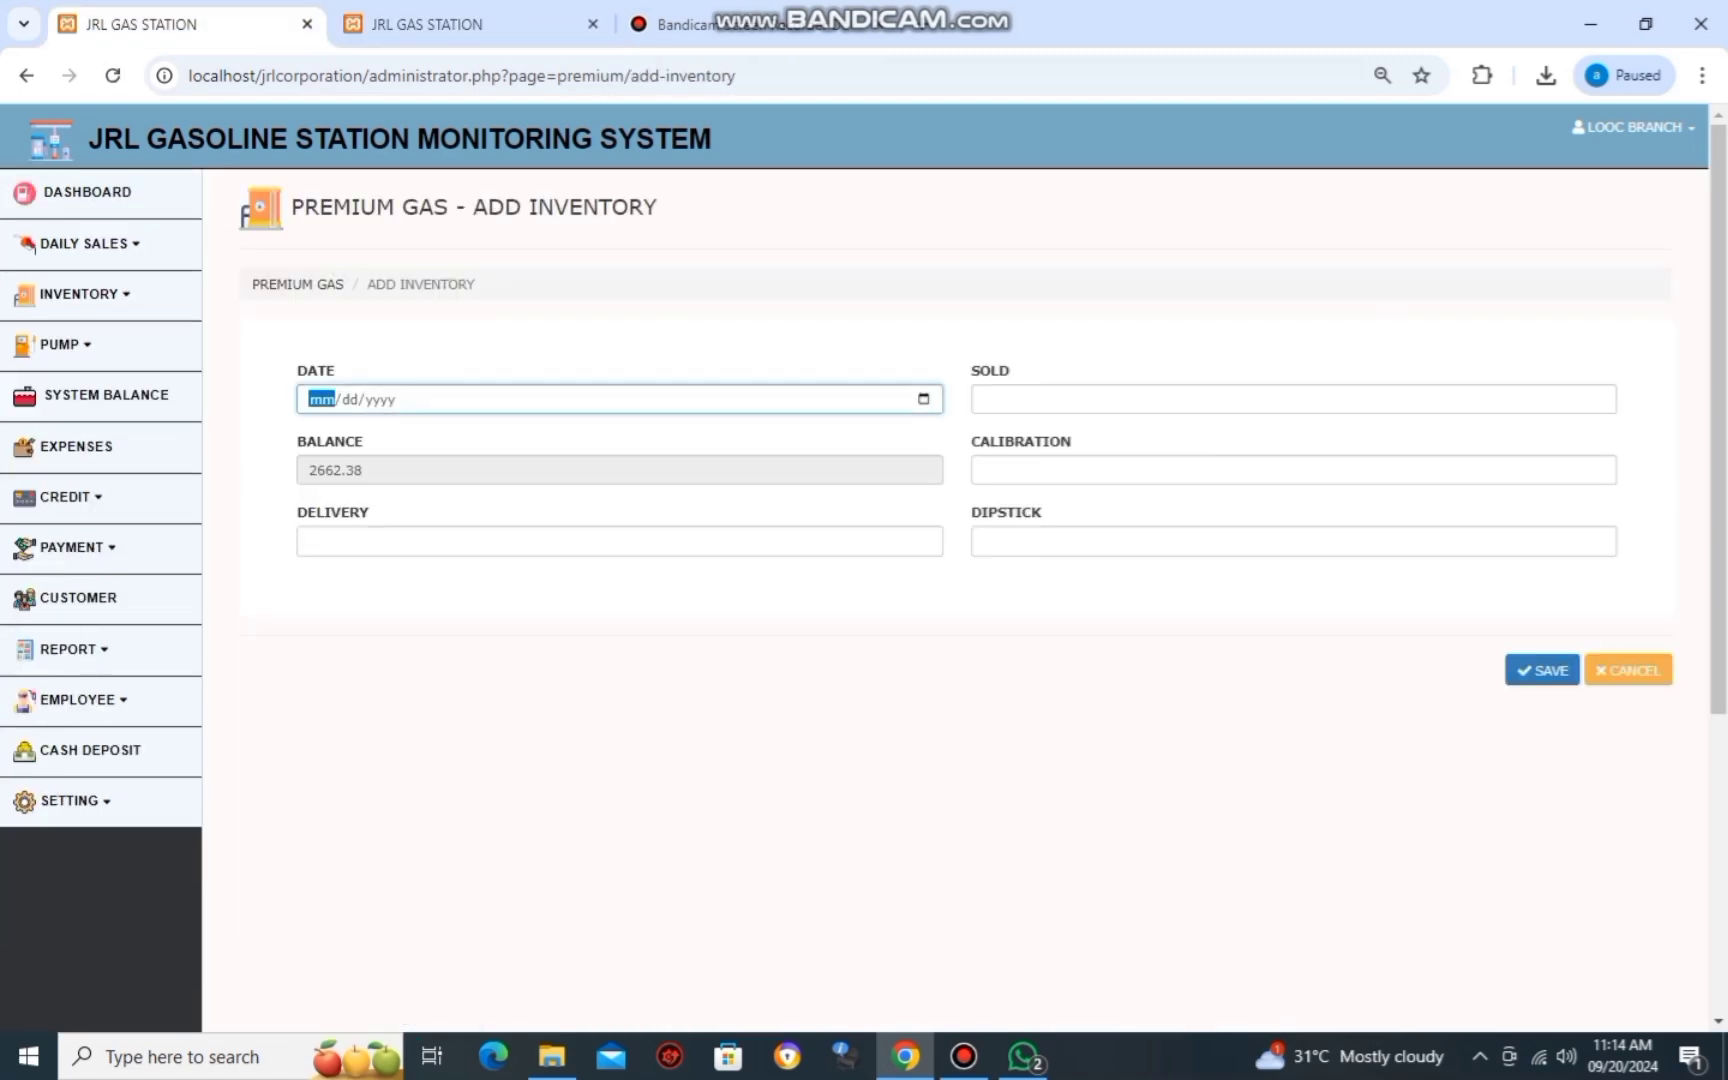
key("Tab")
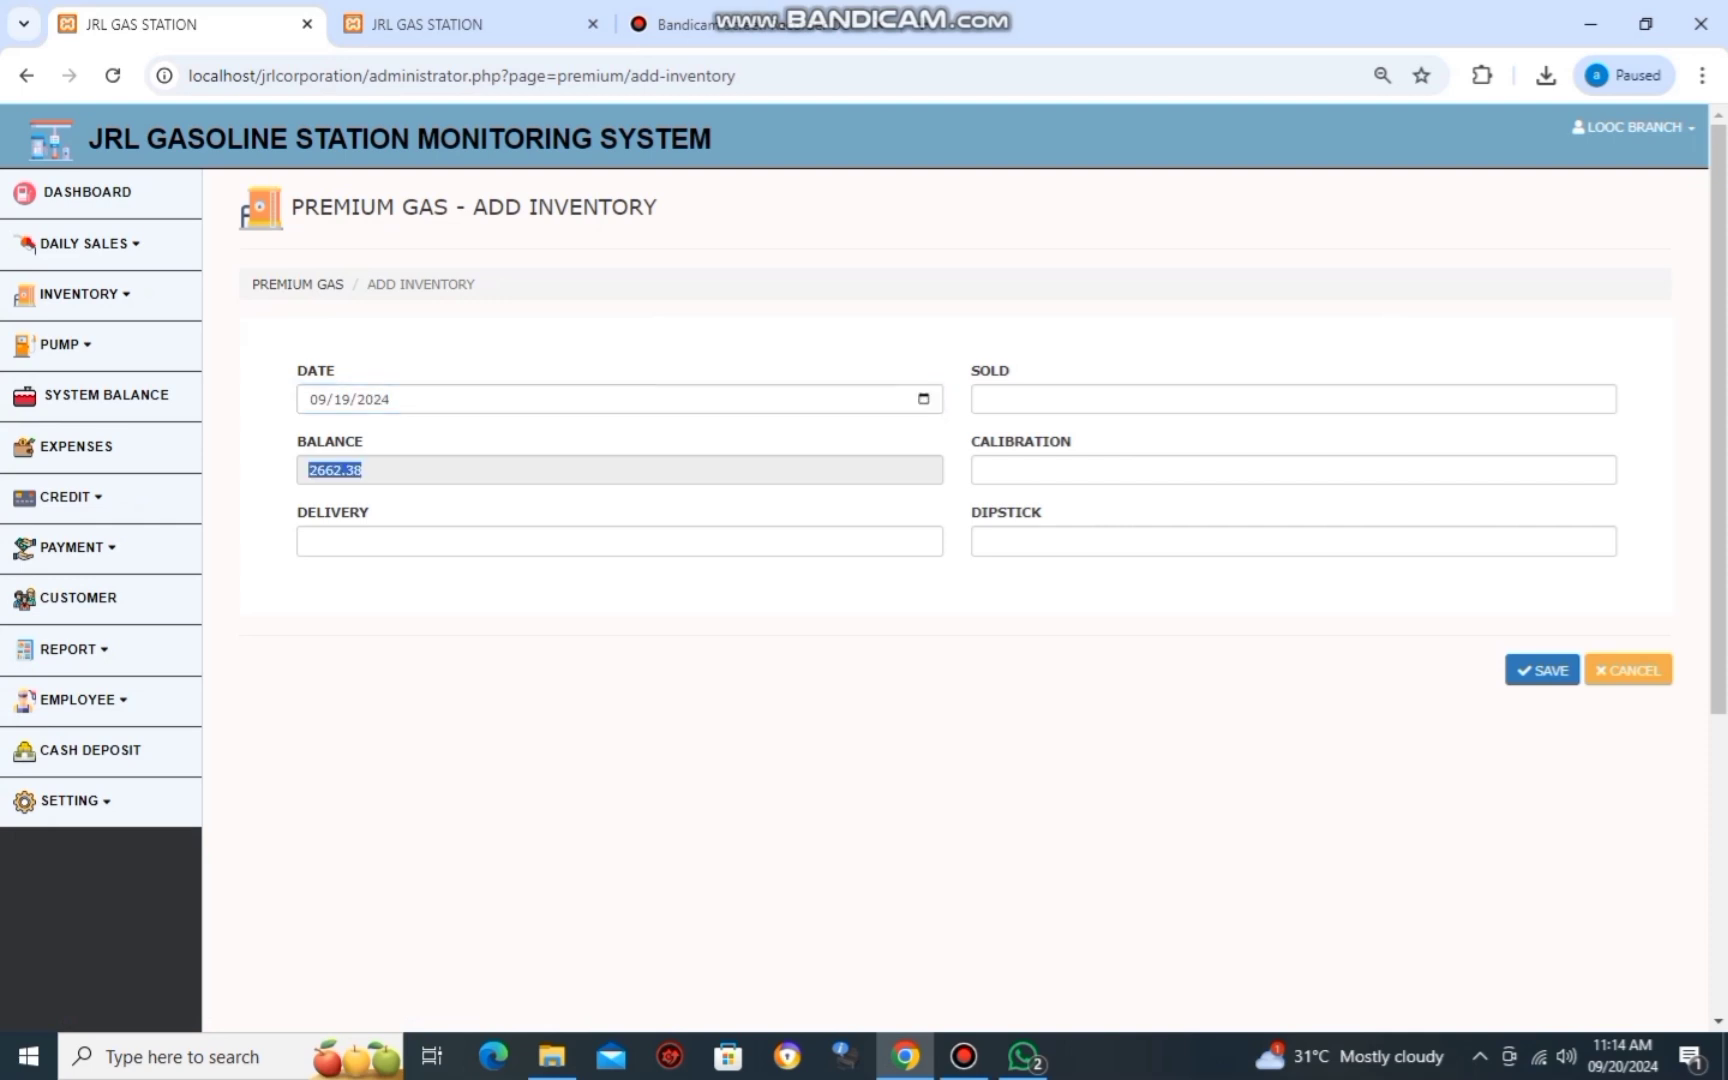
key("Tab")
type("0")
key("Tab")
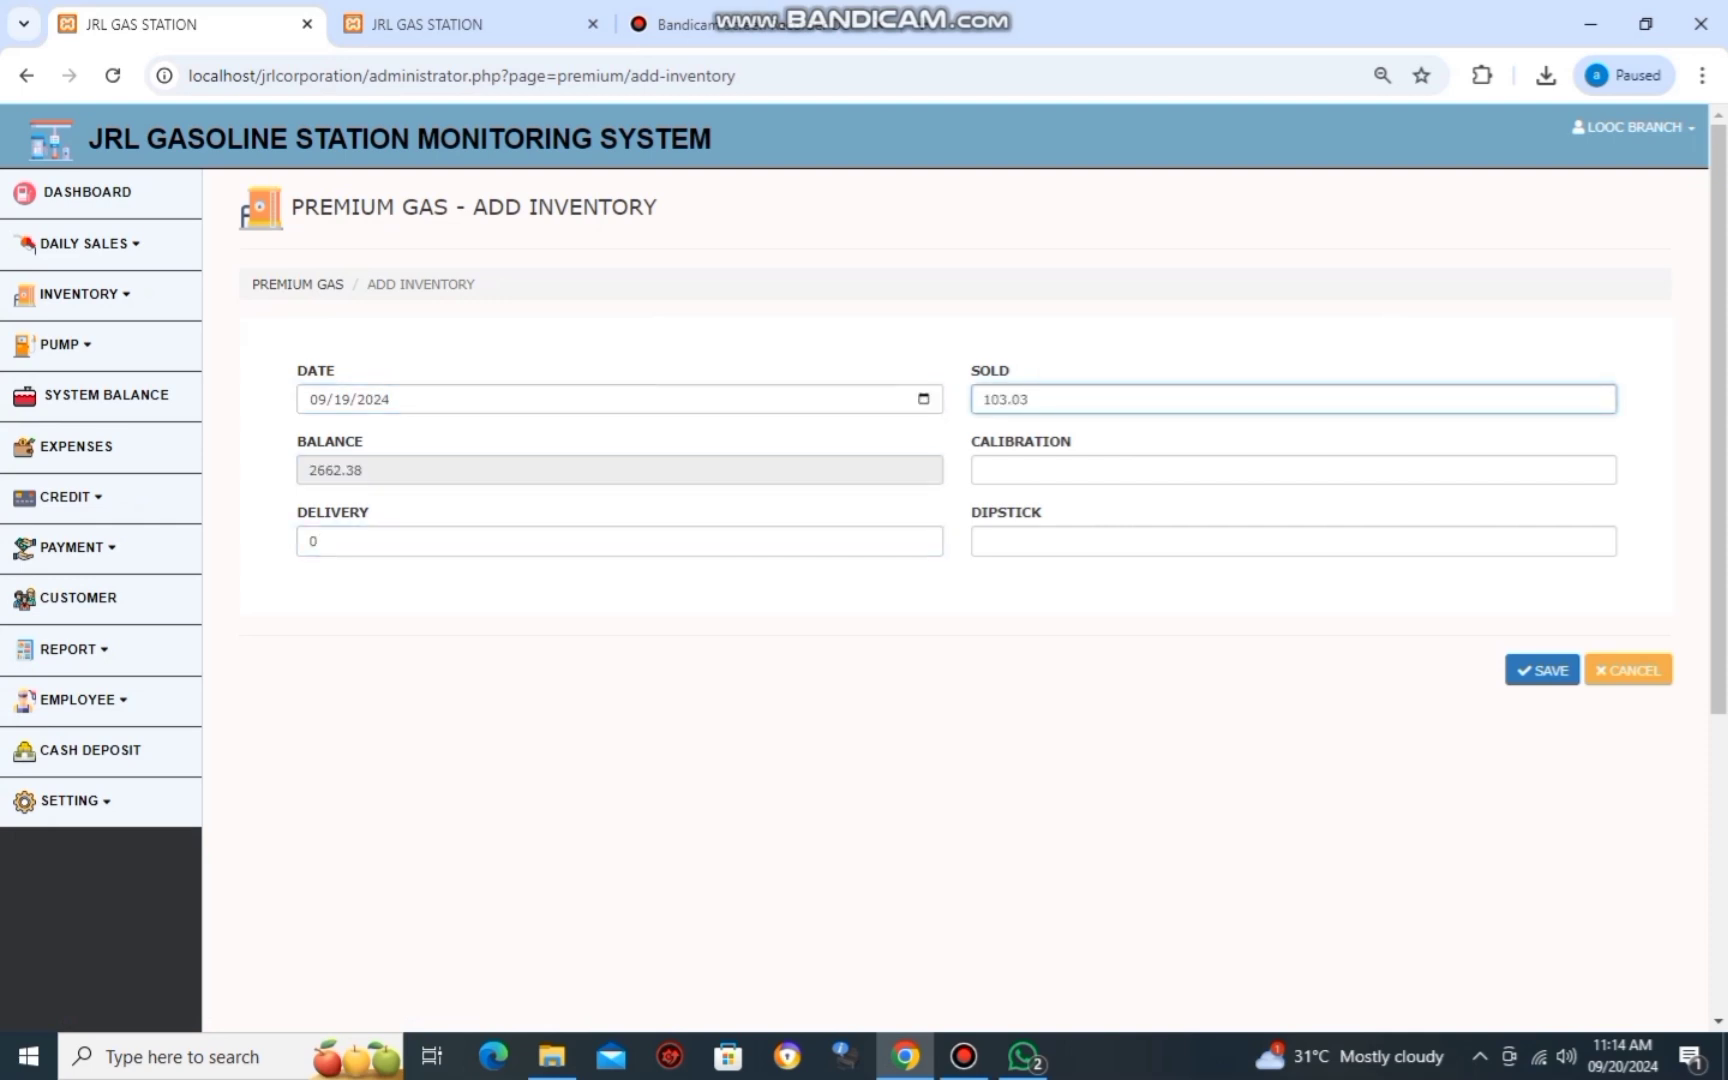
key("Tab")
type("0")
key("alt+Tab")
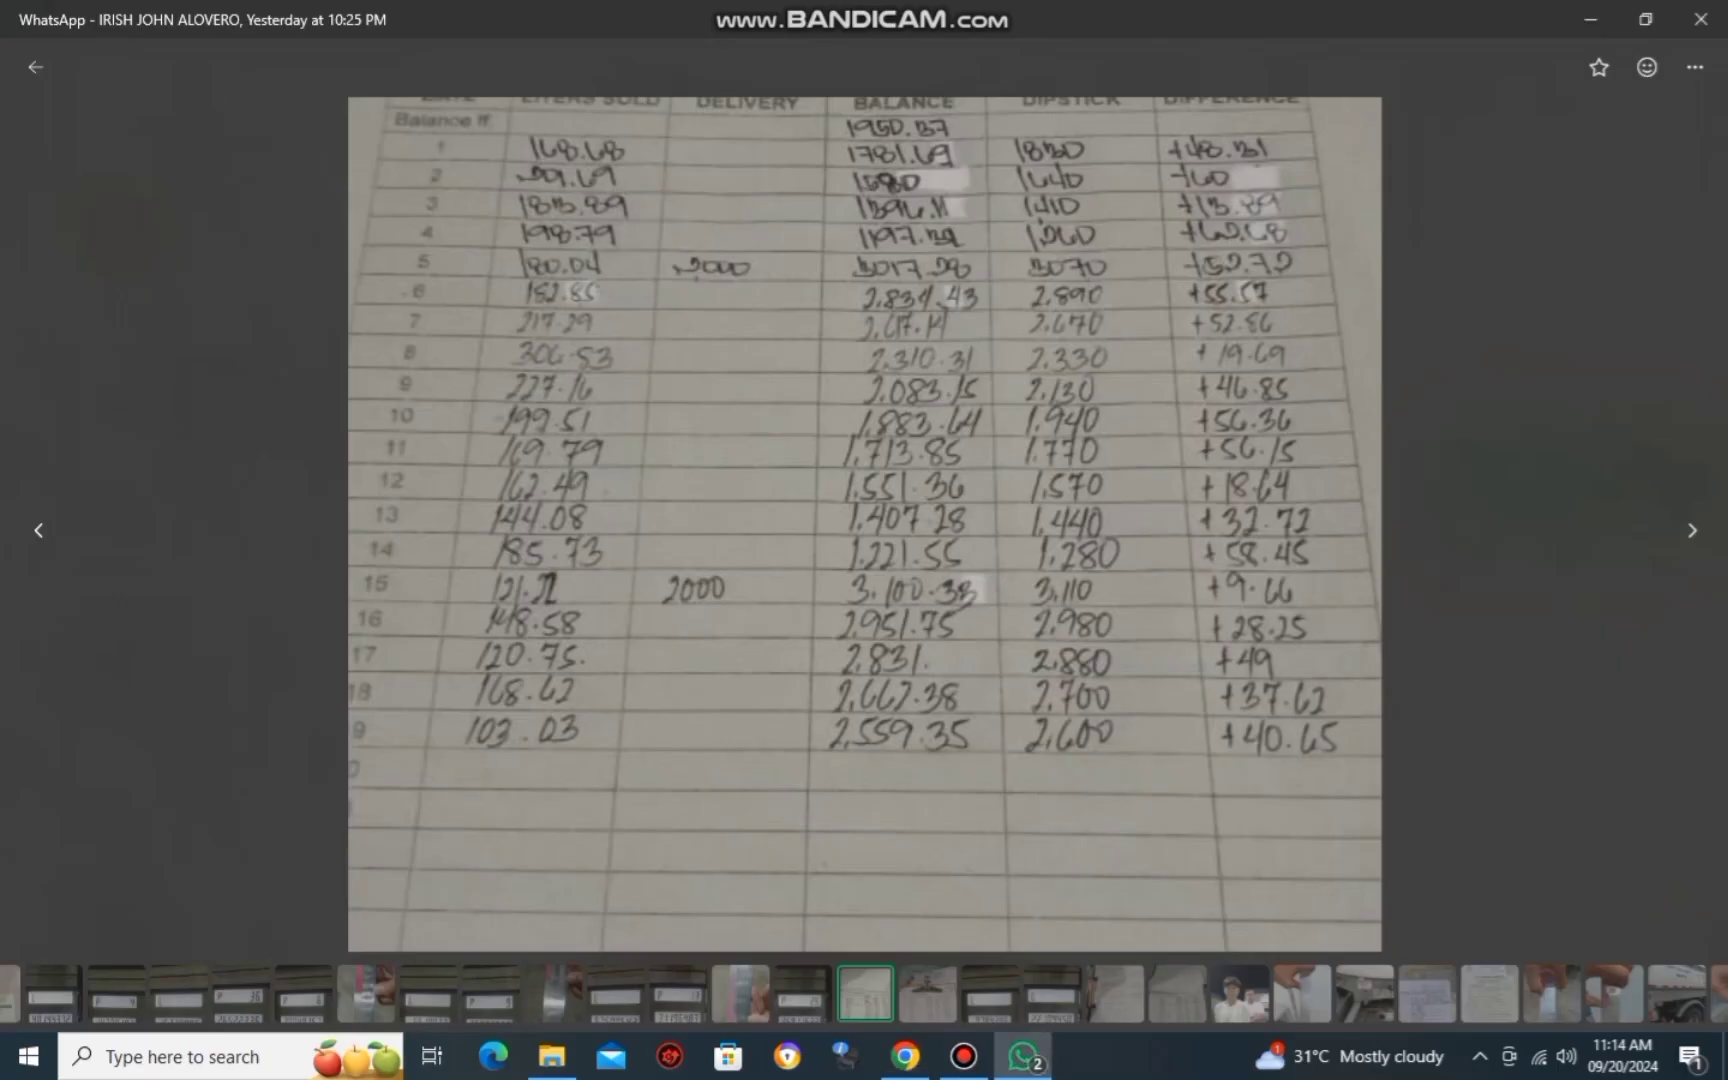
key("alt+Tab")
key("Tab")
type("2600")
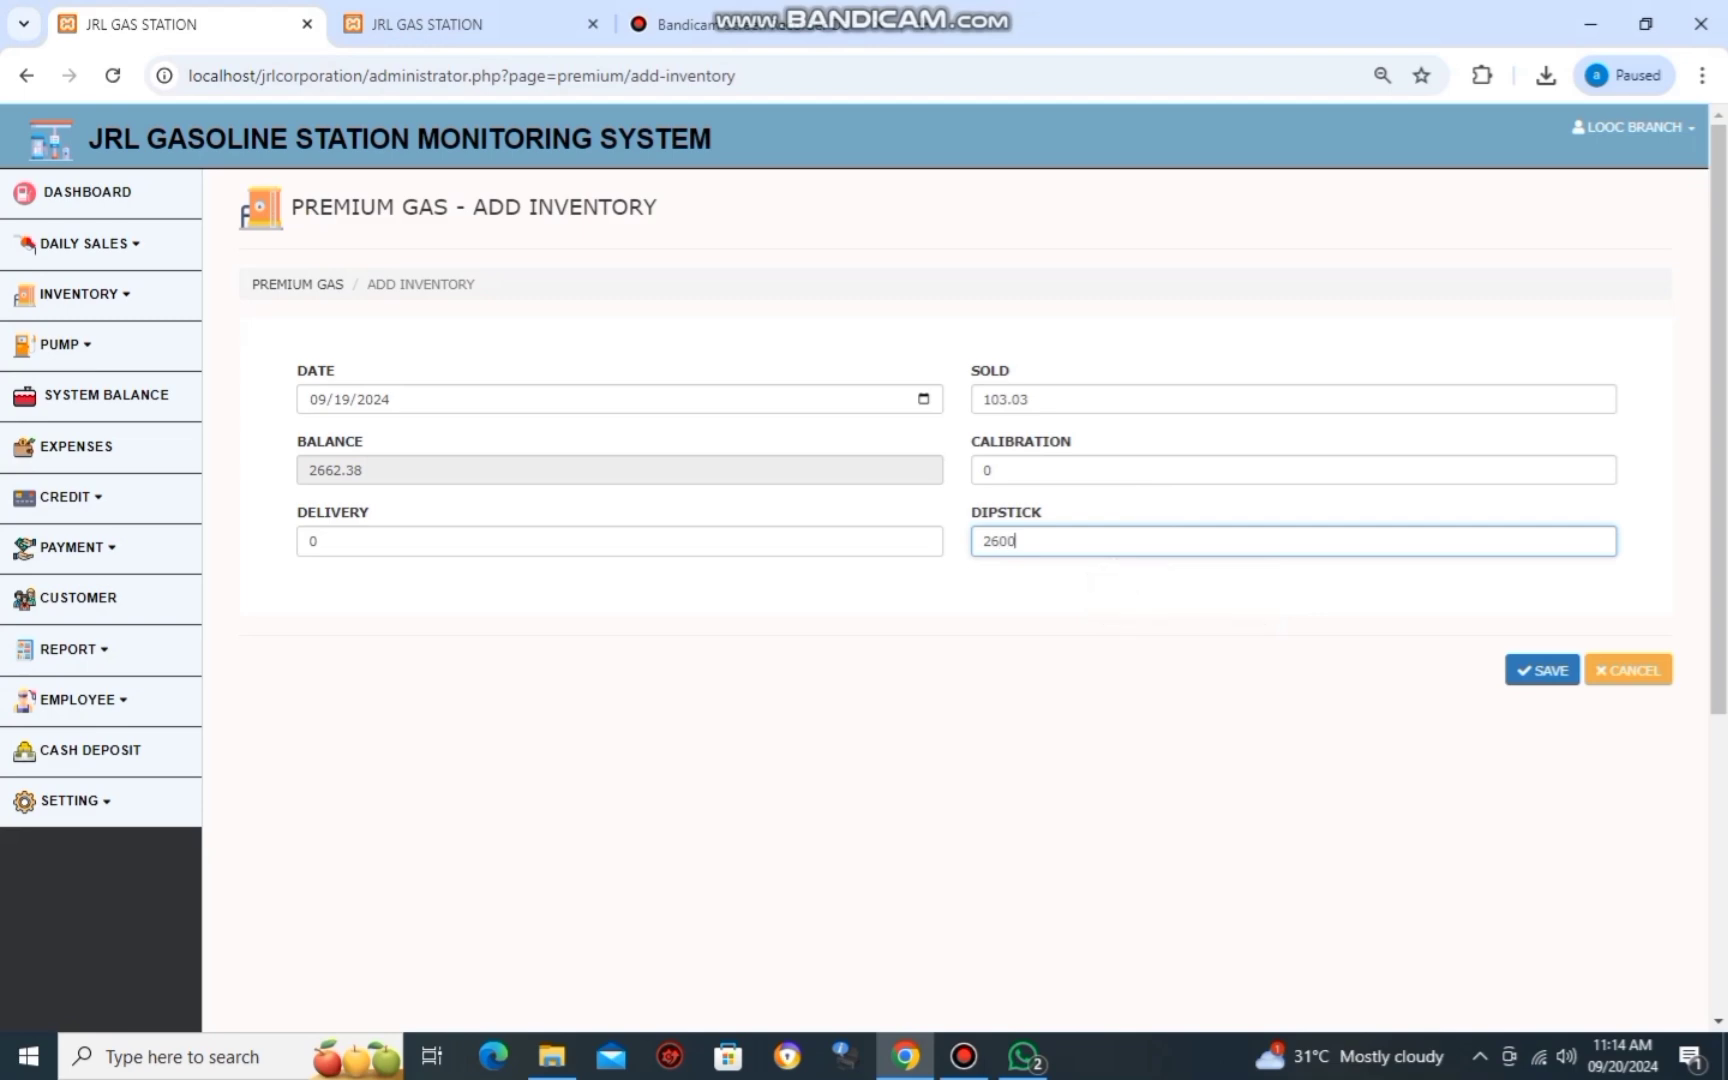
key("Return")
key("Return")
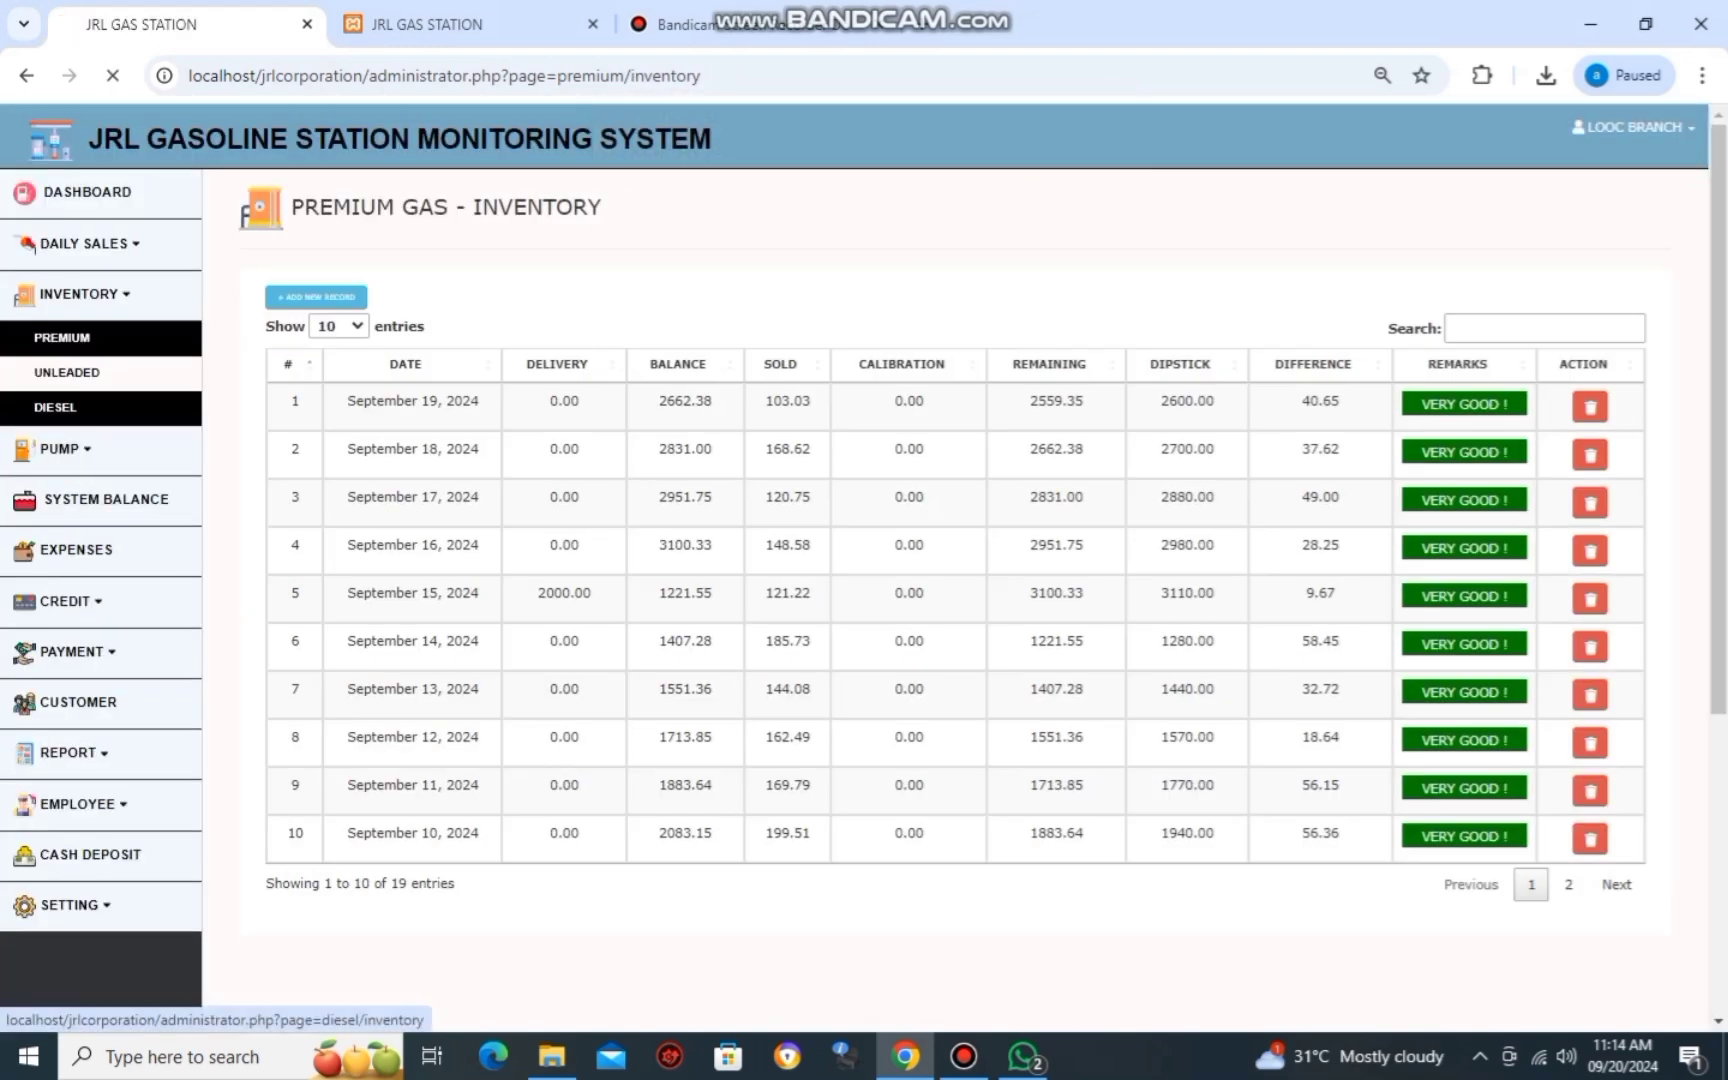
Start a new diesel inventory record dated 09/19/2024.
left_click(55, 407)
left_click(316, 297)
left_click(322, 399)
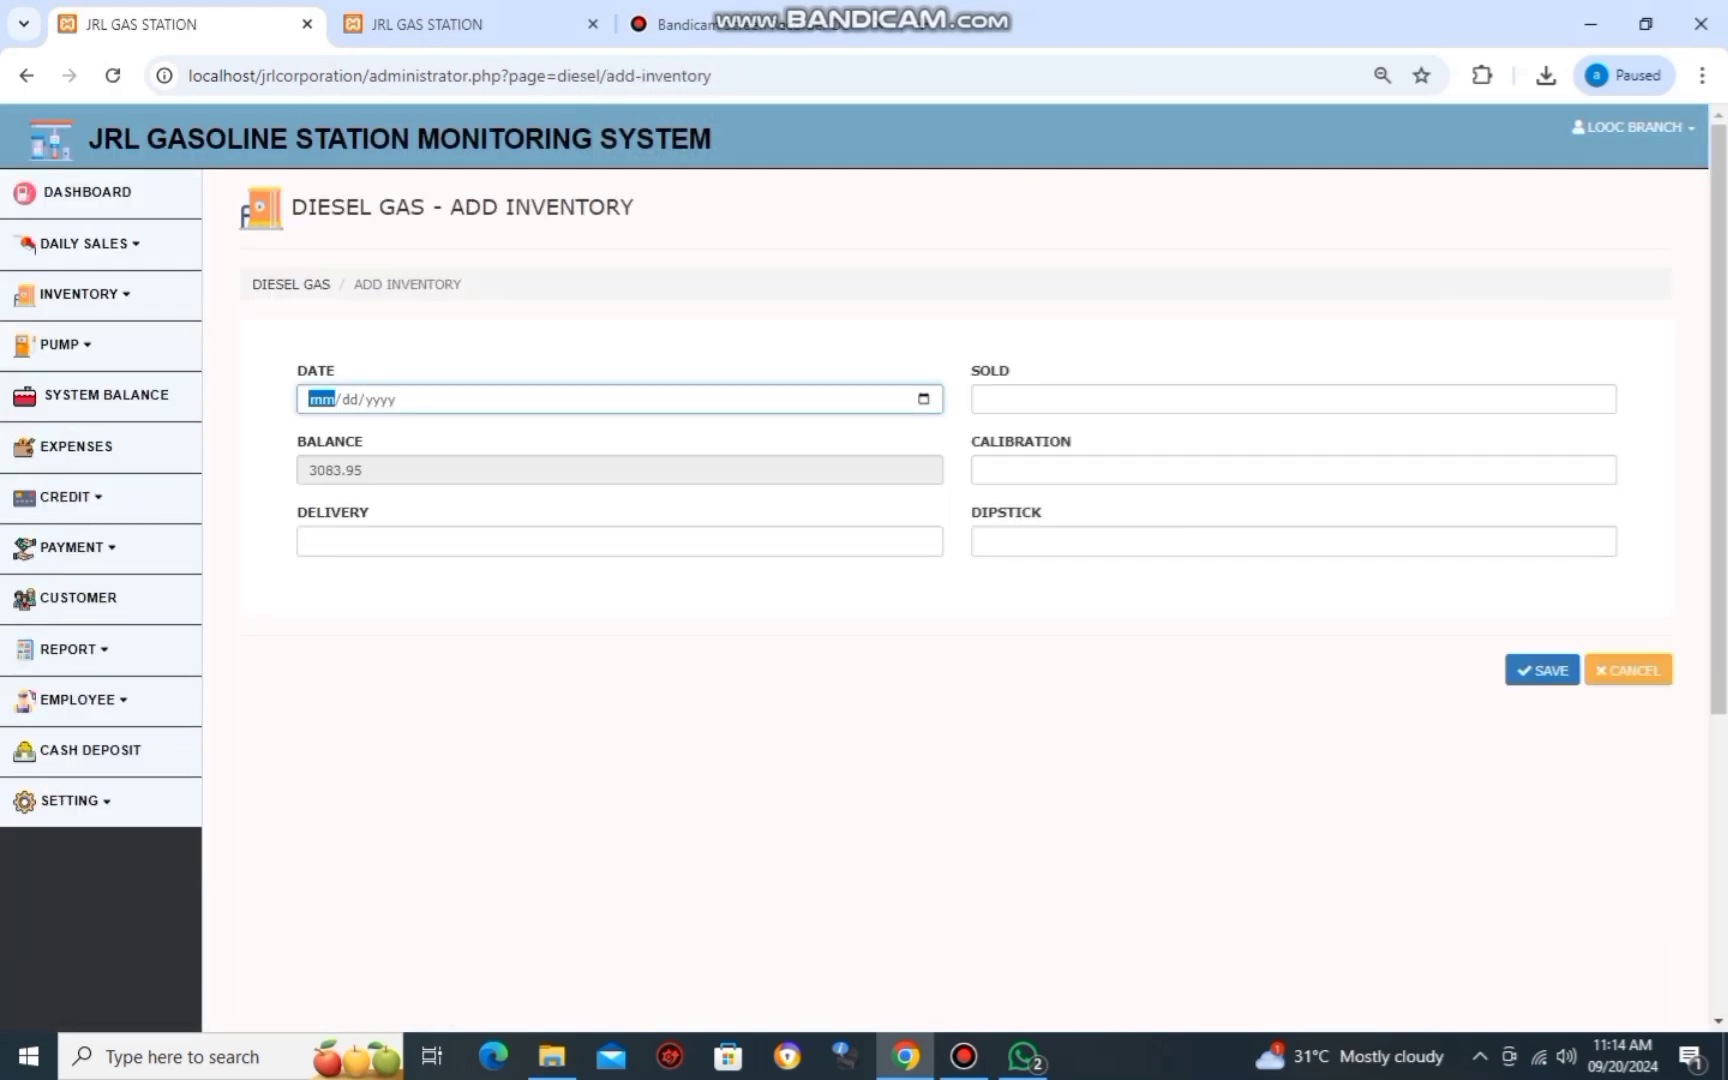
type("09192024")
key("Tab")
key("Tab")
key("Tab")
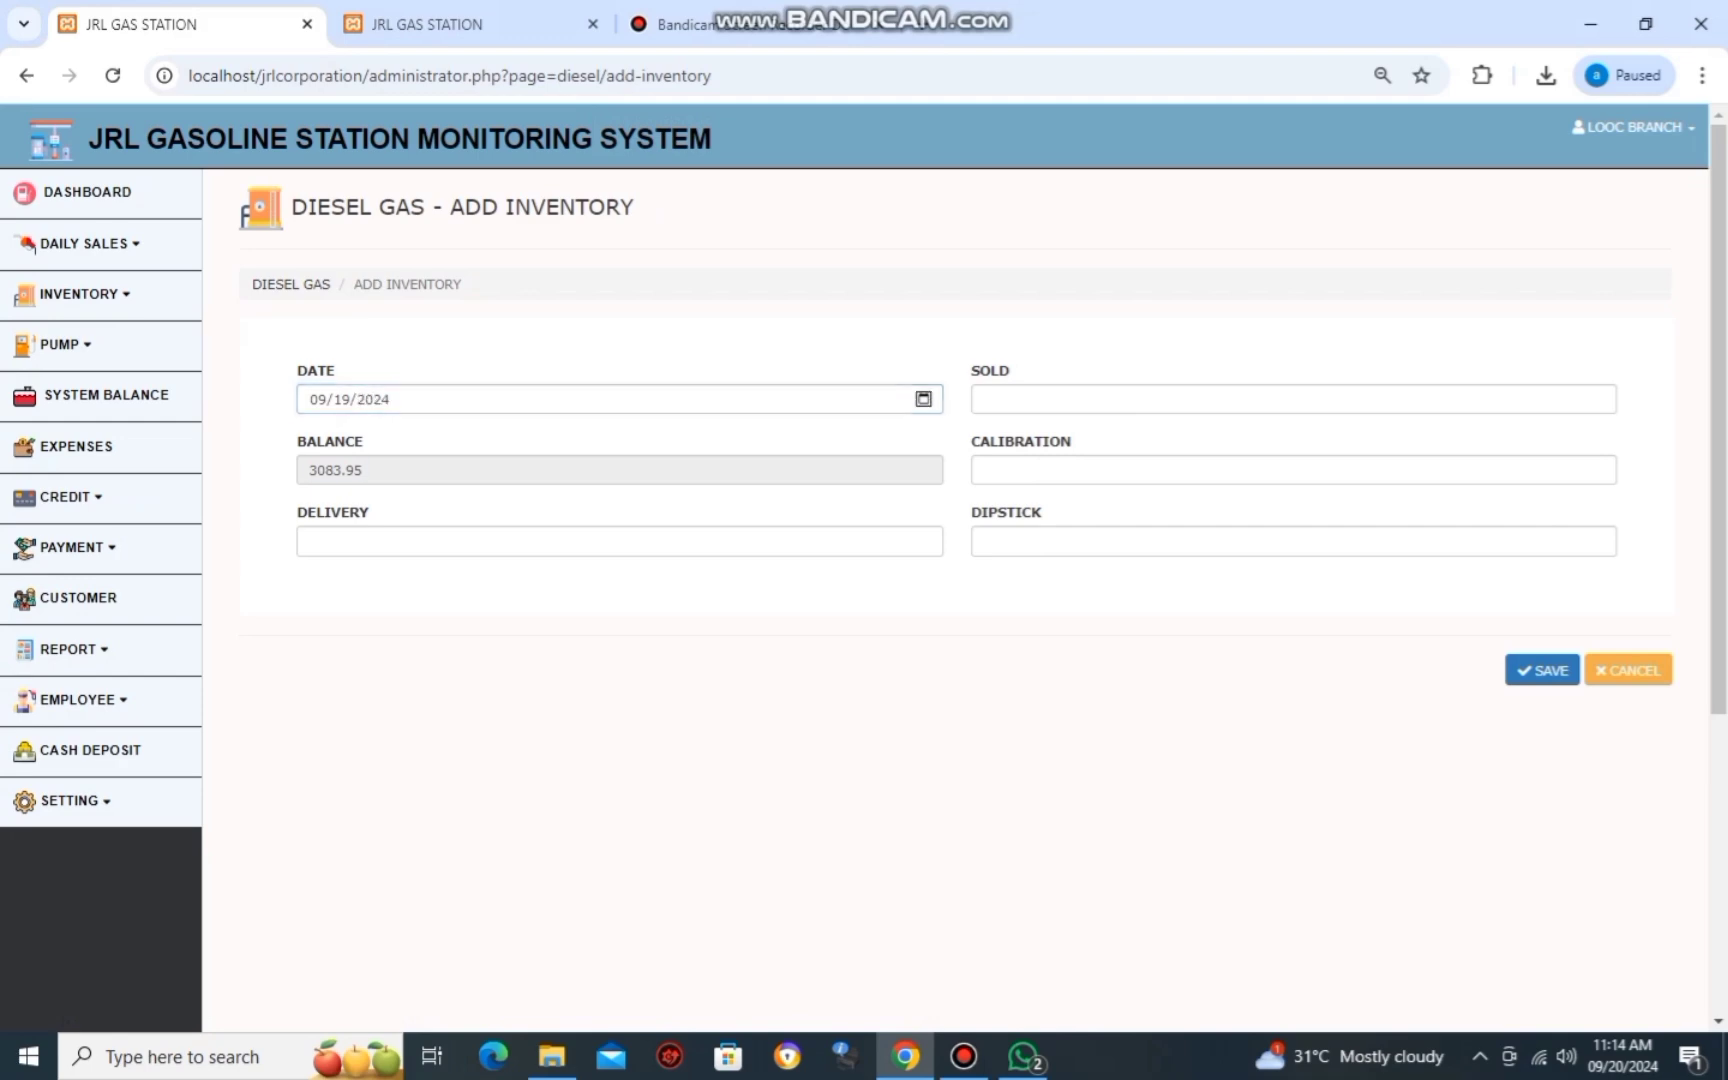
Check the daily report's diesel liters sold (226.29), then browse the station's sheet photos in WhatsApp.
left_click(460, 24)
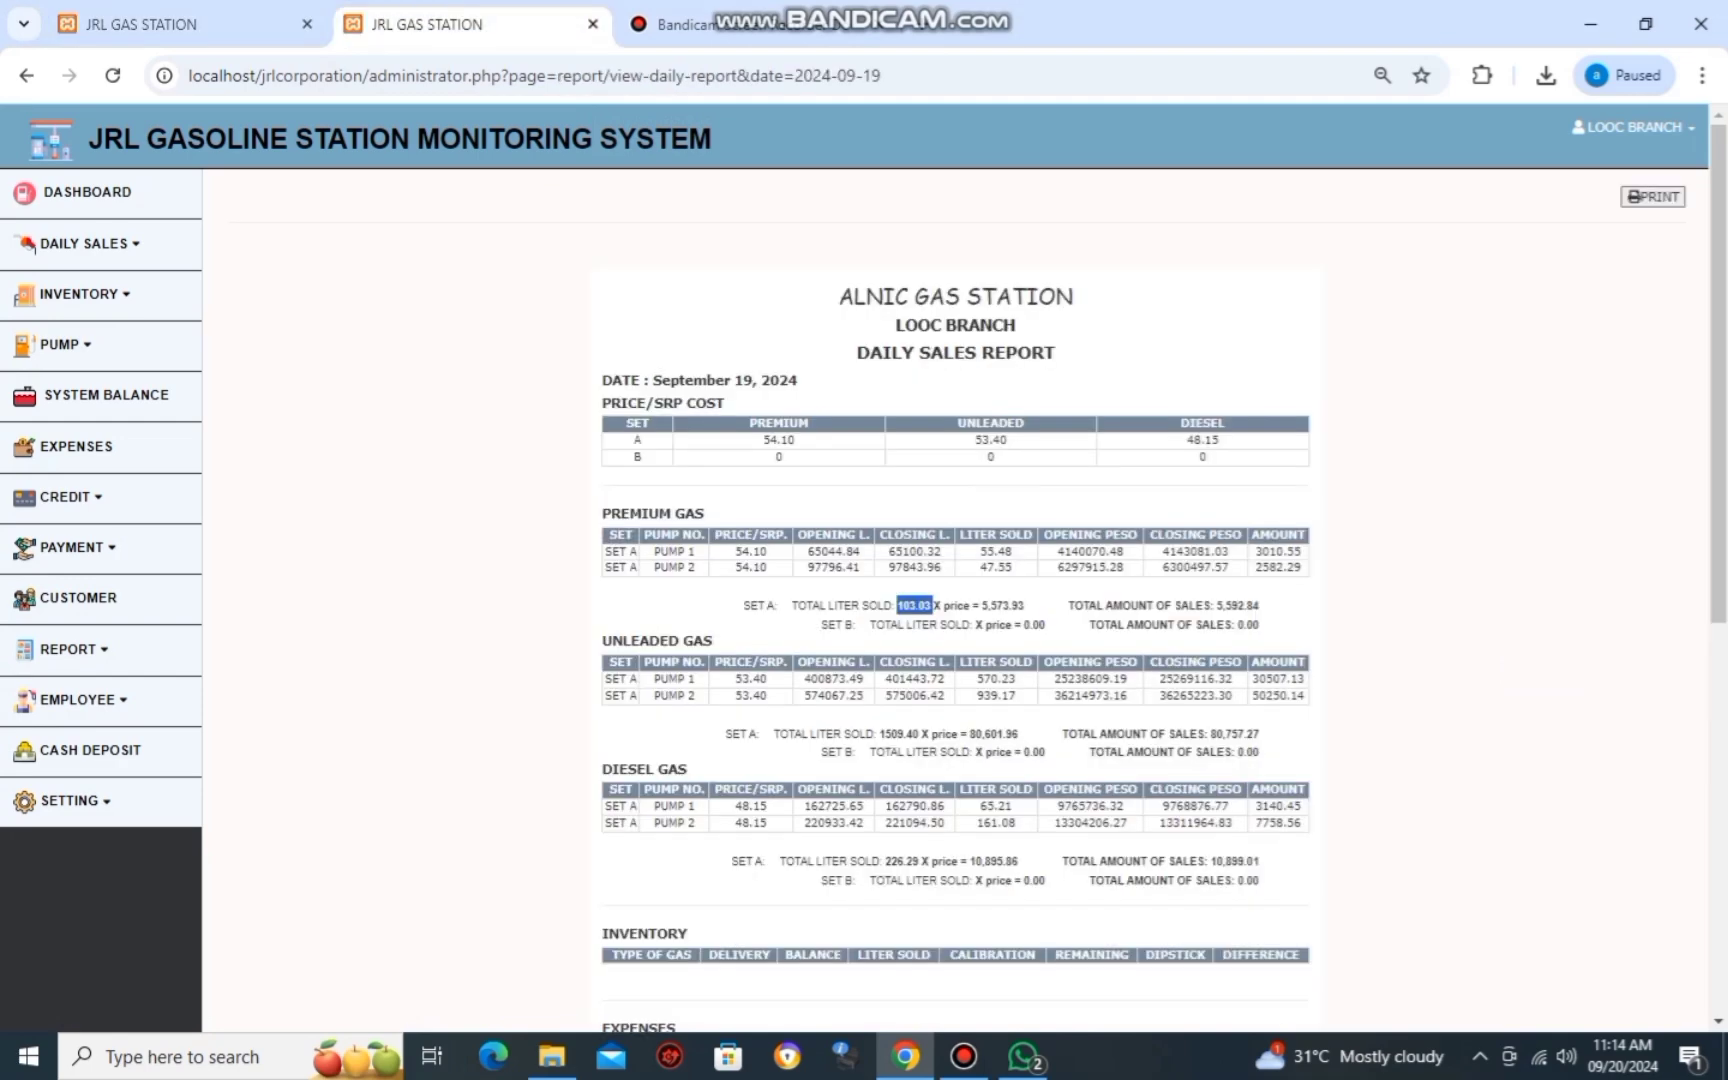
scroll(955, 600, "down", 6)
scroll(955, 600, "down", 1)
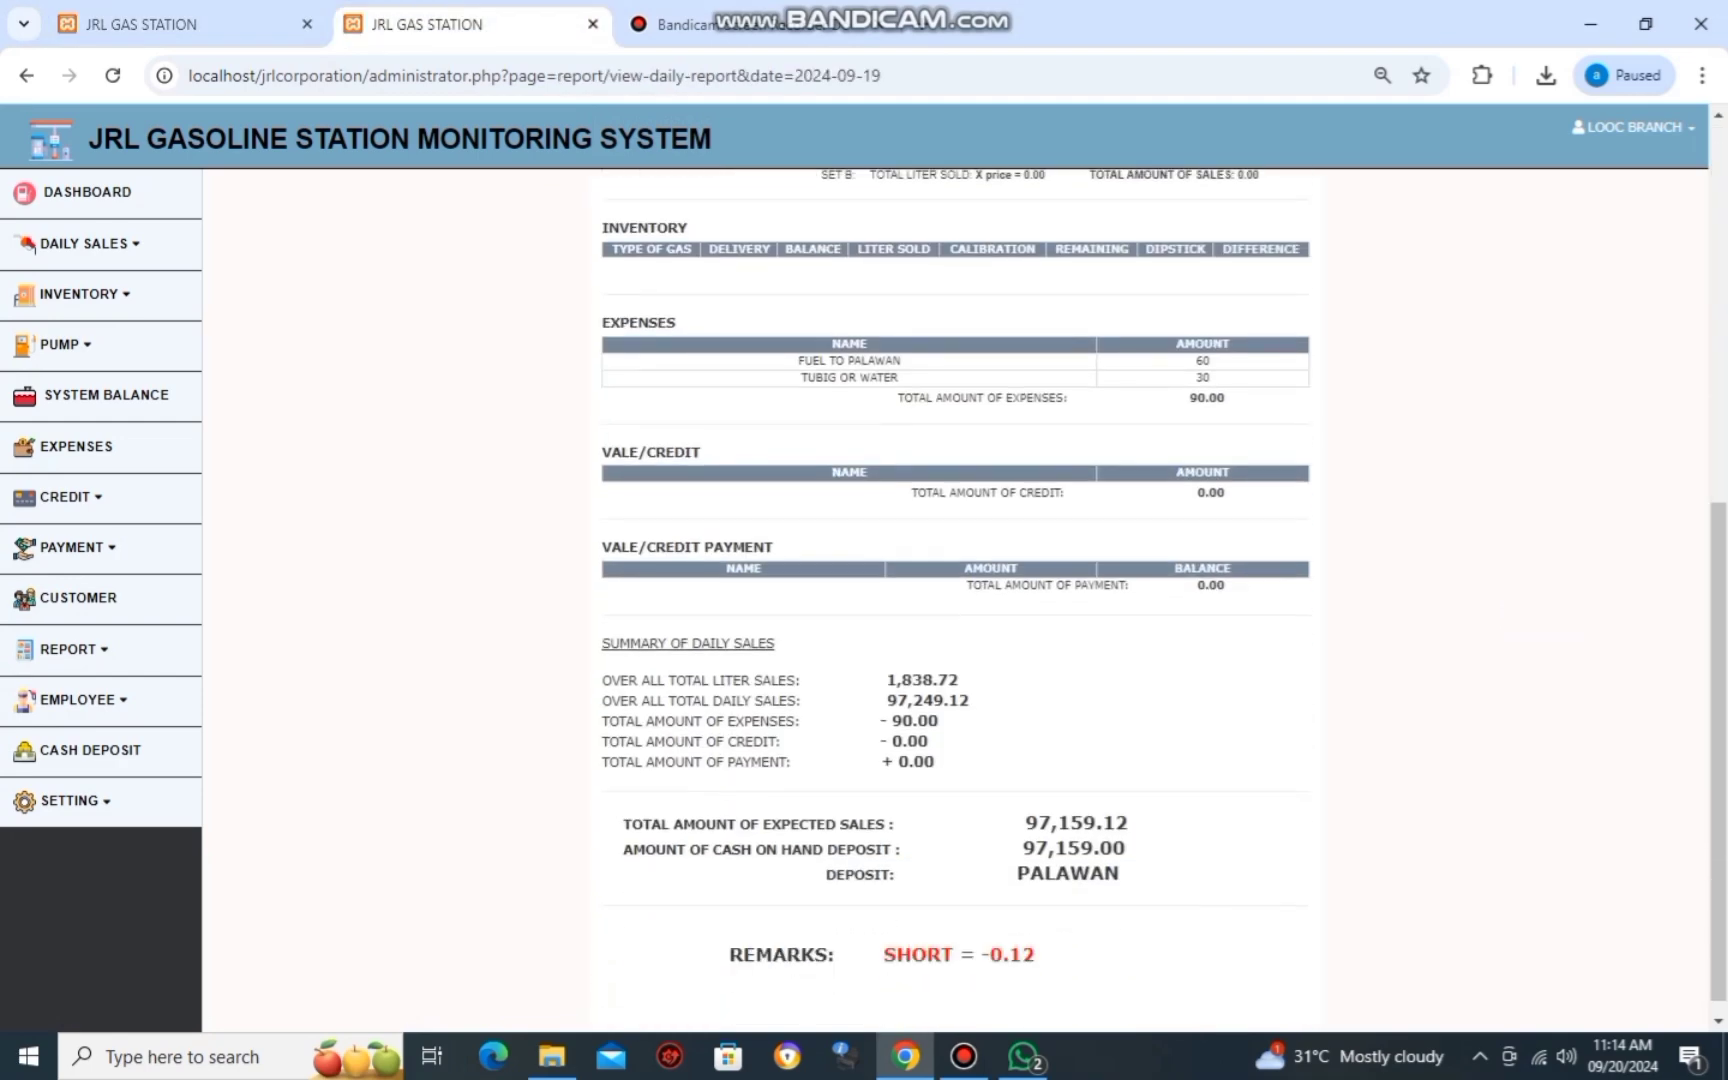
key("ctrl+shift+Tab")
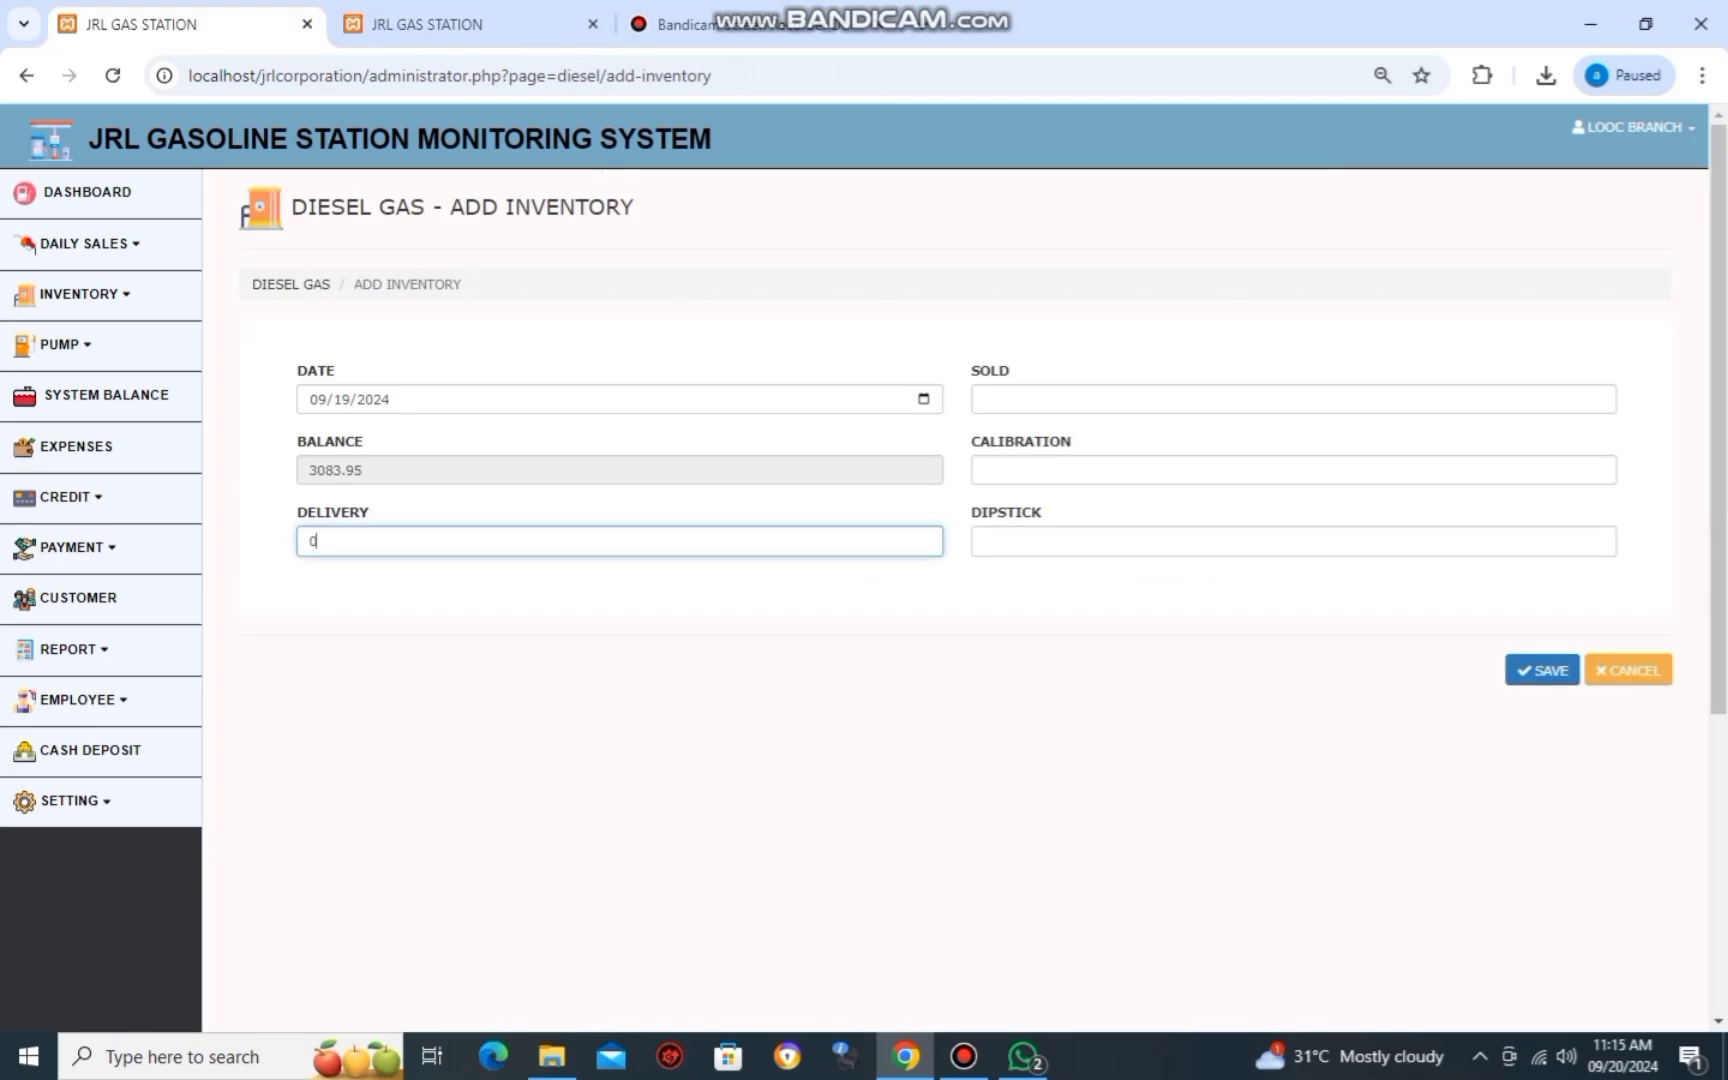
key("Tab")
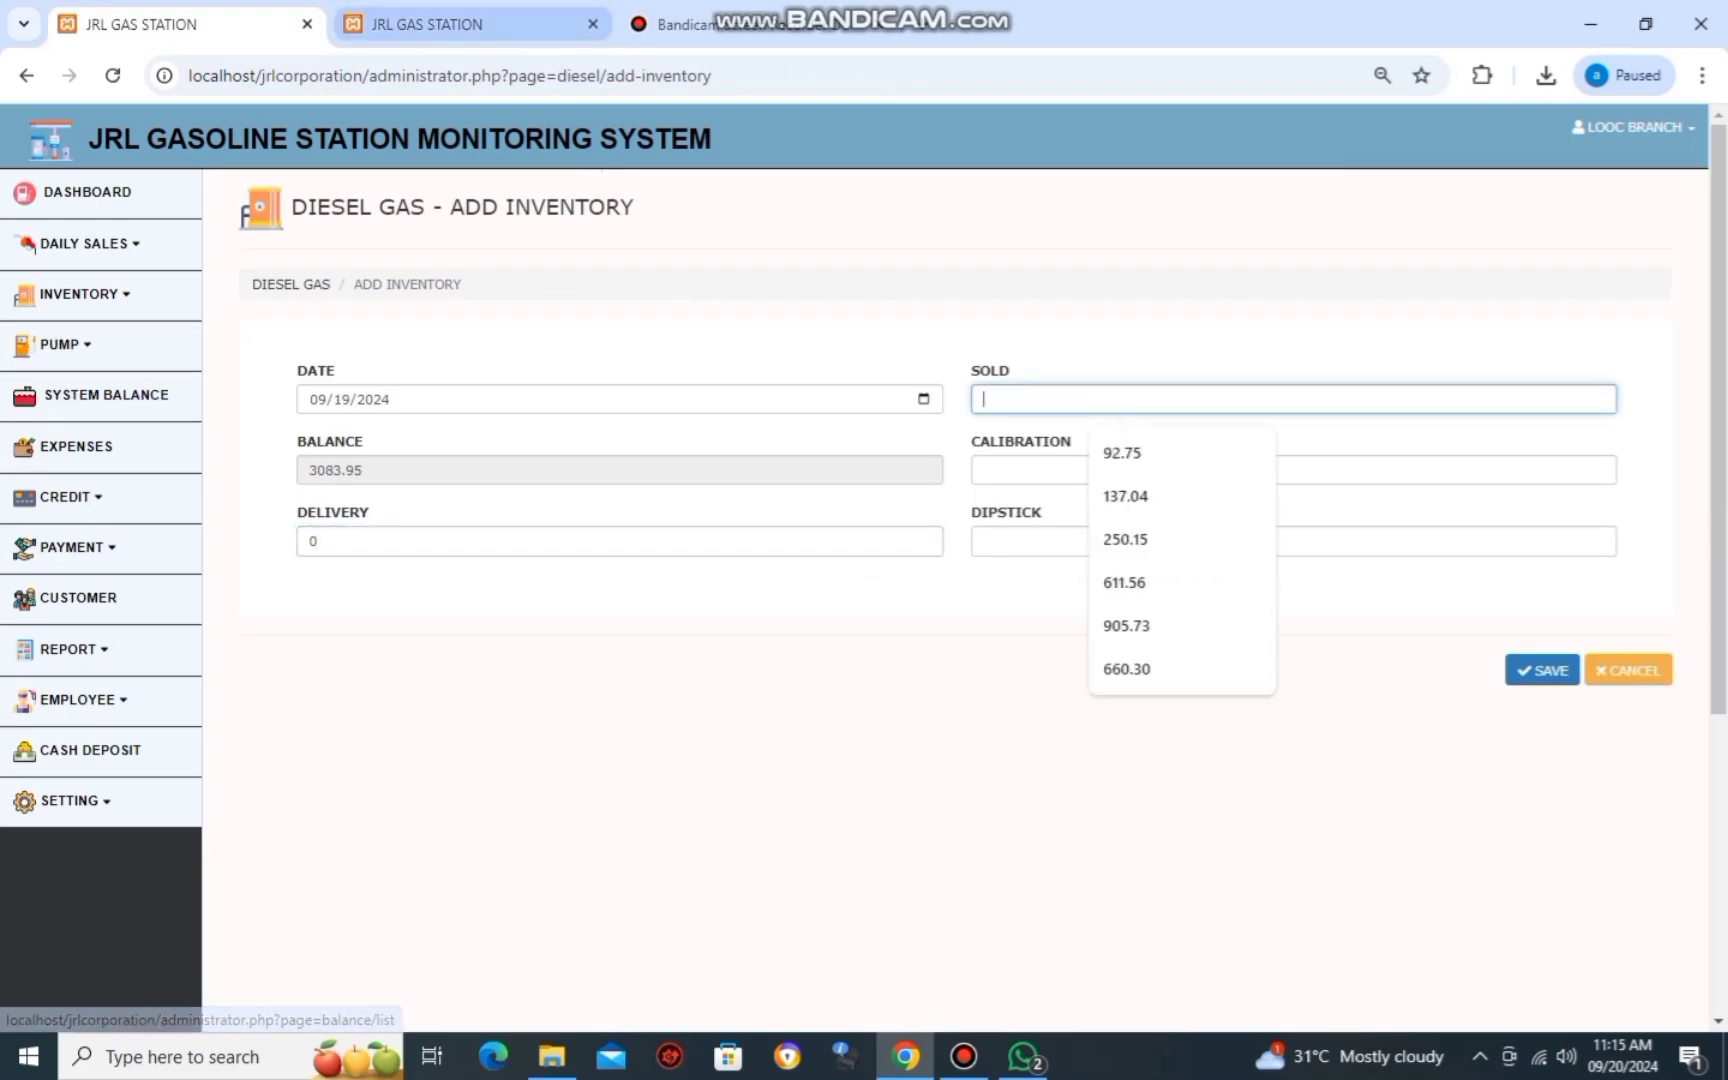
left_click(470, 24)
scroll(955, 600, "up", 4)
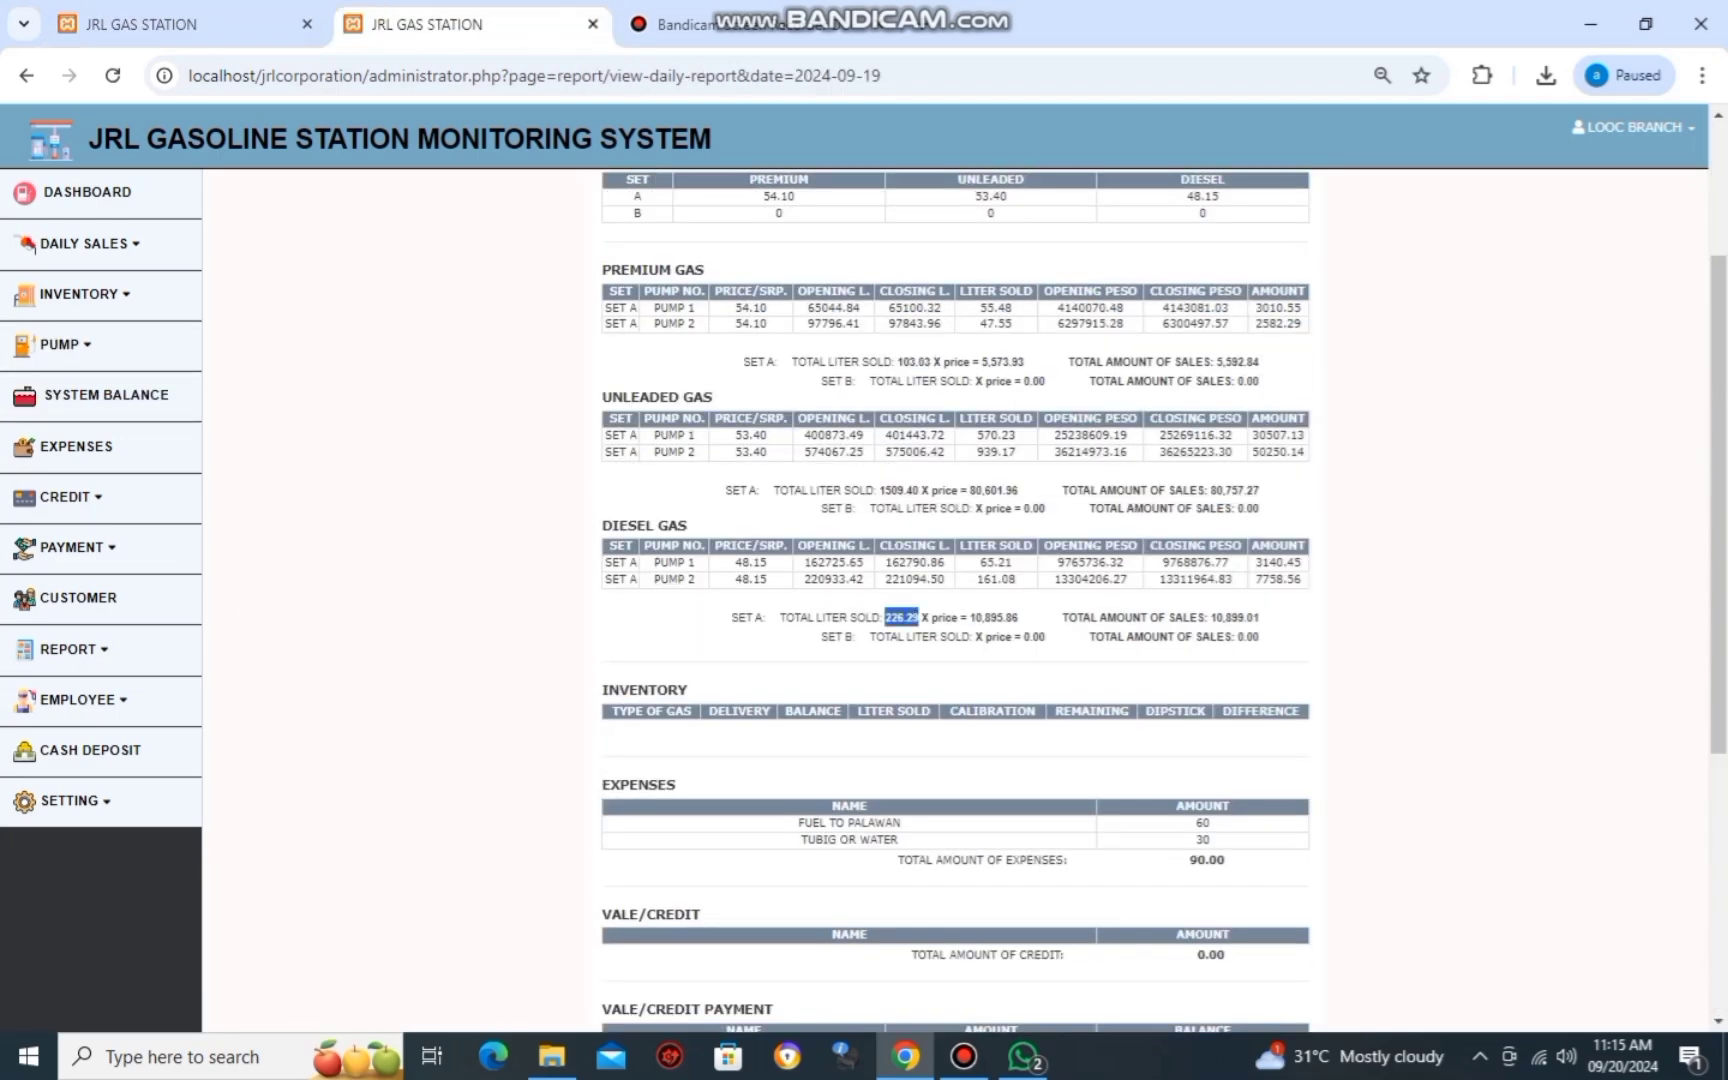
key("alt+Tab")
scroll(864, 525, "down", 3)
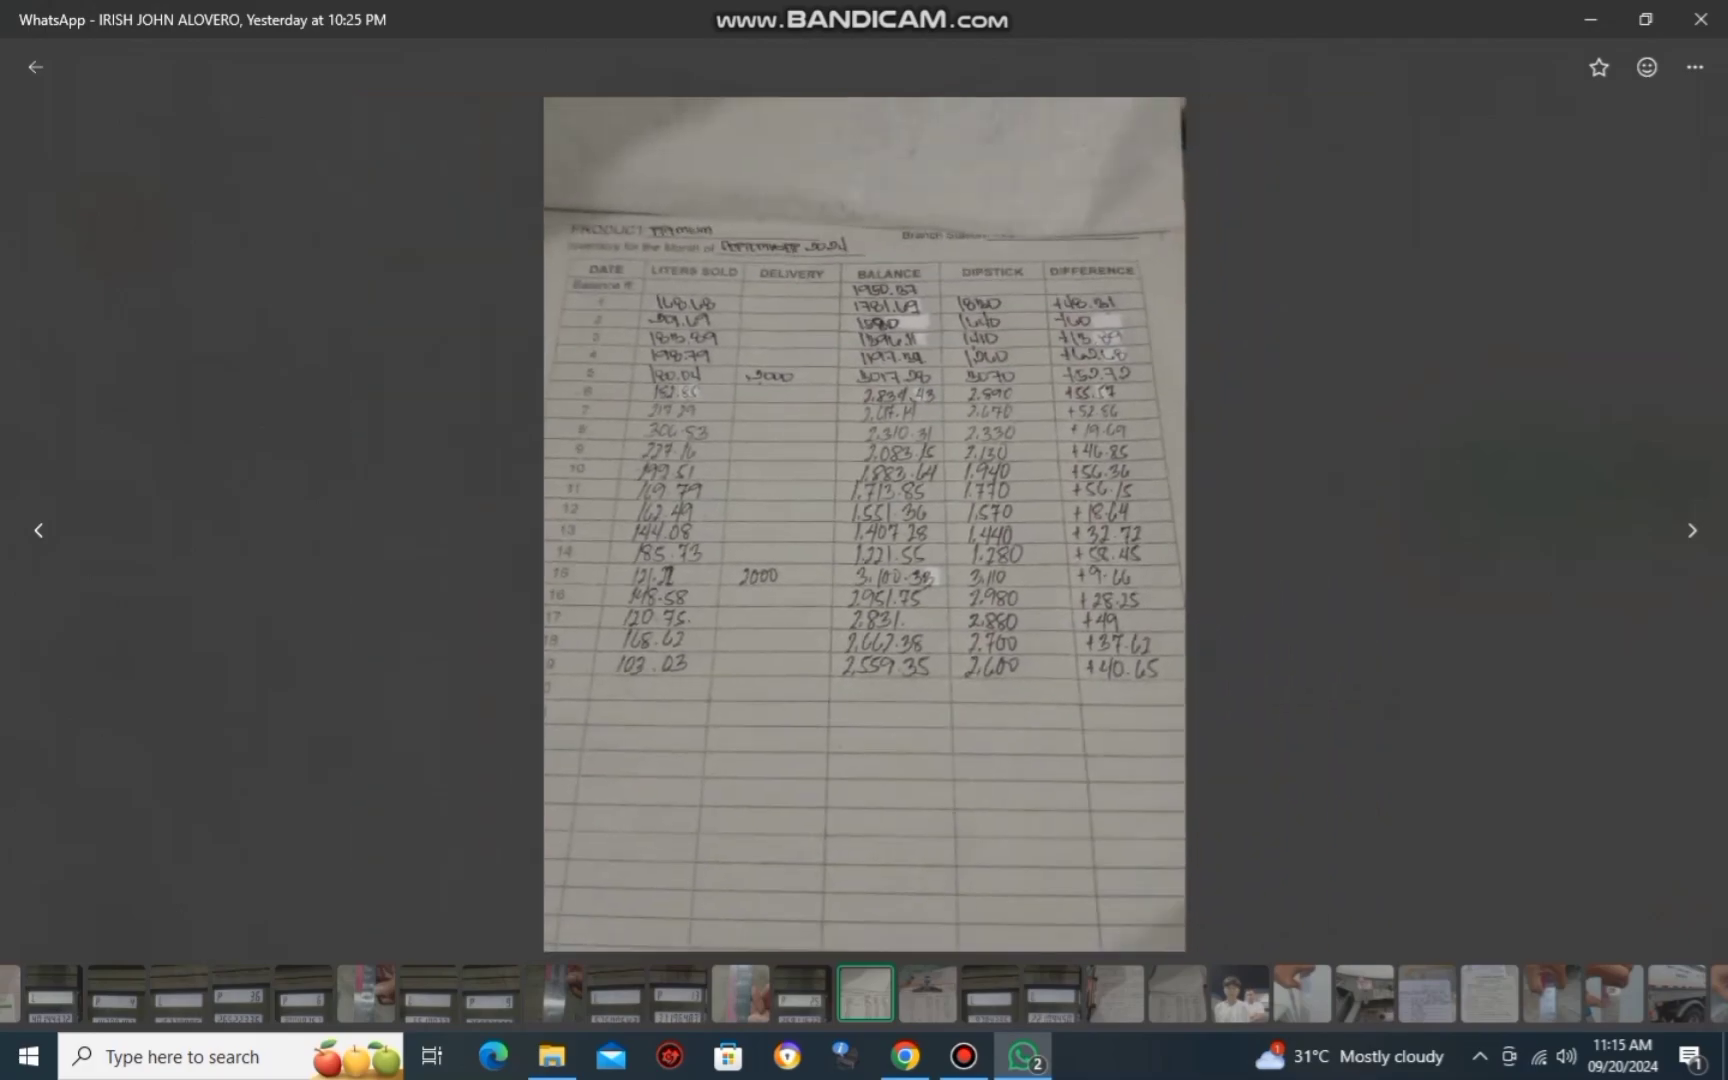
key("Escape")
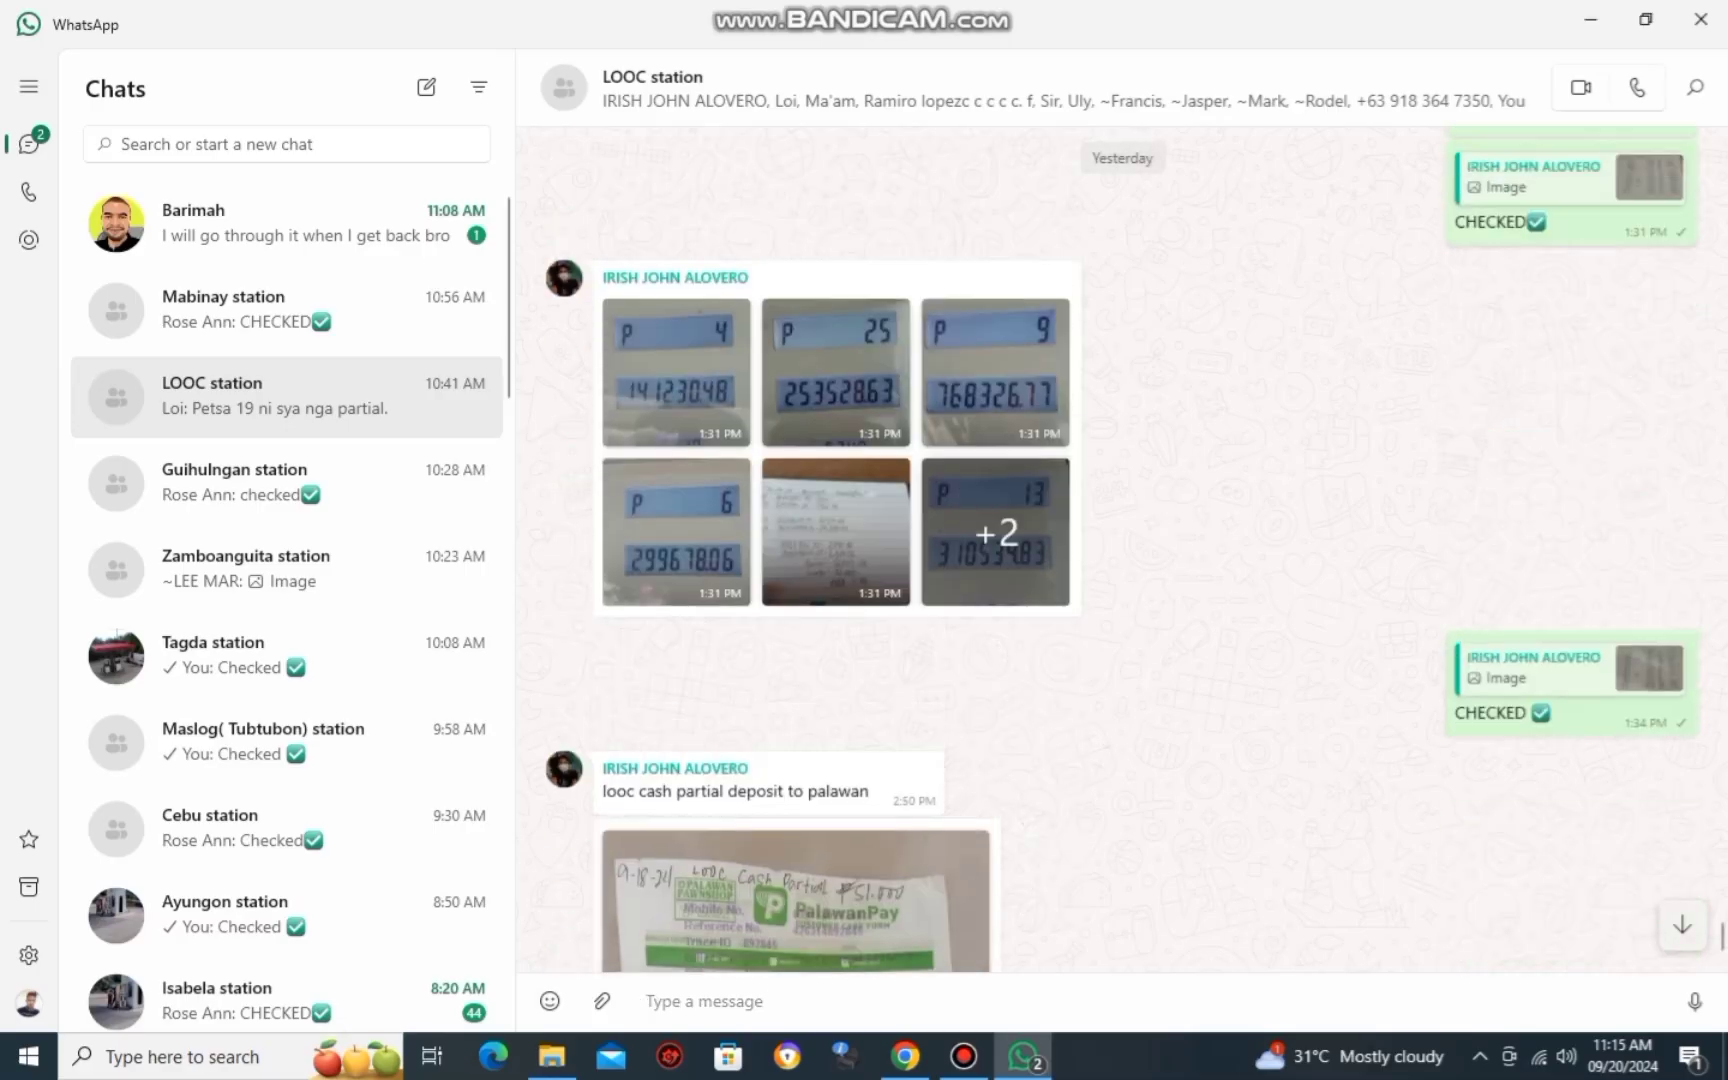
Page through the LOOC station album to the diesel sheet and zoom into row 19: 226.29 sold, dipstick 2780.
left_click(678, 372)
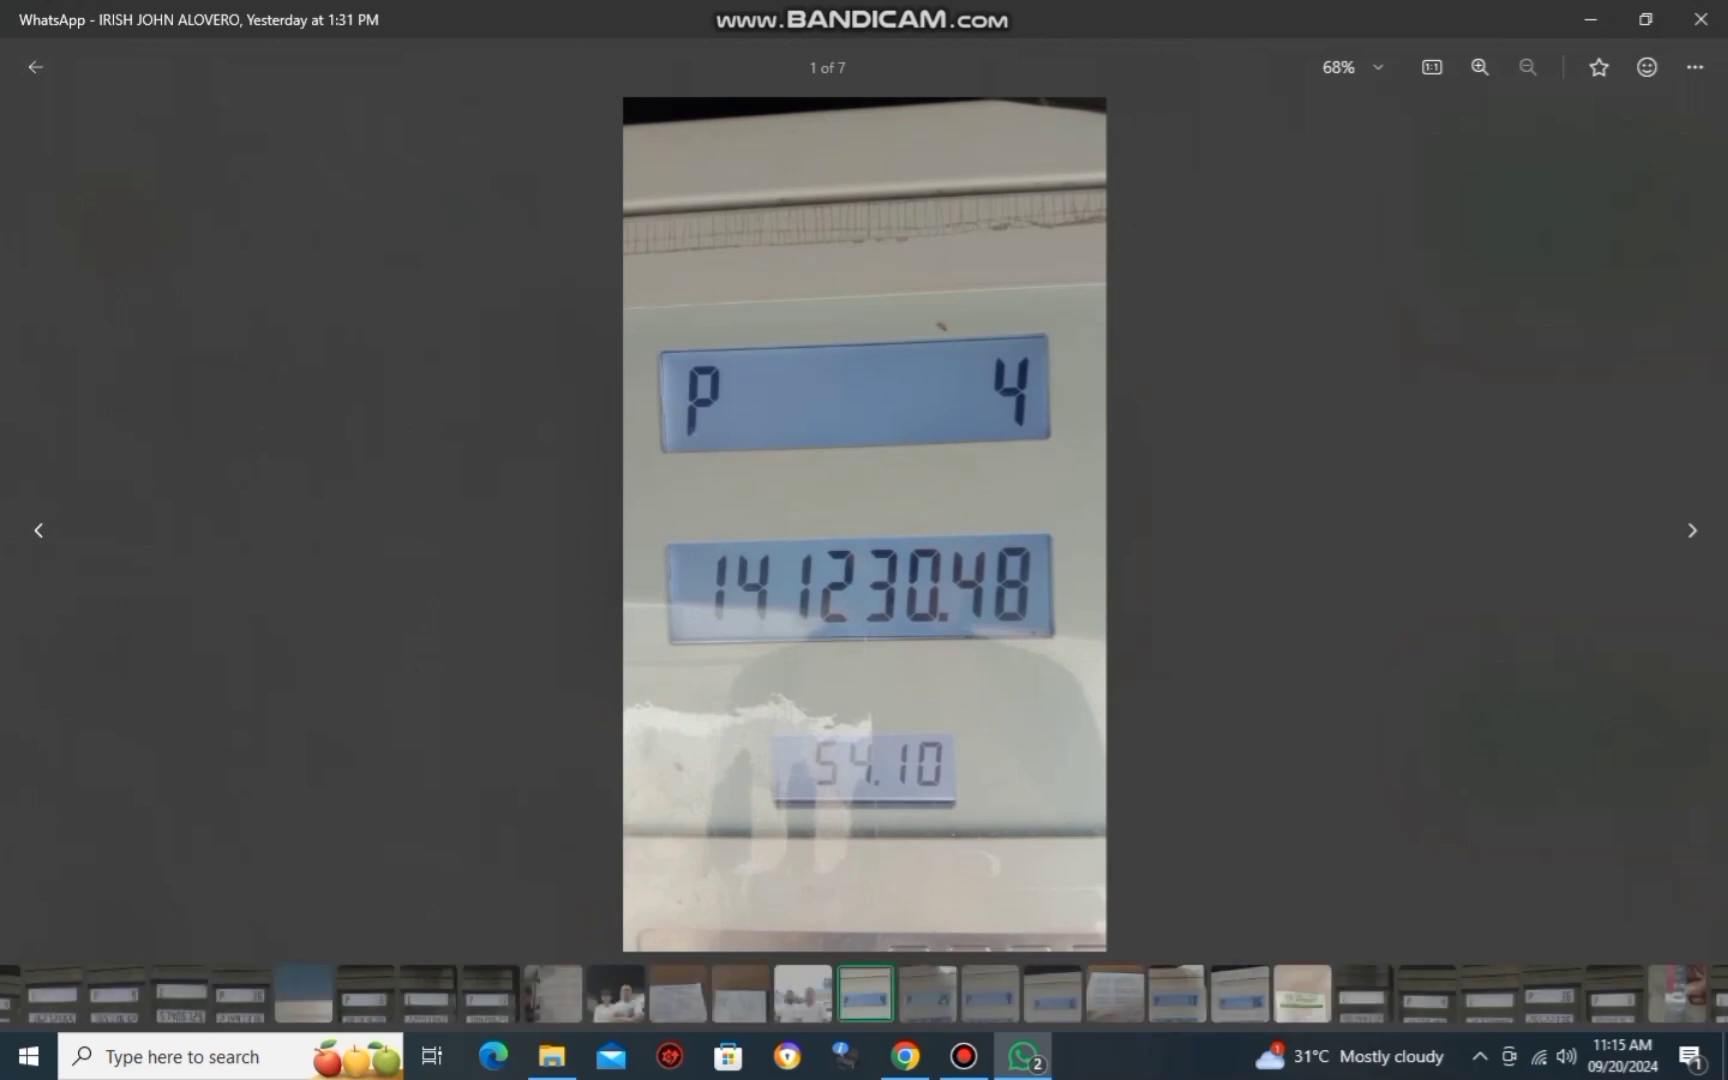
left_click(677, 995)
left_click(615, 993)
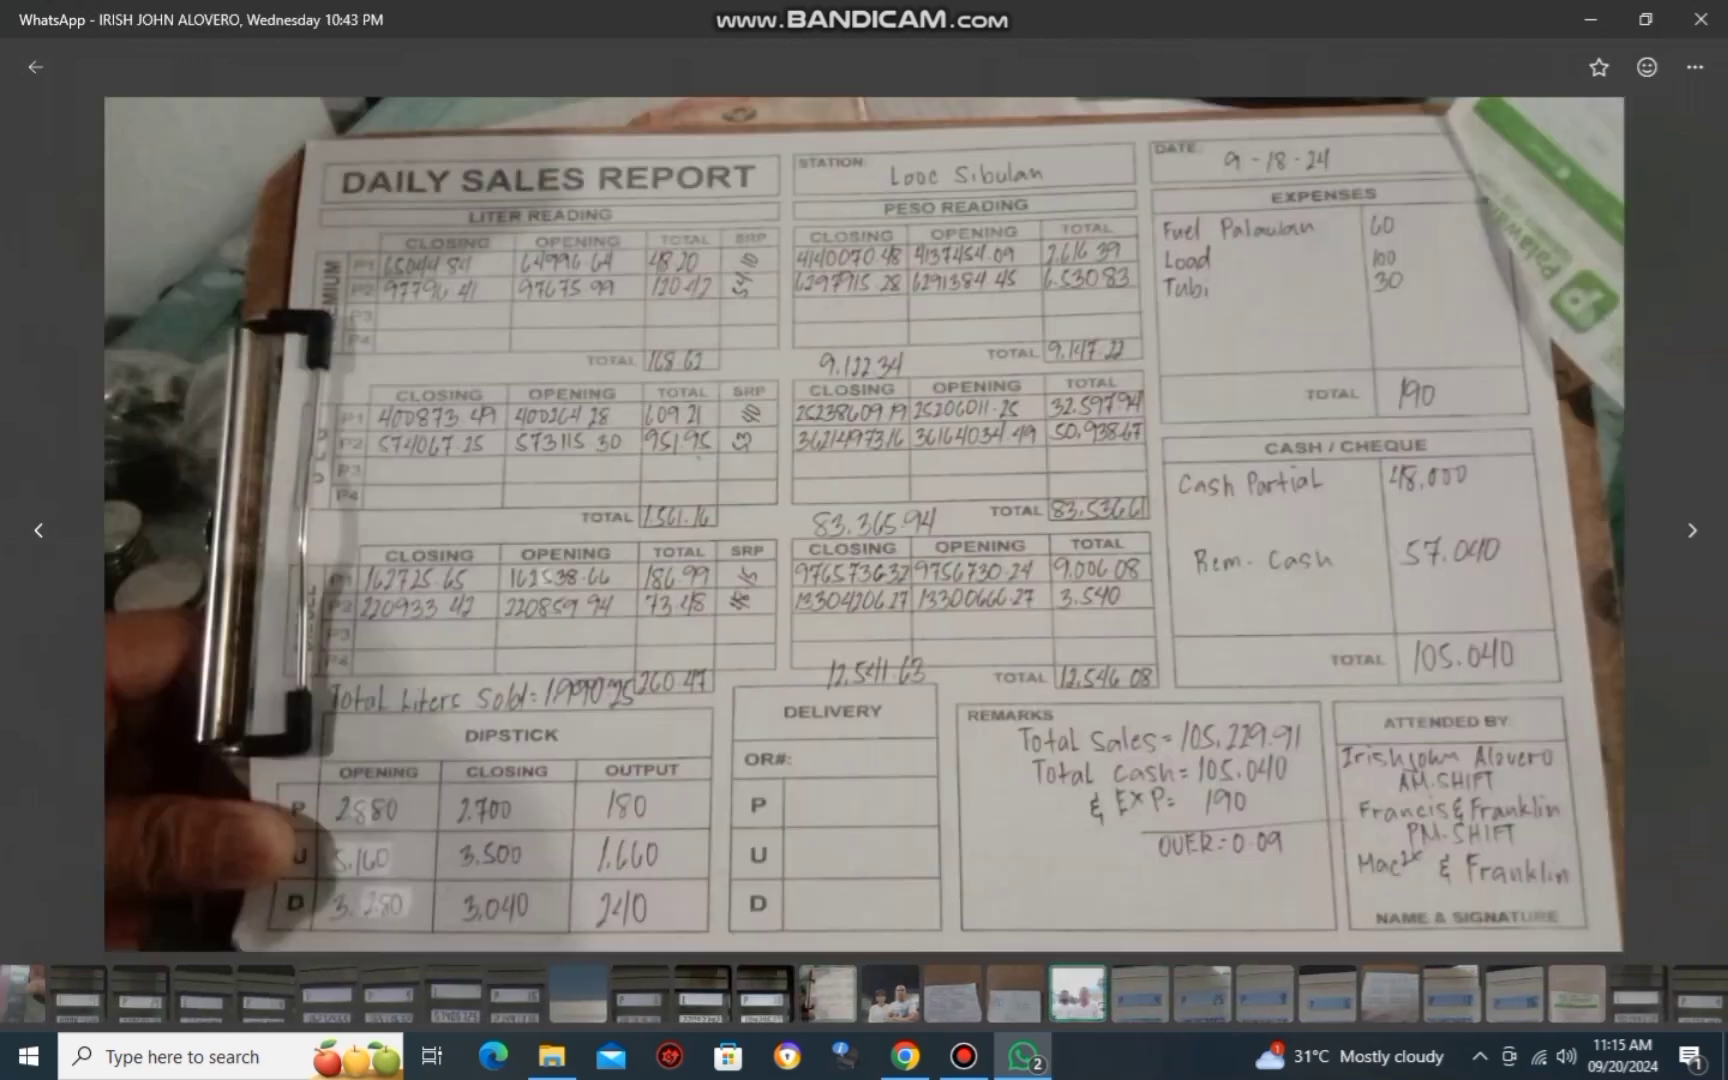
left_click(805, 993)
key("Right")
key("Right")
key("Right")
key("Right")
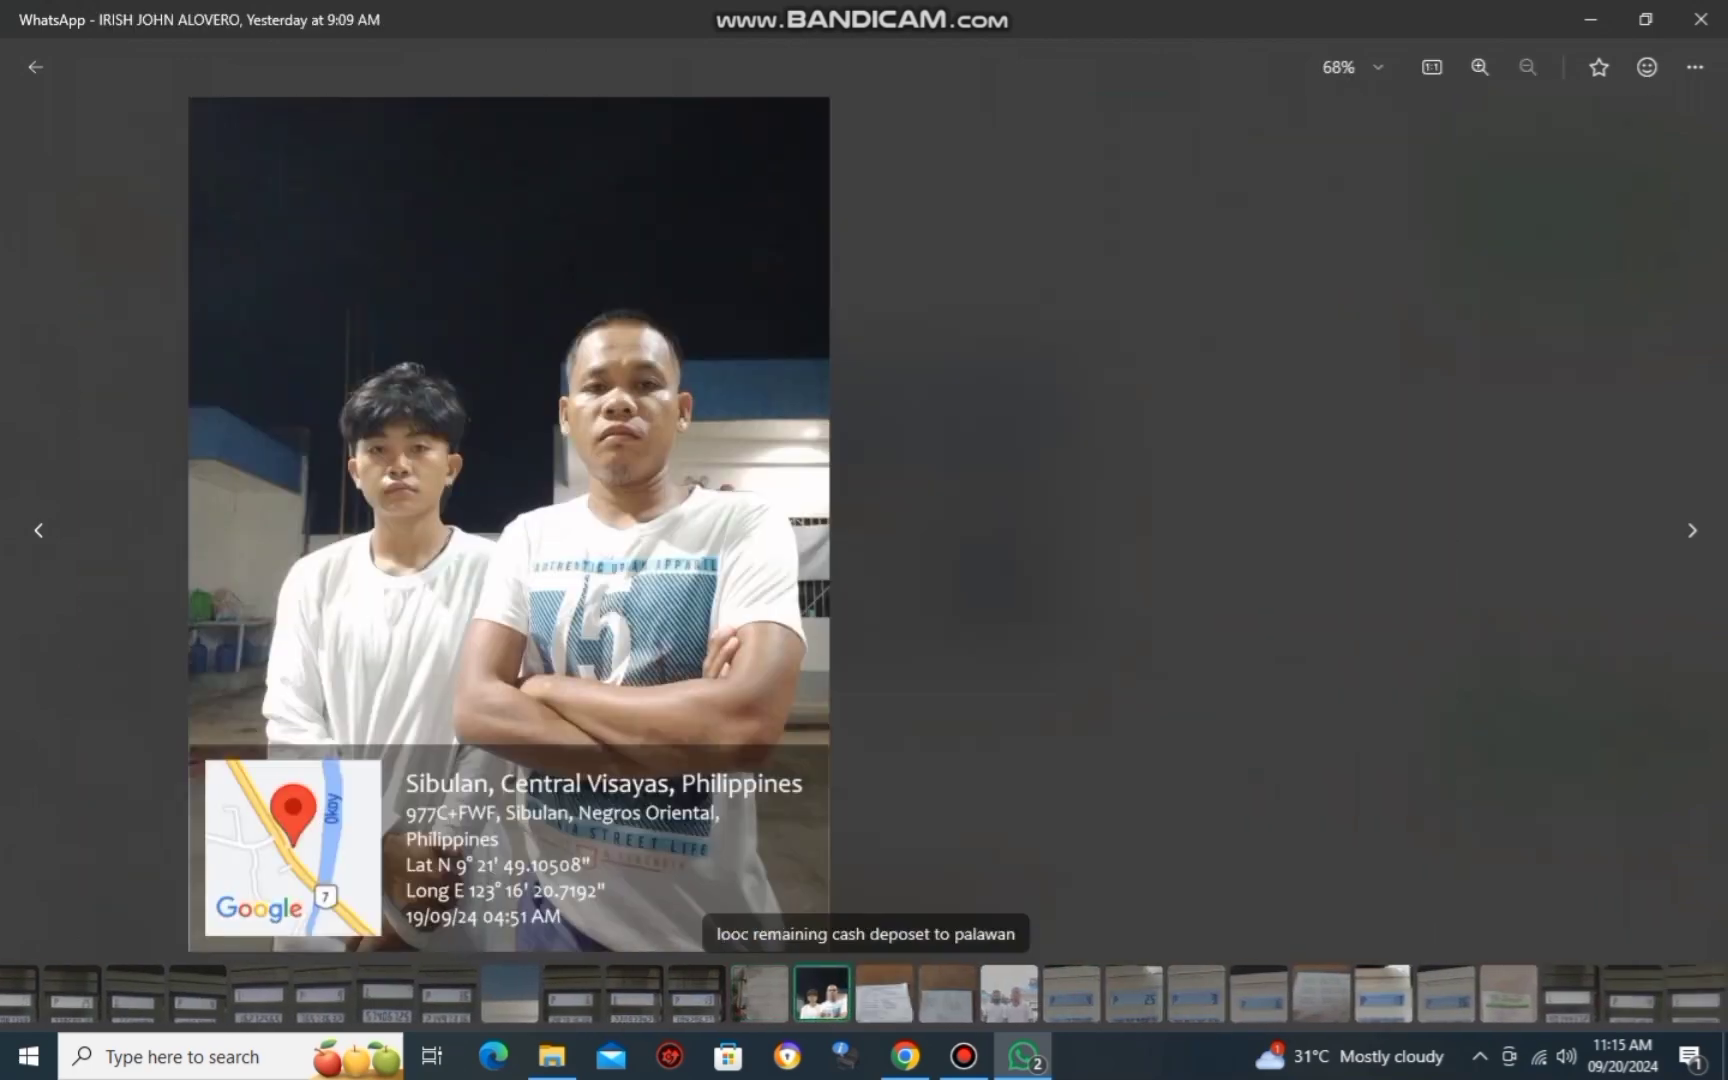
key("Right")
key("Right")
key("Right")
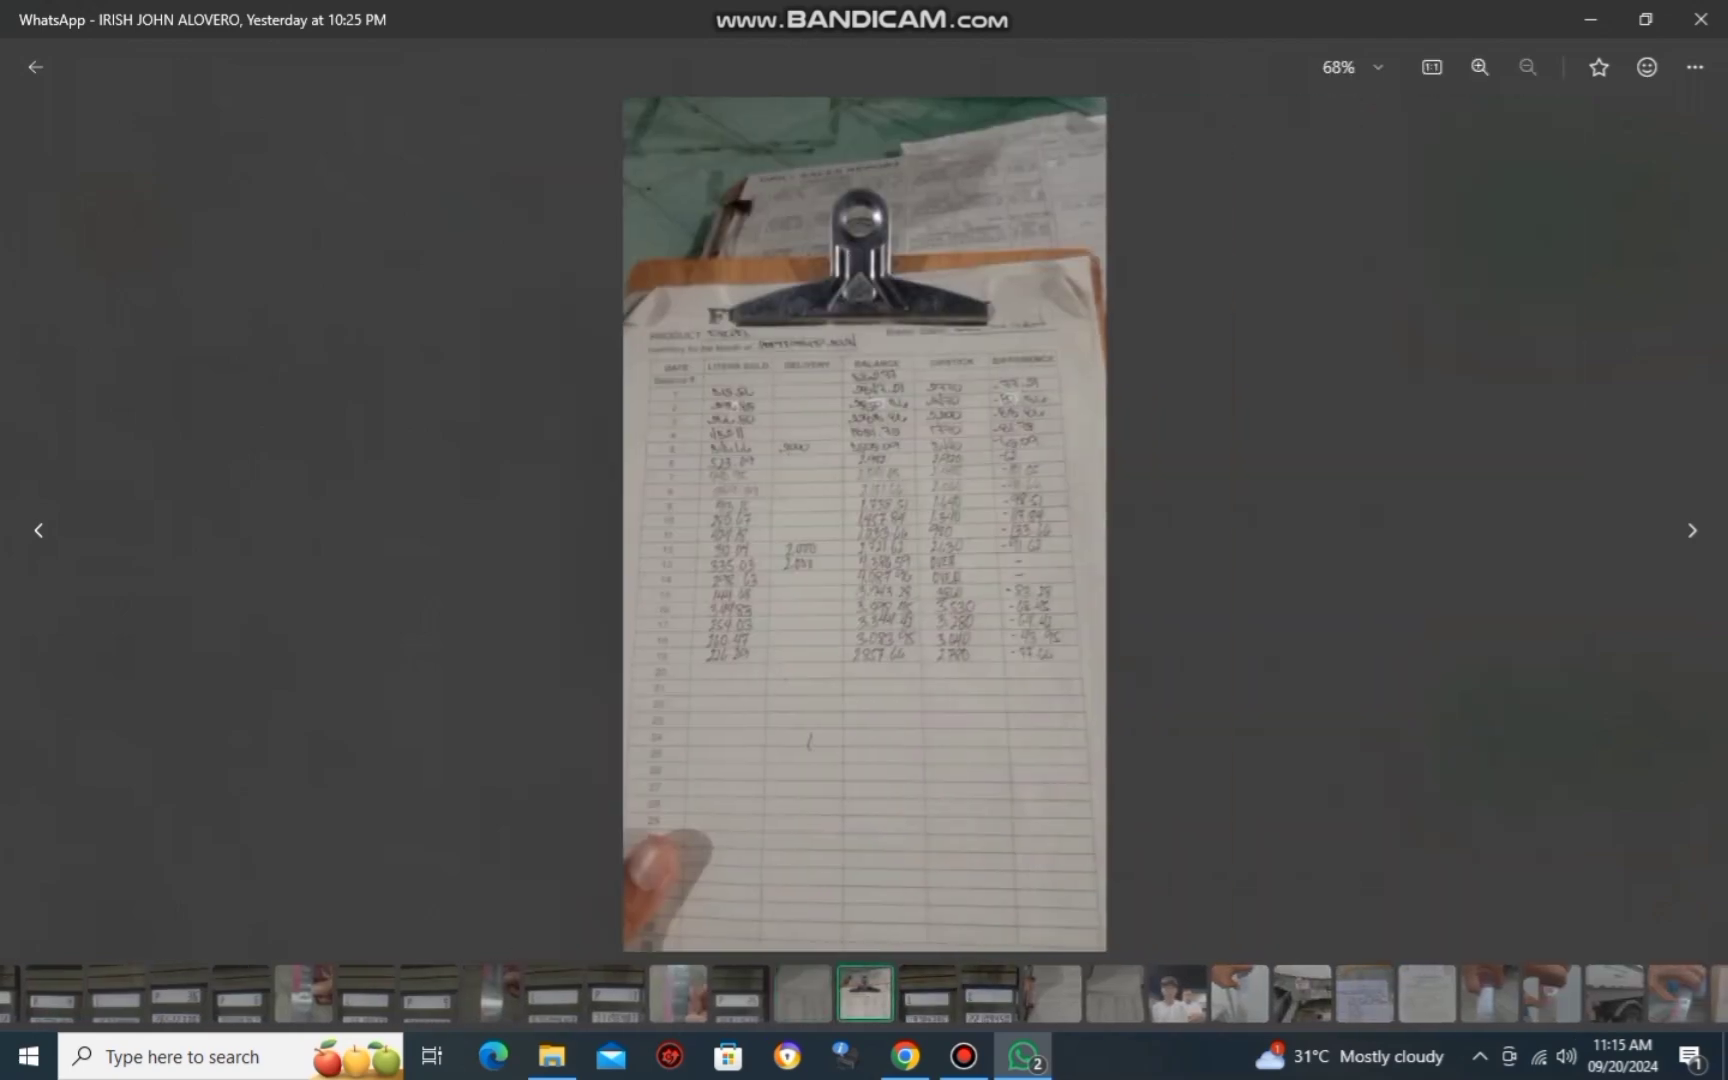
scroll(942, 757, "up", 3)
scroll(864, 520, "up", 2)
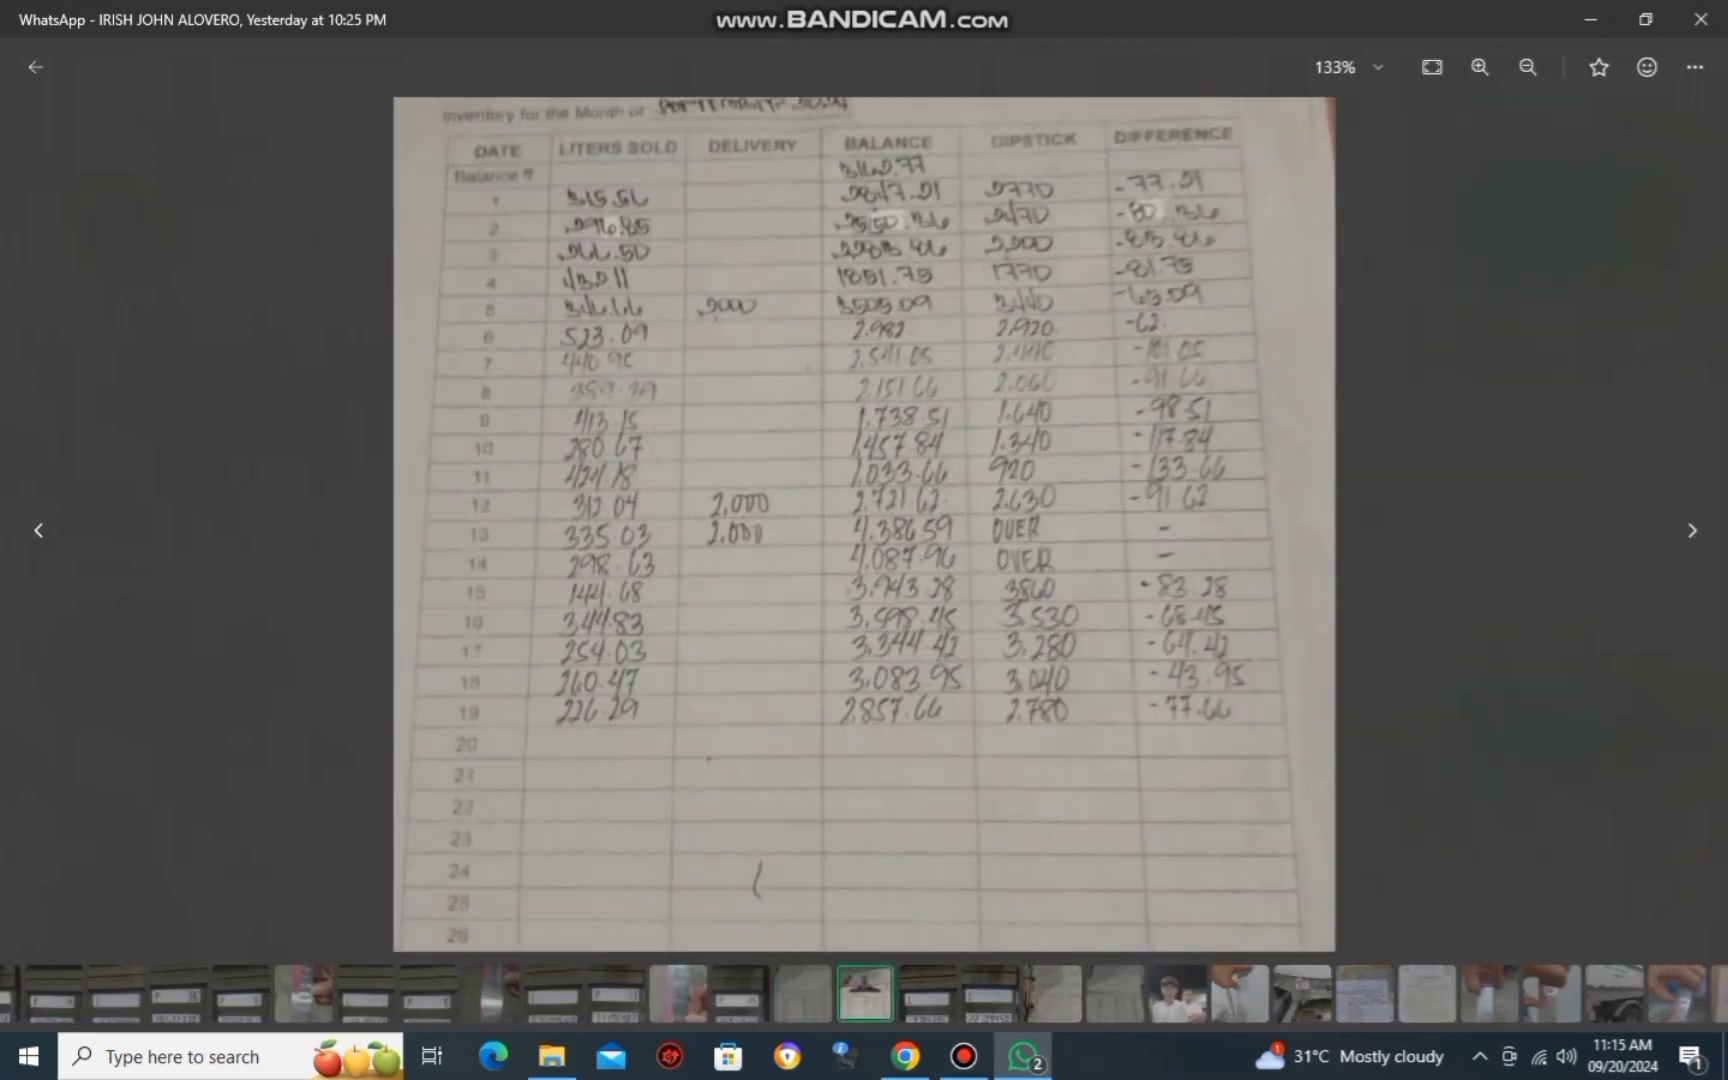
Enter calibration 0 and dipstick 2780 in the diesel inventory form and save the record.
key("alt+Tab")
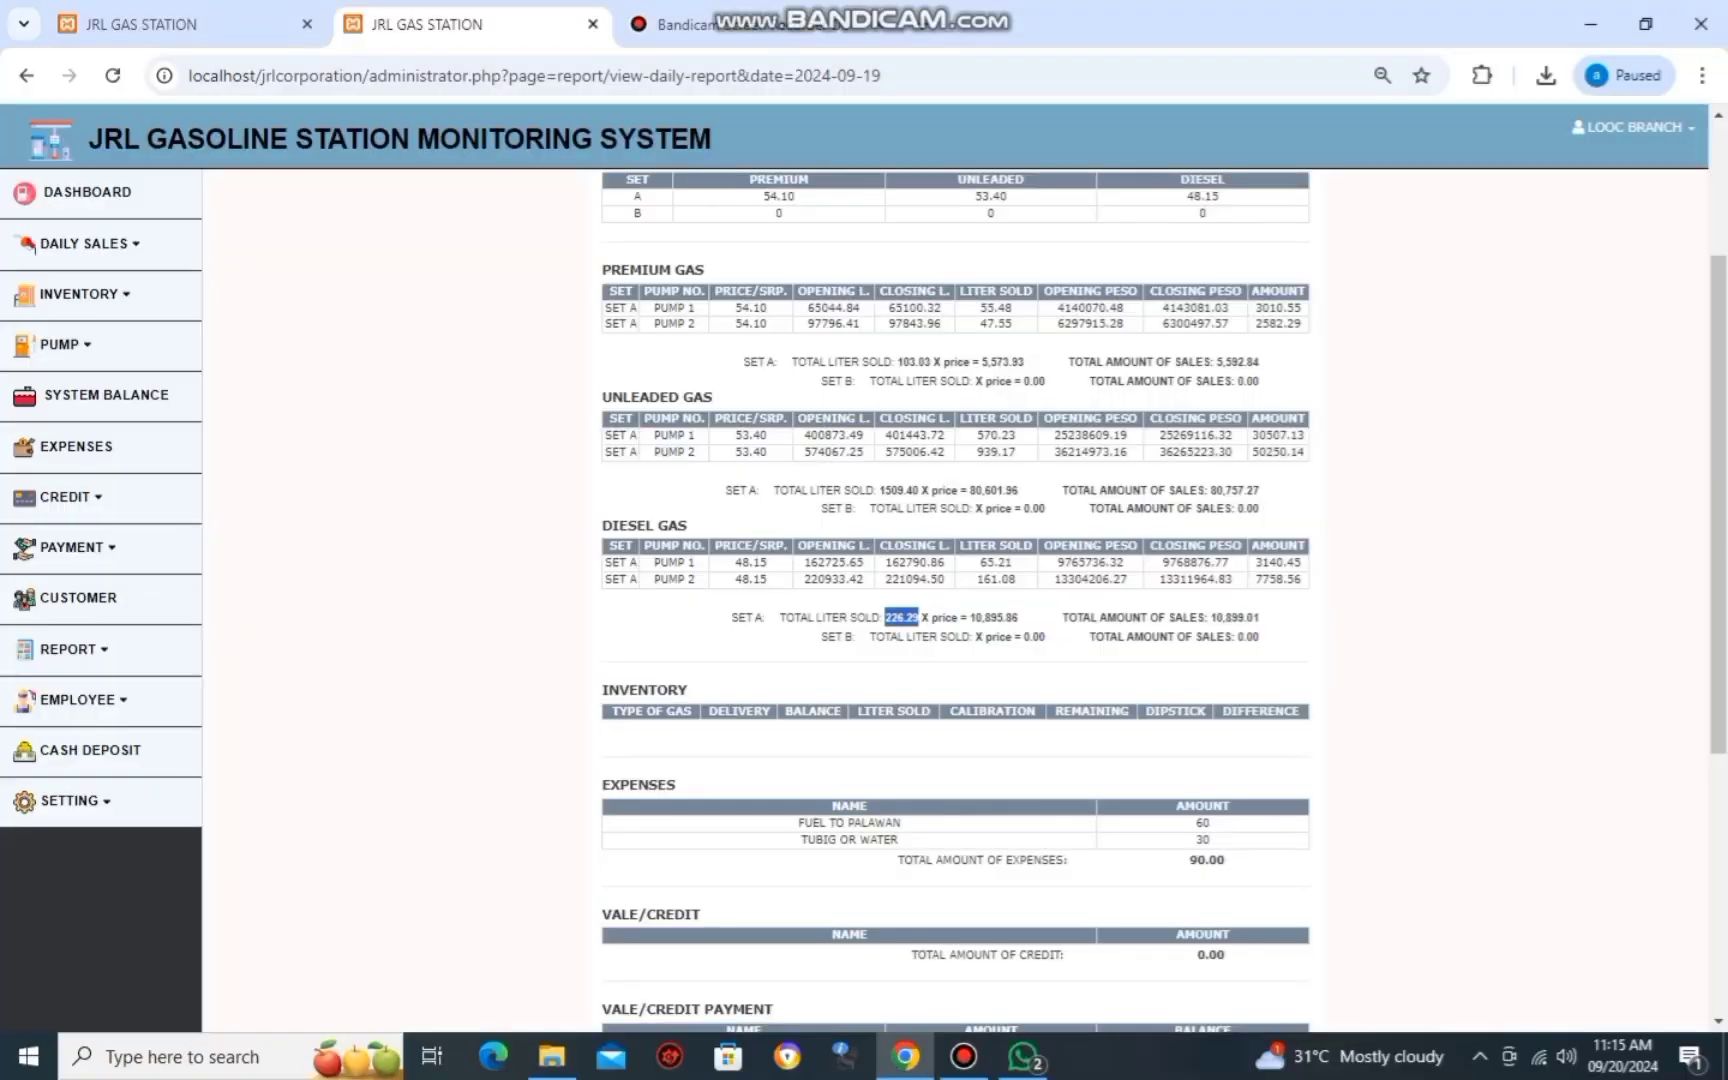
key("ctrl+shift+Tab")
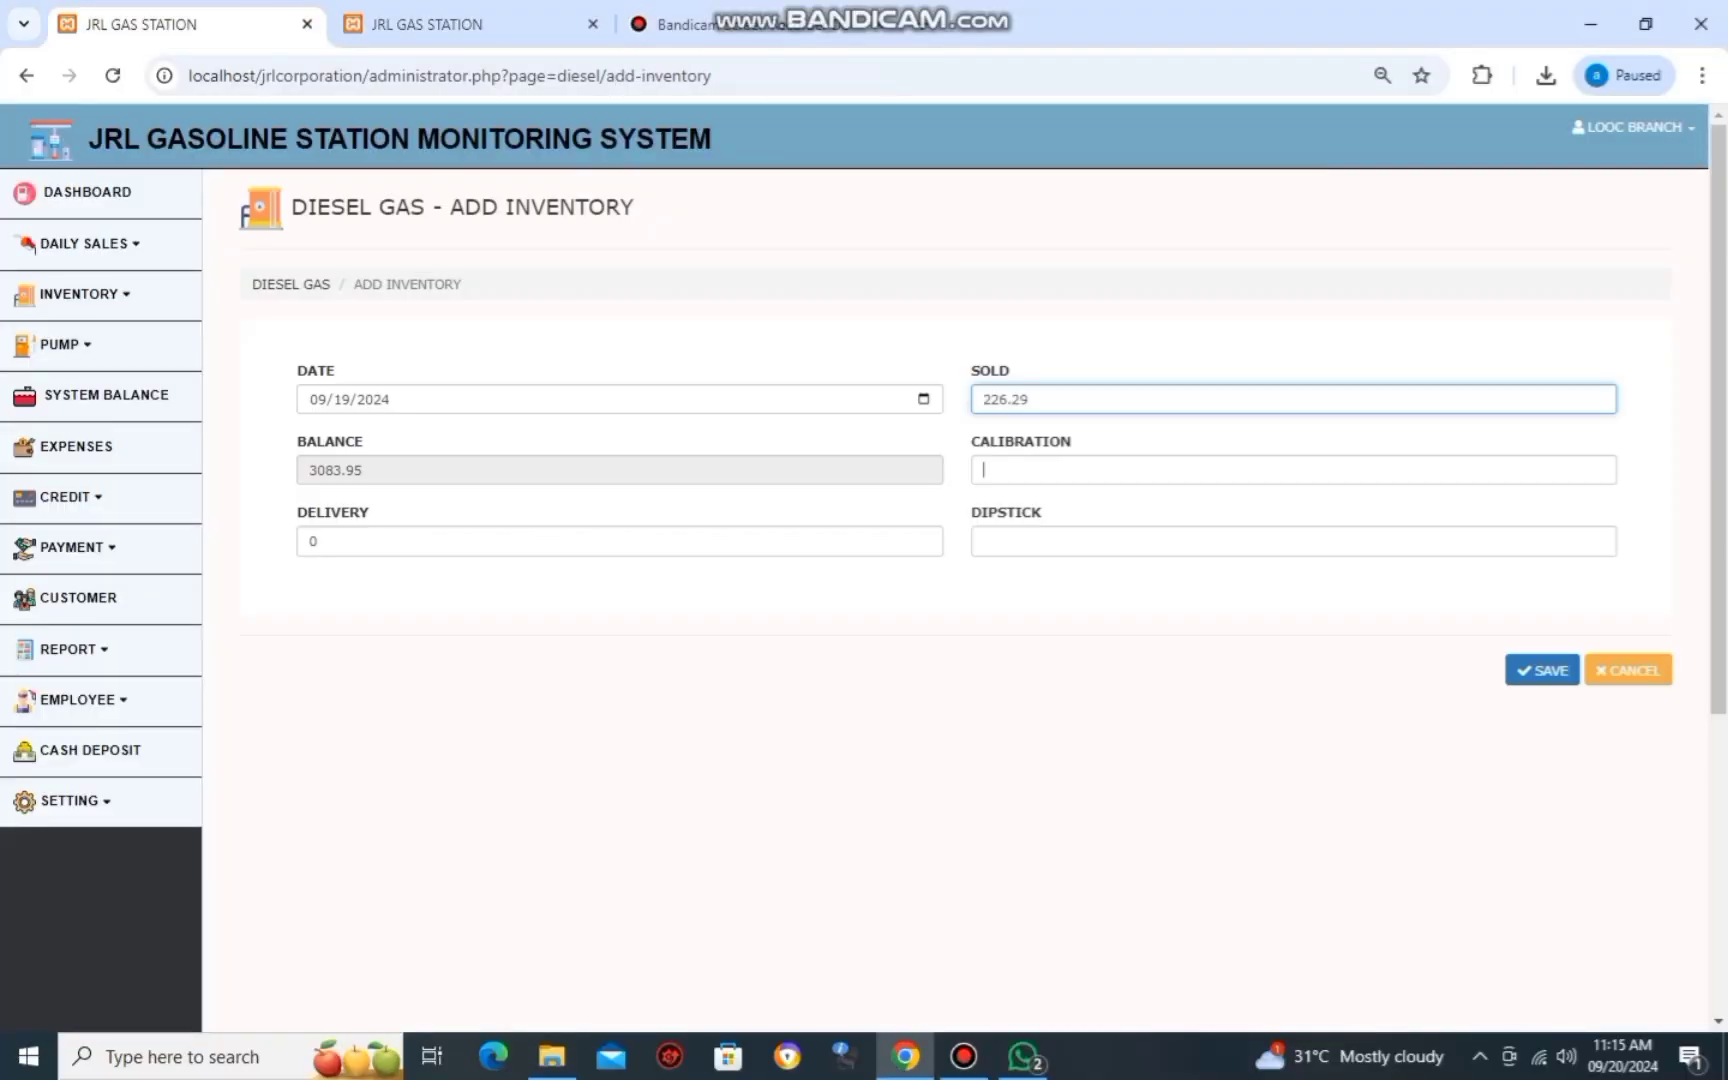
type("0")
key("Tab")
key("Down")
key("alt+Tab")
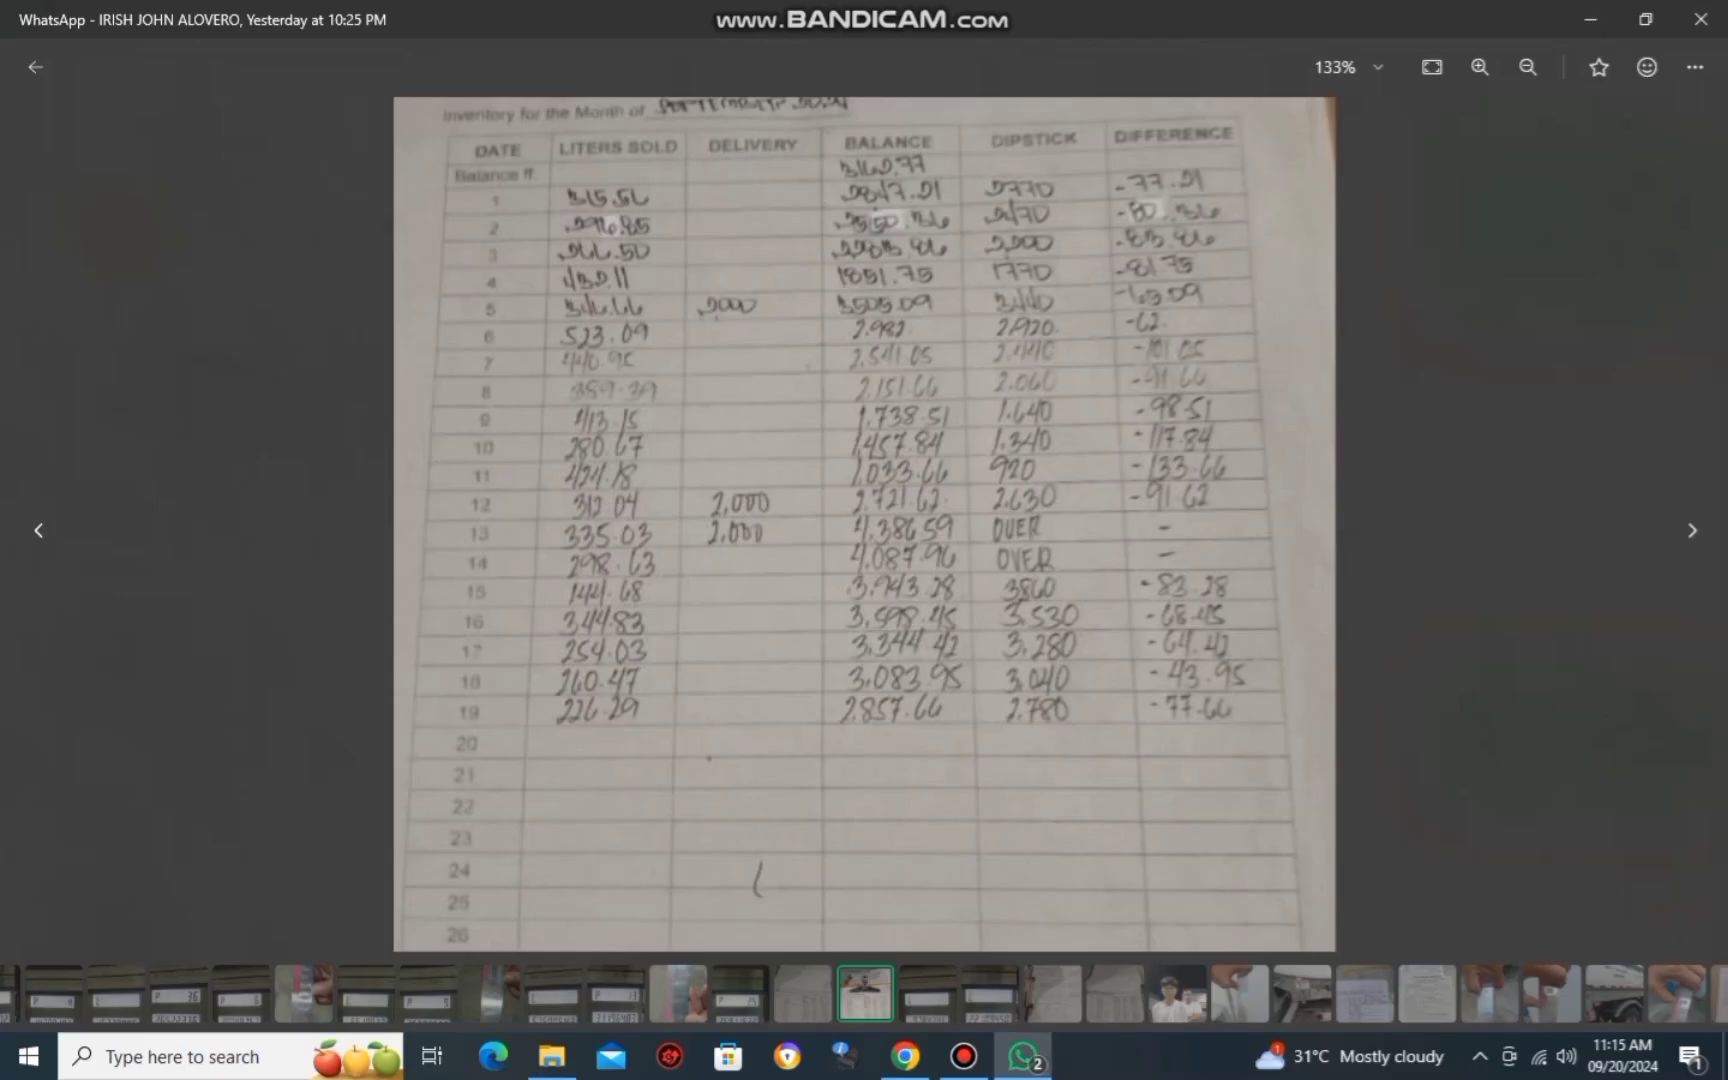
key("alt+Tab")
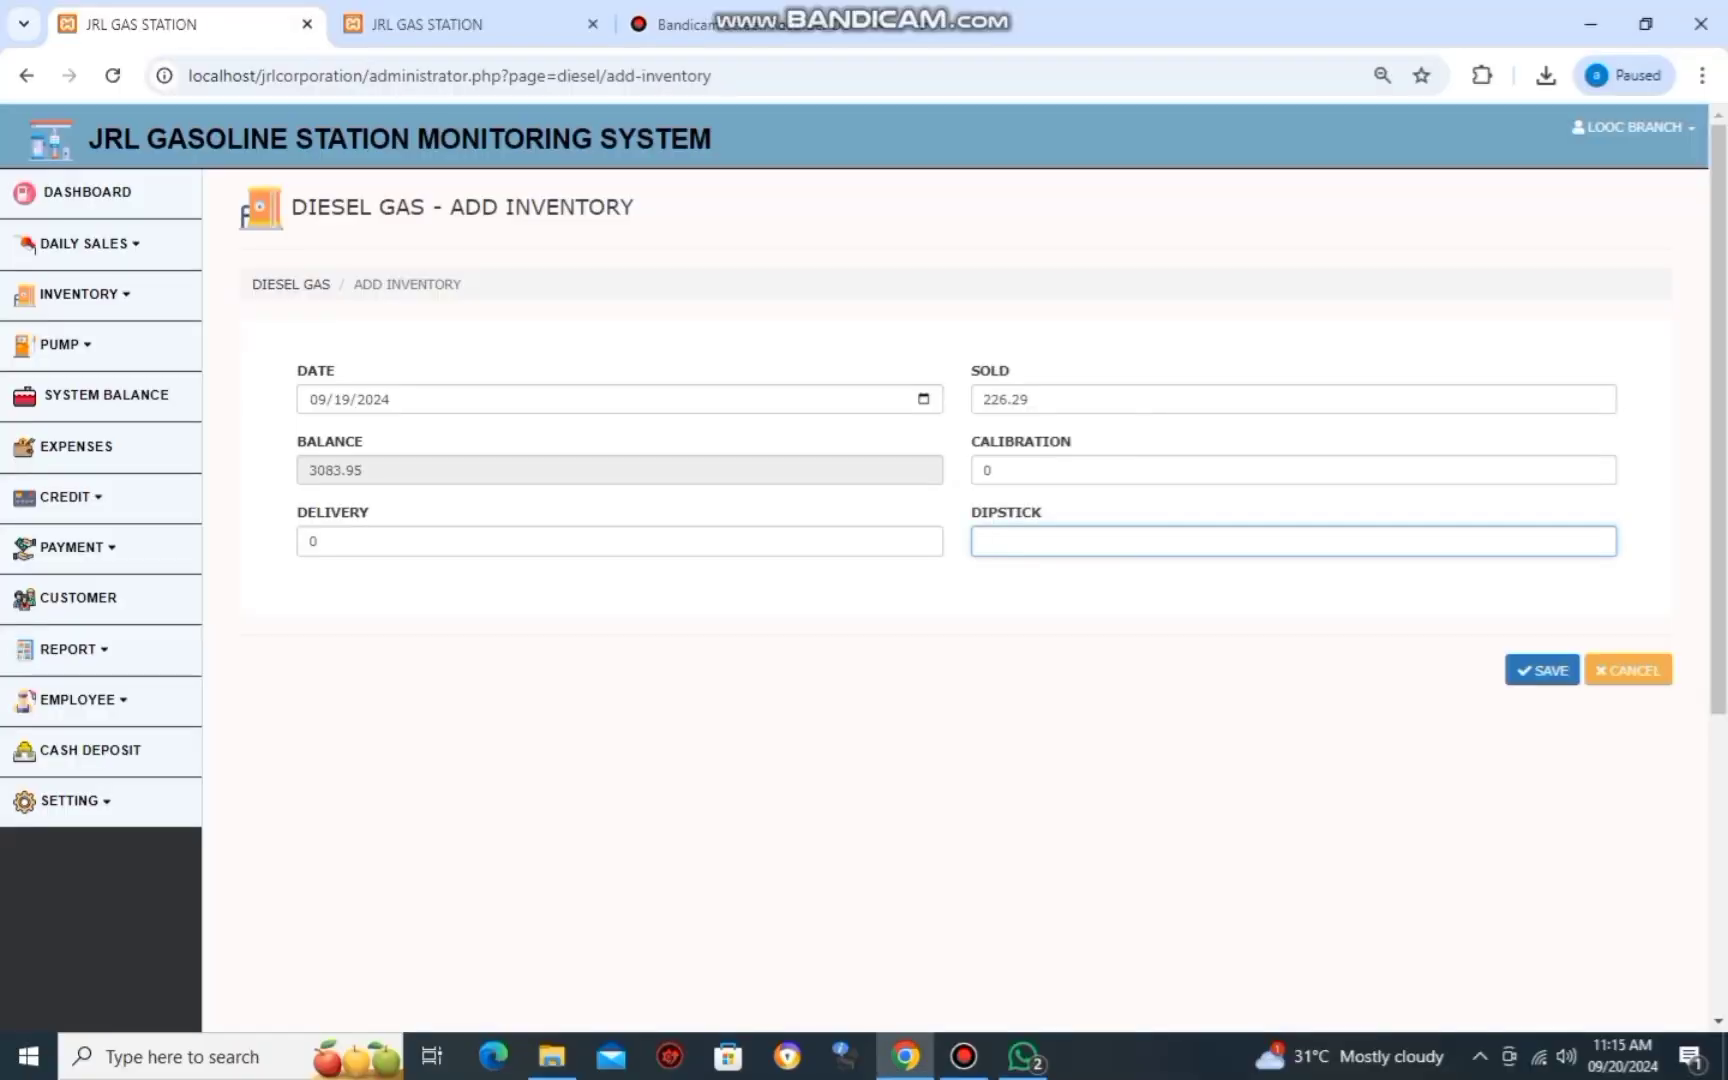
type("2780")
key("Return")
key("Return")
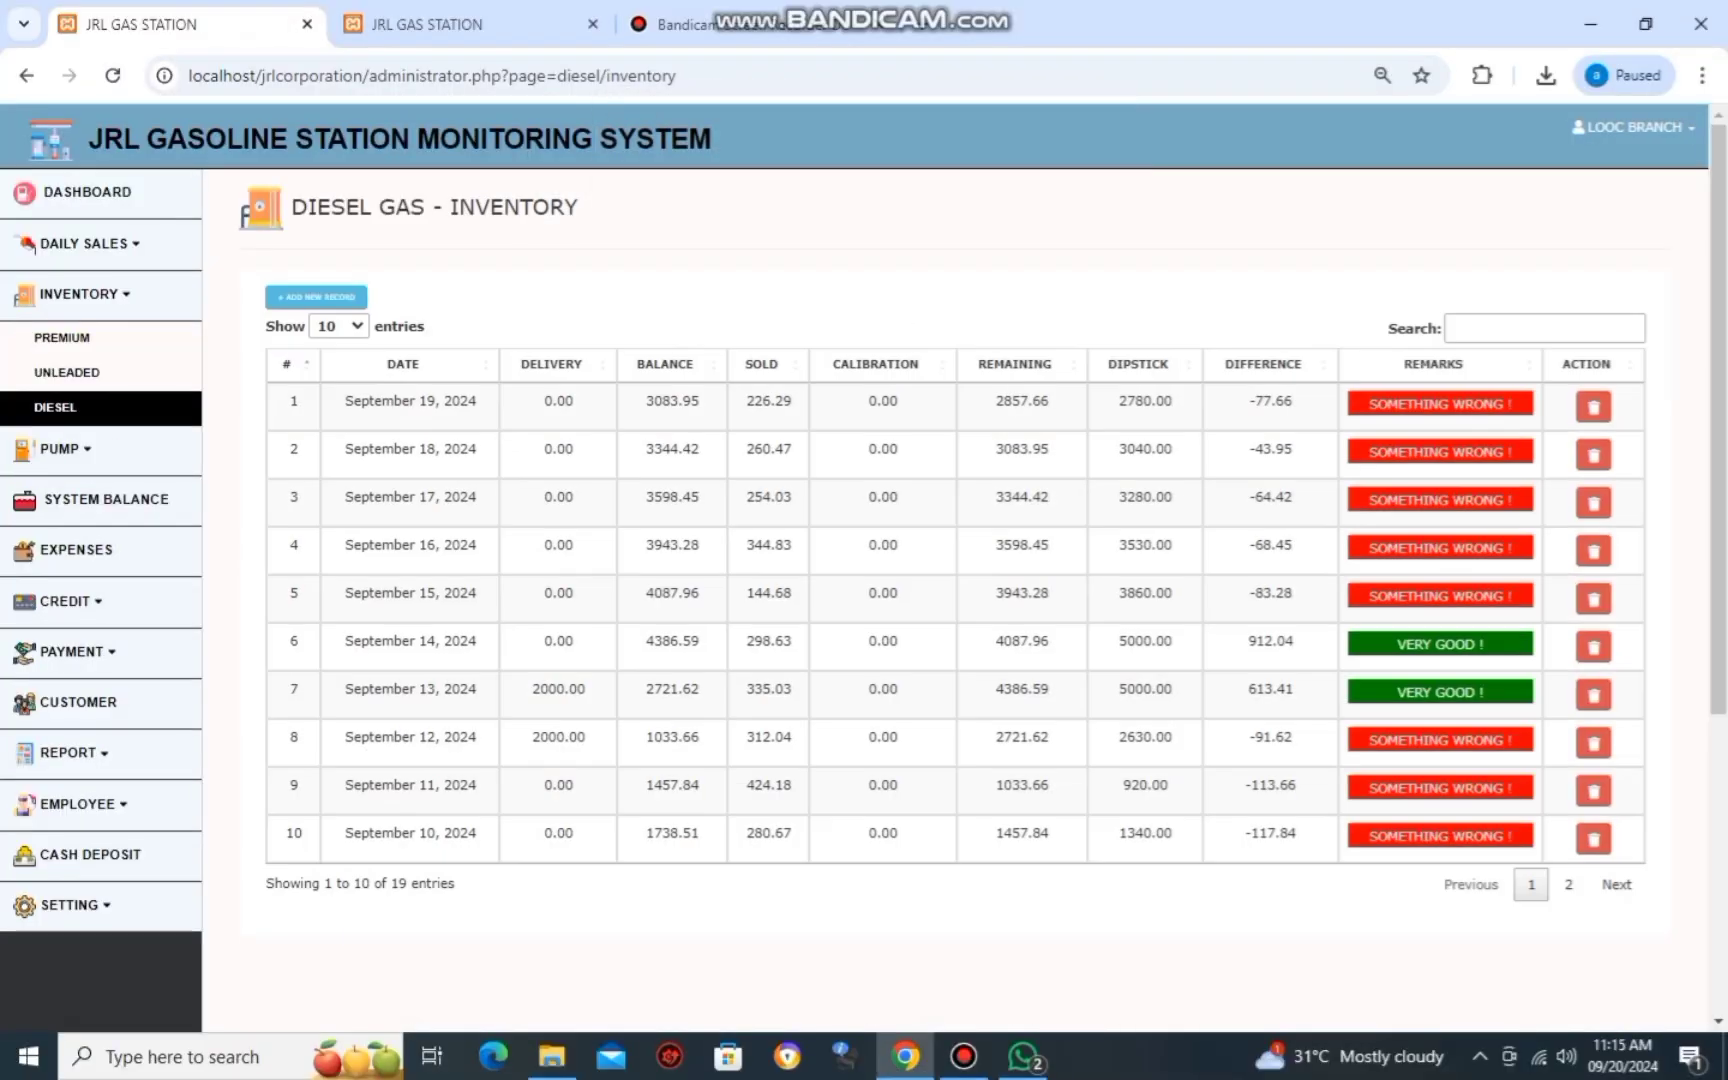
View the September 19 daily report and scroll through its Unleaded, Premium and Diesel inventory rows.
left_click(68, 752)
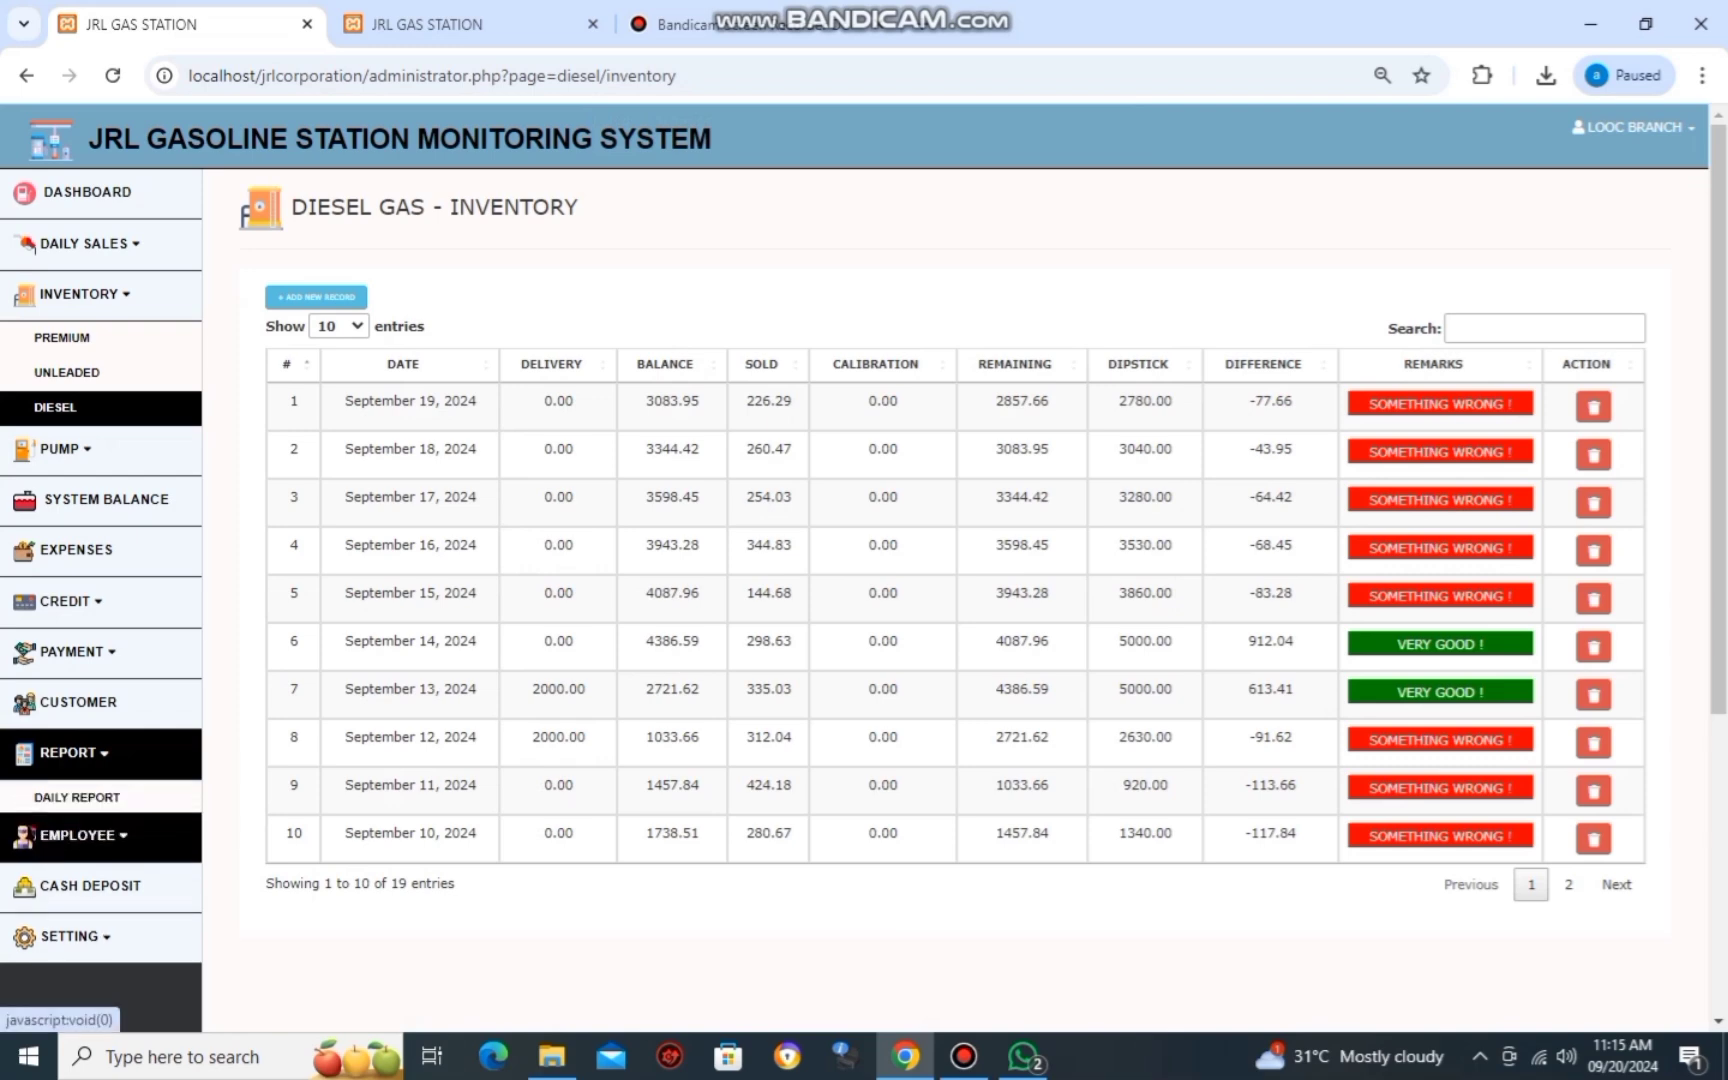
left_click(77, 792)
left_click(1575, 377)
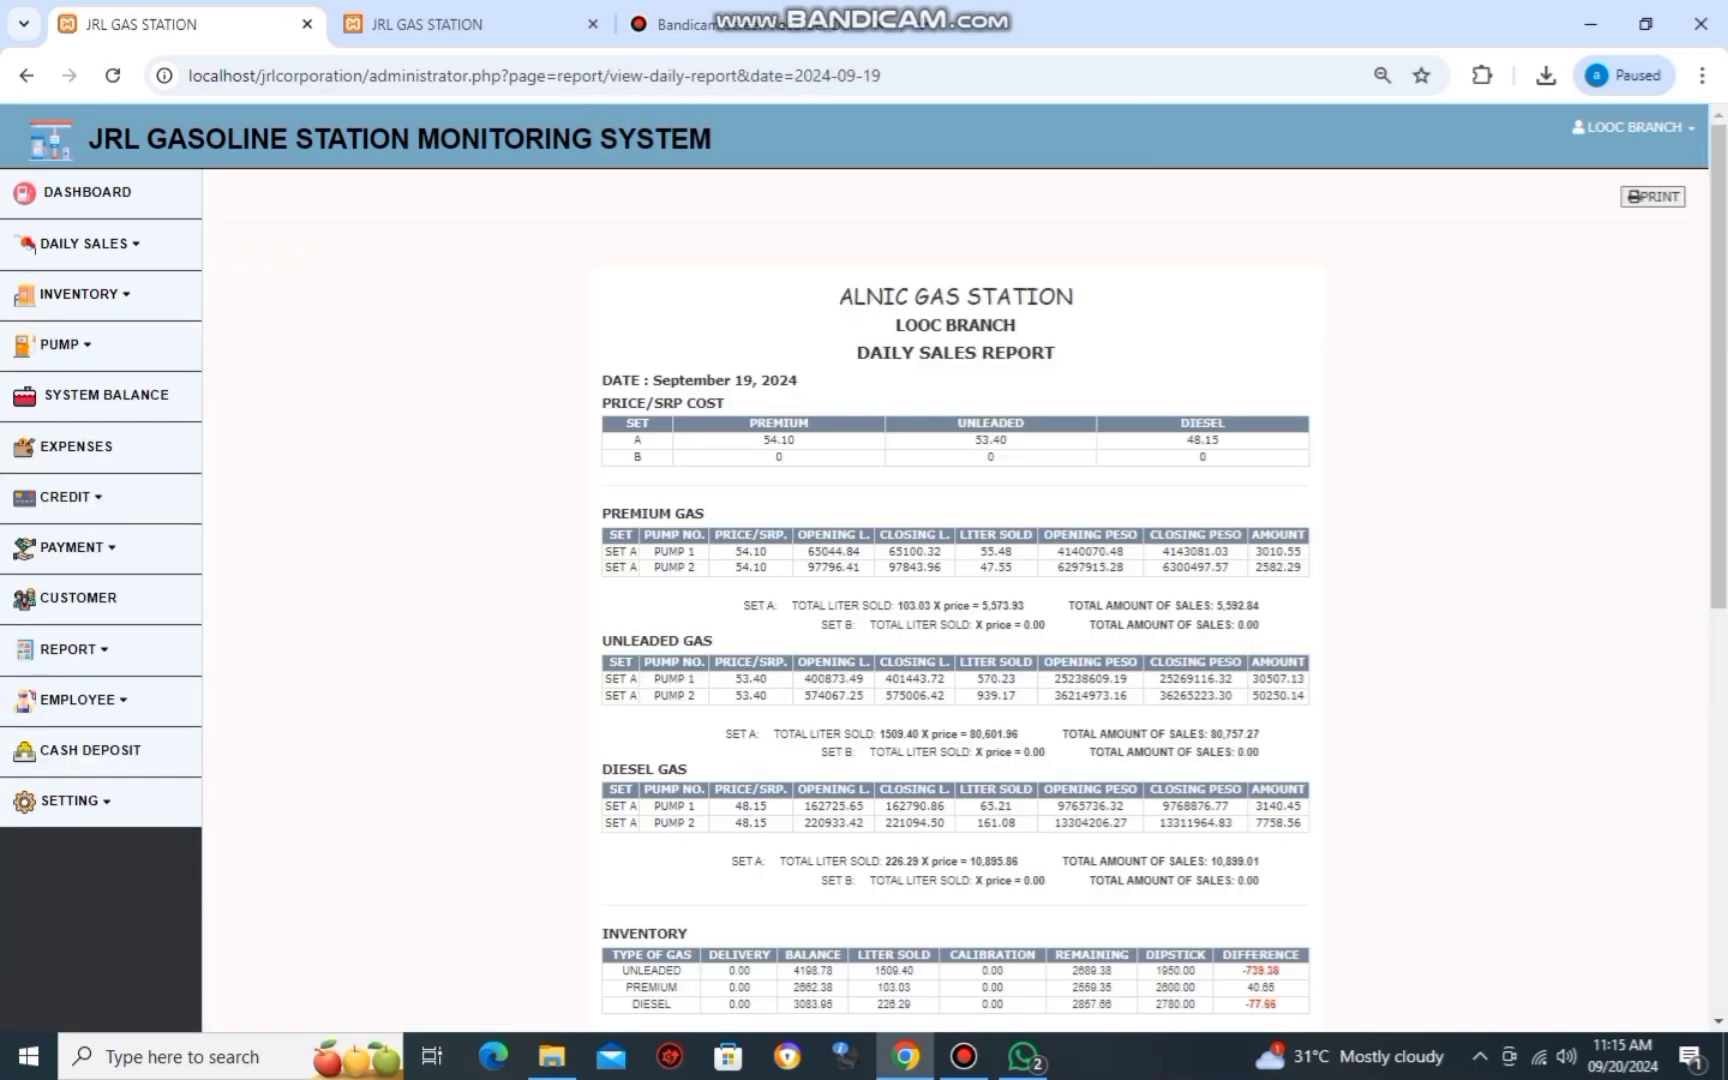
scroll(955, 600, "down", 3)
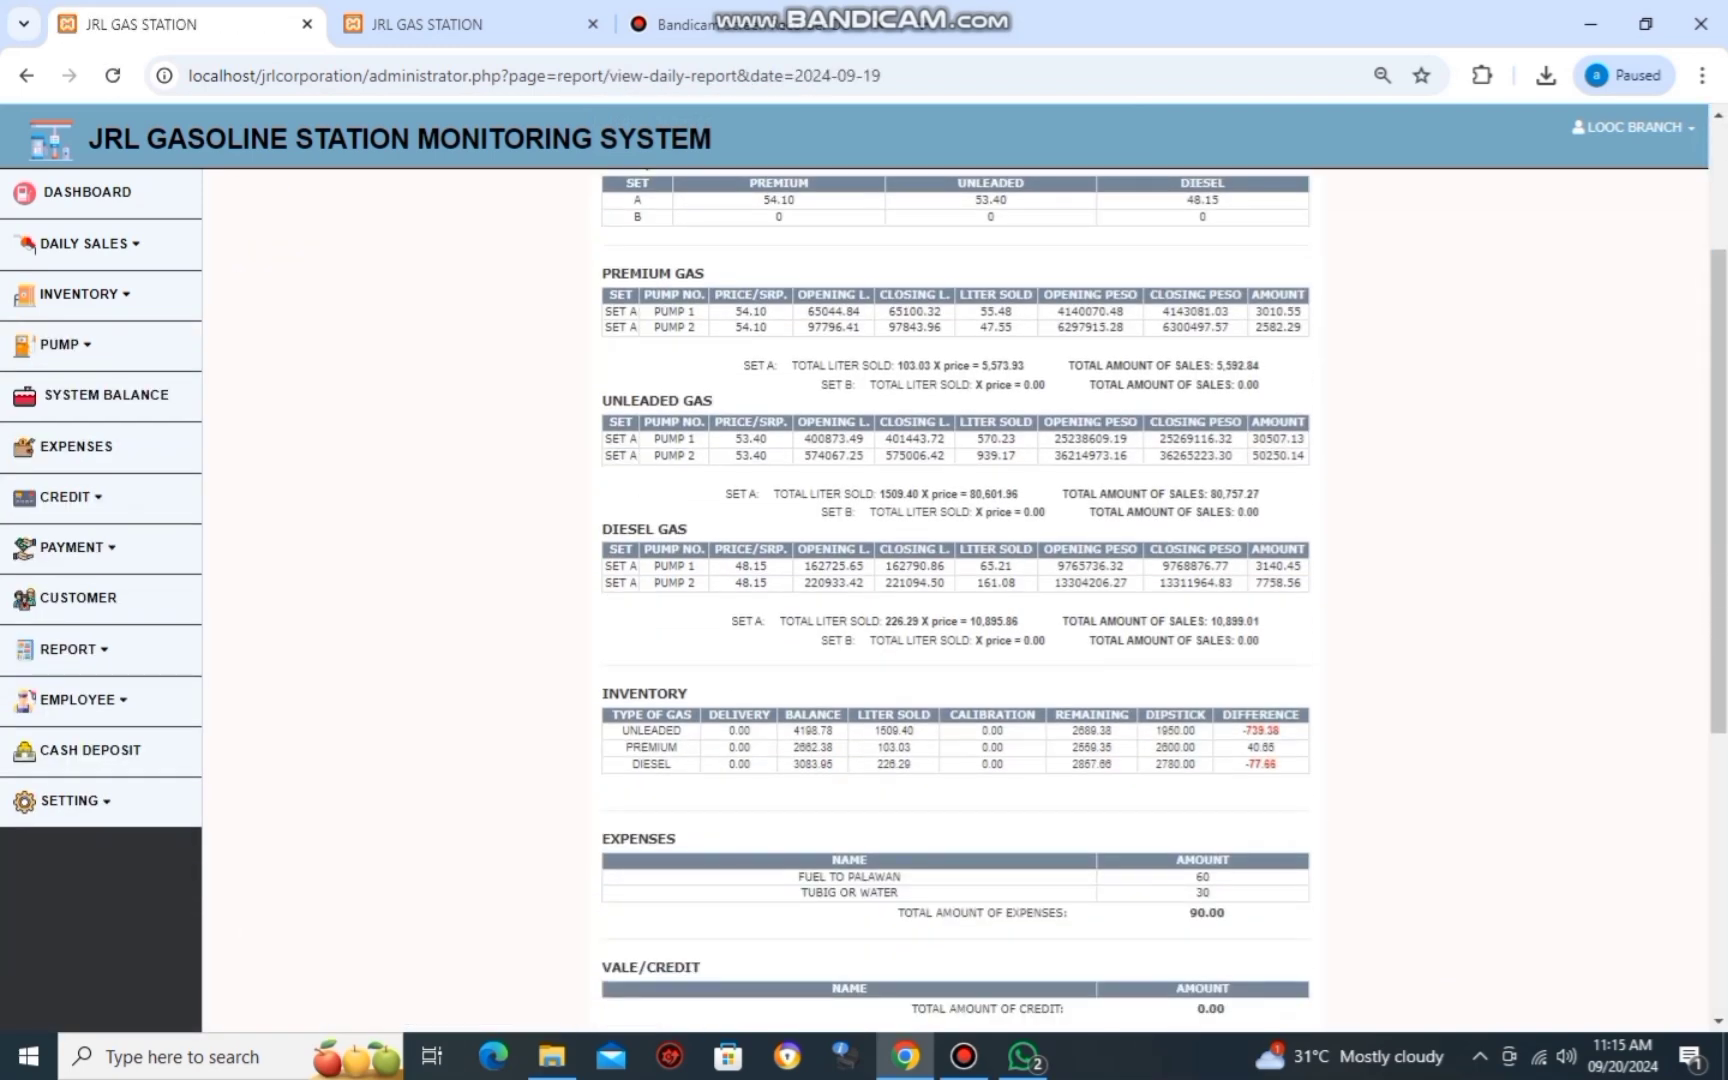
scroll(955, 600, "down", 1)
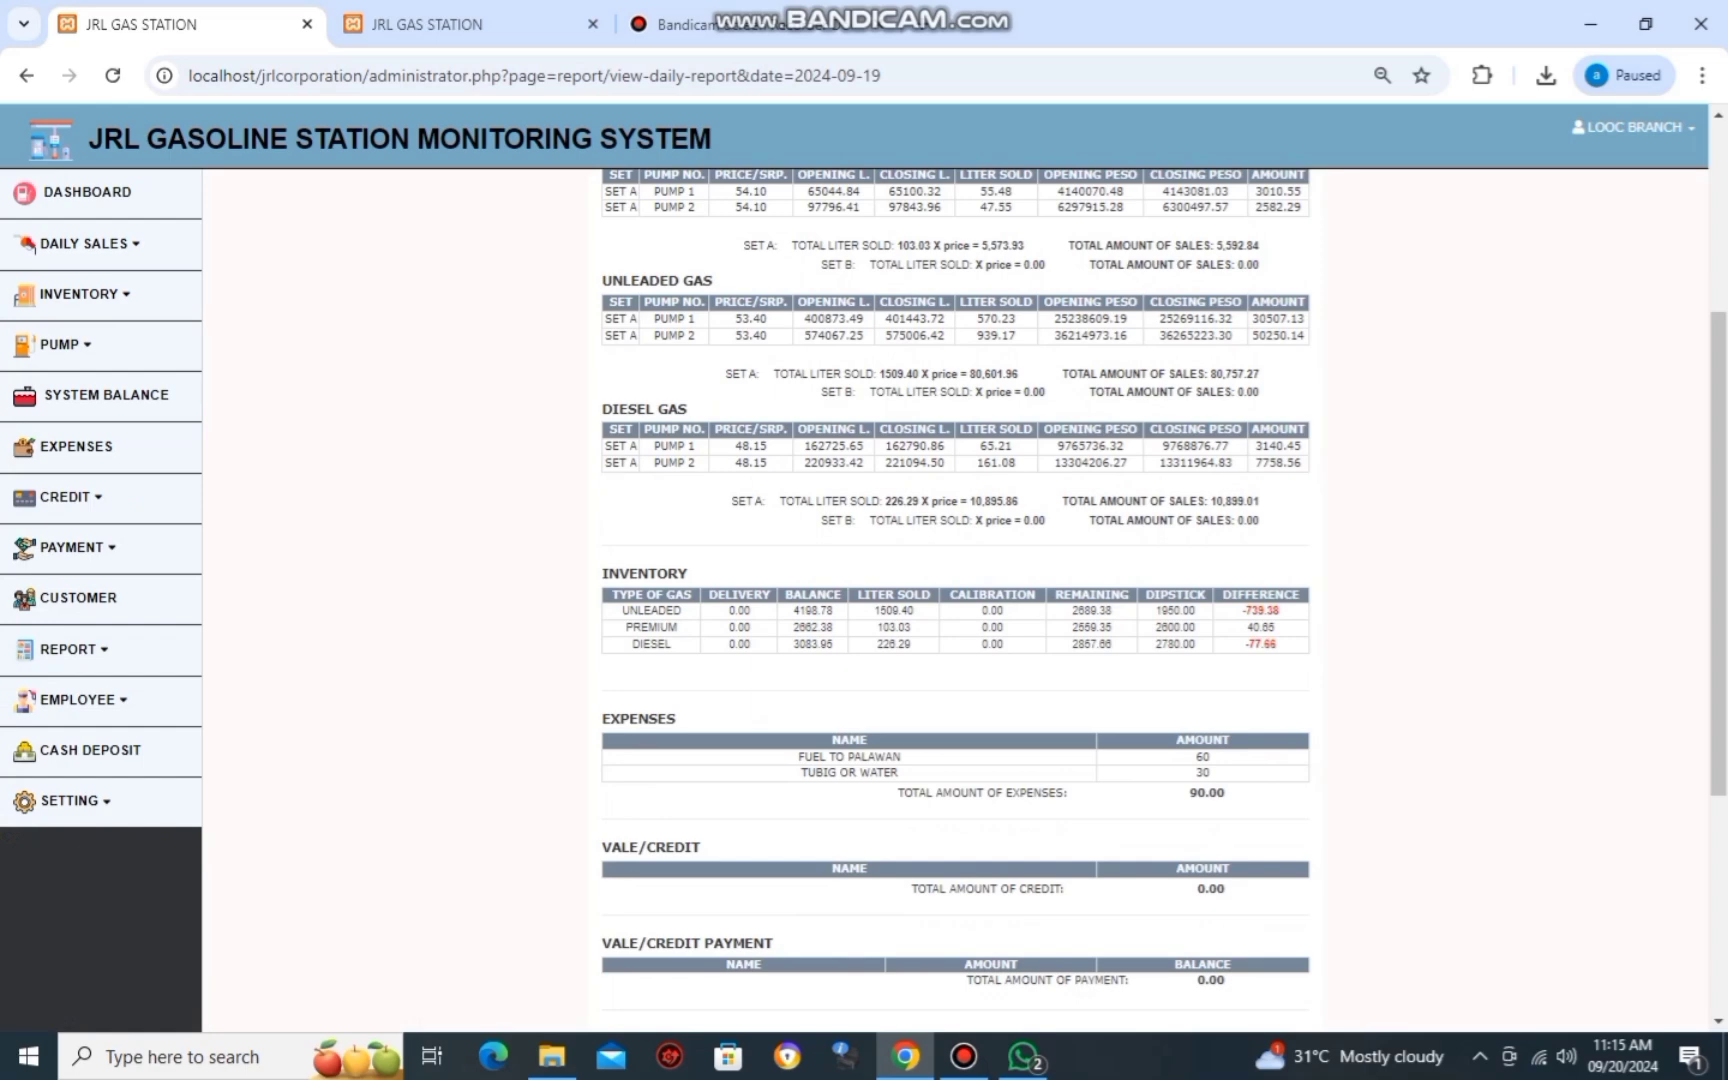
scroll(955, 600, "down", 1)
scroll(955, 600, "down", 2)
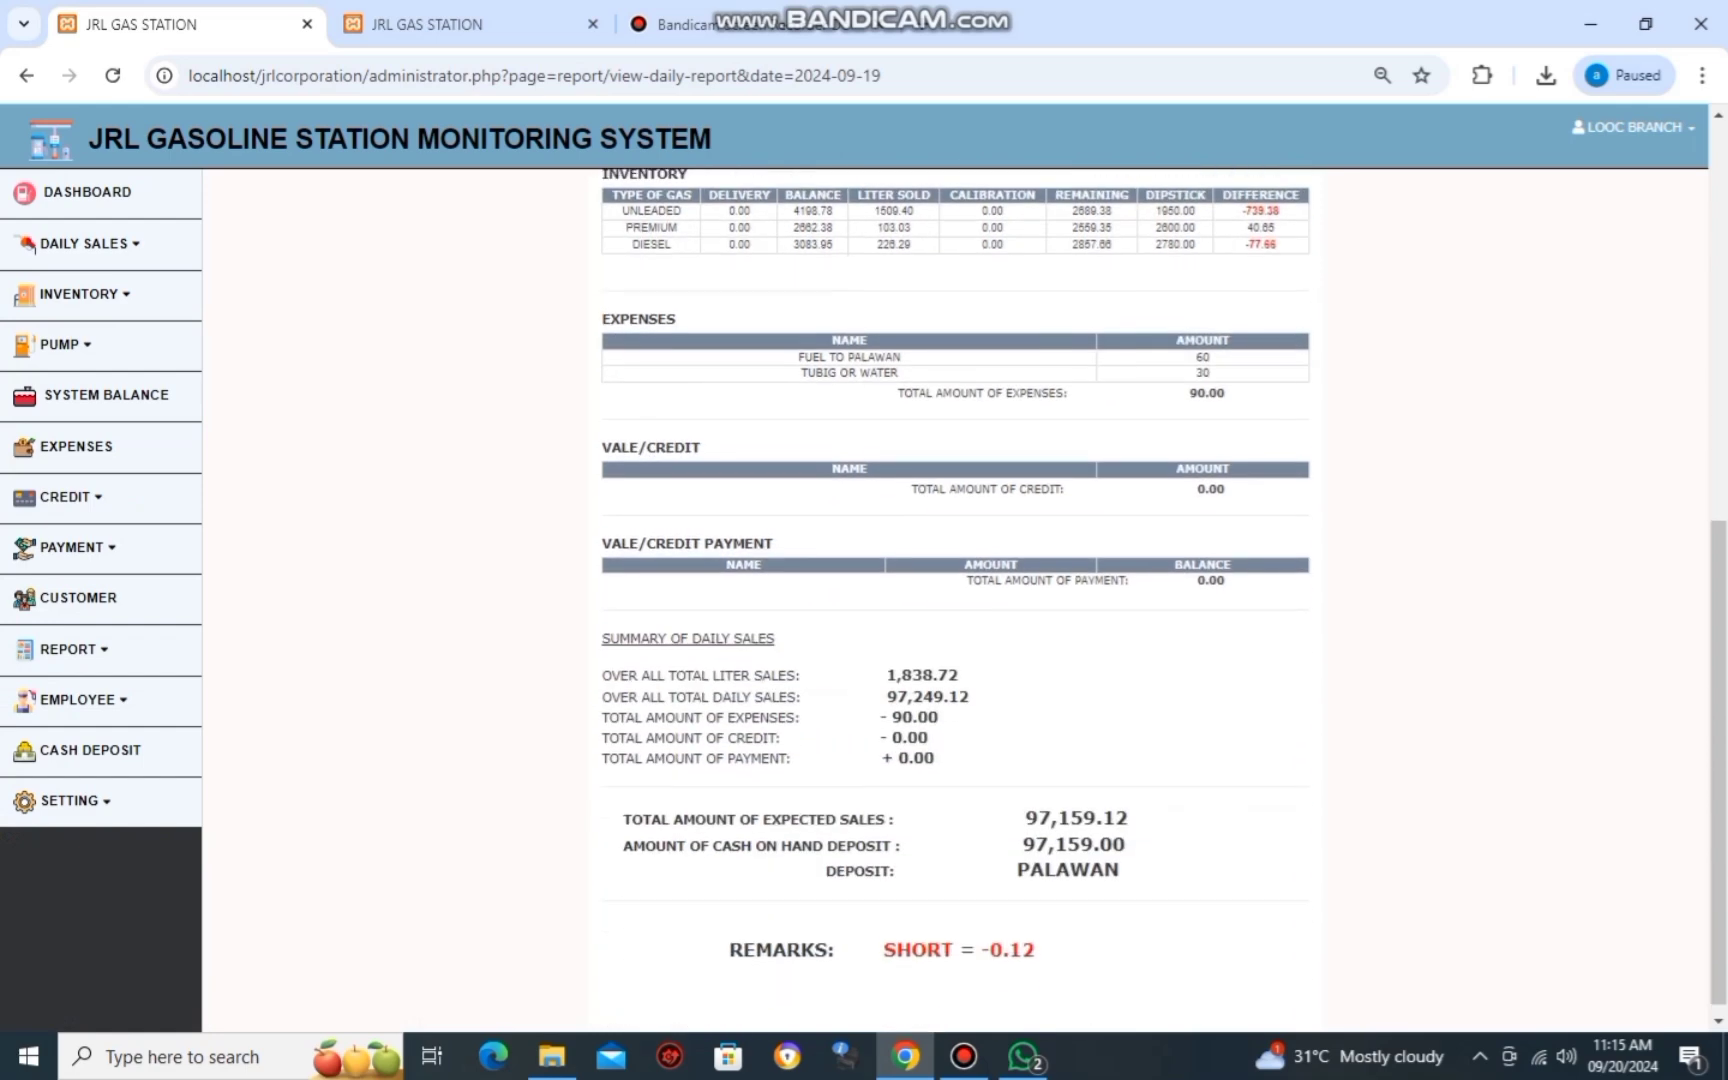
scroll(955, 600, "up", 1)
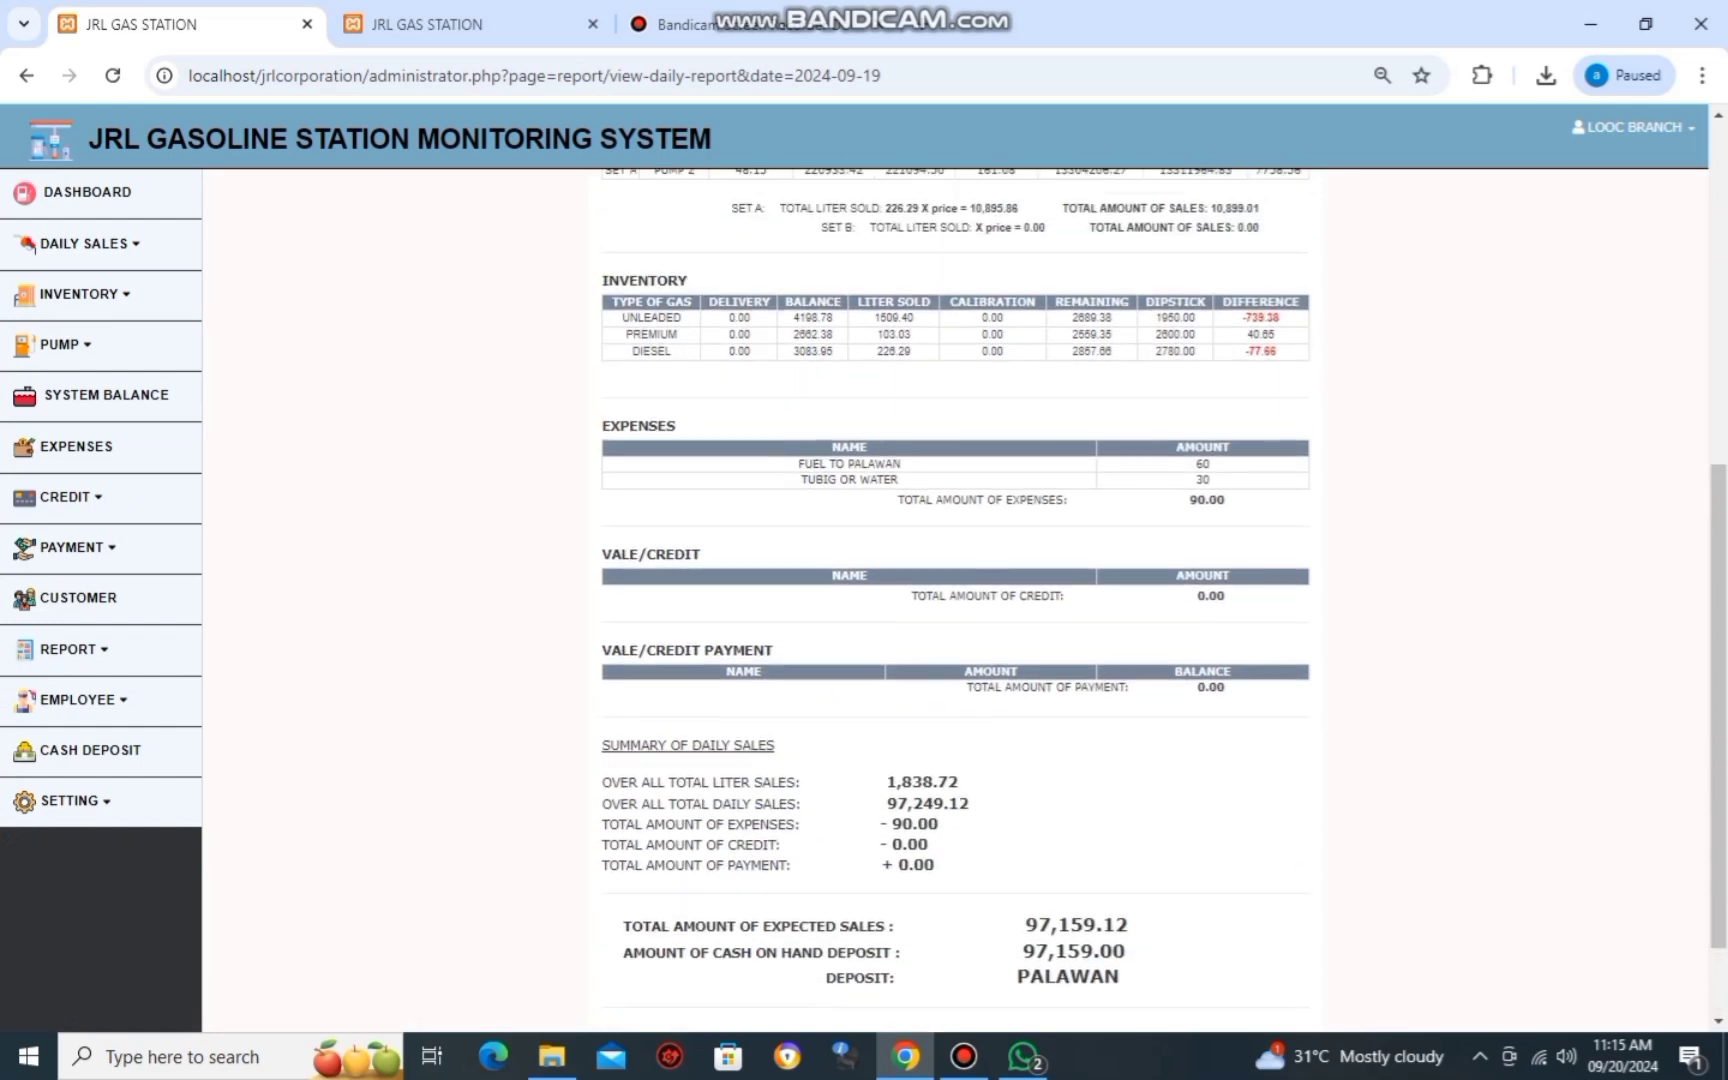